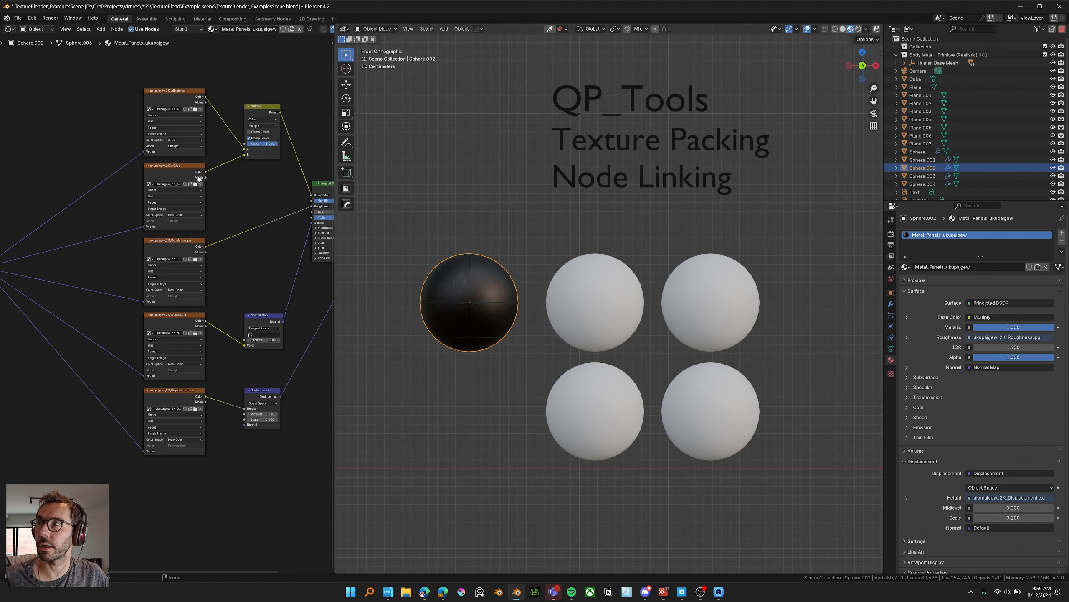
Step: Pack the five image texture nodes of the Metal_Panels_ukupajgew material into one node group with QP_Tools' Pack Image Textures
scroll(216, 306, "down", 2)
middle_click_drag(215, 305, 243, 301)
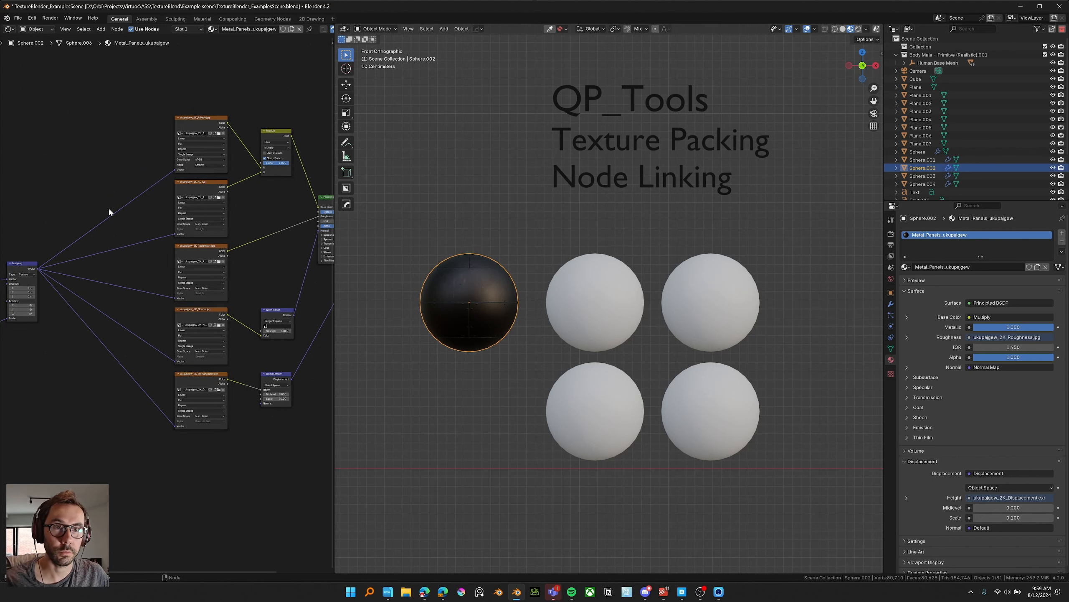
scroll(148, 220, "down", 1)
middle_click_drag(124, 246, 157, 228)
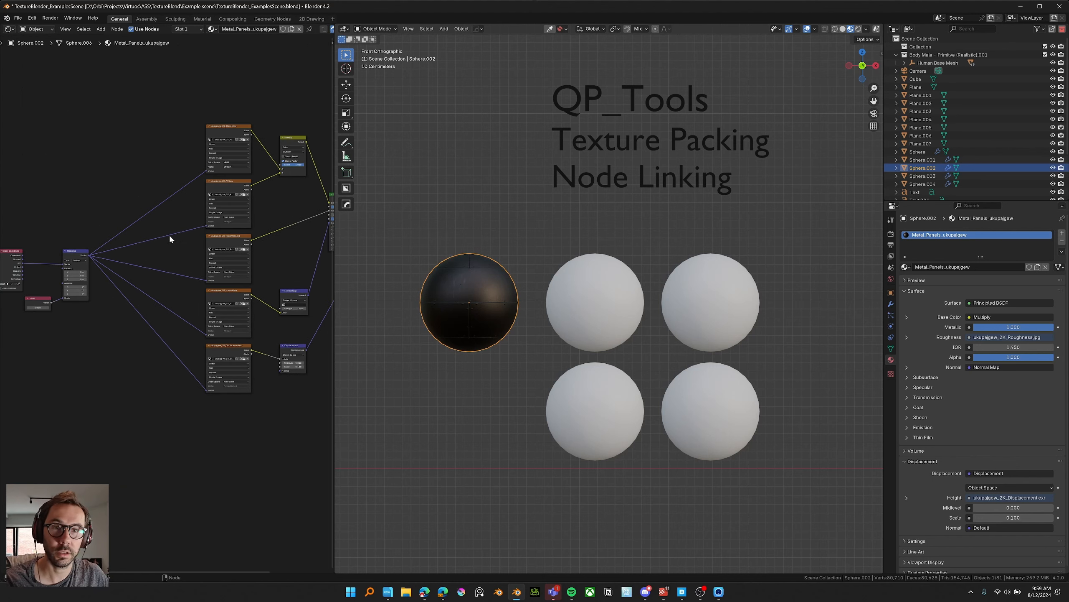
scroll(129, 181, "down", 1)
scroll(278, 261, "up", 2)
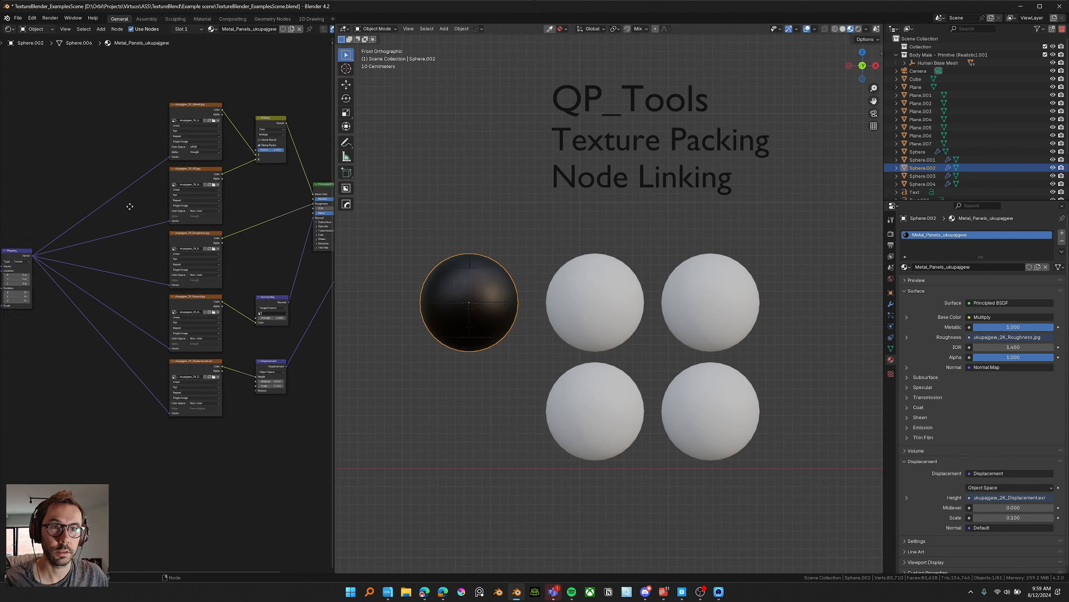
left_click_drag(112, 83, 170, 481)
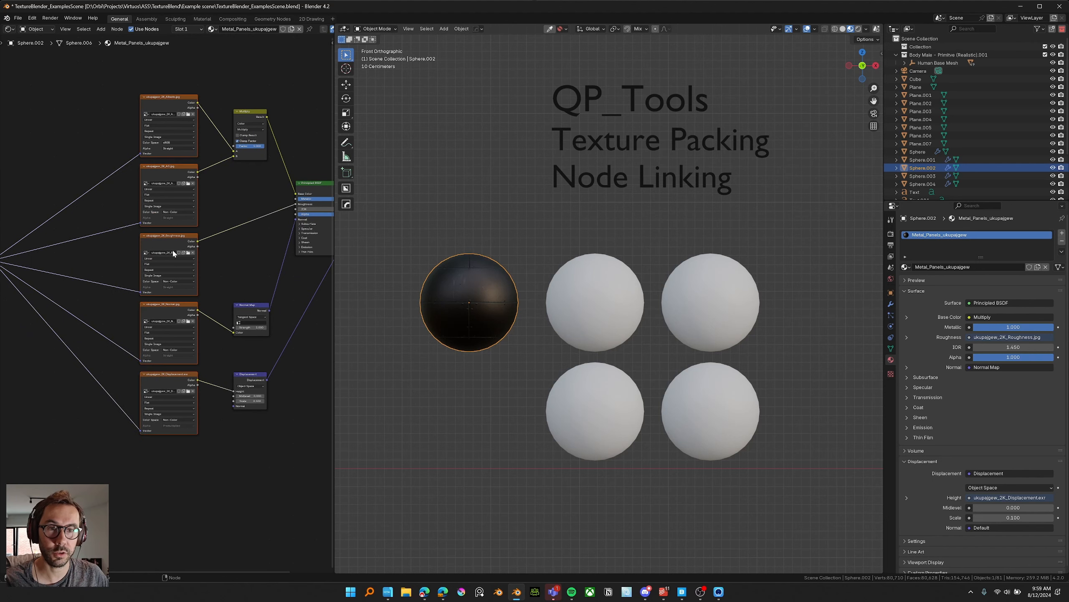
scroll(100, 97, "up", 1)
right_click(155, 101)
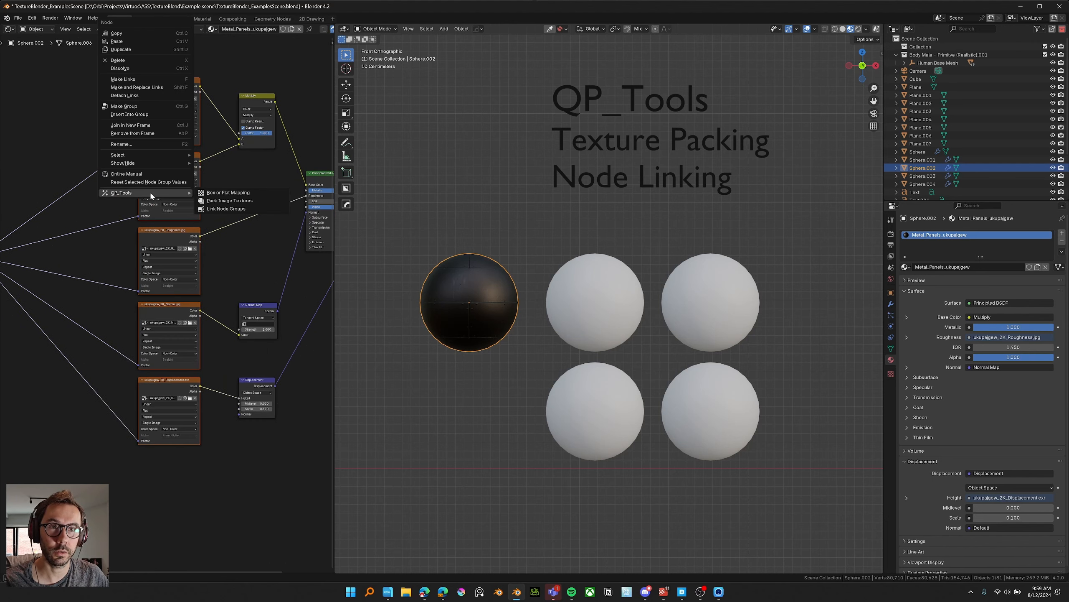
mouse_move(168, 193)
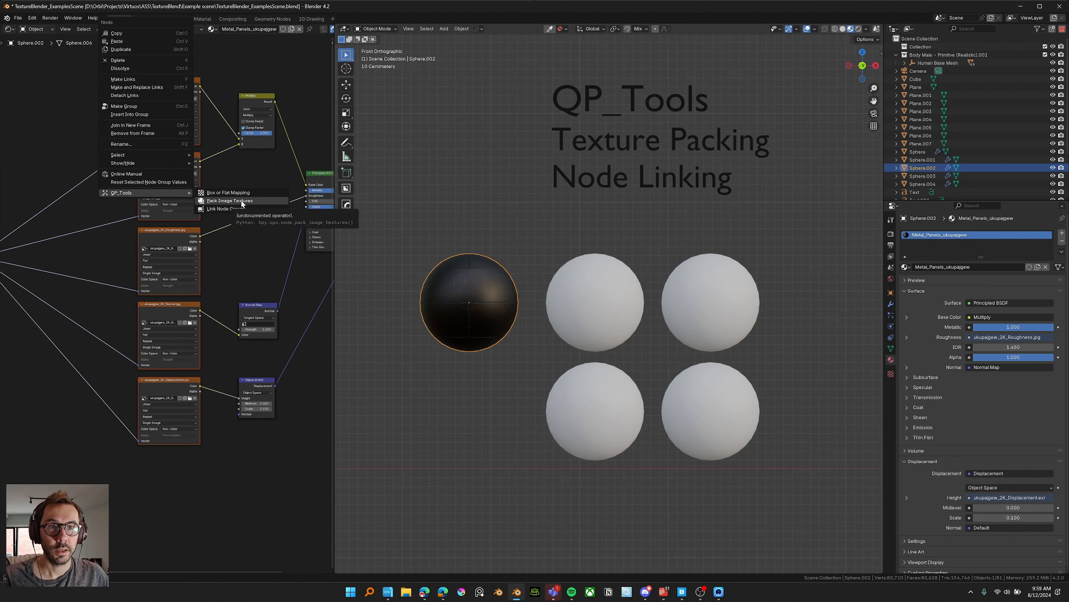
left_click(237, 201)
scroll(112, 334, "up", 2)
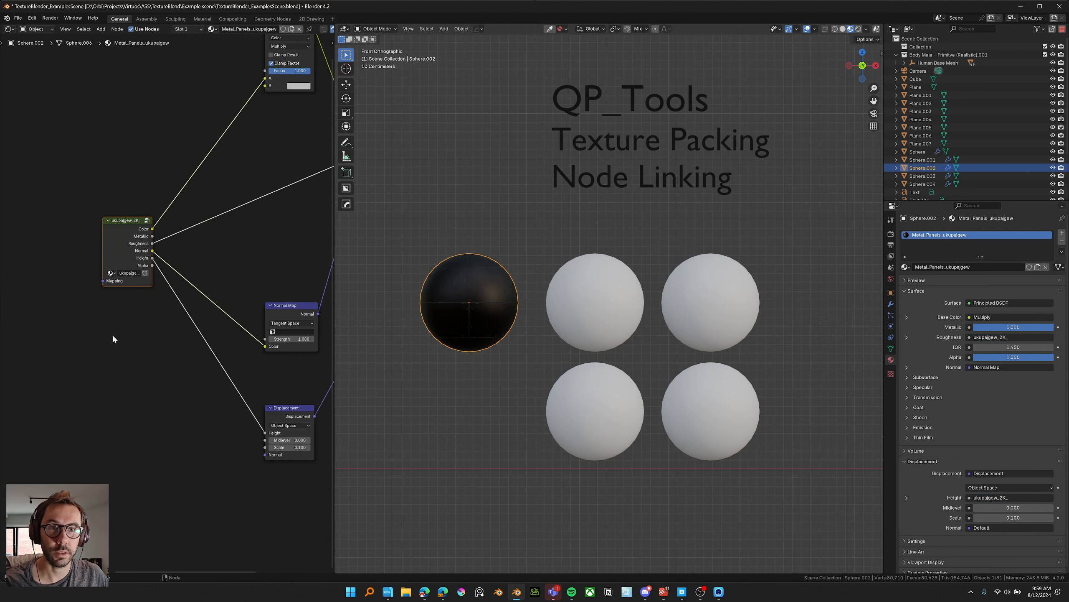
Step: Dissolve the Multiply node in the metal panel material so the group's Color output feeds Base Color directly
scroll(129, 241, "down", 1)
middle_click_drag(130, 241, 102, 258)
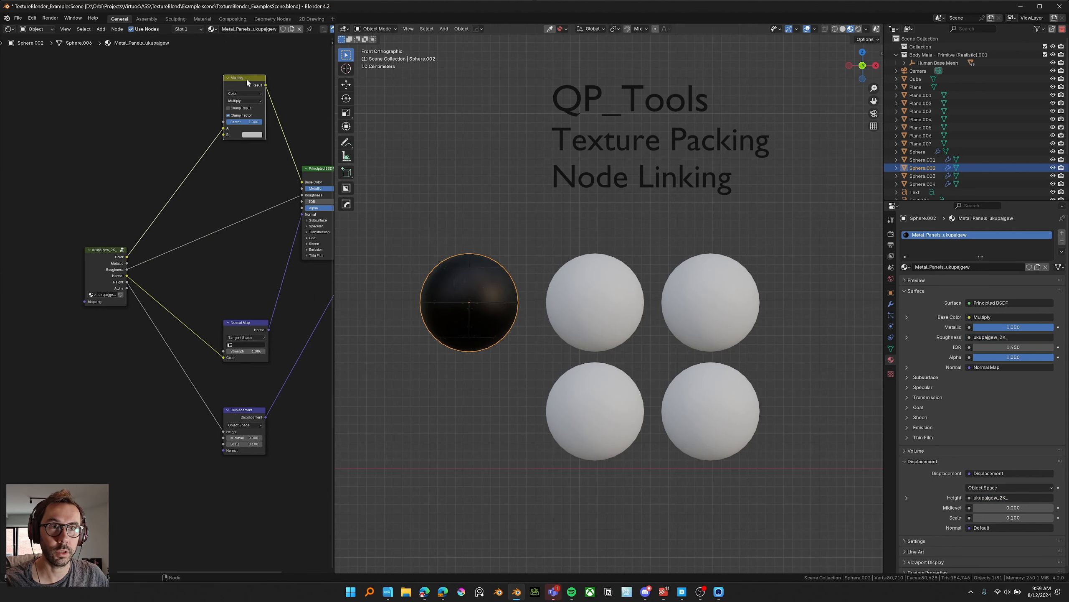
middle_click_drag(250, 86, 216, 127)
scroll(223, 118, "up", 1)
key("ctrl+x")
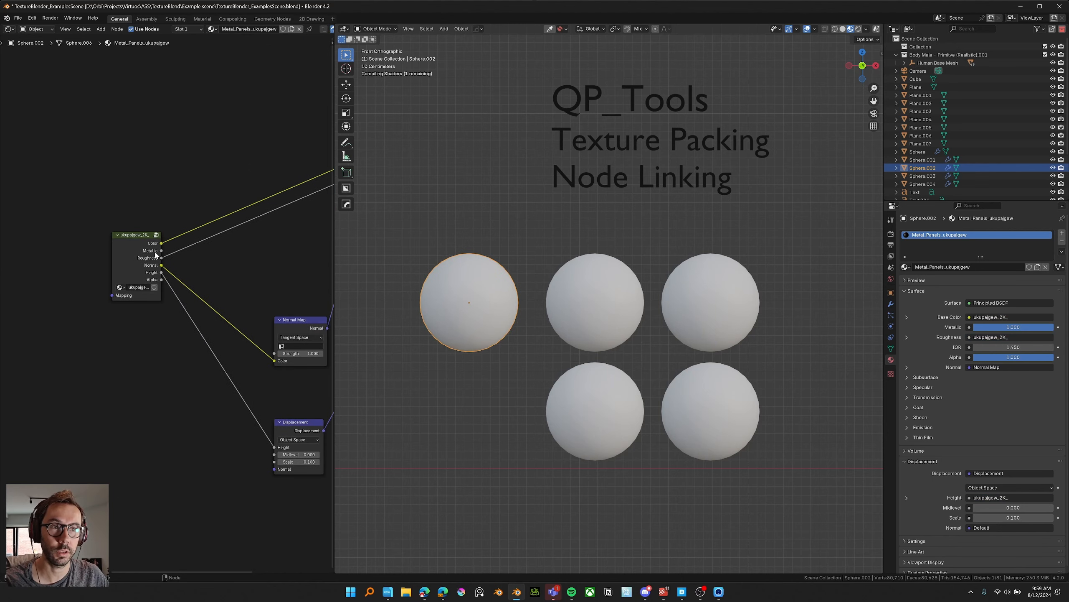
Step: Open the packed texture group and set the Factor of its albedo and AO Multiply node to 1.000
key("Tab")
middle_click_drag(179, 239, 182, 182, "ctrl")
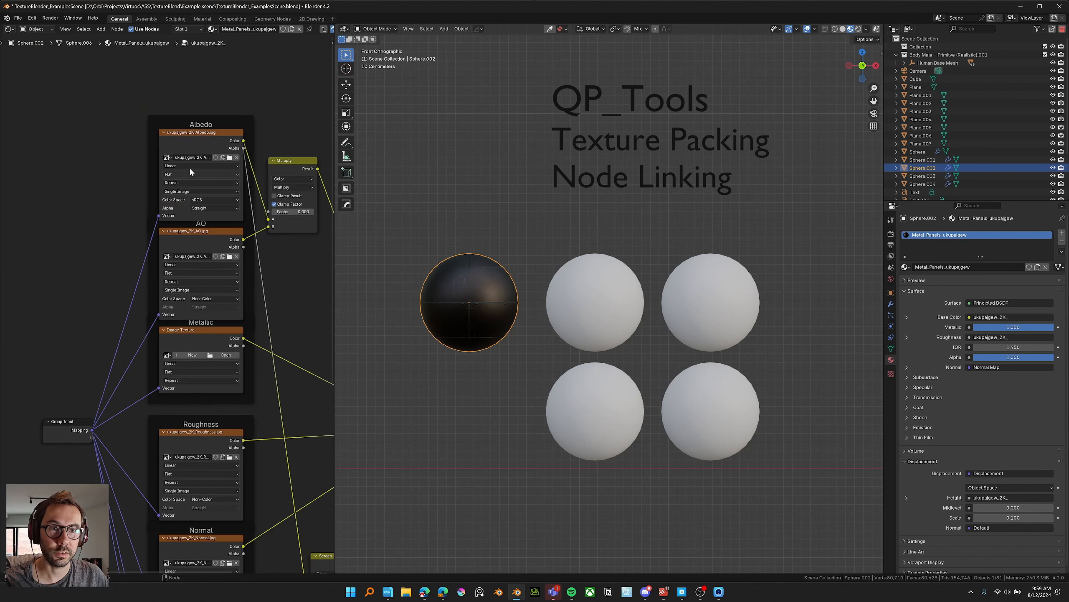
middle_click_drag(190, 259, 150, 259)
left_click_drag(238, 213, 271, 213)
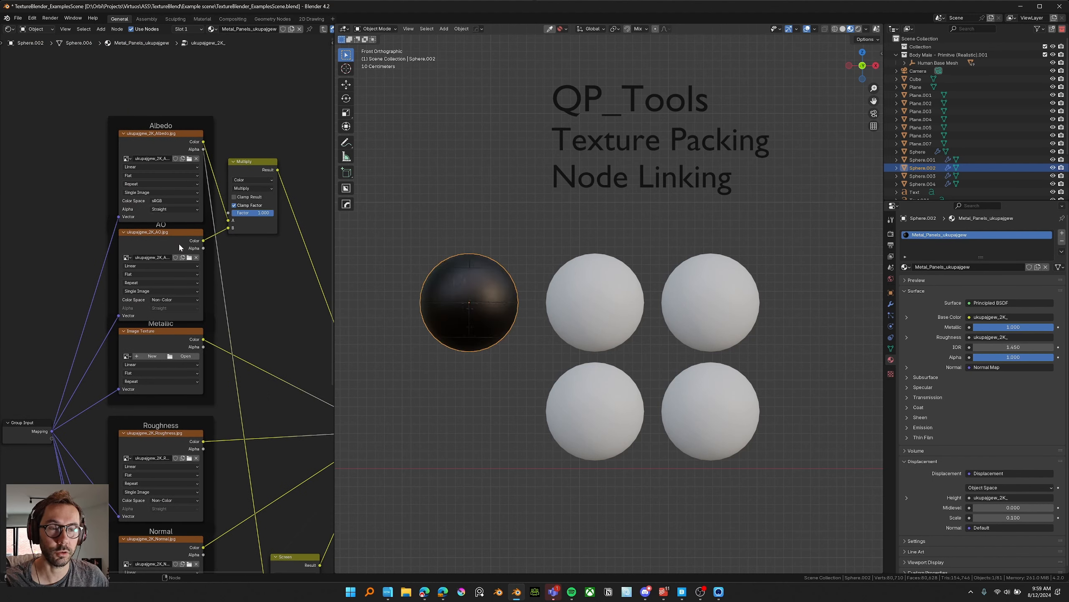
Step: Examine the framed texture slots inside the group from Albedo down to Opacity, then return to the material's main node tree
middle_click_drag(276, 286, 276, 278)
scroll(247, 251, "up", 2)
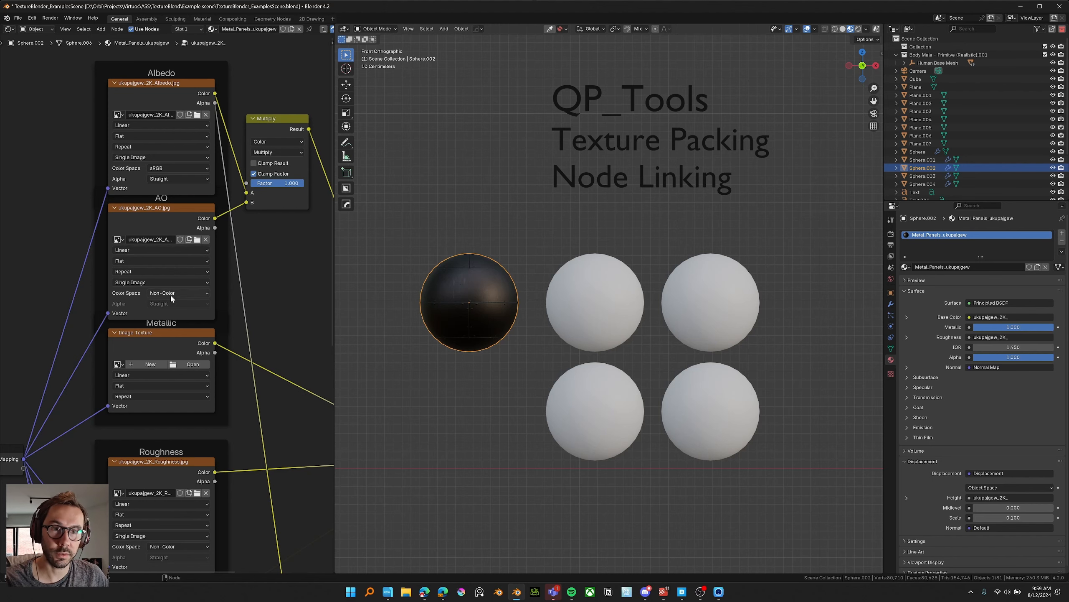
scroll(191, 344, "down", 8, "shift")
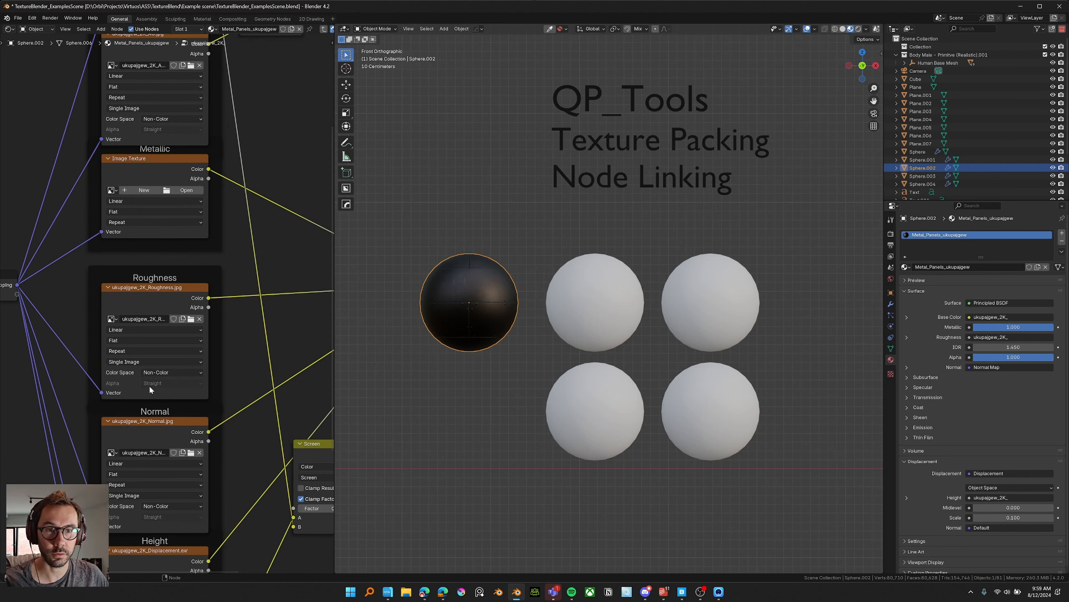
scroll(160, 291, "down", 10, "shift")
middle_click_drag(159, 287, 159, 284)
scroll(157, 358, "down", 3)
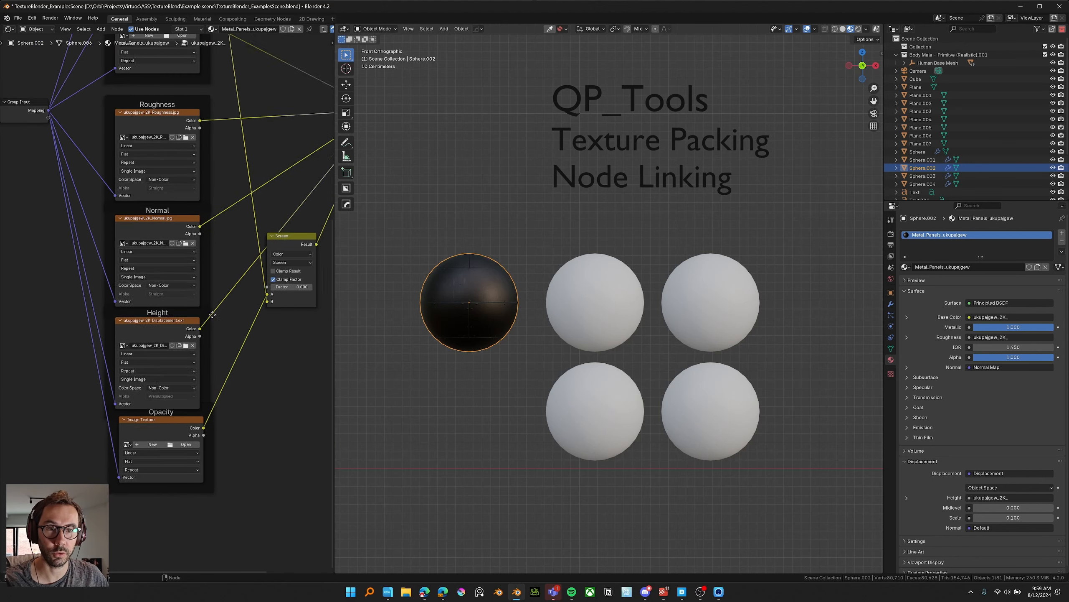
middle_click_drag(251, 272, 175, 378)
key("Tab")
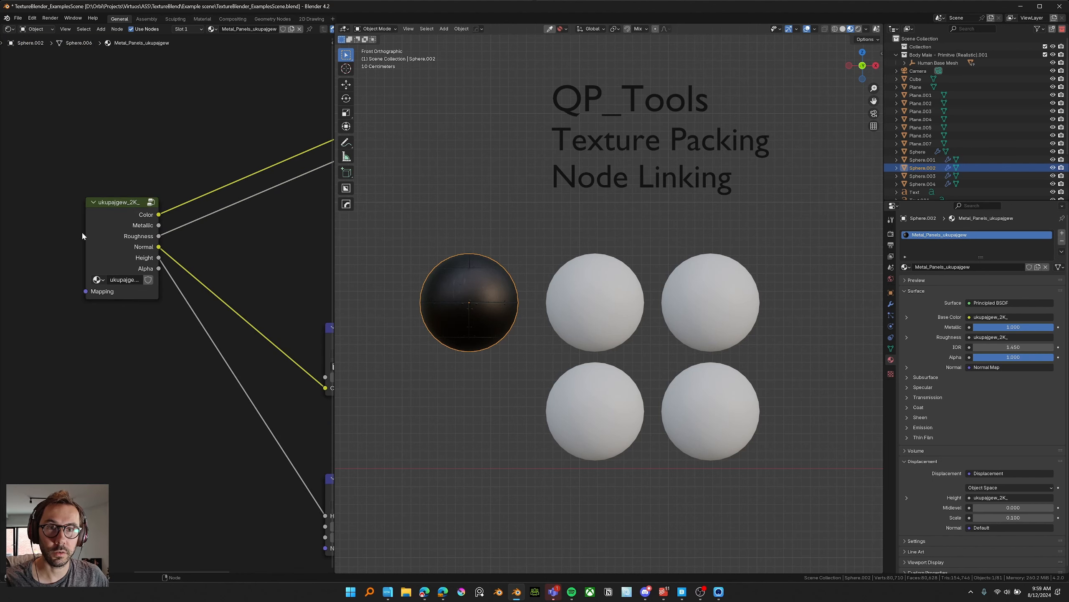
Step: Widen the packed texture group node and rename the group "Metal panel"
left_click_drag(85, 235, 31, 240)
middle_click_drag(83, 250, 158, 253)
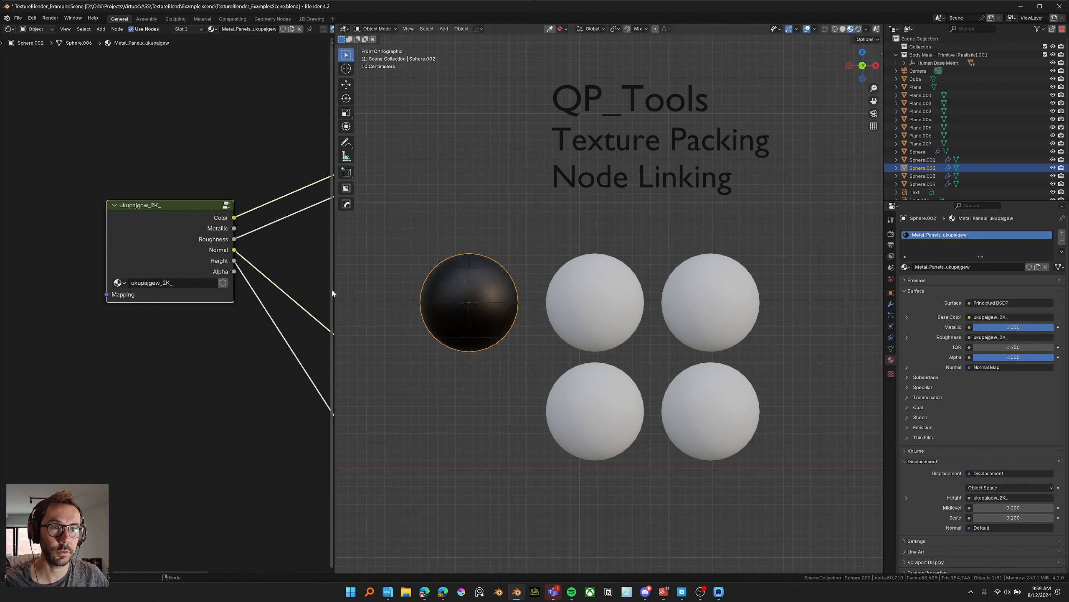
left_click(157, 283)
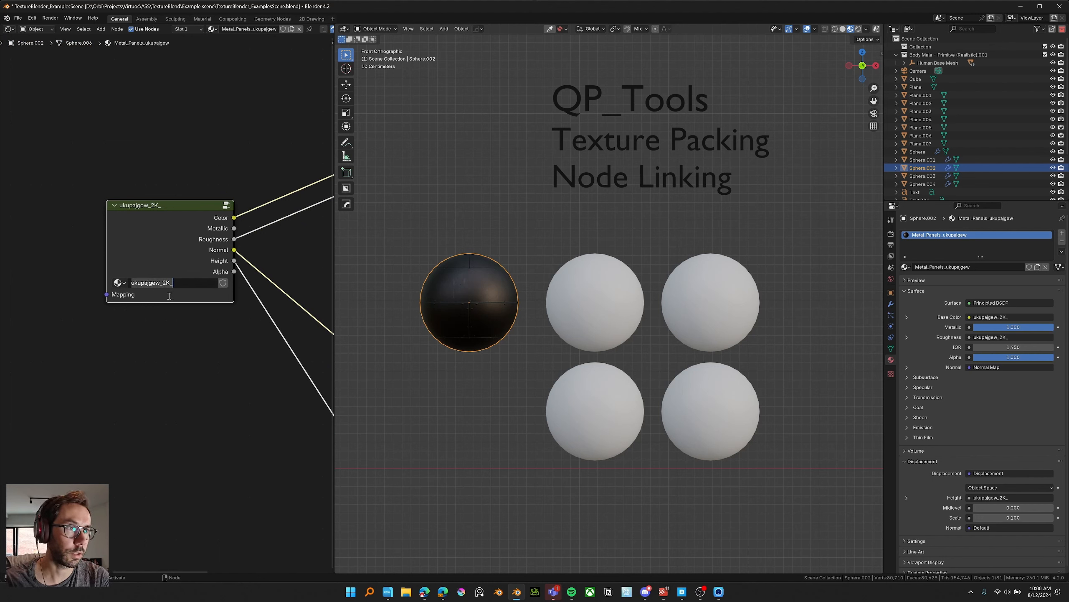
type("Metal panel")
key("Return")
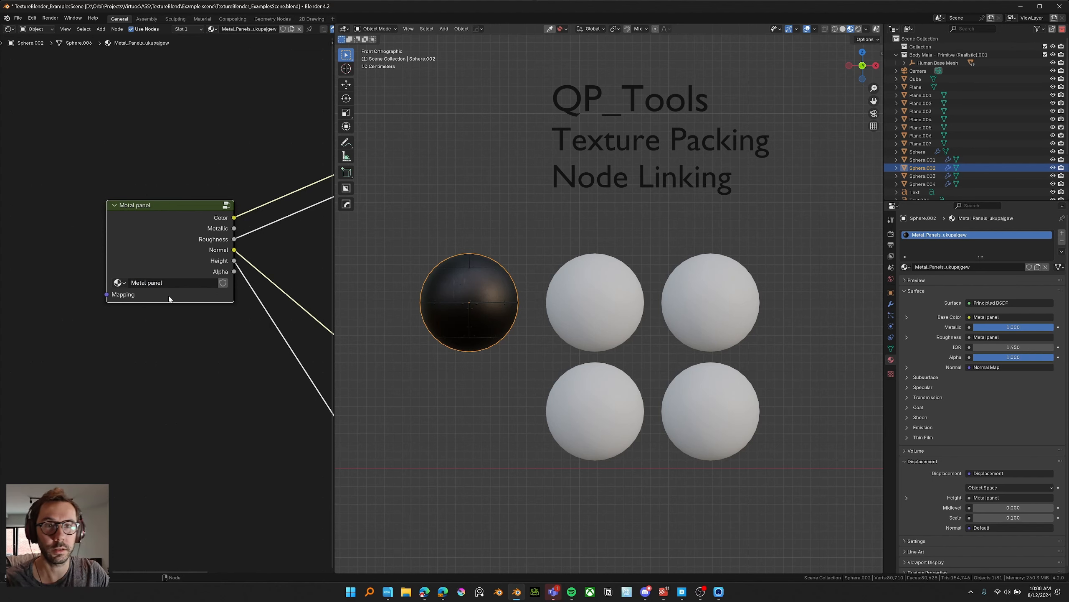
Step: Connect the Mapping node's Vector output to the Mapping input of the Metal panel group
scroll(78, 259, "down", 4)
left_click_drag(90, 259, 196, 287)
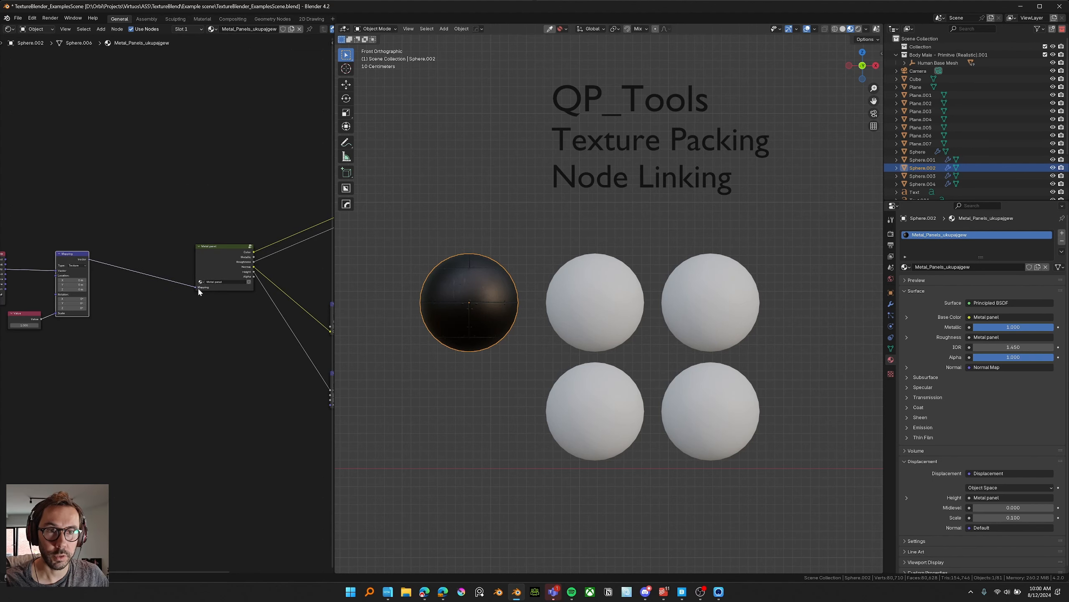
scroll(473, 282, "down", 2)
Step: Examine the metal panel sphere up close from several angles and look over the nodes of its material
scroll(472, 282, "up", 10)
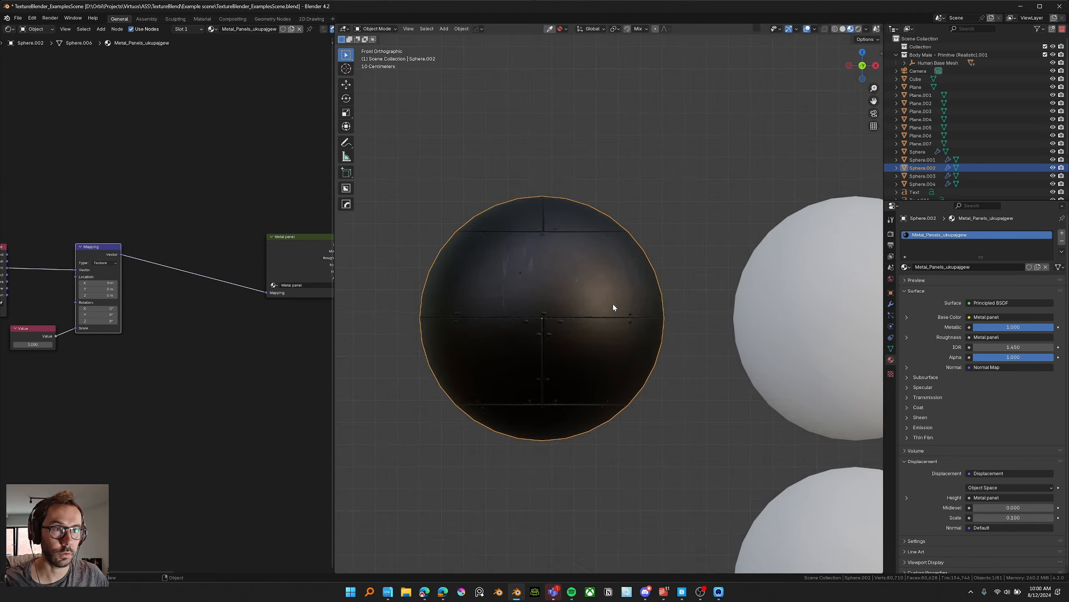
middle_click_drag(615, 255, 514, 284)
middle_click_drag(222, 295, 8, 297)
scroll(81, 289, "up", 2)
scroll(101, 278, "down", 3)
middle_click_drag(166, 325, 125, 300)
middle_click_drag(442, 287, 503, 270, "shift")
scroll(503, 271, "down", 2)
middle_click_drag(76, 252, 172, 250)
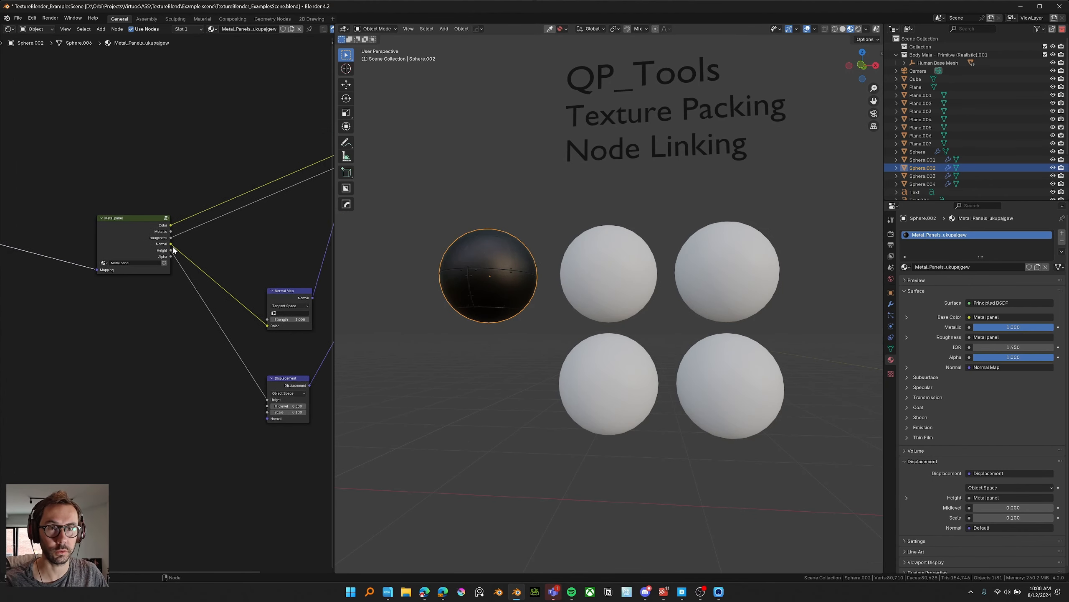
Step: Inspect the Metal panel group node's outputs and connections and view the list of available node groups
scroll(170, 249, "up", 1)
left_click(126, 225)
scroll(515, 270, "up", 2)
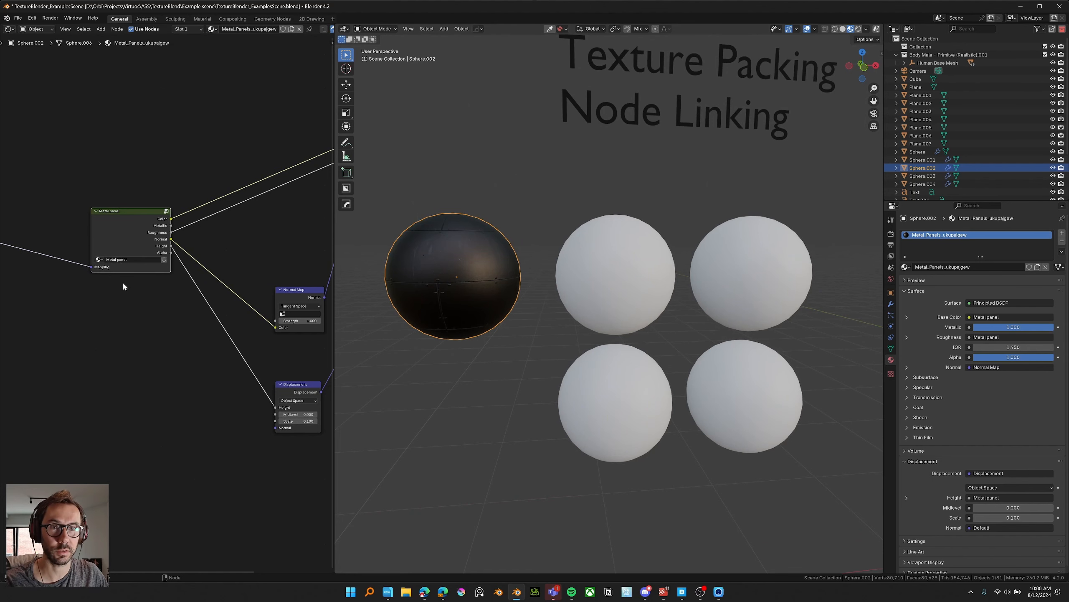
scroll(123, 284, "down", 1)
mouse_move(127, 236)
left_mouse_down()
mouse_move(151, 248)
mouse_move(125, 233)
left_mouse_up()
scroll(143, 231, "up", 2)
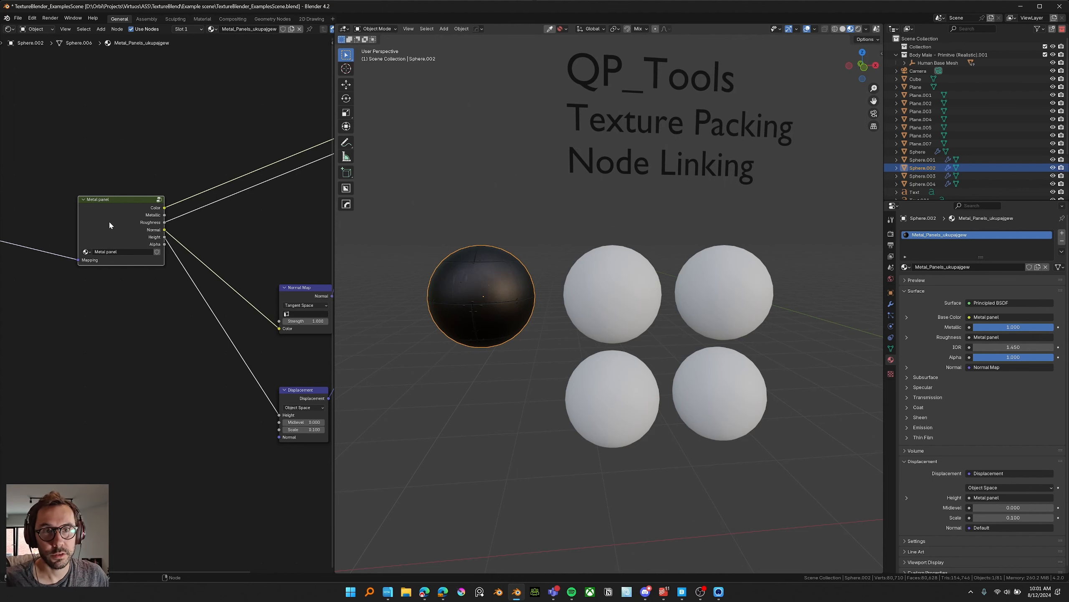
scroll(109, 220, "up", 1)
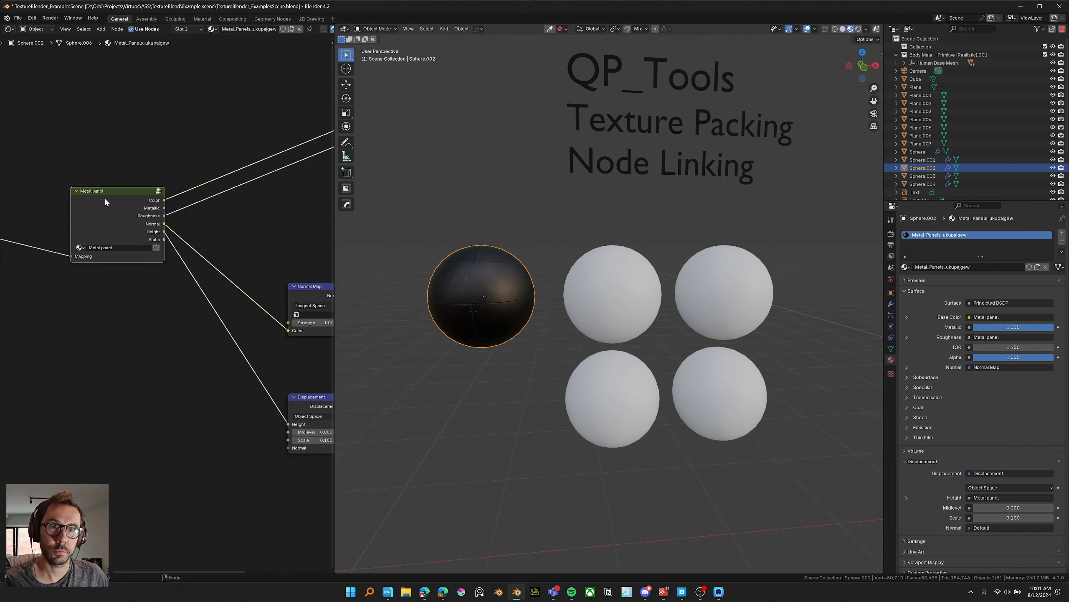
middle_click_drag(105, 201, 111, 226)
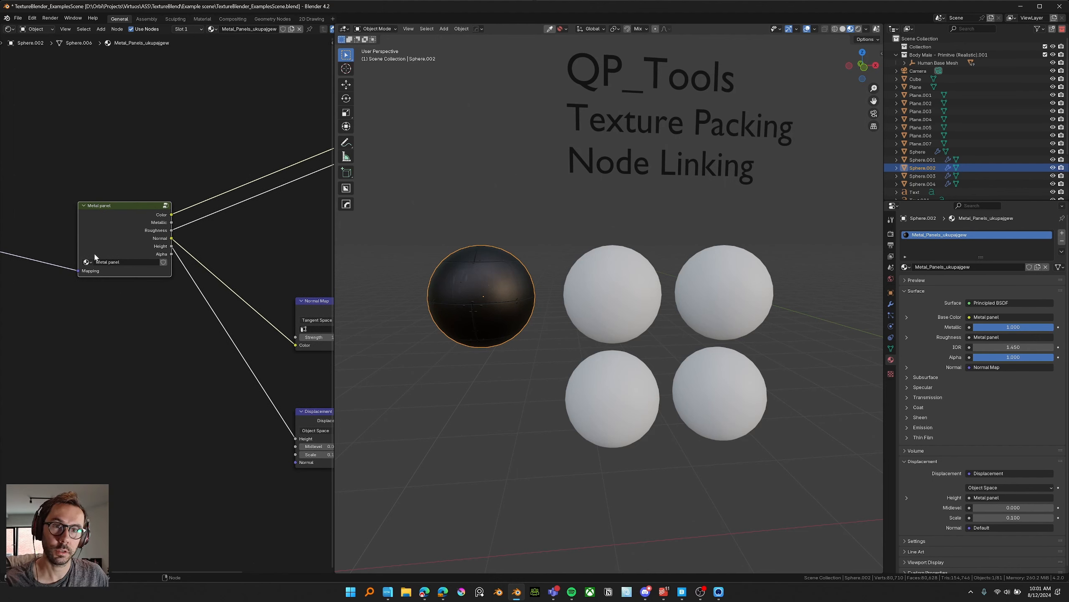
left_click(88, 261)
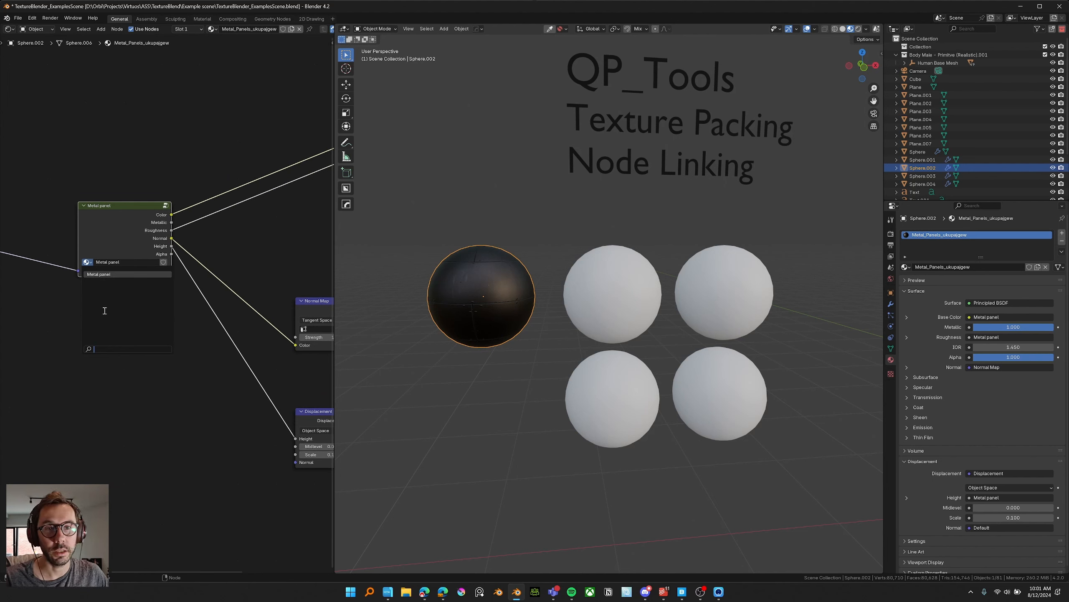
middle_click_drag(151, 166, 99, 180)
scroll(98, 180, "down", 1)
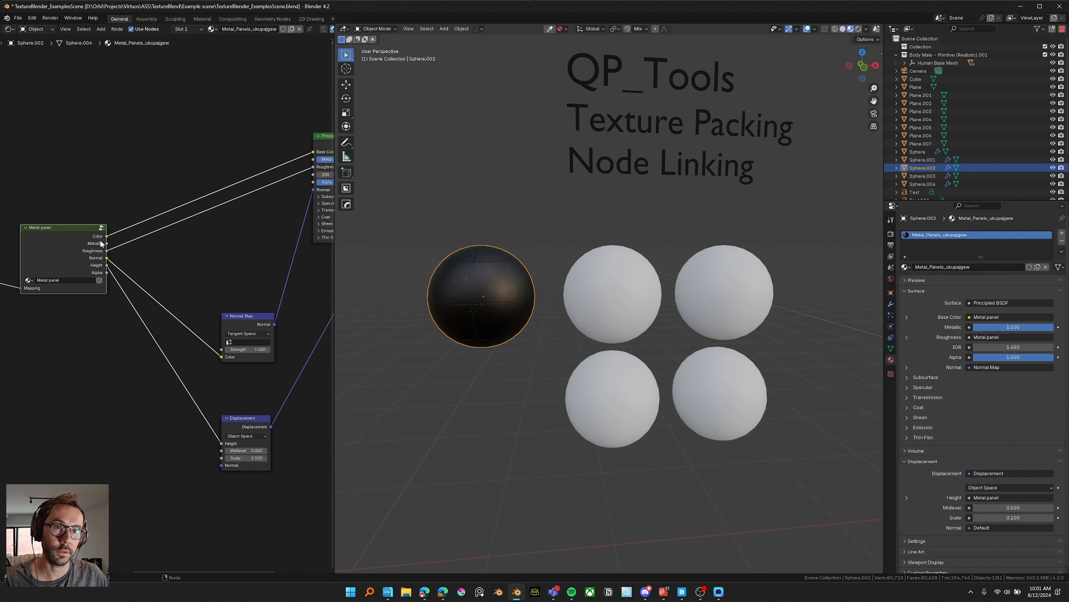
middle_click_drag(93, 267, 126, 262)
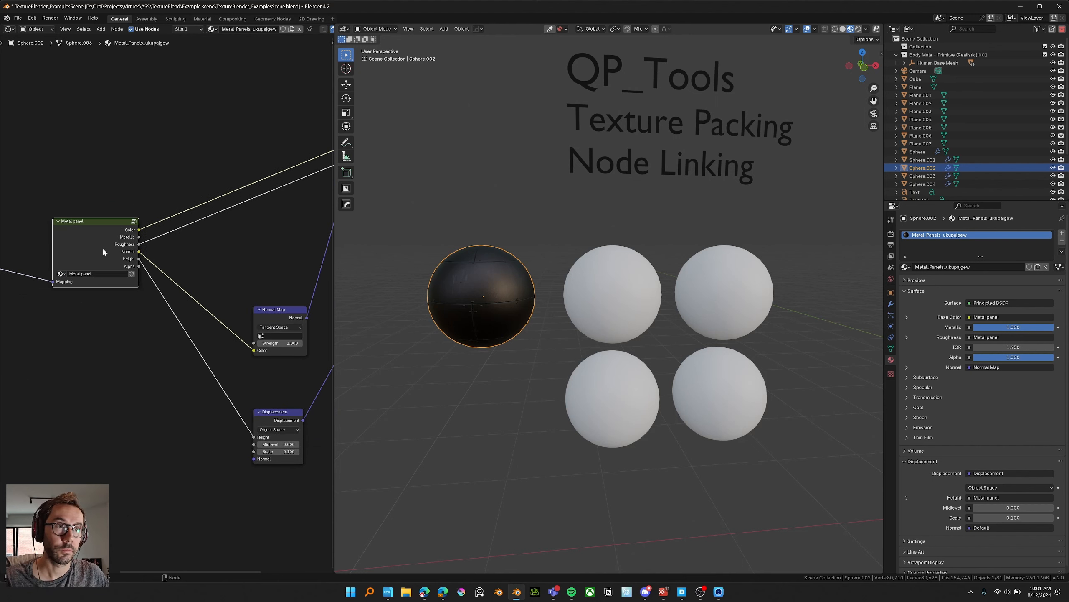
Step: Select the upper-middle sphere and pack the five brick image textures of its Brick material into one node group with QP_Tools
left_click(575, 280)
scroll(72, 270, "down", 2)
middle_click_drag(107, 194, 99, 283)
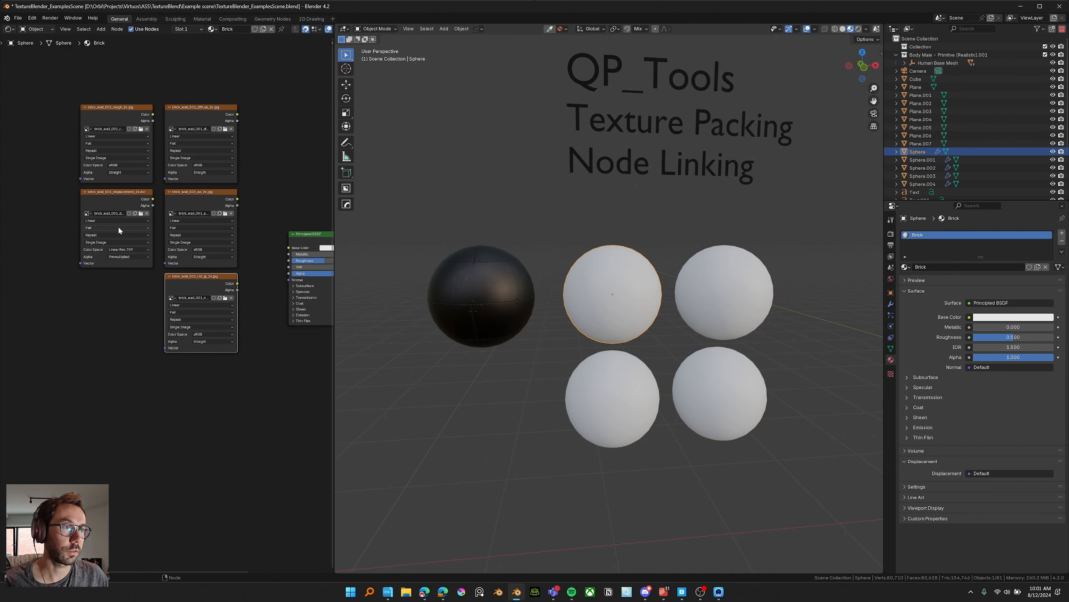
left_click_drag(257, 67, 85, 419)
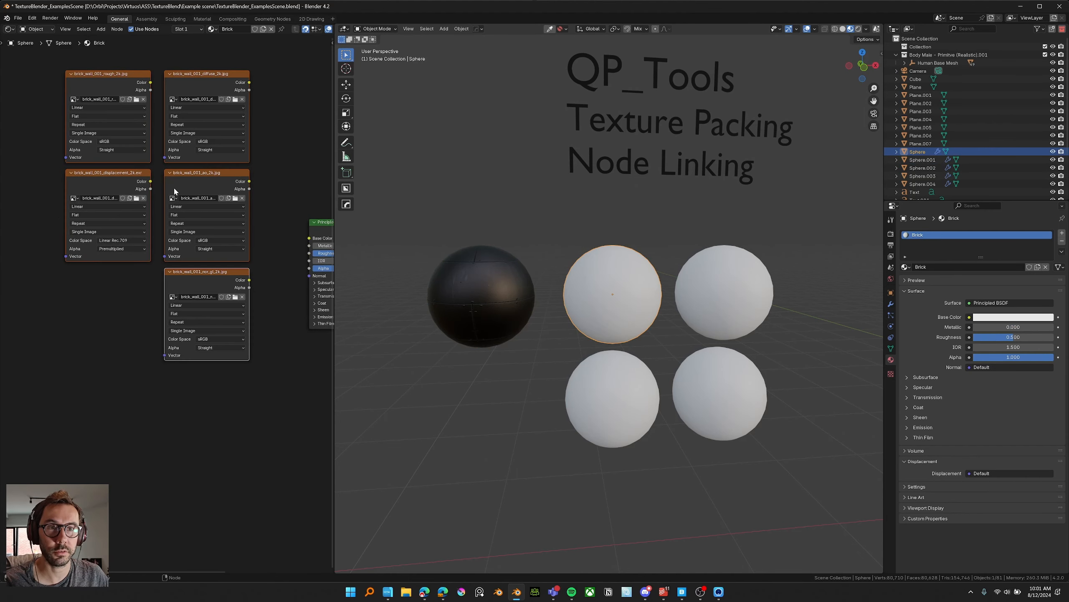
scroll(156, 213, "up", 1)
middle_click_drag(156, 210, 159, 252)
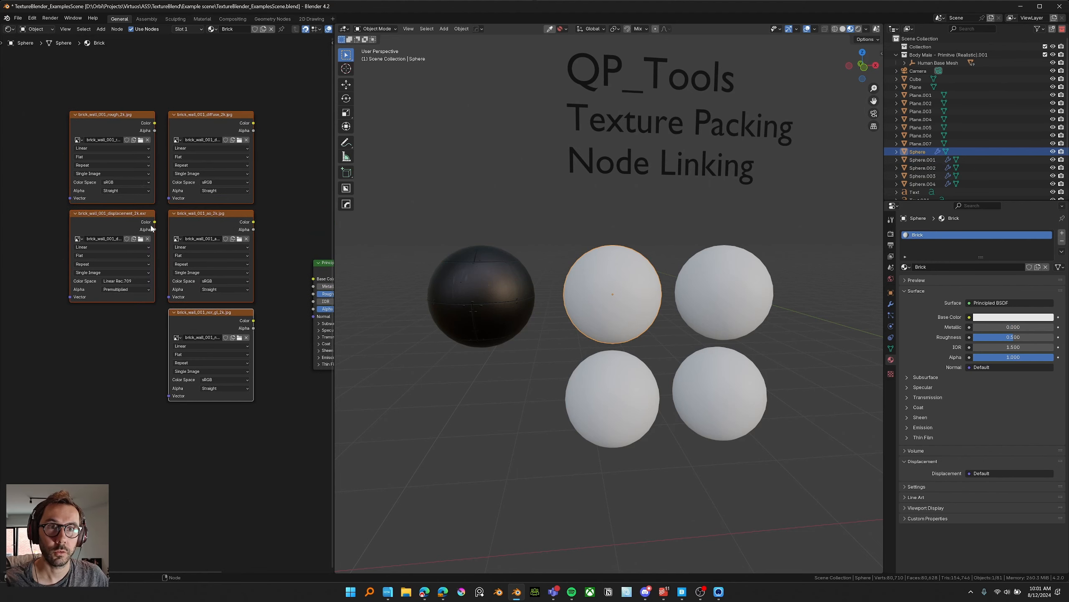
scroll(153, 219, "up", 2)
right_click(157, 123)
mouse_move(162, 193)
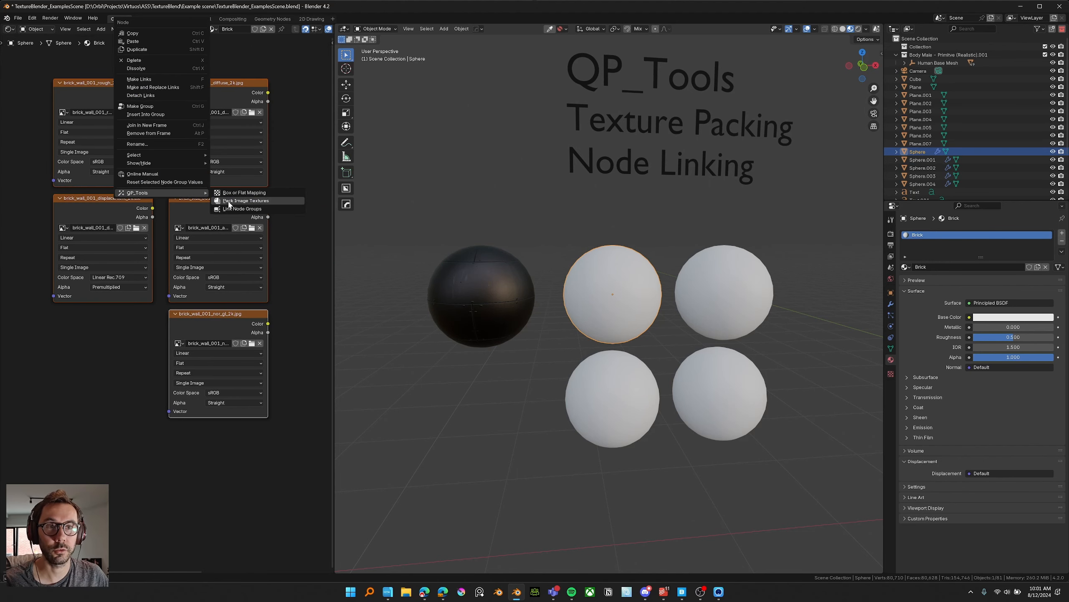
left_click(230, 201)
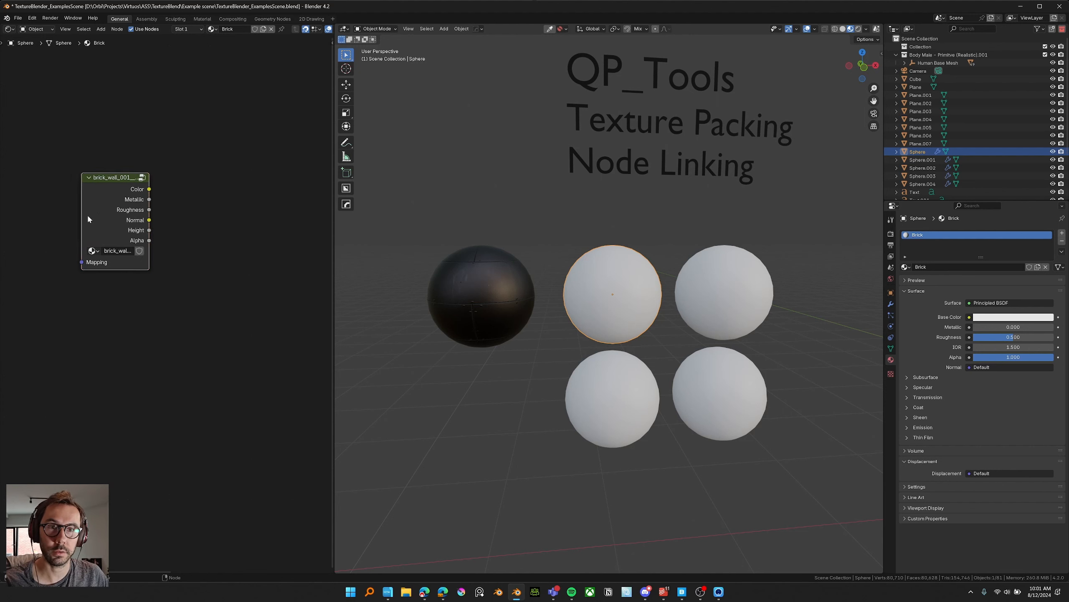
Step: Widen the brick_wall_001__2k group node and open the group for editing
left_click_drag(81, 216, 31, 215)
middle_click_drag(61, 166, 126, 182)
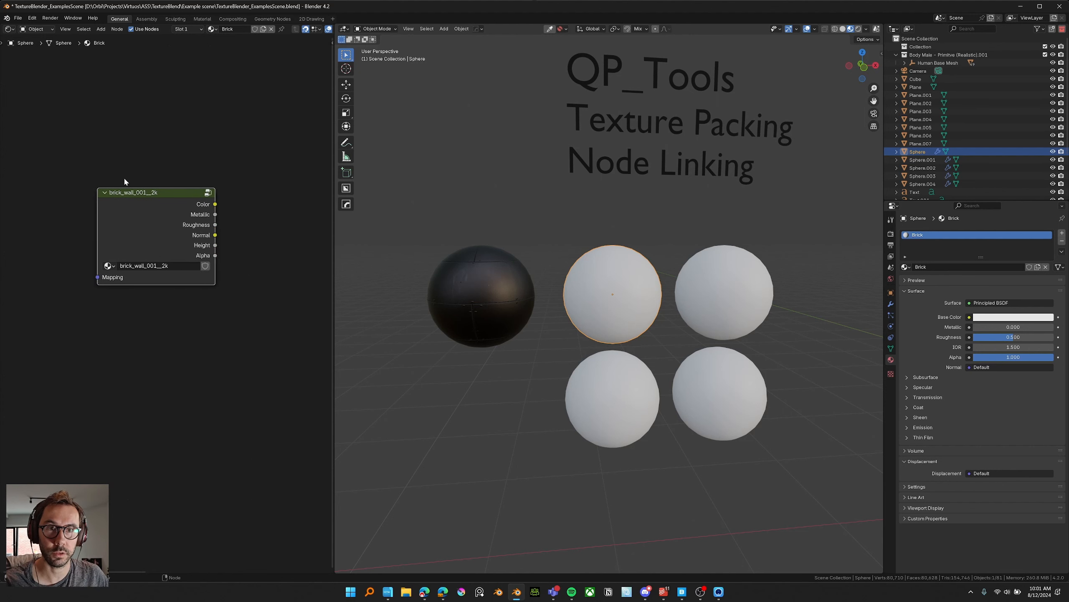
key("Tab")
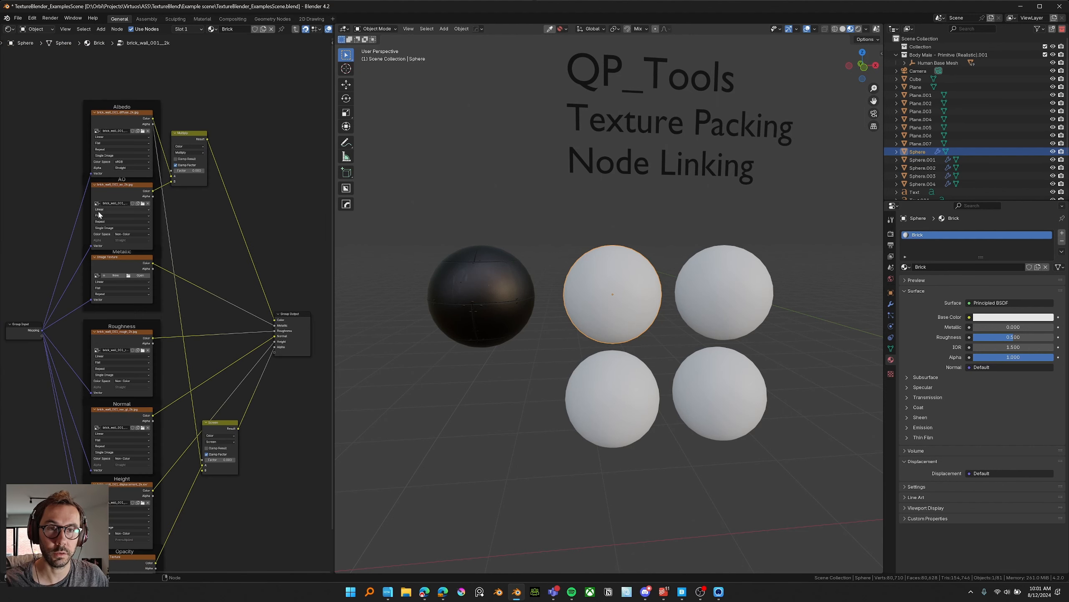
Step: Raise the factor of the Multiply node that blends the AO texture over the albedo, and exit the brick group
scroll(99, 212, "up", 1)
middle_click_drag(151, 262, 156, 252)
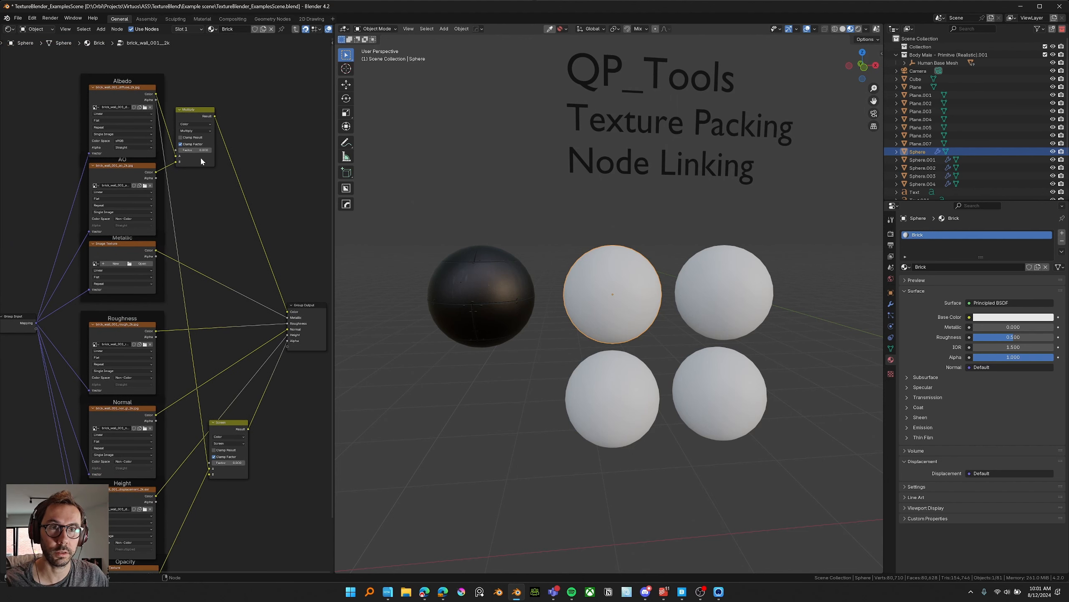
left_click_drag(195, 150, 213, 150)
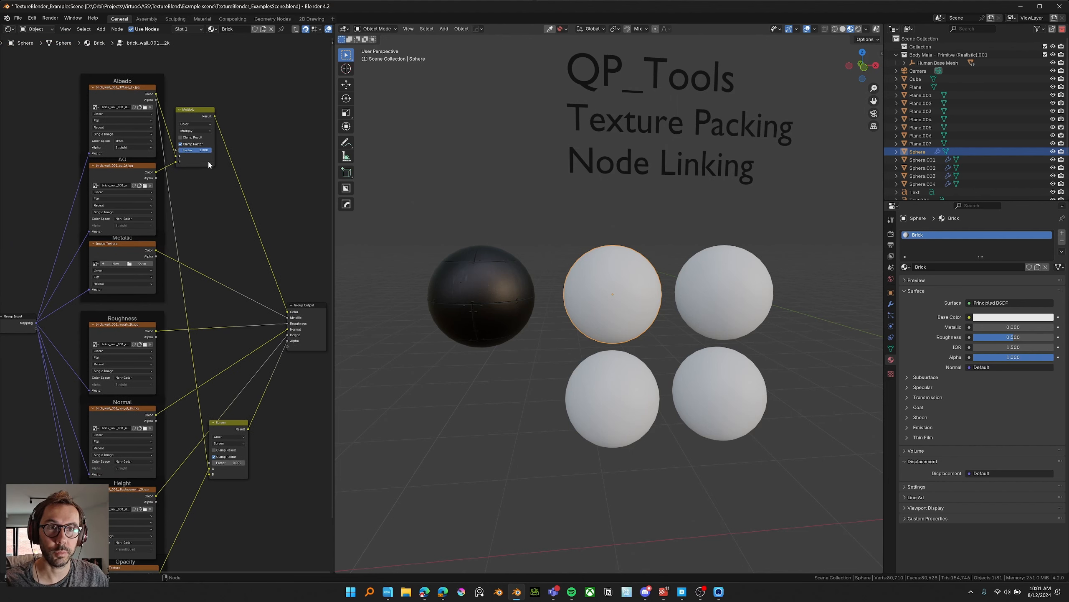
key("Tab")
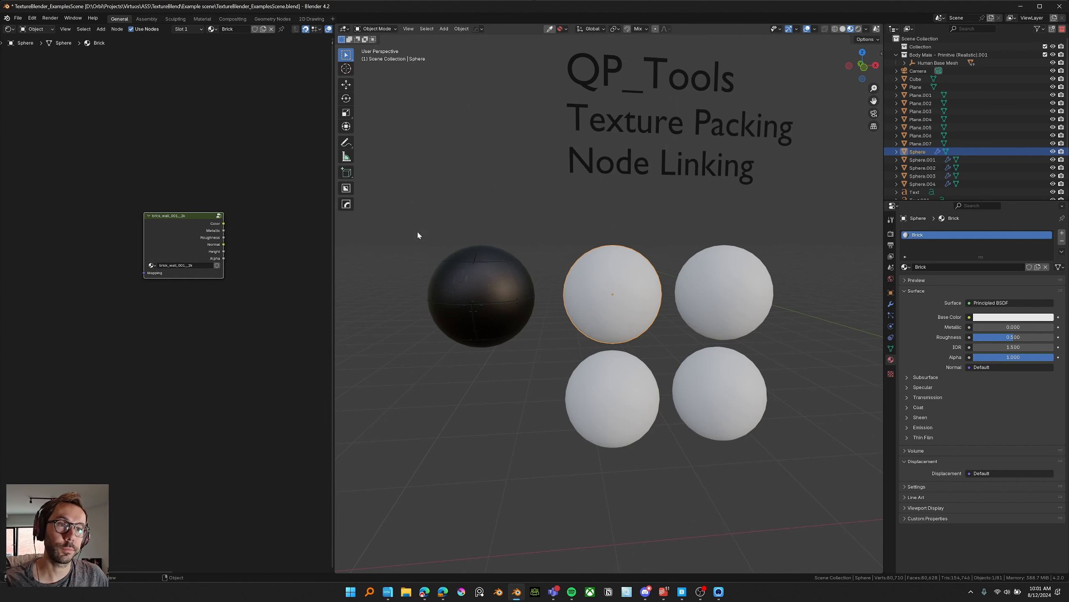
Step: Select the upper-right sphere and pack the ao, diff, disp, nor_gl and rough maps from weathered_brown_planks_2k into a node group with QP_Tools
left_click(695, 295)
key("Home")
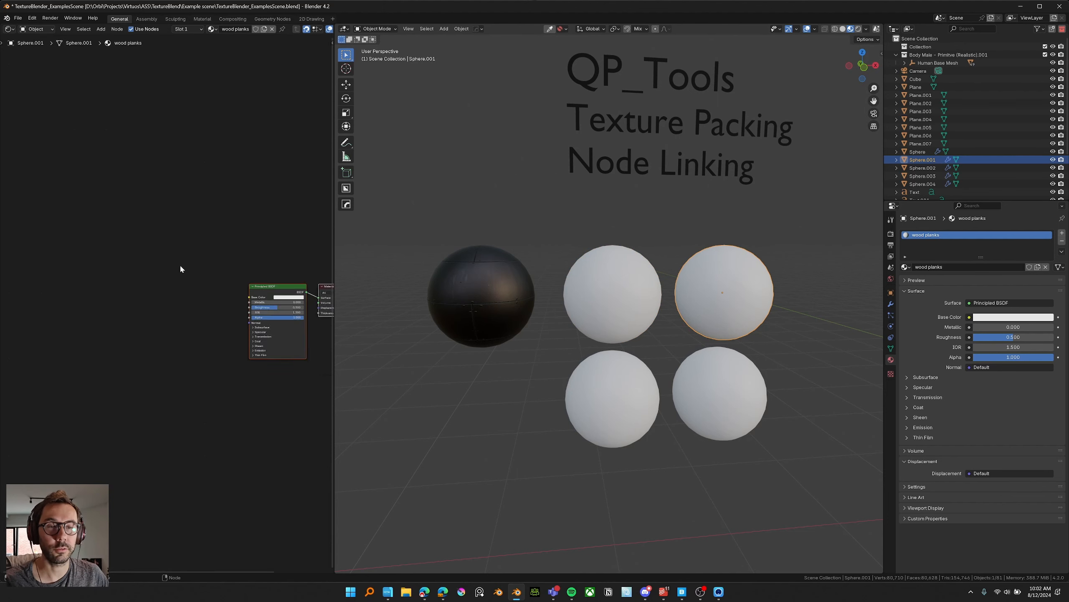
middle_click_drag(140, 236, 174, 217)
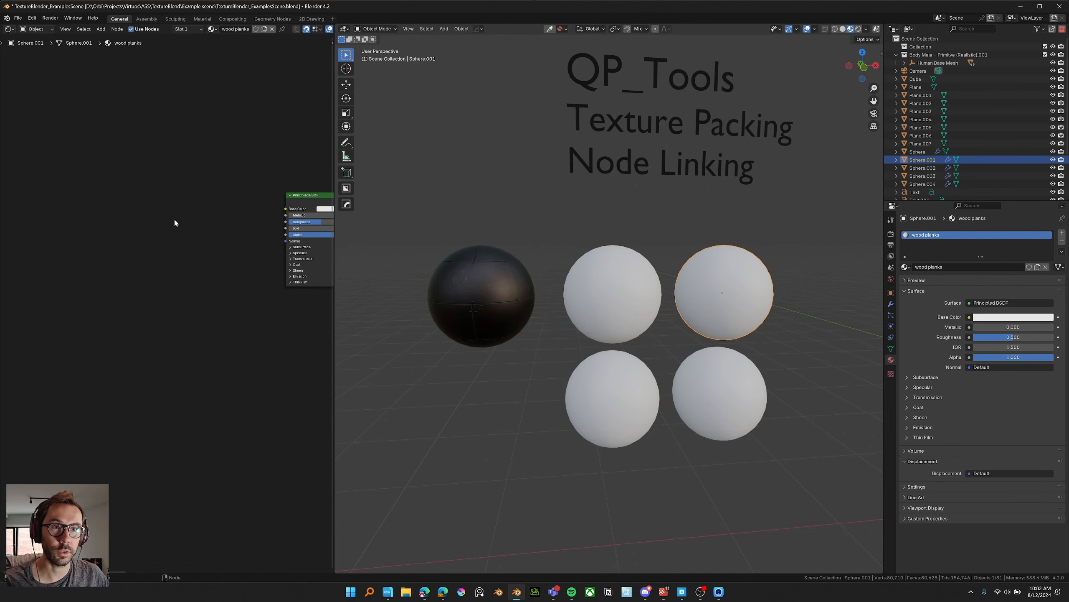
right_click(138, 217)
mouse_move(138, 220)
left_click(222, 237)
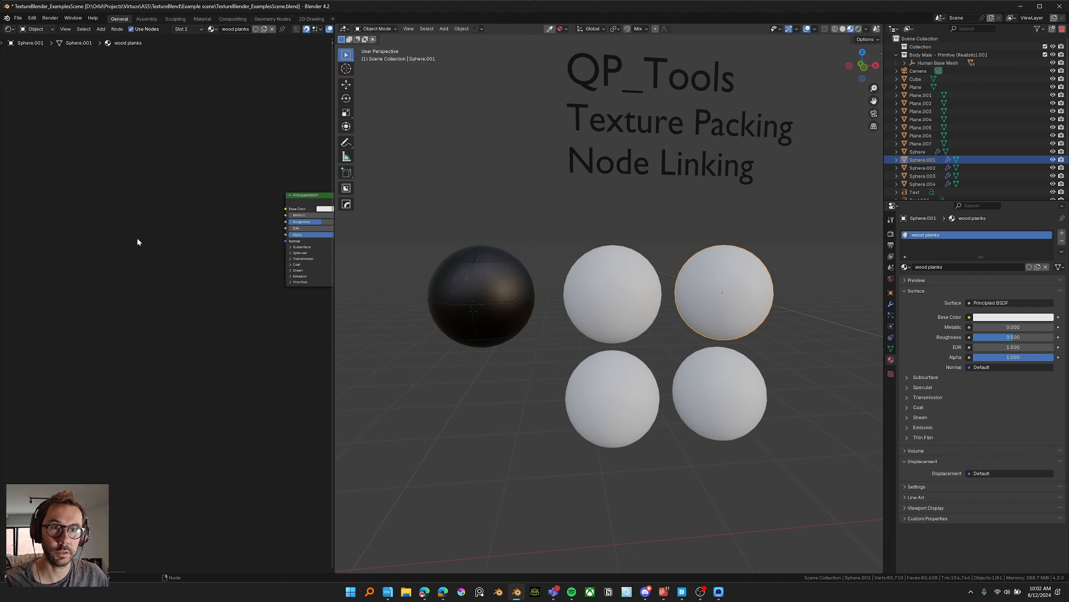
right_click(136, 217)
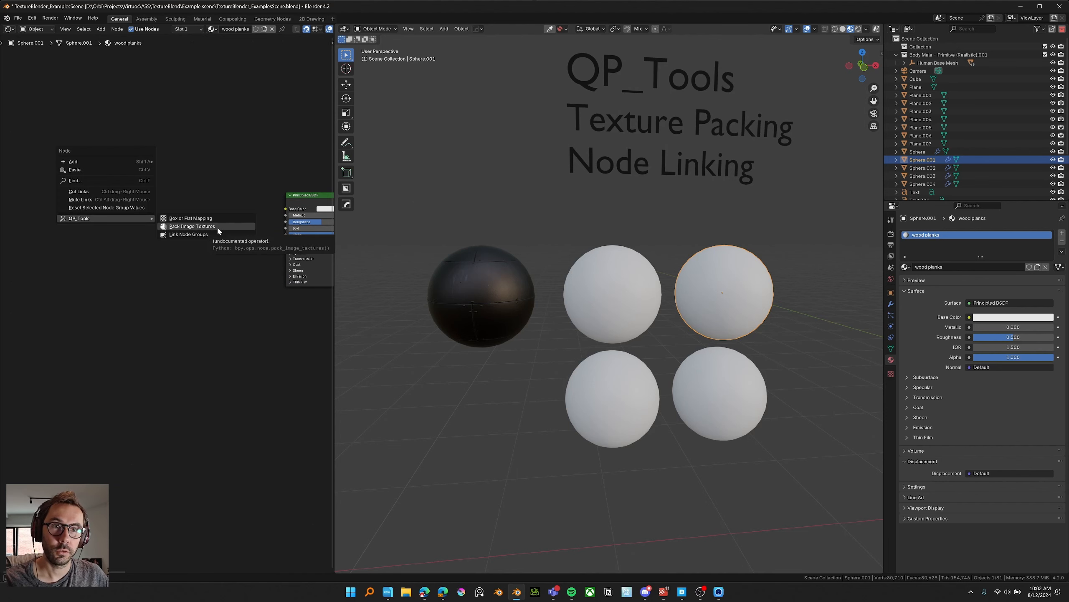
left_click(218, 228)
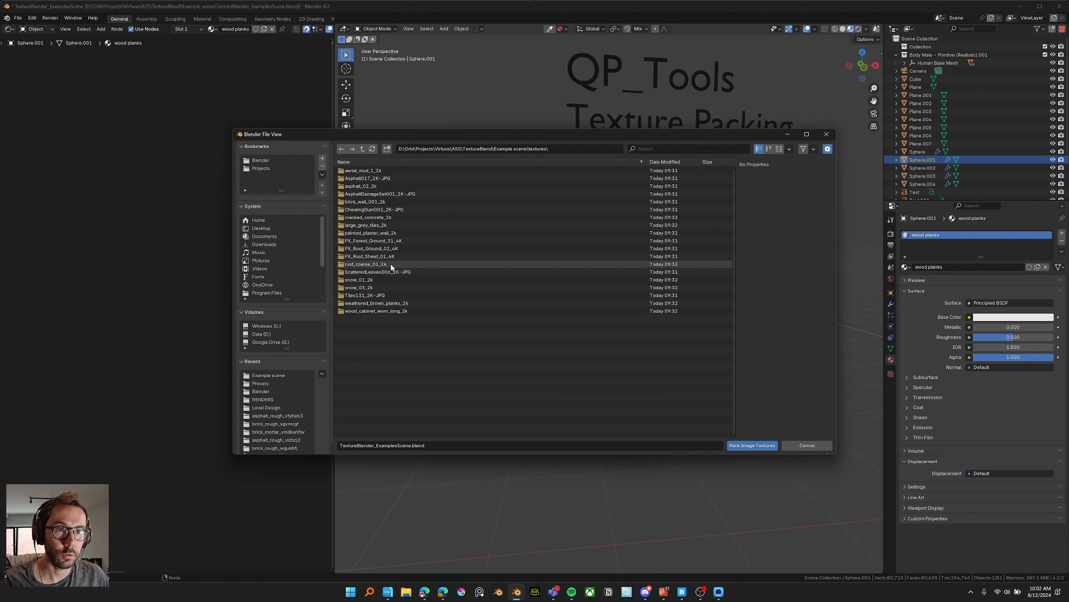
double_click(389, 303)
left_click(442, 171)
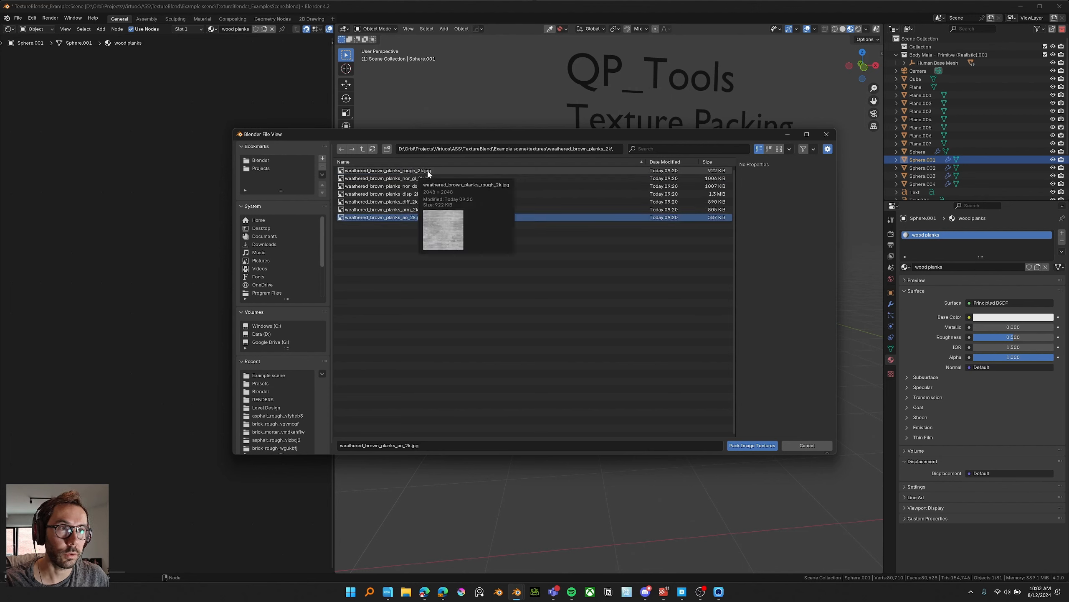
left_click(431, 184, "ctrl")
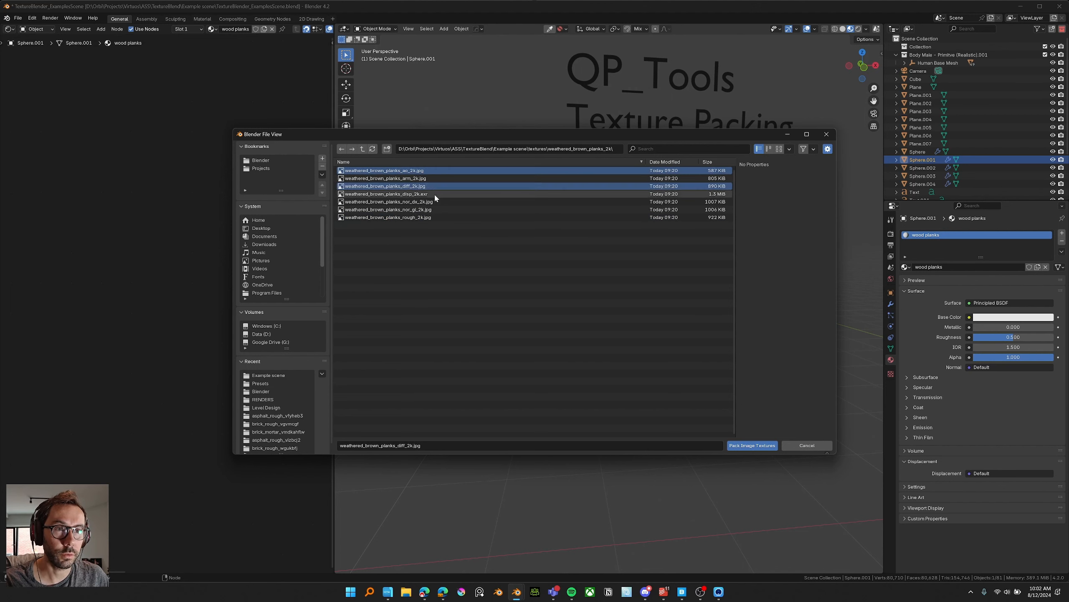
left_click(435, 194, "ctrl")
left_click(430, 210, "ctrl")
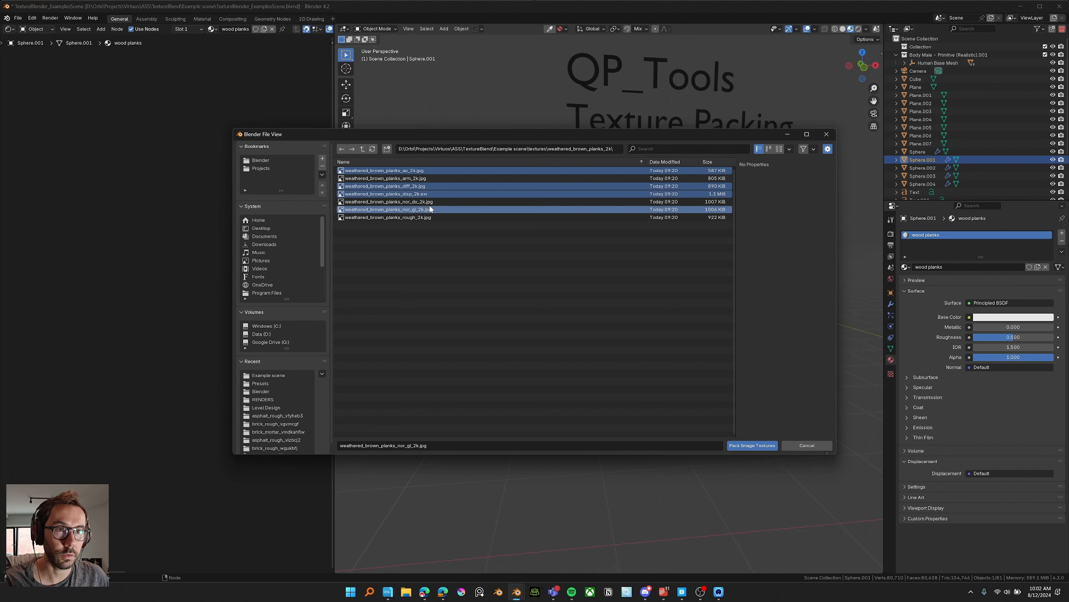
left_click(389, 218, "ctrl")
left_click(740, 445)
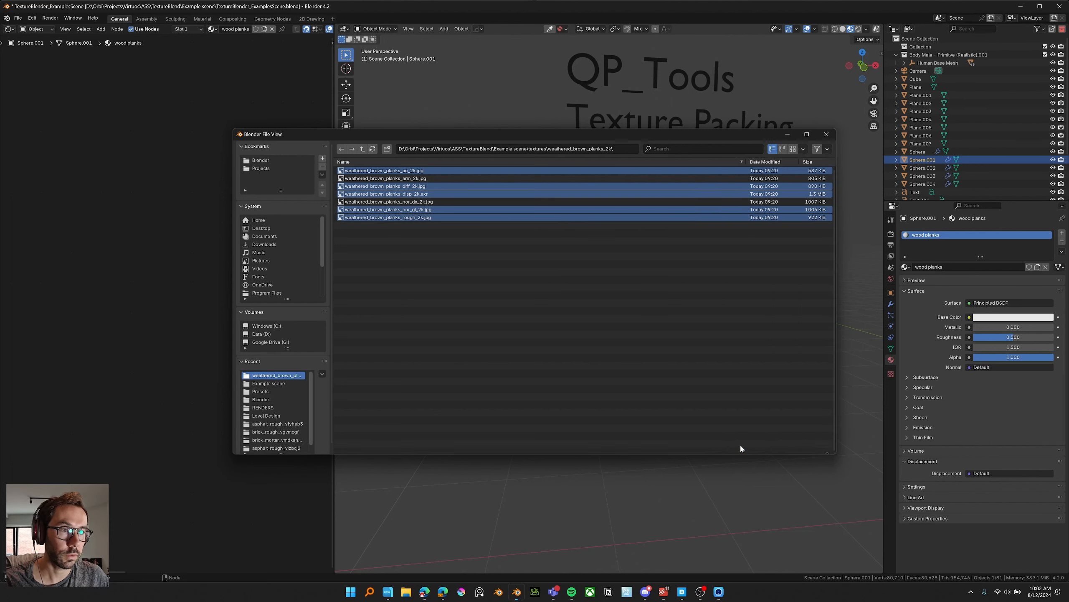
left_click_drag(274, 323, 73, 191)
Step: Open the weathered_brown_planks__2k group, look over its texture nodes from roughness to opacity, and exit the group
scroll(145, 216, "up", 2)
key("Tab")
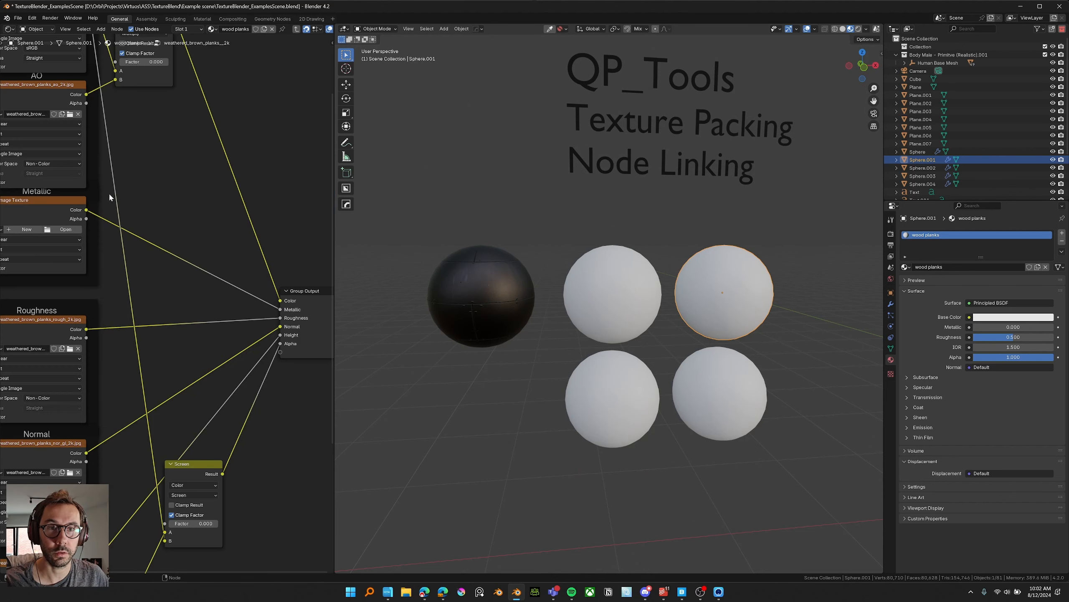
key("Home")
middle_click_drag(158, 372, 175, 236)
scroll(175, 237, "up", 1)
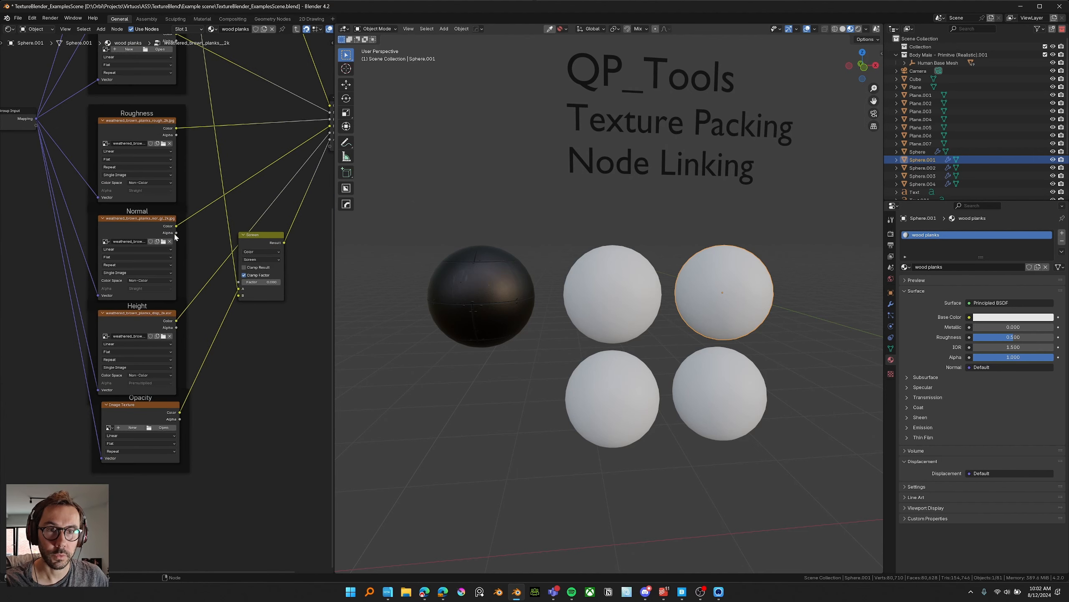
key("Tab")
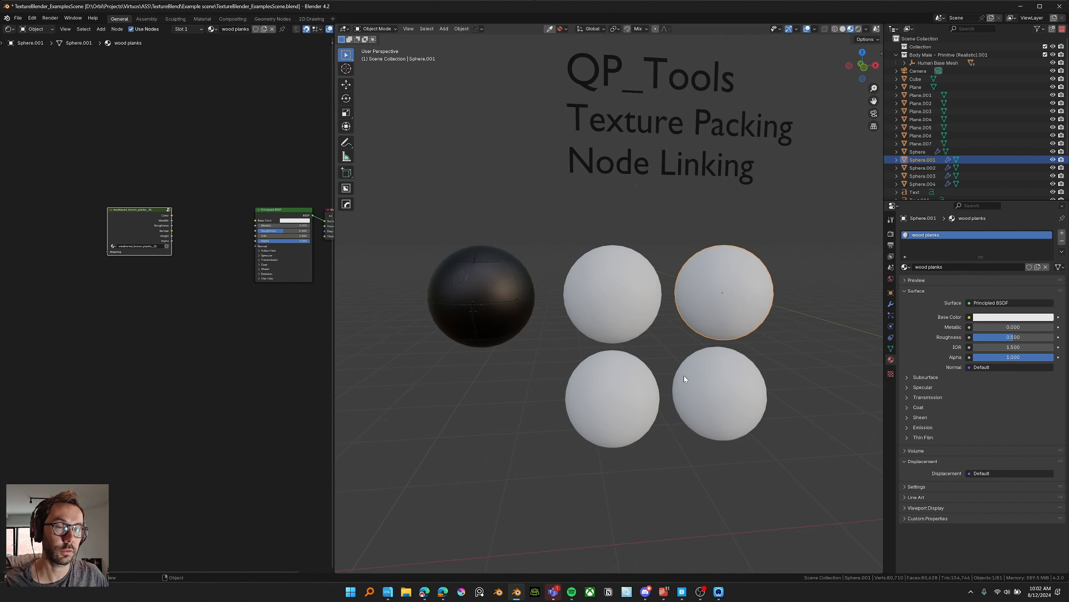
scroll(177, 255, "up", 2)
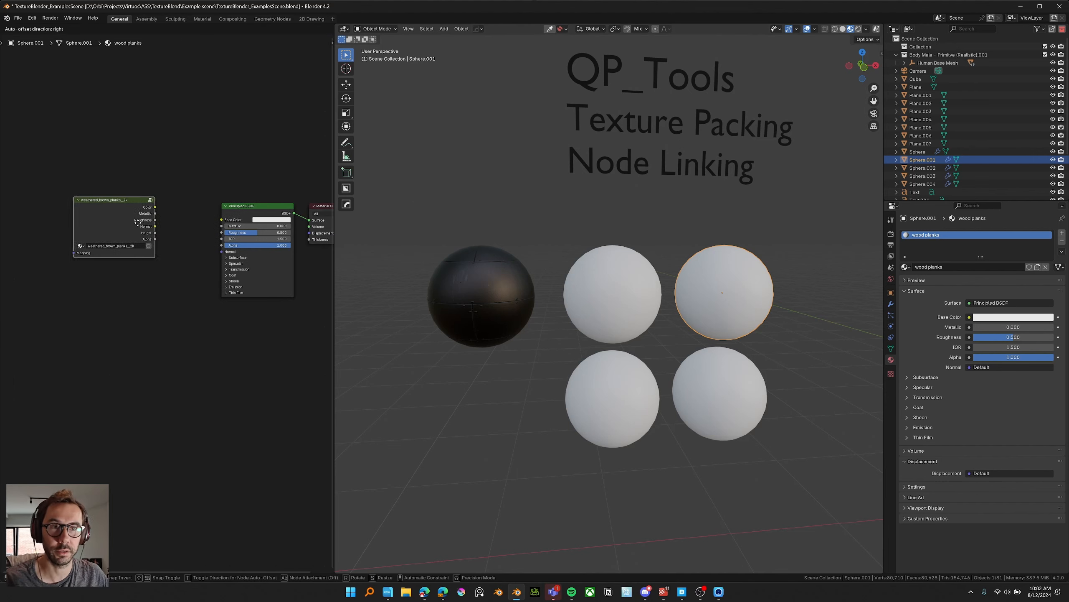
scroll(103, 230, "up", 2)
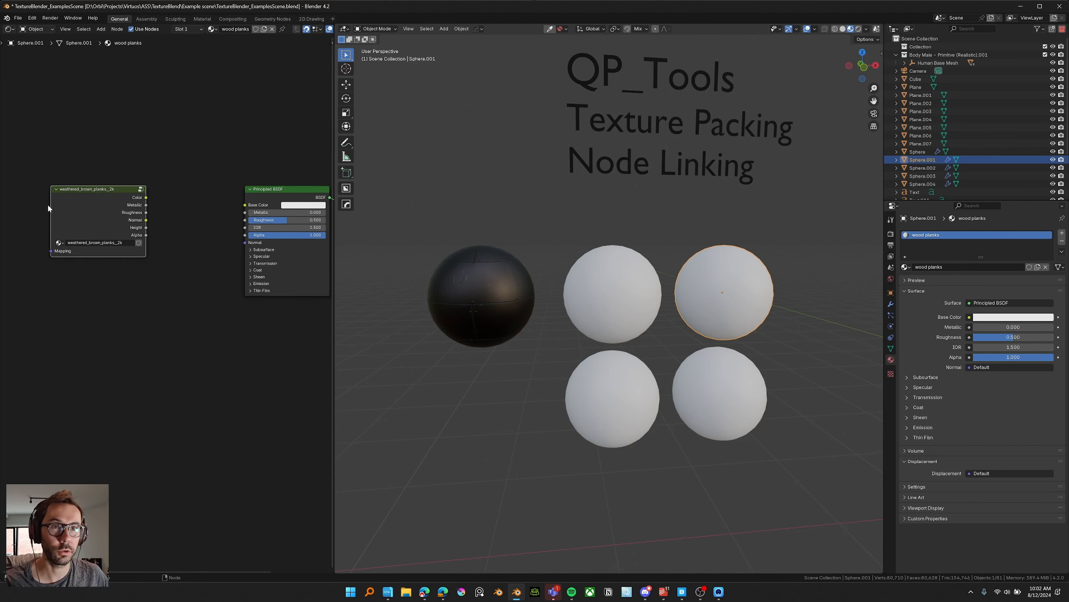
middle_click_drag(49, 206, 0, 212)
middle_click_drag(156, 228, 164, 226)
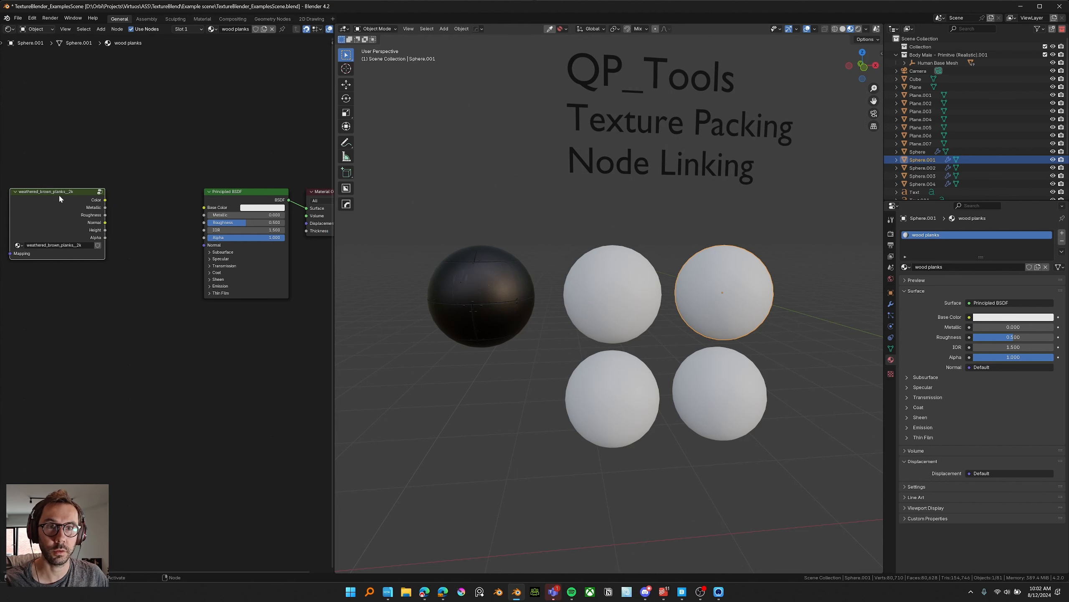
middle_click_drag(26, 214, 143, 226)
Step: Copy the framed Image Texture nodes inside the weathered_brown_planks__2k group and paste them into the wood planks material beside the group node
key("Tab")
scroll(87, 216, "down", 4)
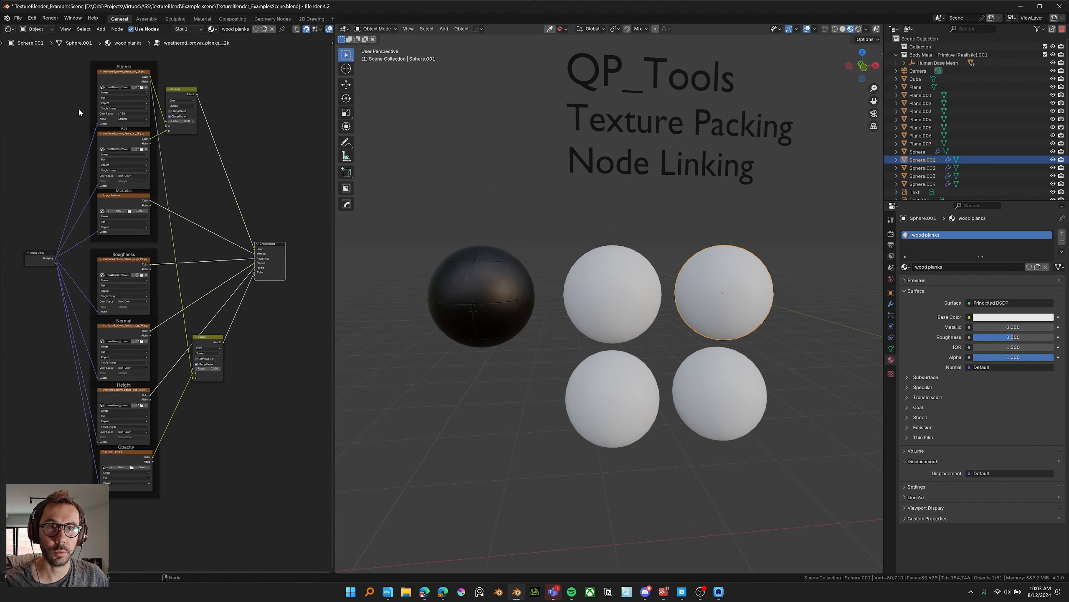
left_click_drag(70, 70, 145, 351)
key("ctrl+Tab")
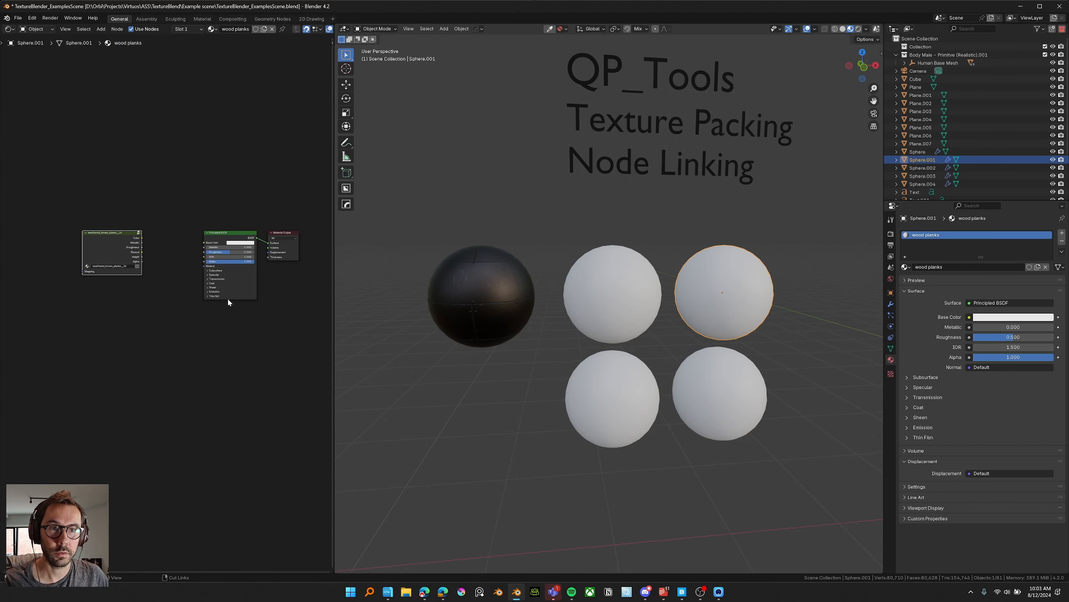
key("ctrl+v")
key("g")
left_click(50, 352)
middle_click_drag(120, 310, 265, 291)
scroll(265, 290, "up", 2)
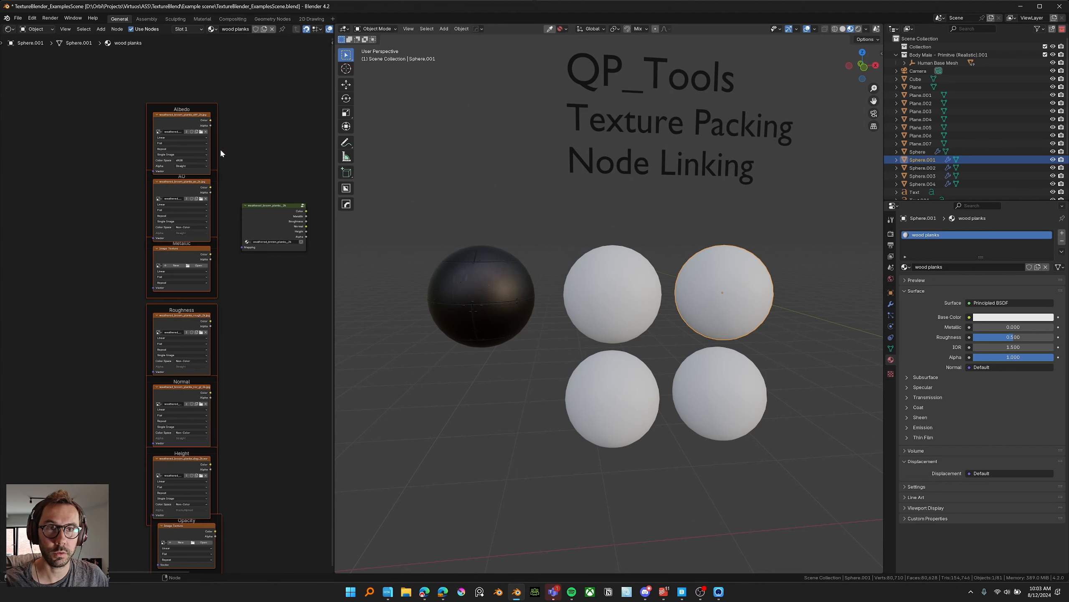
Step: Delete the frames around the pasted textures and the two empty Image Texture nodes for opacity and metallic
scroll(219, 152, "down", 1)
key("x")
scroll(194, 475, "up", 2)
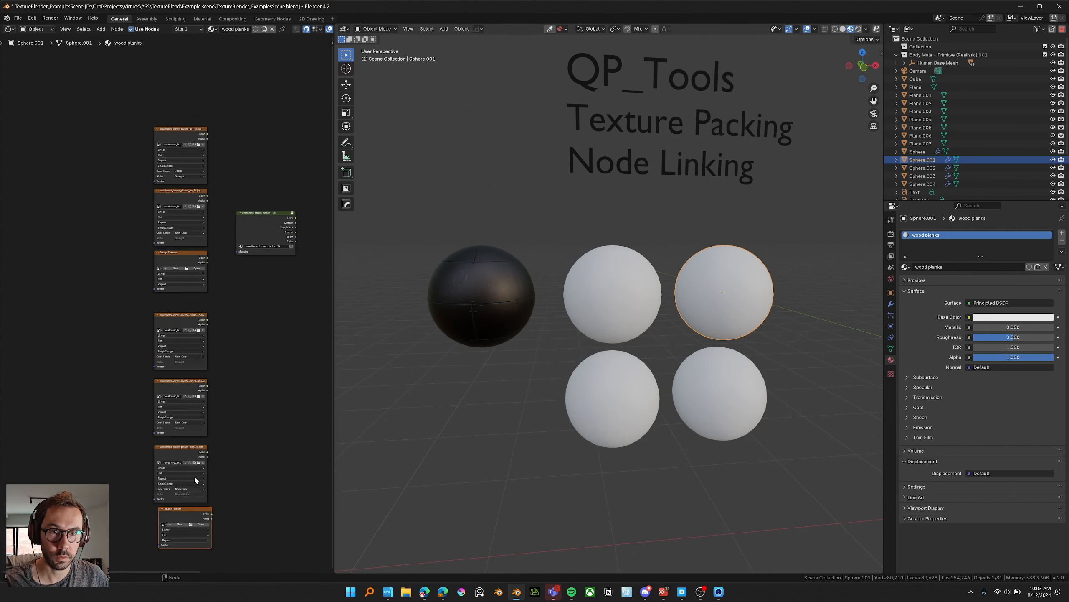
left_click(194, 530)
key("x")
left_click(159, 253)
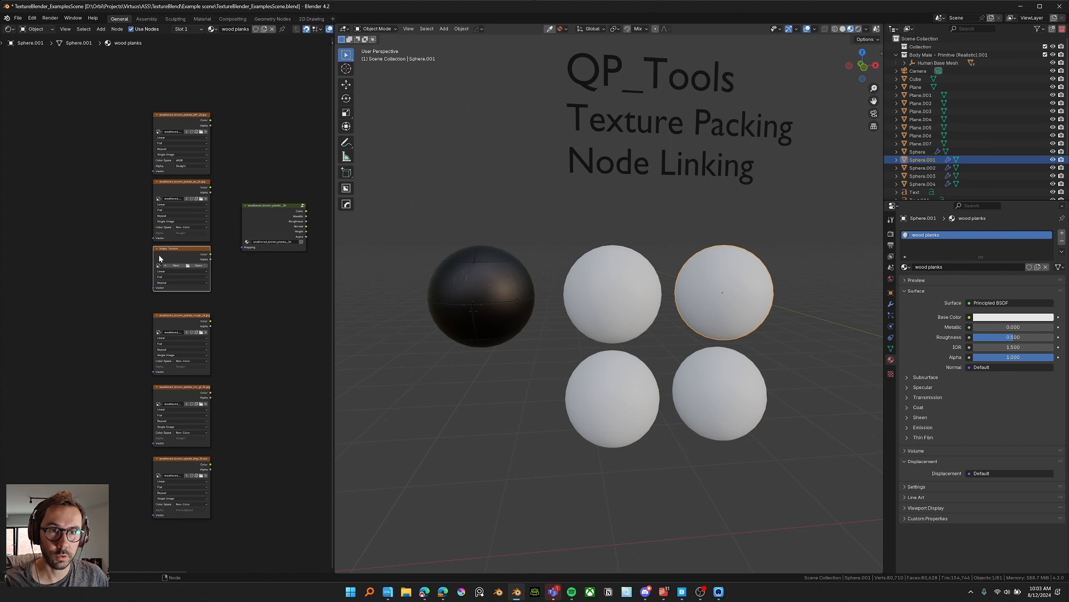
key("x")
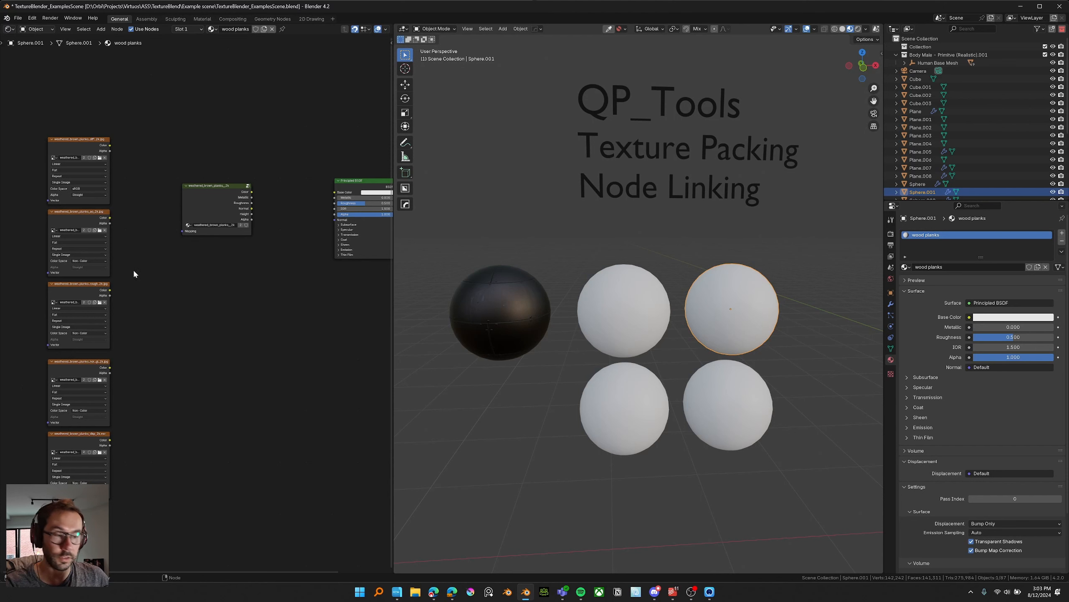
Step: Select the five loose weathered_brown_planks texture nodes plus the Principled BSDF and connect them with QP_Tools Link Node Groups
middle_click_drag(138, 351, 141, 353)
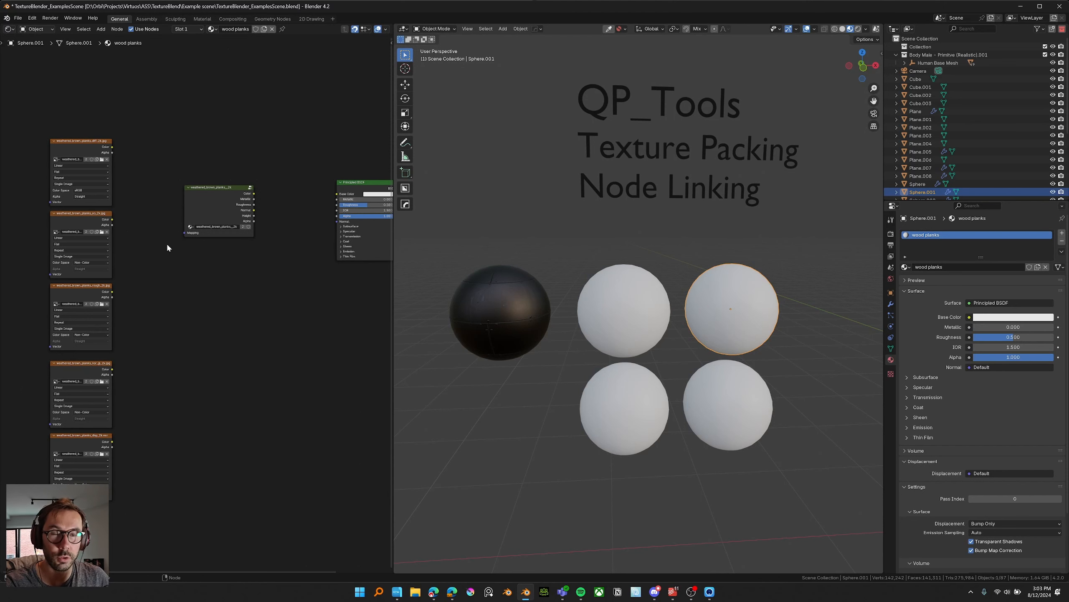
middle_click_drag(174, 251, 171, 244)
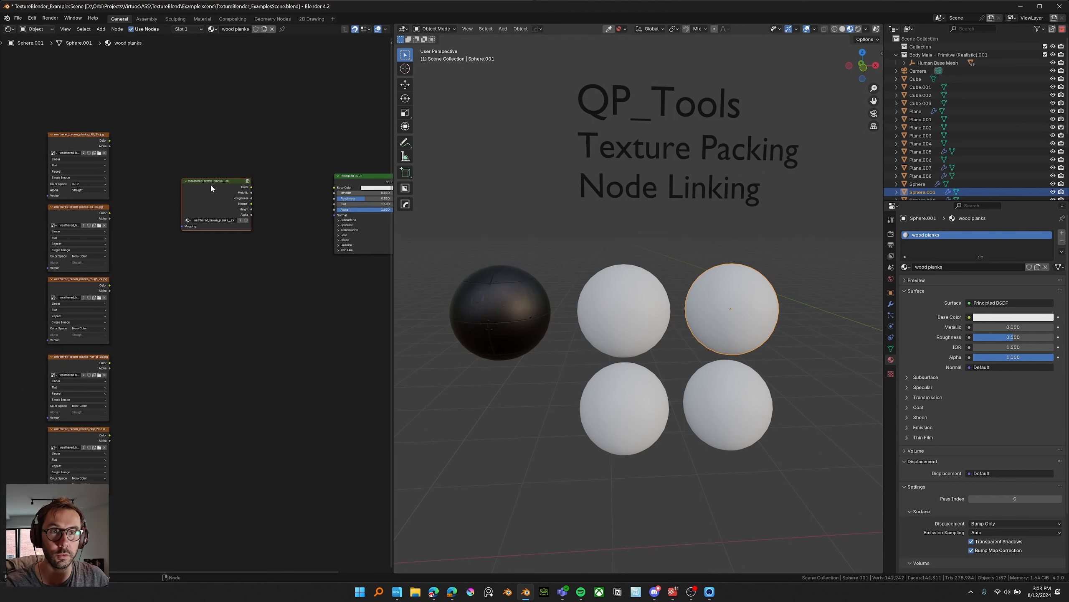
scroll(211, 185, "up", 2)
scroll(209, 311, "down", 2)
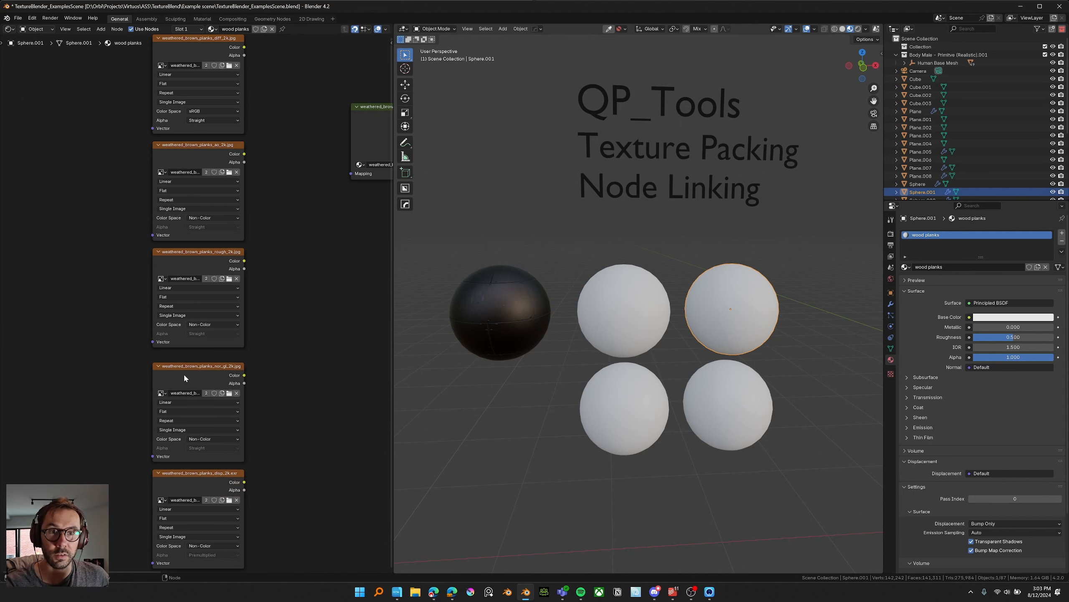
scroll(196, 365, "down", 1)
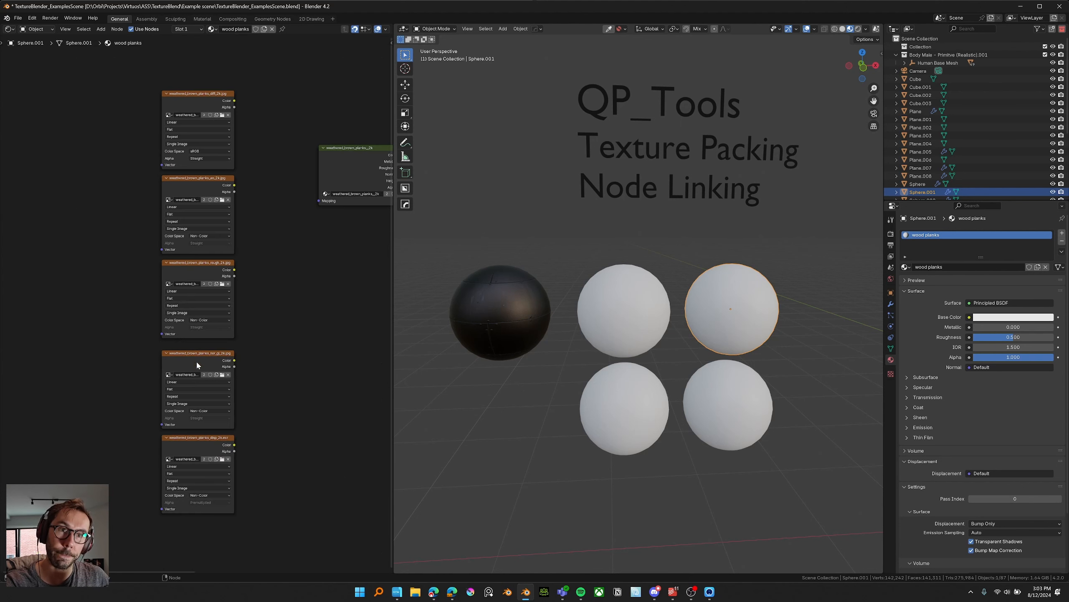
middle_click_drag(210, 256, 162, 280)
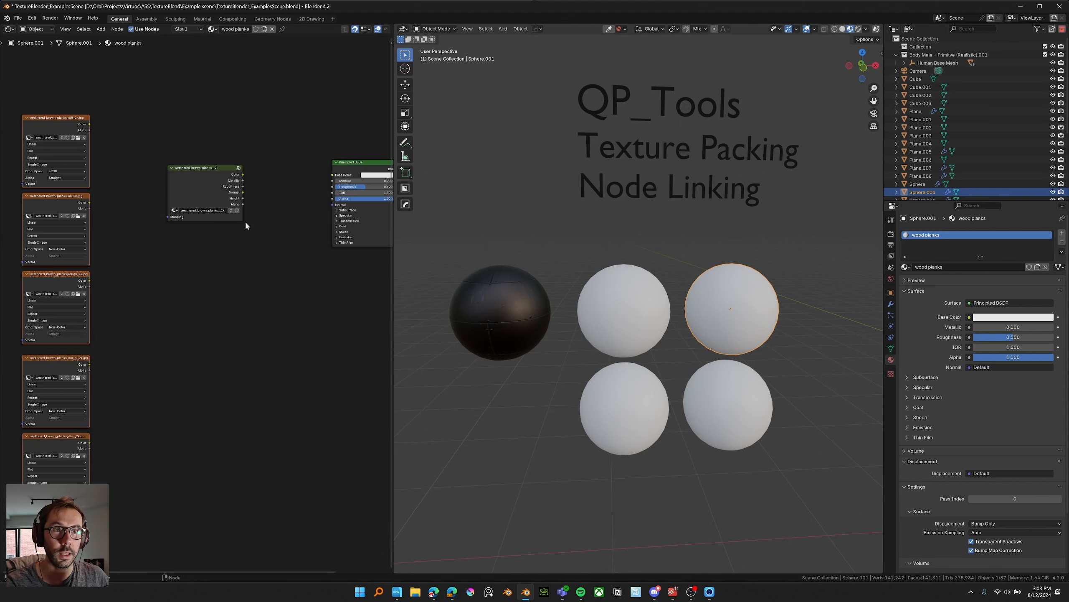
middle_click_drag(256, 215, 253, 214)
left_click_drag(110, 98, 63, 453)
left_click(342, 169, "shift")
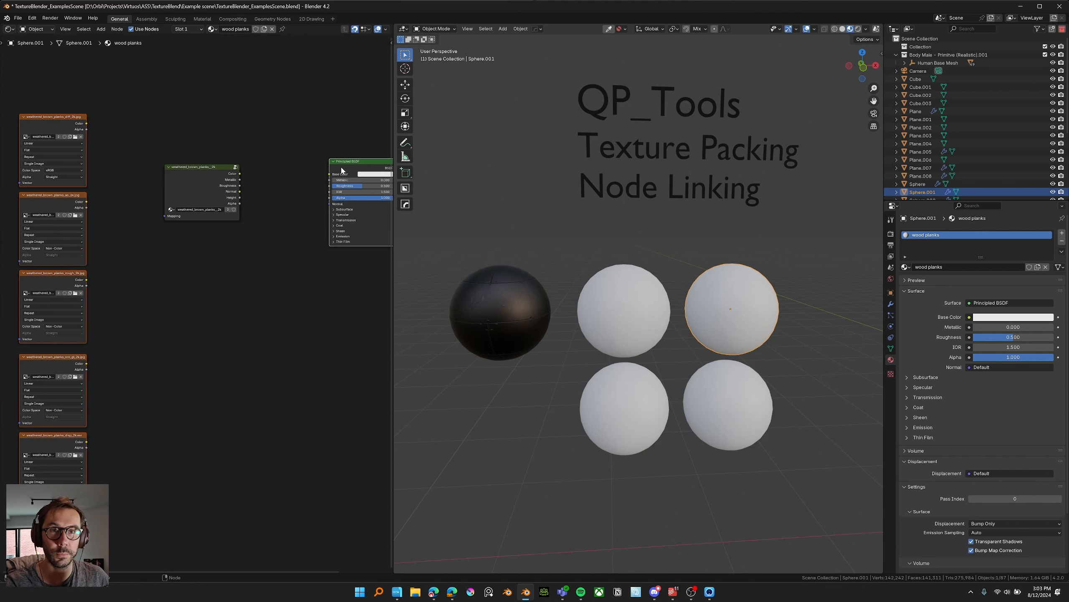
right_click(358, 175)
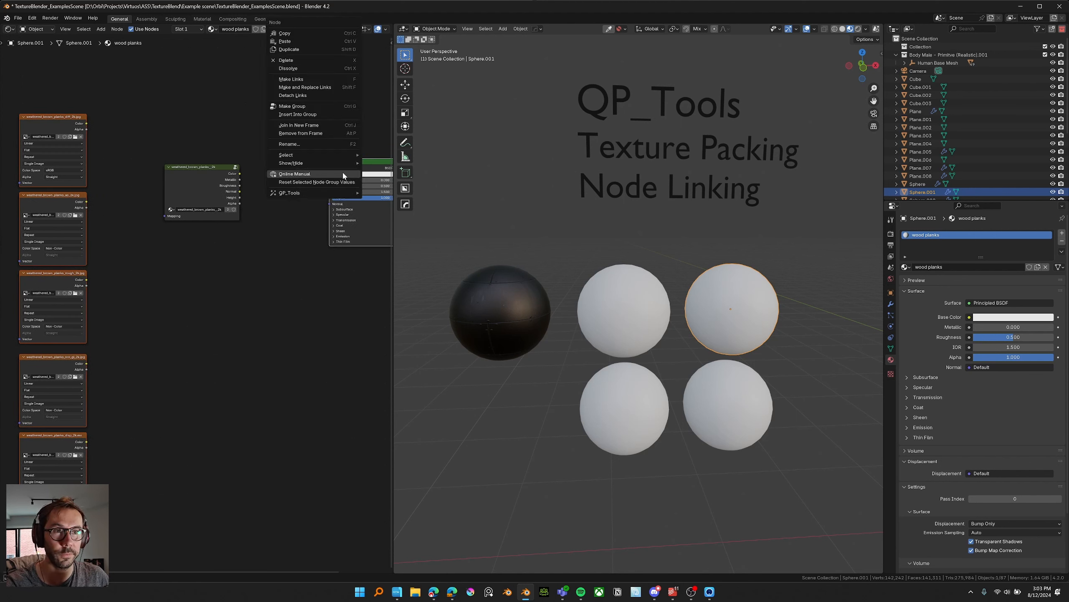
mouse_move(346, 193)
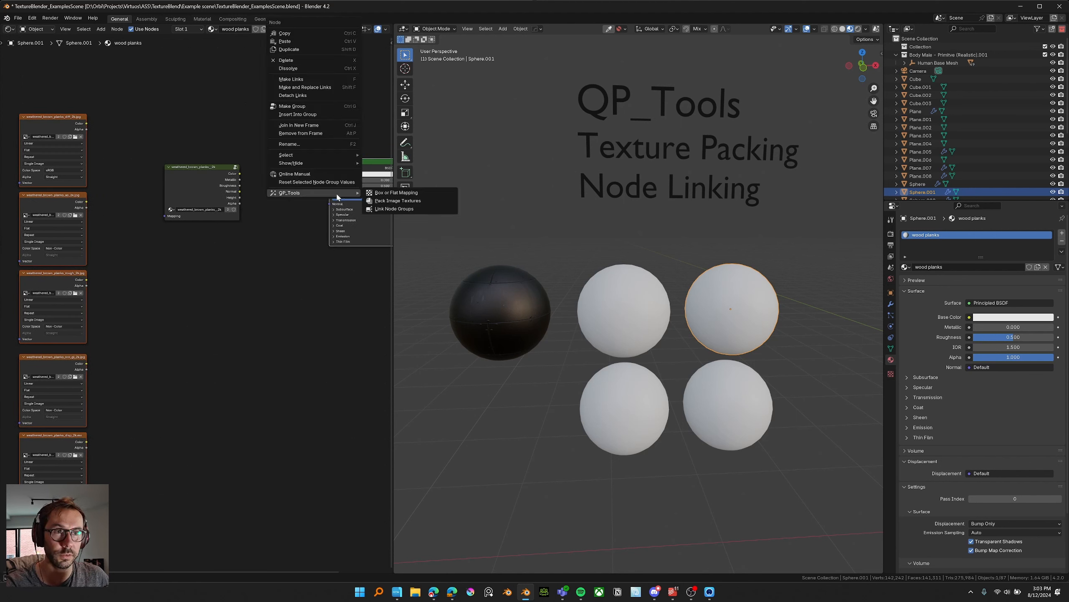
left_click(414, 209)
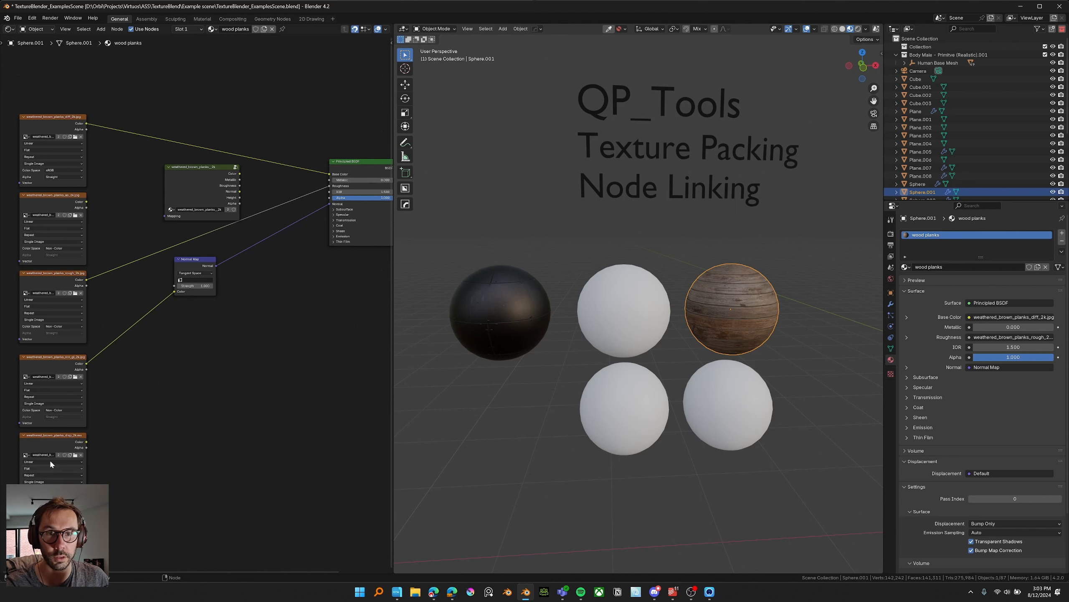
Step: Cut the links running into the Principled BSDF and delete the Normal Map node
middle_click_drag(180, 411, 177, 410)
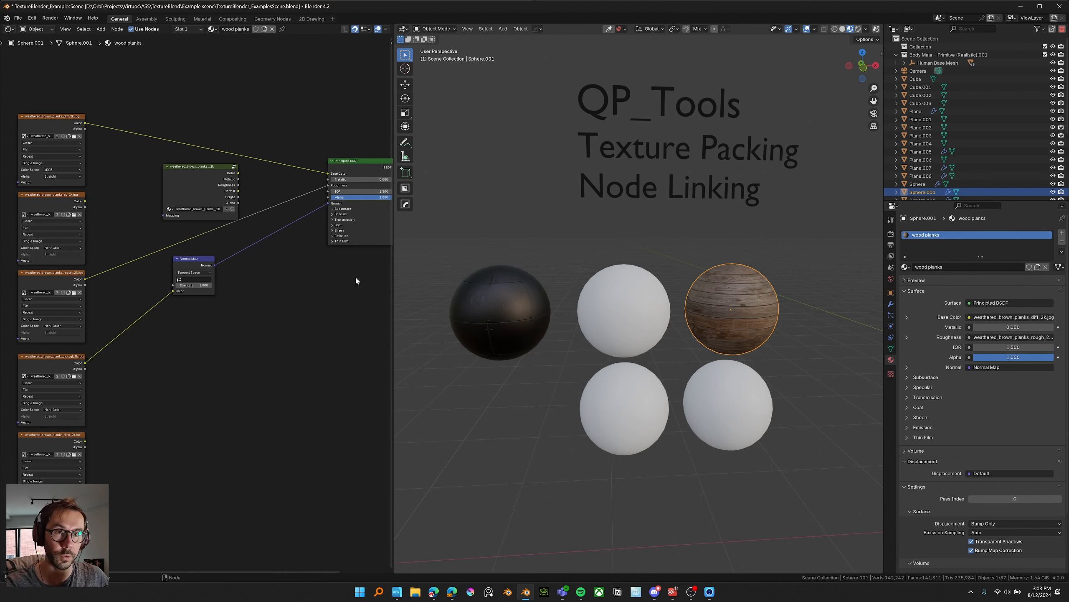
right_click_drag(290, 144, 288, 262, "ctrl")
left_click(192, 265)
key("x")
Step: Add the QP_Textures blend_V01 node group to the wood planks material and place it below the weathered_brown_planks group
key("shift+a")
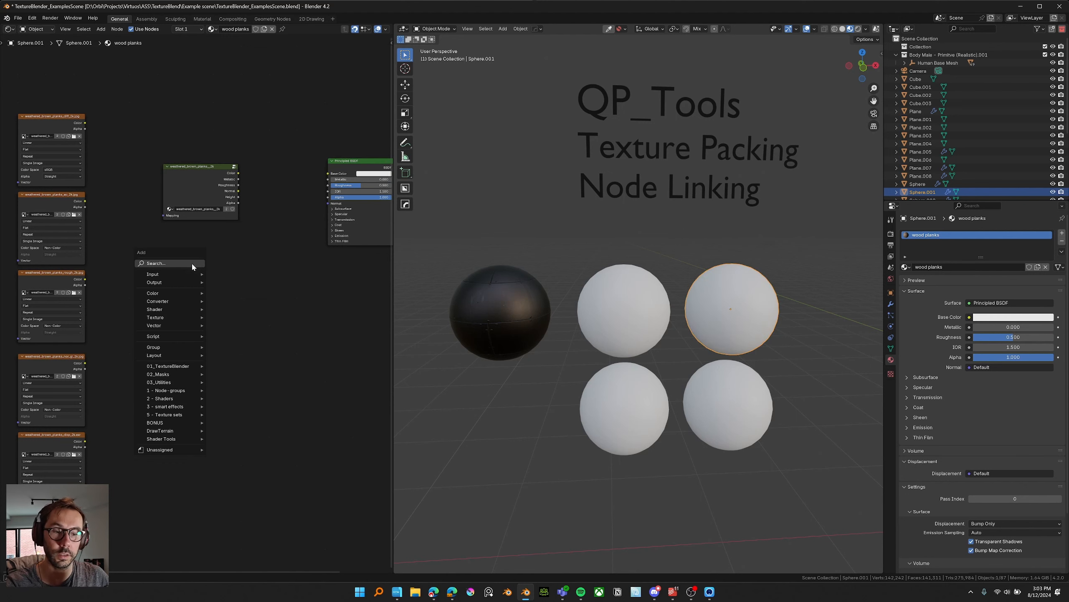
type("texture ble")
key("Return")
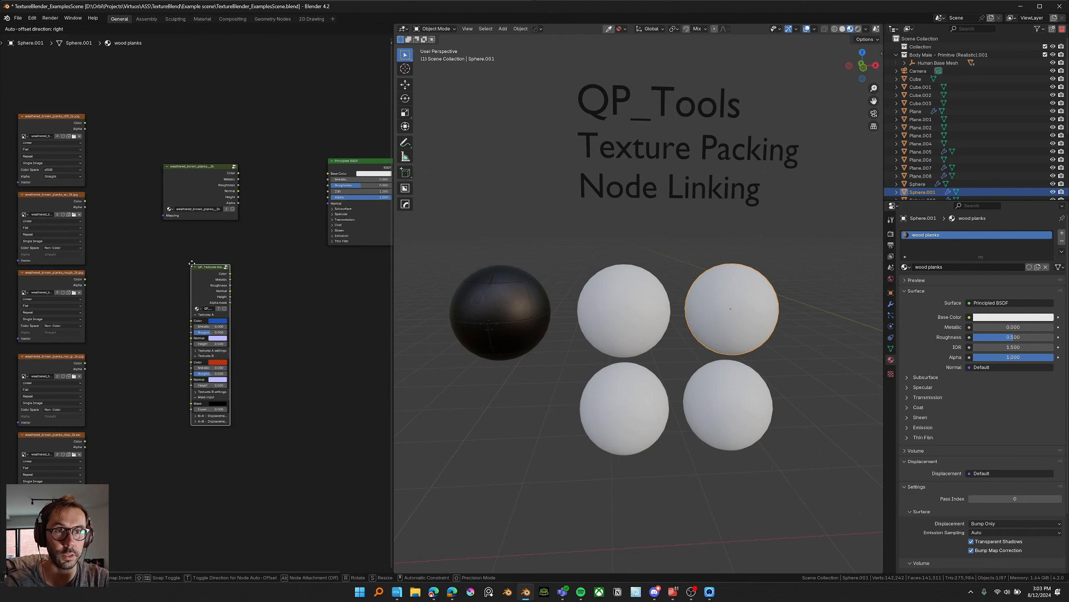
left_click(252, 254)
right_click(253, 255)
key("Escape")
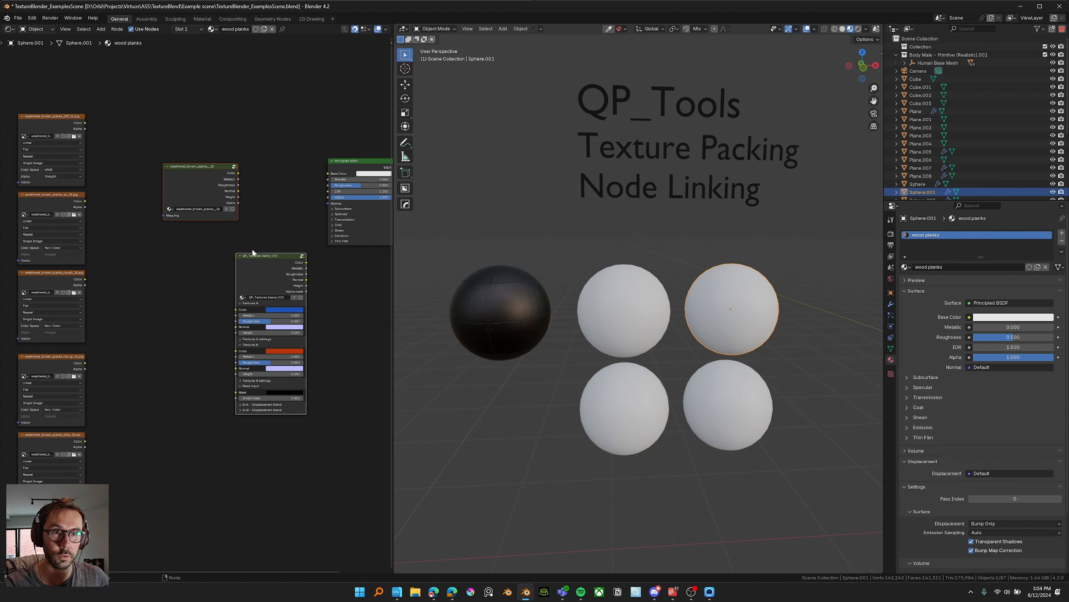
Step: Connect the weathered_brown_planks group to the Textures A inputs of QP_Textures blend_V01 with QP_Tools Link Node Groups
right_click(256, 270)
mouse_move(257, 271)
left_click(286, 288)
Step: Link the weathered_brown_planks group to the Textures B inputs of the blend node as well, and cut those extra links
right_click(241, 278)
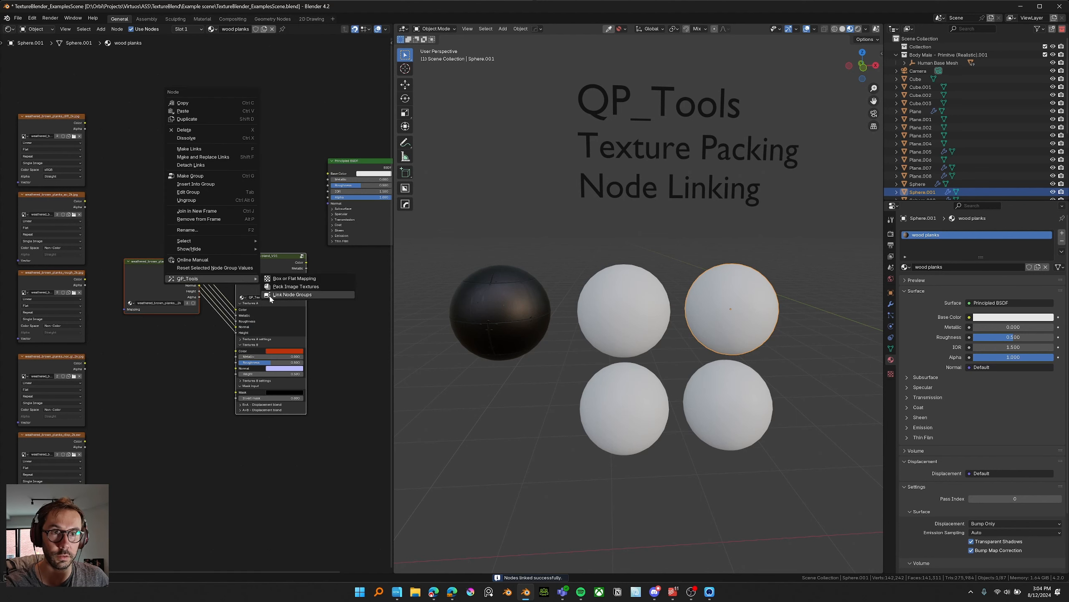
left_click(292, 294)
left_click(195, 411)
right_click_drag(231, 331, 212, 351, "ctrl")
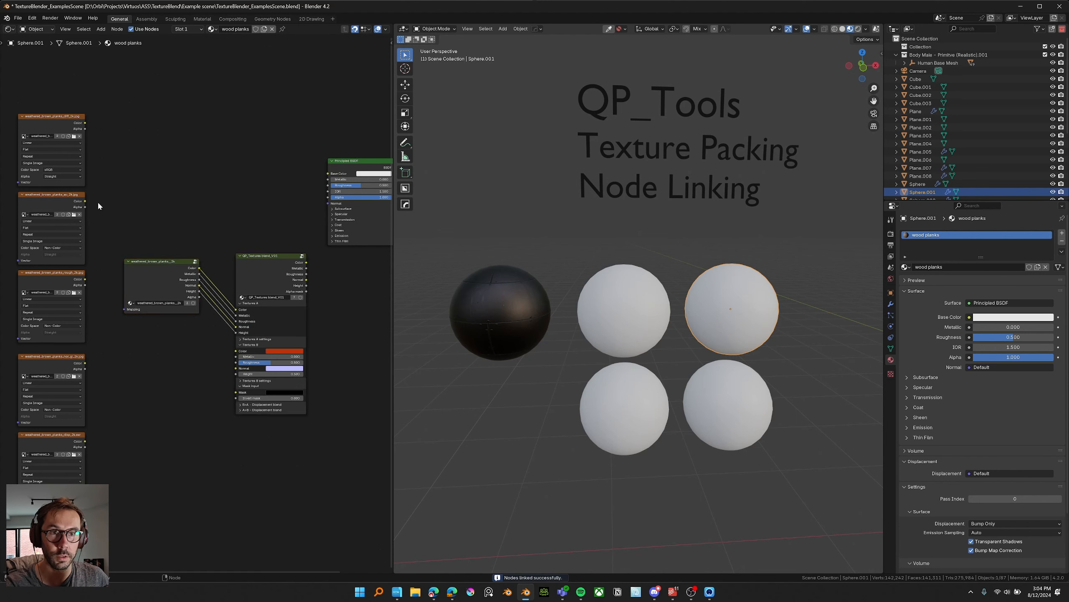
Step: Select the loose weathered_brown_planks image texture nodes and connect them to the blend node's Textures B inputs with Link Node Groups
left_click_drag(90, 101, 47, 442)
right_click(257, 280)
mouse_move(257, 278)
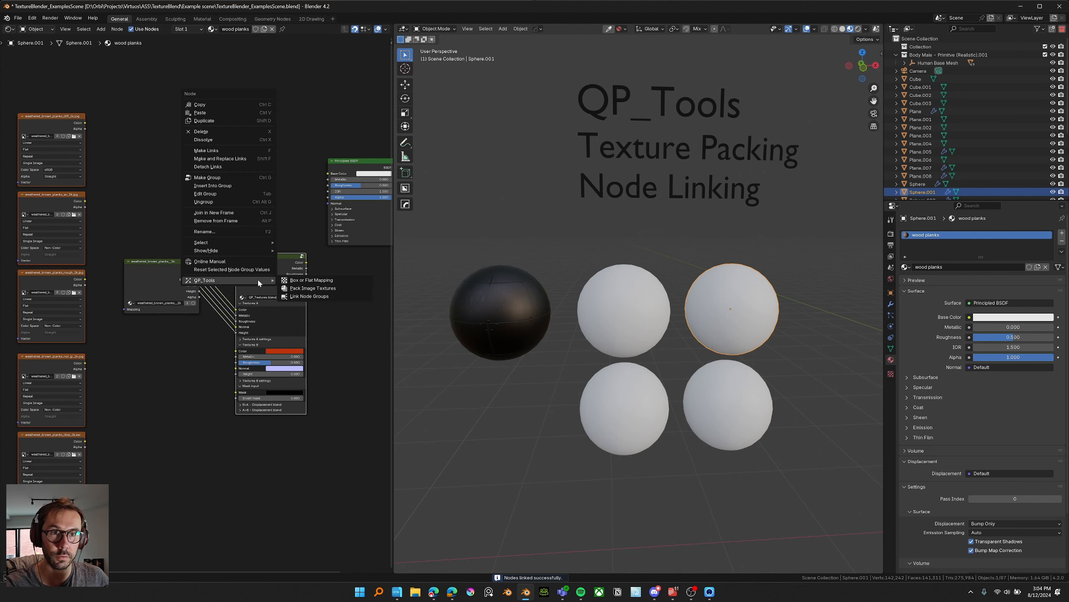
left_click(301, 296)
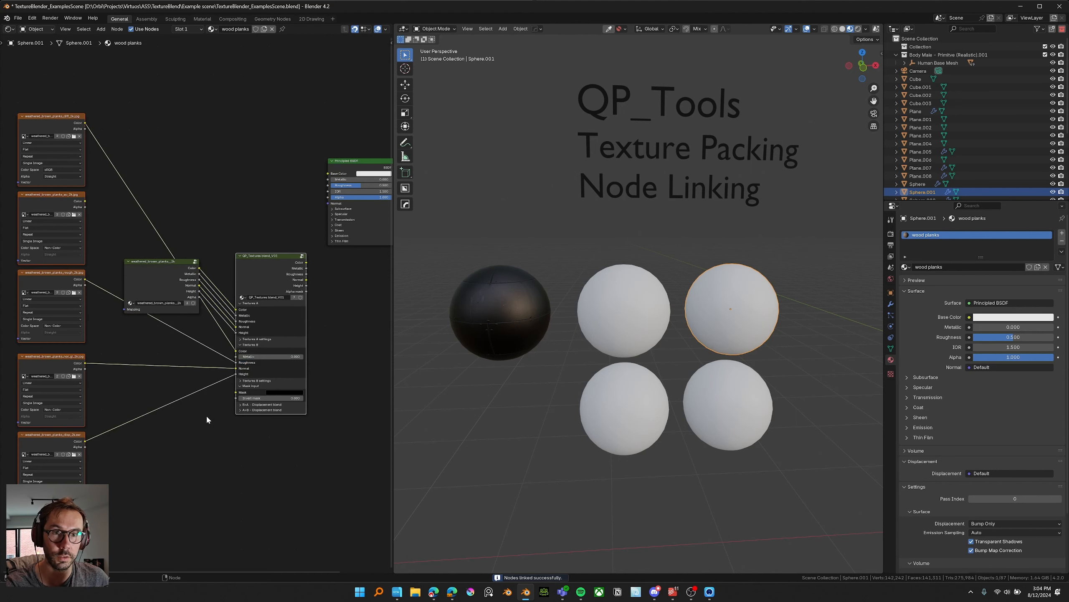
Step: Link the QP_Textures blend_V01 outputs to the Principled BSDF with QP_Tools Link Node Groups
left_click(269, 282)
left_click(339, 163, "shift")
right_click(339, 162)
left_click(381, 179)
left_click_drag(262, 154, 295, 367)
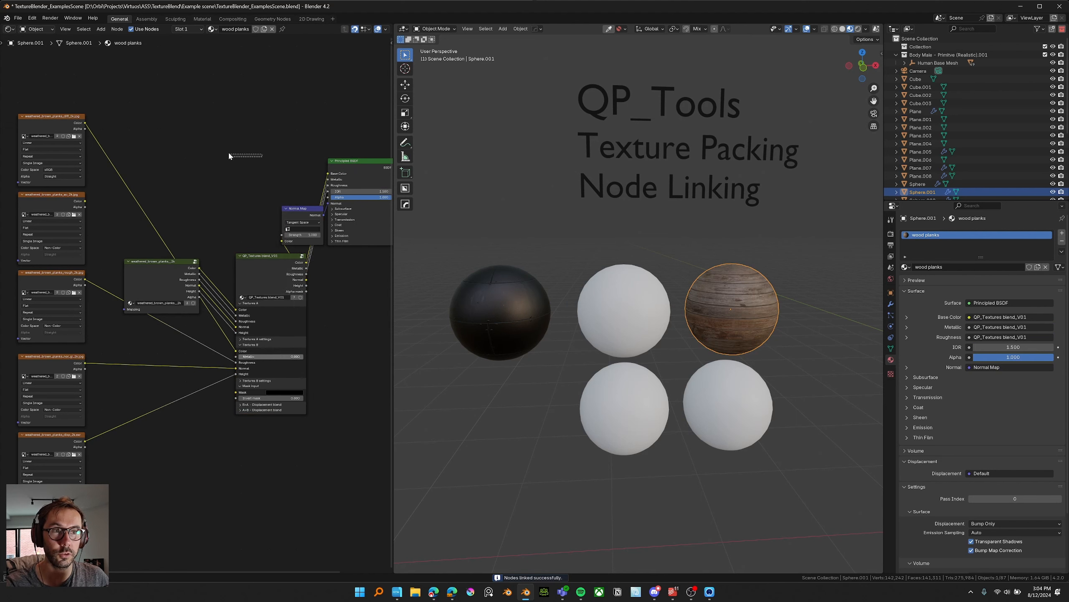
left_click_drag(239, 177, 307, 355)
key("Delete")
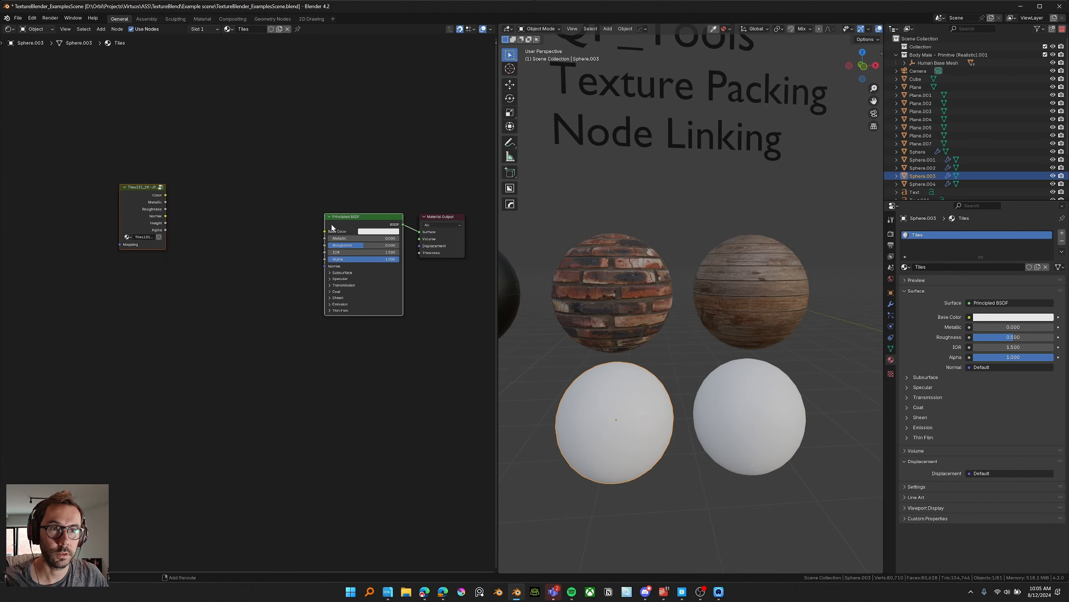
Step: Connect the Tiles131 texture group to the Principled BSDF of the Tiles material with QP_Tools Link Node Groups
right_click(353, 223)
left_click(372, 248)
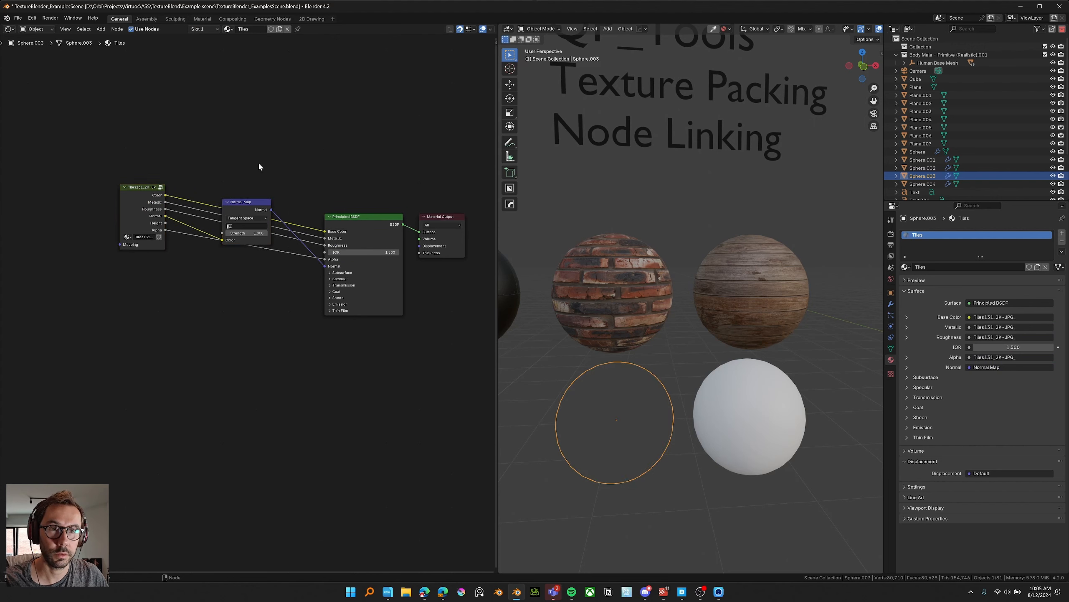
left_click(706, 394)
left_click(597, 403)
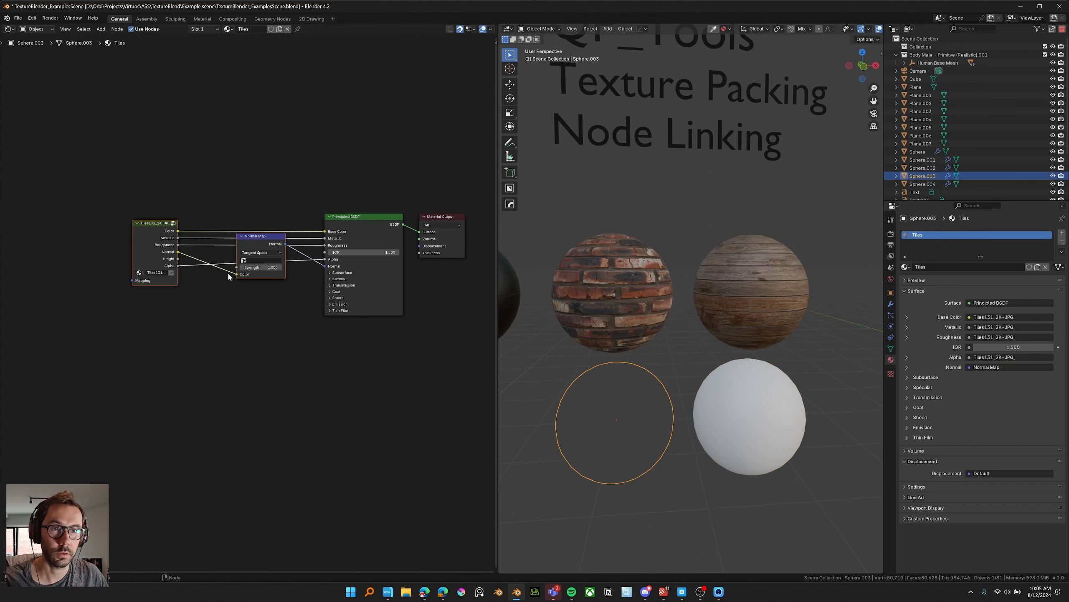
Step: Rearrange the Tiles131 nodes with the Alpha link removed, and rotate the tiled sphere
key("g")
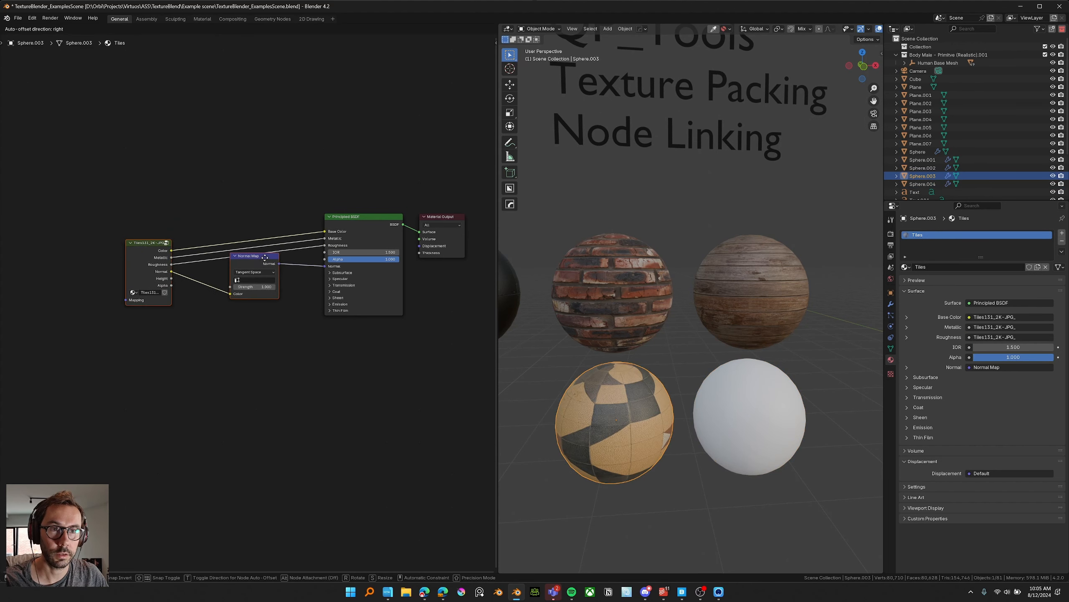
left_click(260, 213)
middle_click_drag(648, 425, 631, 405)
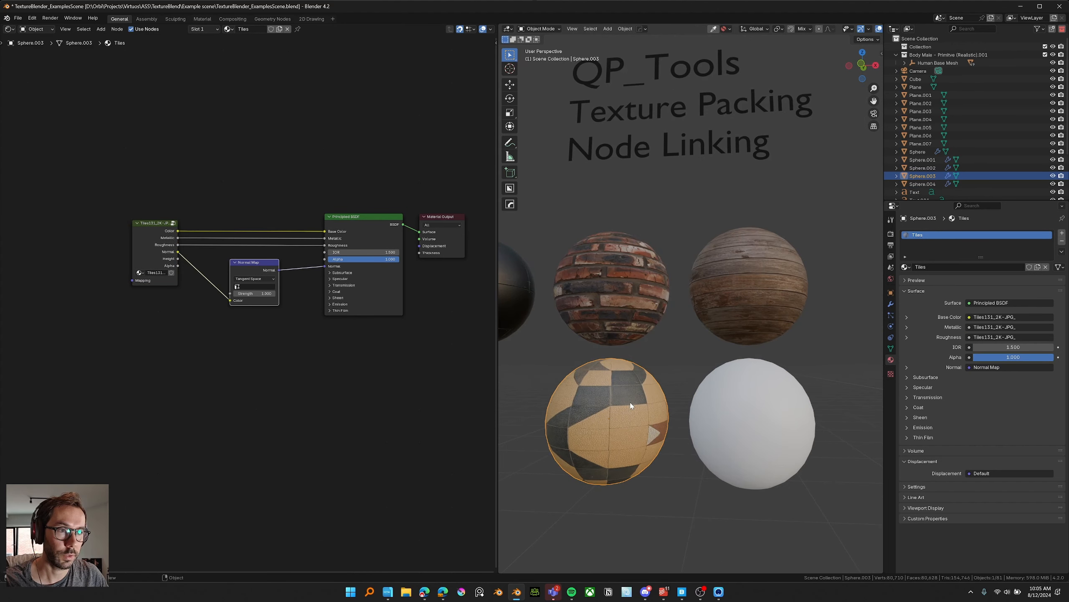
key("r")
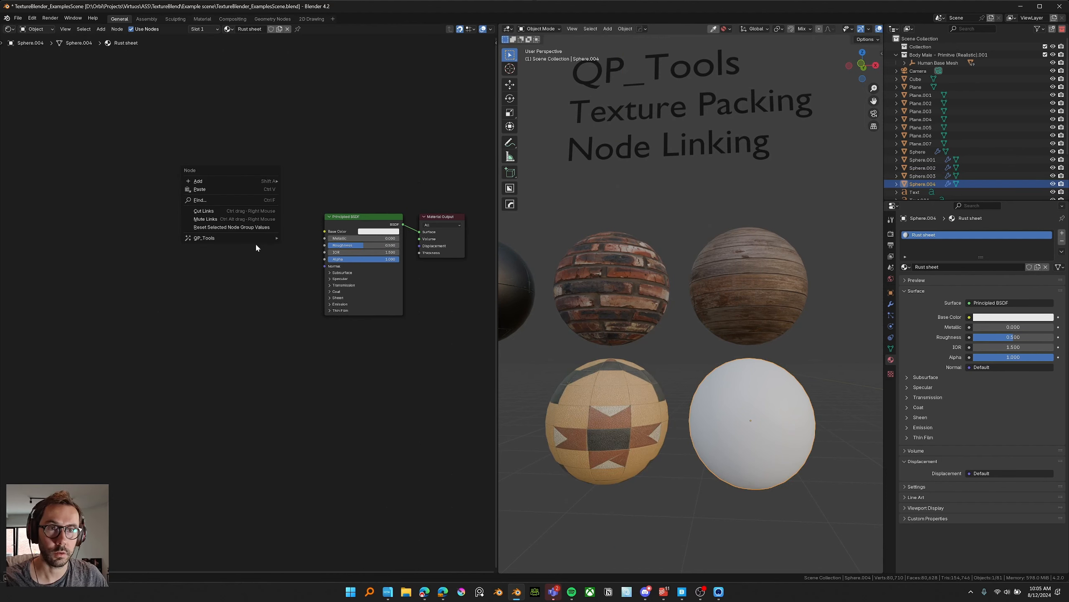
Step: Pack the PX_Rust_Sheet_01 images into a node group in the Rust sheet material with QP_Tools and review its contents
mouse_move(252, 239)
left_click(312, 246)
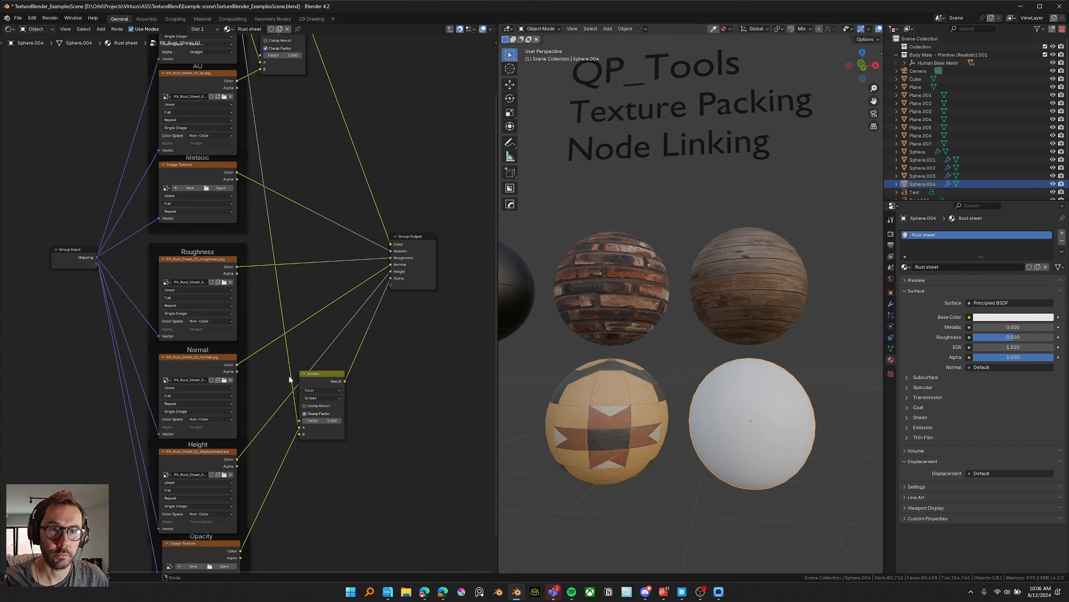
scroll(284, 109, "down", 1)
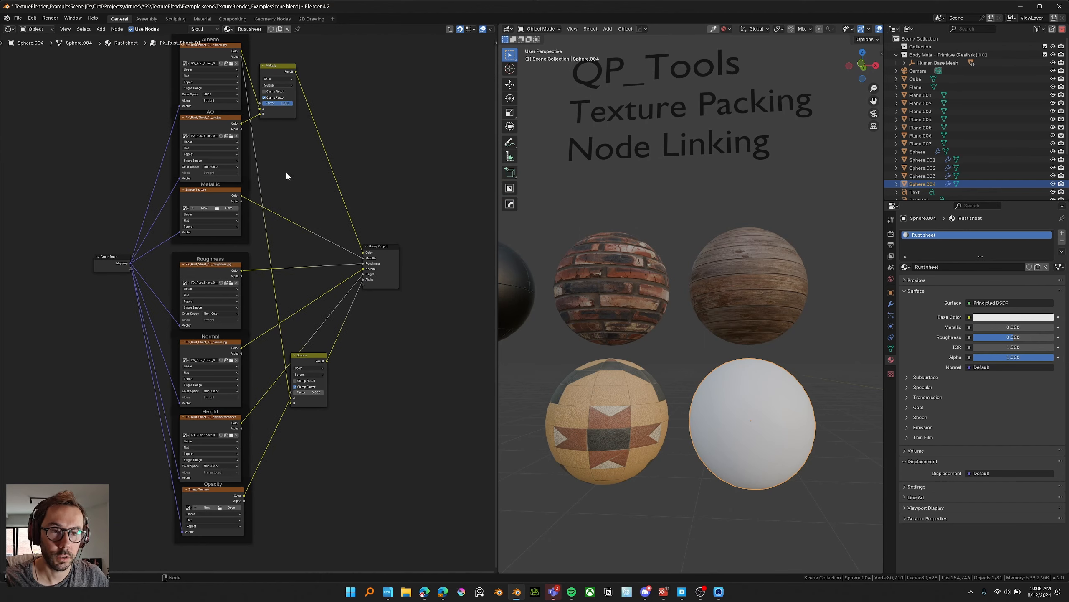
key("Tab")
Step: Link the PX_Rust_Sheet_01 group to the Principled BSDF with QP_Tools, and cut the Alpha link between them
right_click(315, 238)
mouse_move(320, 238)
left_click(365, 260)
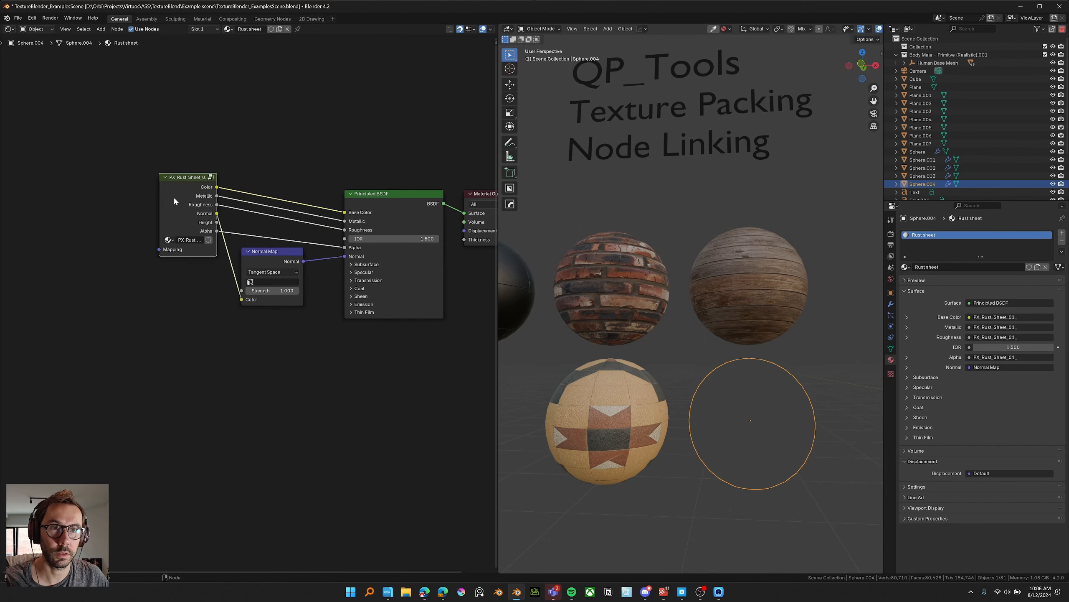
left_click_drag(178, 210, 145, 211)
middle_click_drag(379, 217, 380, 205)
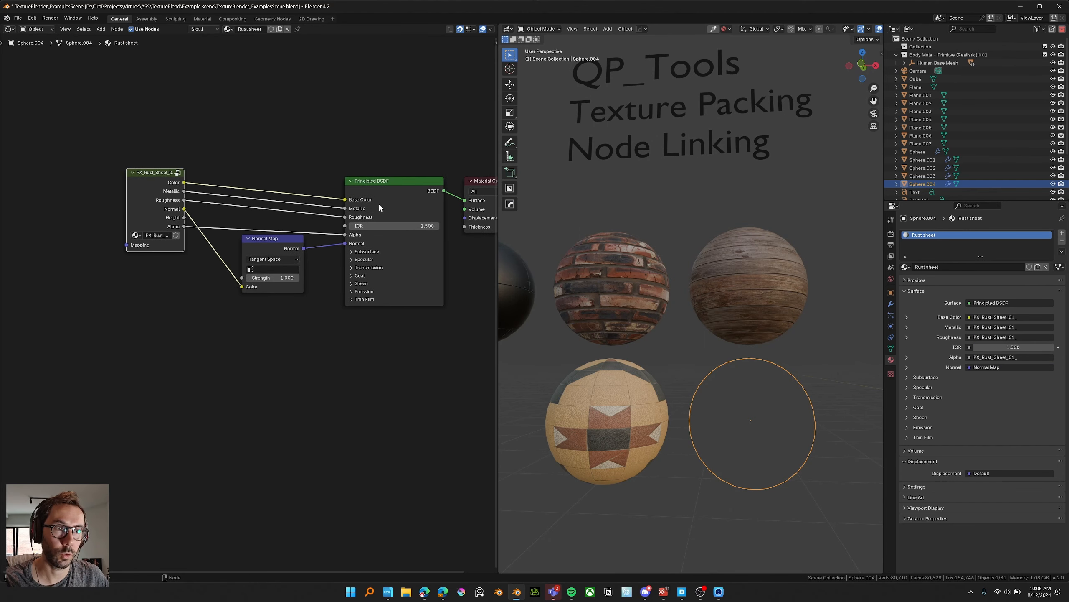
right_click_drag(290, 264, 291, 224, "ctrl")
Step: Examine the five textured sample spheres and the Rust sheet node setup
middle_click_drag(741, 390, 710, 352)
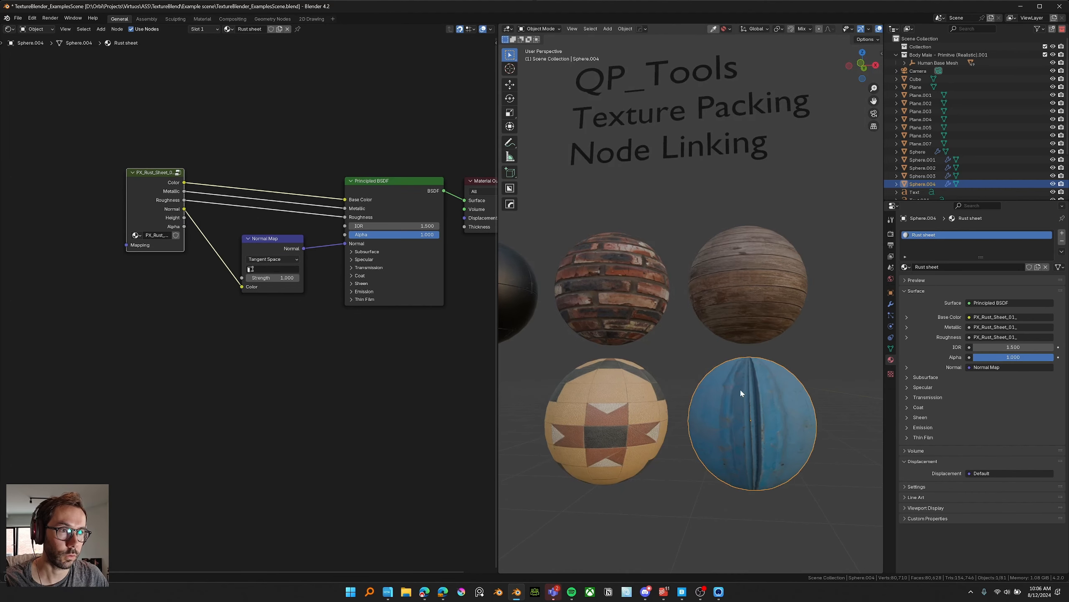
scroll(733, 387, "down", 3)
scroll(700, 395, "up", 1)
scroll(699, 394, "up", 1)
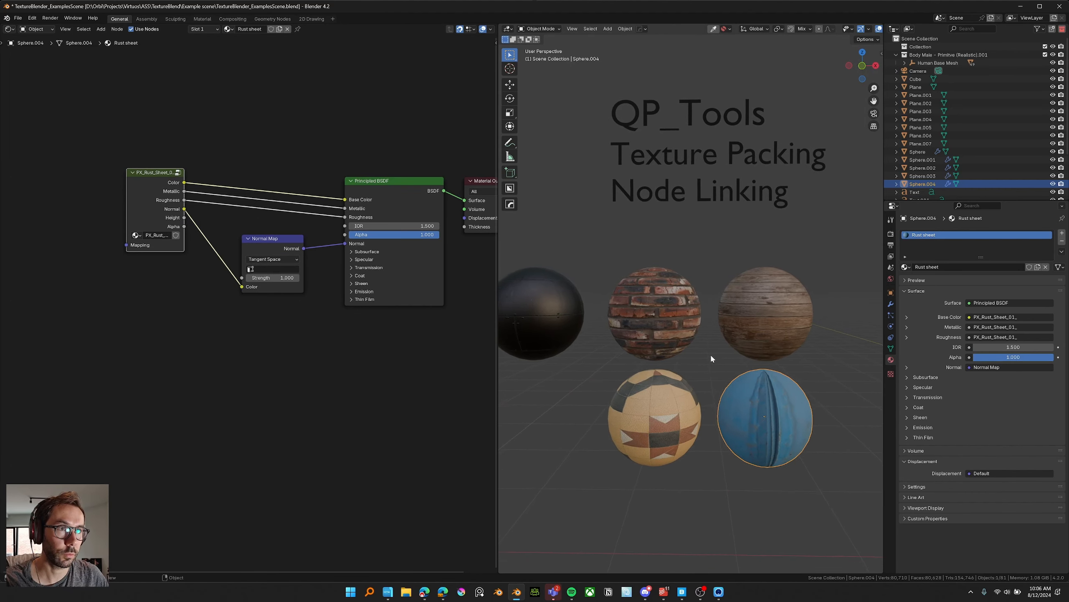
scroll(711, 352, "down", 1)
middle_click_drag(674, 138, 675, 141)
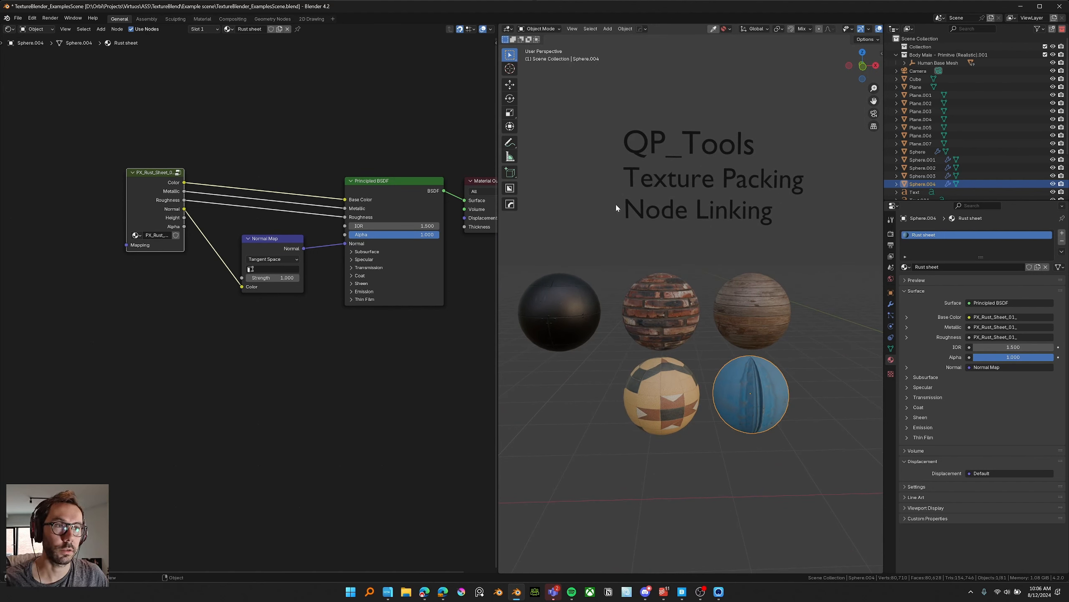
middle_click_drag(355, 223, 316, 221)
left_click(266, 157)
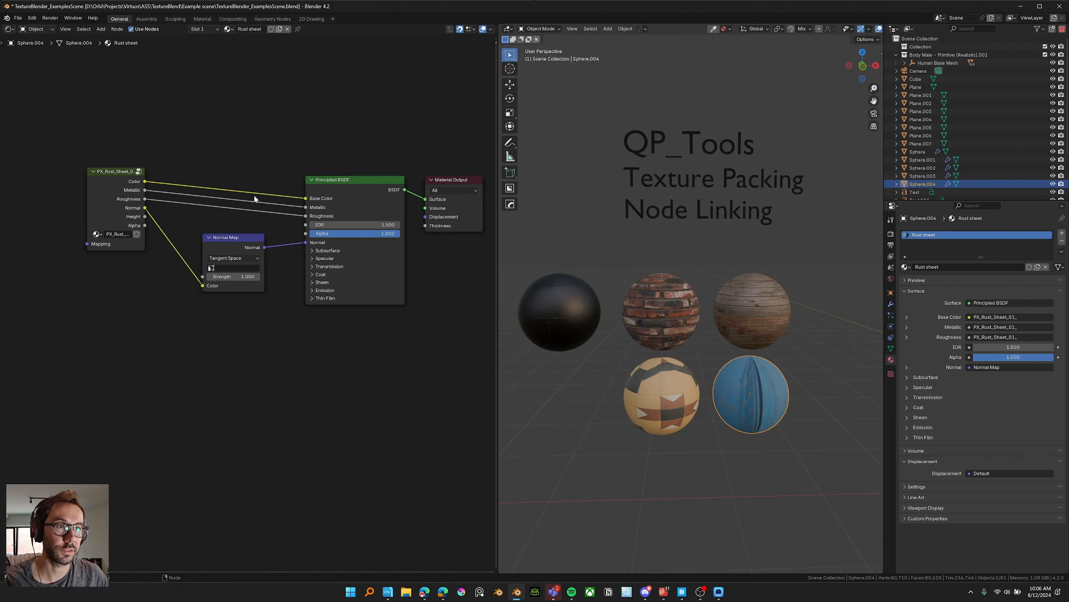
scroll(721, 326, "down", 2)
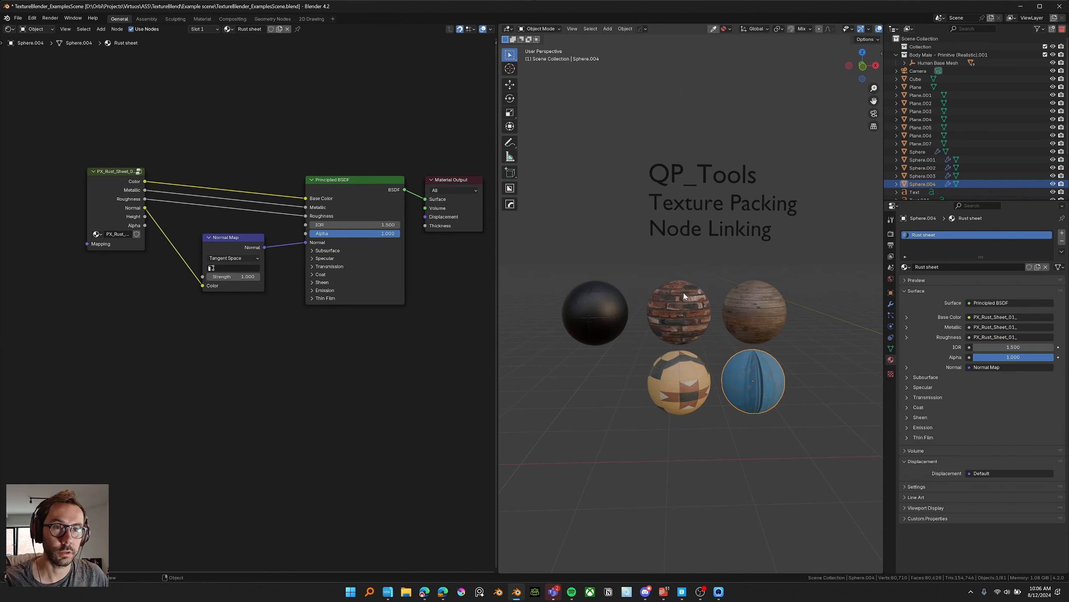
middle_click_drag(247, 348, 252, 346)
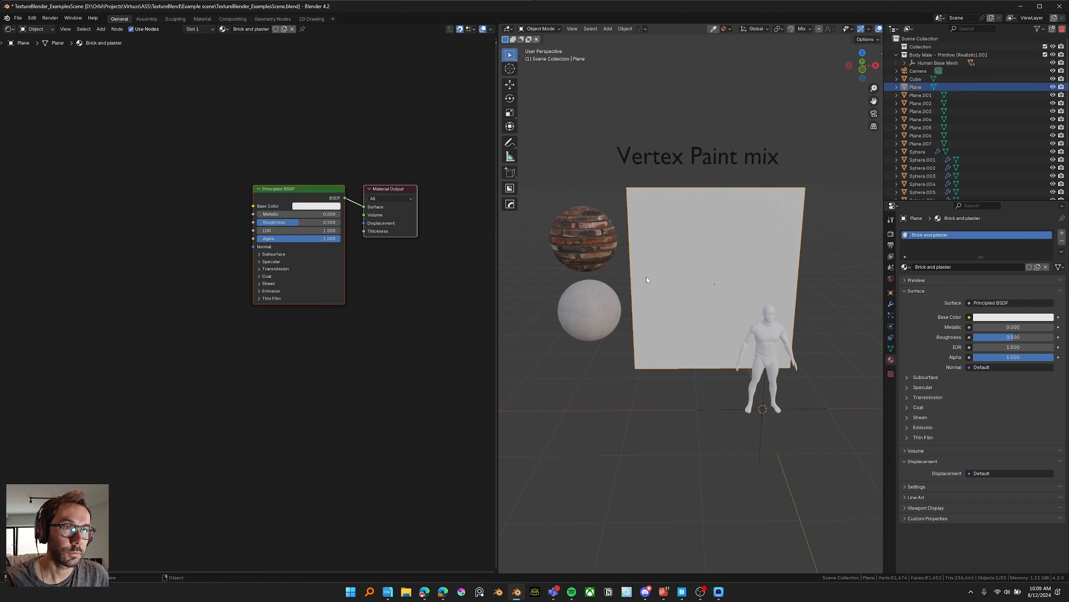
Step: Move the human figure across the ground to stand beside the wall plane, and reselect the plane
middle_click_drag(678, 261, 667, 256, "shift")
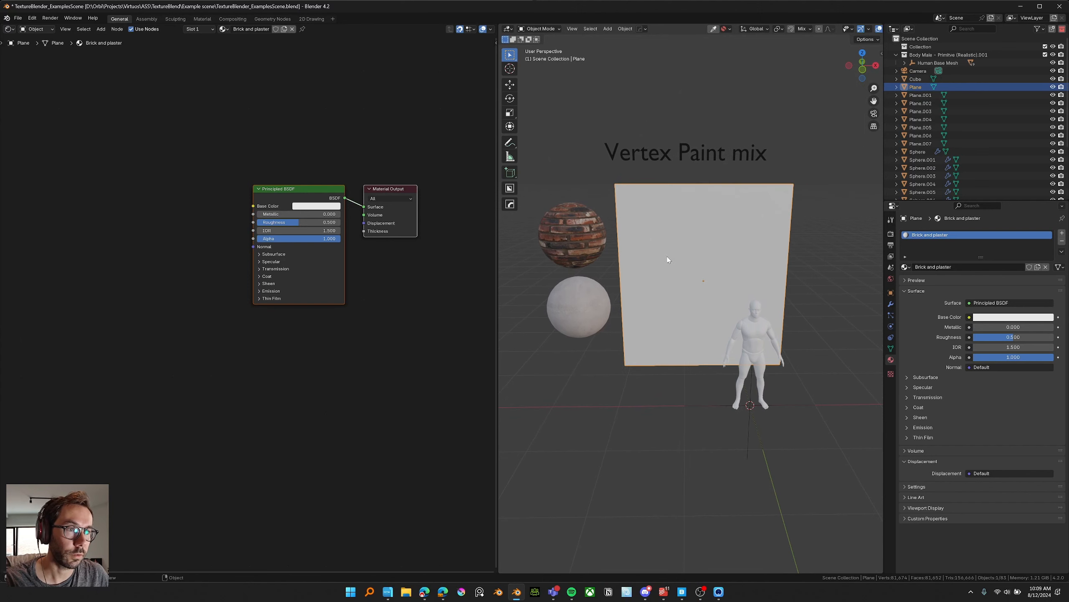
left_click(786, 403)
key("g")
key("shift+z")
left_click(859, 362)
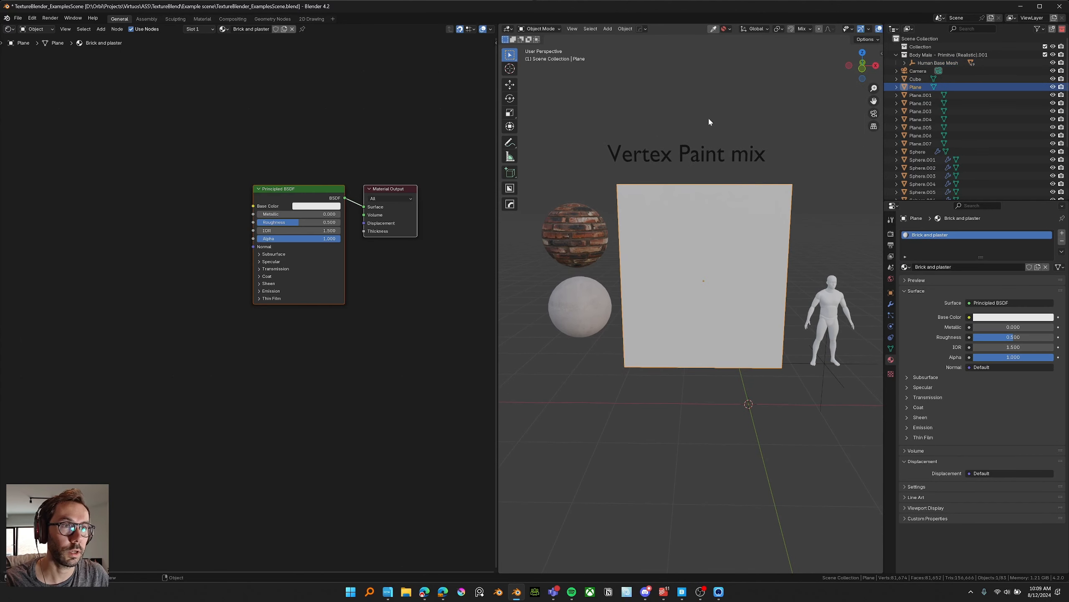
left_click(698, 156)
middle_click_drag(677, 234, 685, 236)
left_click(685, 236)
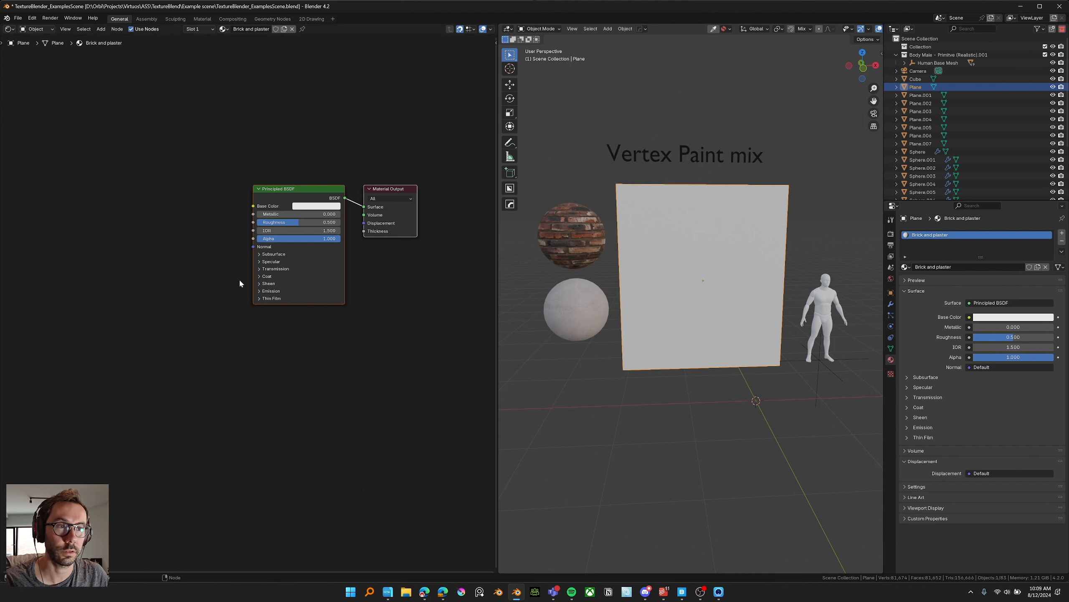
Step: Add the QP_Textures blend_V01 node group to the Brick and plaster material ahead of the Principled BSDF and adjust its width
scroll(223, 170, "down", 2)
middle_click_drag(148, 241, 256, 242)
key("shift+a")
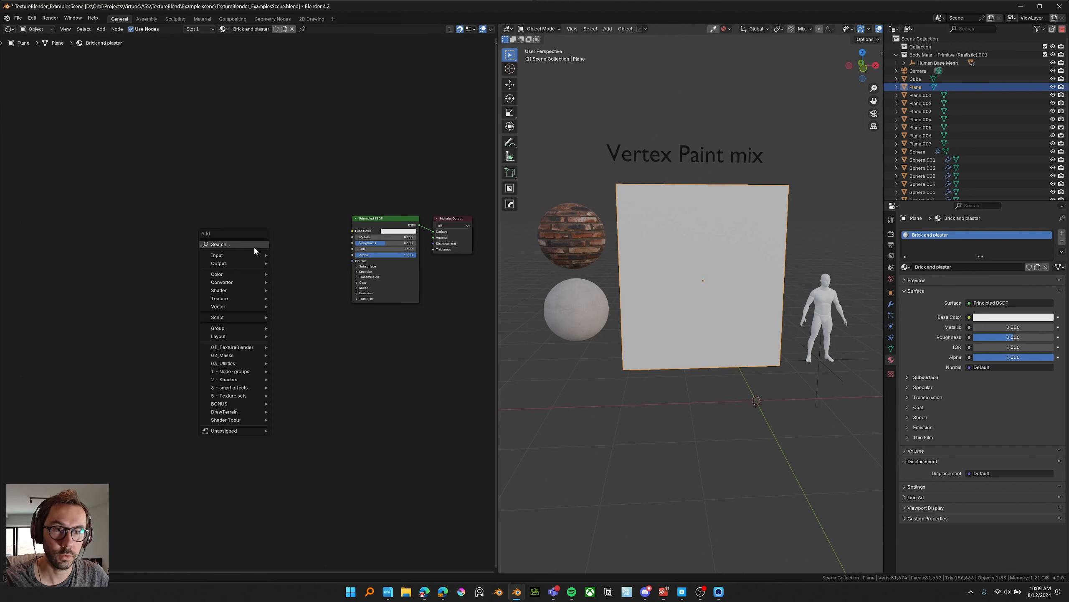
mouse_move(253, 346)
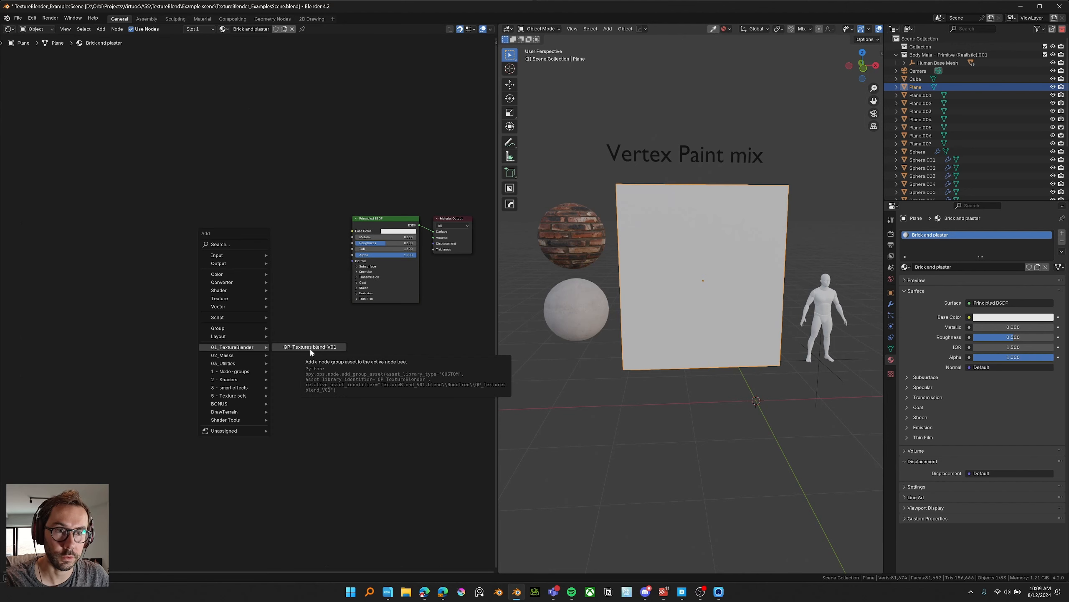
left_click(311, 346)
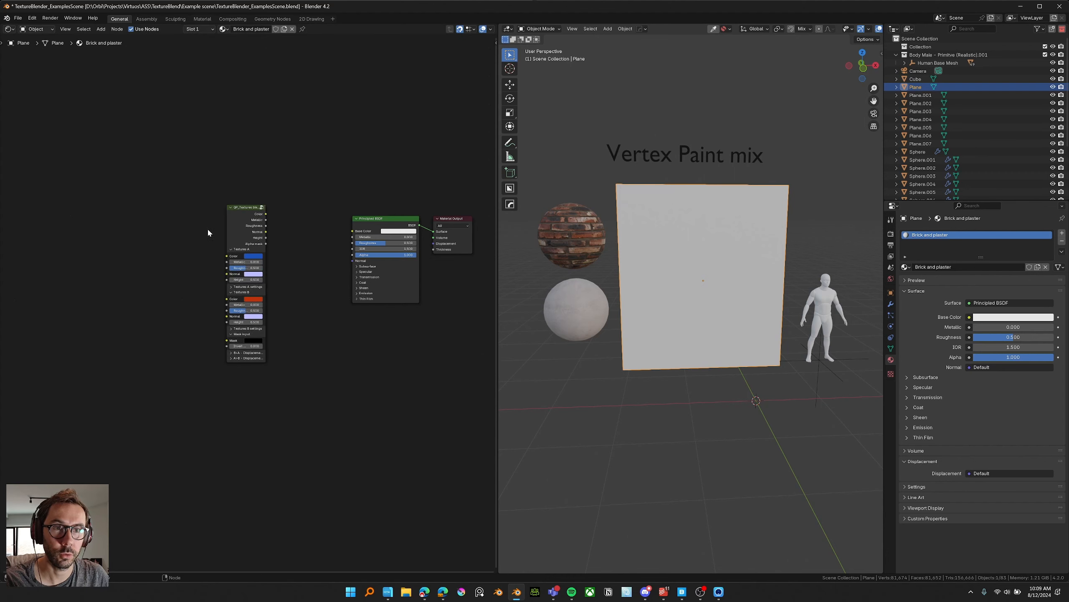
middle_click_drag(175, 258, 237, 253)
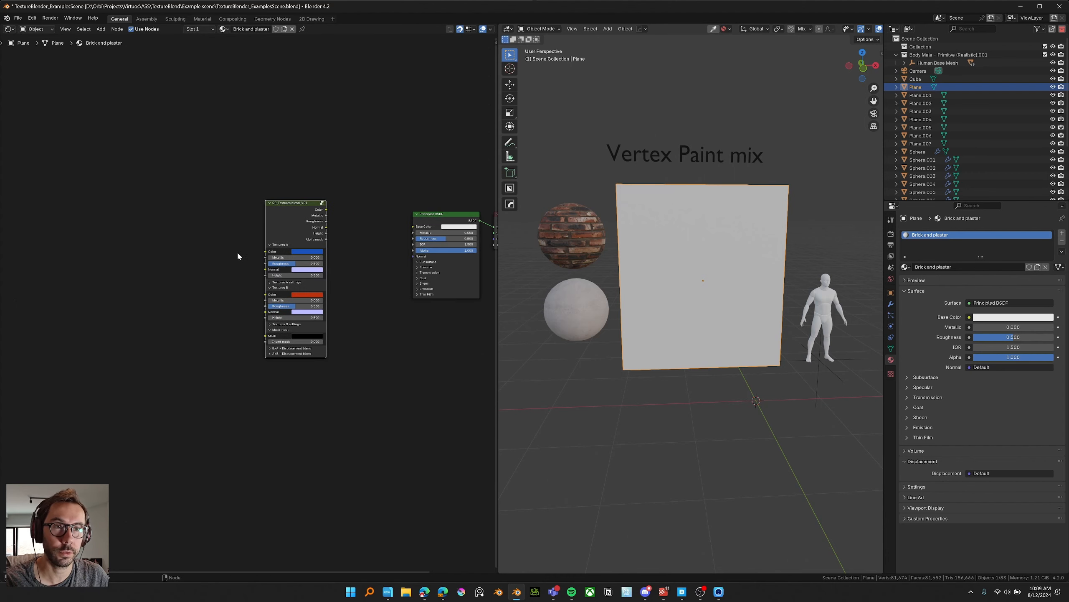
scroll(238, 249, "up", 1)
middle_click_drag(257, 213, 241, 220)
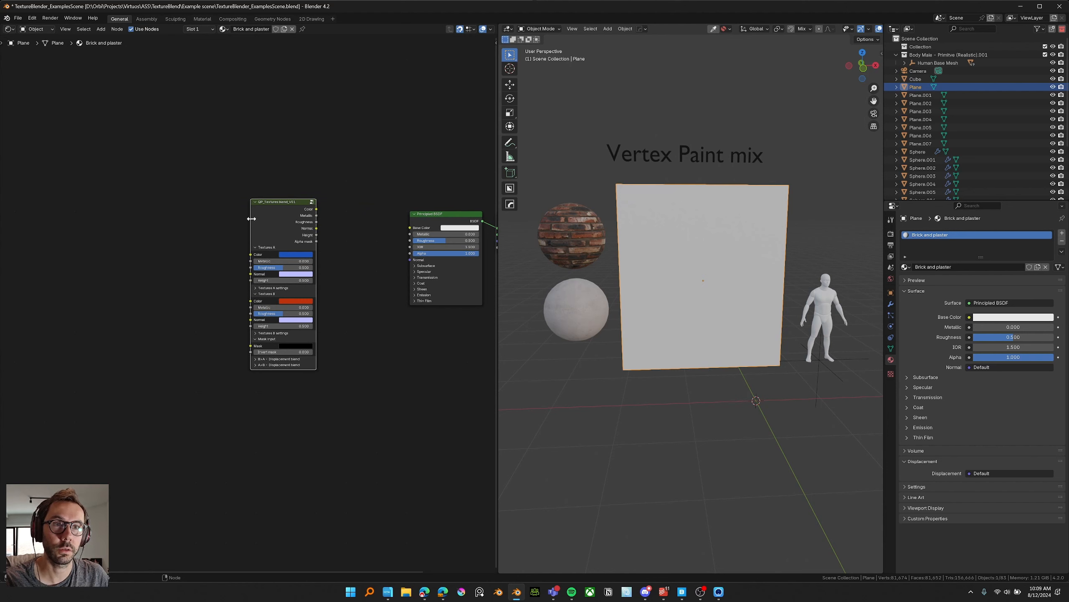
left_click_drag(252, 218, 257, 219)
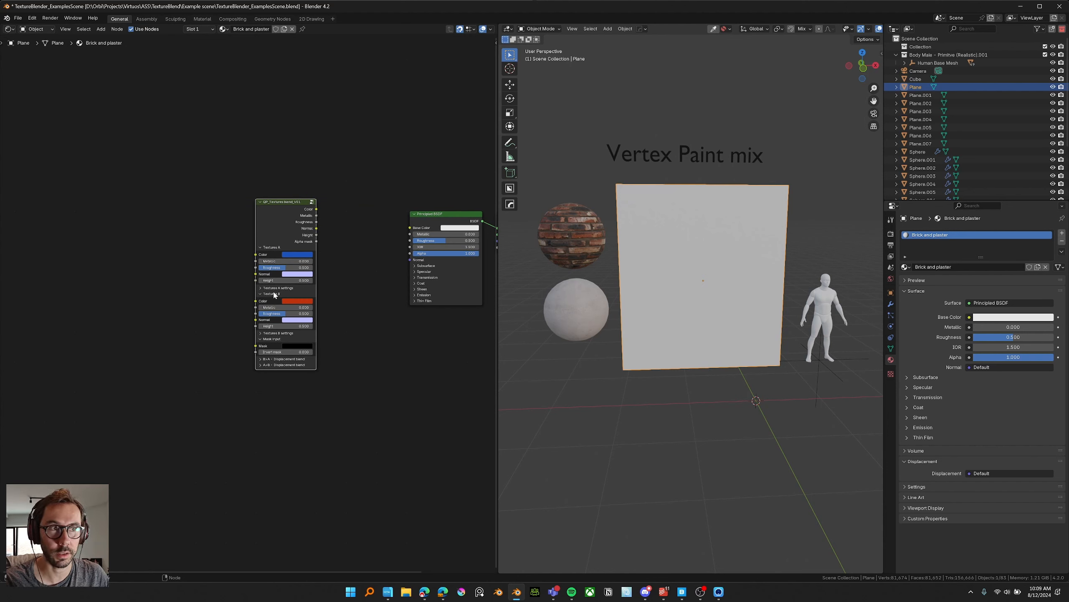
Step: Go back to the texture packing samples and select the QP_Tools text object
middle_click_drag(576, 259, 539, 286, "shift")
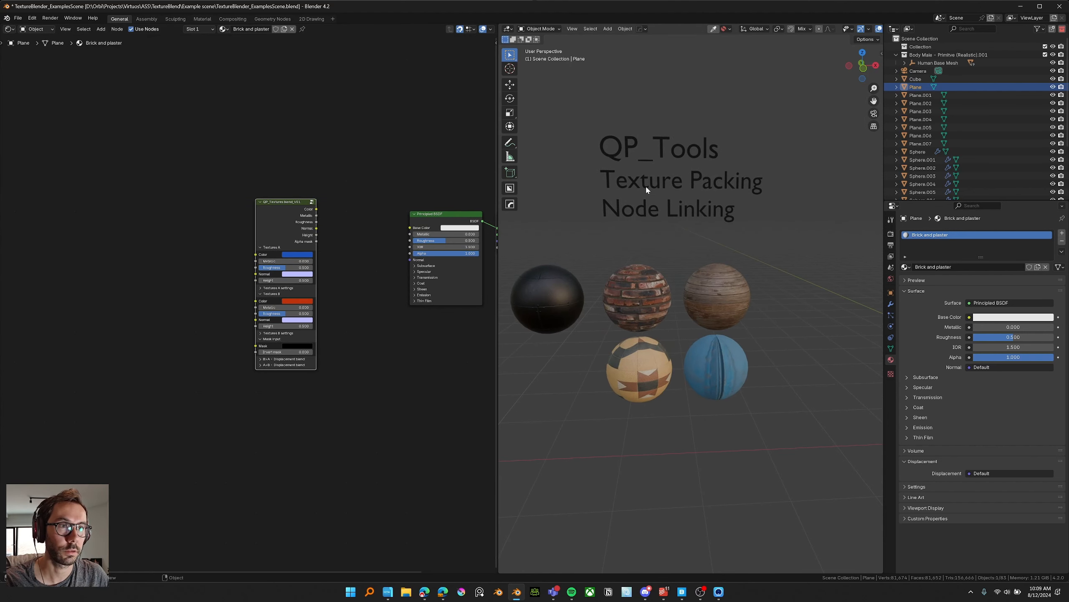
left_click(673, 153)
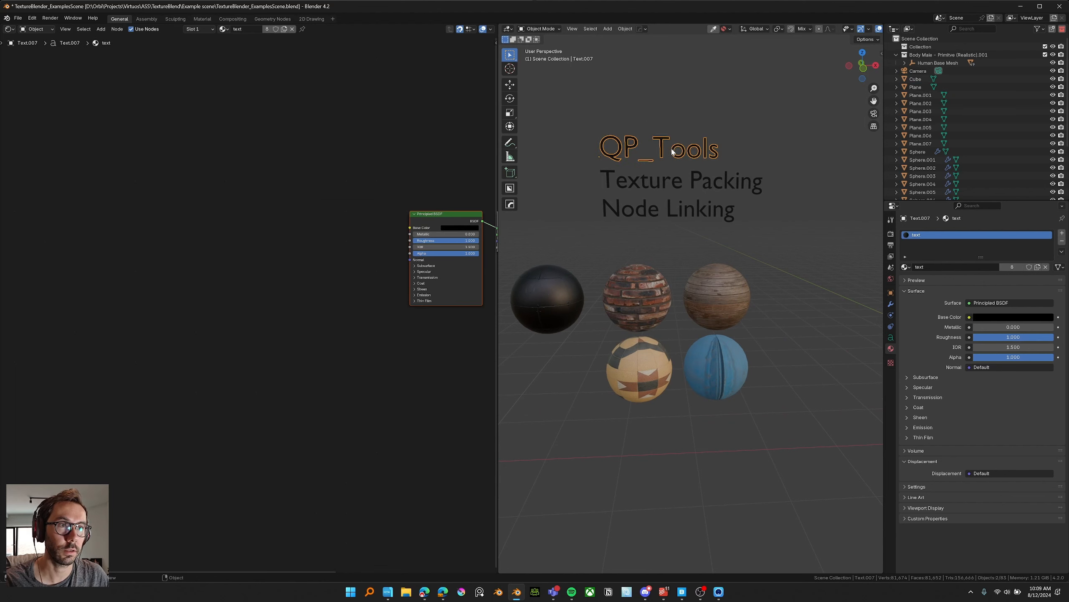
Step: Select the wall plane and open an asset browser with the QP_TextureBlender library alongside its shader nodes
middle_click_drag(688, 131, 569, 152, "shift")
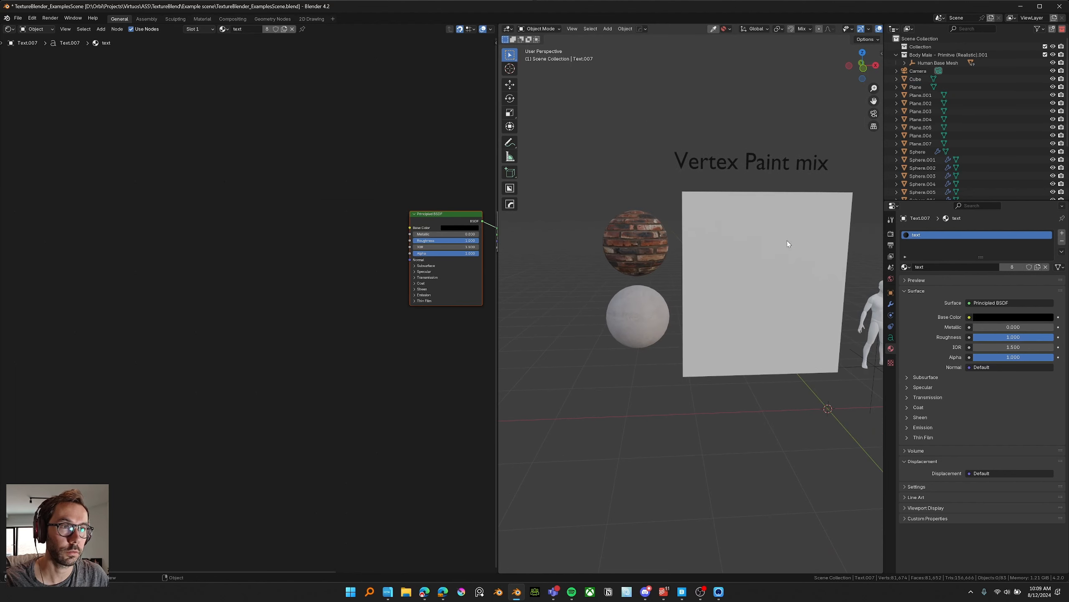
left_click(772, 255)
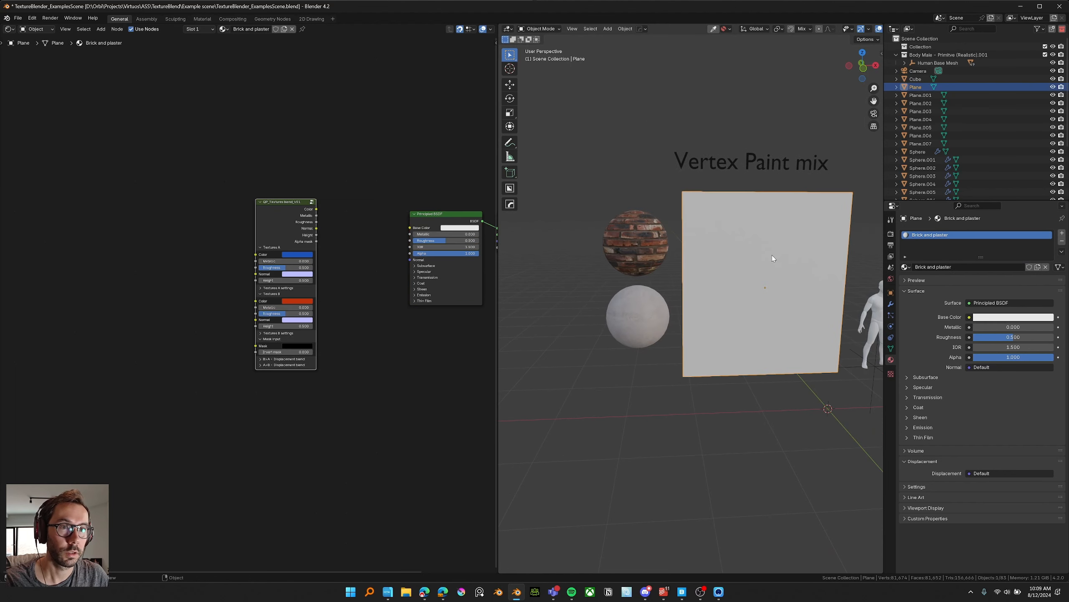
left_click_drag(2, 26, 250, 42)
left_click(8, 30)
left_click(131, 61)
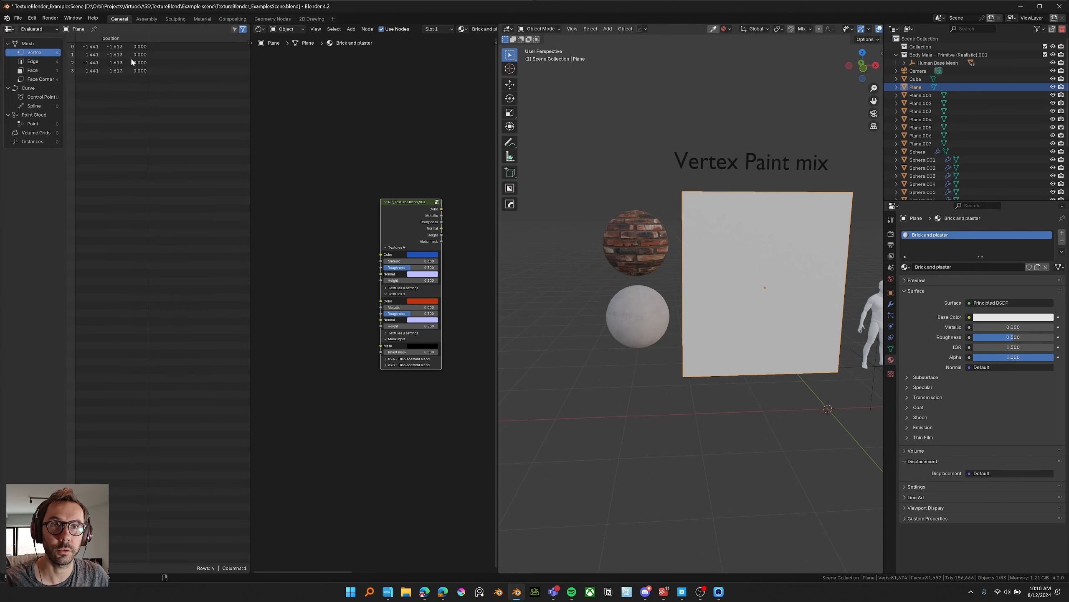
left_click(9, 29)
left_click(261, 79)
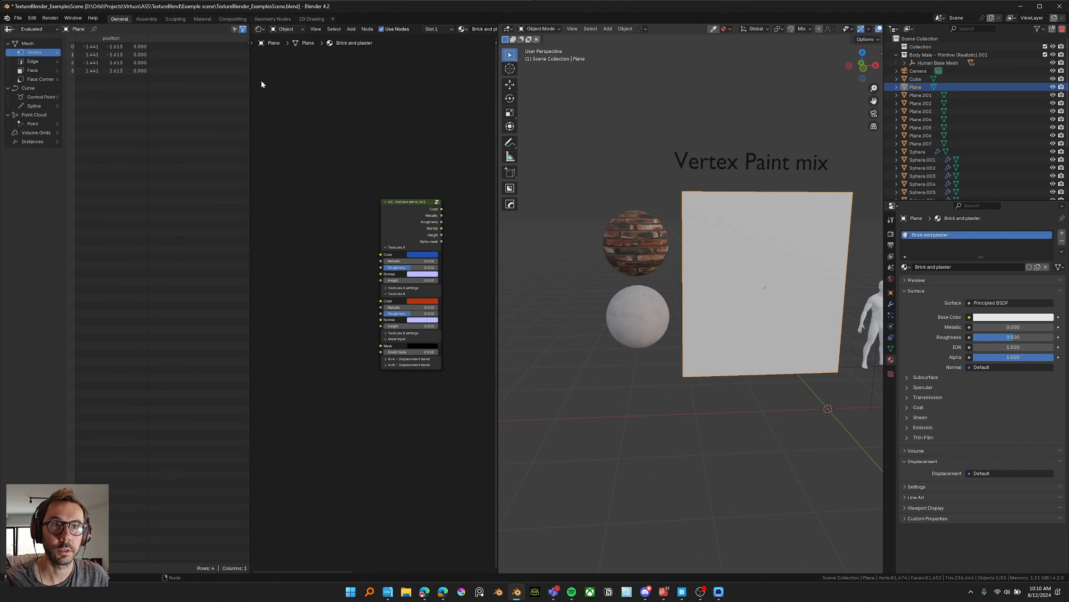
left_click(9, 29)
left_click(266, 78)
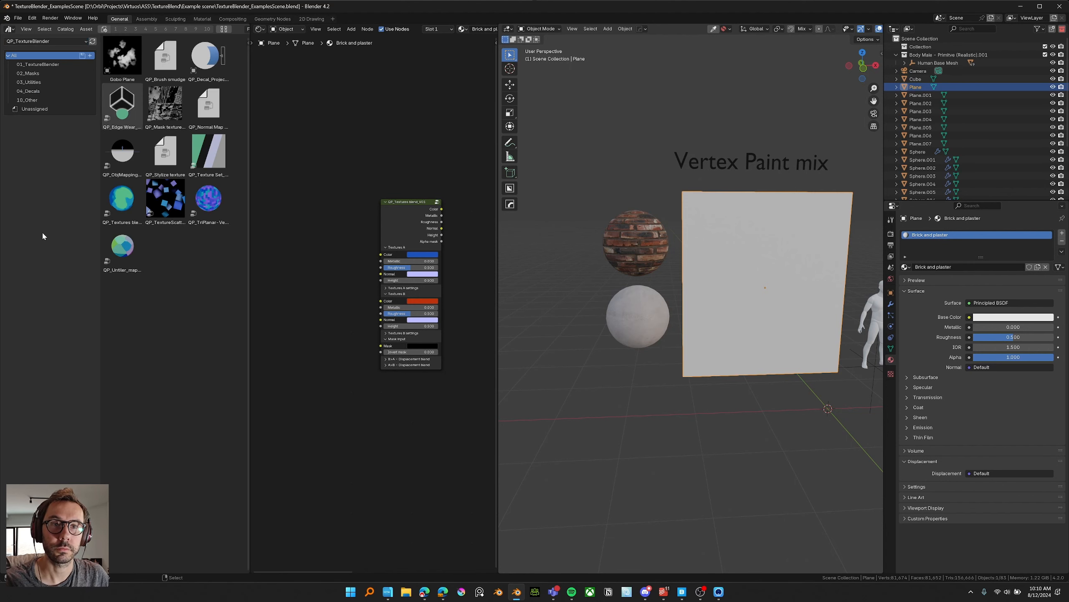
Step: Hide the asset browser's catalog list, narrow it to two thumbnail columns, and save the file
key("t")
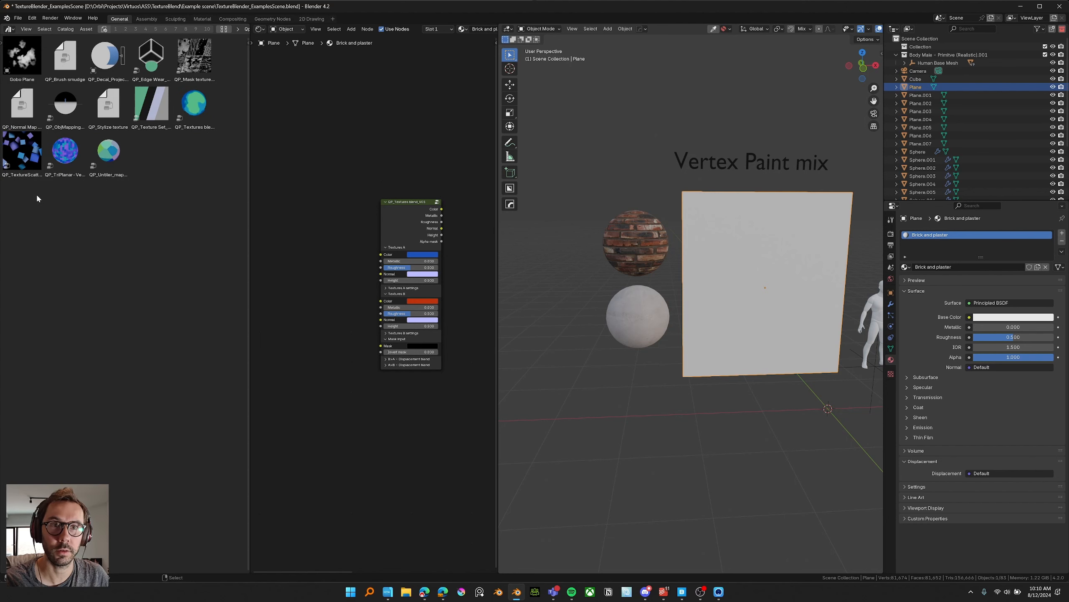
left_click_drag(251, 191, 96, 196)
key("ctrl+s")
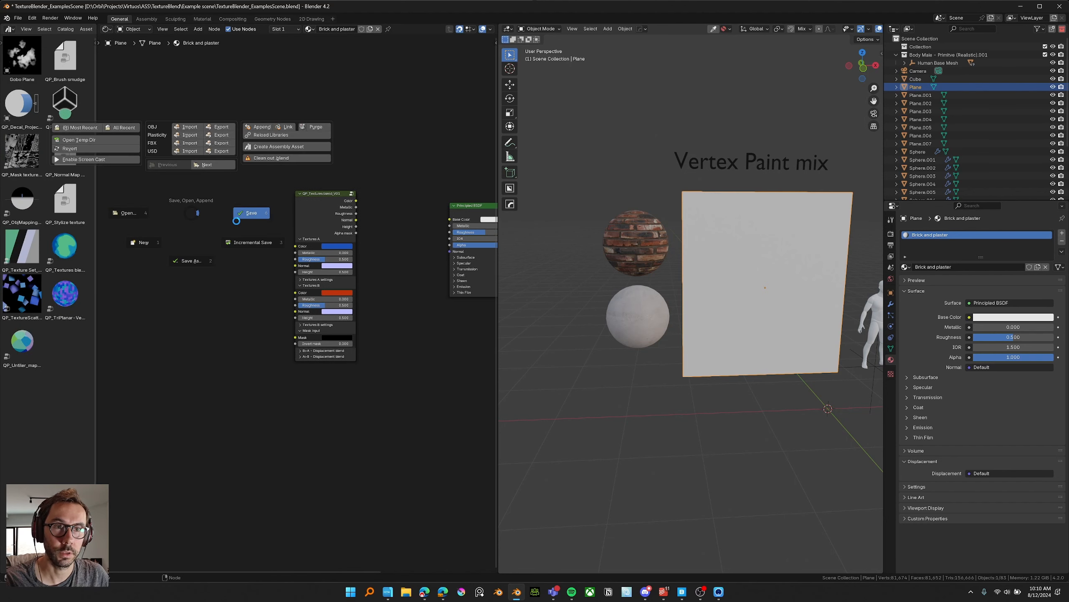
key("ctrl+s")
left_click(493, 264)
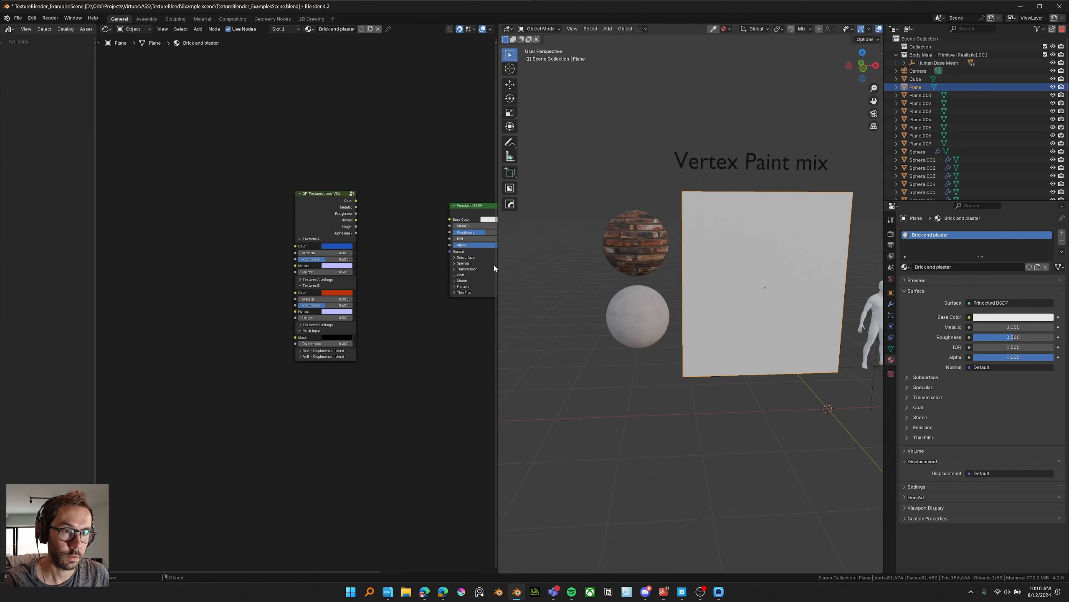
Step: Reselect the wall plane and move its QP_Textures blend_V01 node farther away from the Principled BSDF
middle_click_drag(609, 377, 610, 379)
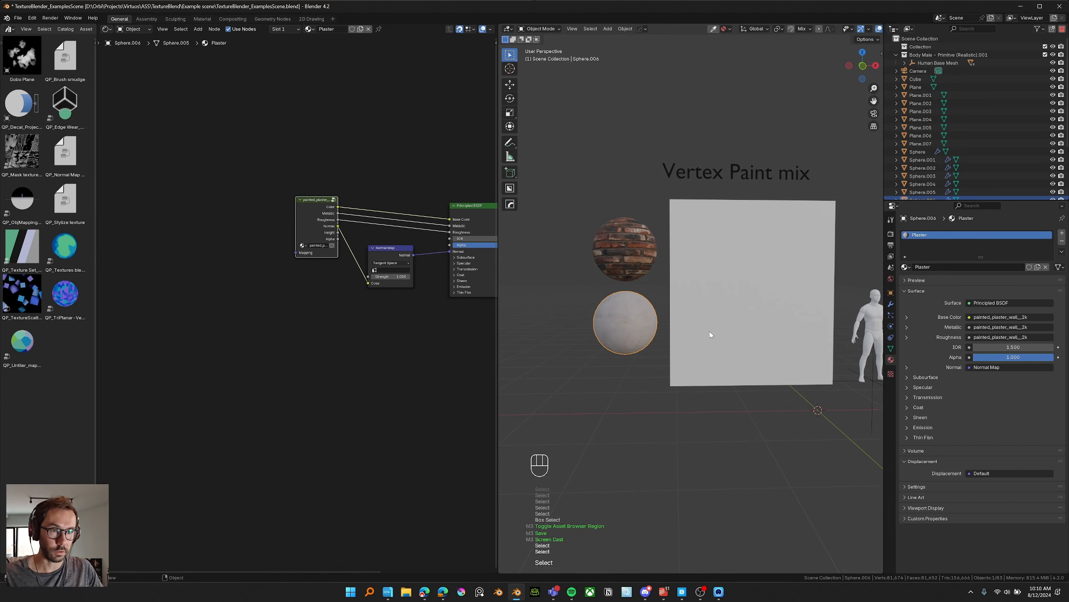
left_click(710, 334)
middle_click_drag(715, 335, 704, 334)
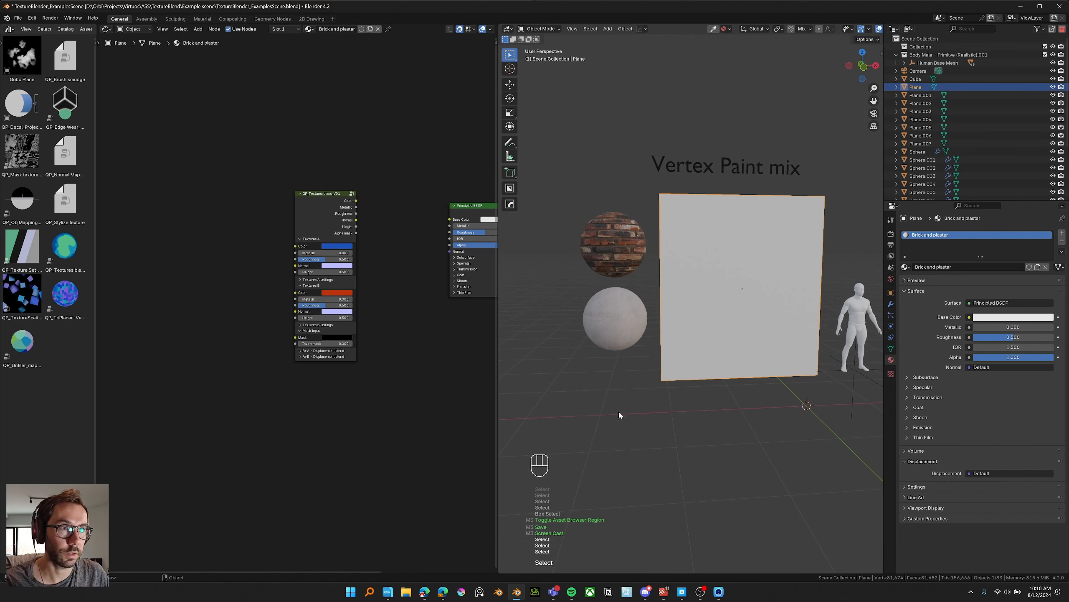
middle_click_drag(619, 412, 573, 413)
middle_click_drag(602, 410, 623, 399, "shift")
scroll(593, 411, "up", 1)
left_click_drag(326, 223, 290, 224)
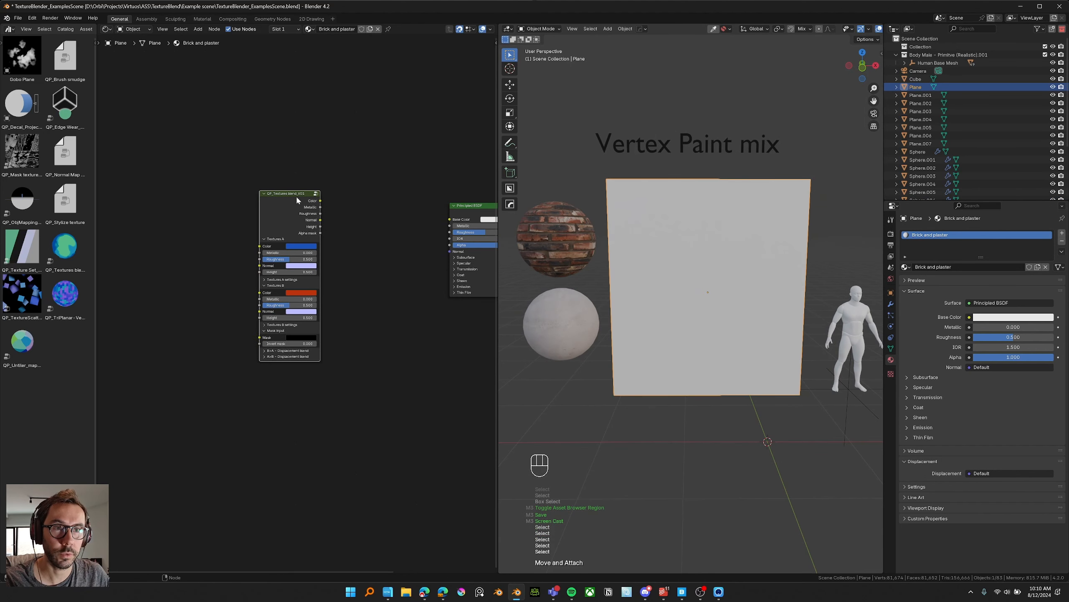
mouse_move(285, 207)
middle_mouse_down()
mouse_move(371, 196)
mouse_move(282, 187)
middle_mouse_up()
scroll(365, 200, "down", 1)
middle_click_drag(152, 211, 286, 216)
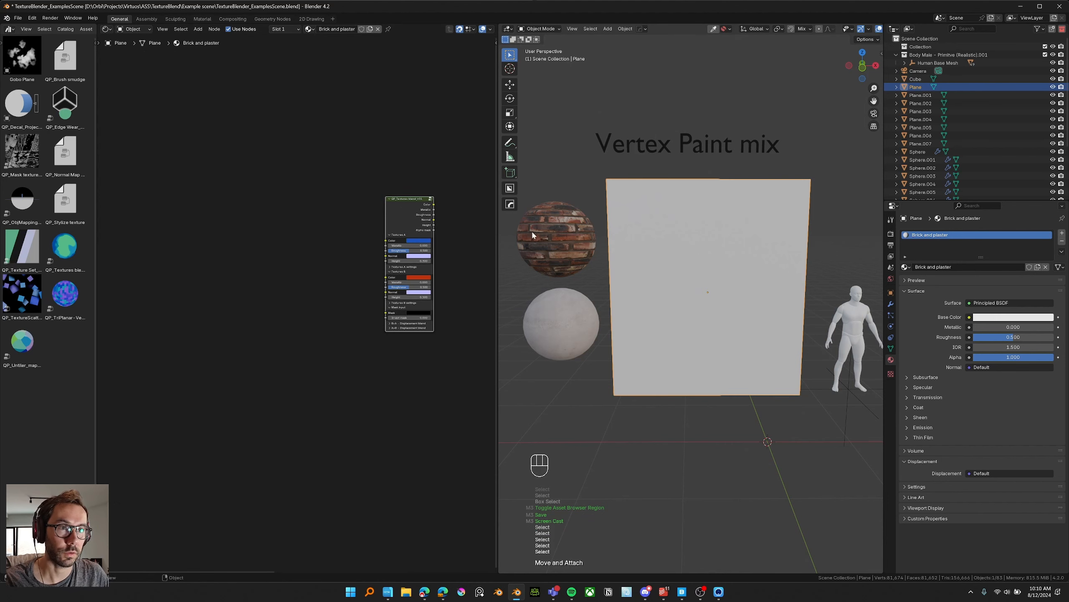
middle_click_drag(185, 220, 192, 220)
left_click(349, 246)
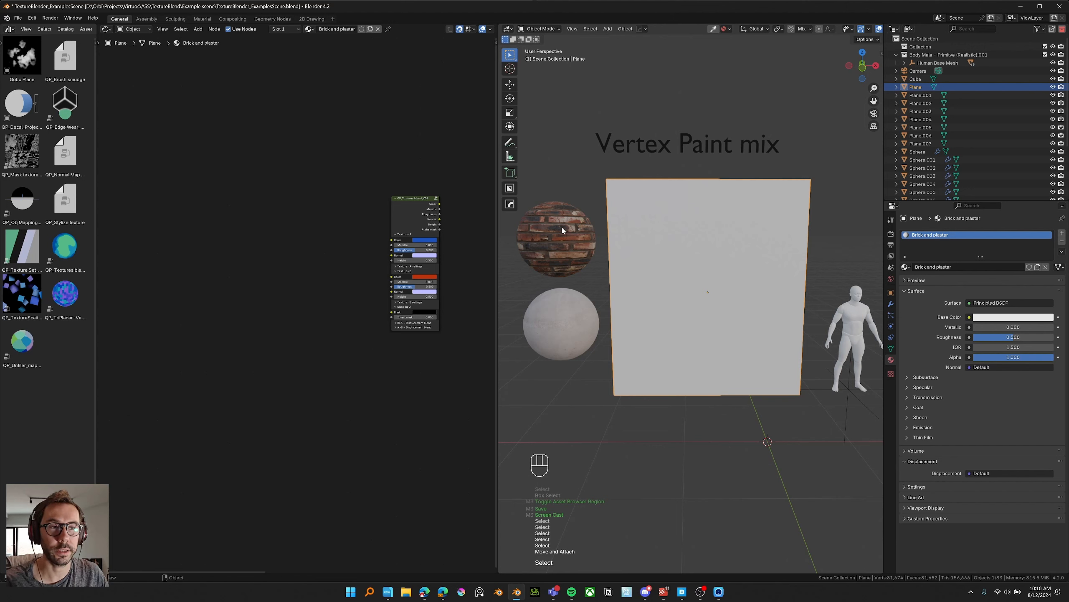
Step: Add the brick_wall_001__2k node group to the Brick and plaster material, placed ahead of the blend node
key("shift")
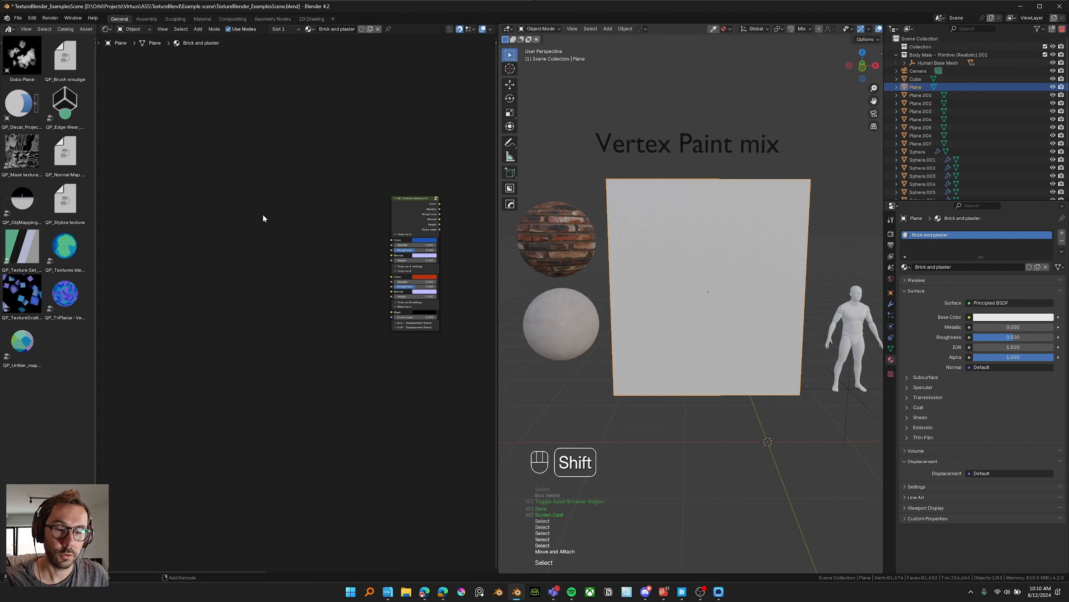
key("shift+a")
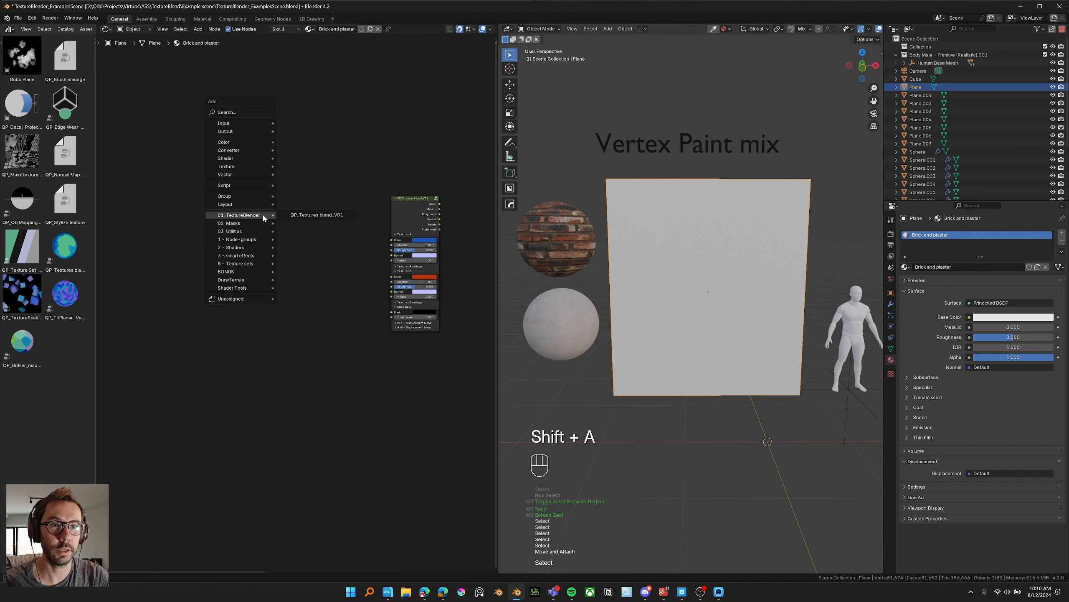
type("bri")
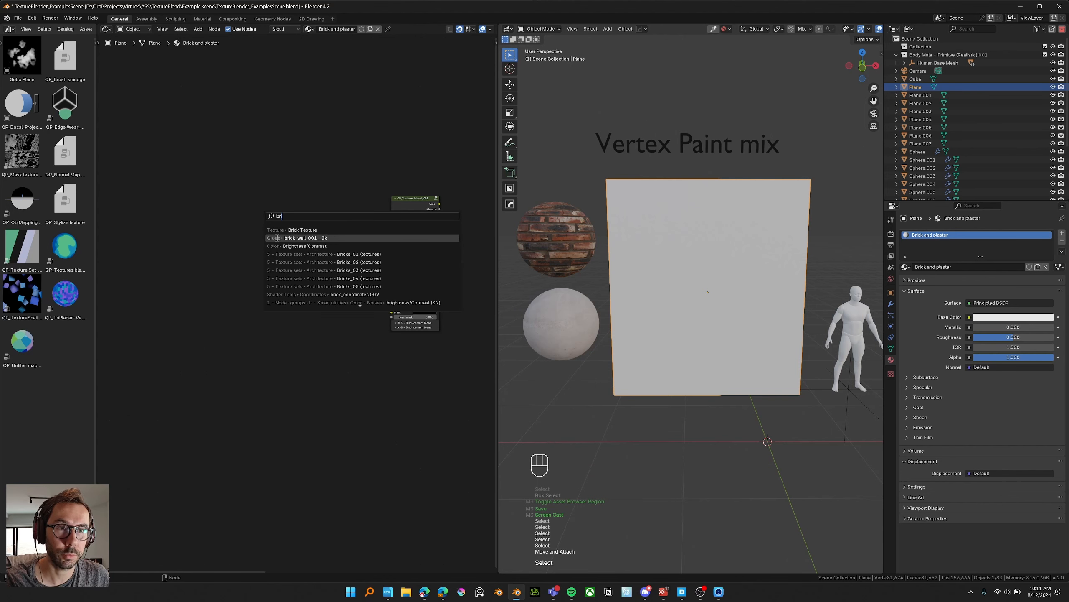
left_click(334, 238)
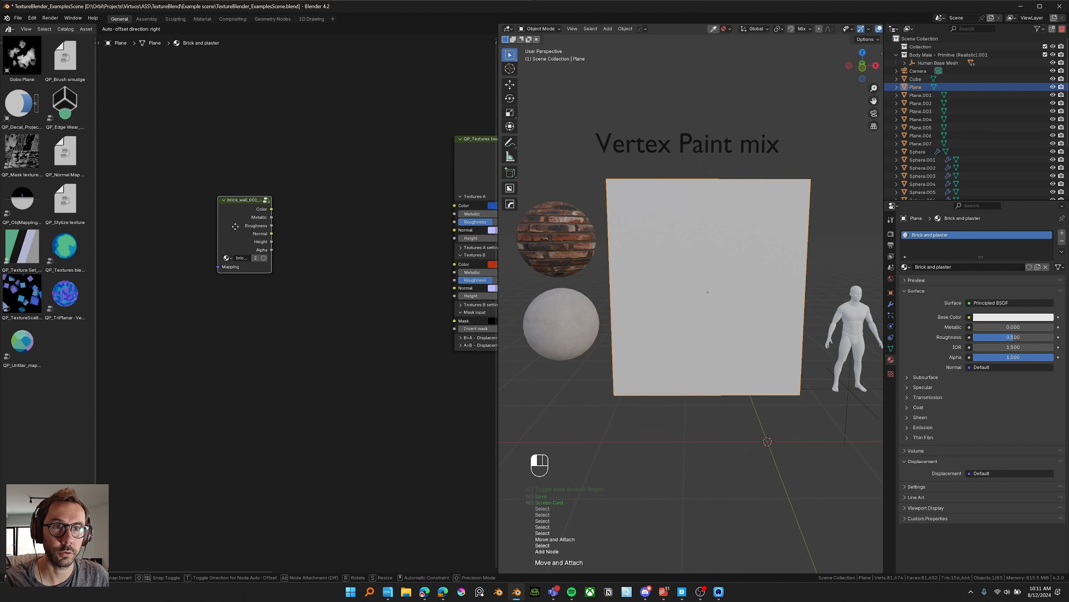
left_click(295, 277)
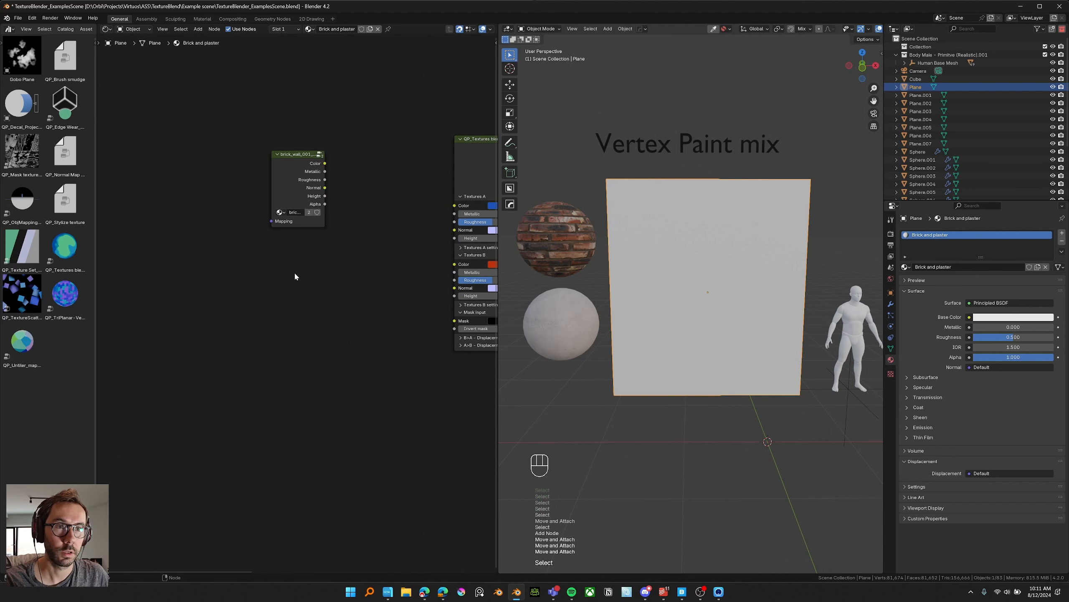
Step: Check the Plaster sphere's texture group and add the painted_plaster node group beneath the brick group in the wall plane's material
left_click(580, 310)
left_click(288, 235)
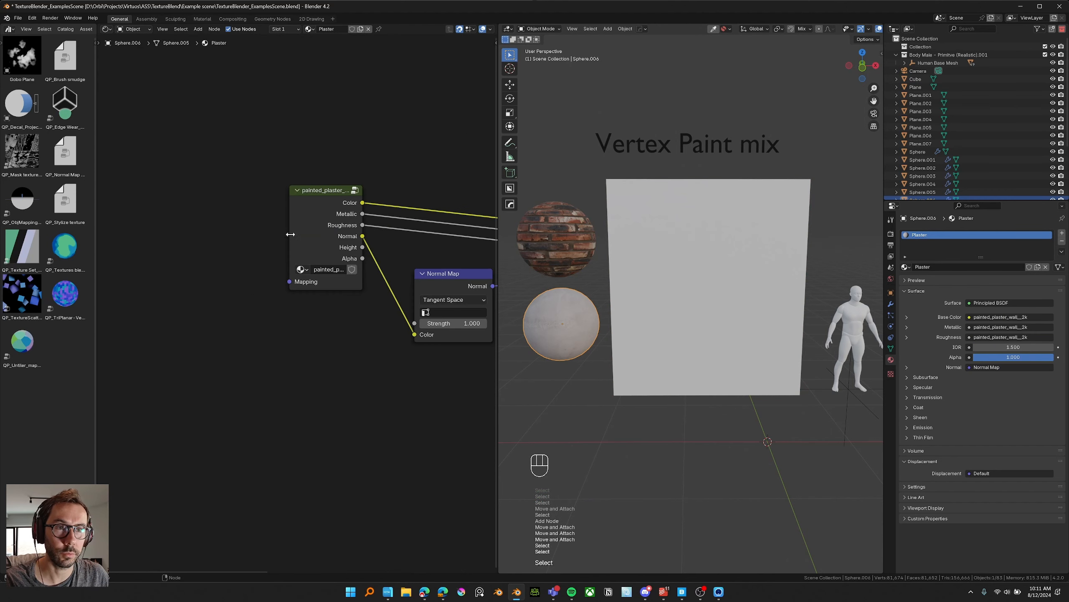
left_click_drag(289, 233, 183, 239)
left_click_drag(183, 239, 281, 237)
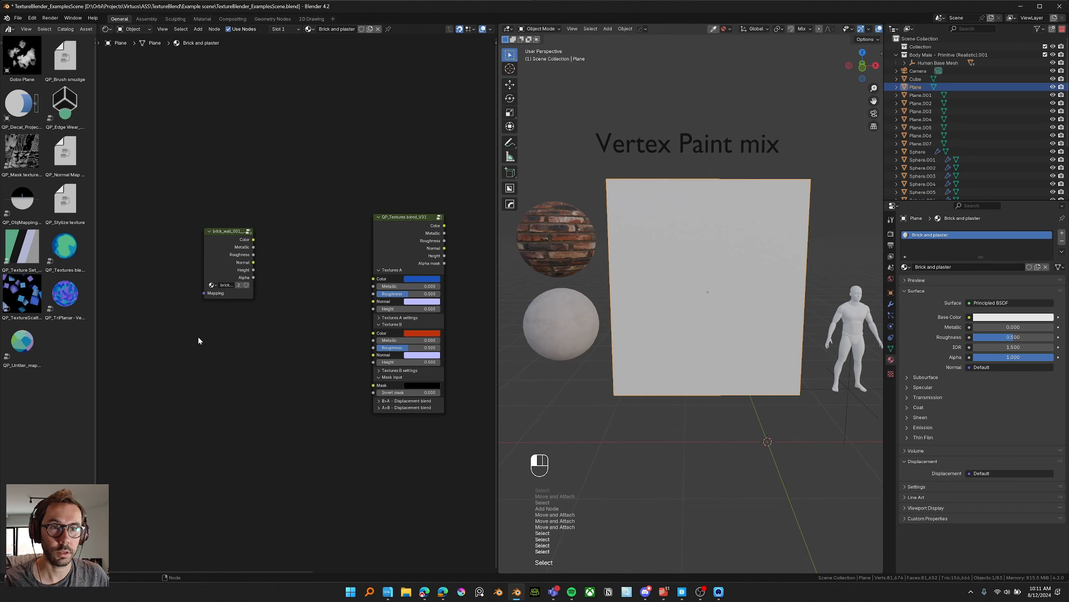
key("shift+a")
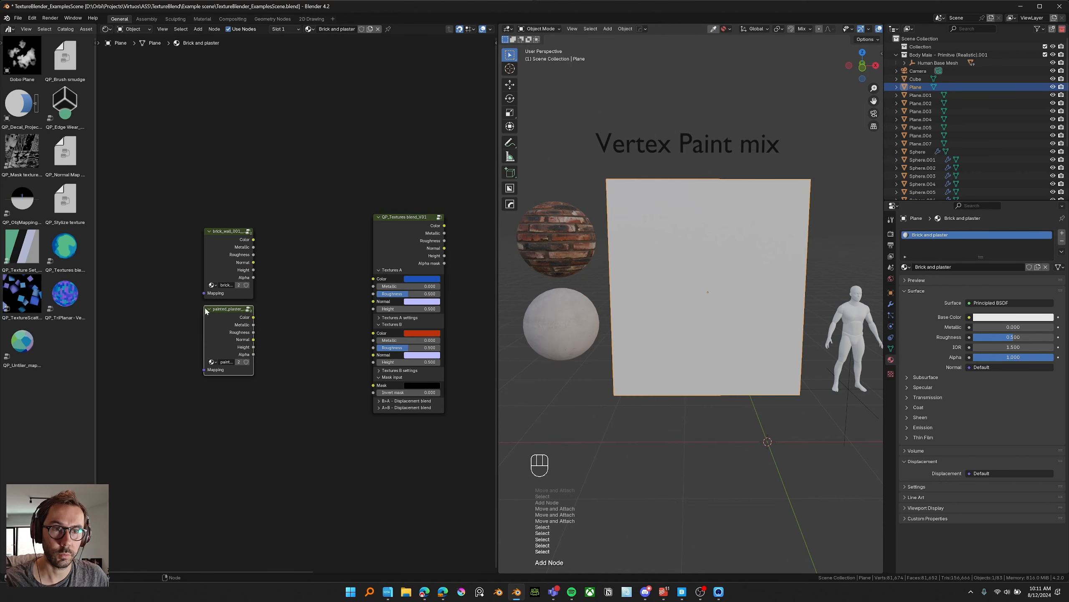
left_click(207, 311)
Step: Try switching the painted plaster group node to the PX_Rust_Sheet texture group, and undo the switch
scroll(296, 304, "up", 3)
middle_click_drag(297, 304, 297, 290)
middle_click_drag(230, 412, 239, 402)
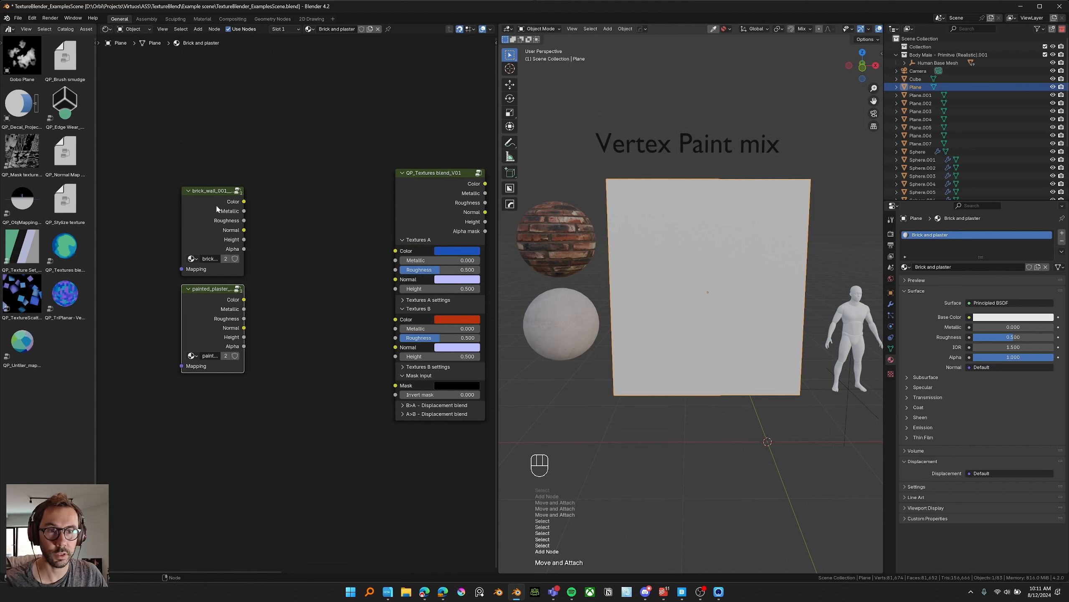
middle_click_drag(243, 332, 262, 320)
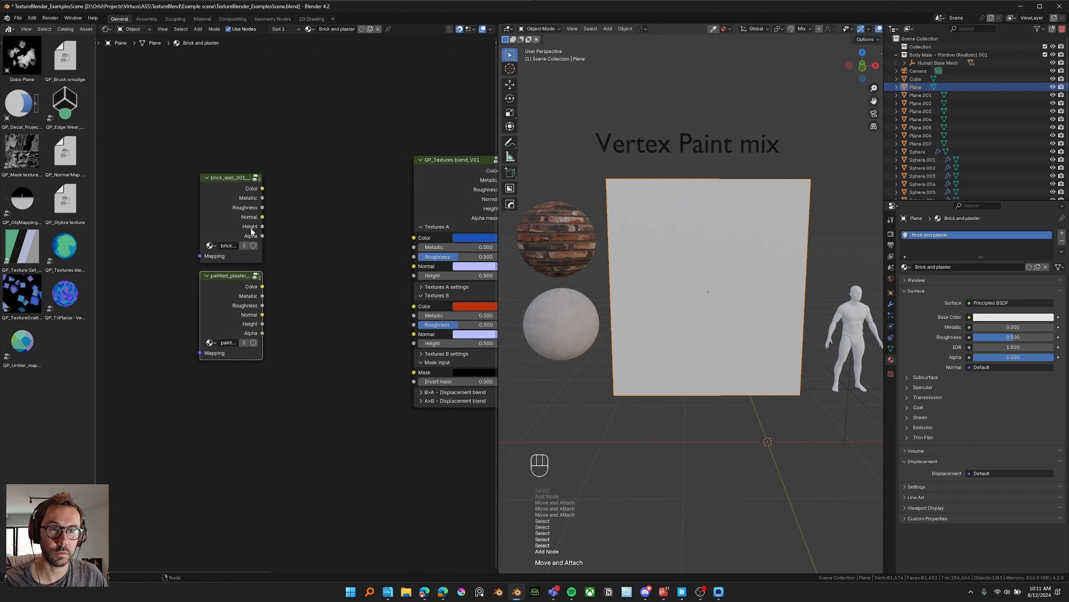
middle_click_drag(252, 232, 253, 215)
mouse_move(197, 308)
middle_mouse_down()
mouse_move(136, 305)
mouse_move(180, 306)
middle_mouse_up()
left_click(196, 325)
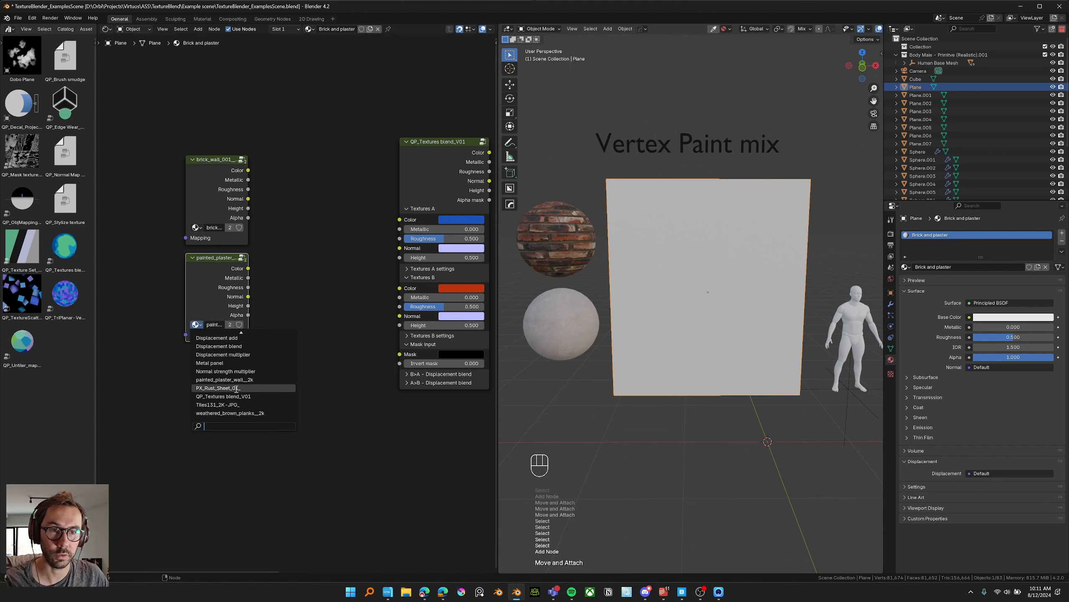
left_click(235, 388)
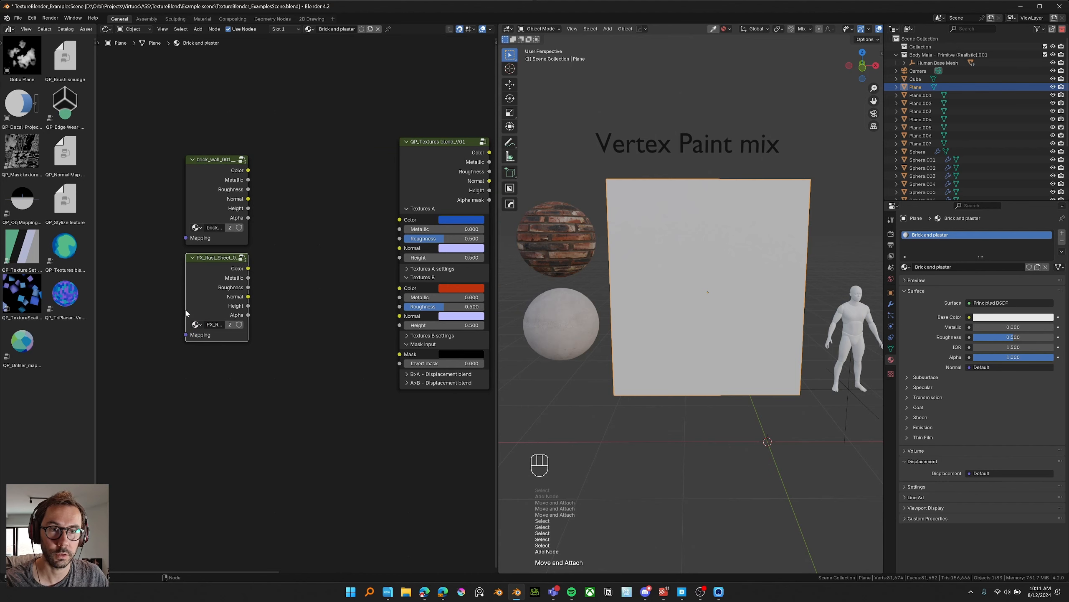
key("ctrl+z")
key("ctrl+z")
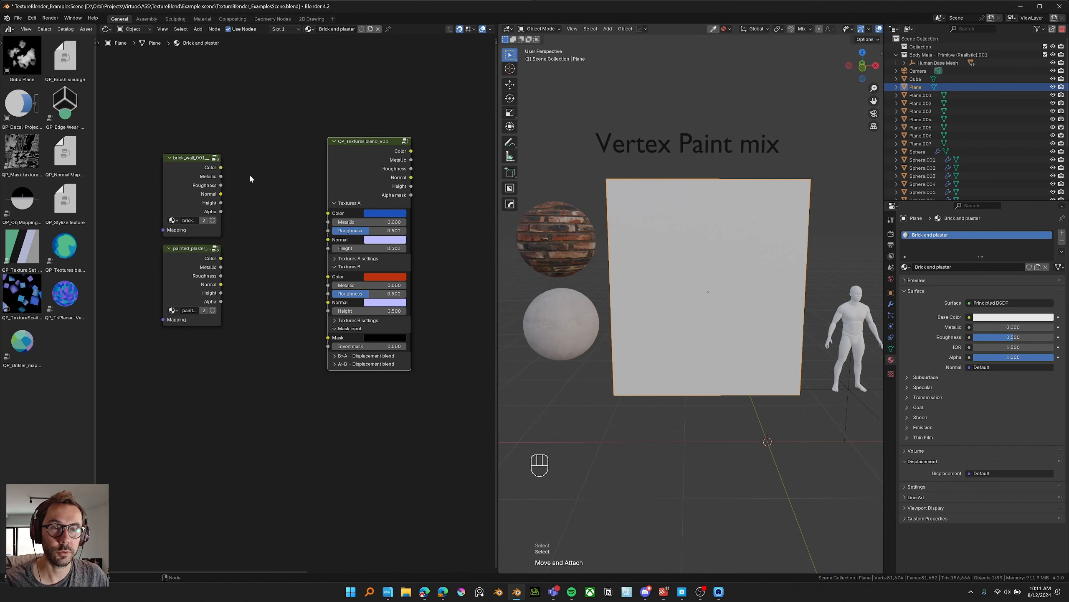
Step: Link the brick_wall_001 group's outputs to the Textures A inputs of QP_Textures blend_V01 with QP_Tools Link Node Groups
middle_click_drag(192, 203, 194, 204)
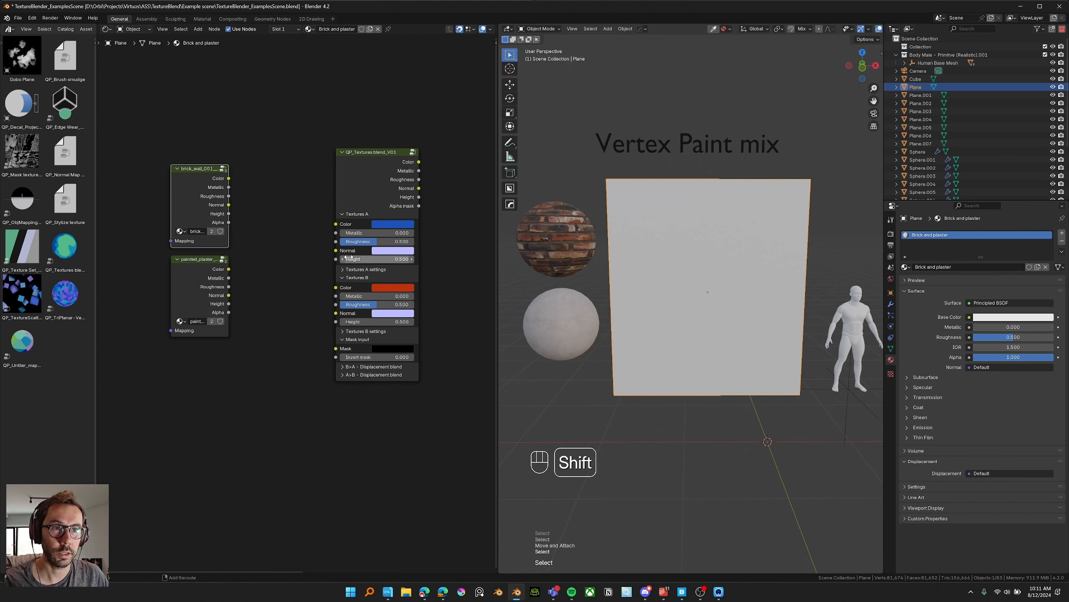
left_click(357, 175, "shift")
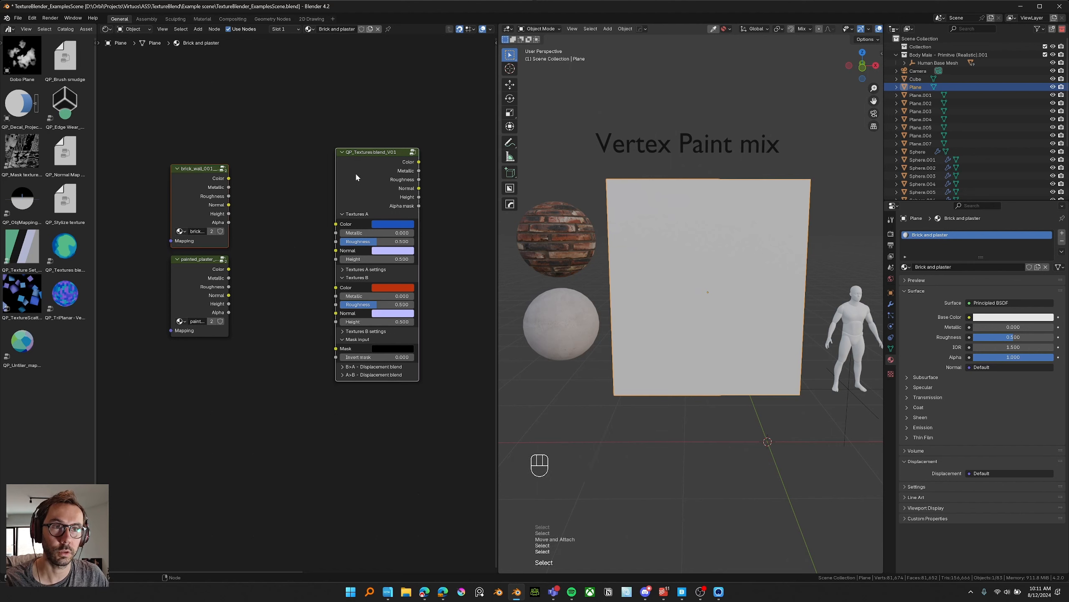
right_click(356, 172)
mouse_move(333, 208)
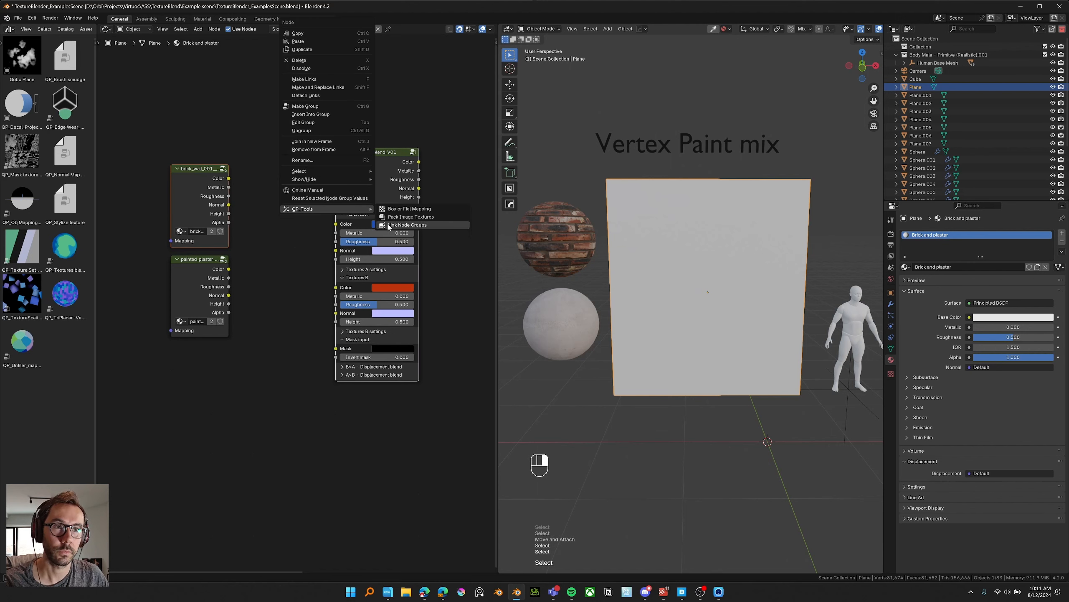
left_click(417, 219)
Step: Link the painted_plaster group's outputs to the Textures B inputs of the blend node with QP_Tools Link Node Groups
left_click(377, 170, "shift")
right_click(378, 170)
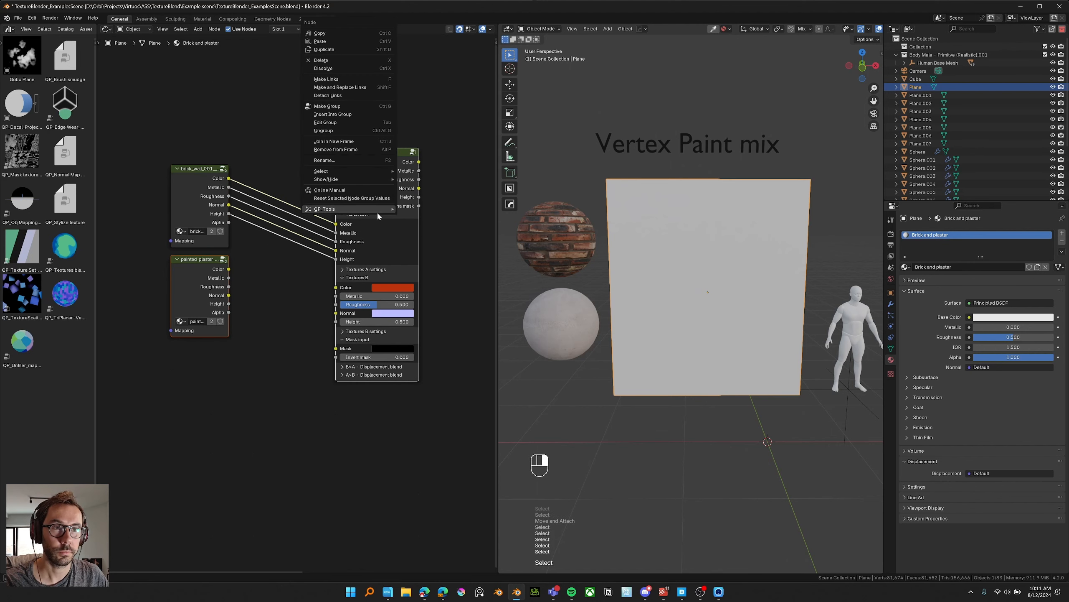
mouse_move(376, 211)
left_click(434, 227)
left_click(263, 323)
scroll(311, 244, "up", 2)
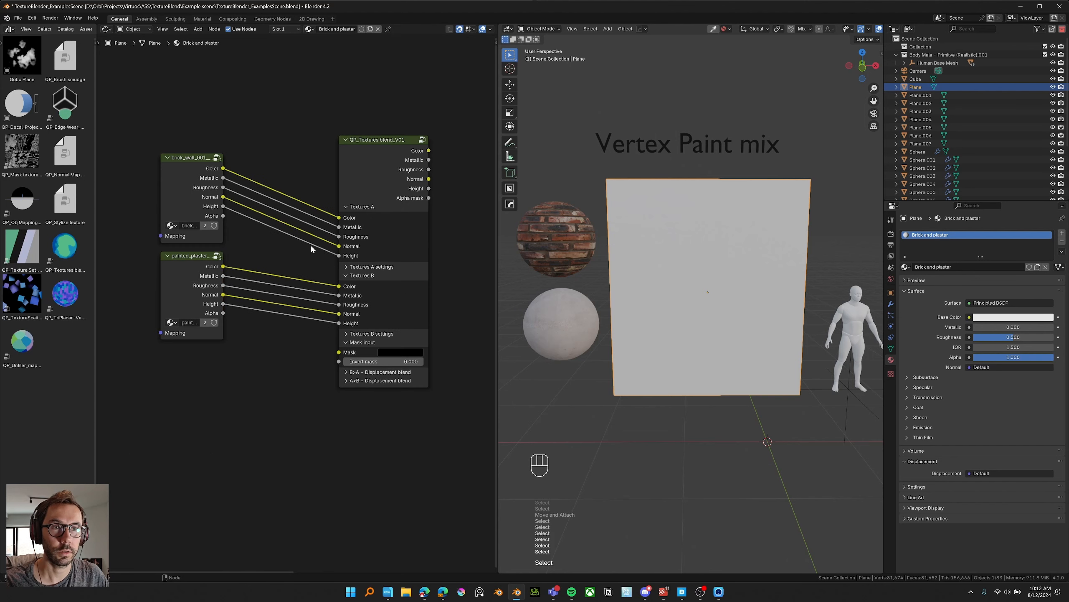
Step: Connect the brick_wall_001 group's Color directly to the material output to preview the bricks on the wall plane
middle_click_drag(265, 260, 304, 249)
middle_click_drag(257, 221, 242, 215)
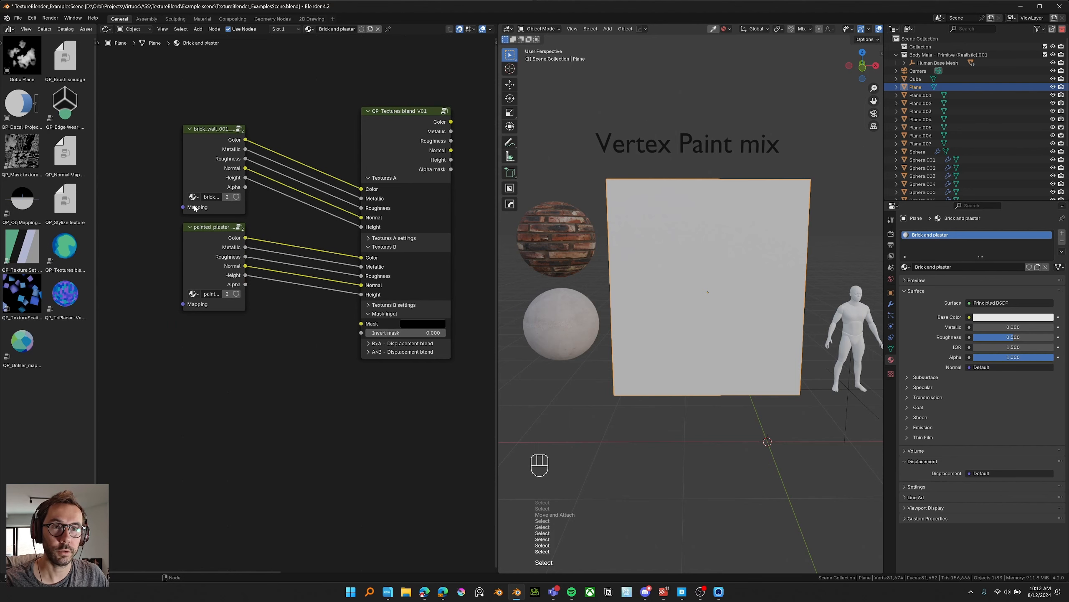
left_click(203, 135, "ctrl+shift")
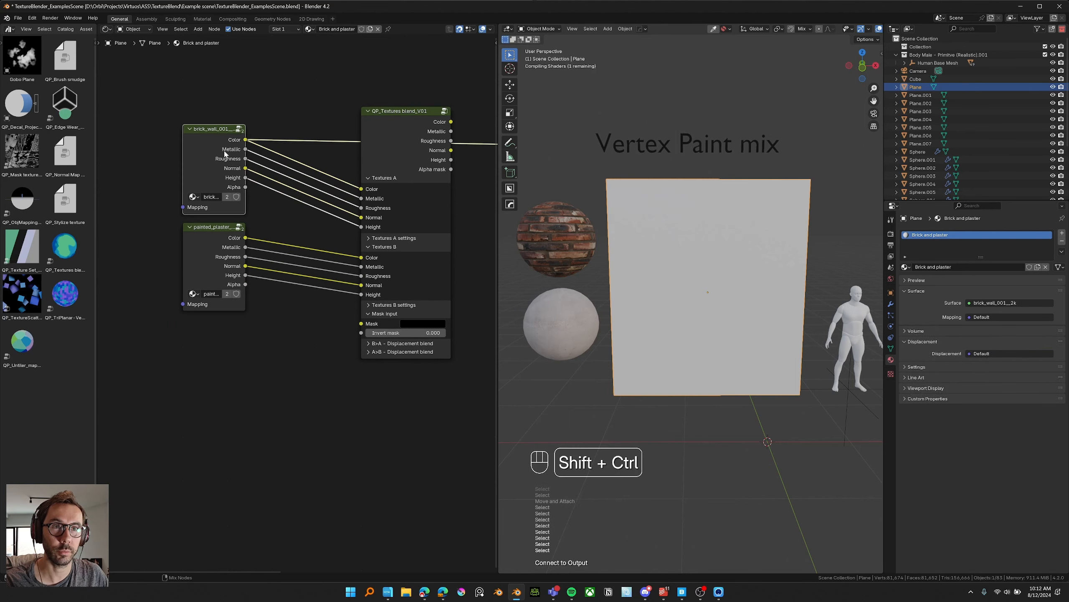
scroll(724, 288, "up", 2)
Step: Add Texture Coordinate and Mapping nodes, without the Image Texture, and link the Mapping vector to the brick_wall_001 group's Mapping input
left_click(286, 193)
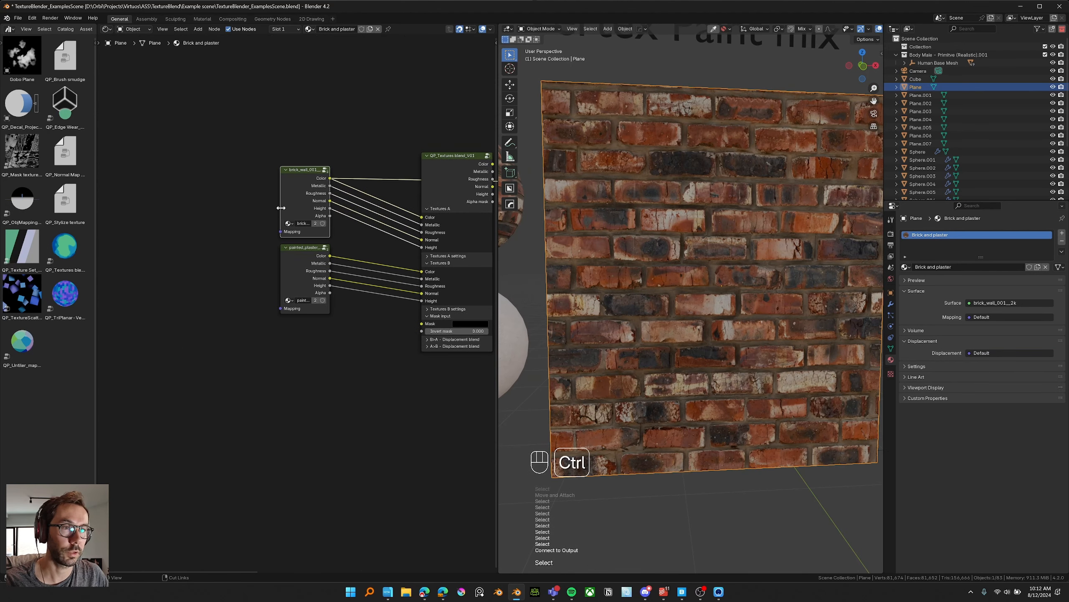
key("ctrl+t")
left_click(293, 186)
scroll(288, 187, "down", 1, "ctrl")
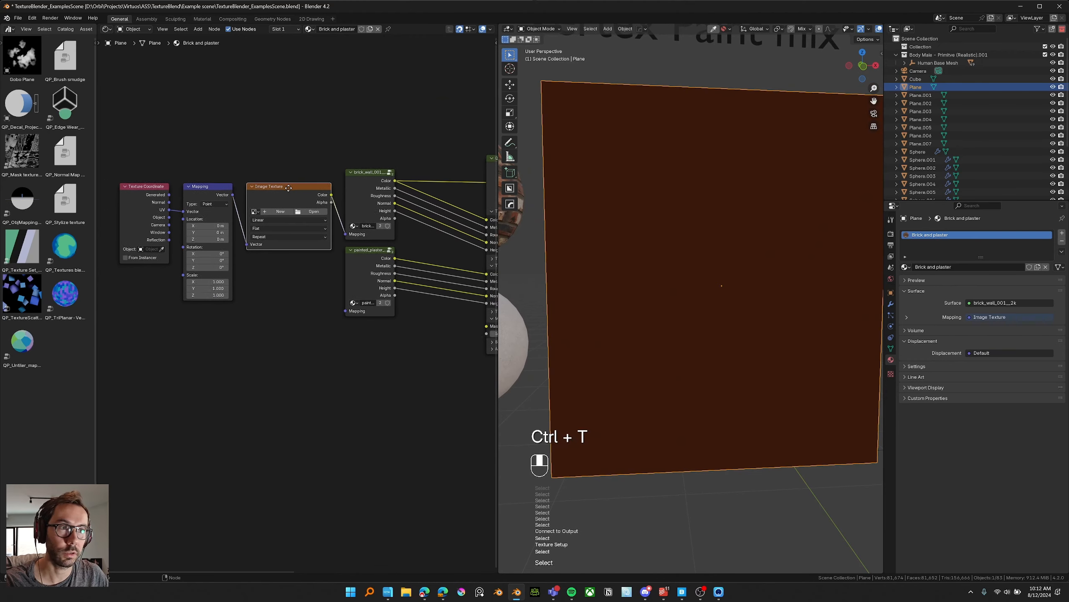
key("ctrl+x")
left_click(228, 194)
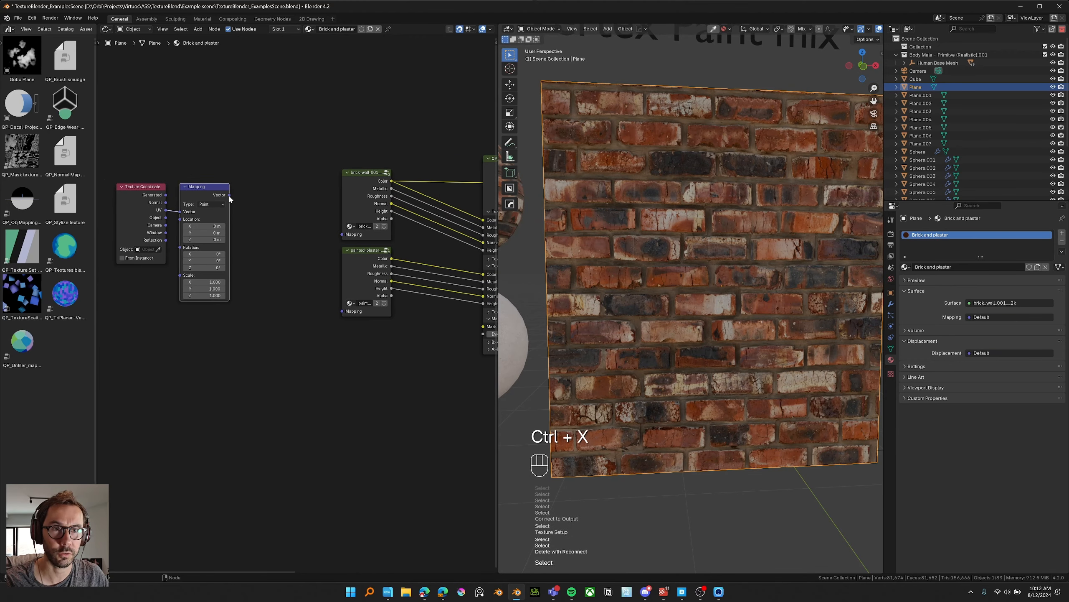
left_click_drag(346, 234, 343, 234)
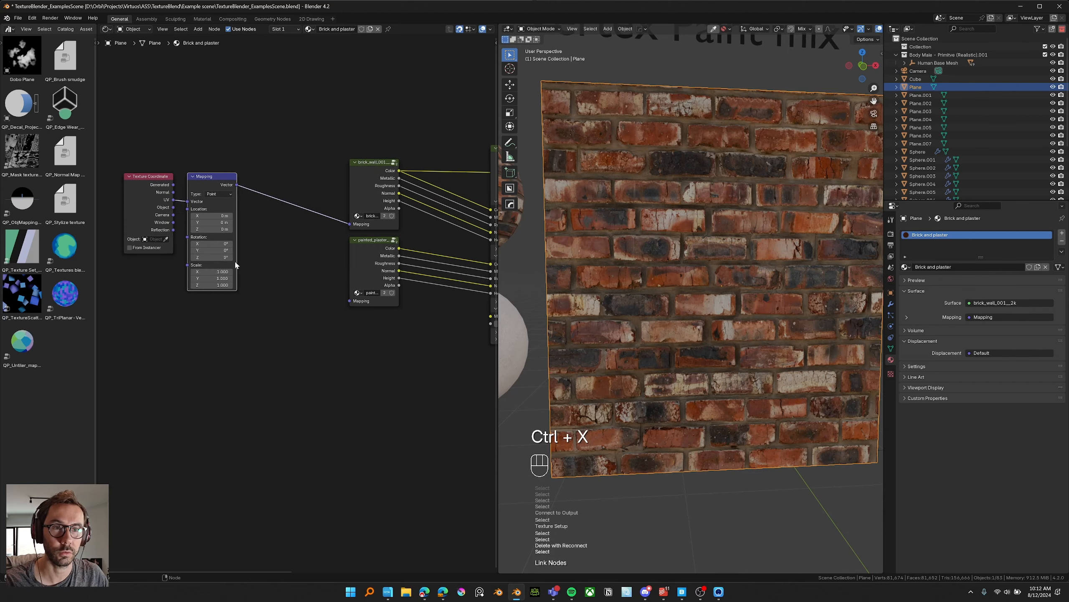
Step: Set the Mapping node's scale to 2.5 on all three axes
left_click_drag(211, 271, 235, 285)
scroll(674, 244, "down", 3)
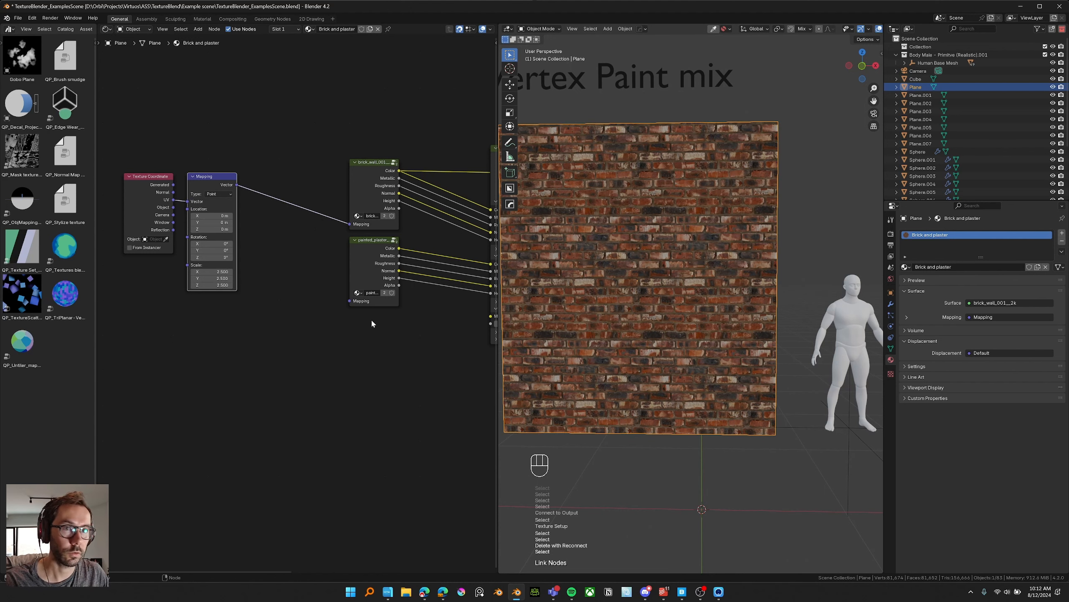
middle_click_drag(282, 222, 277, 212)
left_click_drag(276, 211, 157, 196)
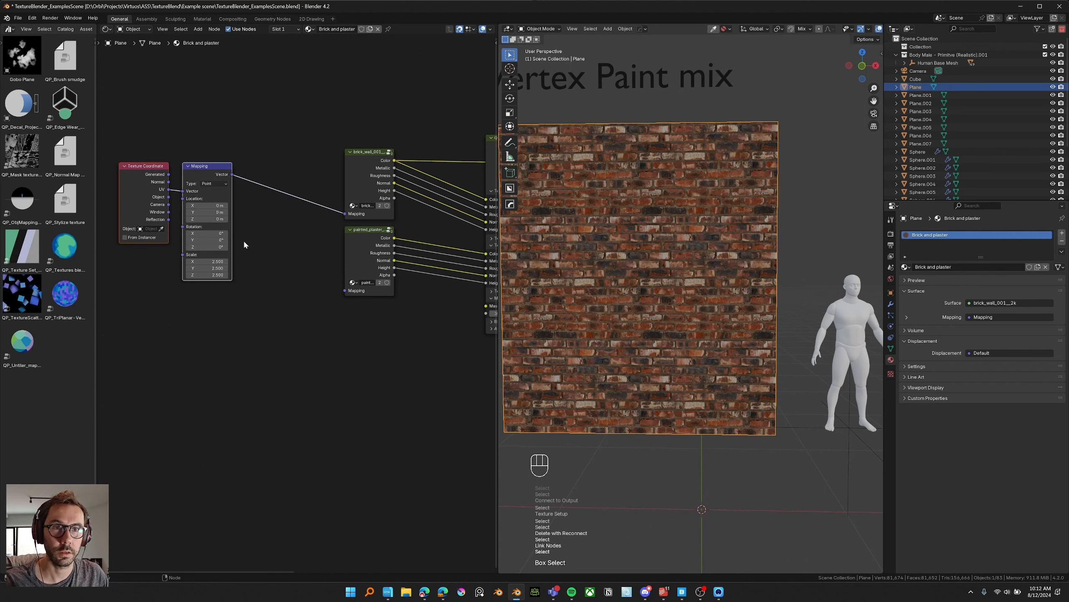
Step: Preview the painted_plaster group on the wall plane and link the Mapping vector to its Mapping input
left_click(380, 236, "ctrl+shift")
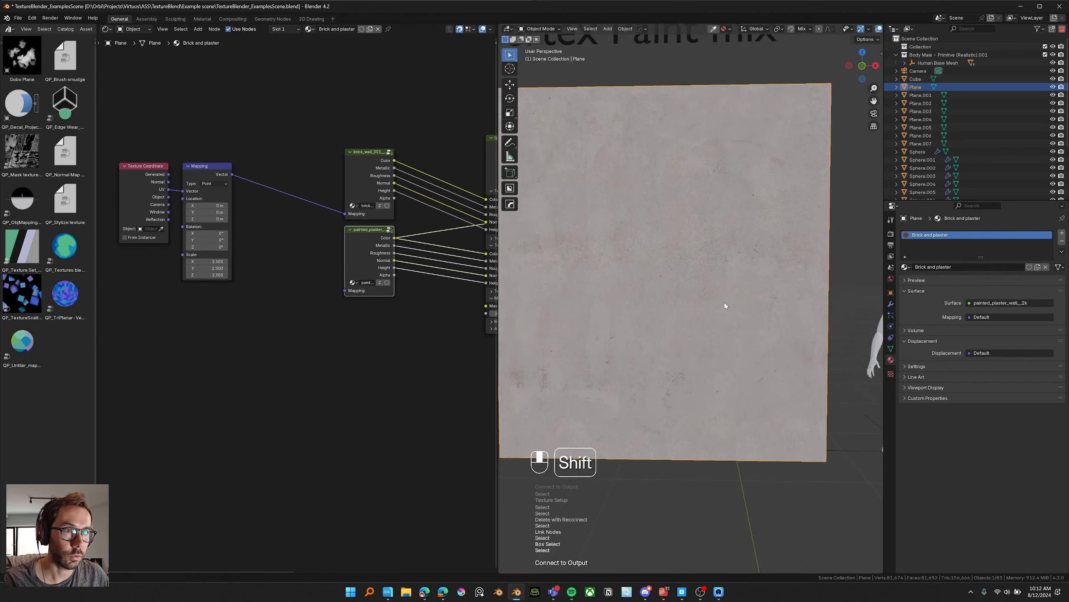
left_click_drag(232, 174, 346, 290)
scroll(701, 304, "down", 3)
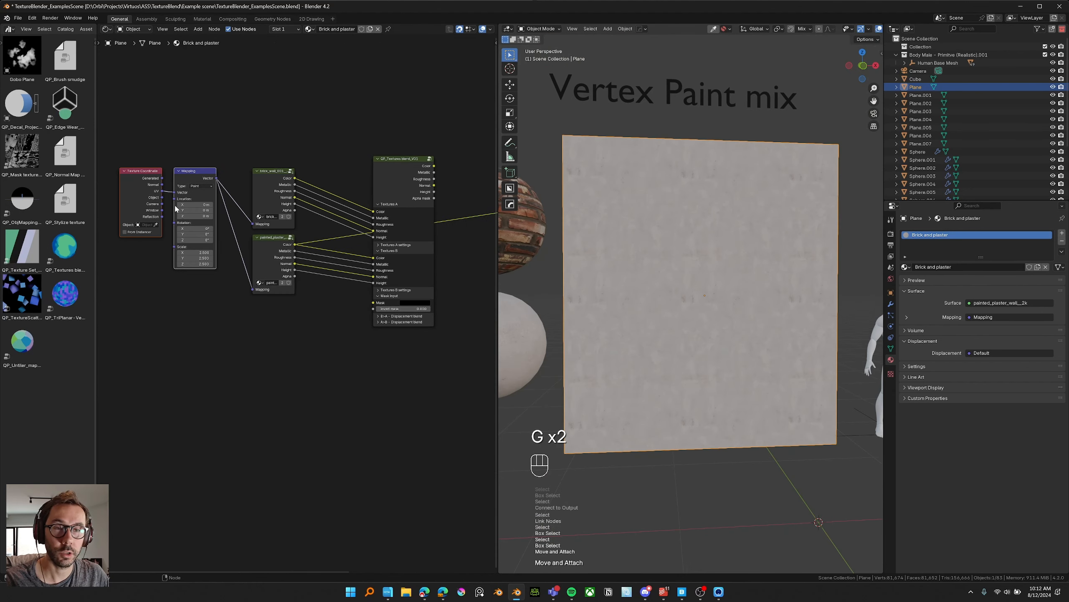
scroll(259, 279, "up", 3)
middle_click_drag(322, 320, 293, 316)
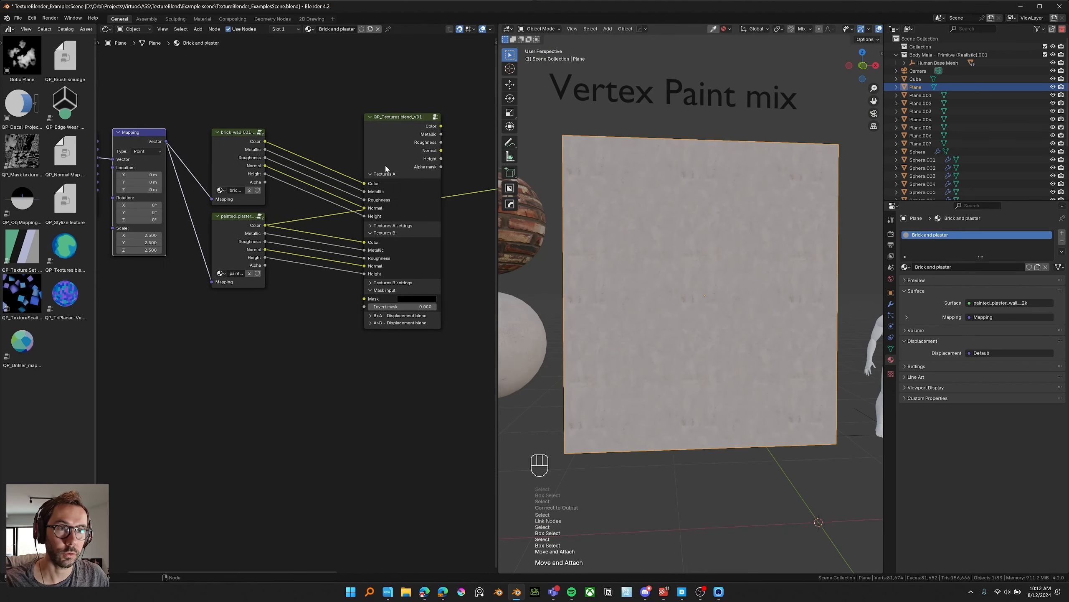
Step: Connect the QP_Textures blend_V01 node's Color to the material output to preview the blend on the wall plane
left_click(401, 154, "ctrl+shift")
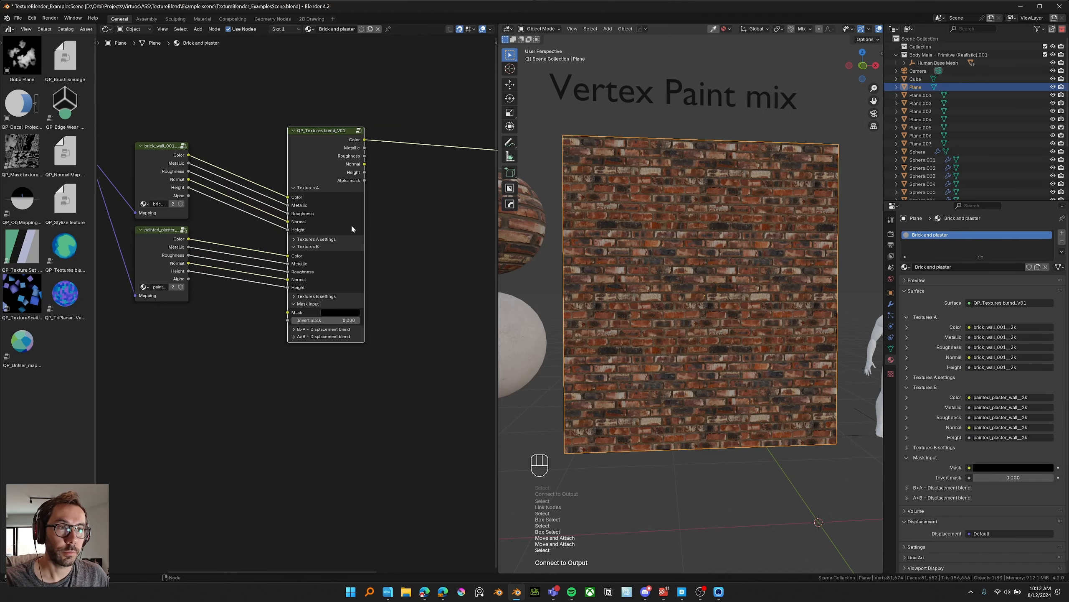
middle_click_drag(695, 253, 687, 253)
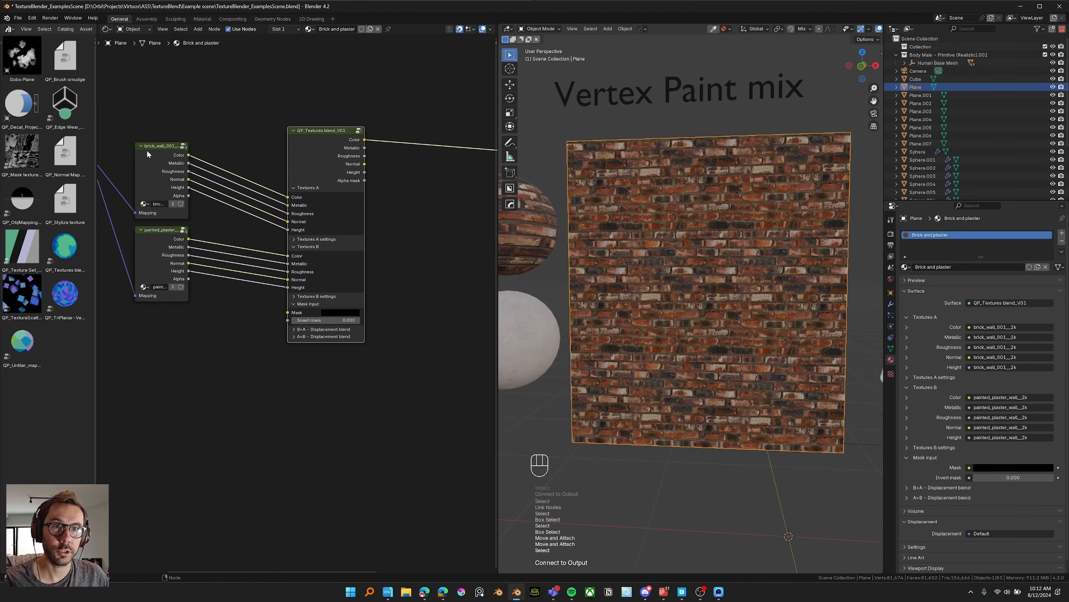
scroll(300, 166, "up", 1)
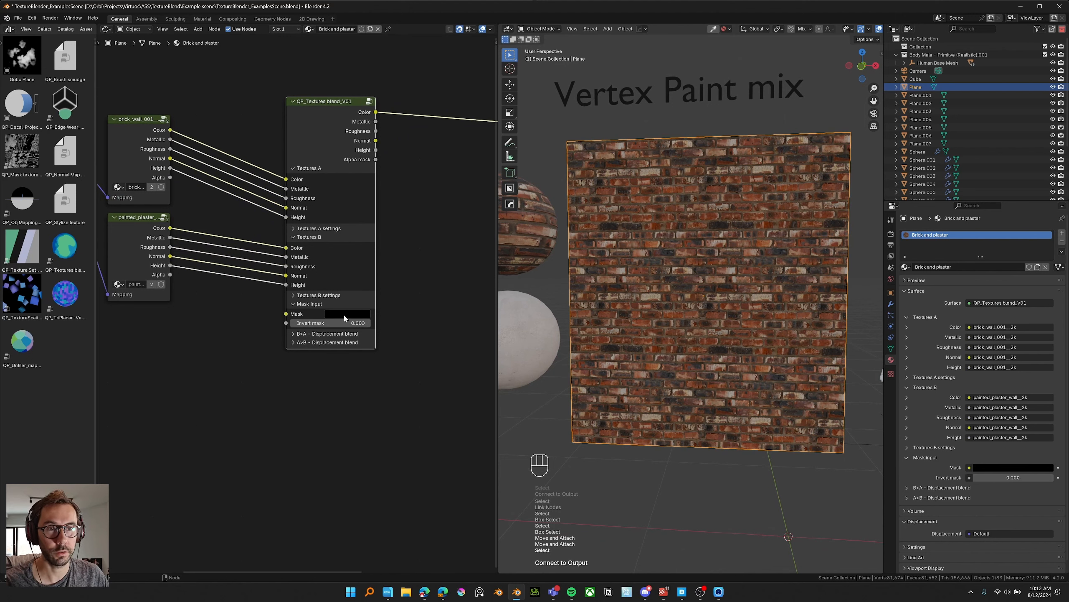
Step: Test the texture blend by setting the blend node's Mask color to white and returning it to black
left_click(359, 313)
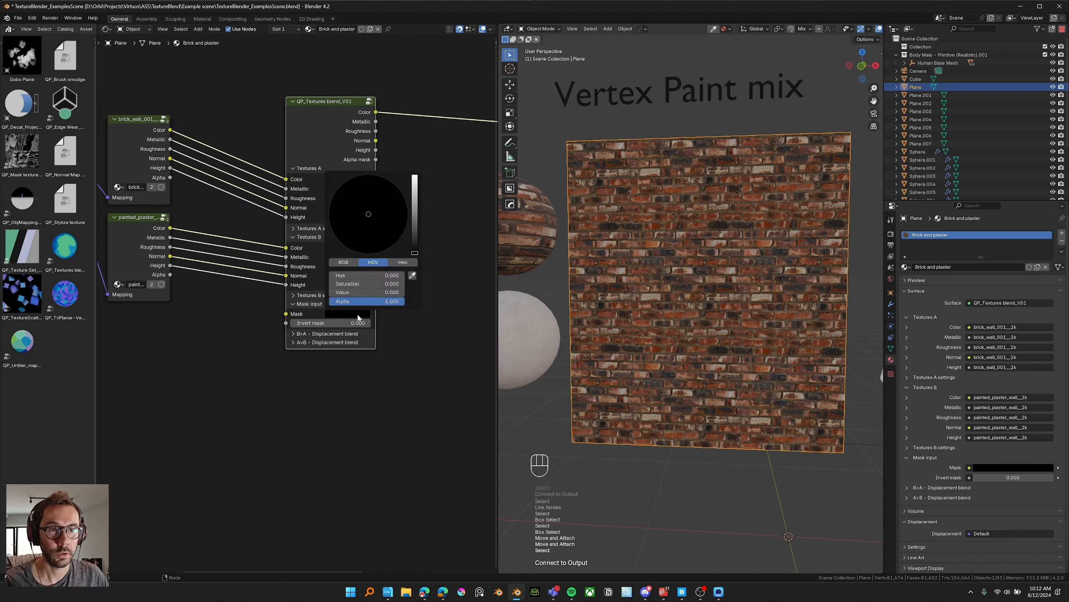
left_click_drag(414, 249, 415, 175)
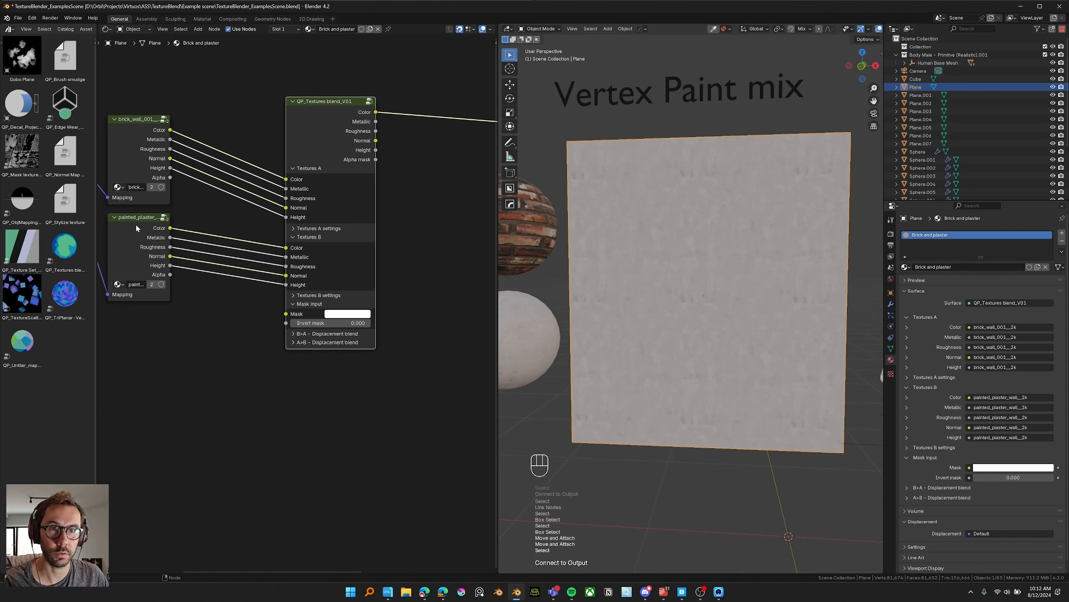
left_click(358, 316)
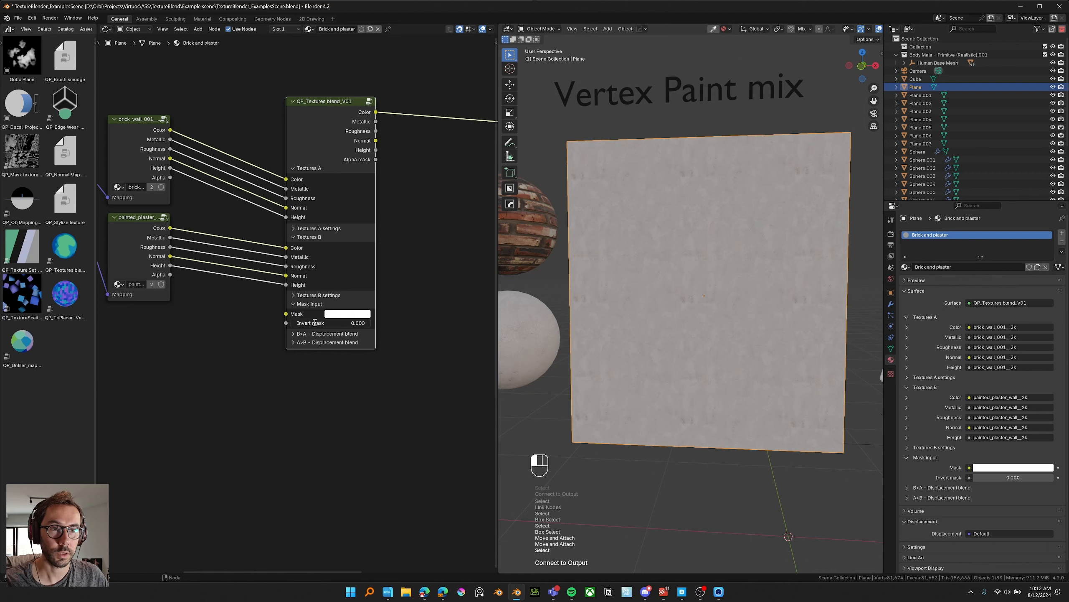
left_click_drag(314, 321, 286, 322)
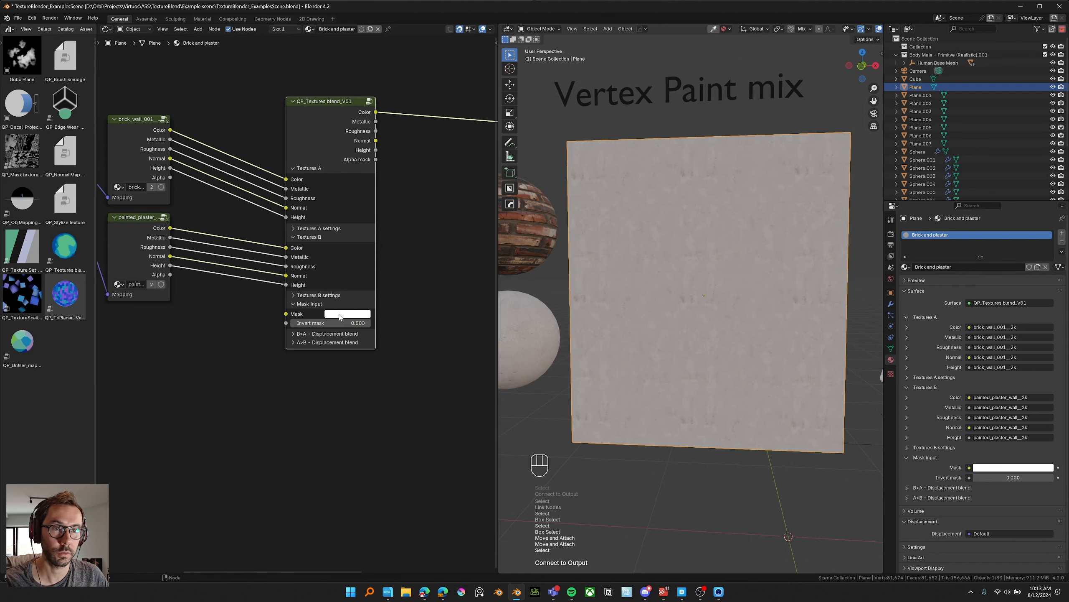
left_click(337, 315)
left_click_drag(417, 201, 416, 253)
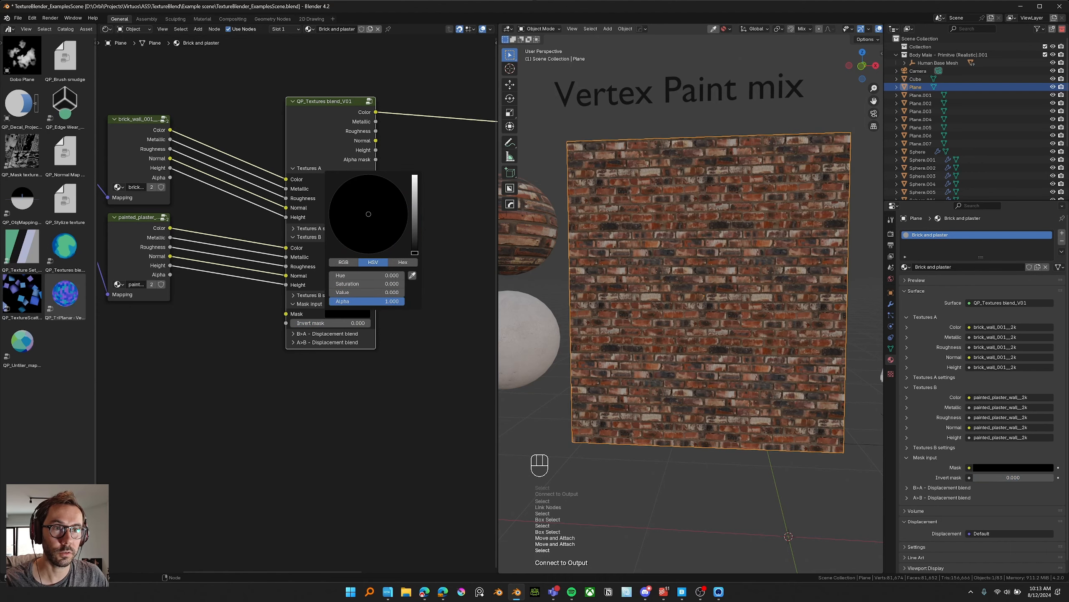
middle_click_drag(274, 321, 384, 281)
left_click_drag(396, 272, 277, 302)
left_click(258, 300)
middle_click_drag(290, 316, 270, 308, "shift")
Step: Subdivide the wall plane into a dense grid in Edit Mode with multiple vertical loop cuts and 19 horizontal ones
middle_click_drag(662, 311, 671, 297)
scroll(667, 291, "down", 1)
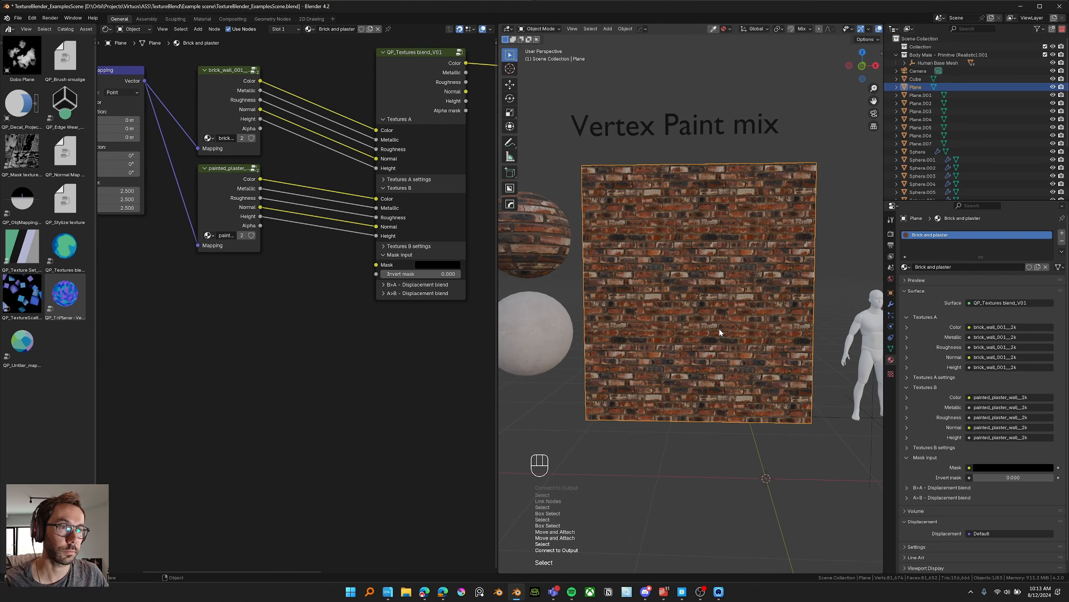
middle_click_drag(717, 292, 705, 299, "shift")
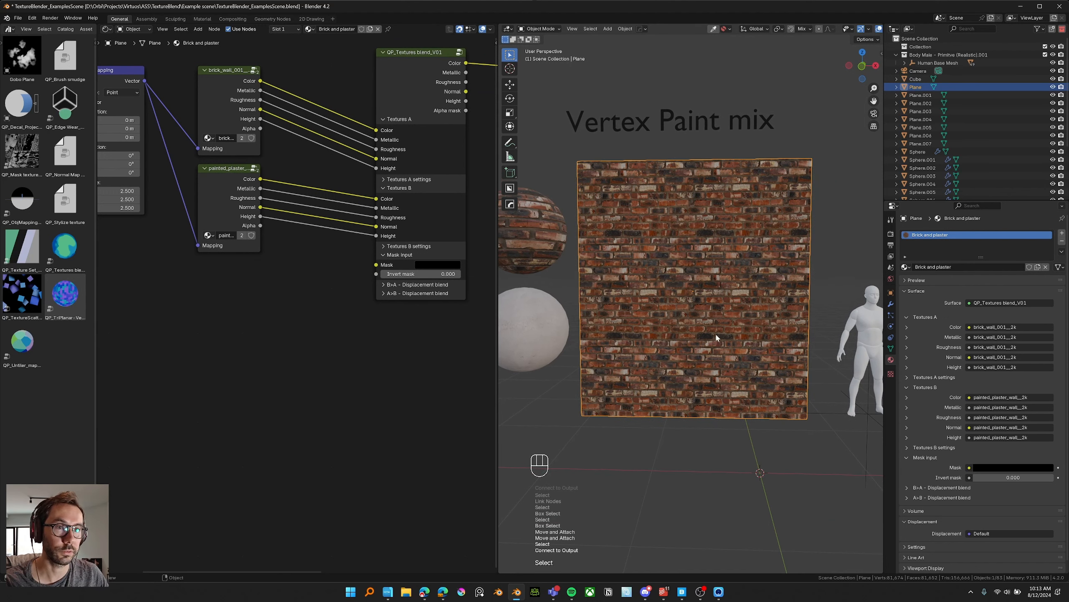
key("Tab")
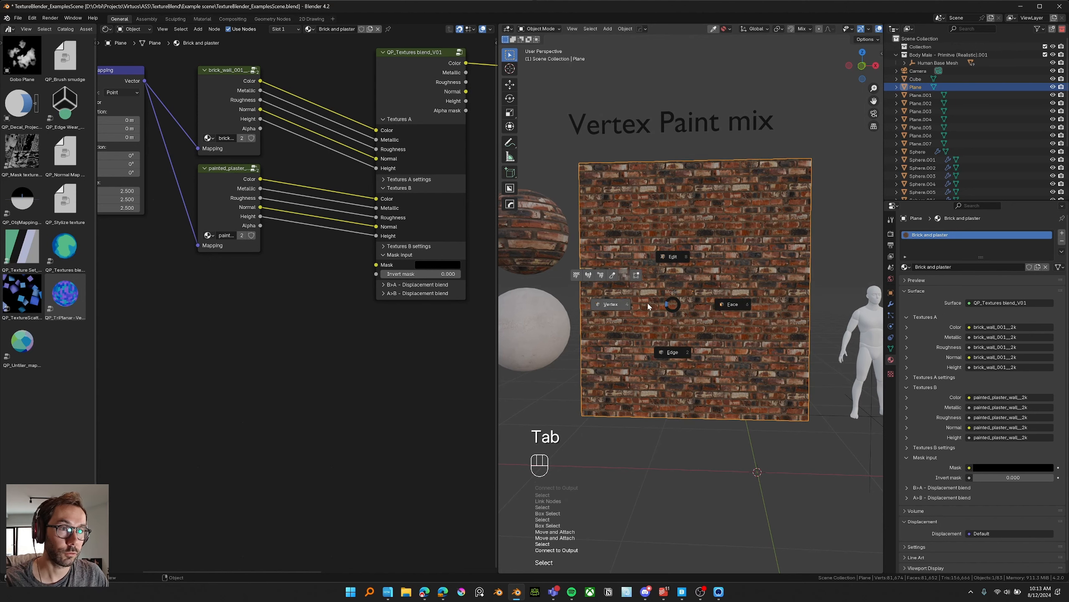
left_click(611, 284)
key("ctrl+r")
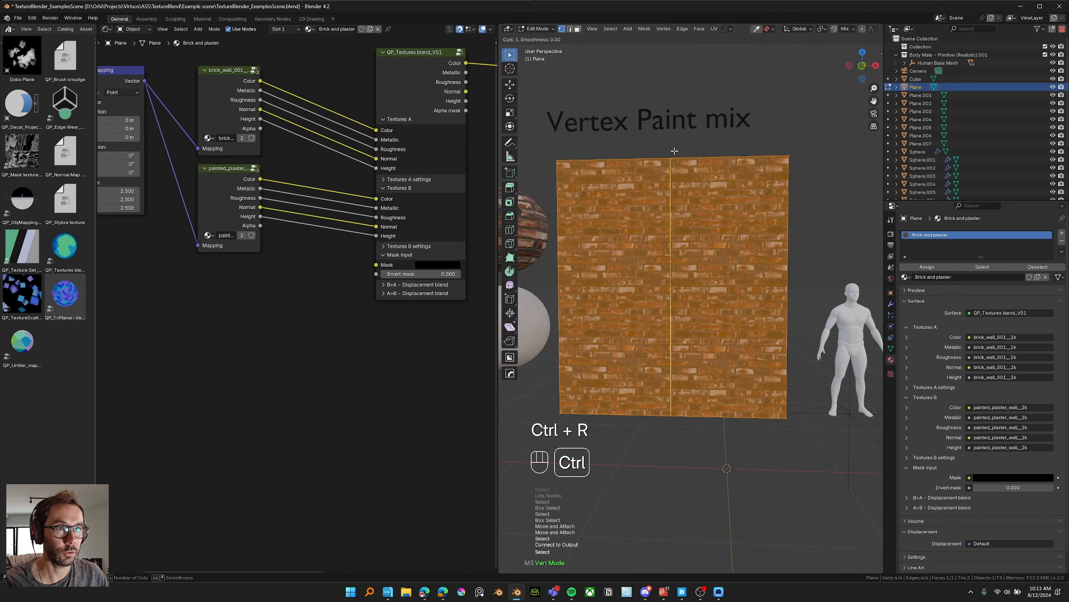
scroll(673, 154, "up", 14)
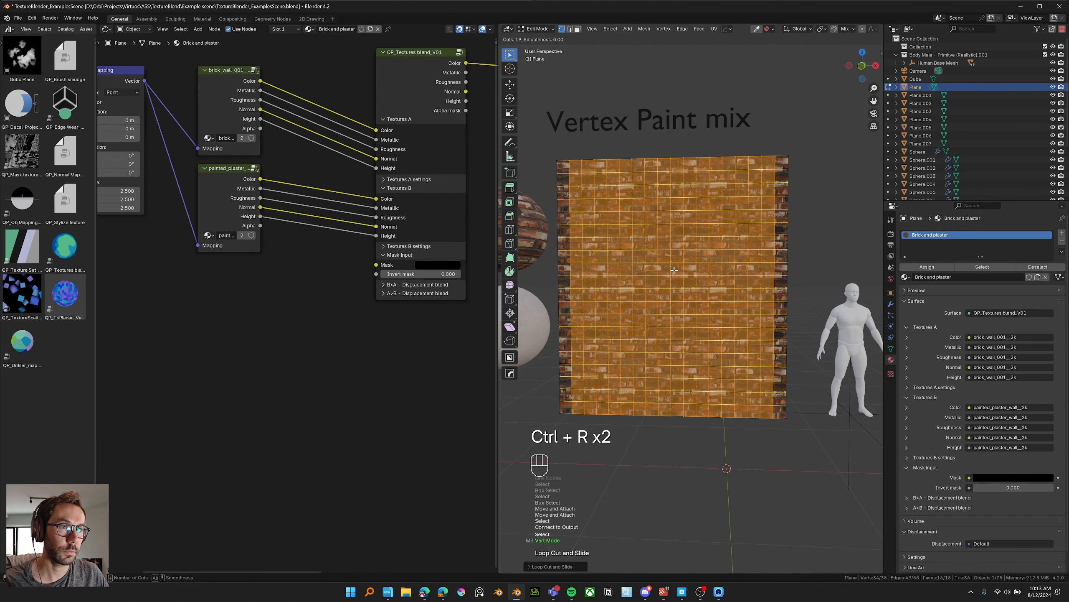
left_click(674, 270)
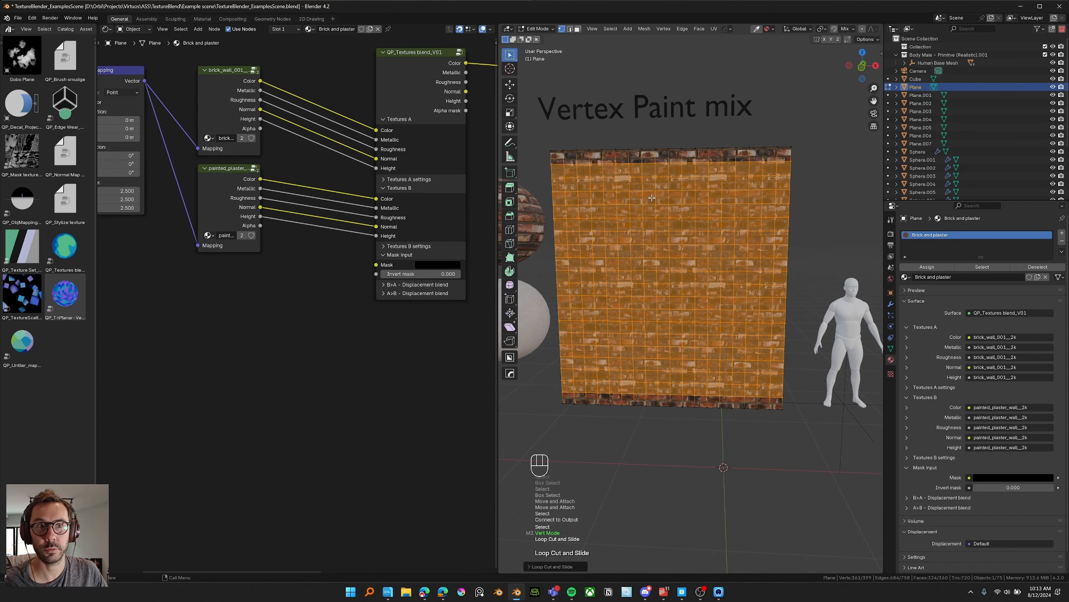
Step: Switch the subdivided wall plane to Vertex Paint mode and face it in front orthographic view
middle_click_drag(703, 306, 706, 247)
middle_click_drag(685, 285, 663, 281)
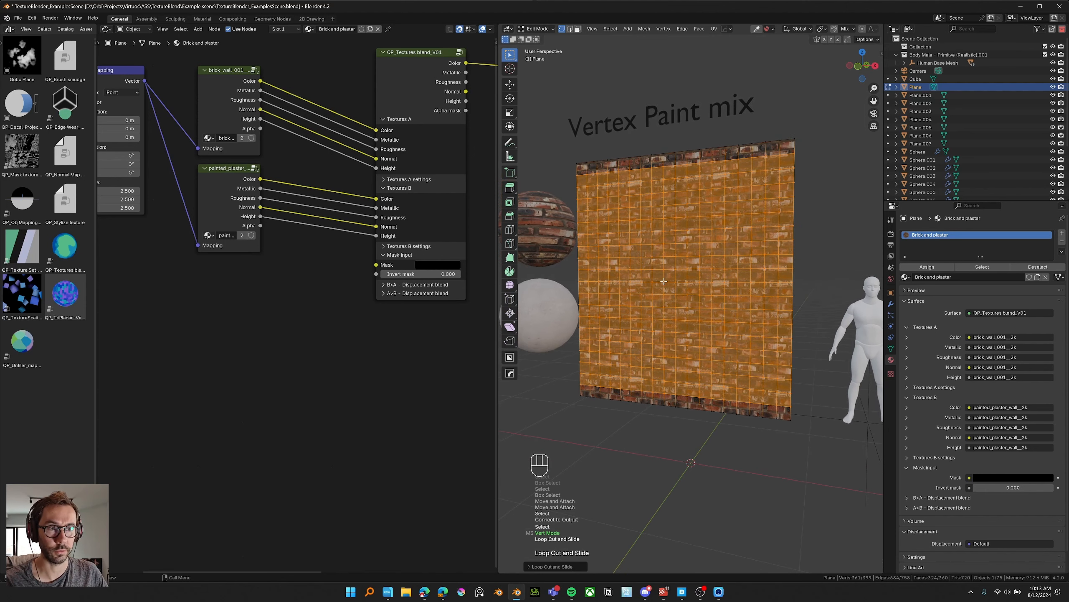
middle_click_drag(721, 324, 681, 285)
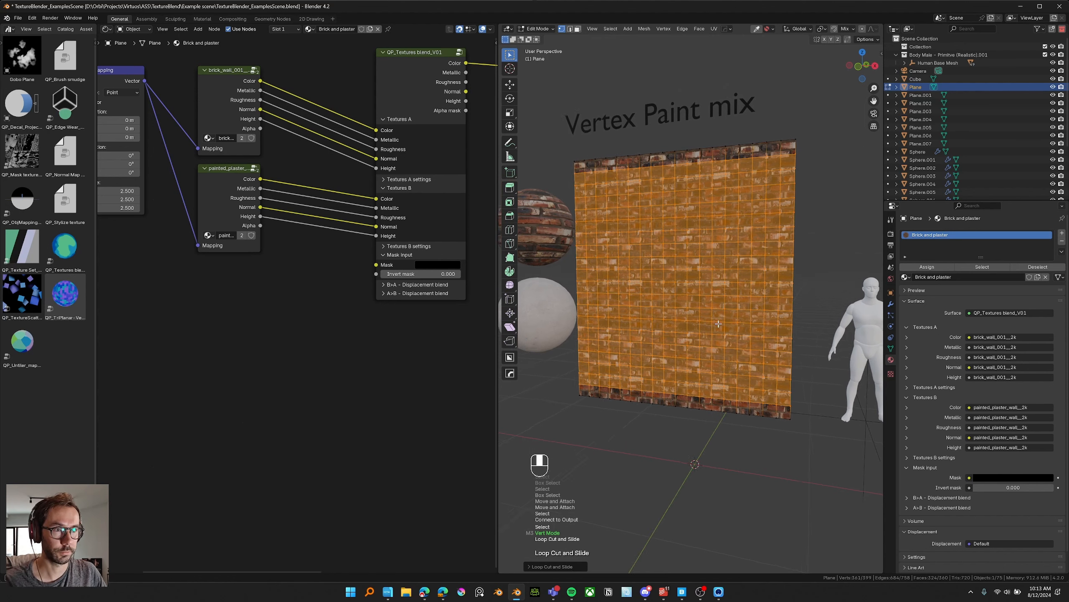
key("Tab")
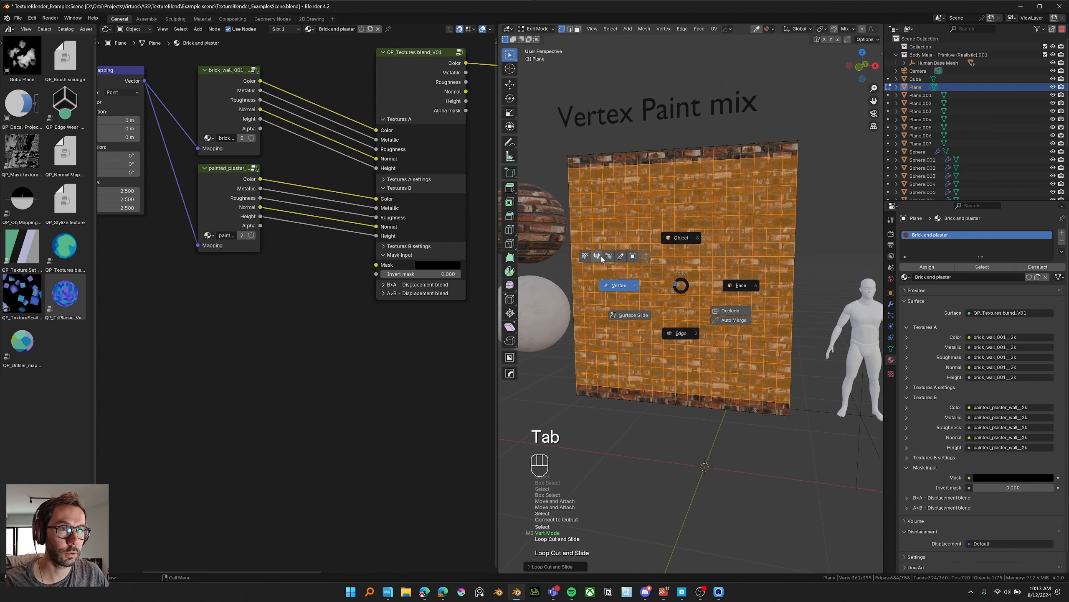
left_click(621, 257)
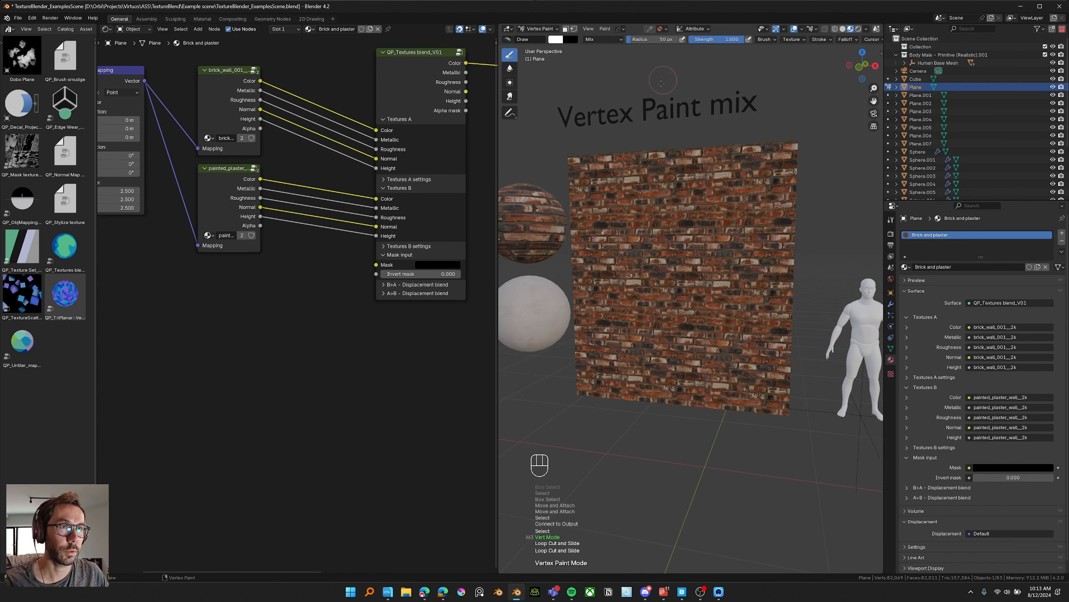
middle_click_drag(661, 83, 669, 85)
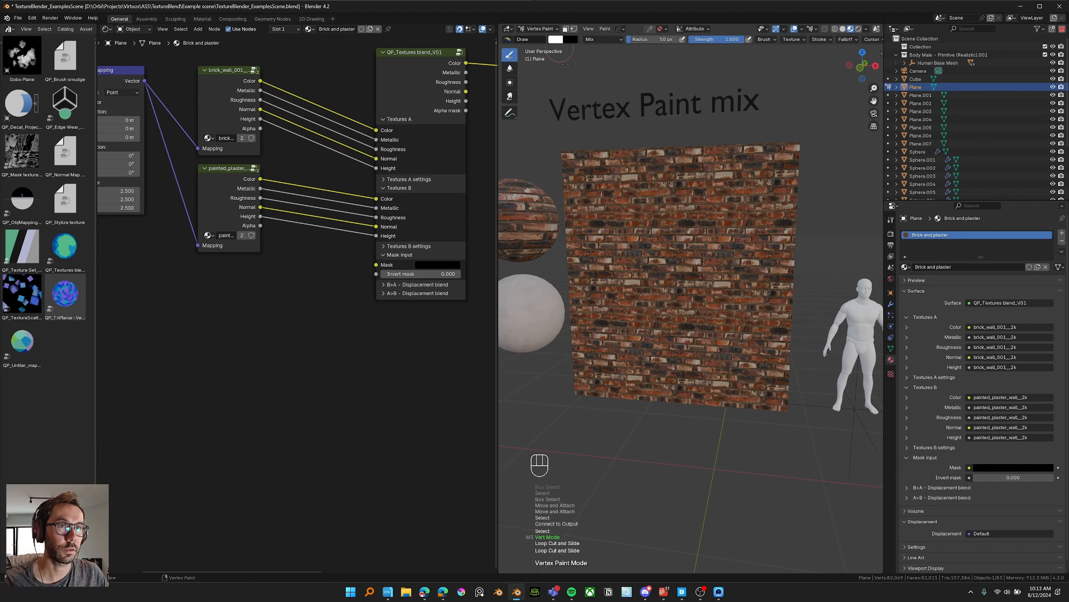
middle_click_drag(606, 126, 630, 117)
left_click(862, 66)
Step: Add a Color Attribute node below the painted_plaster group in the wall material
middle_click_drag(230, 389, 261, 370)
left_click(259, 348)
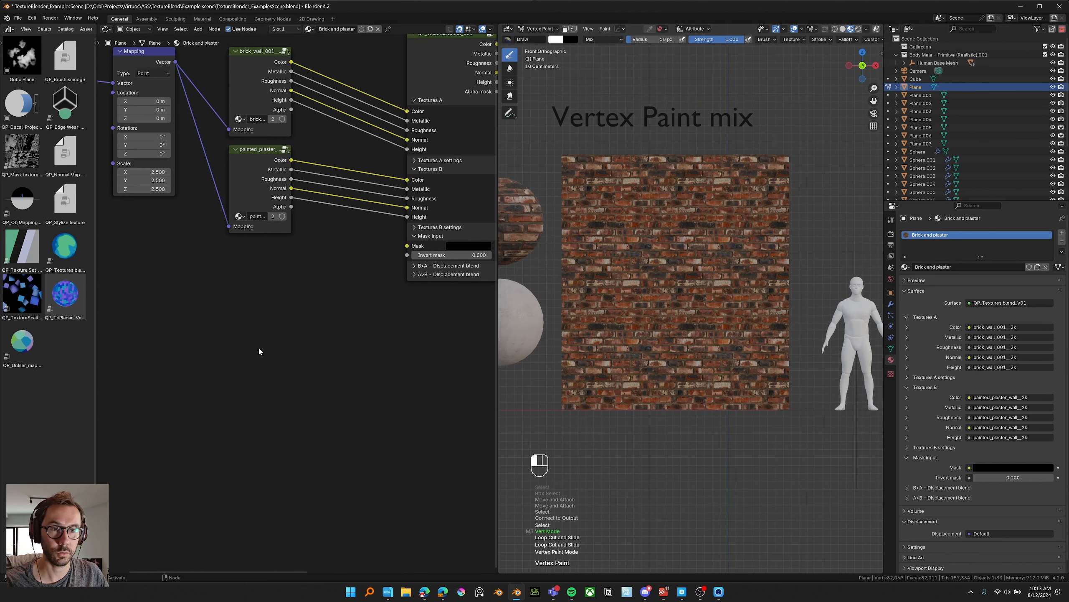
key("shift+a")
left_click(231, 264)
Step: Replace the plane's existing color attribute with a black Vertex-domain one named Plaster, and choose it in the Color Attribute node
left_click(706, 29)
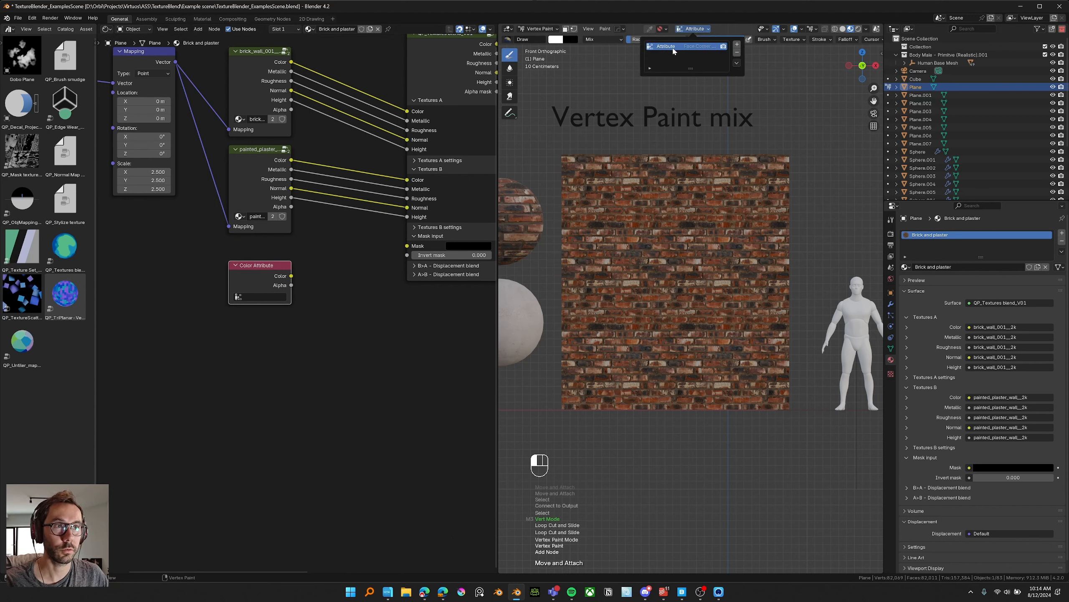
left_click(737, 53)
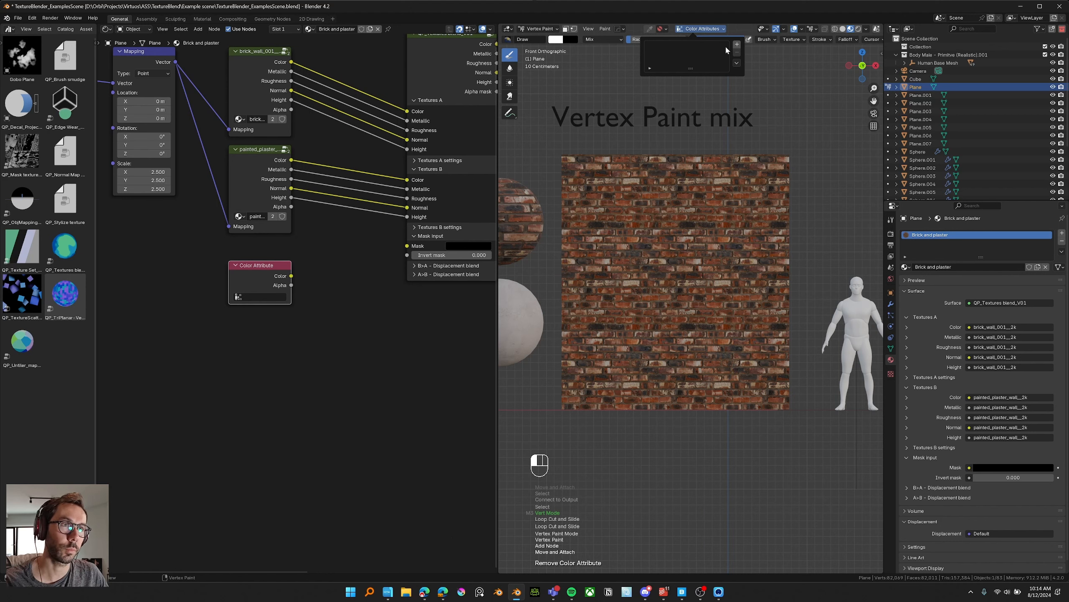
left_click(737, 47)
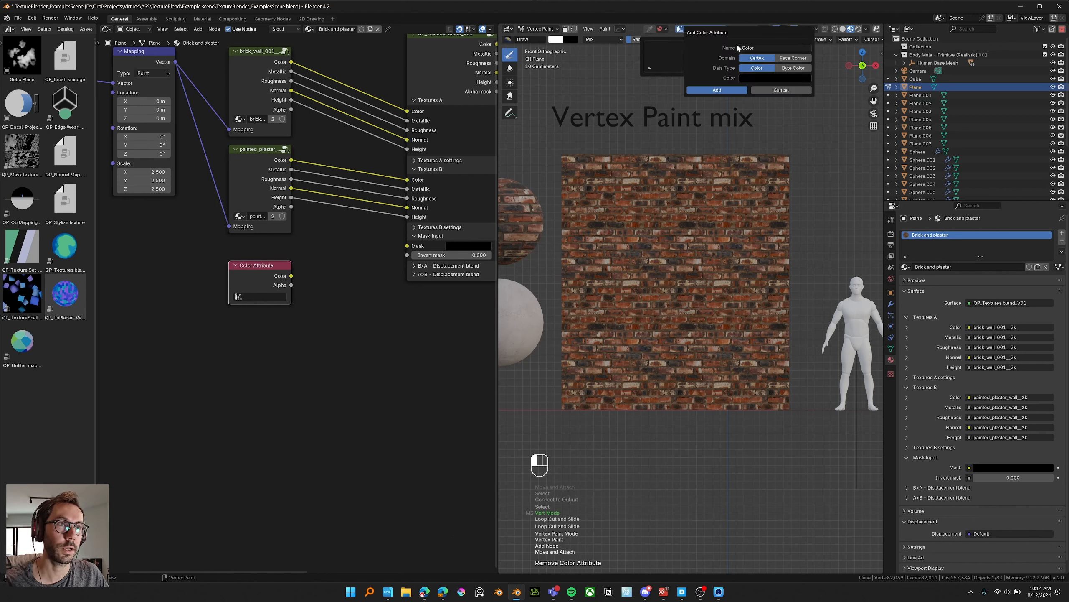
left_click(756, 48)
type("F")
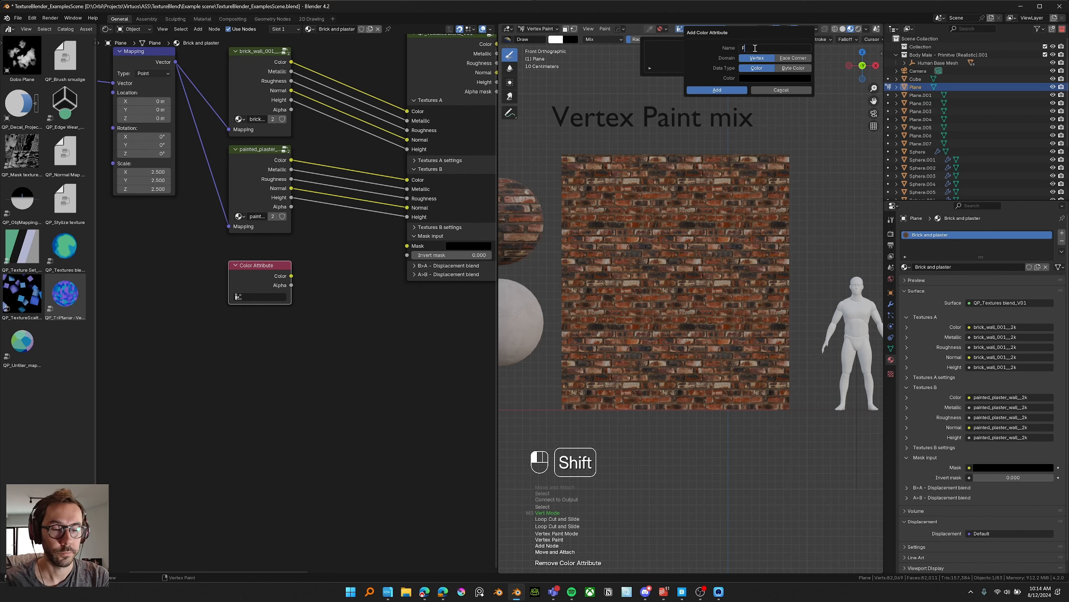
type("laste")
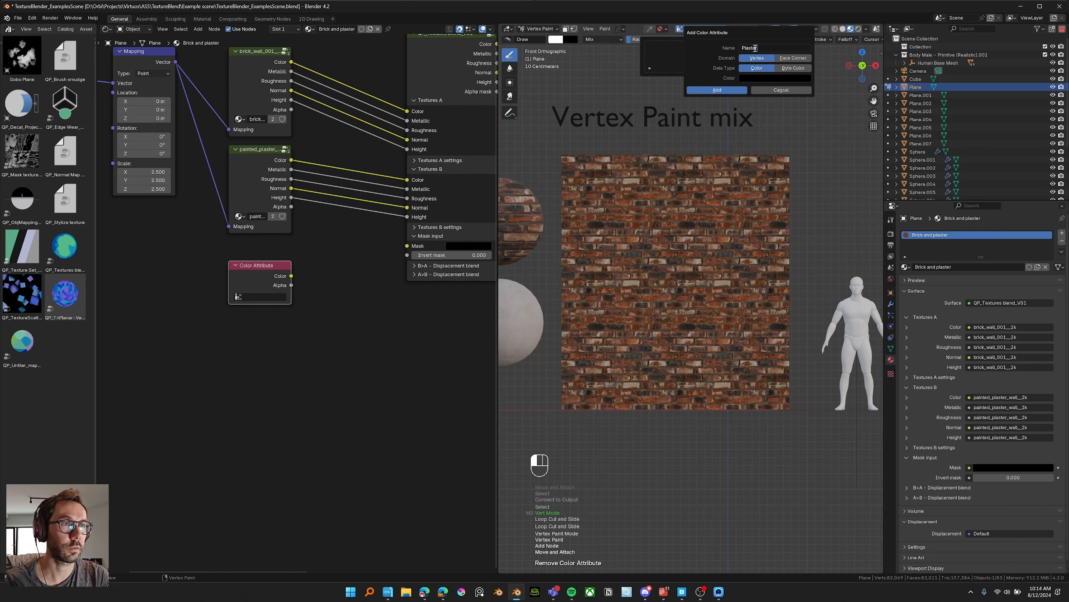
key("Return")
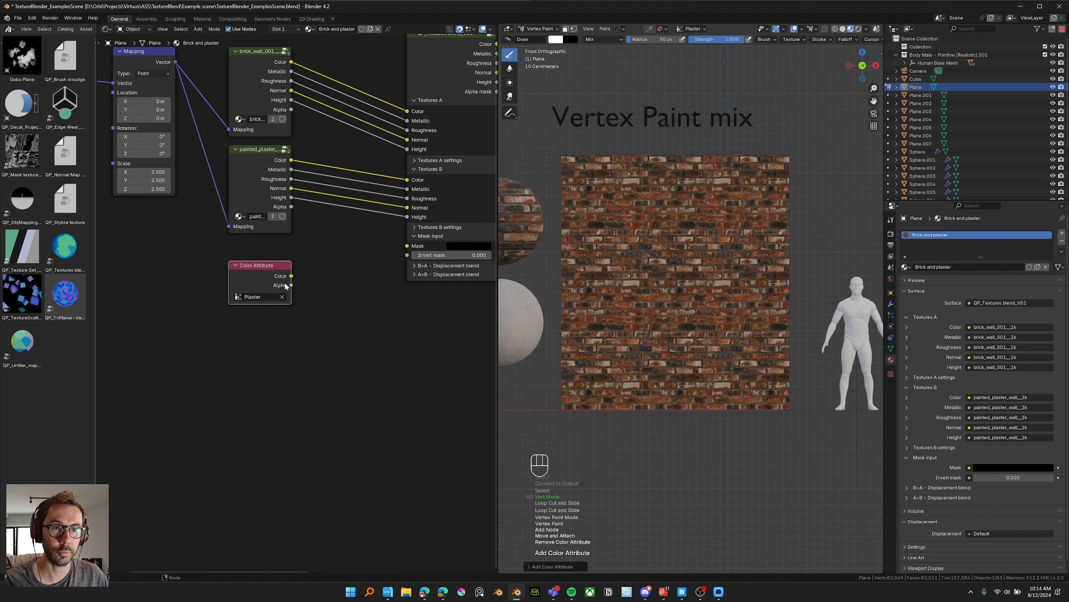
Step: Link the Color Attribute's Color output to the blend node's Mask input and tuck the node under the painted_plaster group
left_click_drag(290, 277, 408, 246)
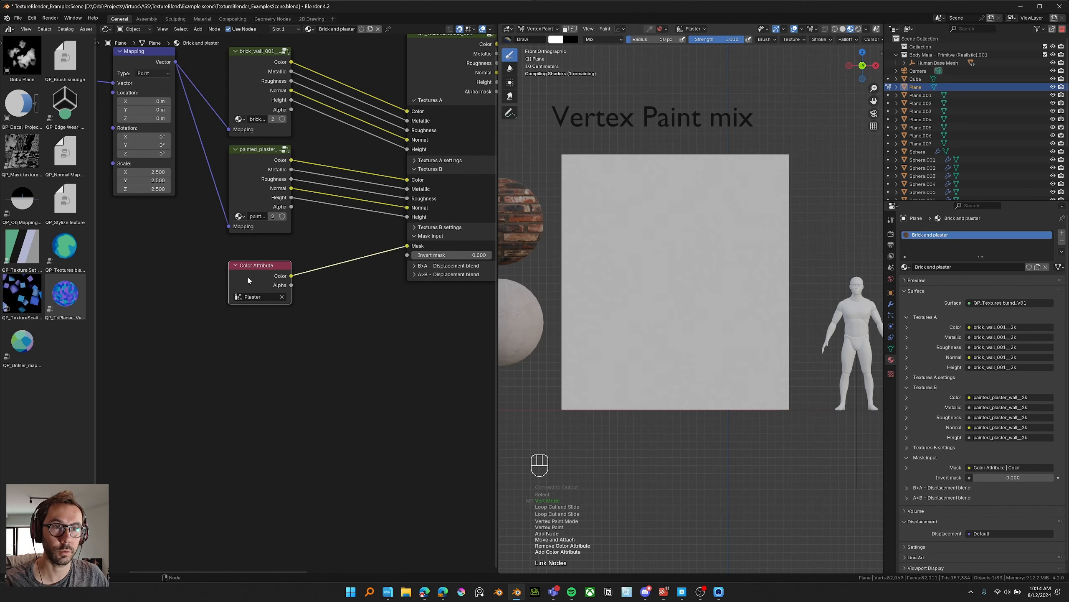
left_click_drag(257, 264, 257, 247)
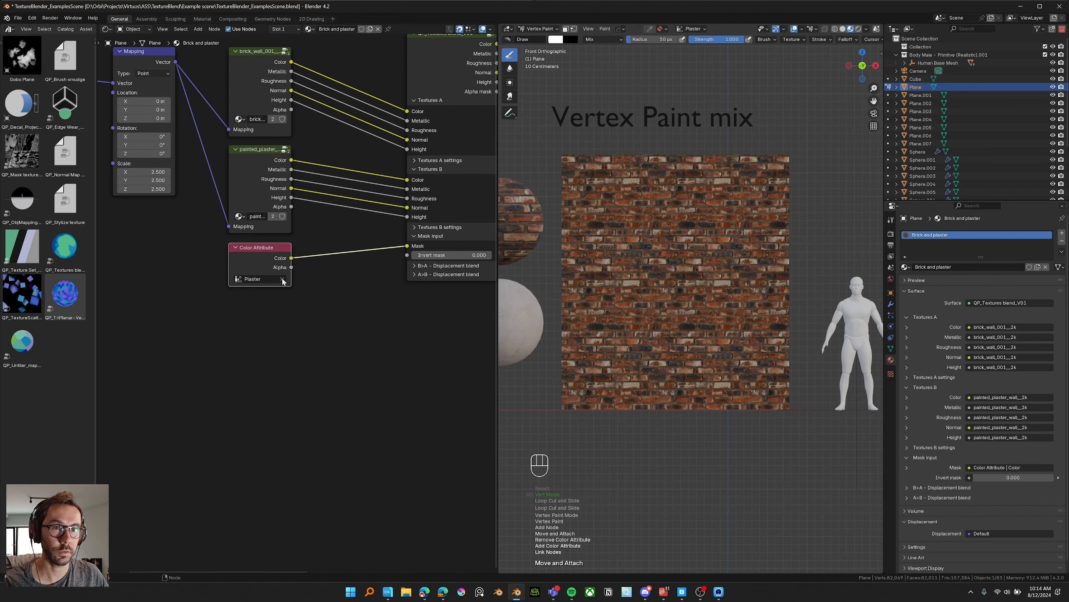
Step: Resize the brush and paint white strokes along the wall's lower band and upper edge to bring in the plaster
key("f")
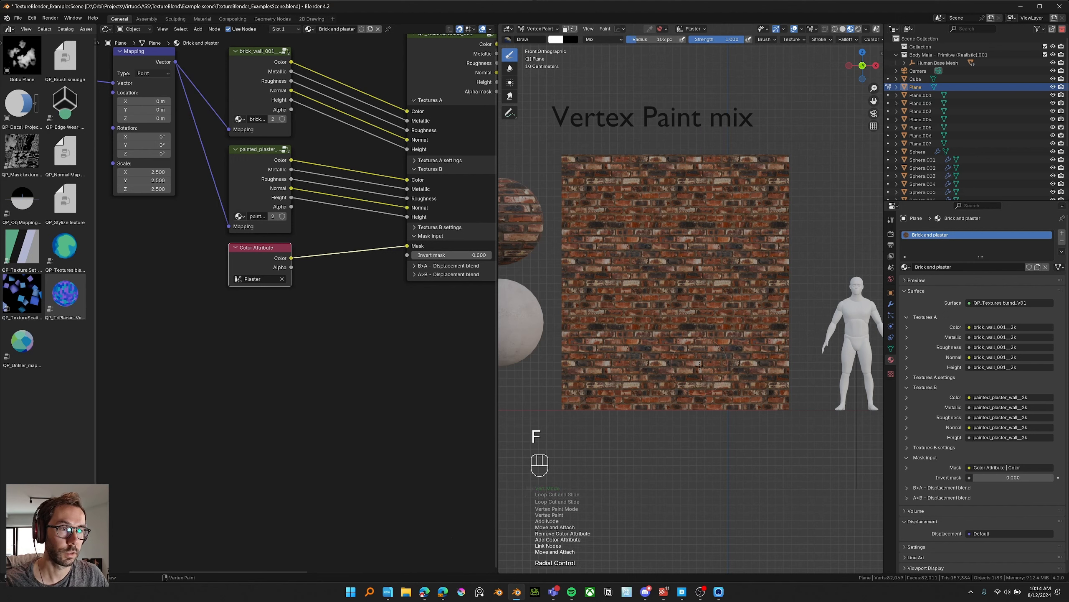
mouse_move(800, 394)
left_mouse_down()
mouse_move(619, 394)
mouse_move(573, 379)
mouse_move(816, 370)
mouse_move(557, 357)
left_mouse_up()
key("f")
left_click(800, 370)
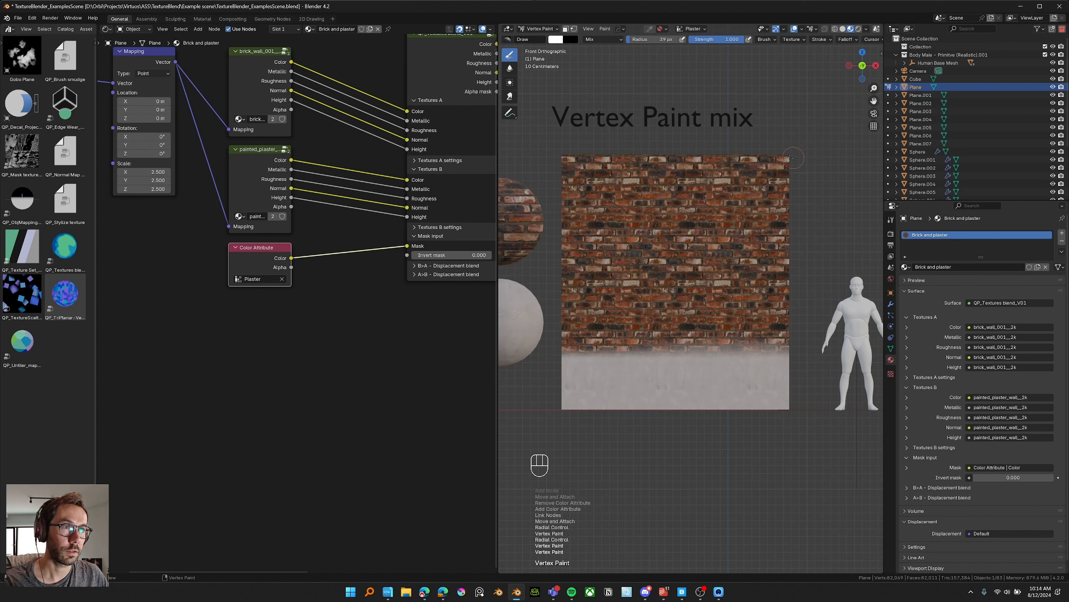
left_click_drag(790, 163, 560, 159)
key("ctrl+z")
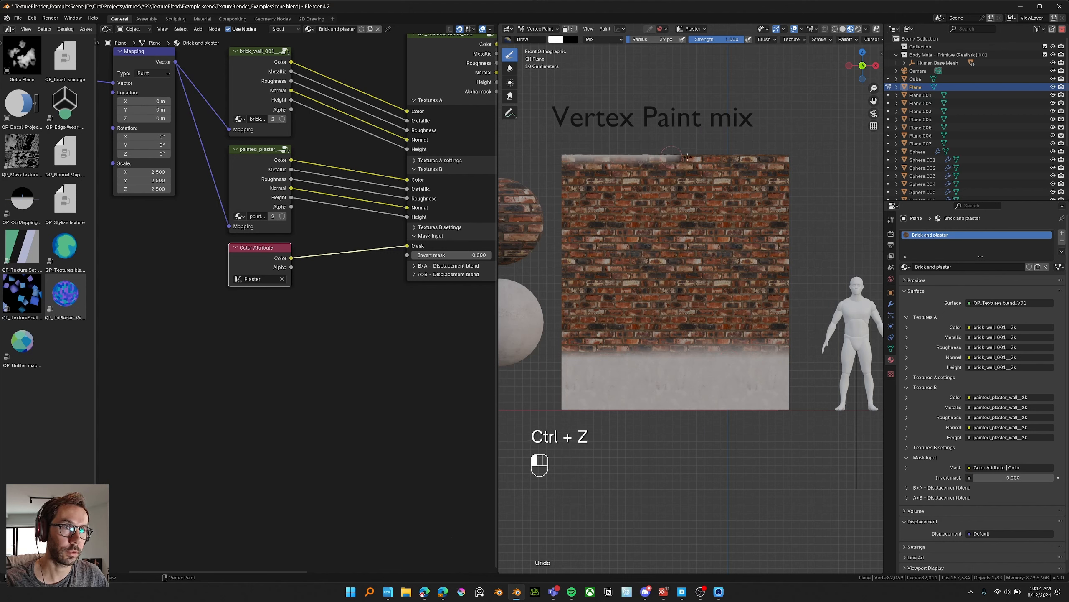
mouse_move(798, 163)
left_mouse_down()
mouse_move(550, 161)
mouse_move(623, 164)
left_mouse_up()
middle_click_drag(597, 177, 664, 206)
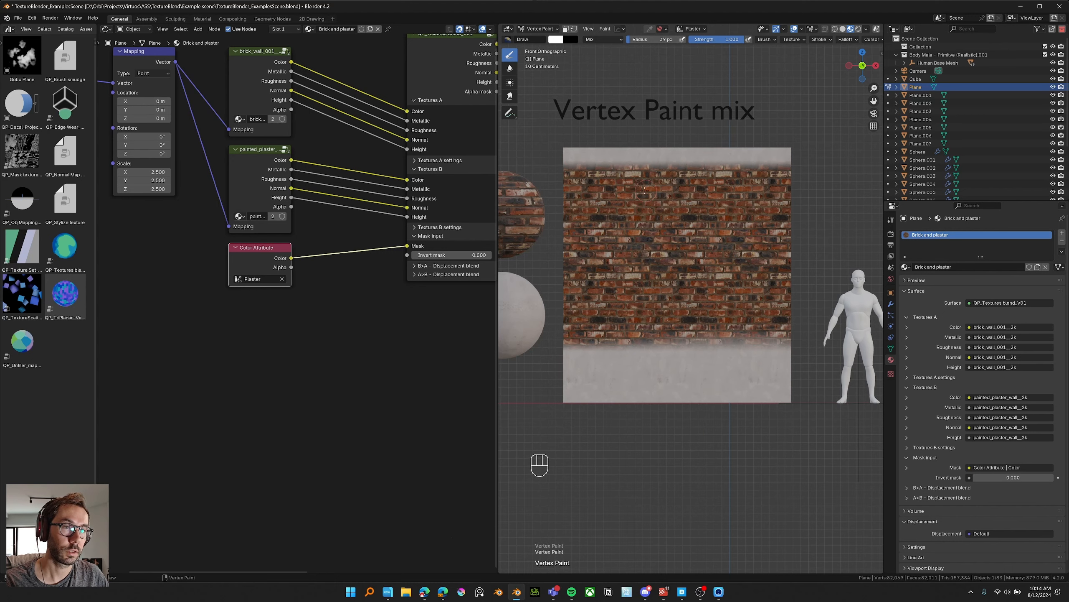
Step: Select the wall's lower rows of vertices in Edit Mode and fill them with white in Vertex Paint using vertex selection masking
key("Tab")
left_click(622, 184)
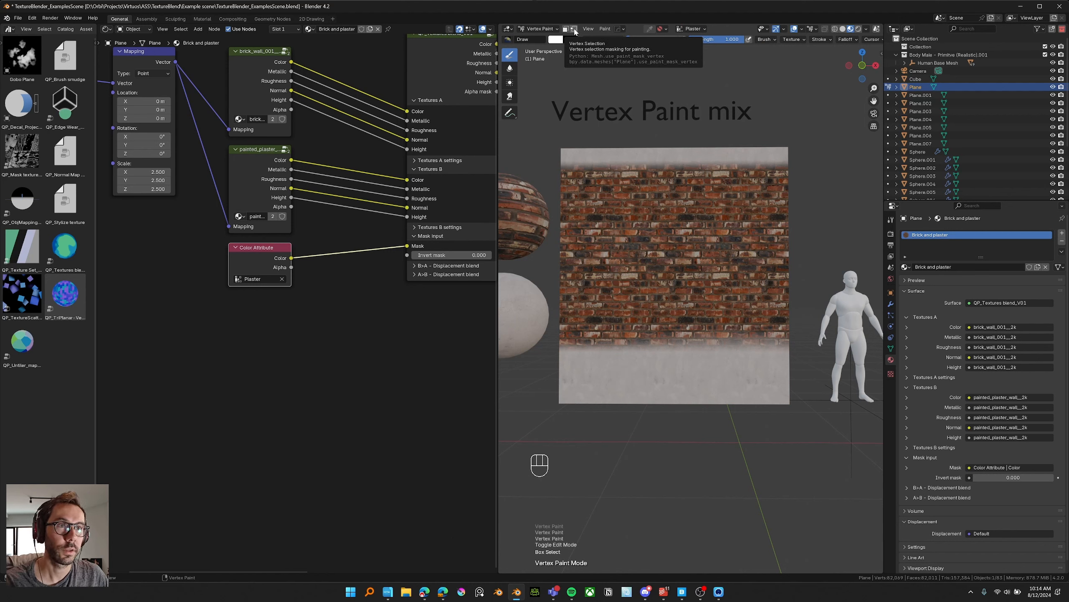
left_click(574, 30)
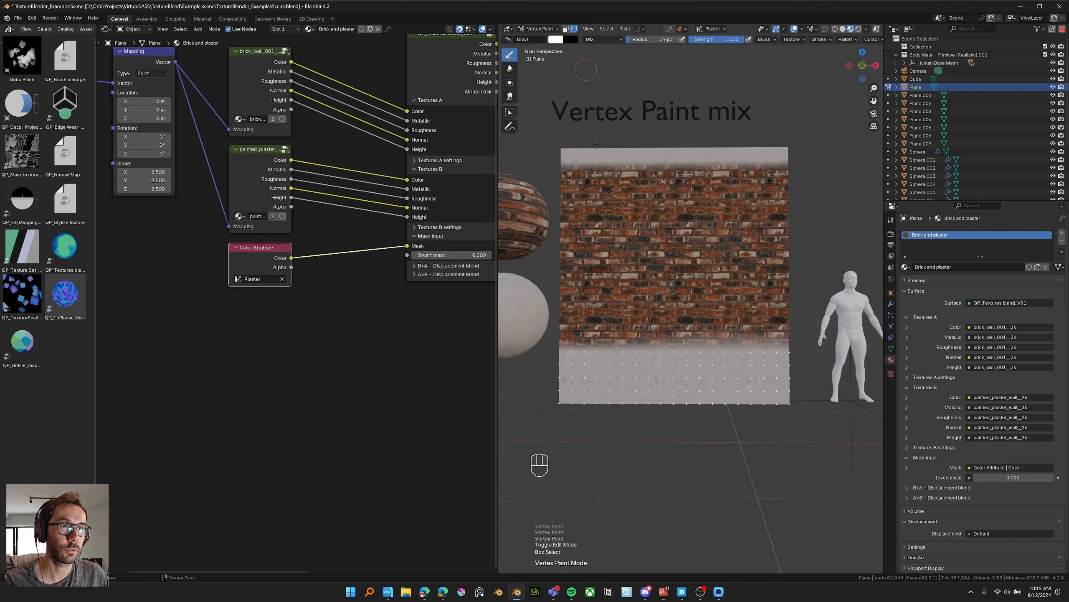
middle_click_drag(637, 356, 653, 348)
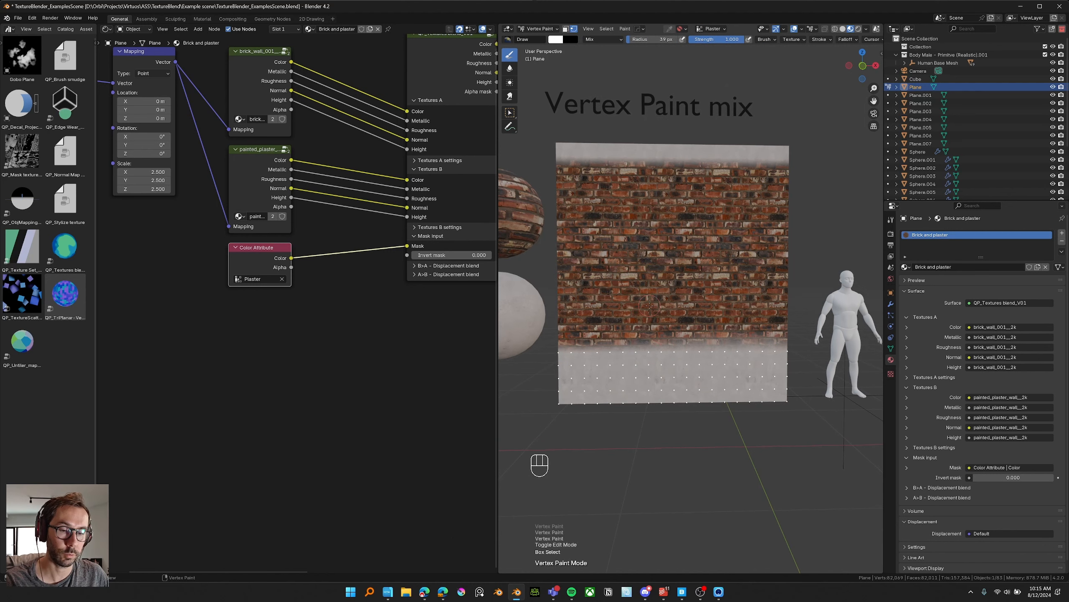
key("ctrl+x")
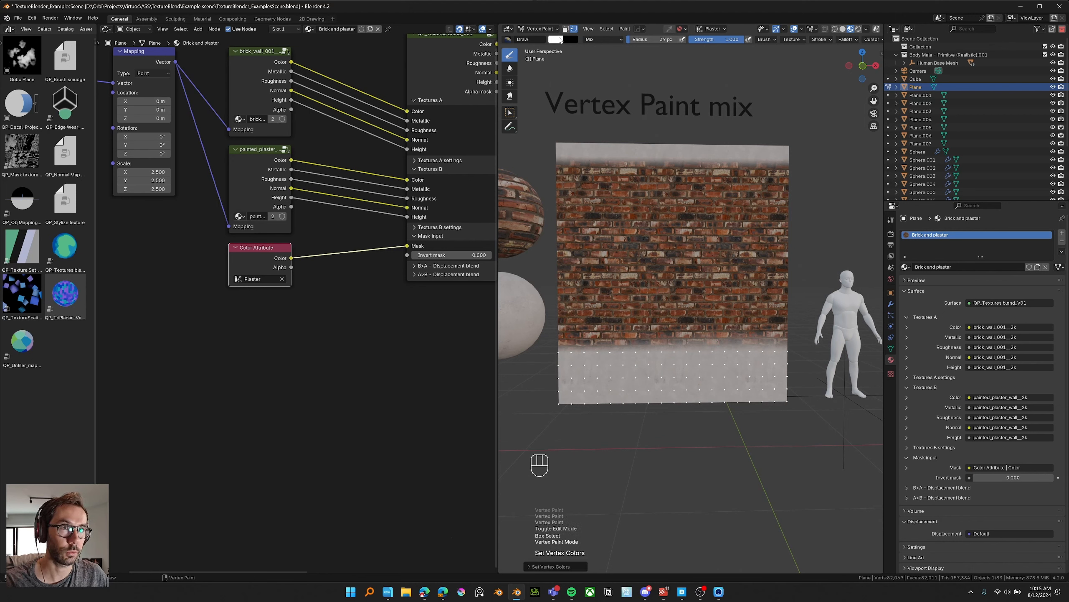
Step: Fill the masked lower vertices with black, refill them with white, and turn off vertex selection masking
key("x")
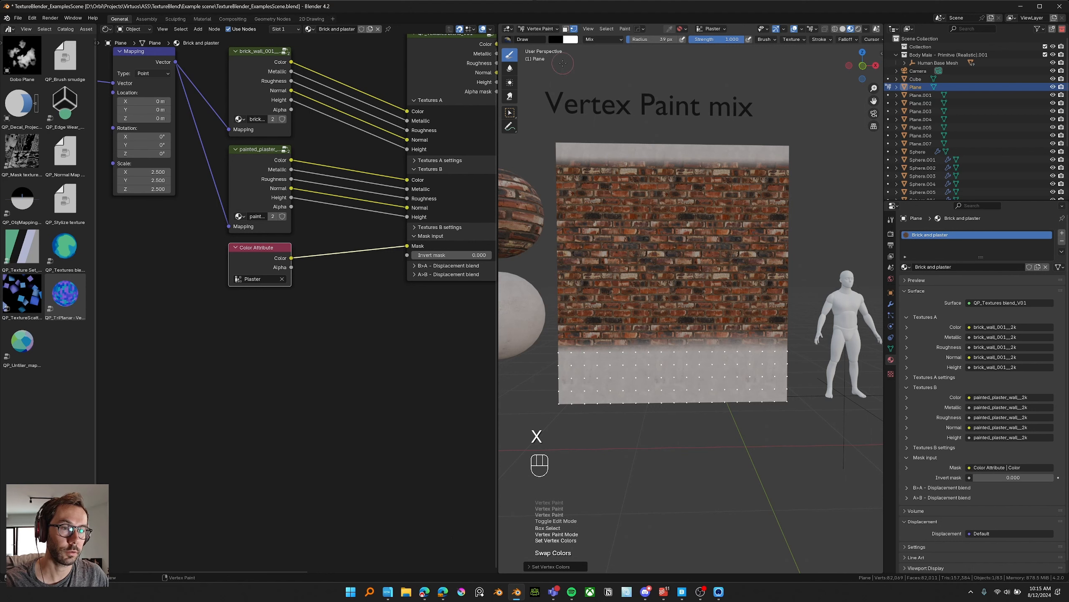
key("ctrl+x")
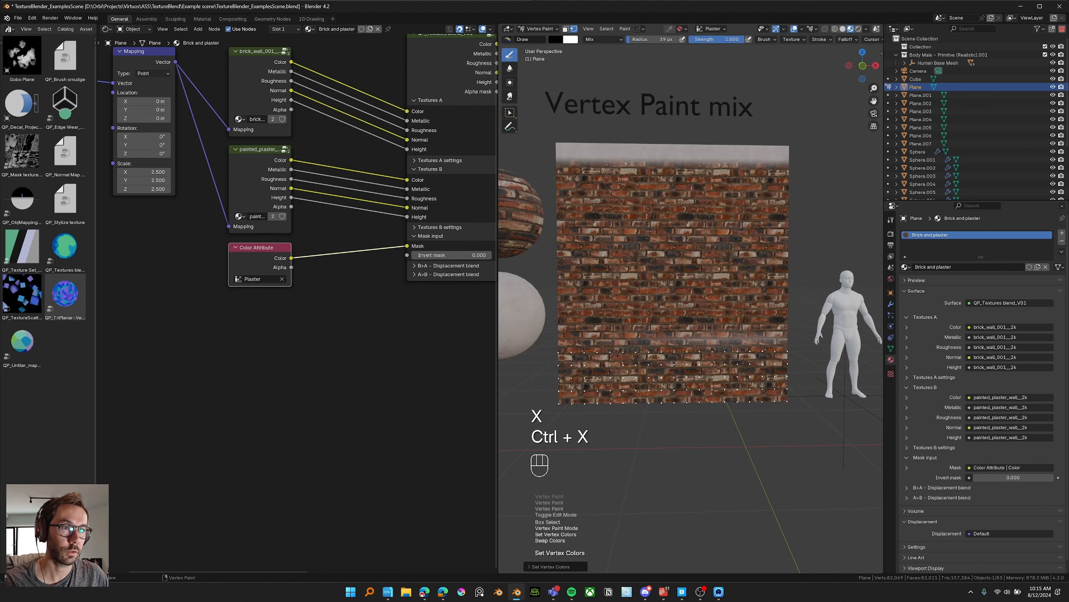
key("x")
key("ctrl+x")
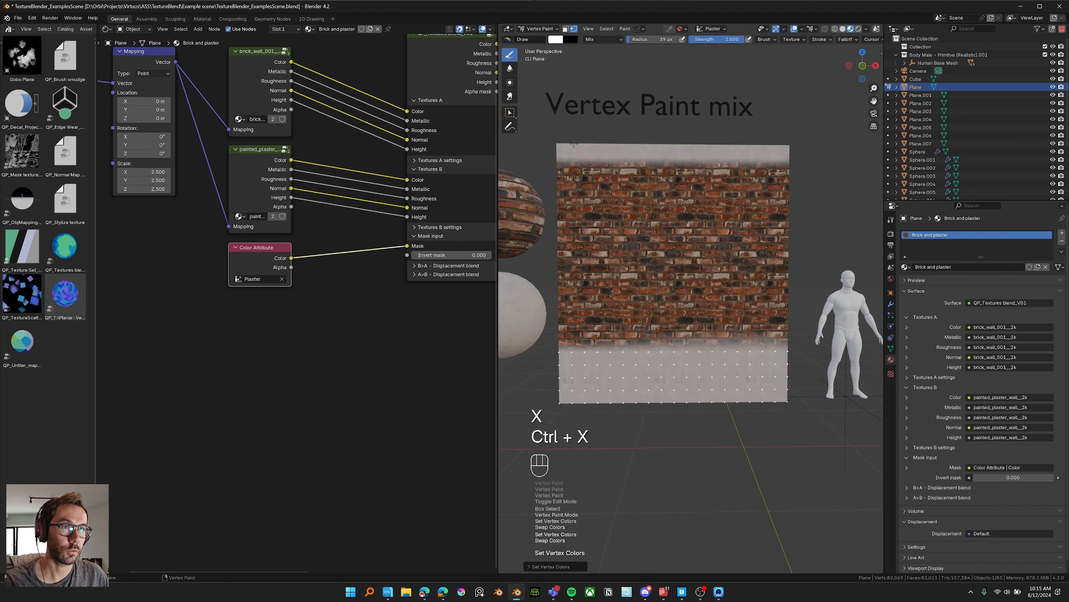
key("Tab")
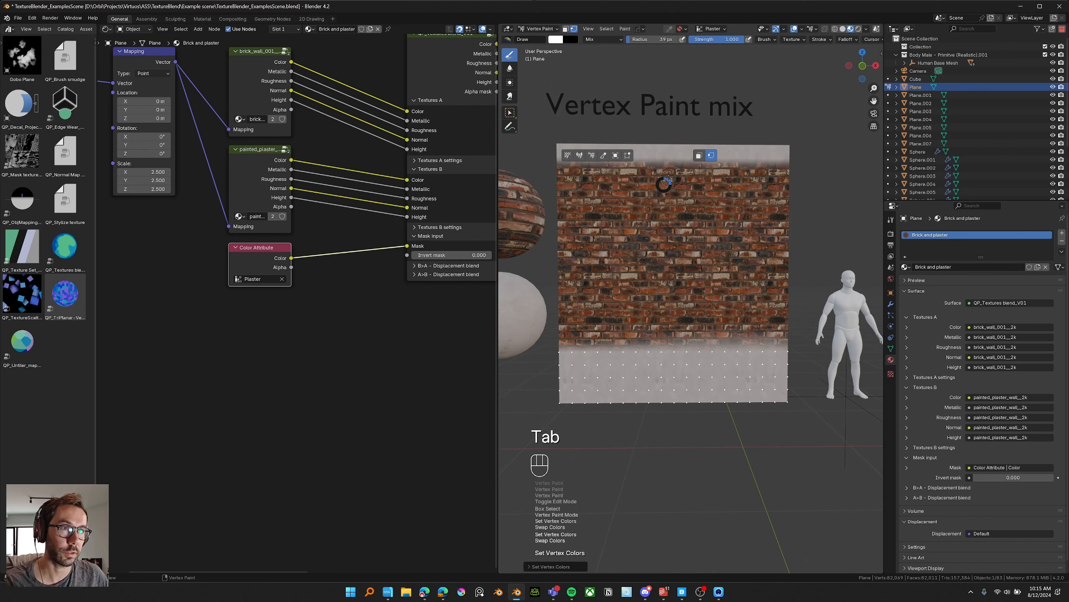
key("Tab")
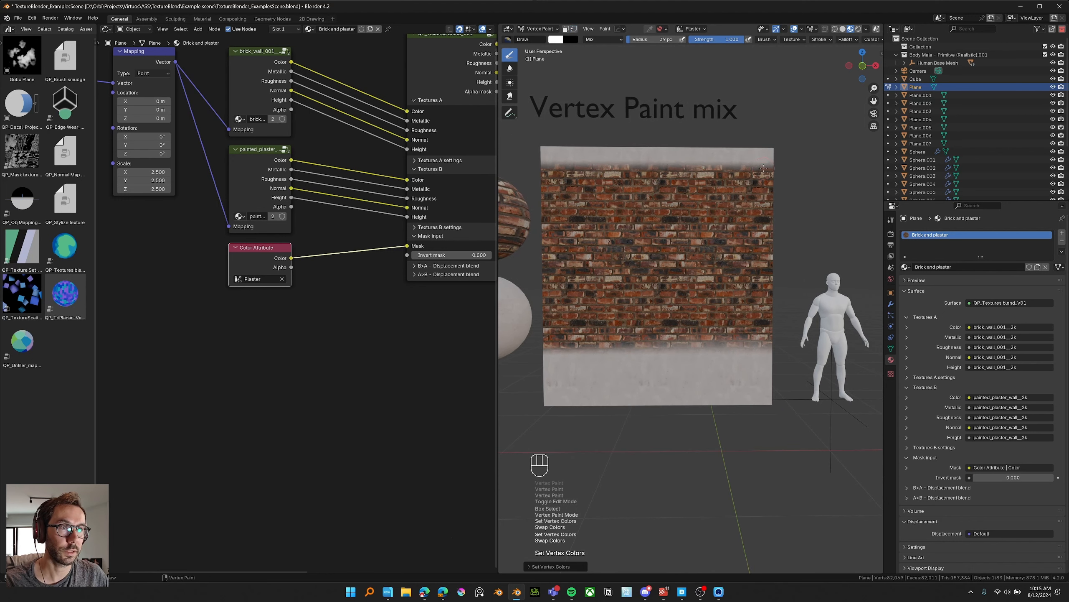
Step: Try a freehand white stroke diagonally across the brick area
middle_click_drag(762, 169, 759, 164, "shift")
middle_click_drag(758, 164, 755, 164)
mouse_move(759, 163)
left_mouse_down()
mouse_move(711, 250)
mouse_move(641, 248)
left_mouse_up()
key("ctrl+z")
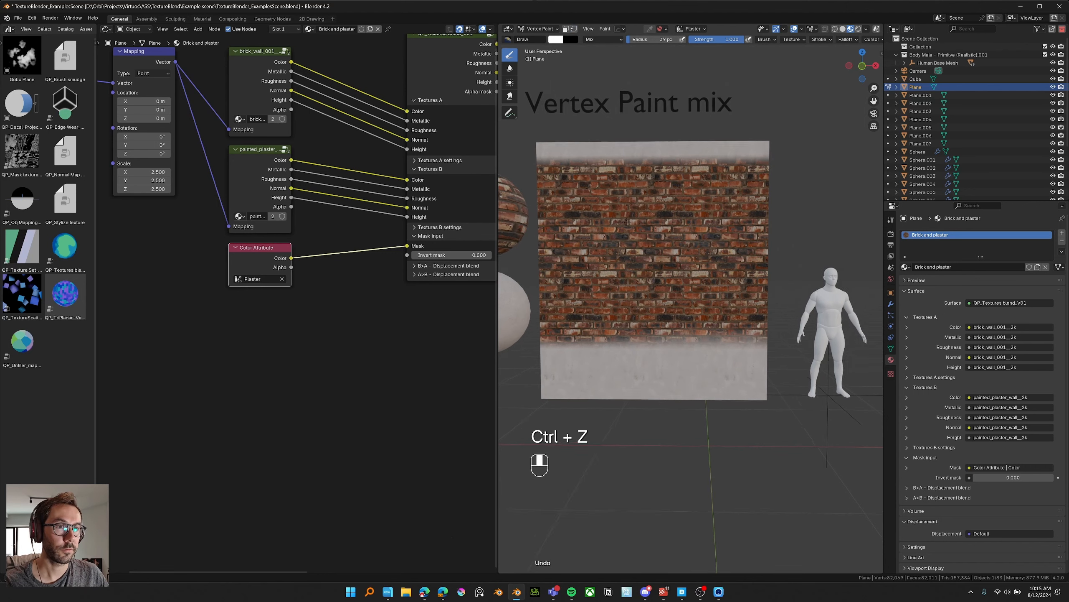
Step: Return to Object Mode and set the wall material's surface displacement method to Displacement Only
mouse_move(627, 221)
middle_mouse_down()
mouse_move(659, 224)
mouse_move(656, 257)
mouse_move(691, 238)
middle_mouse_up()
key("Tab")
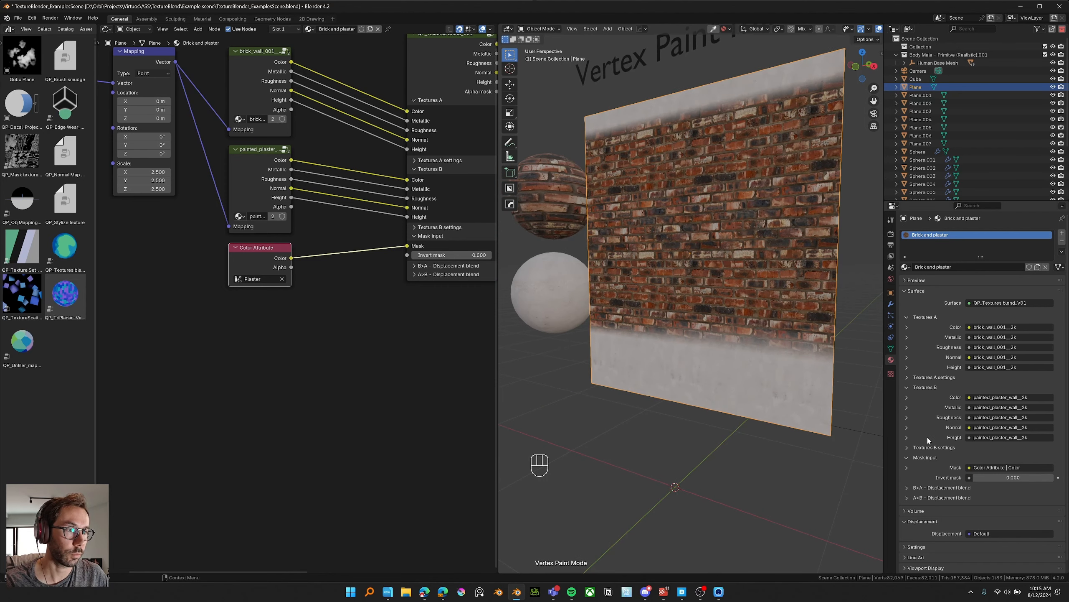
scroll(928, 447, "down", 1)
left_click(911, 536)
scroll(918, 534, "down", 6)
left_click(999, 514)
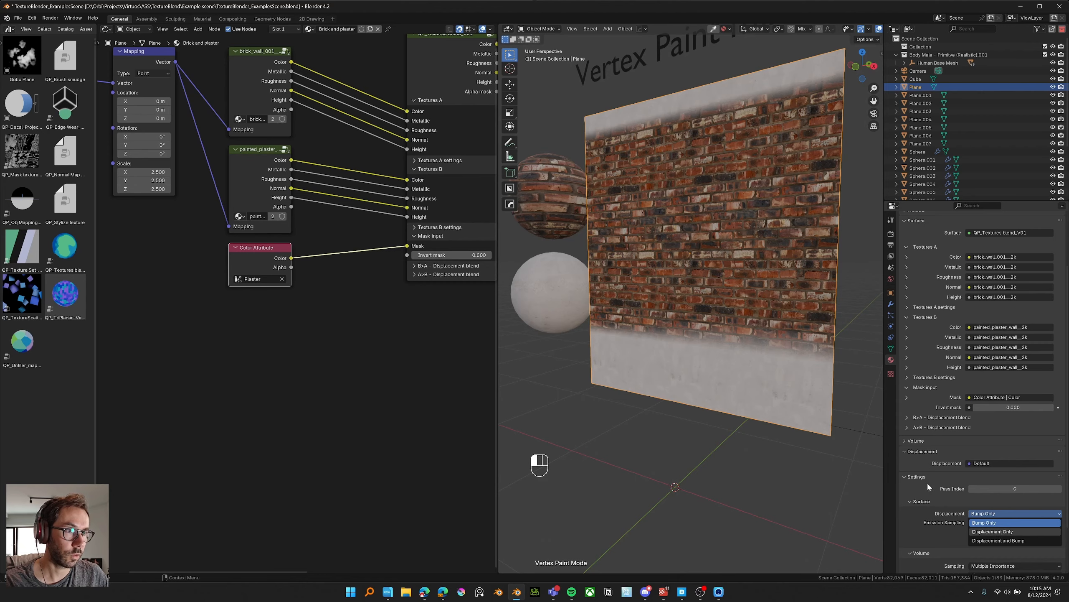
left_click(993, 532)
Step: Link the QP_Textures blend outputs to the Principled BSDF using QP_Tools Link Node Groups, connect the BSDF to the Material Output, and arrange the nodes
middle_click_drag(699, 384, 760, 365)
scroll(709, 371, "up", 2)
scroll(710, 371, "down", 3)
middle_click_drag(475, 236, 210, 288)
scroll(250, 289, "down", 1)
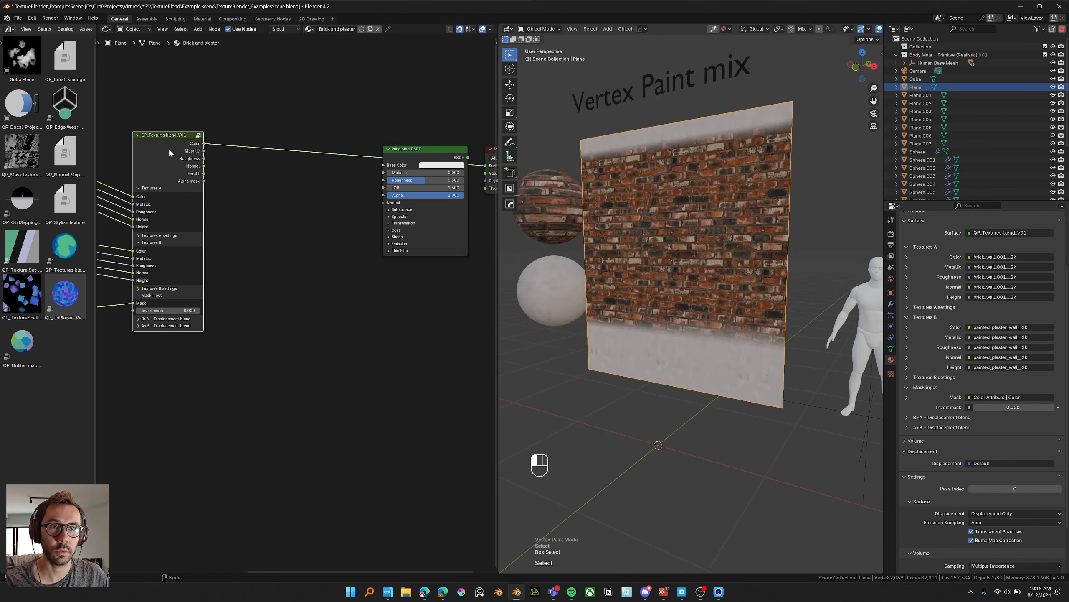
left_click_drag(412, 159, 407, 207)
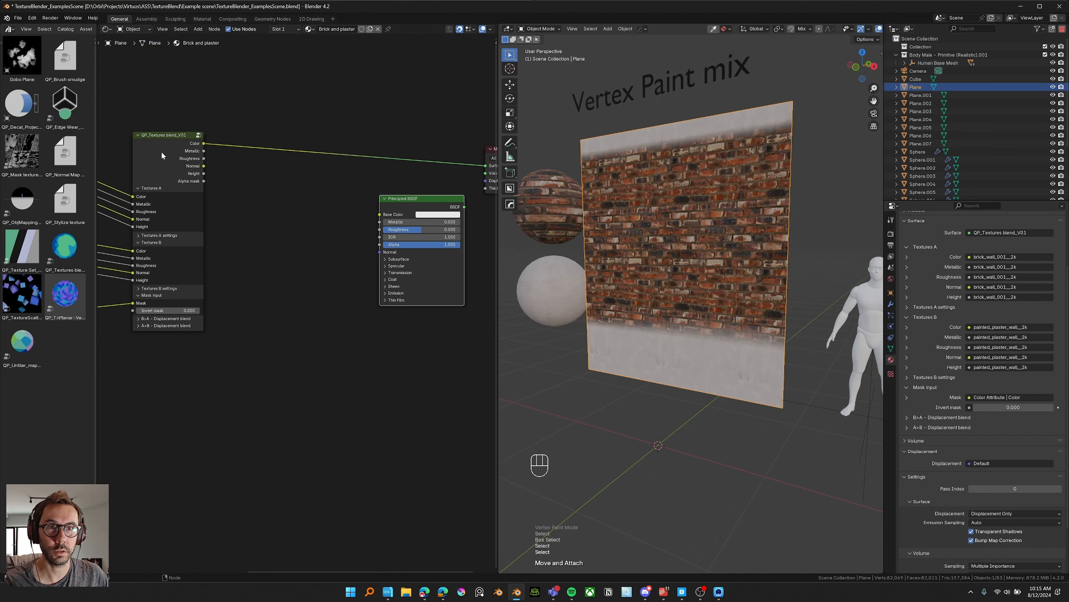
left_click(163, 156)
left_click(398, 205, "shift")
right_click(399, 205)
mouse_move(399, 205)
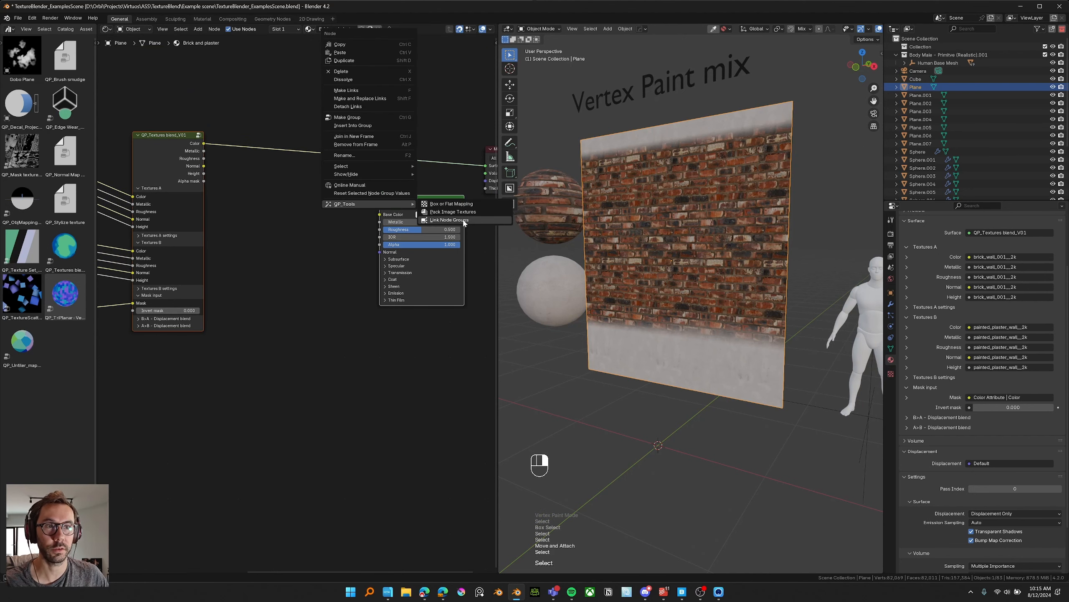
left_click(464, 220)
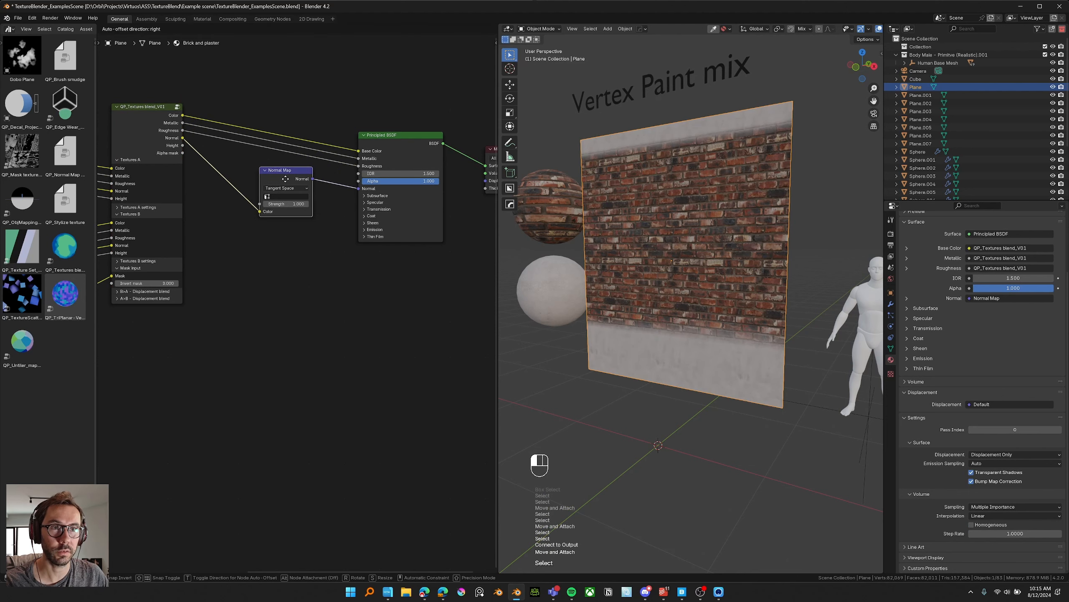
left_click(285, 178)
Step: Add a Displacement node that takes the blend group's Height and feeds the Material Output's Displacement input
key("shift+a")
type("disc")
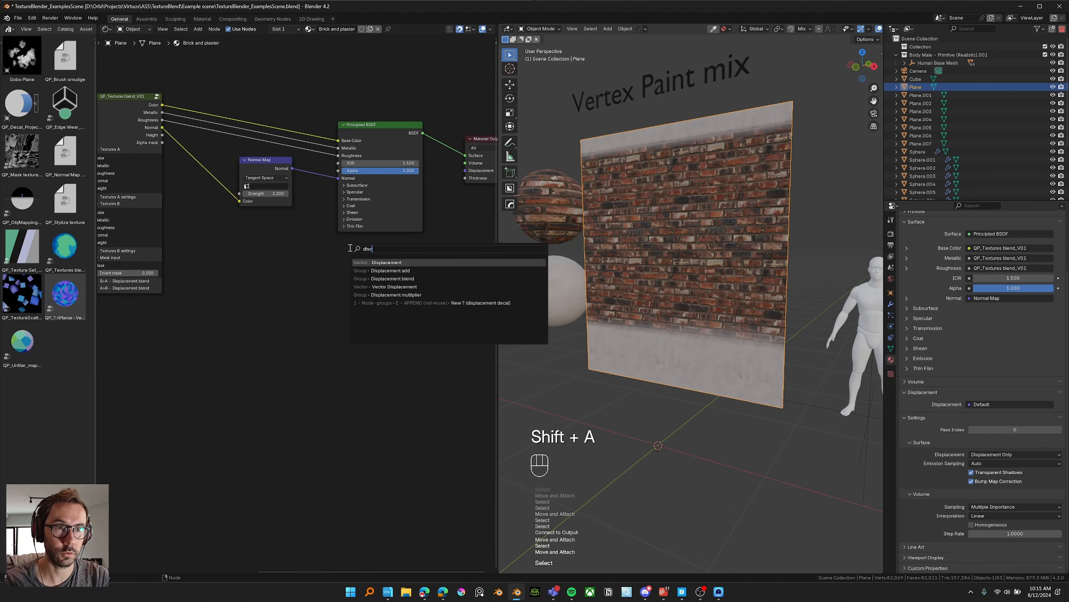
key("Return")
left_click(349, 246)
left_click_drag(162, 134, 347, 280)
left_click_drag(402, 260, 465, 170)
middle_click_drag(569, 234, 674, 291)
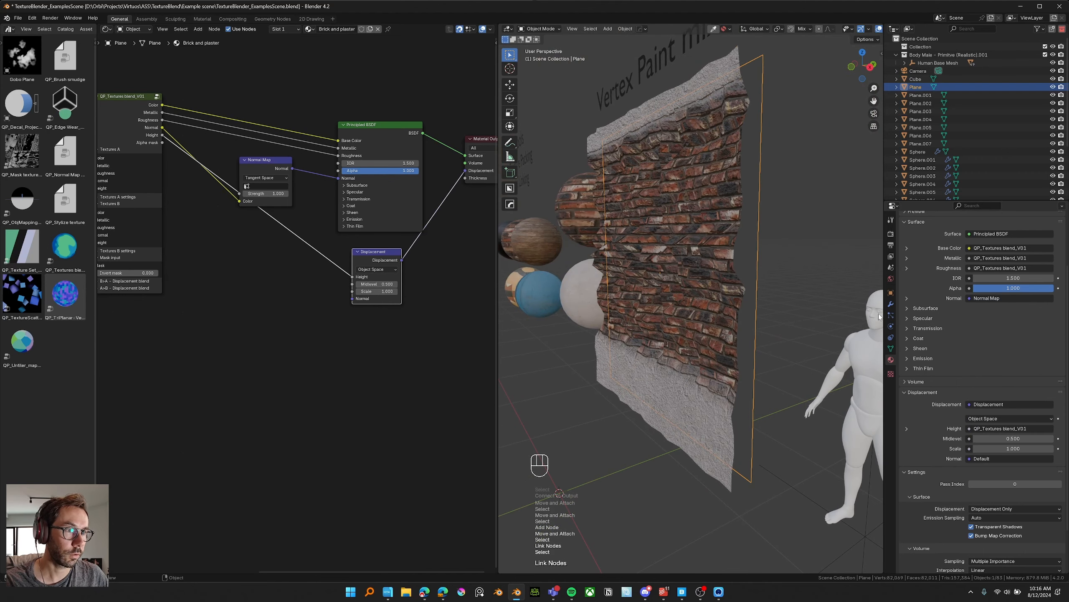
Step: Add a Subdivision Surface modifier with 3 viewport levels to the wall plane and apply the plane's object transform
middle_click_drag(828, 266, 650, 180)
left_click(891, 305)
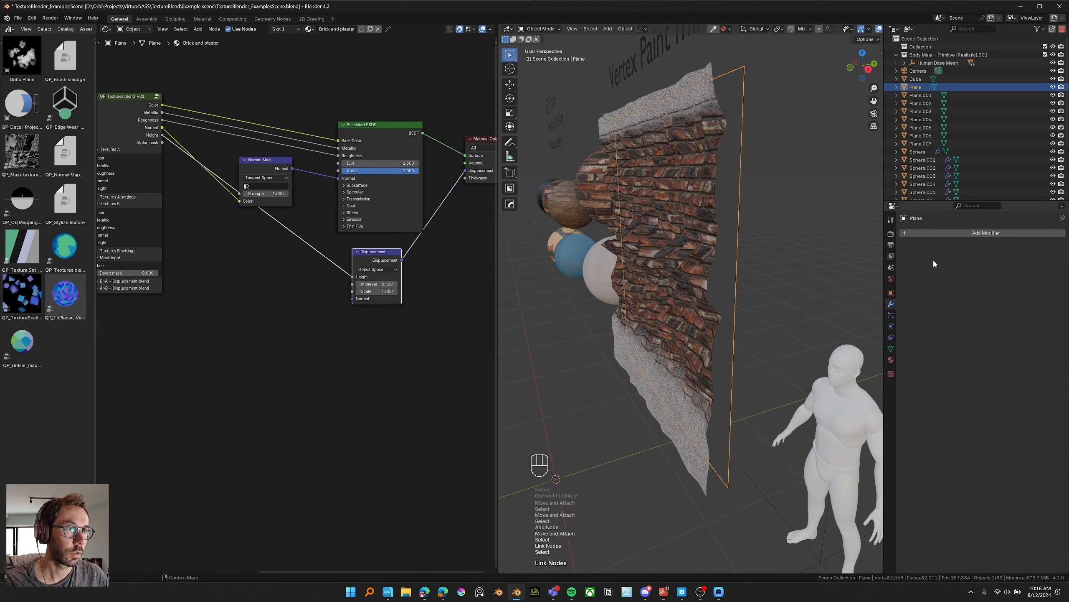
left_click(955, 232)
type("sub")
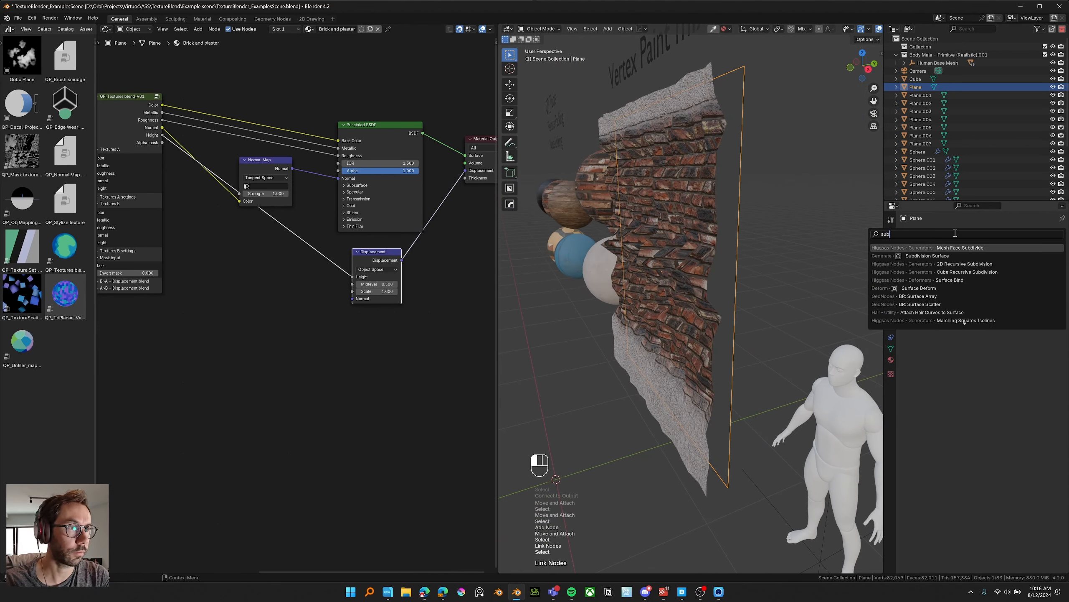
key("Down")
key("Return")
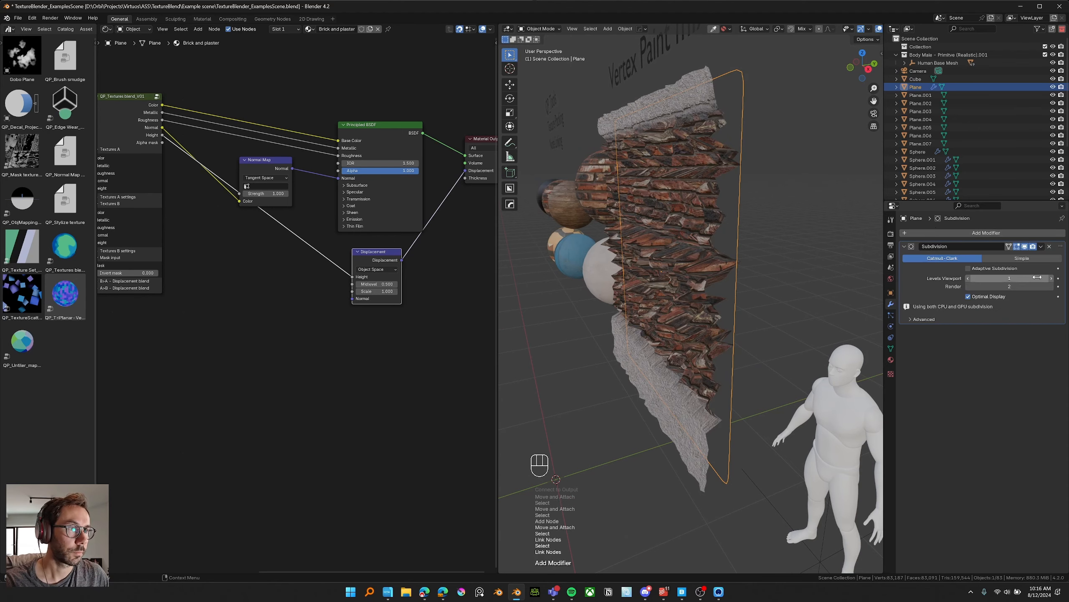
left_click(1052, 279)
left_click(1052, 278)
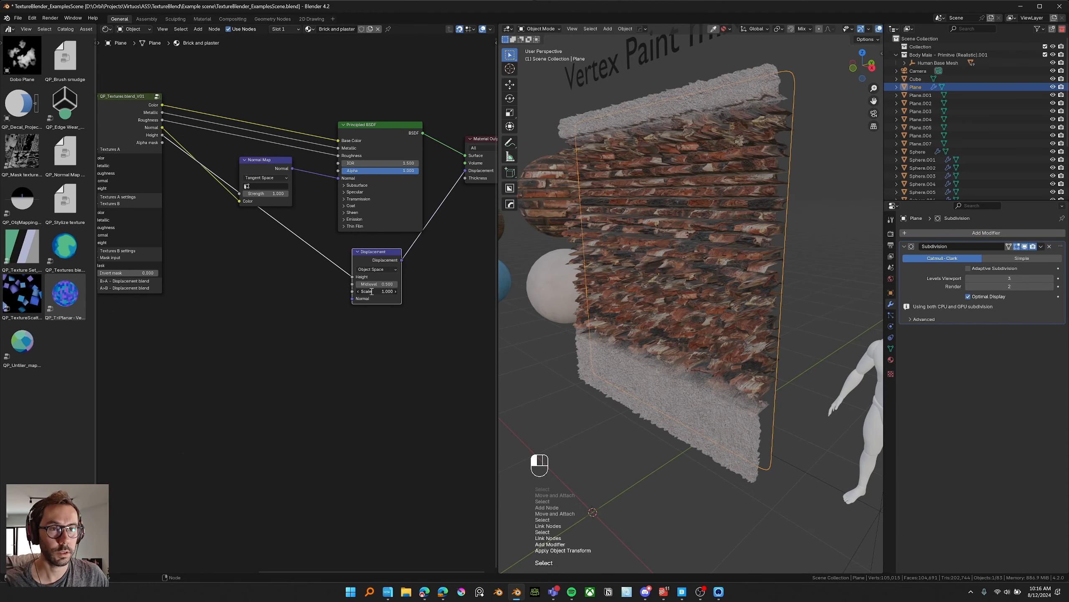
Step: Set the Displacement node's Scale to 0.5
left_click(371, 291)
key("BackSpace")
type("0.5")
key("Return")
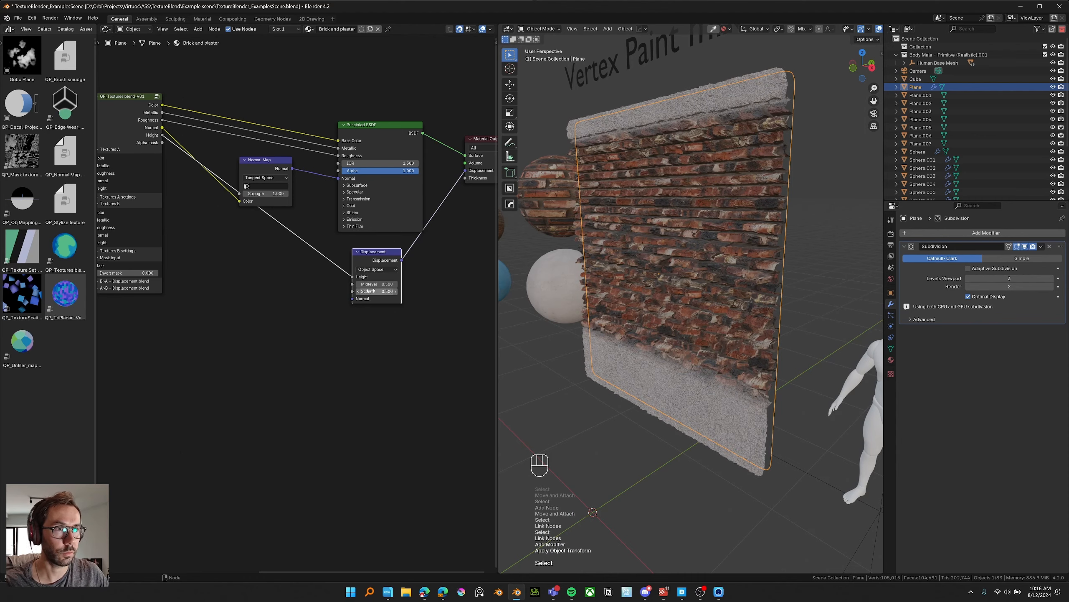
Step: Examine the displaced brick surface and its transition into the plaster from several angles
middle_click_drag(610, 236, 705, 228)
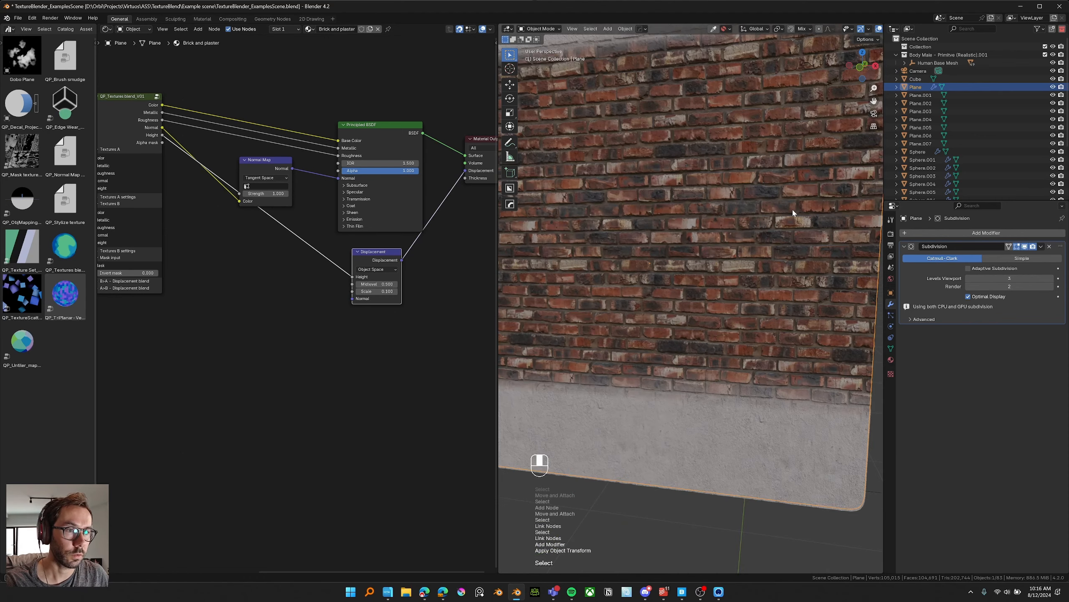
scroll(746, 228, "down", 3)
middle_click_drag(746, 227, 718, 259)
scroll(721, 254, "up", 3)
scroll(712, 282, "down", 3)
scroll(712, 282, "up", 6)
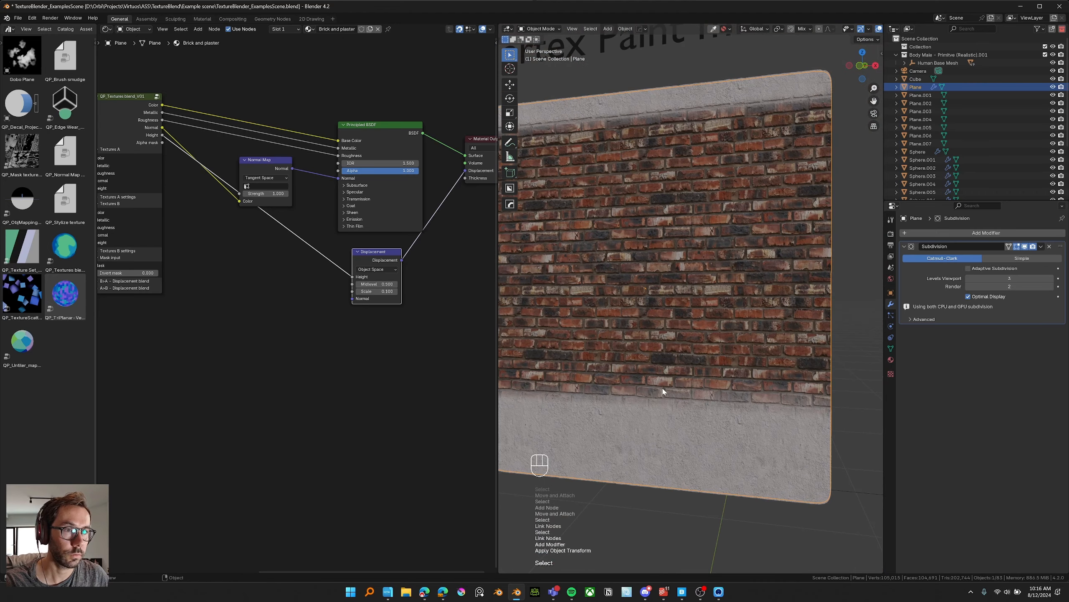
middle_click_drag(645, 327, 734, 265)
scroll(692, 264, "up", 3)
Step: Insert a Color Ramp between the Color Attribute and the blend's Mask input, and narrow its black-to-white transition with the white stop at 0.785
middle_click_drag(162, 318, 442, 311)
scroll(327, 315, "down", 1)
scroll(721, 322, "down", 4)
middle_click_drag(724, 299, 719, 322, "shift")
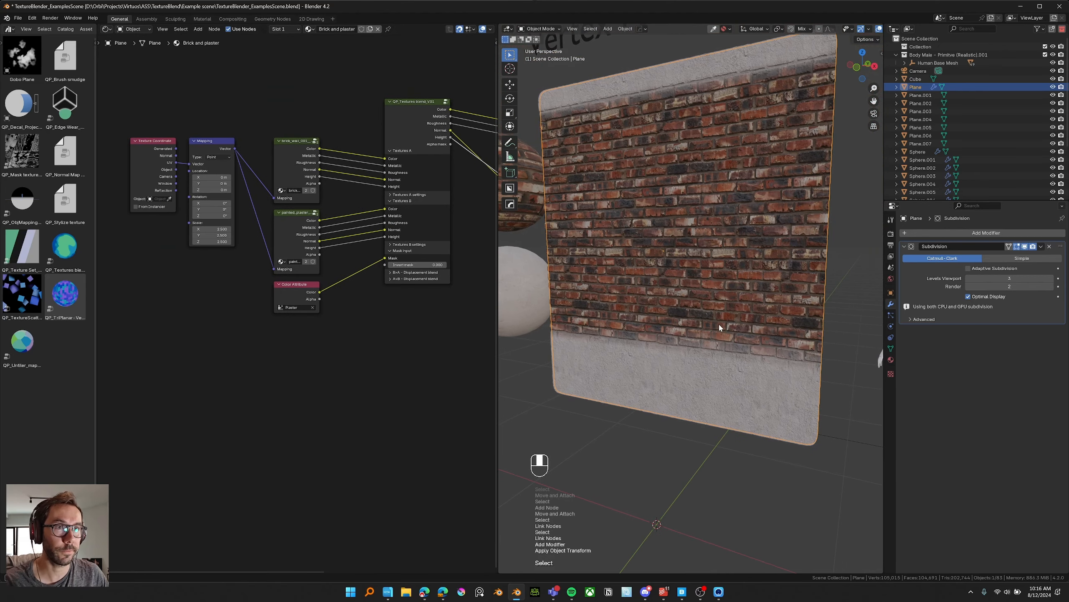
scroll(367, 373, "up", 2)
key("shift+a")
mouse_move(358, 343)
type("ramp")
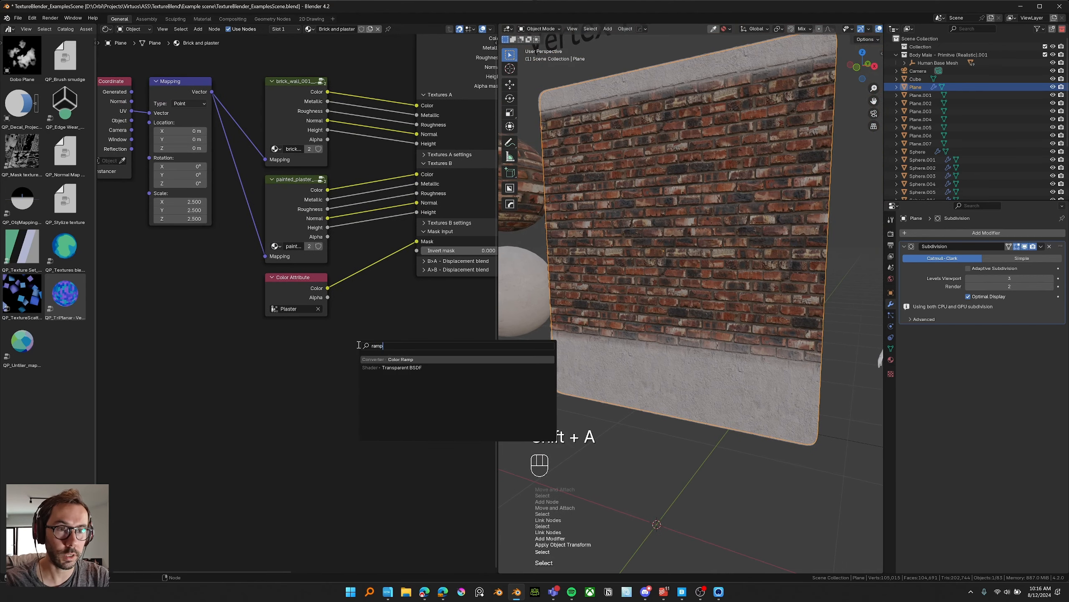
key("Return")
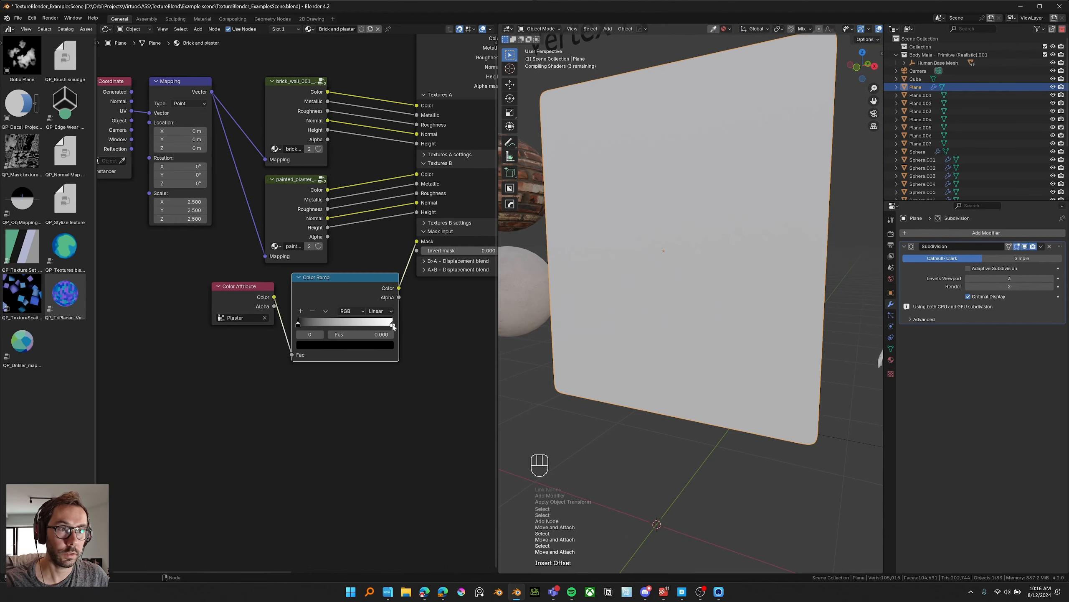
mouse_move(392, 327)
left_mouse_down()
mouse_move(313, 326)
mouse_move(384, 328)
left_mouse_up()
mouse_move(372, 326)
left_mouse_down()
mouse_move(357, 326)
mouse_move(374, 327)
left_mouse_up()
Step: Check the wall's mesh in Edit Mode and switch its Subdivision modifier to Simple
mouse_move(718, 300)
middle_mouse_down()
mouse_move(677, 295)
mouse_move(687, 289)
mouse_move(711, 304)
middle_mouse_up()
key("Tab")
left_click(651, 306)
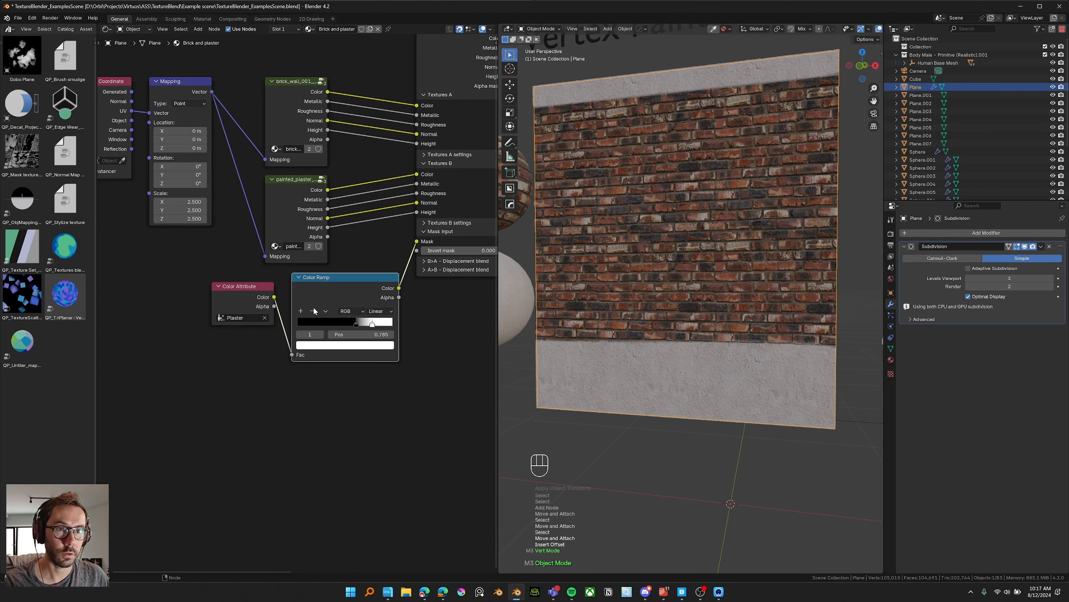
Step: Replace the Color Ramp with a QP_Mask texture Break up node between the Color Attribute and the blend's Mask input, using its Concrete output
left_click(313, 356)
key("ctrl+x")
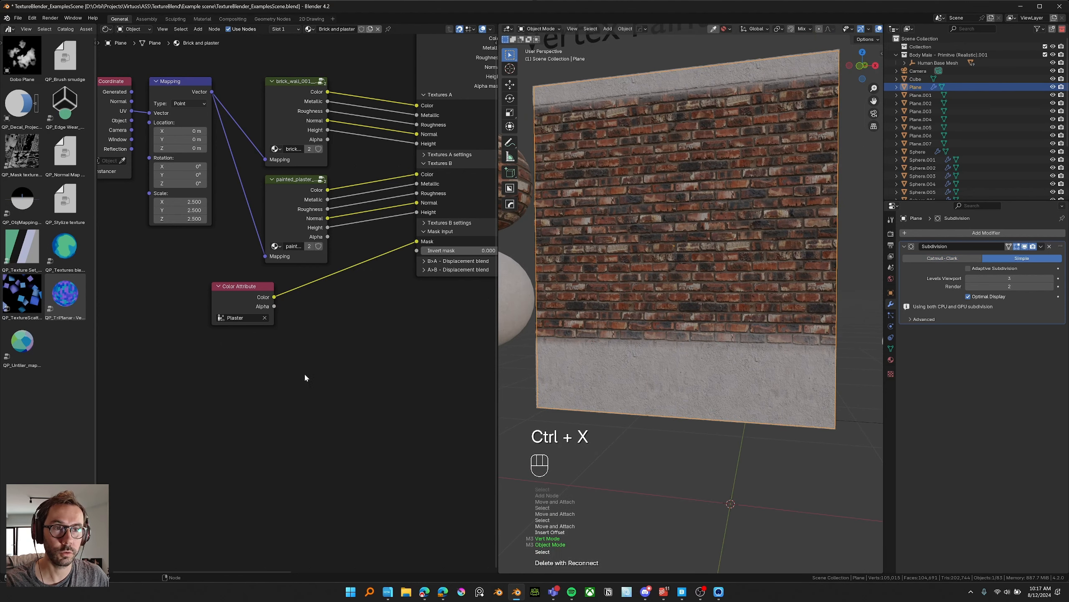
key("shift+a")
type("mask")
key("Return")
left_click(345, 336)
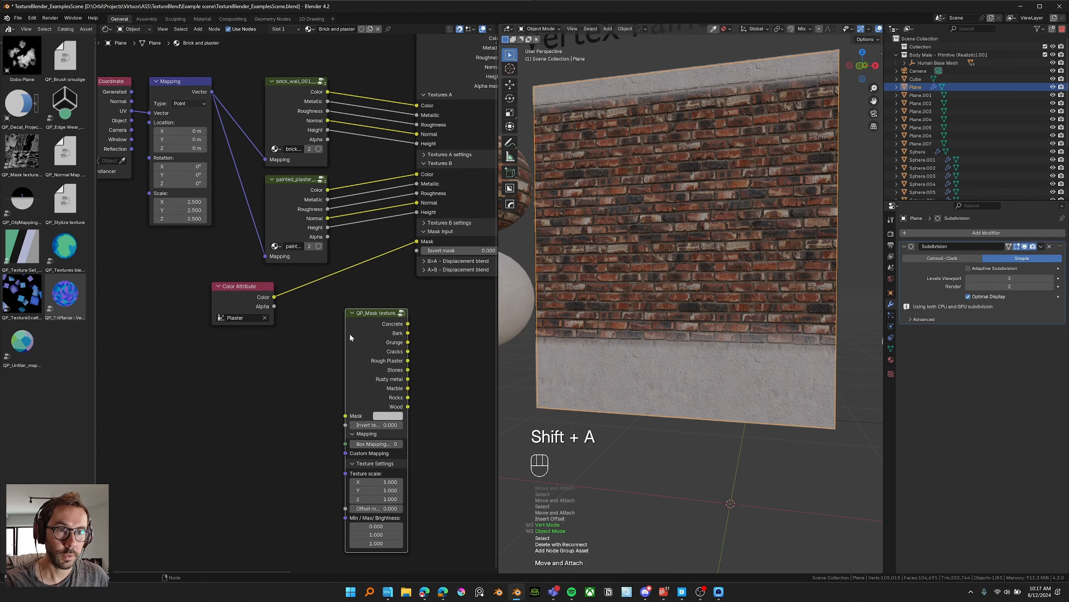
left_click_drag(344, 336, 336, 296)
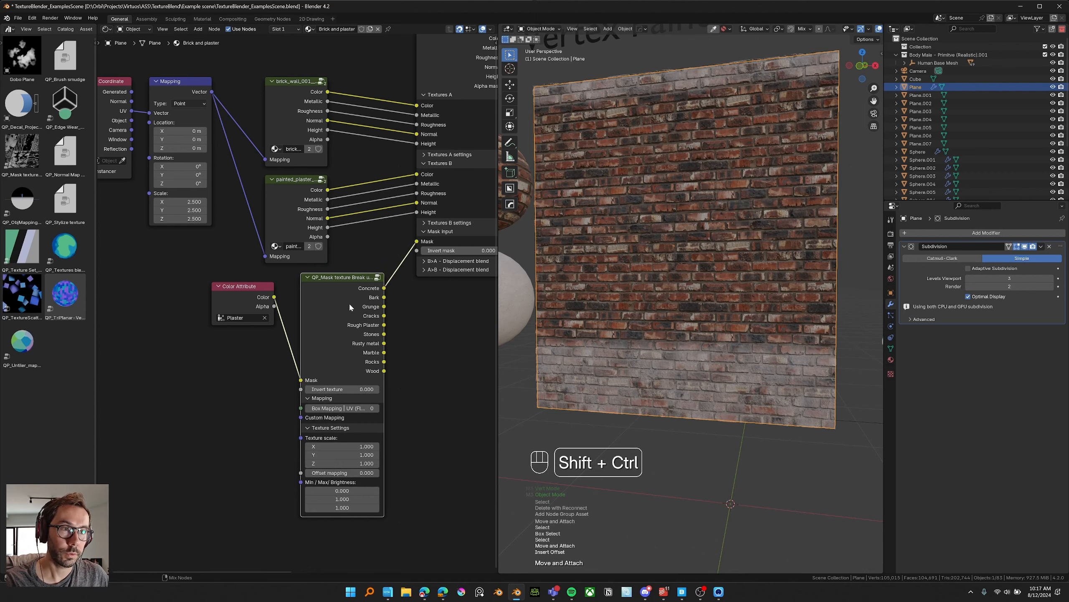
Step: Preview the break-up node's Concrete mask on the wall and mute the node to compare it with the plain painted mask
left_click(349, 302, "ctrl+shift")
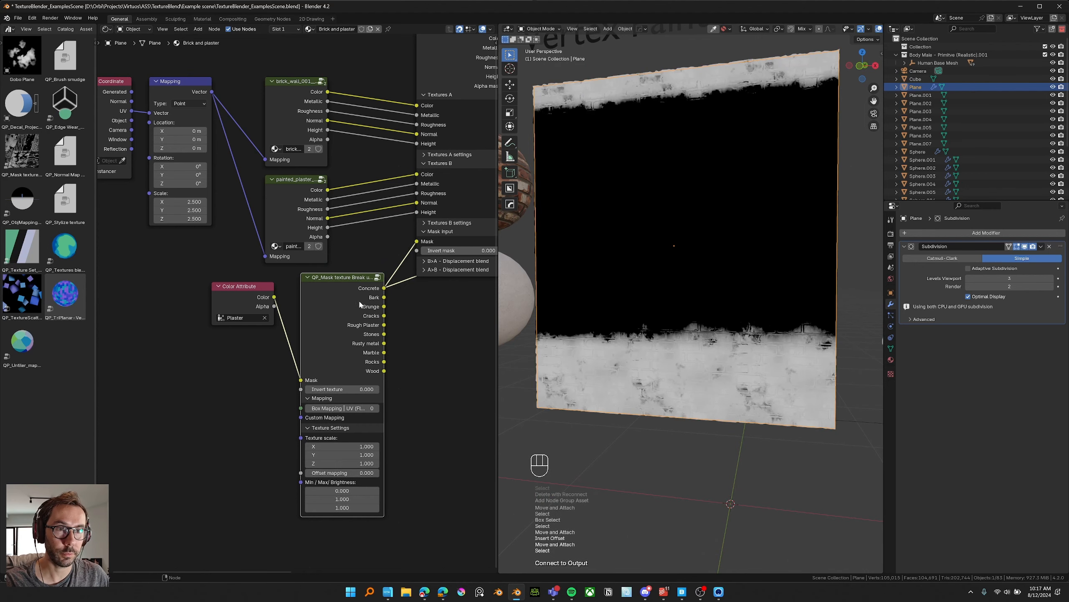
left_click_drag(362, 303, 366, 302)
middle_click_drag(761, 358, 741, 301)
scroll(741, 302, "up", 1)
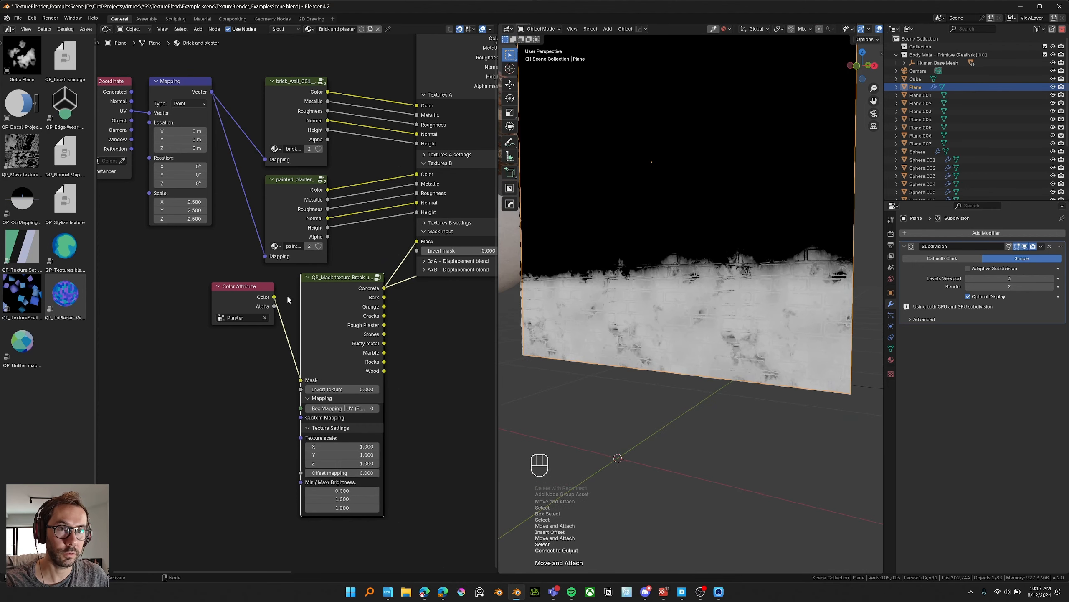
left_click(319, 309)
key("m")
middle_click_drag(324, 313, 323, 316)
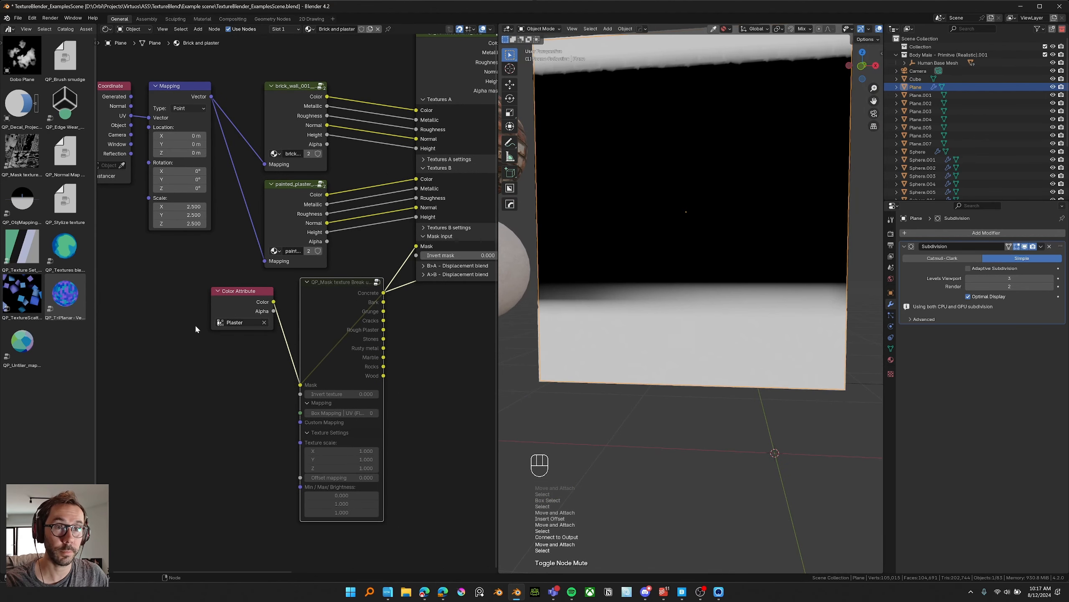
Step: Vertex-paint white across the wall's full width along the upper edge of the lower plaster band, and return to Object Mode
middle_click_drag(651, 306, 624, 281)
key("Tab")
left_click(555, 259)
left_click_drag(677, 300, 509, 307)
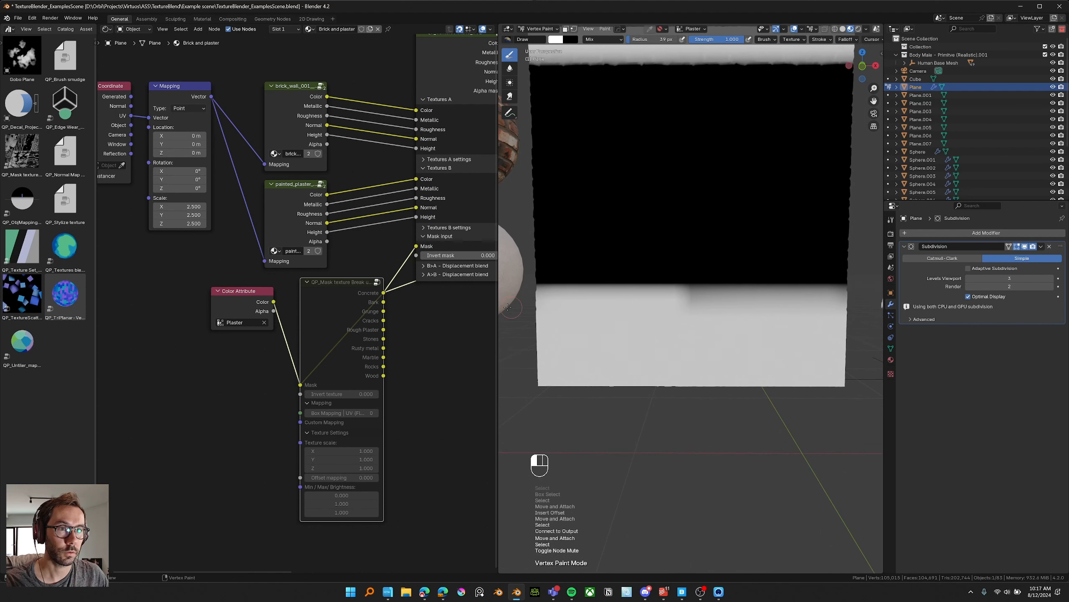
left_click_drag(709, 302, 860, 301)
middle_click_drag(639, 276, 636, 283, "shift")
key("Tab")
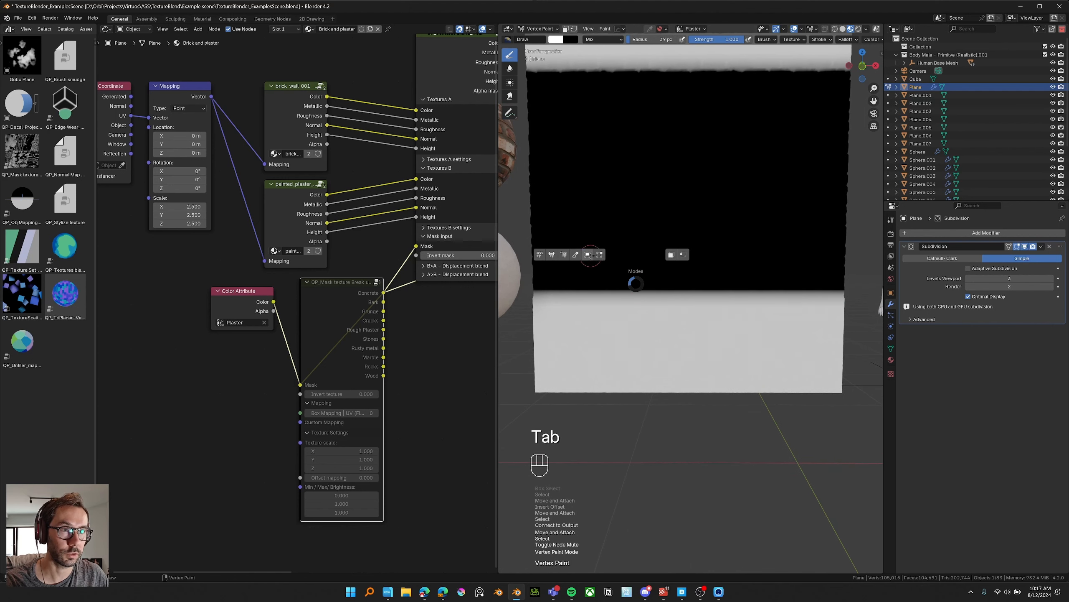
left_click(589, 254)
Step: Unmute the break-up node and set its Brightness to 3.4 and Min to -0.1
key("m")
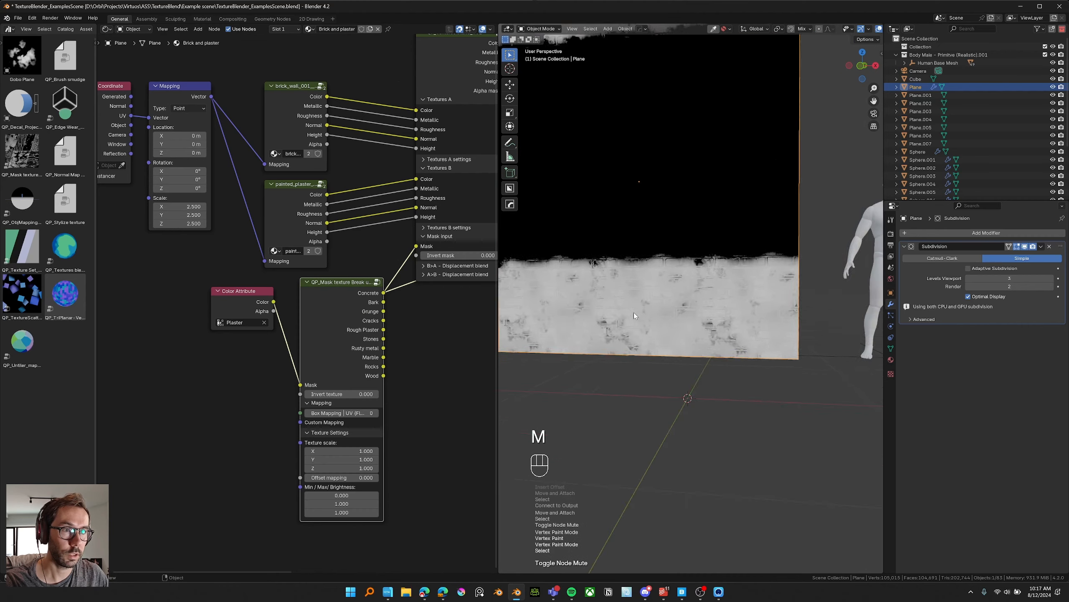
scroll(634, 315, "up", 2)
middle_click_drag(635, 314, 724, 285)
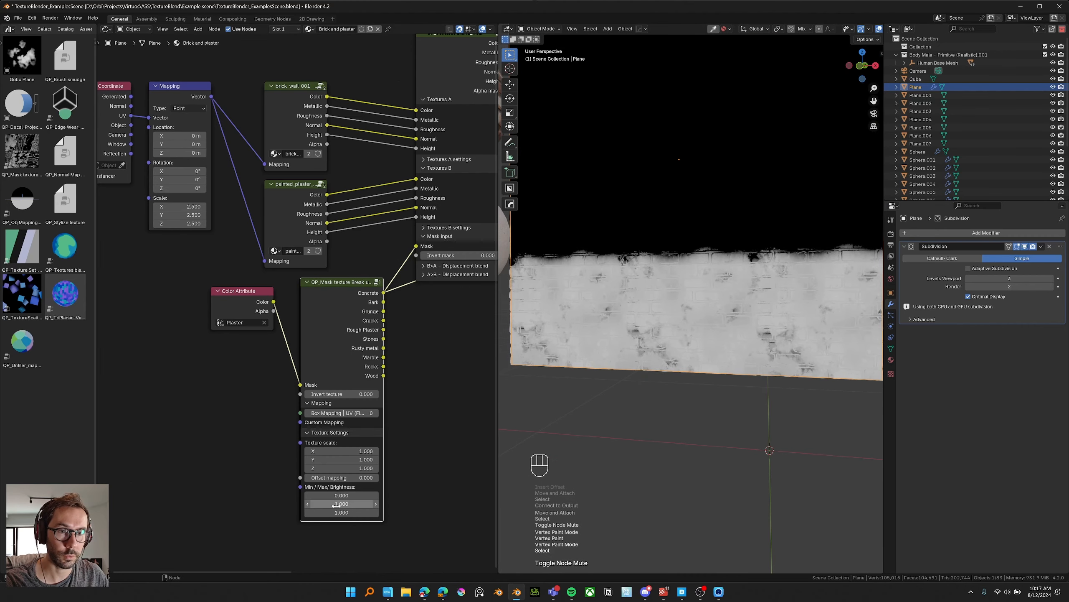
left_click_drag(341, 512, 362, 512)
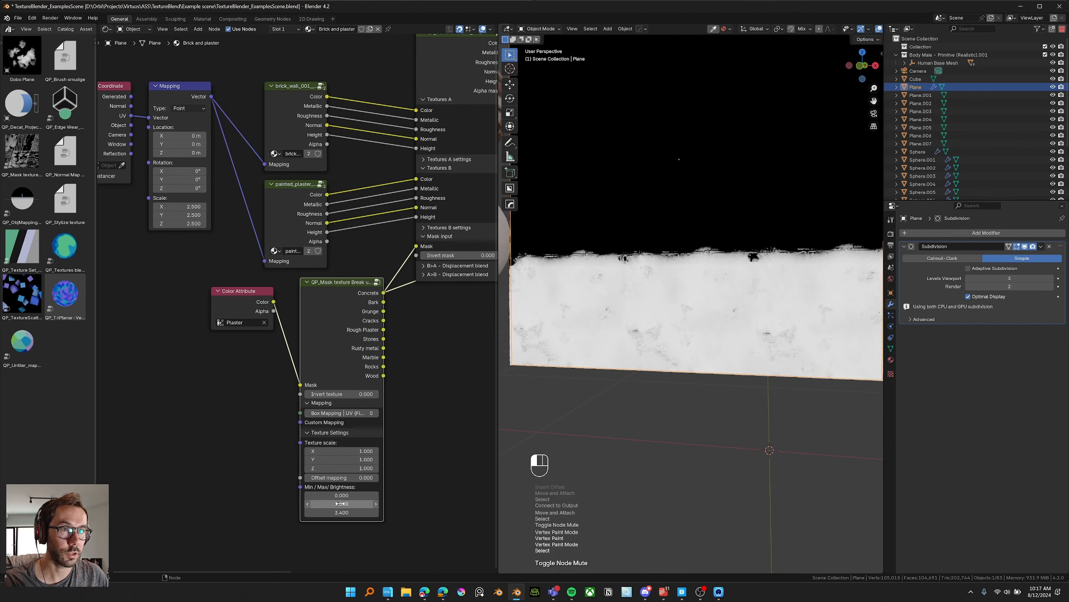
mouse_move(341, 496)
left_mouse_down()
mouse_move(351, 495)
mouse_move(340, 496)
left_mouse_up()
Step: Preview the break-up node's other texture outputs on the wall one by one, including Bark, Grunge, Cracks, Stones, Rusty metal and Rocks
left_click_drag(363, 313, 363, 339)
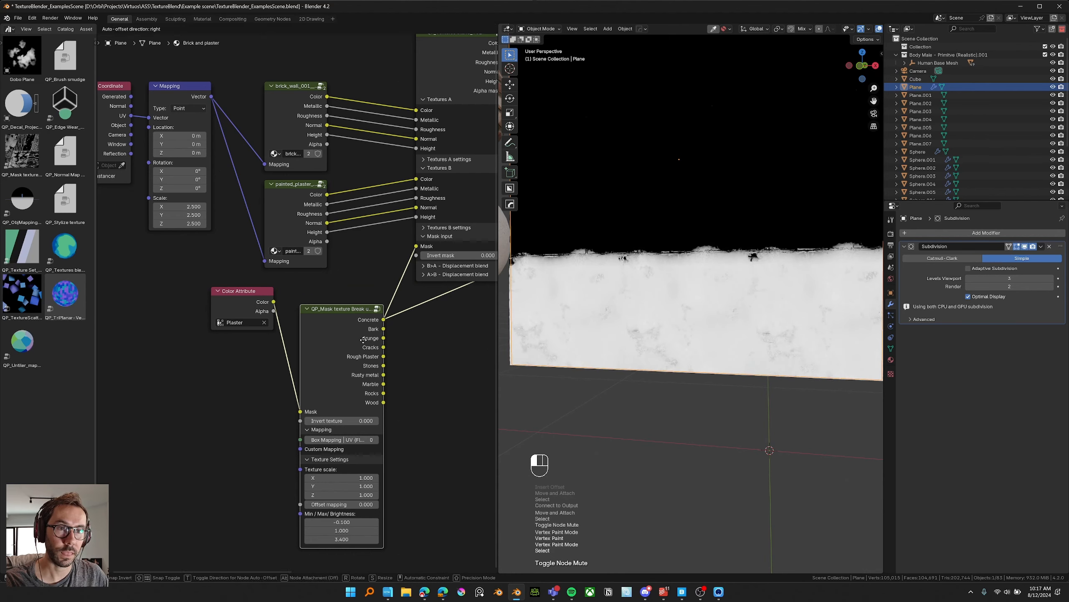
middle_click_drag(363, 340, 342, 305)
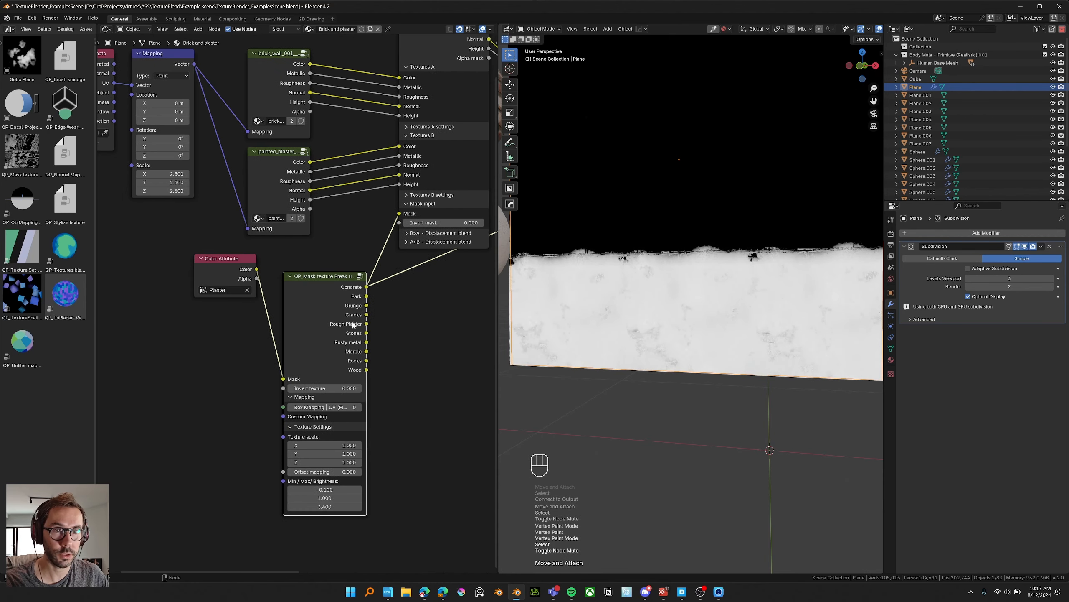
left_click(337, 302, "ctrl+shift")
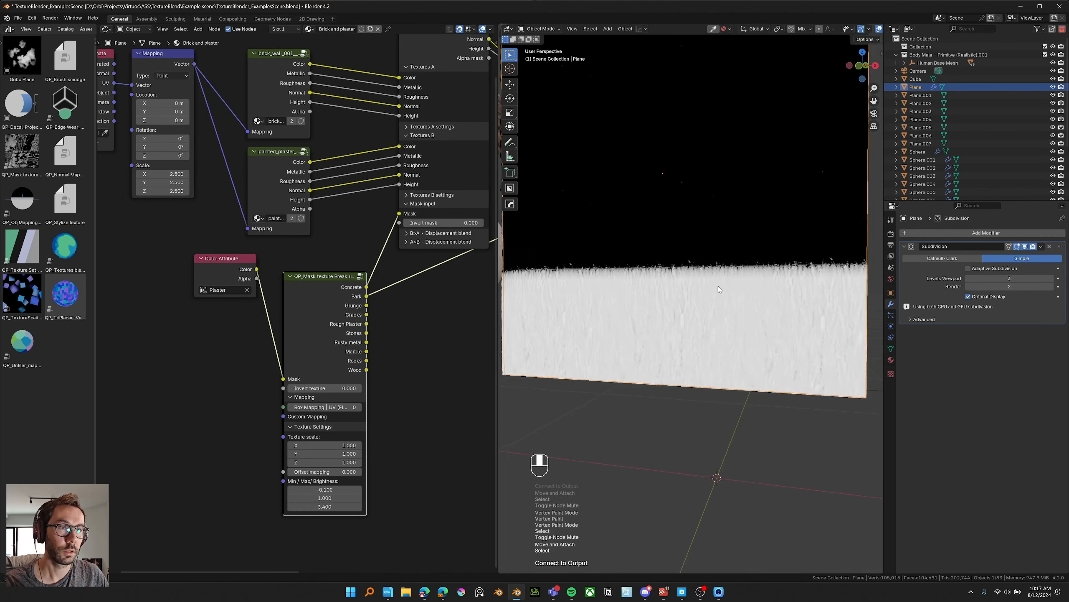
left_click(327, 313, "ctrl+shift")
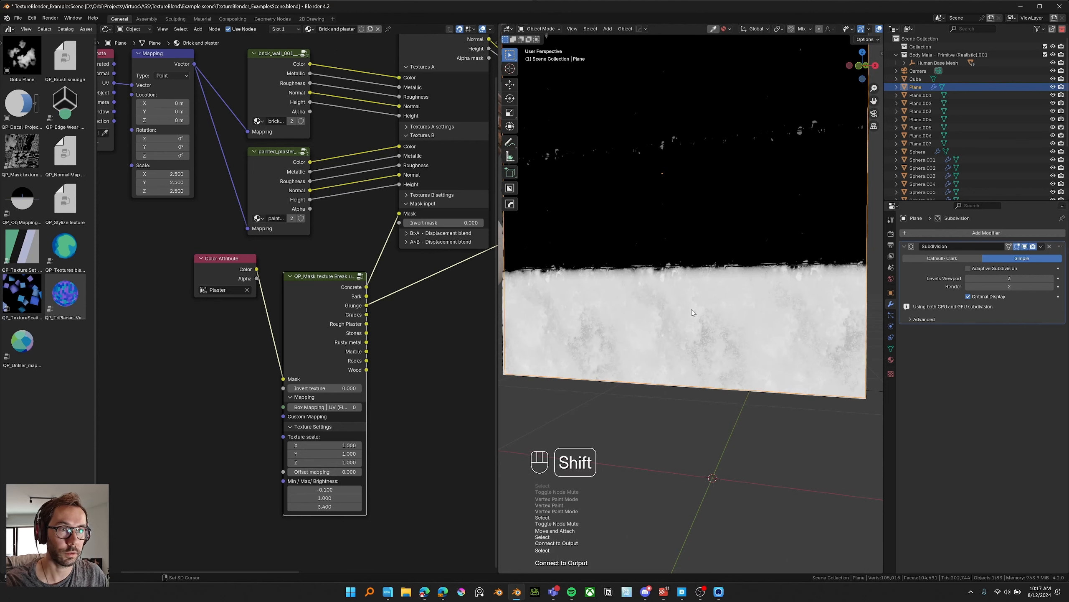
left_click(333, 315, "ctrl+shift")
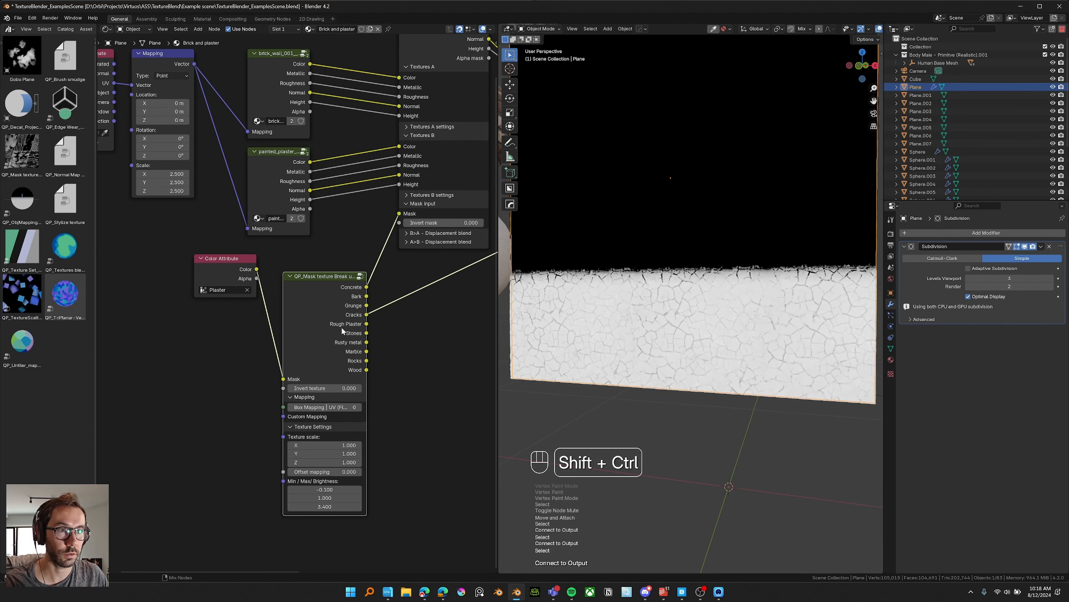
left_click(342, 331, "ctrl+shift")
left_click(312, 309, "ctrl+shift")
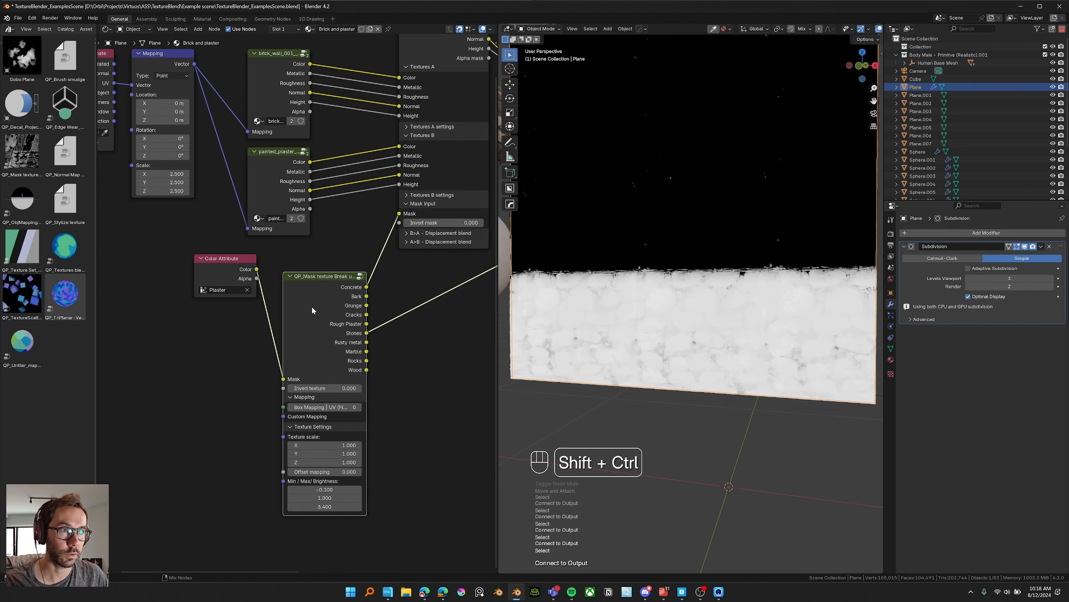
left_click(319, 312, "ctrl+shift")
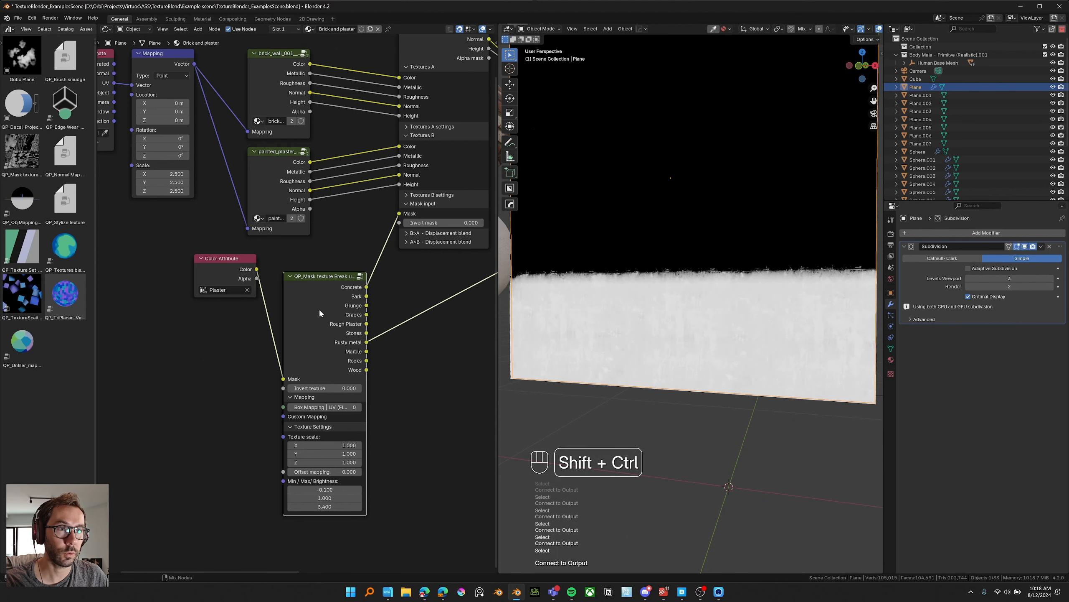
left_click(320, 312, "ctrl+shift")
left_click(320, 313, "ctrl+shift")
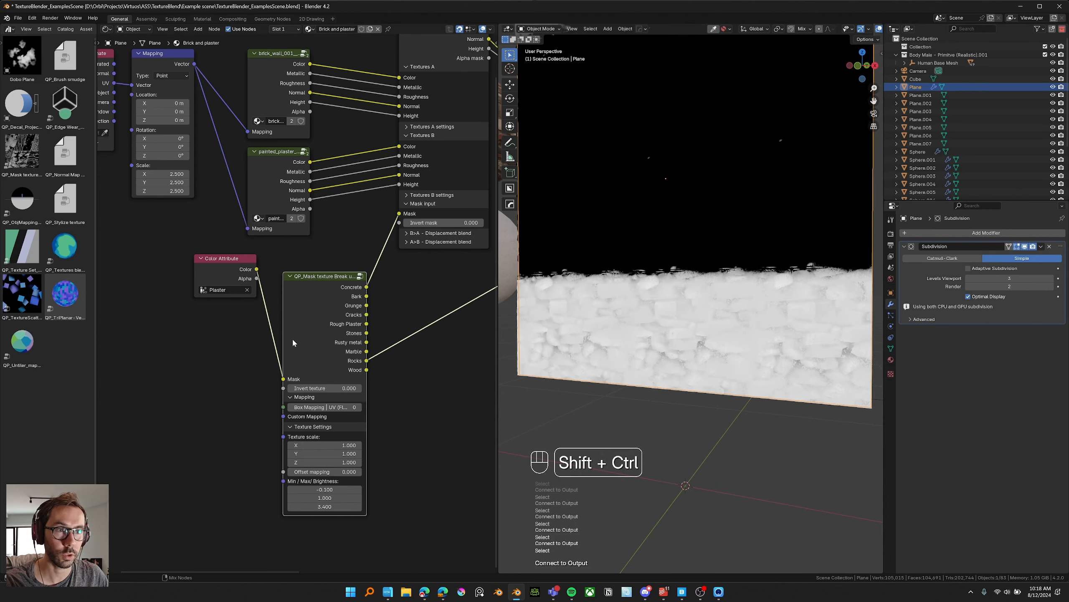
left_click(321, 326, "ctrl+shift")
left_click(321, 324, "ctrl+shift")
left_click(323, 315, "ctrl+shift")
left_click(323, 314, "ctrl+shift")
middle_click_drag(602, 318, 615, 318)
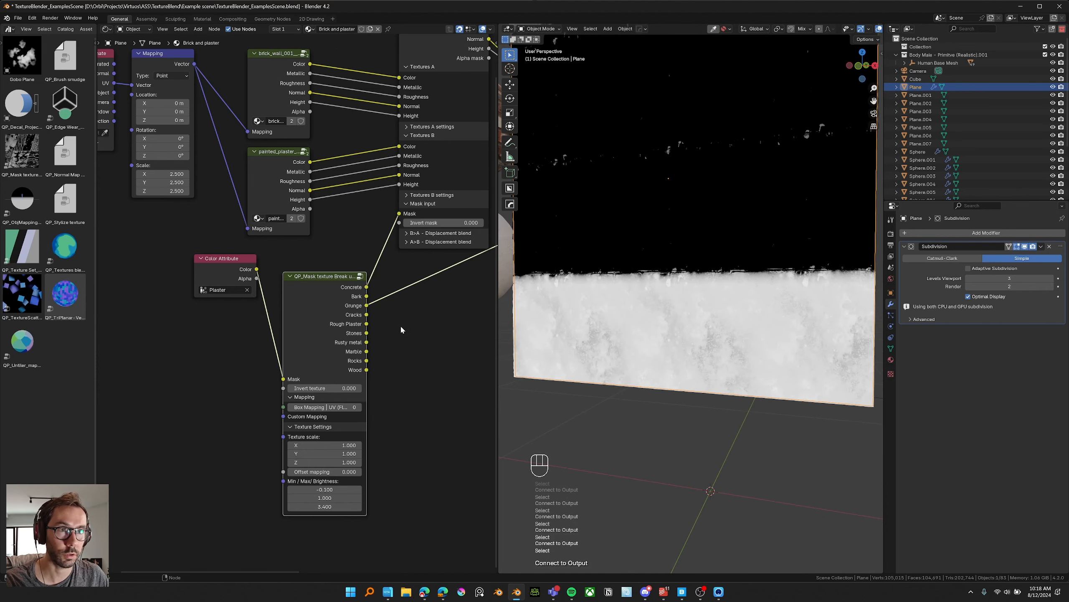
Step: Set the break-up node's Brightness to 58.5 and Min to 0.01
scroll(396, 322, "down", 1)
left_click_drag(334, 491, 417, 491)
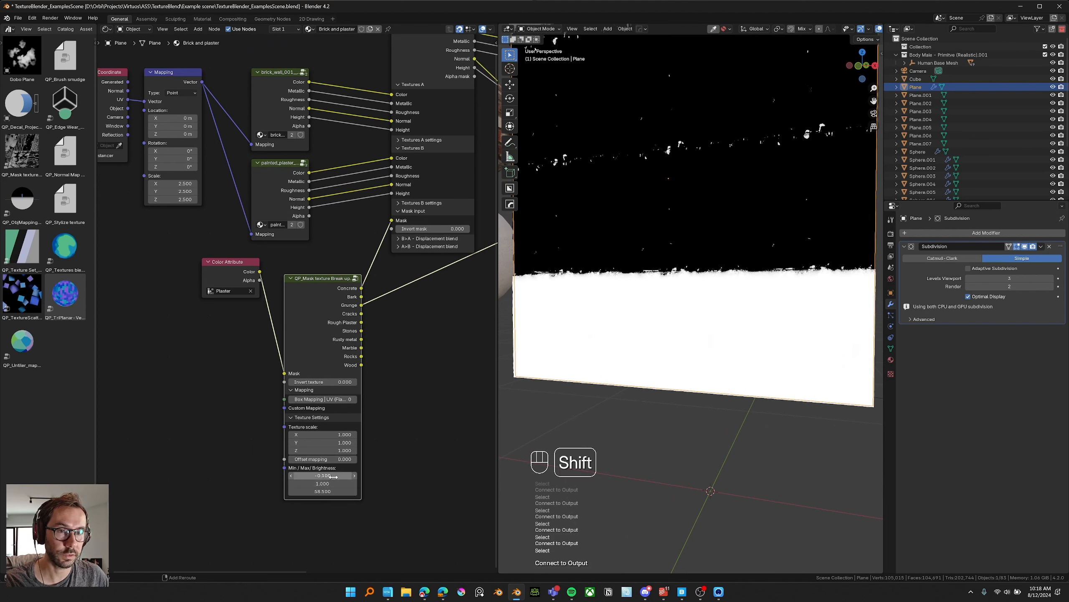
left_click_drag(322, 475, 338, 474, "shift")
scroll(336, 421, "down", 1)
Step: Reconnect the Principled BSDF to the Material Output and inspect the broken-up transition between brick and plaster
middle_click_drag(480, 253, 103, 303)
left_click(319, 140, "ctrl+shift")
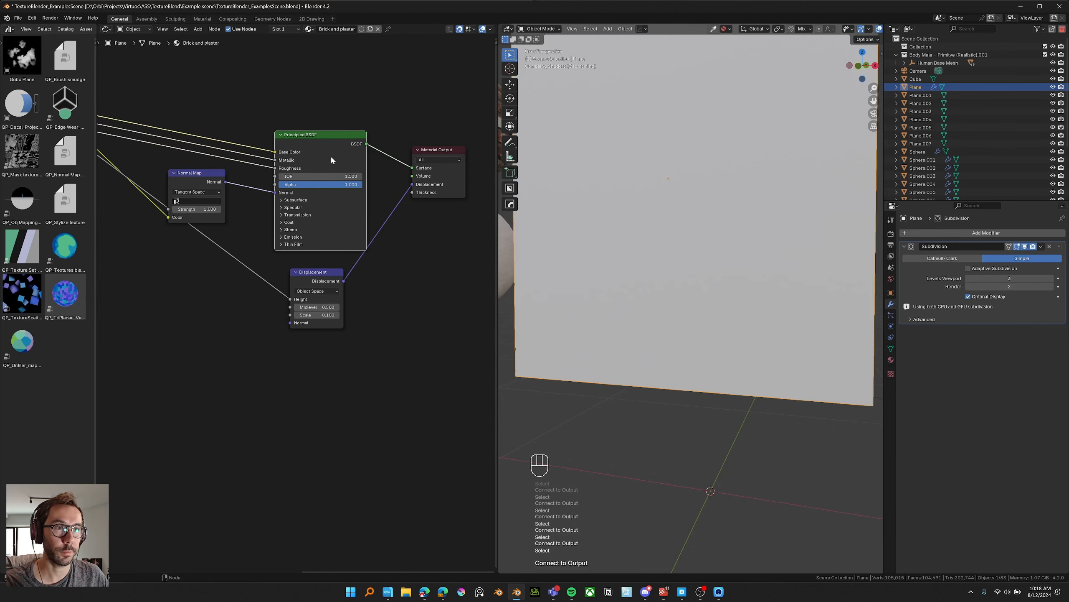
scroll(686, 276, "up", 3)
middle_click_drag(687, 276, 676, 282)
scroll(676, 281, "down", 3)
middle_click_drag(634, 248, 637, 282, "shift")
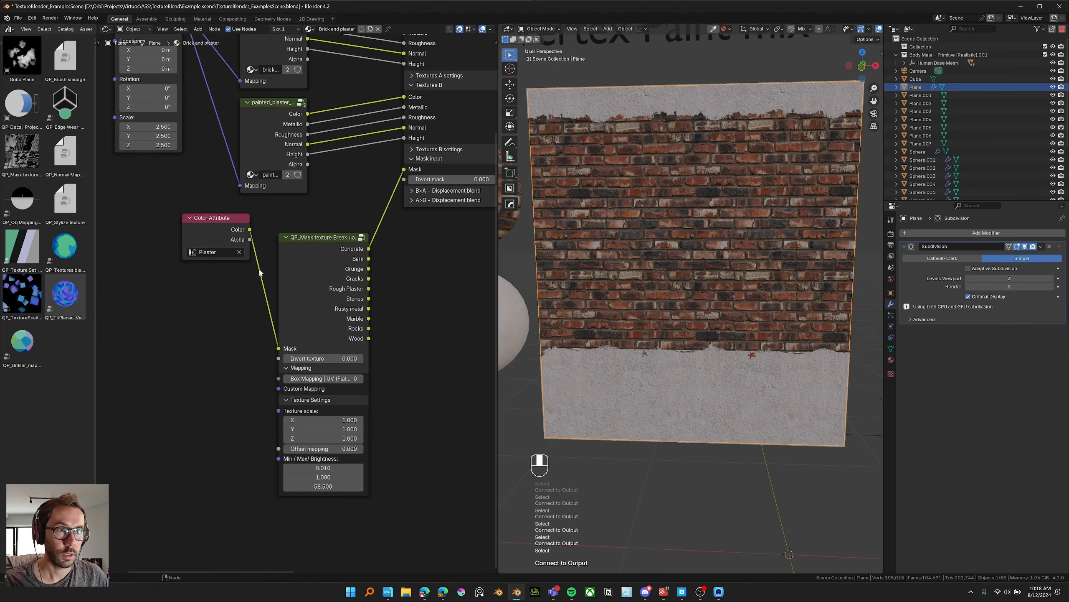
middle_click_drag(581, 345, 607, 347)
Step: Set the break-up node's texture scale to 0.2 on all axes and inspect the wall's transition from several angles
mouse_move(322, 420)
left_mouse_down()
mouse_move(322, 439)
mouse_move(299, 438)
mouse_move(319, 438)
left_mouse_up()
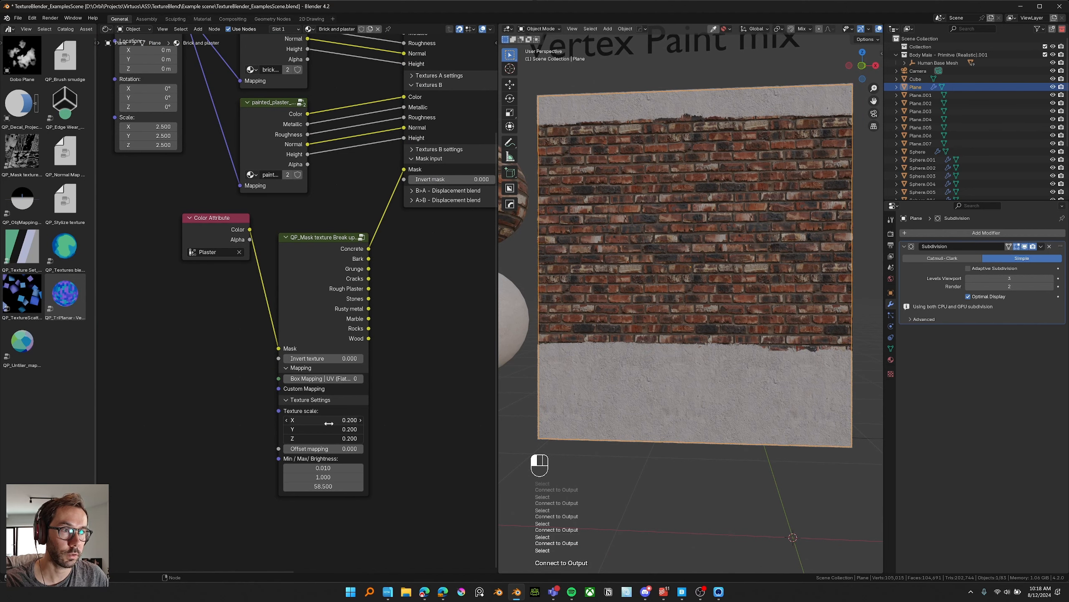
middle_click_drag(636, 378, 685, 377)
scroll(476, 177, "down", 4)
middle_click_drag(490, 171, 368, 264)
left_click(369, 264)
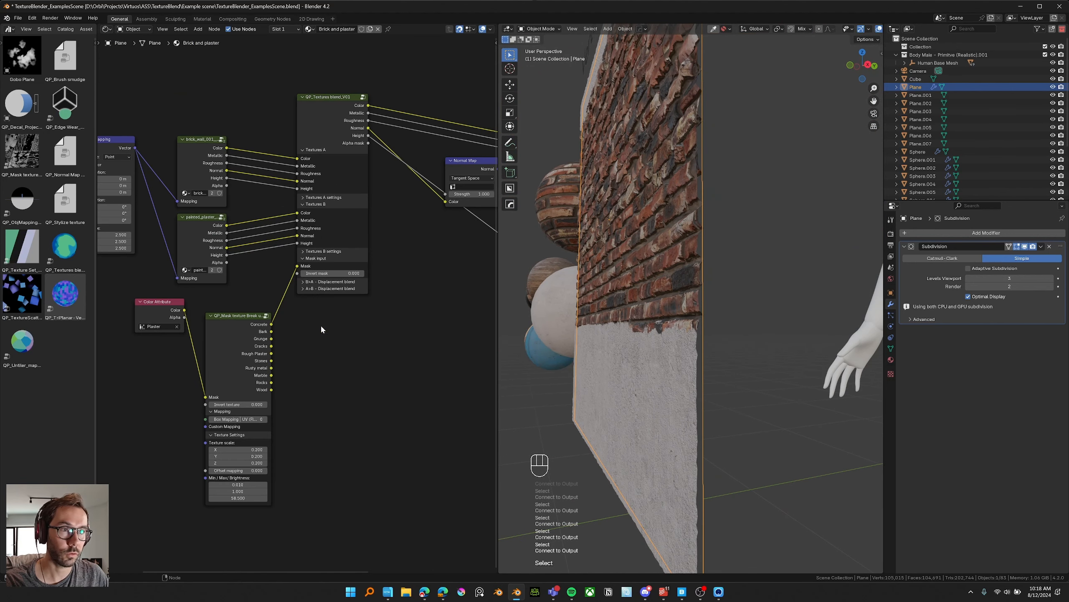
middle_click_drag(615, 333, 592, 327)
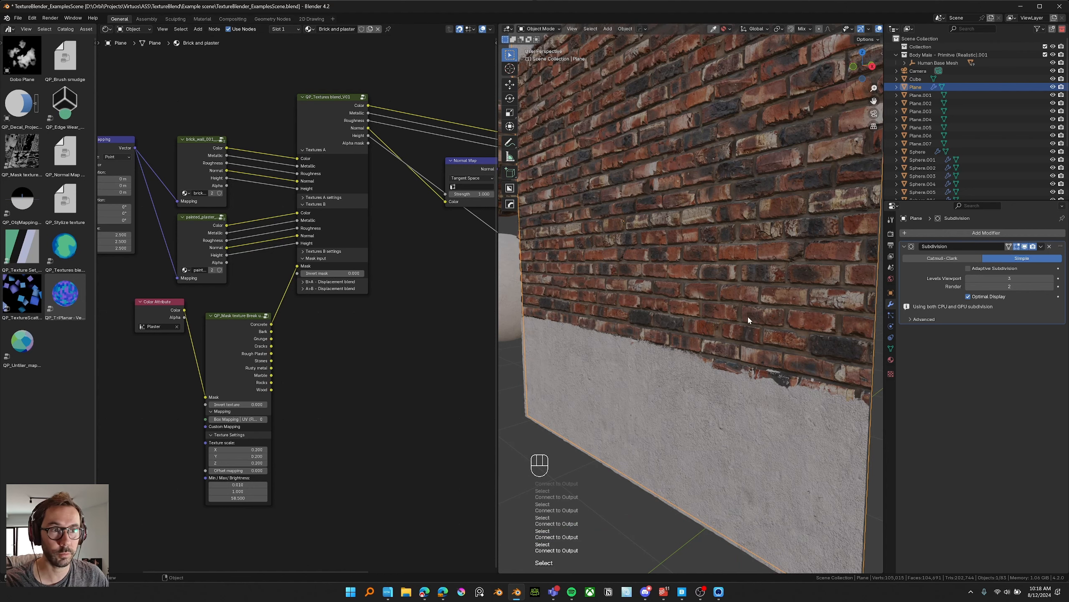
middle_click_drag(749, 320, 541, 332)
Step: Try the B>A displacement blend with a Layer B over A factor of 1 and a Threshold of 0.7
left_click(303, 282)
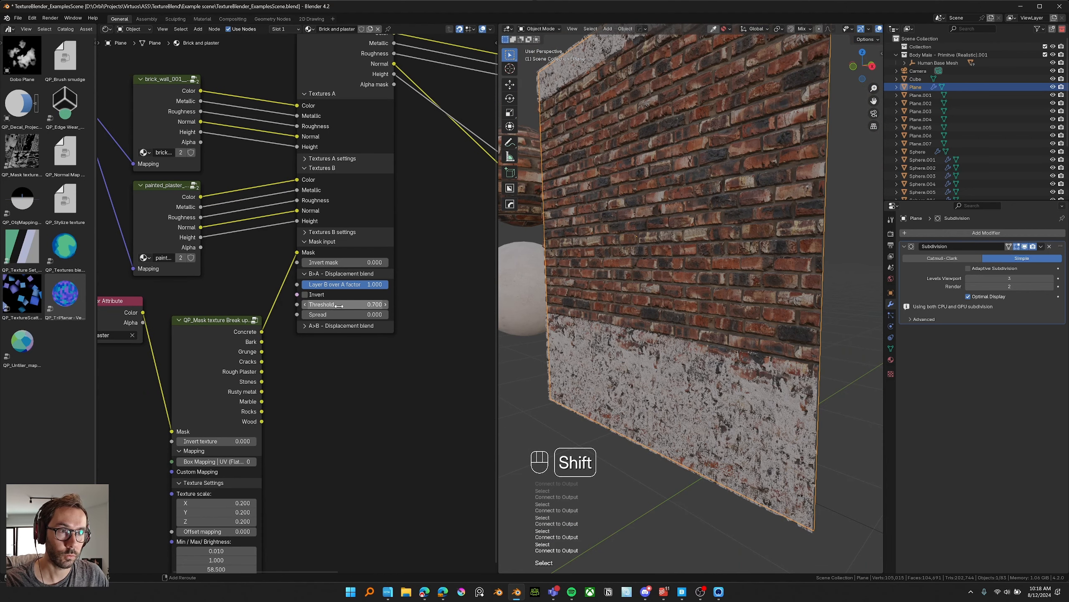
mouse_move(336, 304)
left_mouse_down("shift")
mouse_move(373, 304)
mouse_move(354, 304)
left_mouse_up("shift")
scroll(712, 392, "up", 3)
middle_click_drag(711, 392, 740, 341, "shift")
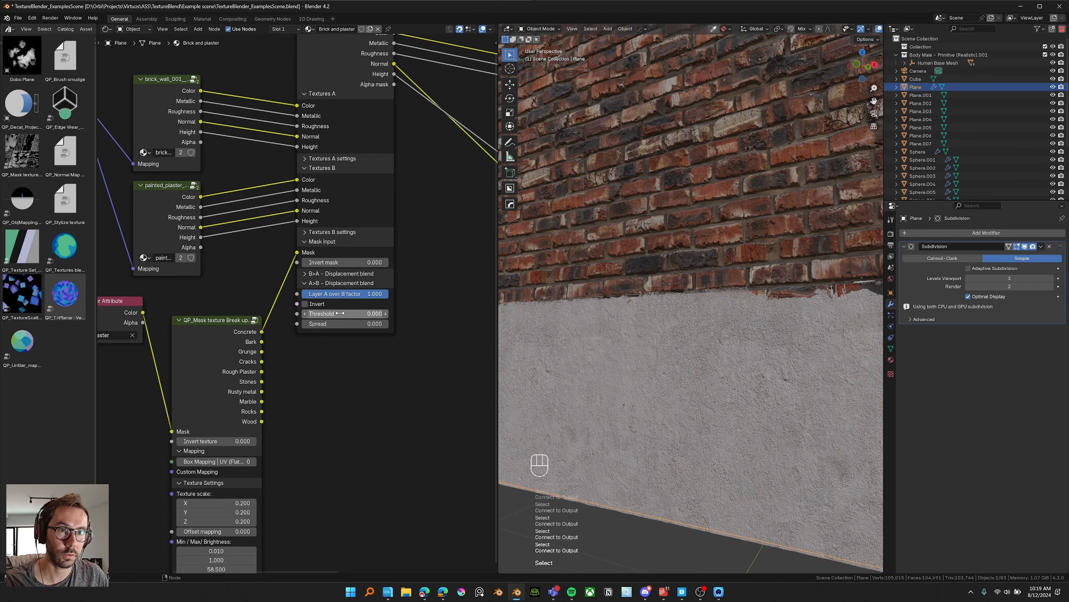
Step: Apply the A>B displacement blend with a Layer A over B factor of 1, Threshold 0.65 and Spread 0
mouse_move(363, 313)
left_mouse_down("shift")
mouse_move(400, 313)
mouse_move(381, 313)
left_mouse_up("shift")
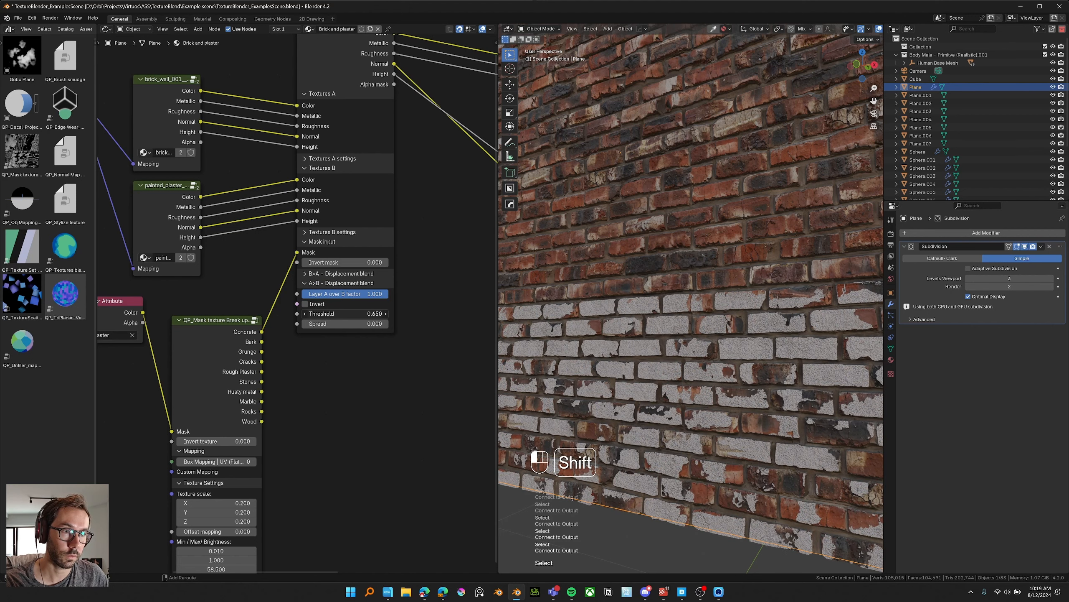
left_click_drag(381, 313, 379, 324, "shift")
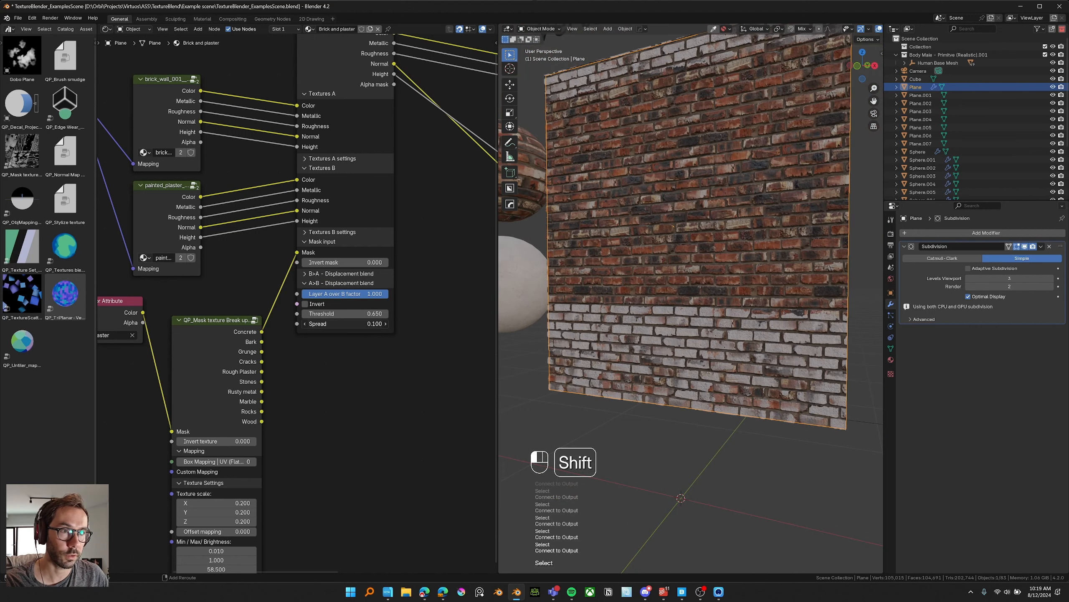
middle_click_drag(656, 269, 610, 276)
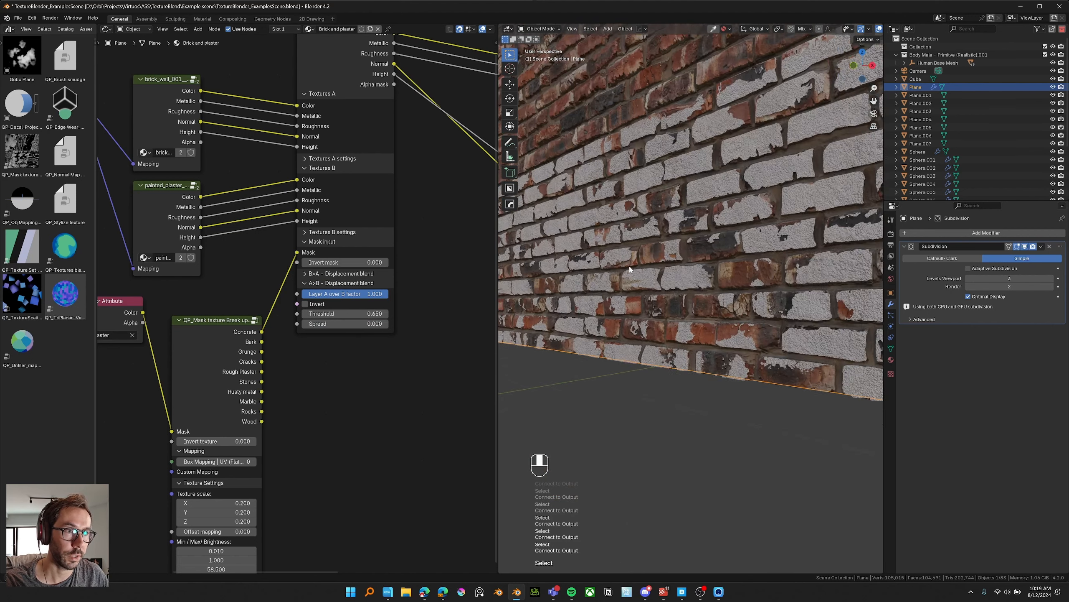
middle_click_drag(611, 276, 582, 296, "shift")
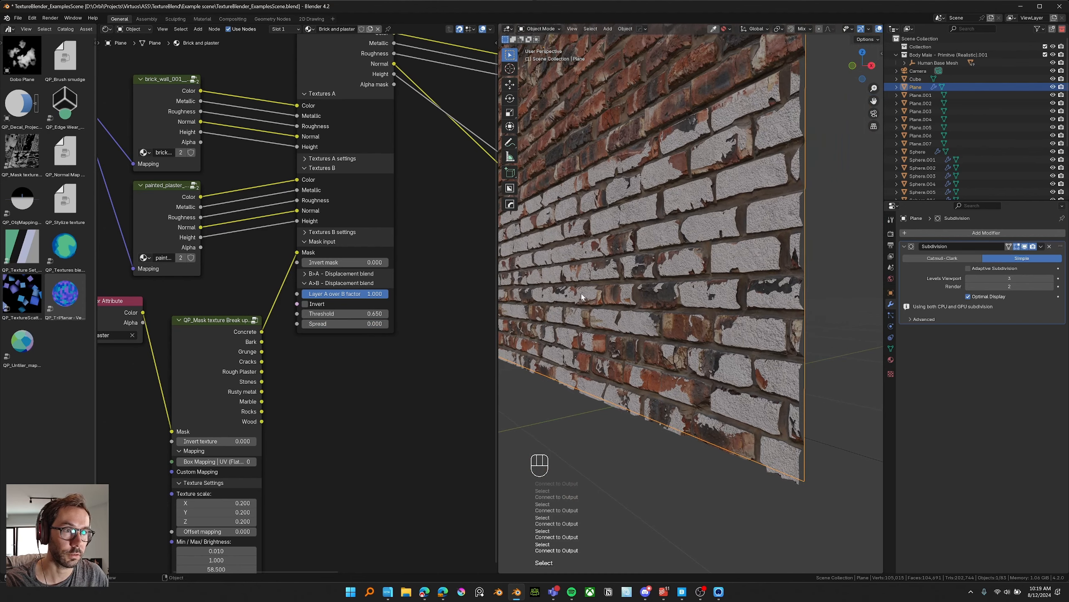
Step: Invert the A>B displacement blend and set its Threshold to 0.53 and Spread to 0.08
left_click(306, 304)
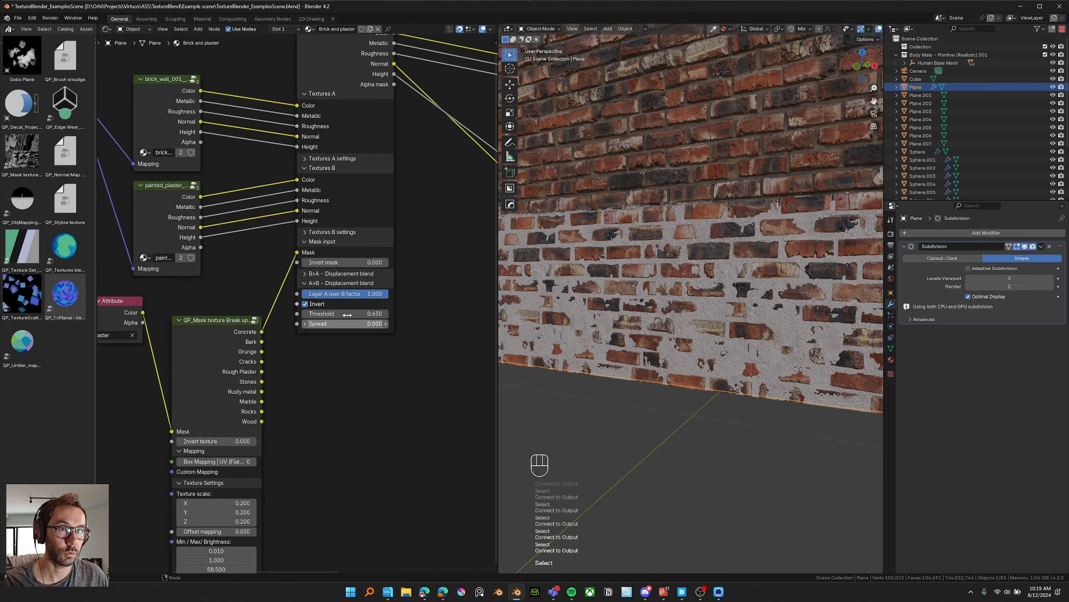
mouse_move(341, 313)
left_mouse_down("shift")
mouse_move(317, 313)
mouse_move(342, 313)
left_mouse_up("shift")
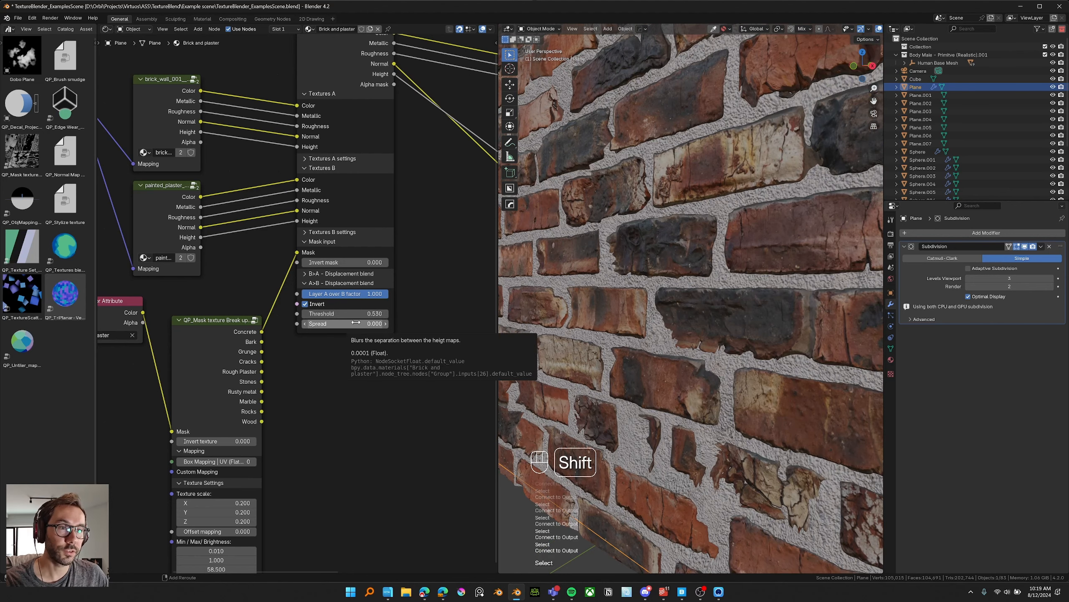
left_click_drag(357, 322, 363, 318, "shift")
scroll(644, 310, "down", 8)
middle_click_drag(644, 310, 673, 324)
mouse_move(674, 324)
middle_mouse_down("shift")
mouse_move(681, 317)
mouse_move(666, 314)
middle_mouse_up("shift")
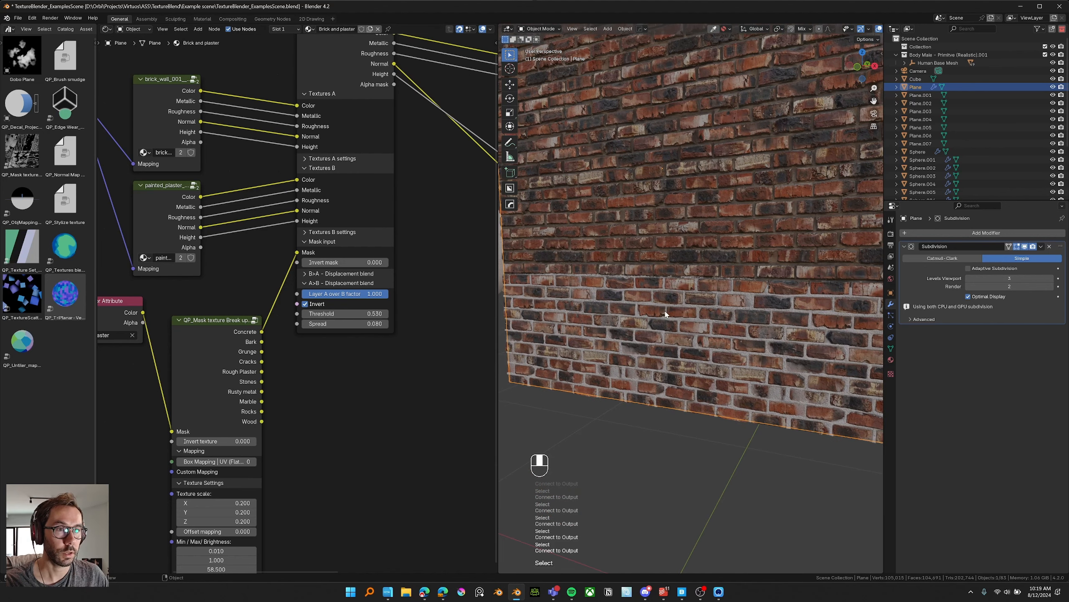
Step: Disable Invert on the A>B displacement blend and set its Layer A over B factor to 0 and Threshold to 1.63
left_click(314, 303)
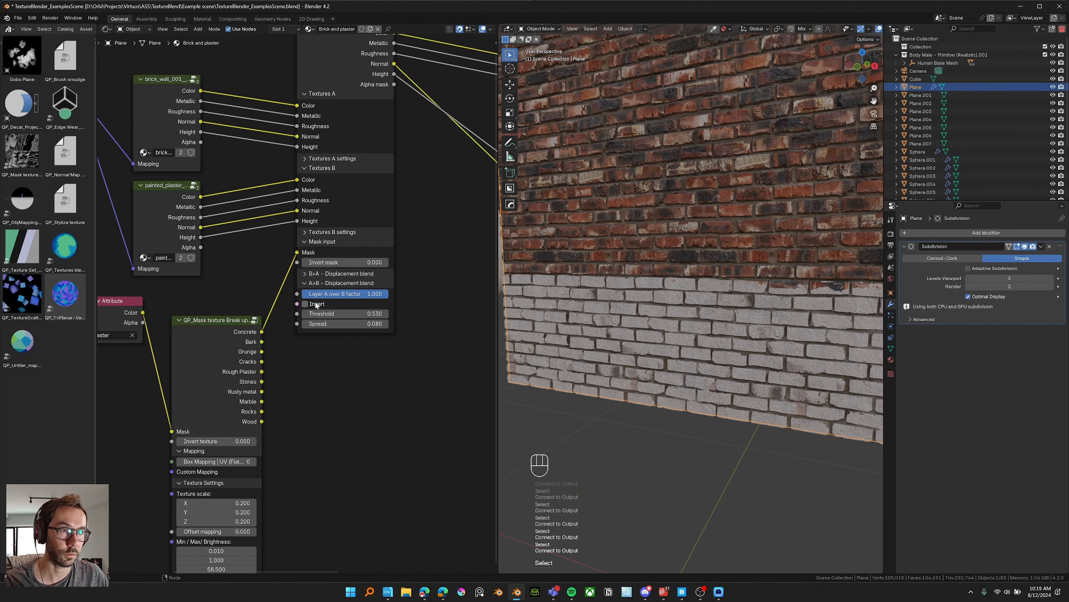
left_click_drag(355, 312, 279, 294, "shift")
scroll(700, 304, "down", 4)
middle_click_drag(706, 305, 700, 304)
scroll(700, 304, "up", 2)
middle_click_drag(339, 278, 337, 290)
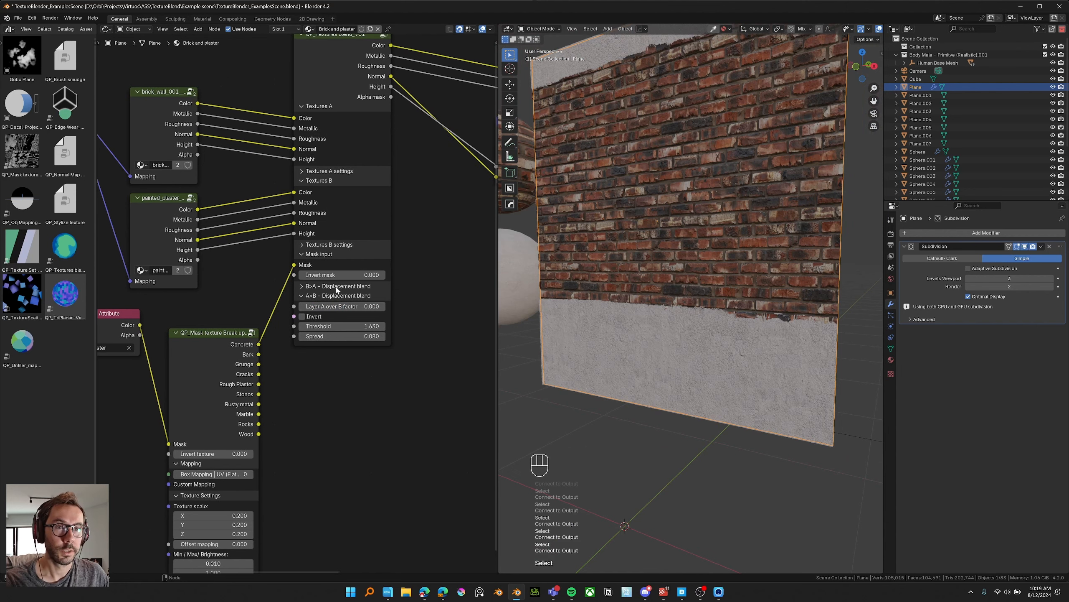
middle_click_drag(774, 288, 660, 297)
scroll(699, 267, "up", 3)
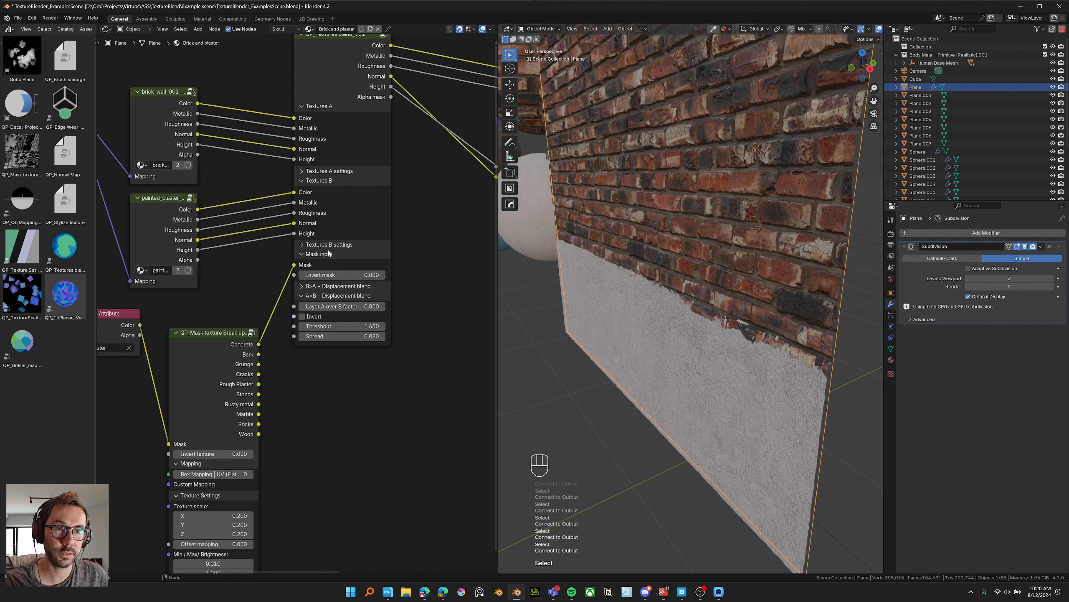
Step: Expand the Textures A settings and Textures B settings on the blend node
left_click(311, 245)
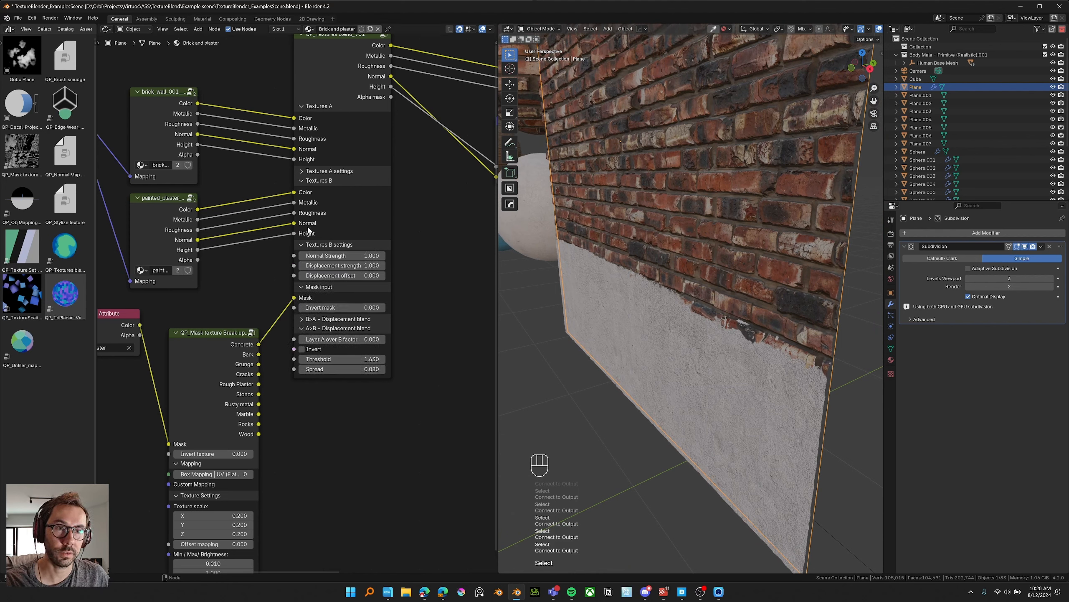
left_click(318, 172)
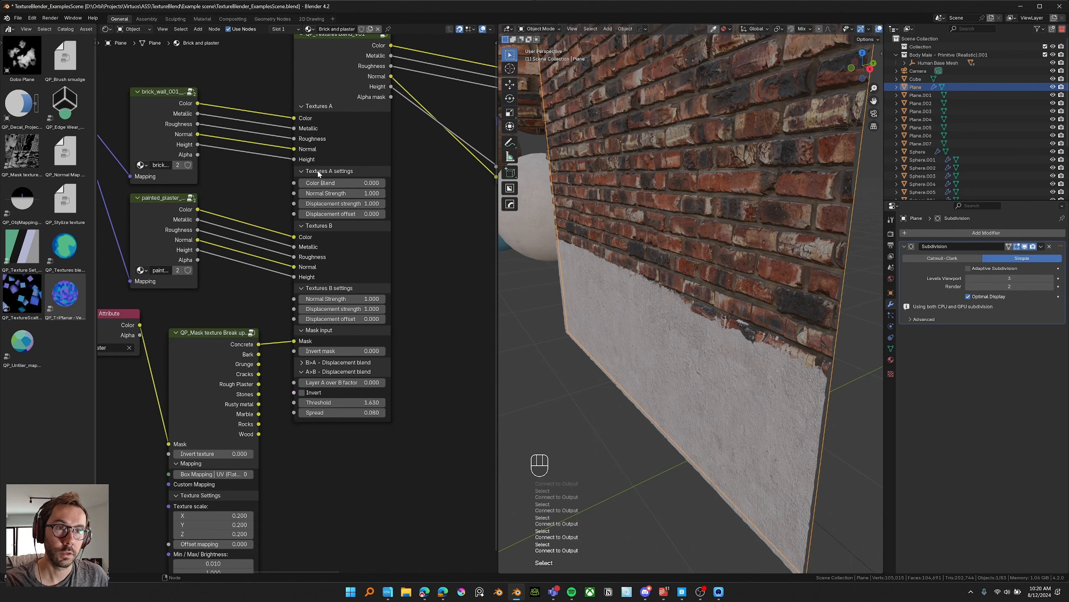
left_click(320, 171)
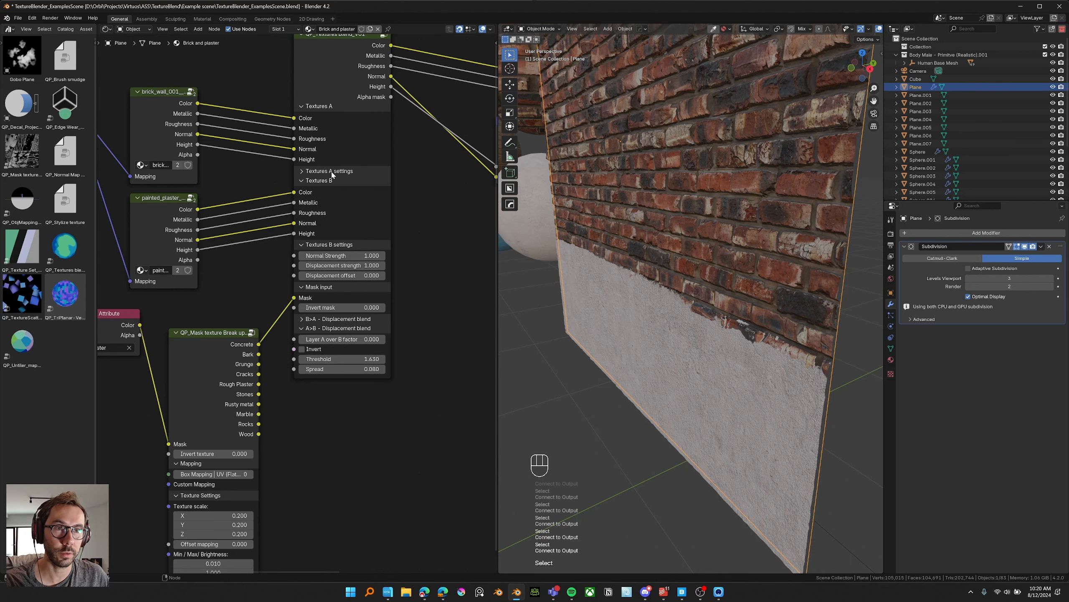
left_click(332, 172)
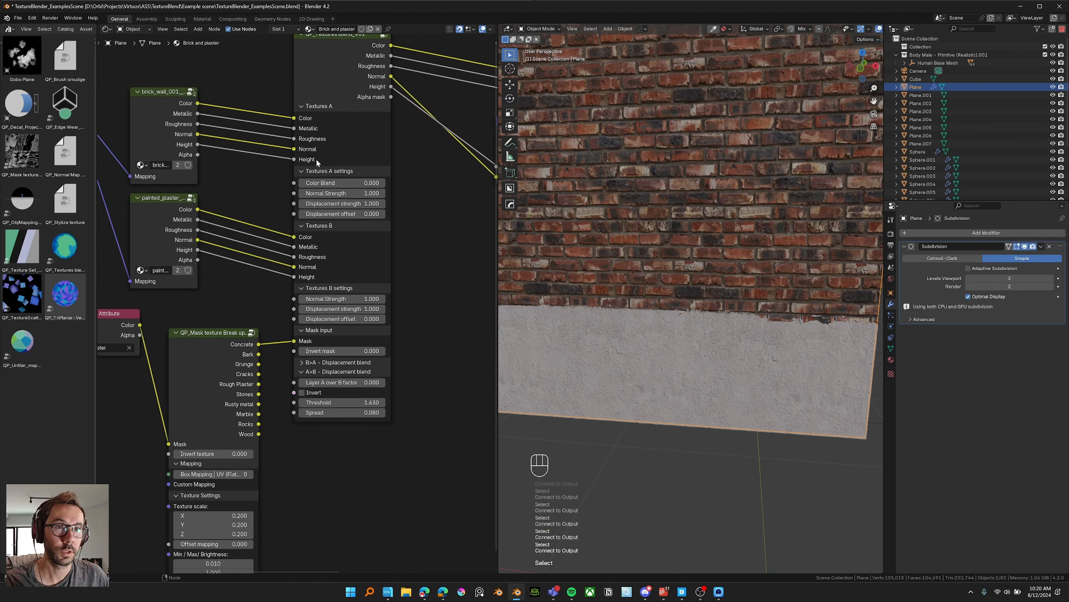
Step: Try a Color Blend of 1 for Textures A, plus different Normal and Displacement strengths for Textures B
left_click_drag(354, 183, 385, 183)
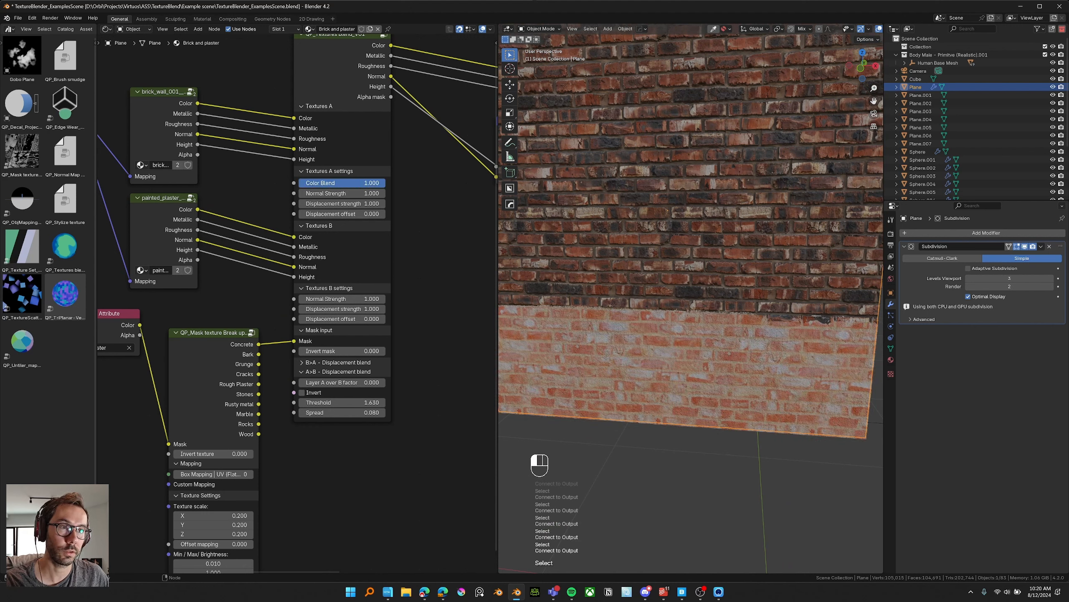
right_click(385, 183)
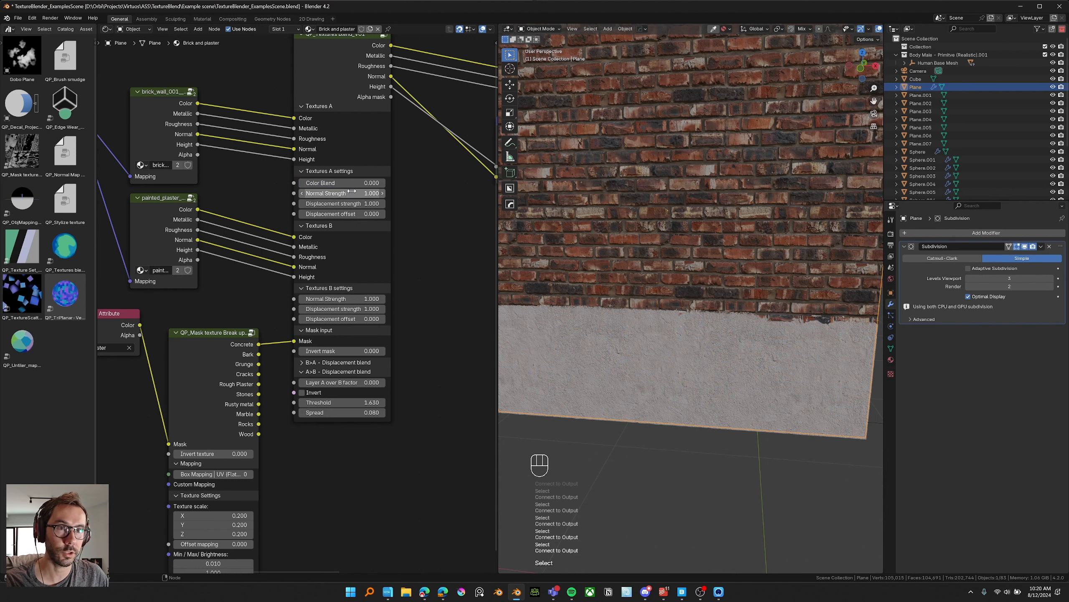
middle_click_drag(651, 274, 639, 270)
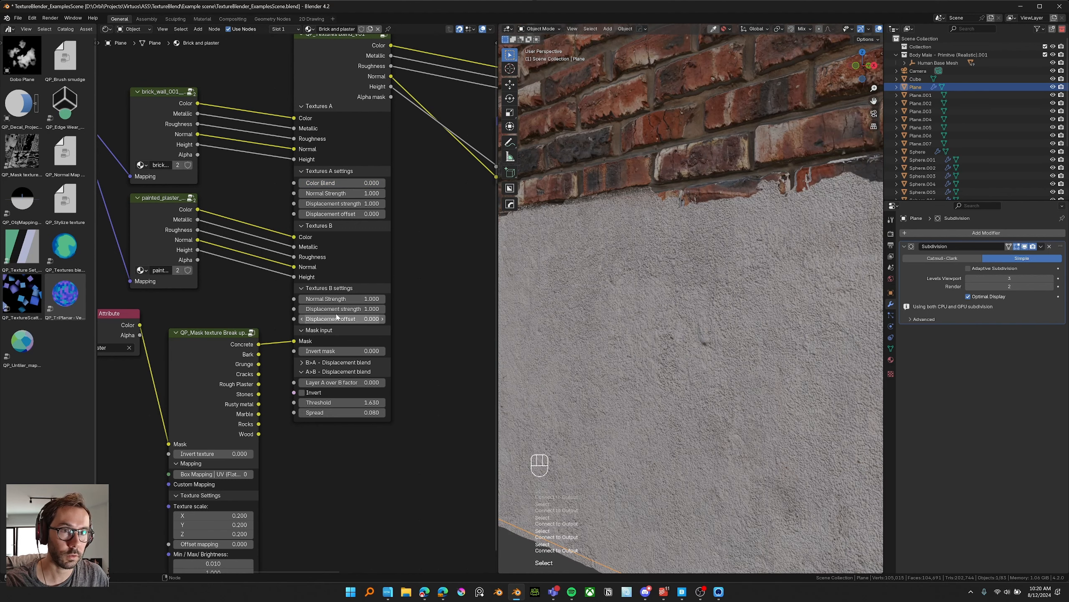
mouse_move(337, 299)
left_mouse_down()
mouse_move(320, 299)
mouse_move(342, 310)
left_mouse_up()
right_click(356, 300)
right_click(342, 310)
middle_click_drag(759, 291, 709, 292)
scroll(676, 299, "up", 3)
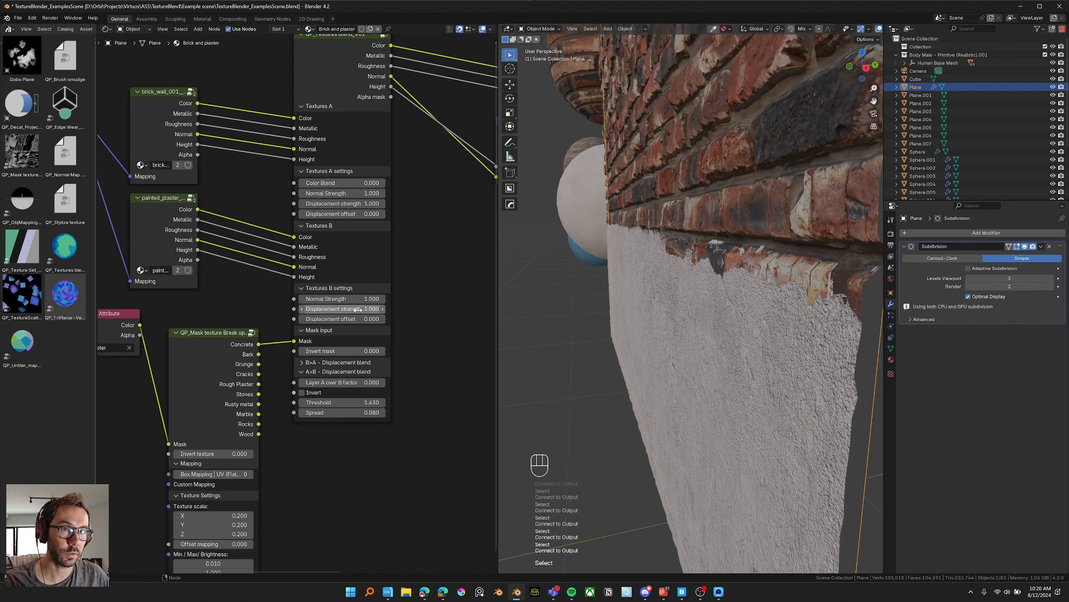
left_click_drag(358, 309, 381, 319, "shift")
right_click(357, 310)
Step: Set the Textures B Displacement offset to 0.35, collapse the A>B displacement blend settings and check the plaster edge
left_click_drag(638, 296, 606, 346, "shift")
left_click_drag(370, 319, 362, 319, "shift")
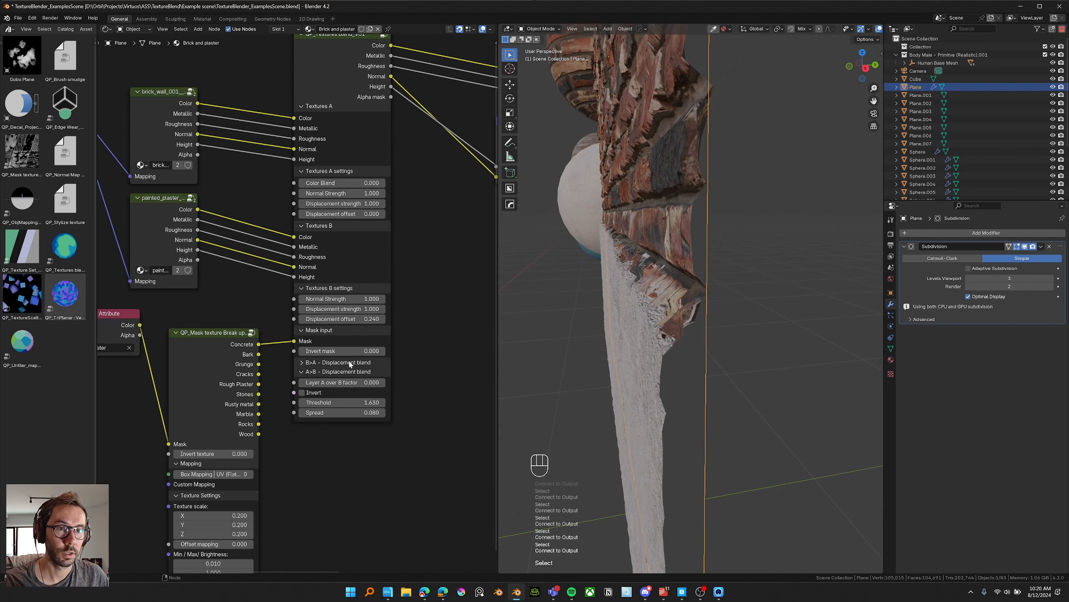
left_click(333, 373)
middle_click_drag(699, 338, 656, 342)
scroll(720, 345, "down", 3)
scroll(744, 338, "up", 3)
scroll(677, 412, "down", 4)
scroll(668, 350, "up", 5)
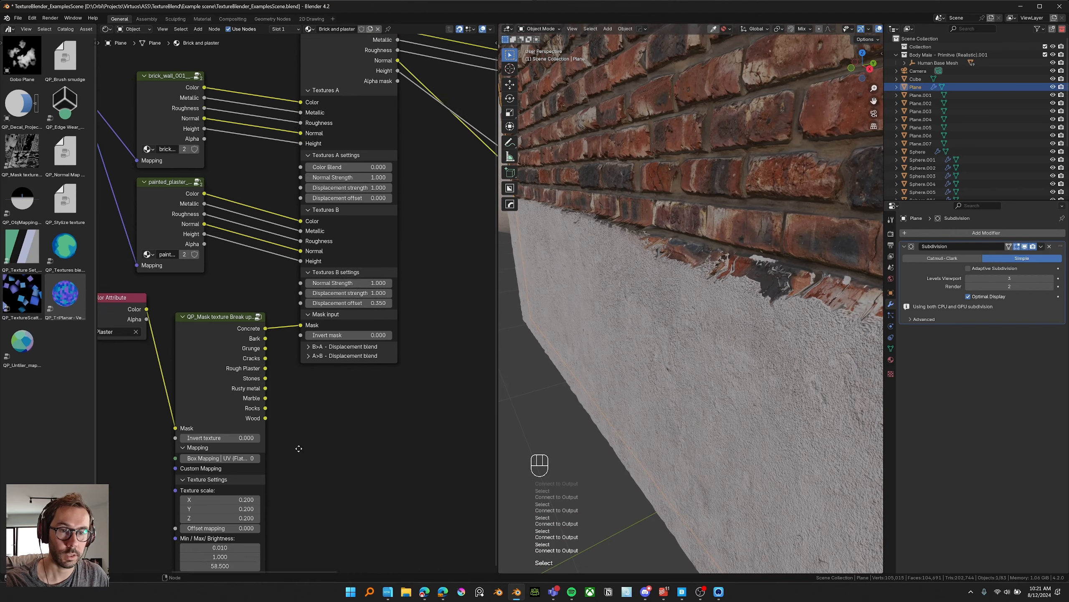
Step: Set the break-up node's Brightness value to 4.03 and inspect the whole wall
middle_click_drag(298, 446, 304, 407, "shift")
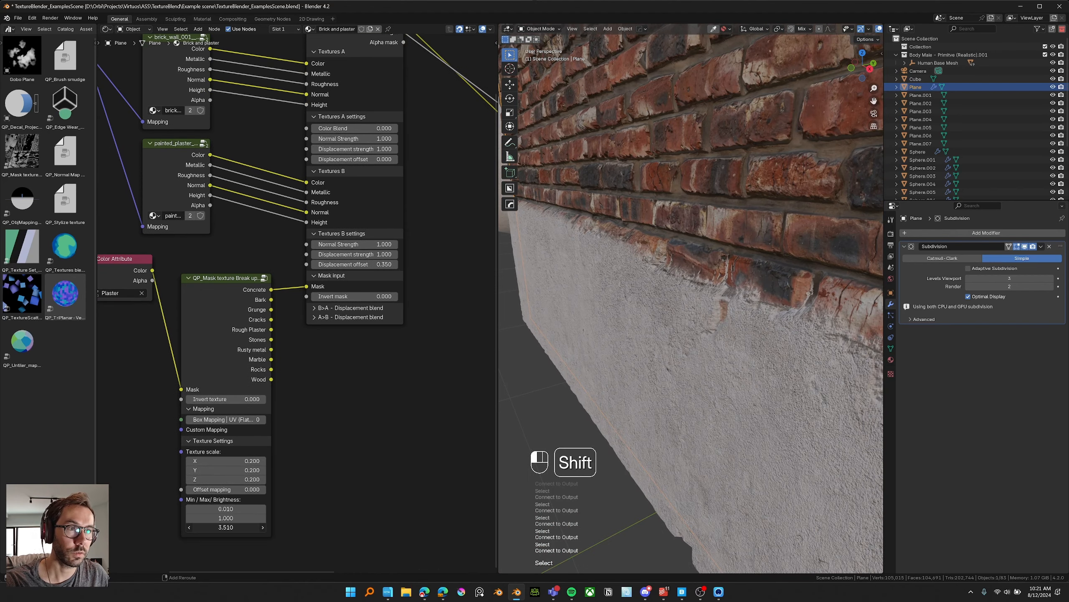
left_click_drag(233, 527, 256, 528)
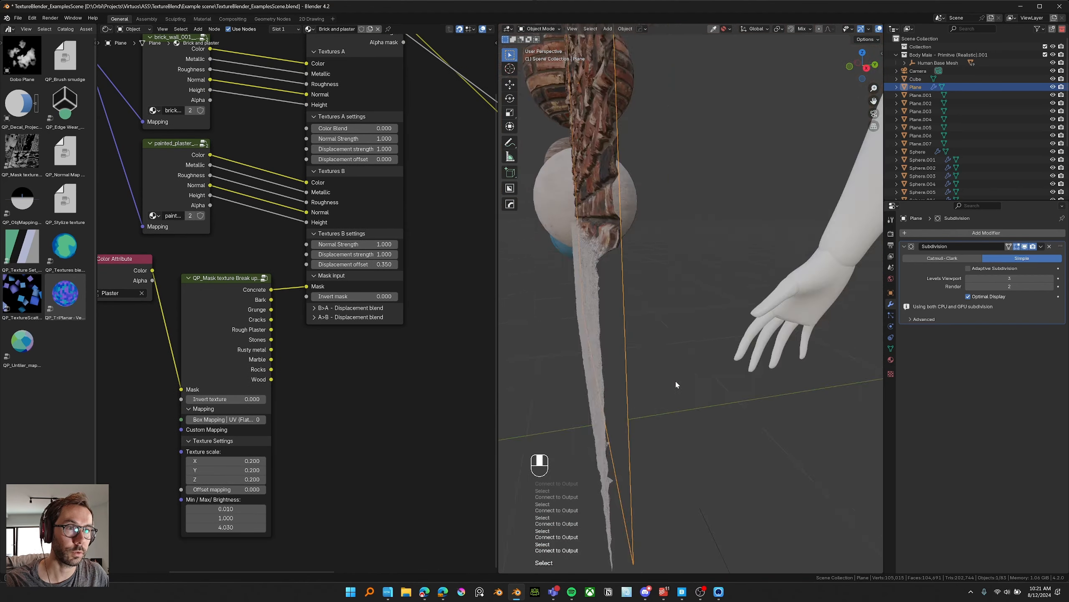
middle_click_drag(676, 381, 687, 319)
scroll(720, 361, "down", 4)
scroll(693, 346, "down", 2)
middle_click_drag(758, 301, 682, 298, "shift")
scroll(247, 306, "down", 2)
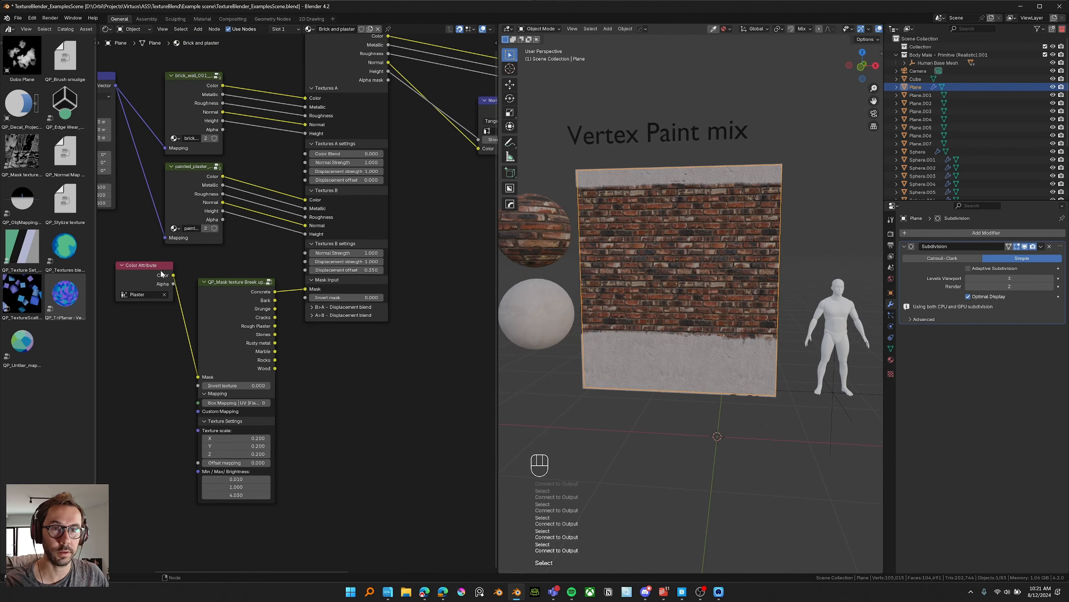
Step: Duplicate the wall plane along the X axis by about 2.9 m so the copy sits beside the original
middle_click_drag(128, 282, 211, 281)
key("shift+d")
key("x")
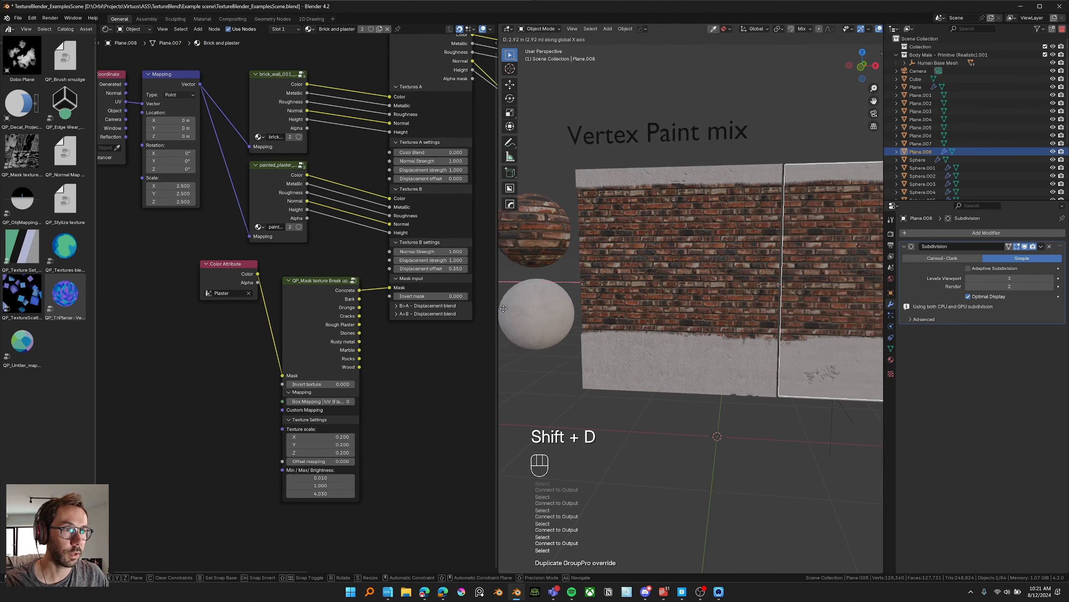
left_click(812, 301)
middle_click_drag(812, 302, 696, 315, "shift")
scroll(697, 316, "up", 5)
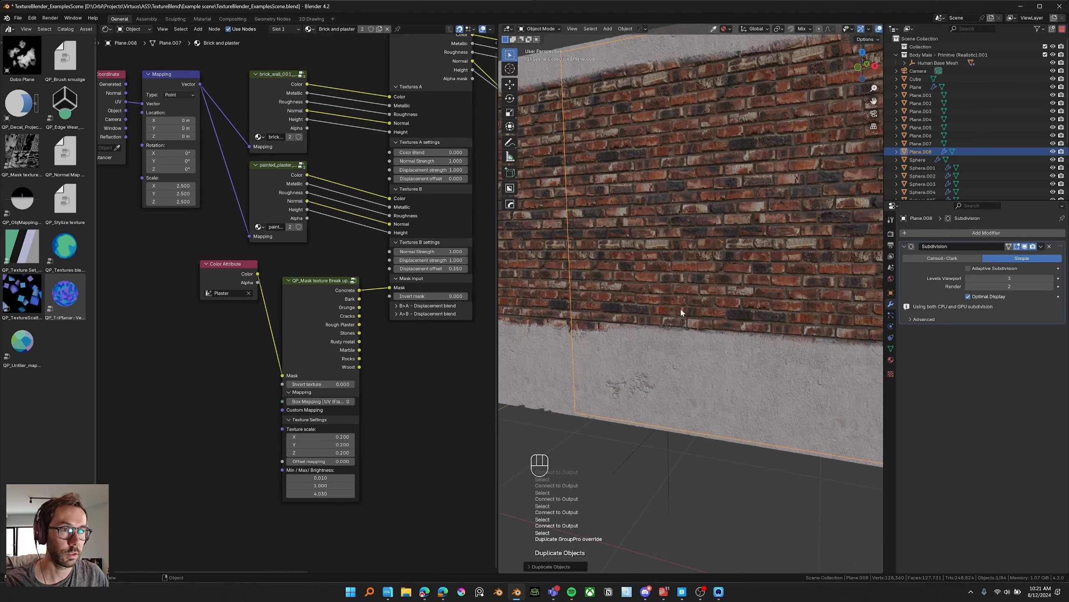
Step: Enter Vertex Paint mode on the copied wall and paint brick patches into its lower and upper plaster edges
key("Tab")
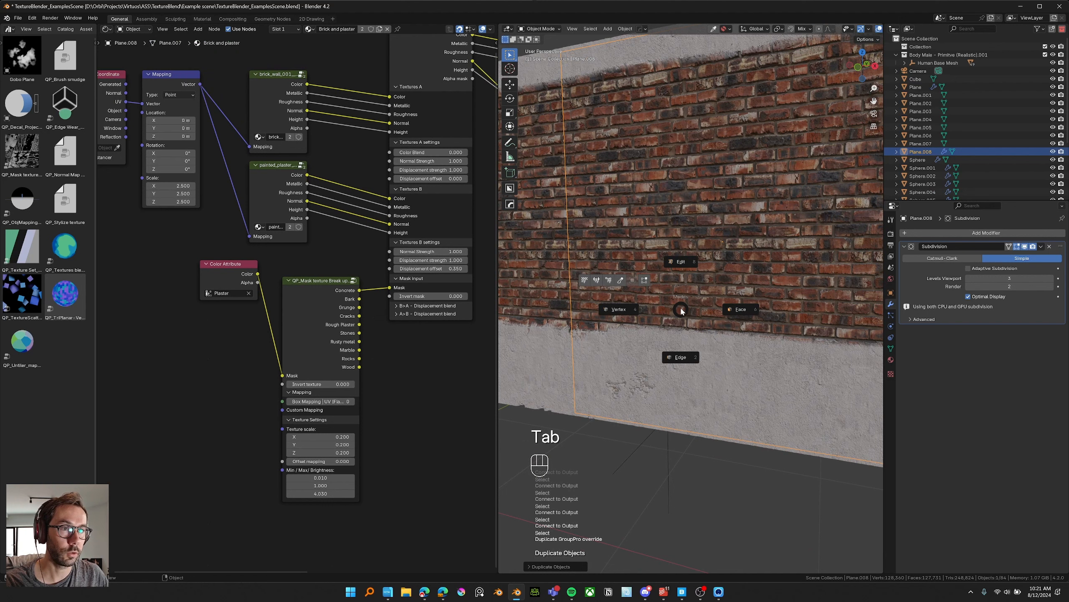
left_click(609, 283)
middle_click_drag(711, 278, 678, 261, "shift")
mouse_move(678, 261)
middle_mouse_down()
mouse_move(692, 263)
mouse_move(659, 259)
middle_mouse_up()
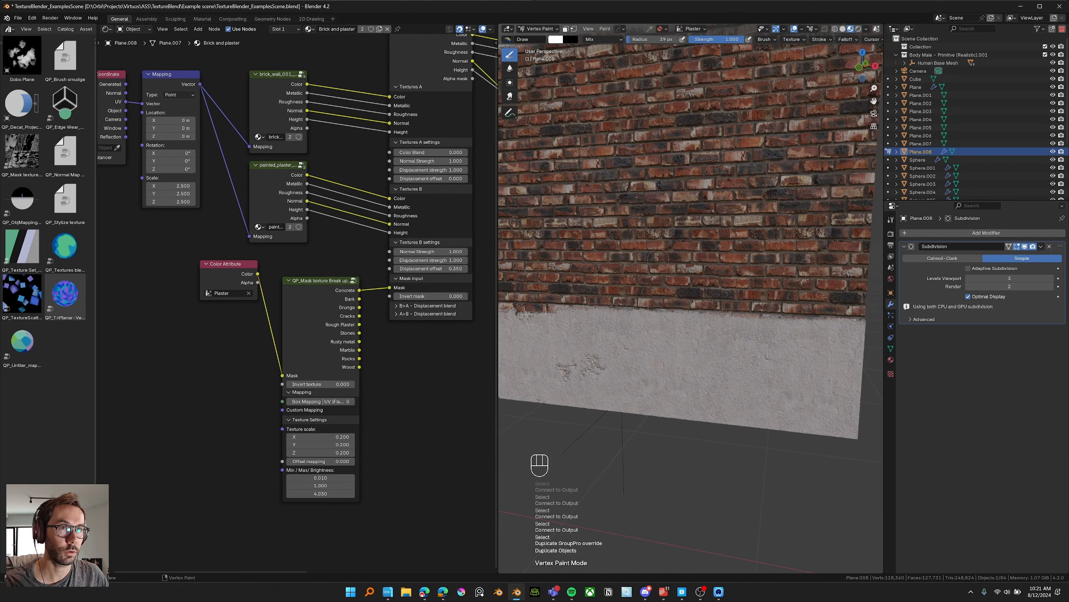
middle_click_drag(645, 316, 646, 311)
mouse_move(626, 308)
left_mouse_down()
mouse_move(687, 316)
mouse_move(694, 333)
mouse_move(684, 330)
left_mouse_up()
left_click_drag(684, 321, 732, 332)
left_click_drag(741, 72, 687, 92)
Step: Swap the brush colors and paint plaster down over the brick in the copied wall's upper right corner
mouse_move(687, 91)
middle_mouse_down()
mouse_move(766, 108)
mouse_move(748, 107)
middle_mouse_up()
scroll(707, 96, "down", 3)
key("x")
left_click_drag(855, 162, 849, 160)
left_click_drag(846, 159, 841, 161)
left_click_drag(841, 164, 836, 169)
left_click_drag(838, 168, 839, 174)
left_click_drag(833, 179, 823, 185)
Step: Lower the brush strength to 0.209 and paint soft plaster patches in the middle and lower right of the brick area
left_click_drag(711, 40, 673, 40)
left_click_drag(697, 206, 710, 224)
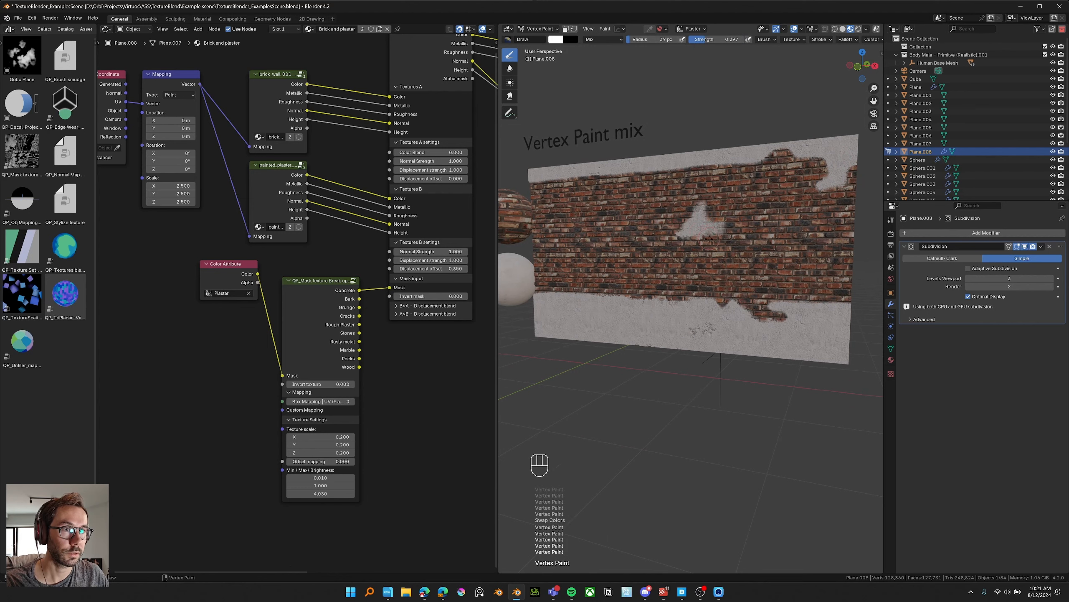
scroll(705, 220, "up", 3)
middle_click_drag(862, 273, 824, 266, "shift")
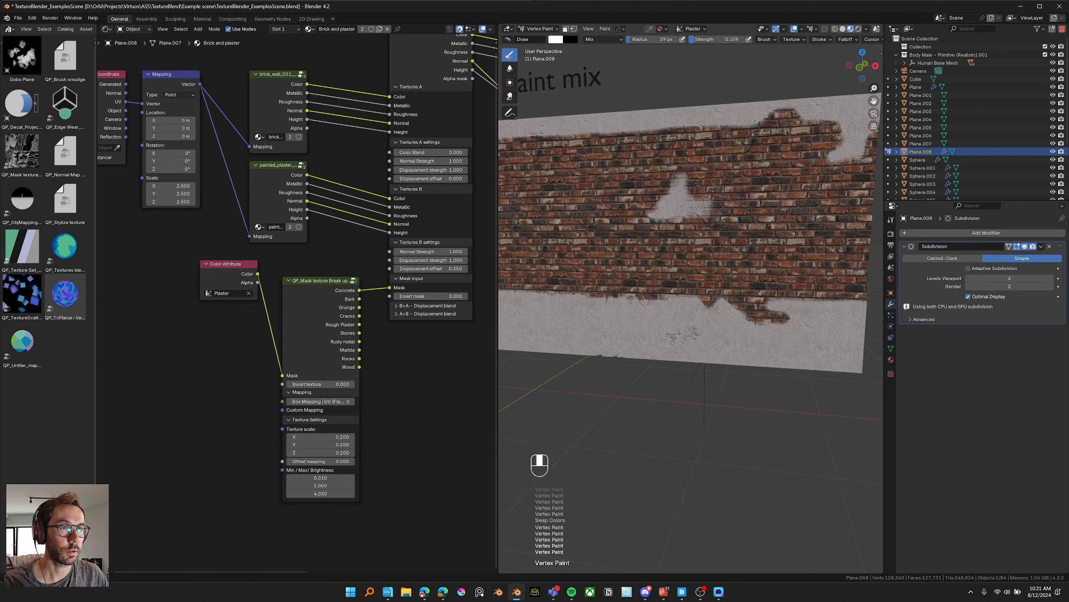
left_click_drag(823, 267, 811, 268)
left_click_drag(810, 267, 801, 272)
left_click_drag(802, 271, 809, 270)
left_click_drag(810, 271, 837, 259)
Step: Swap the brush colors, set the brush radius to 251 px and fade the soft plaster patches back toward brick
key("x")
left_click_drag(709, 201, 683, 204)
left_click_drag(682, 205, 667, 207)
scroll(674, 205, "up", 4)
middle_click_drag(704, 101, 700, 202, "shift")
scroll(700, 203, "up", 2)
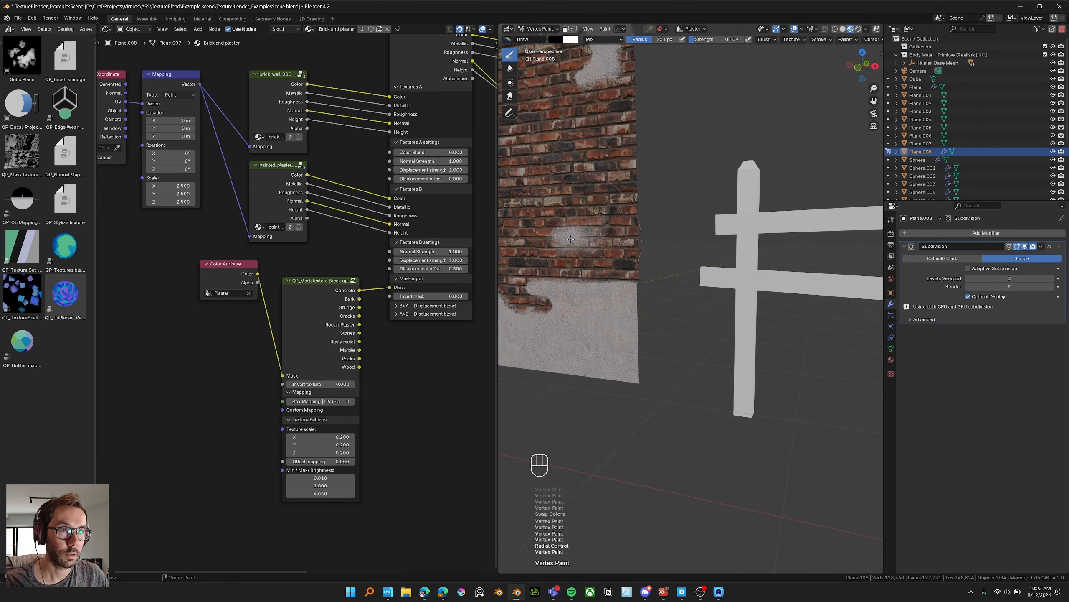
left_click_drag(569, 228, 569, 237)
middle_click_drag(570, 237, 638, 252, "shift")
scroll(637, 248, "up", 1)
left_click_drag(640, 230, 630, 230)
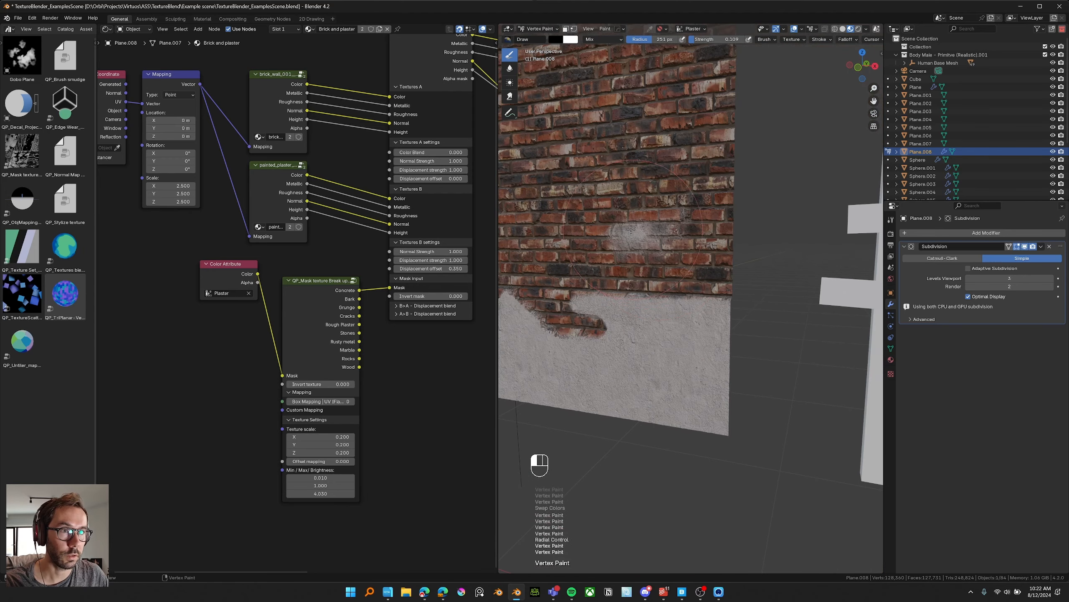
left_click(631, 230)
Step: Dab alternating brush colors just above the lower plaster near the wall's right end, and return to Object Mode
key("x")
key("x")
left_click(695, 242)
key("x")
left_click(694, 257)
left_click(691, 267)
key("x")
left_click(667, 283)
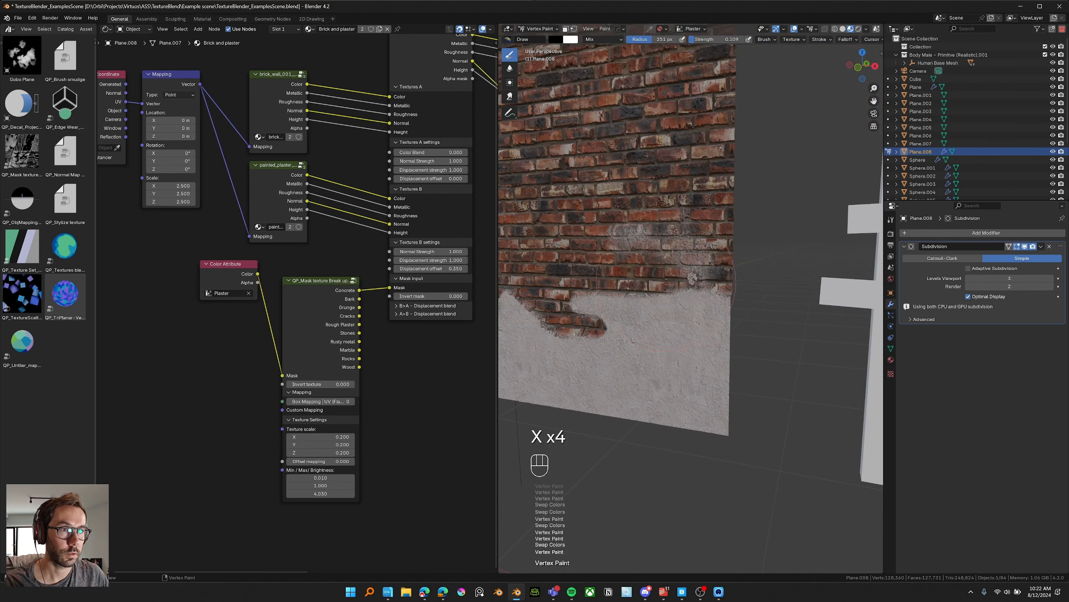
key("x")
left_click(663, 274)
key("x")
left_click(670, 281)
key("Tab")
Step: Move the Color Attribute and break-up nodes down, and duplicate the Color Attribute node beneath the painted plaster node
scroll(321, 277, "down", 1)
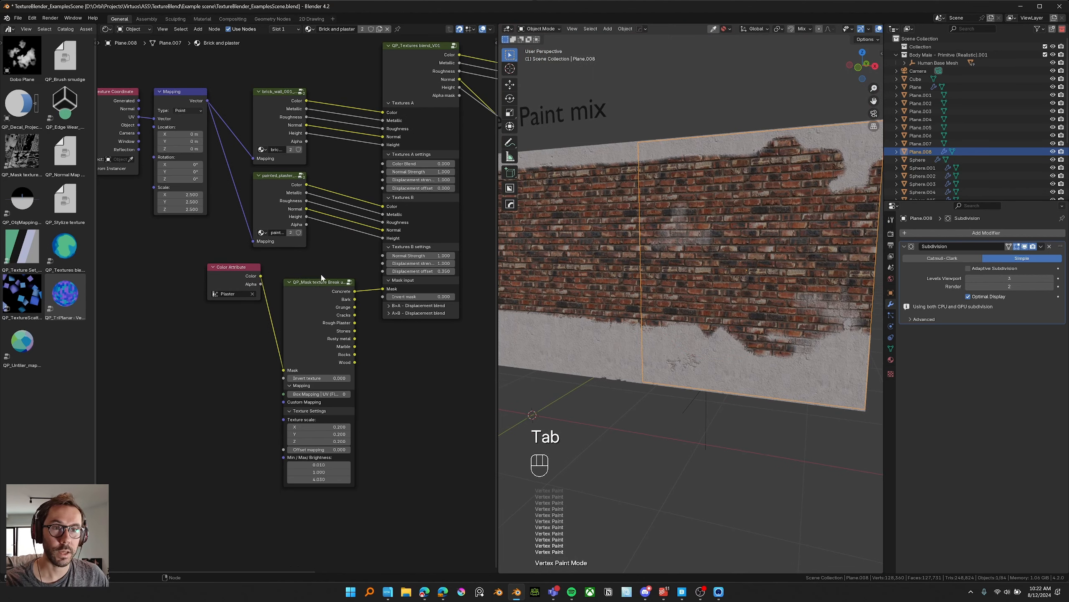
left_click_drag(321, 274, 252, 299)
key("g")
left_click(206, 352)
left_click(242, 297)
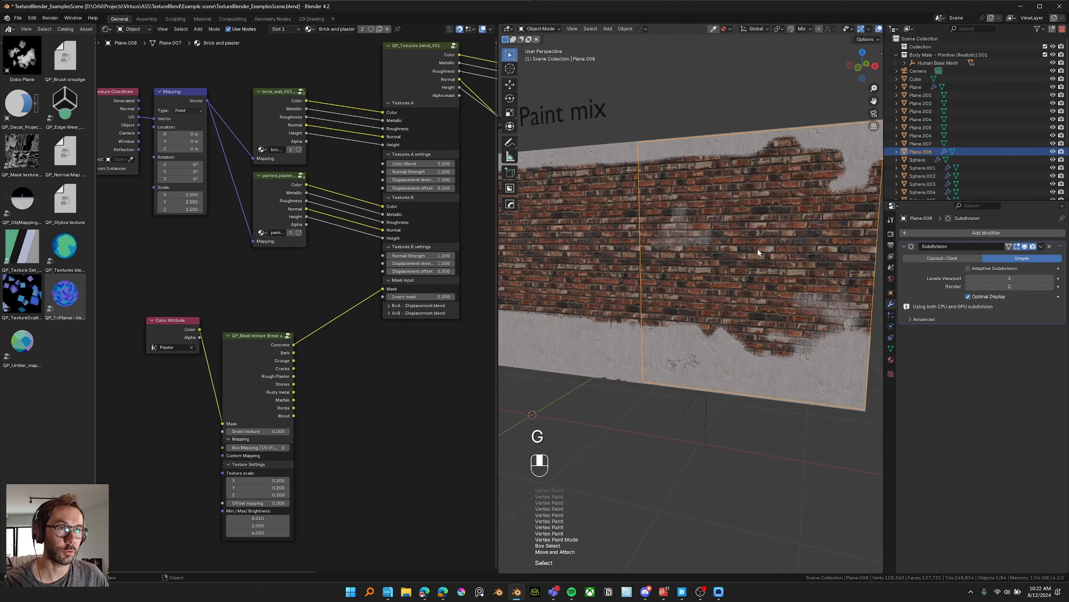
mouse_move(606, 138)
middle_mouse_down("shift")
mouse_move(725, 185)
mouse_move(669, 200)
mouse_move(683, 203)
middle_mouse_up("shift")
middle_click_drag(315, 246, 314, 247)
key("shift+a")
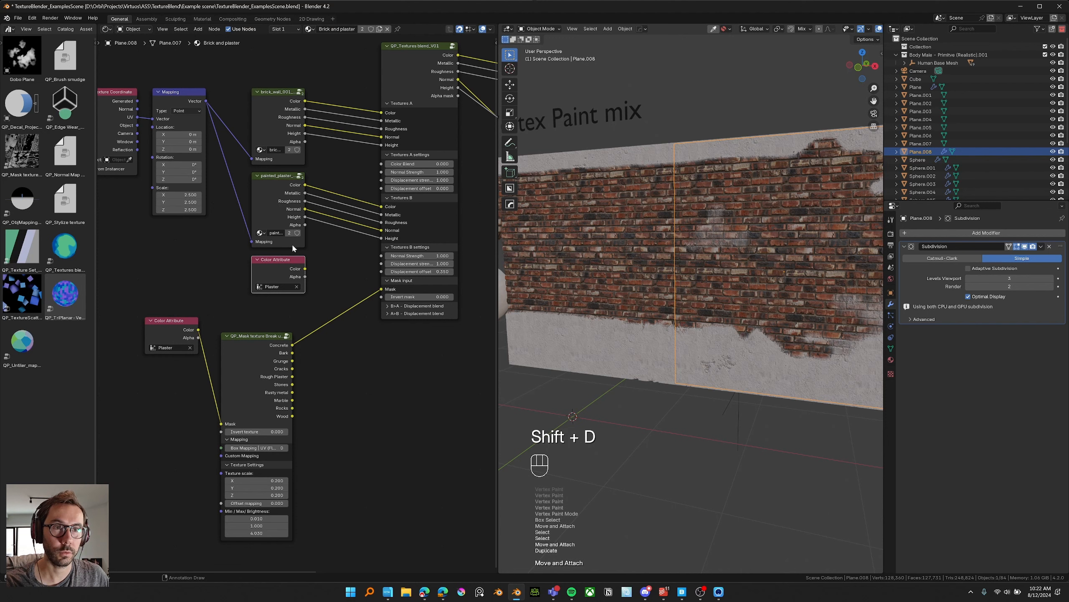
Step: Add a Mix Color node between the painted plaster's Color output and the Textures B Color input
middle_click_drag(316, 249, 291, 252)
key("shift+a")
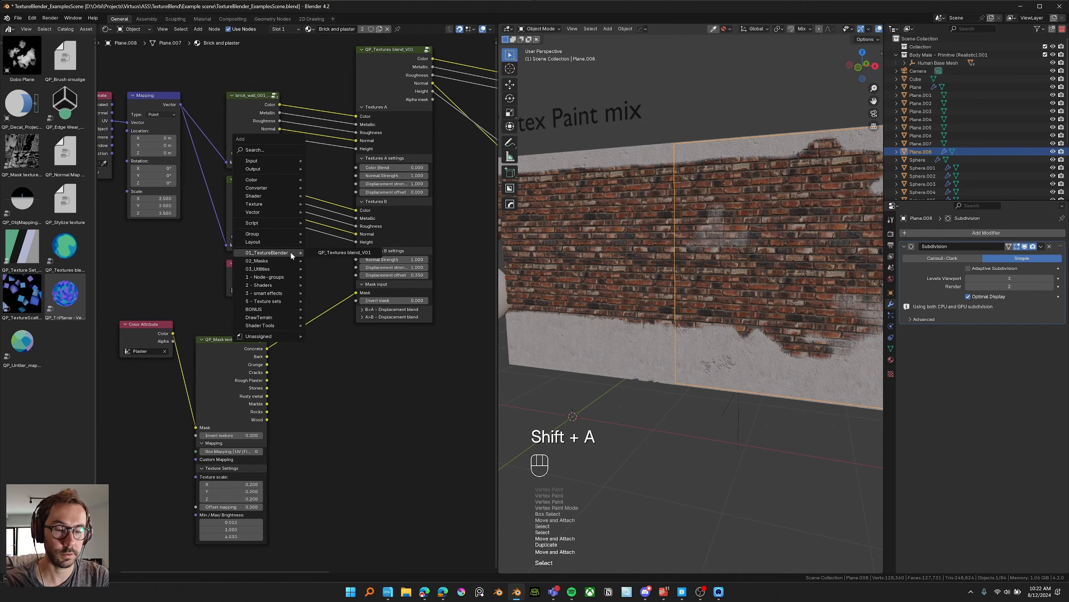
type("mix")
key("Return")
left_click(300, 187)
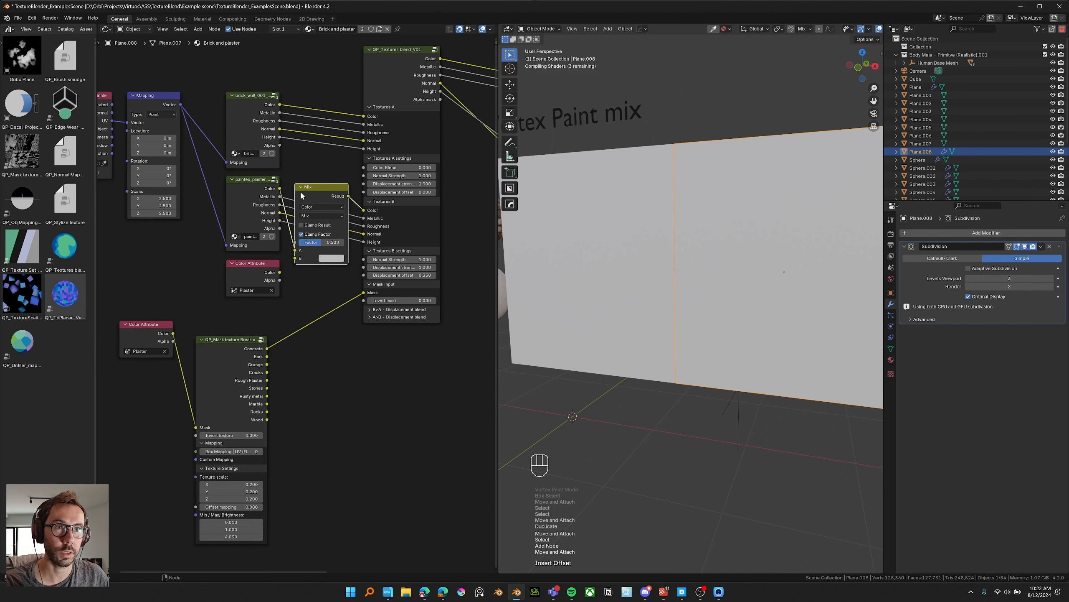
Step: Connect the duplicated Color Attribute's Color output to the Mix node's Factor and set the blending mode to Multiply
middle_click_drag(278, 270, 276, 275)
left_click_drag(277, 277, 293, 251)
left_click(318, 220)
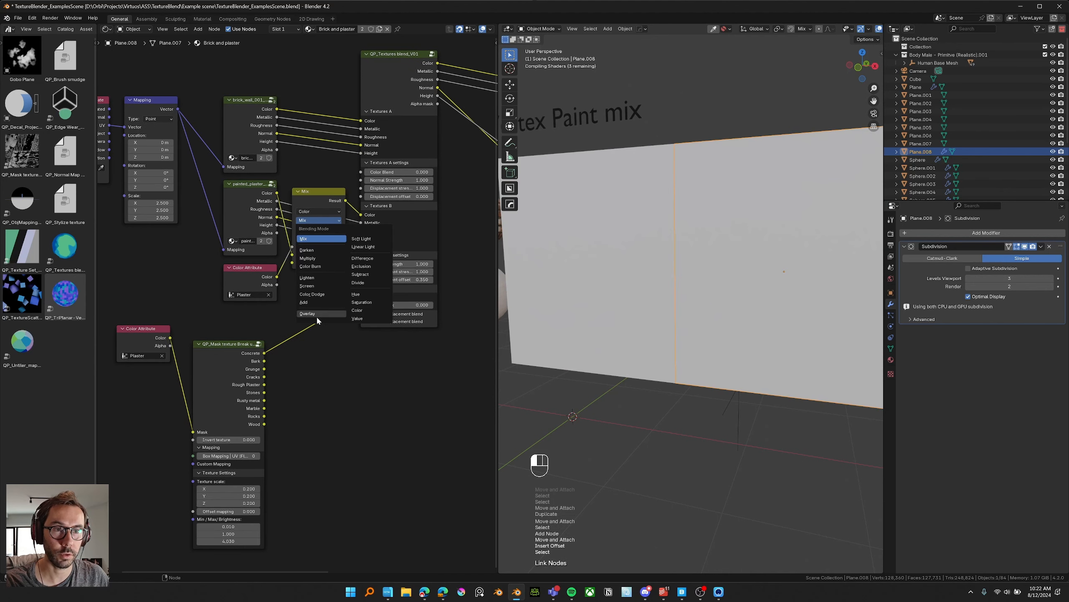
left_click(308, 258)
Step: Set the Multiply node's B color to a light beige and check the tinted plaster on the wall
left_click(328, 263)
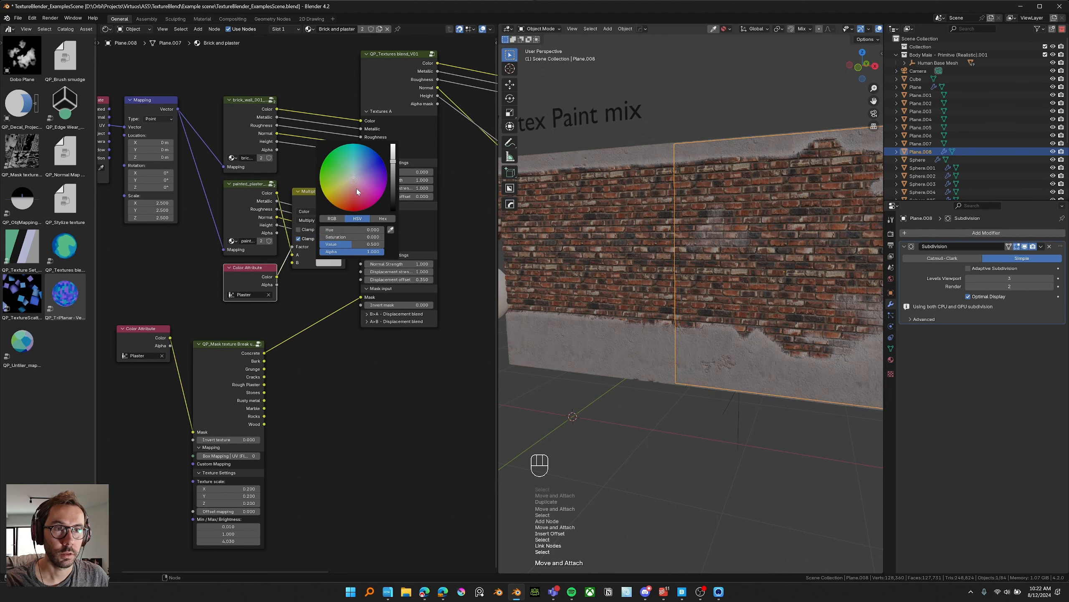
left_click_drag(356, 192, 351, 184)
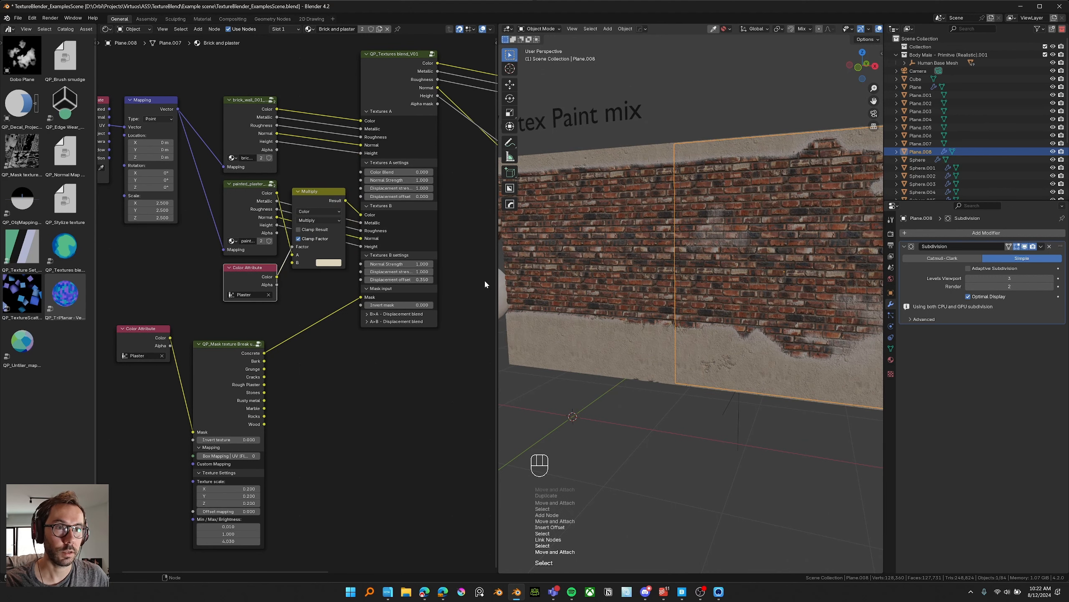
middle_click_drag(694, 277, 687, 272)
scroll(666, 345, "up", 3)
scroll(667, 333, "down", 5)
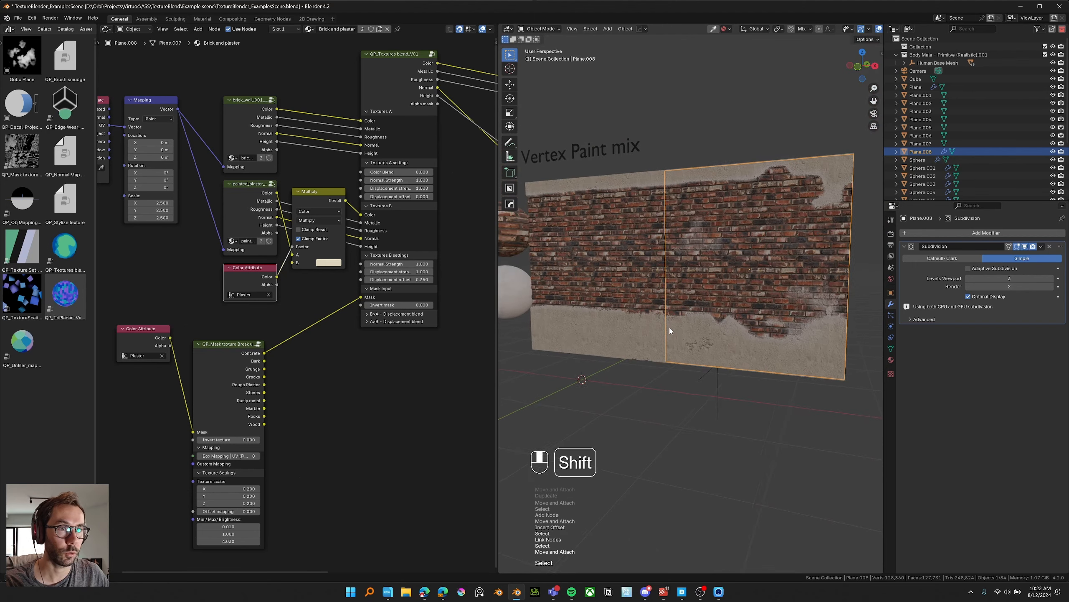
Step: Add a vertex color attribute named "Plaster dirt" to the second wall plane and assign it in the Multiply factor's Color Attribute node
middle_click_drag(668, 327, 667, 334, "shift")
scroll(667, 333, "up", 2)
key("Tab")
left_click(691, 29)
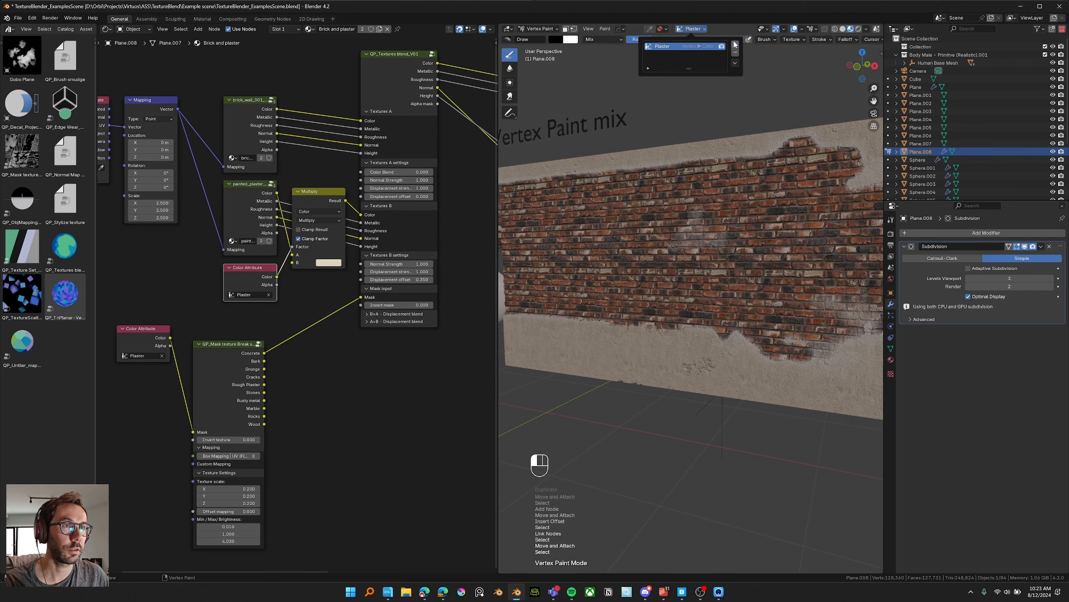
left_click(690, 47)
left_click(772, 45)
type("Plaster color")
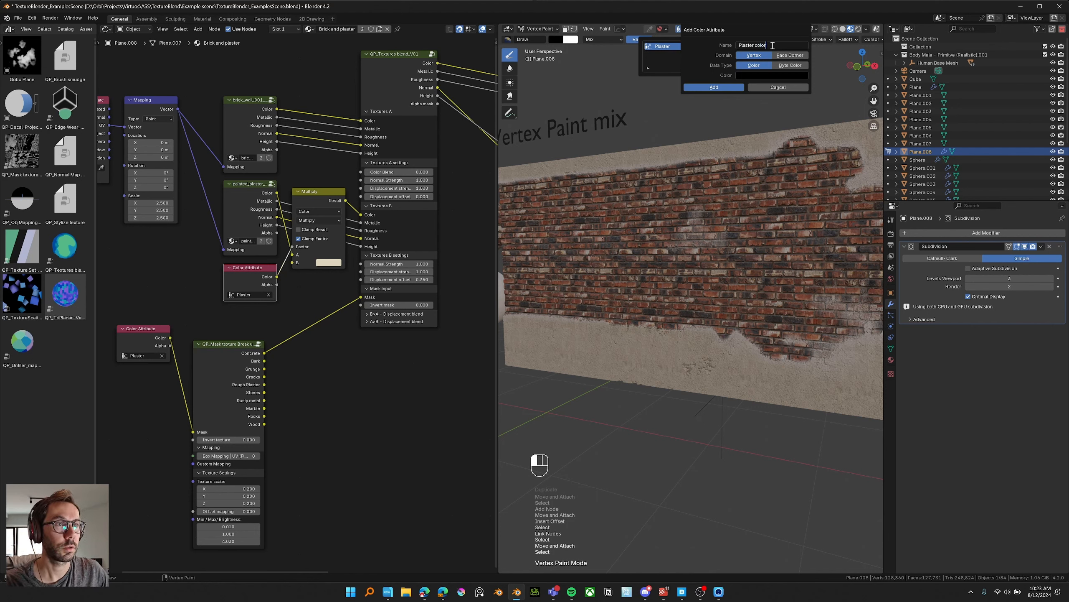
key("BackSpace")
key("BackSpace")
key("BackSpace")
key("BackSpace")
key("BackSpace")
type("di")
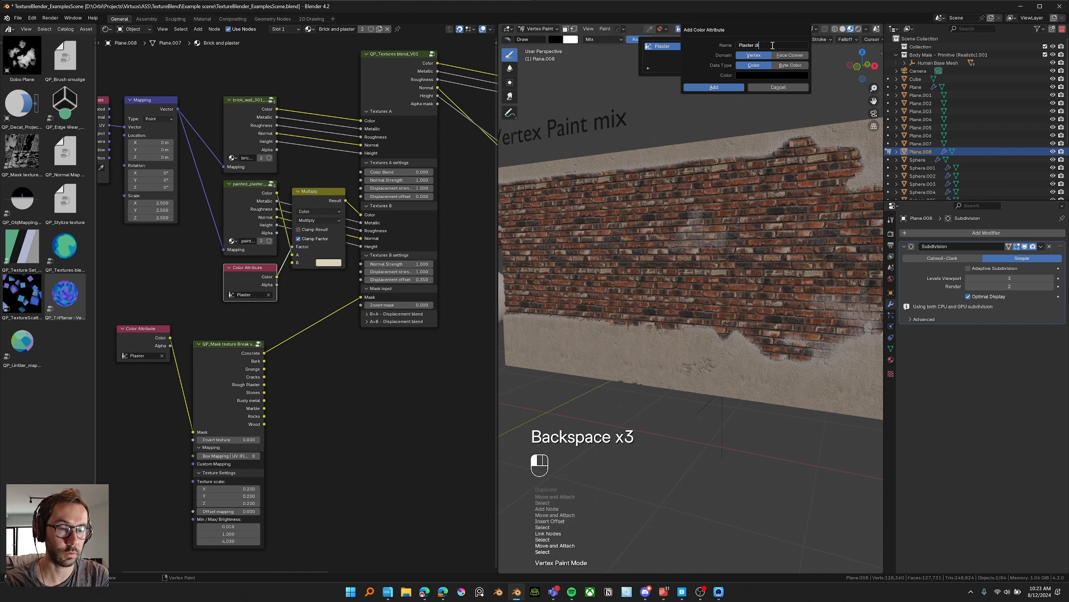
type("rt")
key("Return")
left_click(243, 295)
key("Return")
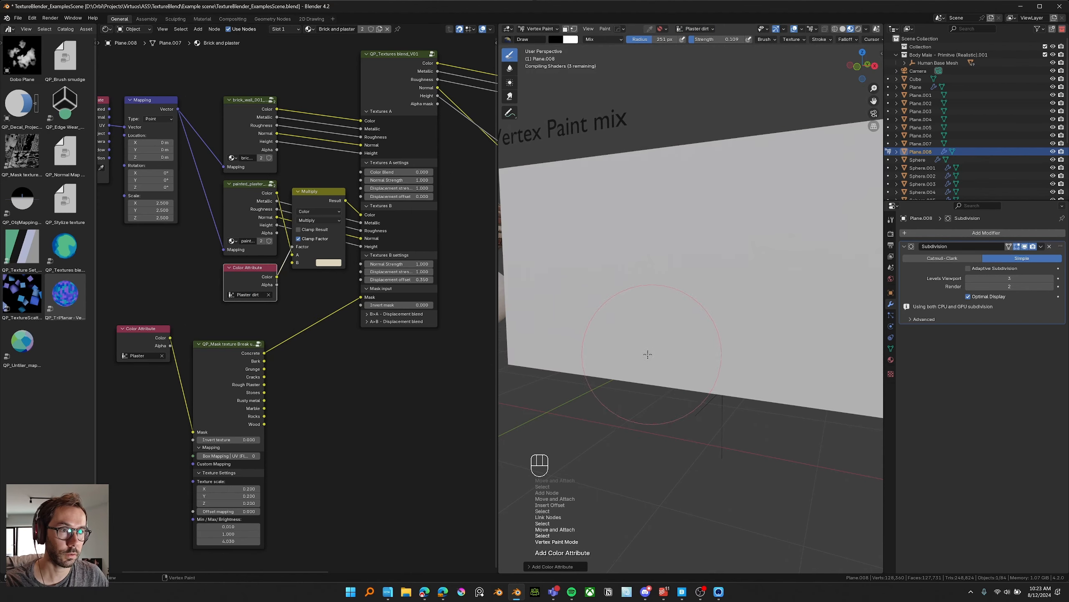
Step: Paint dirt in white along the second wall plane's lower edge, with the brush strength raised to 1.000
middle_click_drag(644, 353, 626, 322)
key("f")
left_click(626, 337)
left_click(625, 340)
key("x")
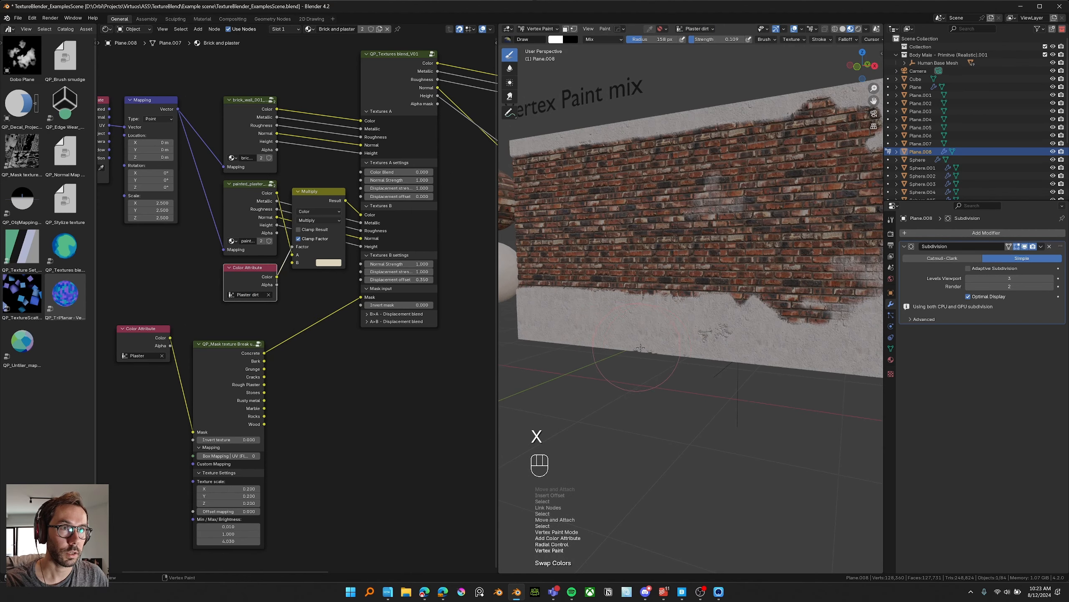
left_click(627, 350)
left_click(619, 347)
left_click(610, 345)
key("f")
left_click(605, 343)
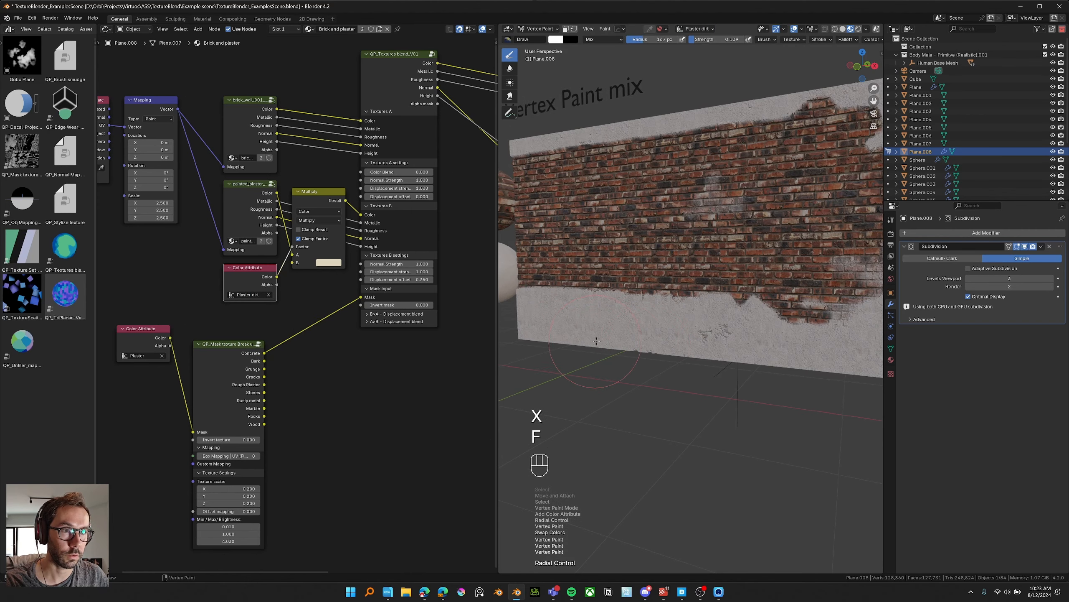
left_click(602, 344)
left_click_drag(502, 333, 524, 329)
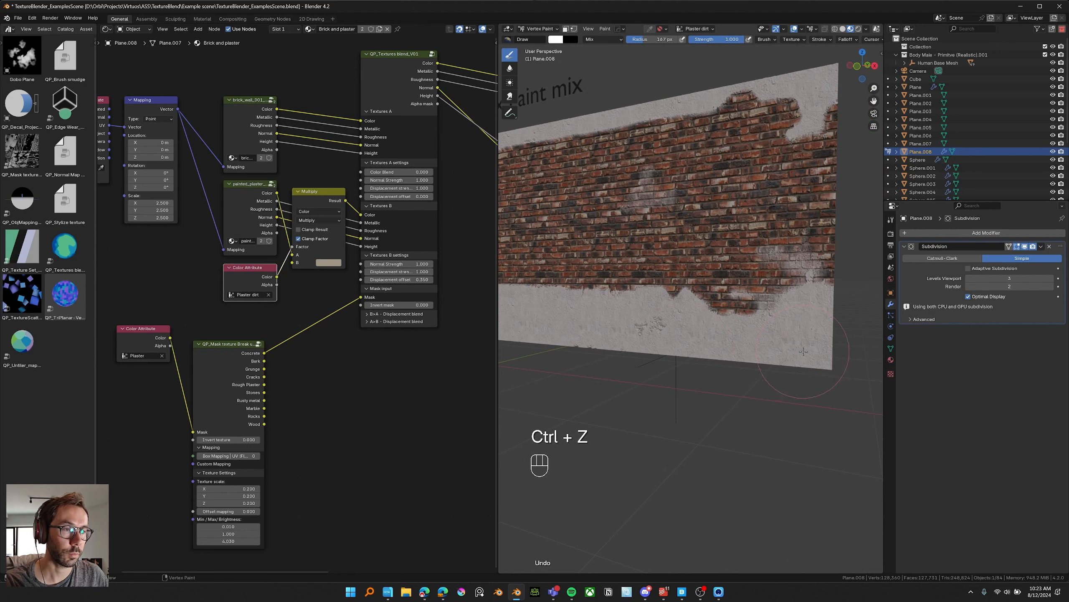
left_click(802, 346)
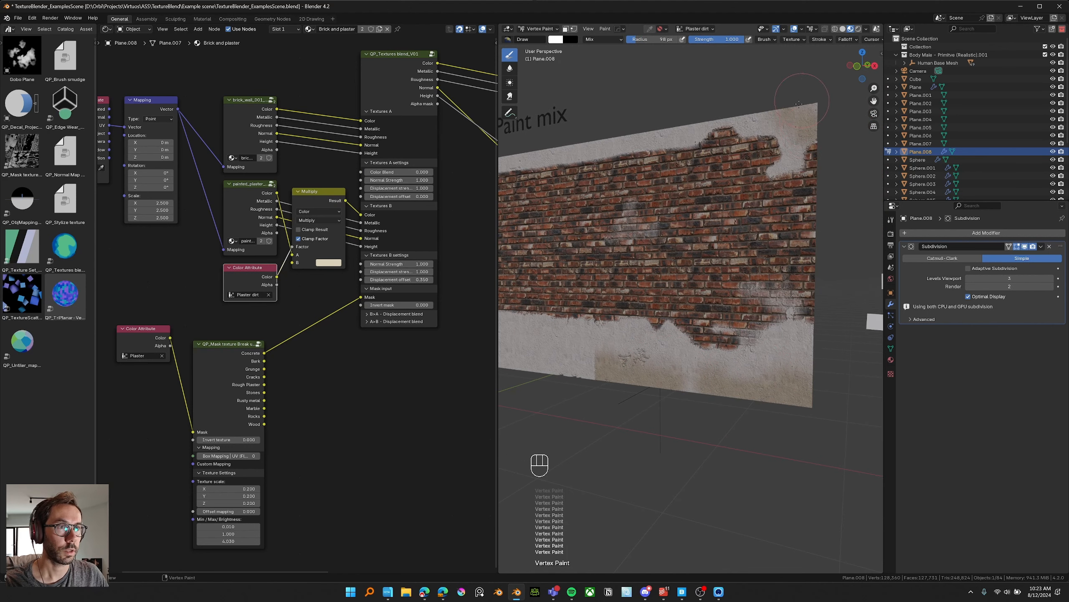
Step: Paint dirt along the plaster at the second wall plane's upper edge, resizing the brush to 67 px
left_click(672, 122)
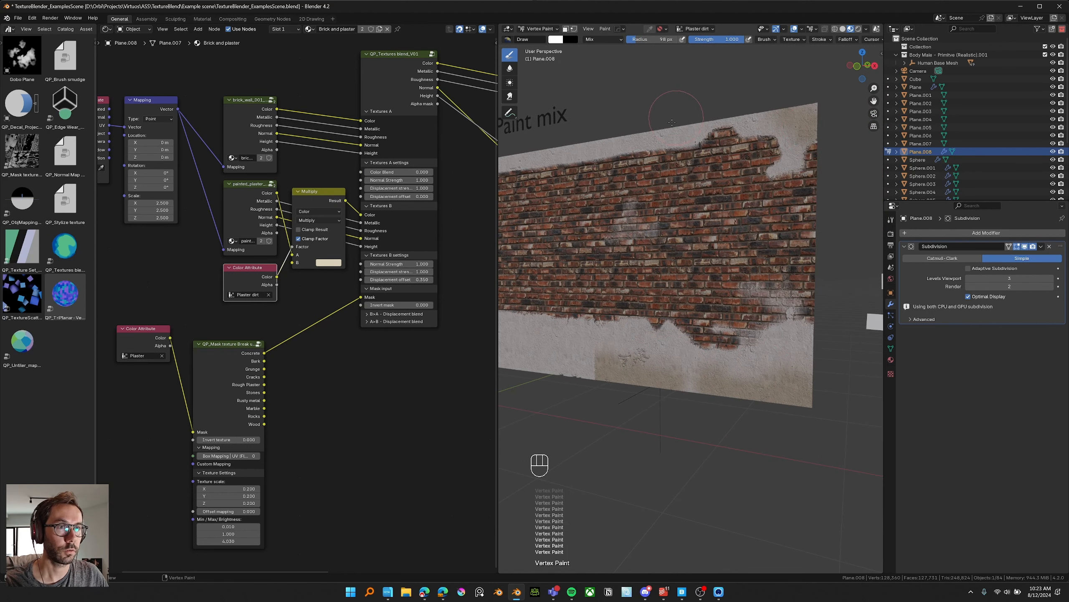
key("f")
left_click(662, 125)
left_click(660, 137)
left_click(645, 135)
left_click(598, 124)
left_click(733, 127)
key("f")
left_click(643, 359)
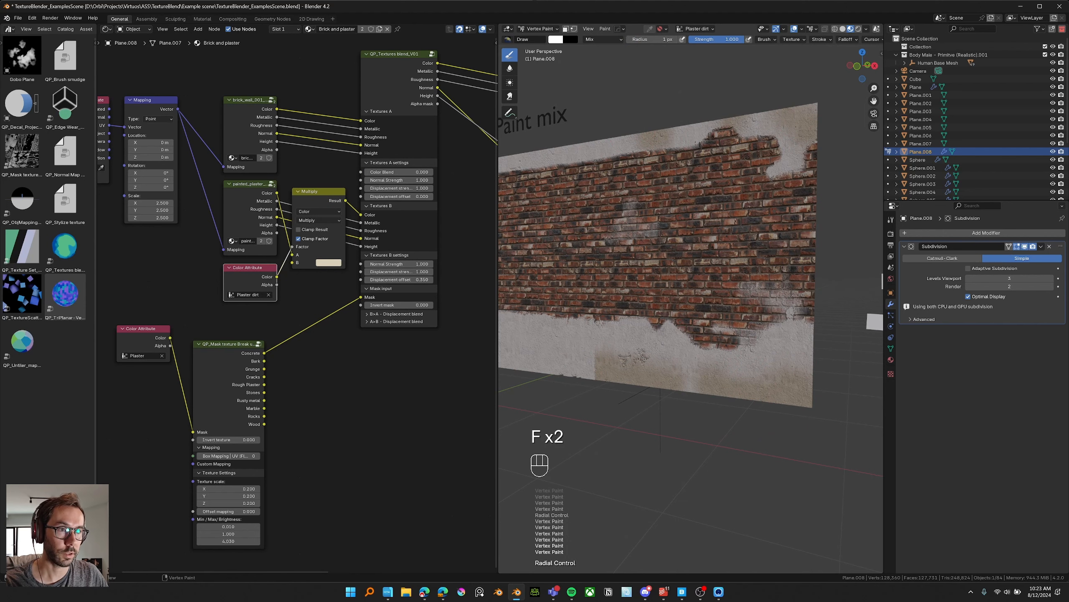
key("f")
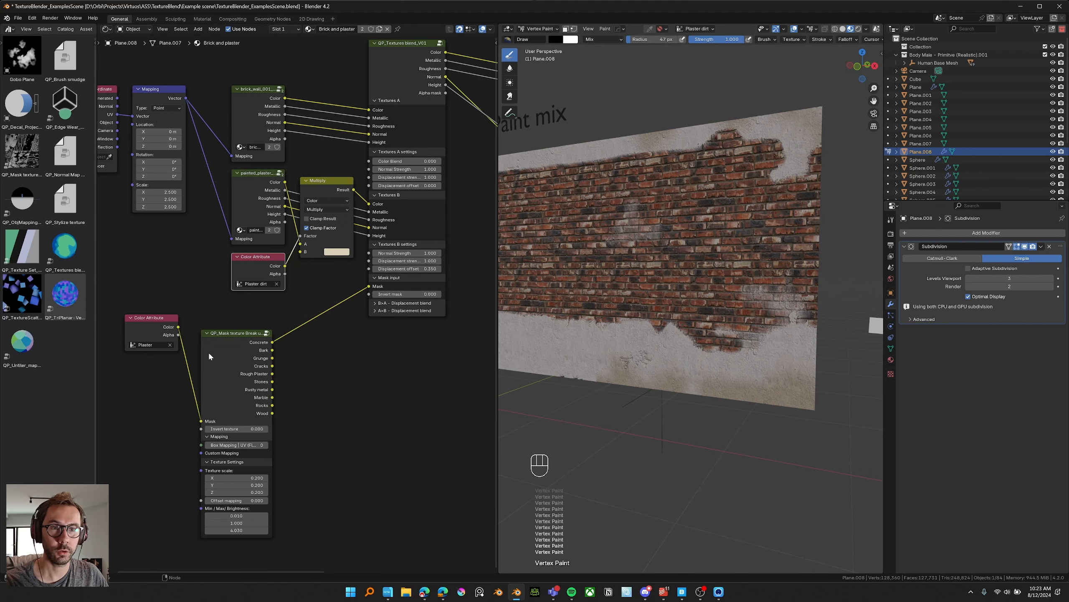
Step: Insert a duplicate of the mask break-up node between the Plaster dirt attribute and the Multiply Factor, moving the surrounding nodes to make room
left_click(235, 358)
left_click_drag(255, 270, 178, 278)
scroll(691, 358, "up", 4)
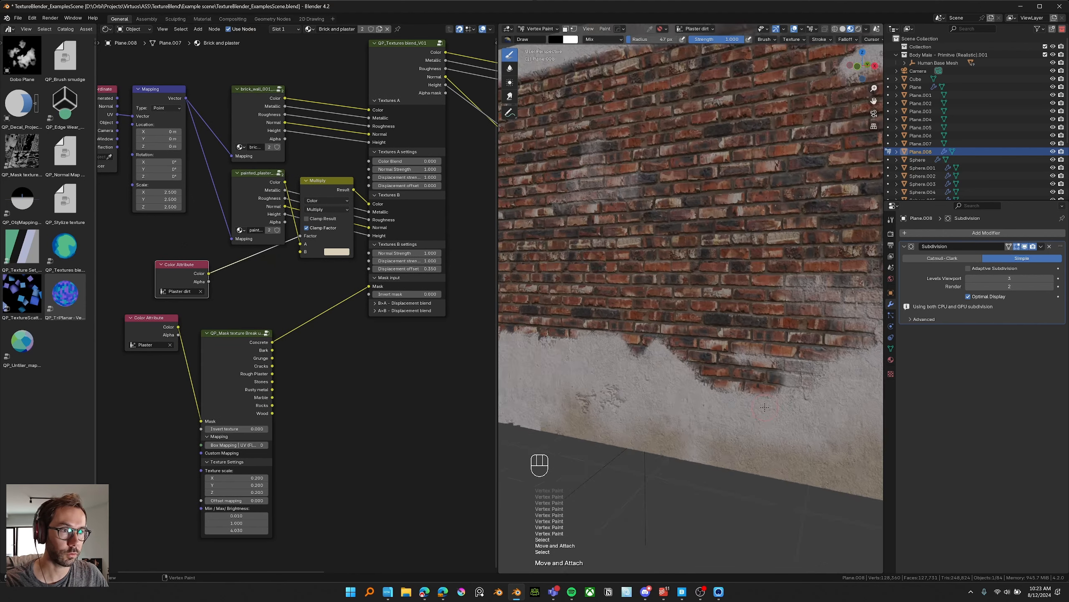
middle_click_drag(699, 370, 673, 406)
scroll(678, 367, "down", 3)
left_click(237, 379)
key("shift+d")
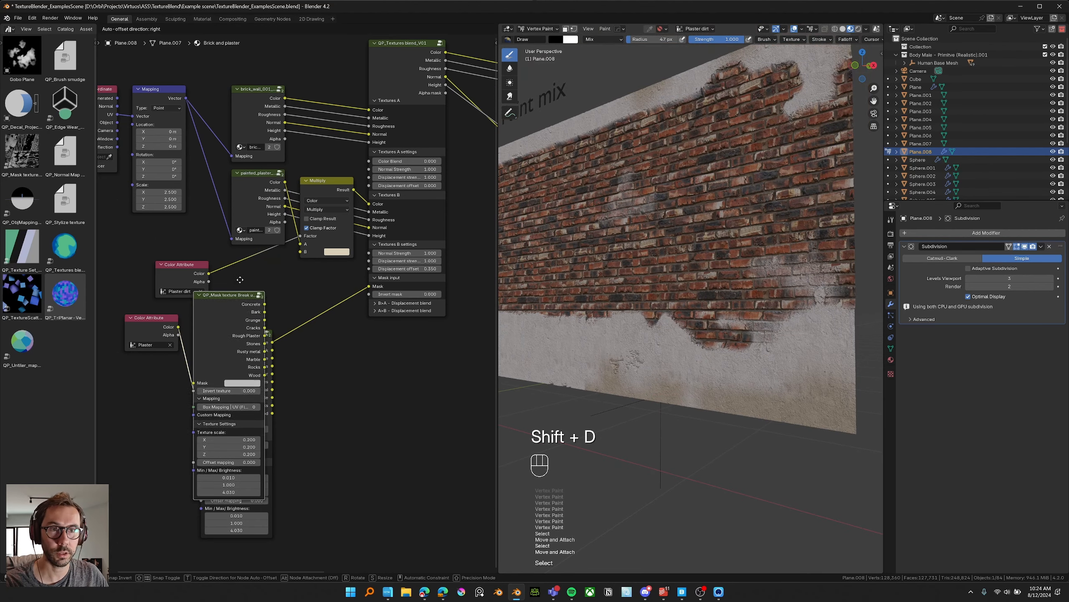
left_click(269, 251)
left_click_drag(217, 380, 241, 523)
left_click_drag(149, 317, 187, 485)
Step: Set the duplicated break-up node's Z texture scale to 0.100 to stretch the dirt vertically
middle_click_drag(684, 386, 674, 399, "shift")
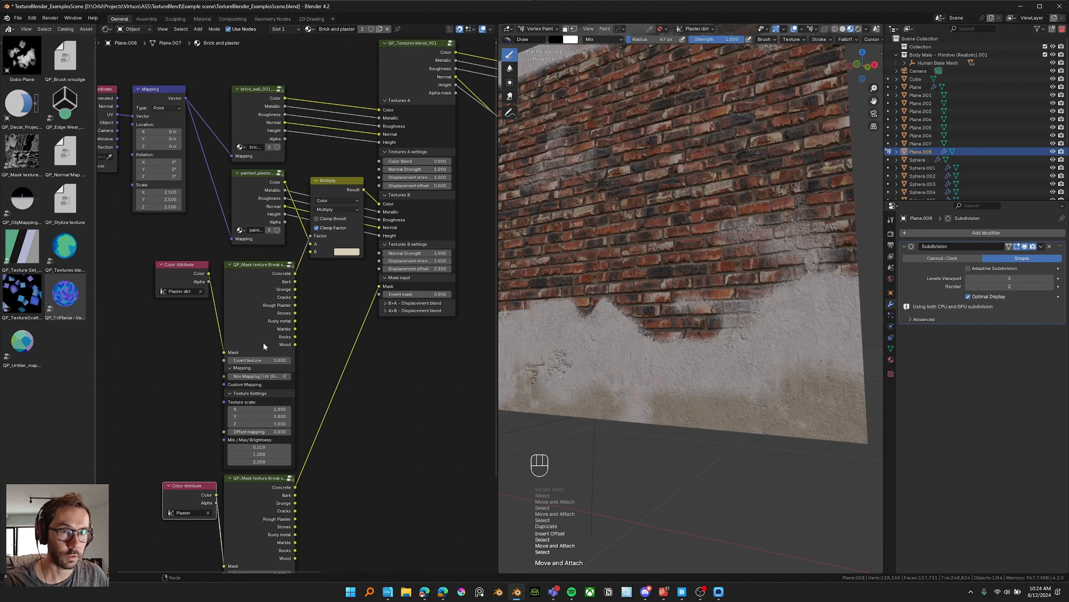
left_click_drag(268, 423, 290, 423, "shift")
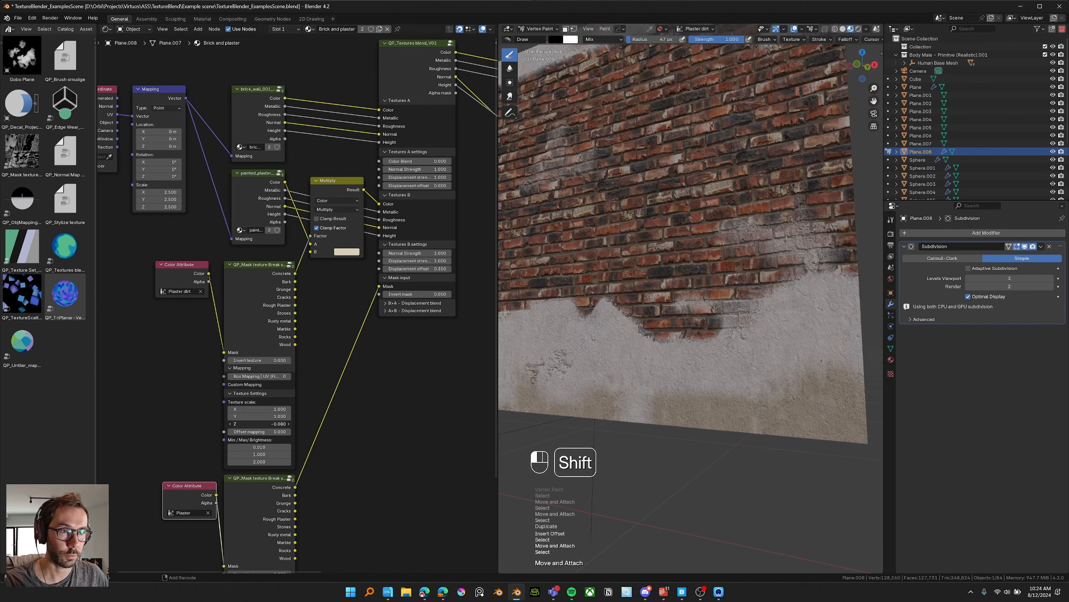
left_click_drag(290, 423, 297, 423, "shift")
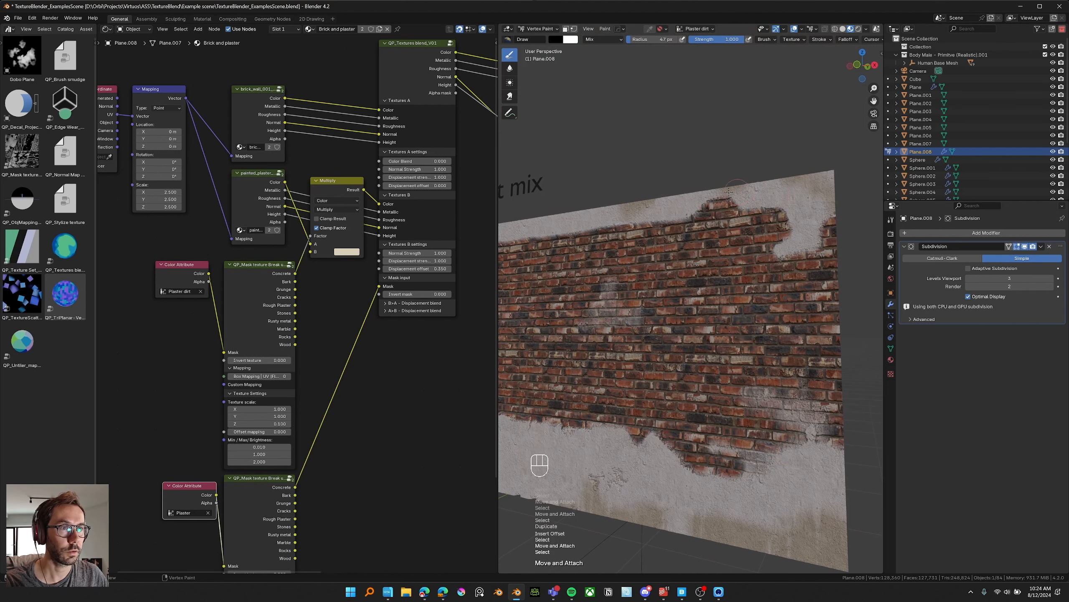
Step: Touch up the painted dirt on the plaster near the second wall plane's upper outer corner
left_click_drag(791, 253, 791, 185)
scroll(724, 270, "down", 3)
middle_click_drag(716, 295, 721, 291)
middle_click_drag(606, 337, 699, 337, "shift")
Step: Switch vertex painting to the first wall plane and add a color attribute named "Plaster dirt" to it
key("Tab")
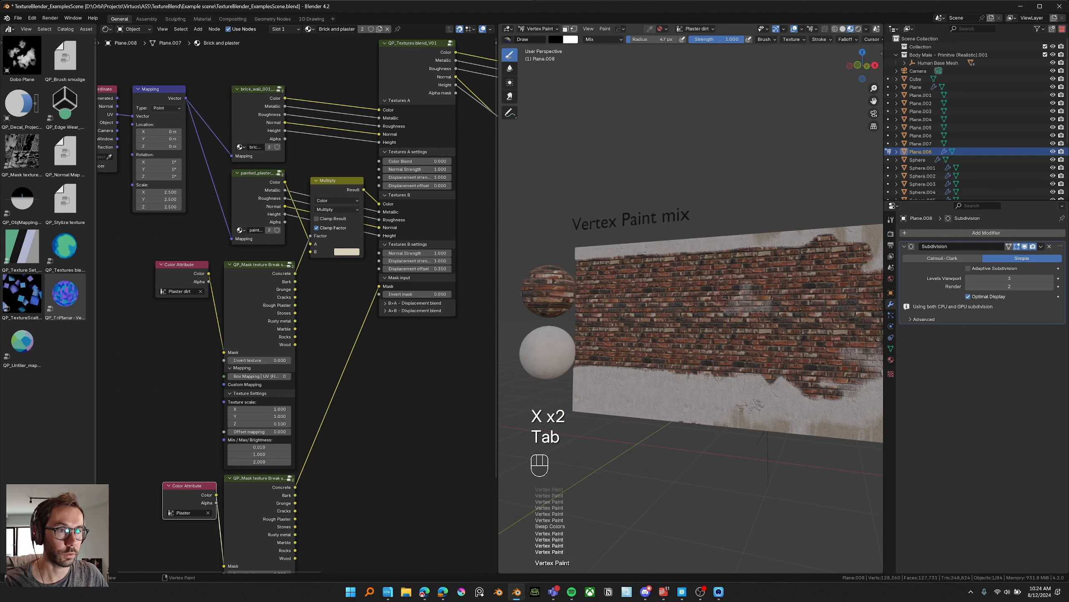
left_click(673, 356)
key("Tab")
left_click(627, 339)
key("Tab")
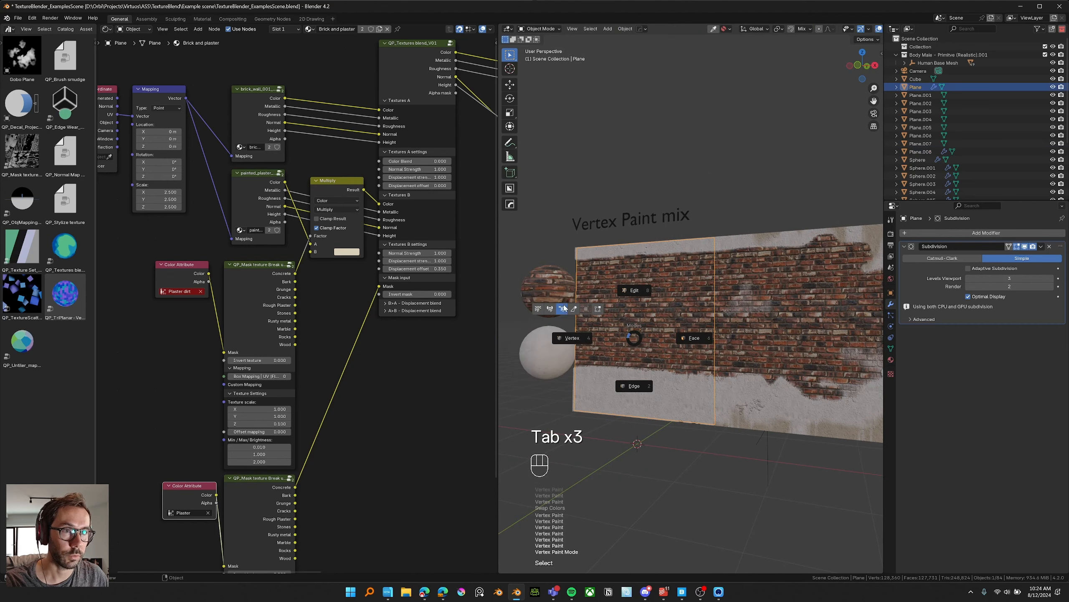
key("ctrl+z")
left_click(693, 28)
left_click(735, 45)
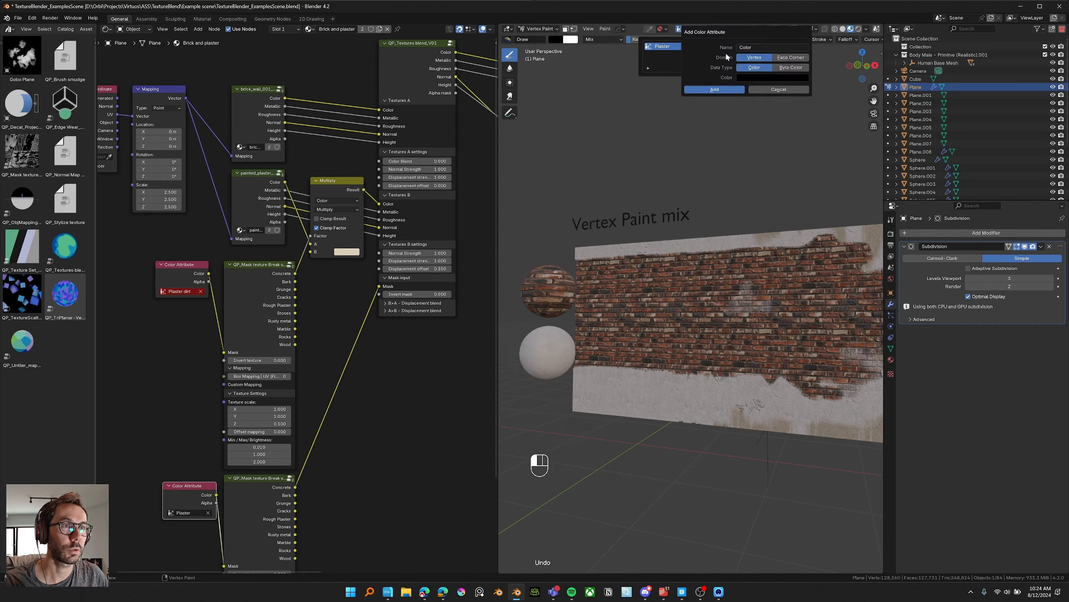
left_click(757, 48)
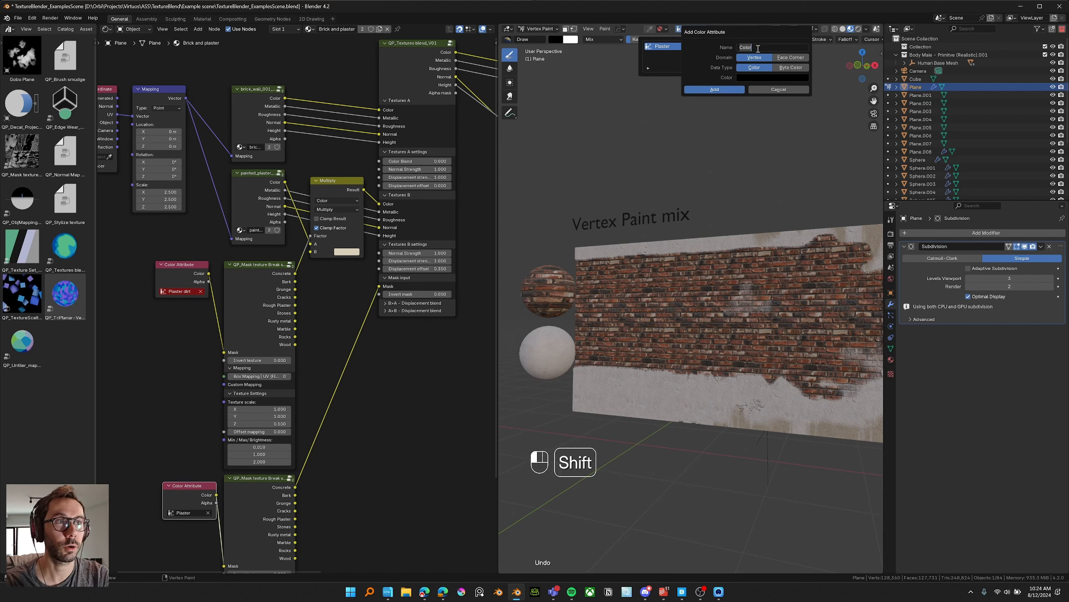
type("Plaster dirt")
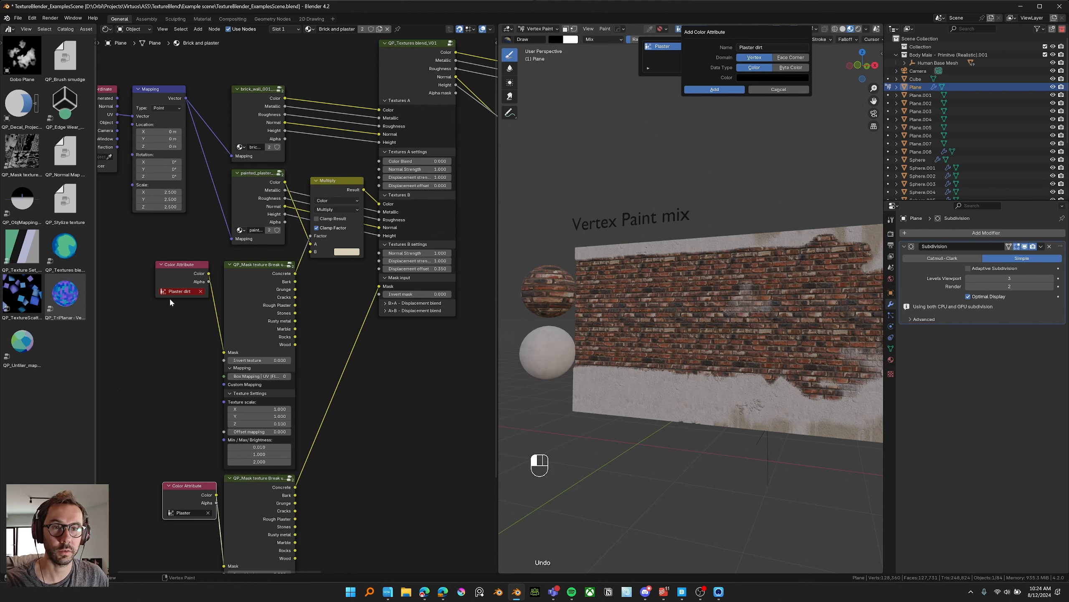
key("Return")
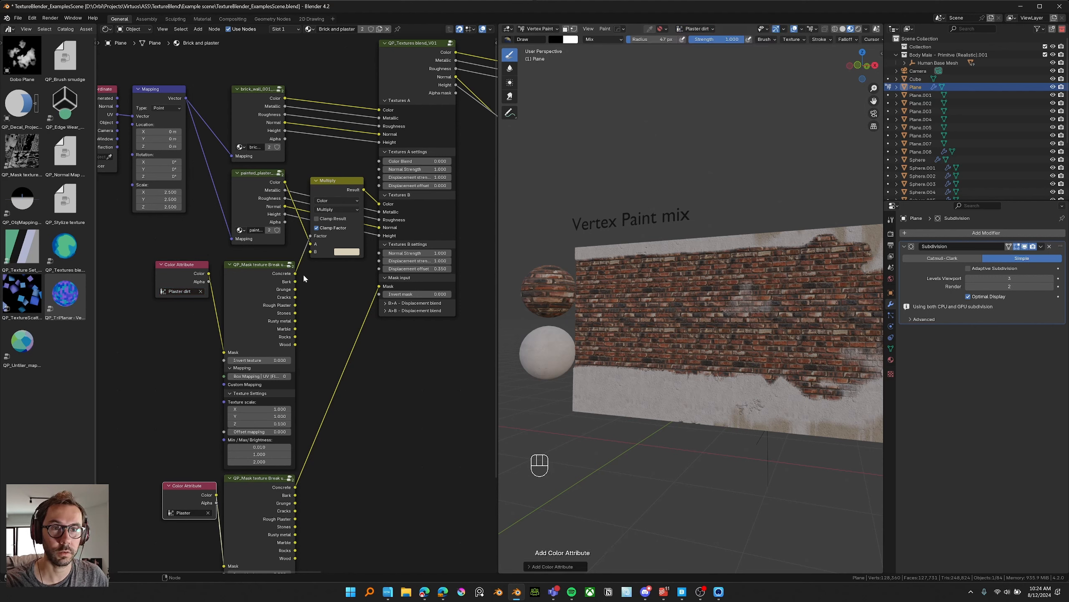
Step: Swap the brush color to white and paint dirt streaks along the first wall plane's lower plaster edge
left_click(594, 396)
left_click(594, 396)
left_click(594, 397)
left_click(594, 398)
left_click(596, 398)
key("x")
left_click_drag(601, 395, 590, 400)
mouse_move(617, 392)
left_mouse_down()
mouse_move(618, 408)
mouse_move(651, 405)
left_mouse_up()
left_click_drag(653, 405, 658, 417)
left_click_drag(668, 412, 691, 415)
left_click_drag(699, 400, 698, 413)
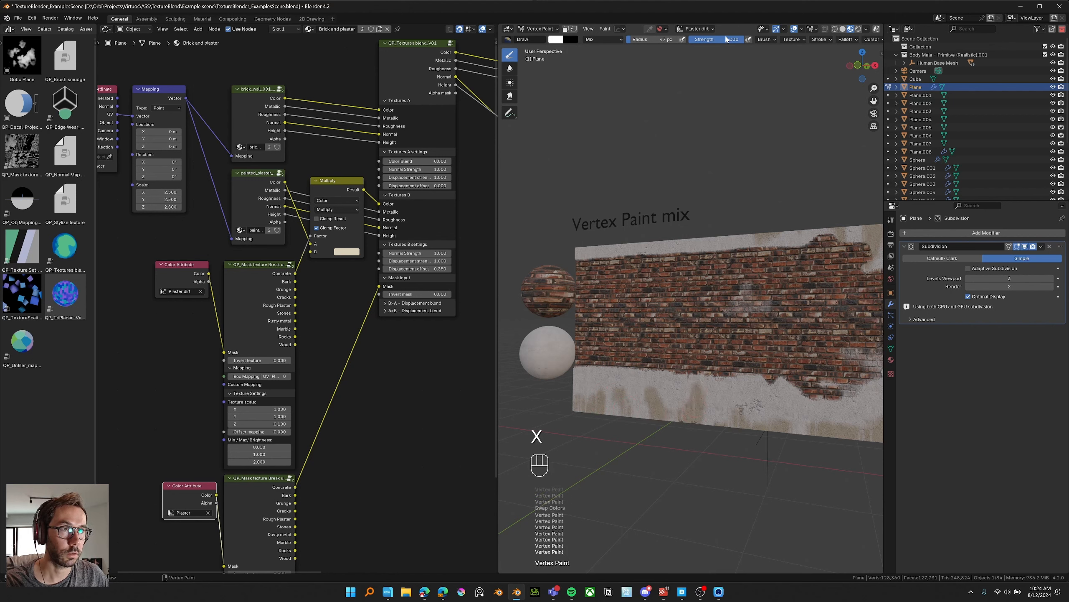
Step: Lower the brush strength, enlarge its radius, and soften the dirt along the first plane's lower edge before leaving vertex painting
left_click_drag(731, 39, 702, 39)
key("f")
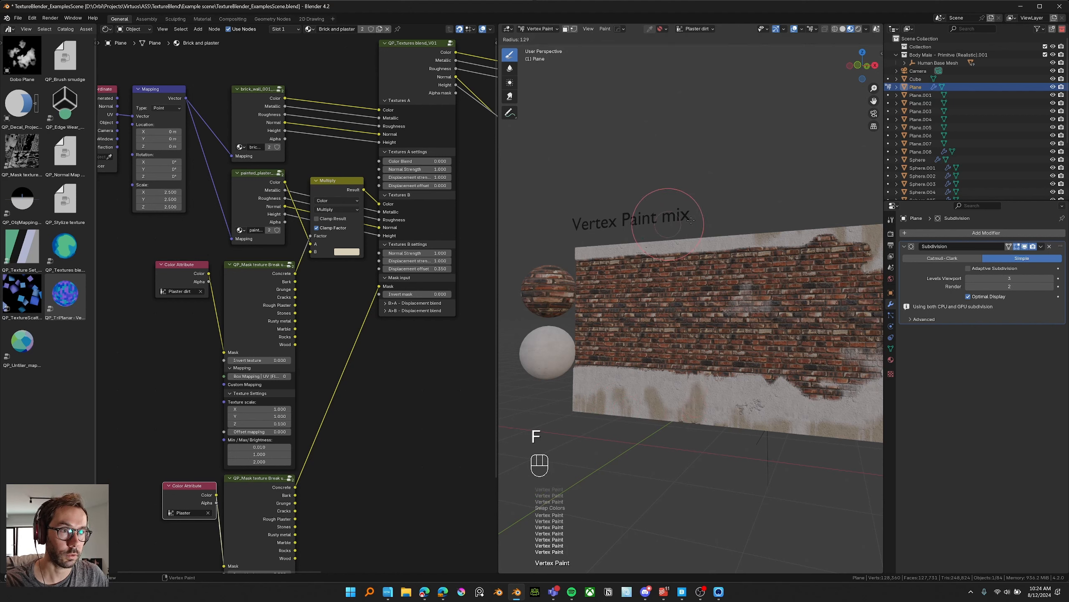
left_click(704, 222)
mouse_move(685, 413)
left_mouse_down()
mouse_move(688, 389)
mouse_move(671, 392)
left_mouse_up()
mouse_move(690, 392)
left_mouse_down("ctrl")
mouse_move(692, 407)
mouse_move(636, 403)
left_mouse_up("ctrl")
middle_click_drag(752, 351, 755, 335)
key("Tab")
Step: Inspect the painted dirt across both wall planes and switch the viewport to rendered shading
middle_click_drag(242, 146, 247, 150)
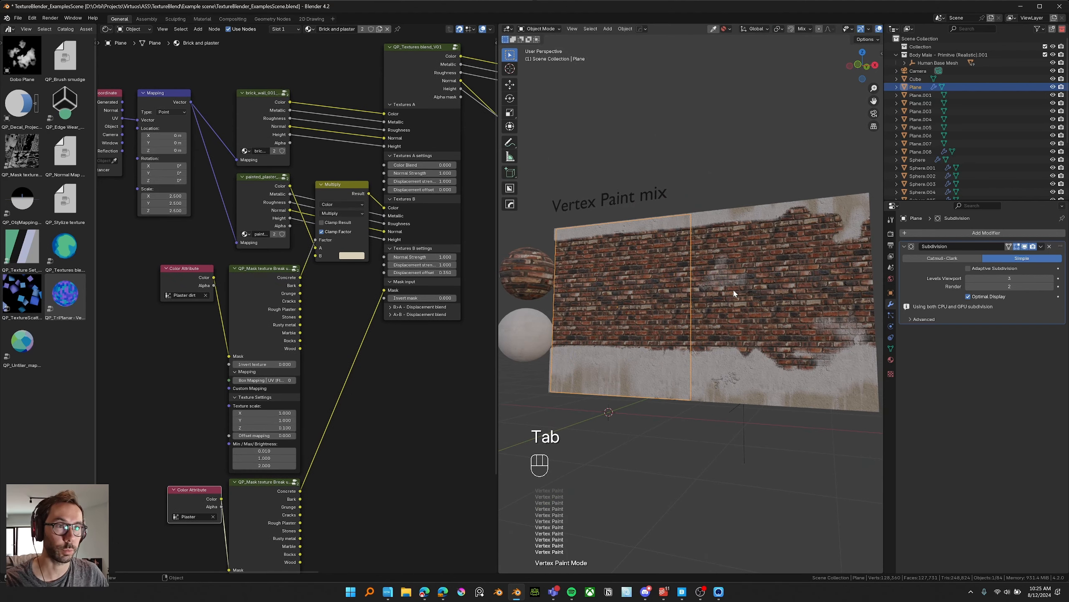
mouse_move(713, 283)
middle_mouse_down()
mouse_move(721, 292)
mouse_move(716, 264)
middle_mouse_up()
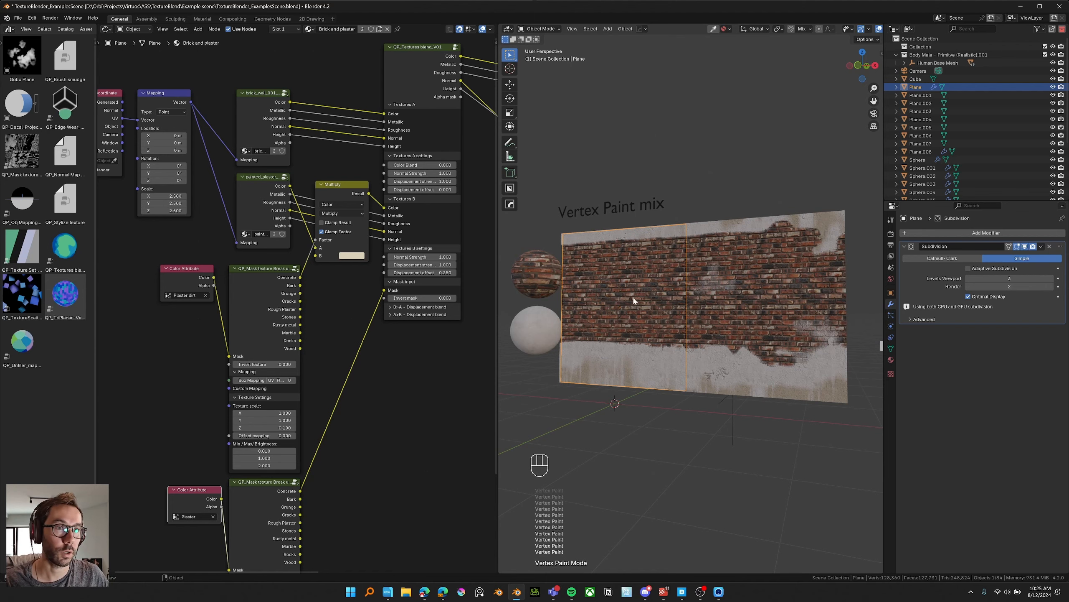
middle_click_drag(670, 415, 622, 353)
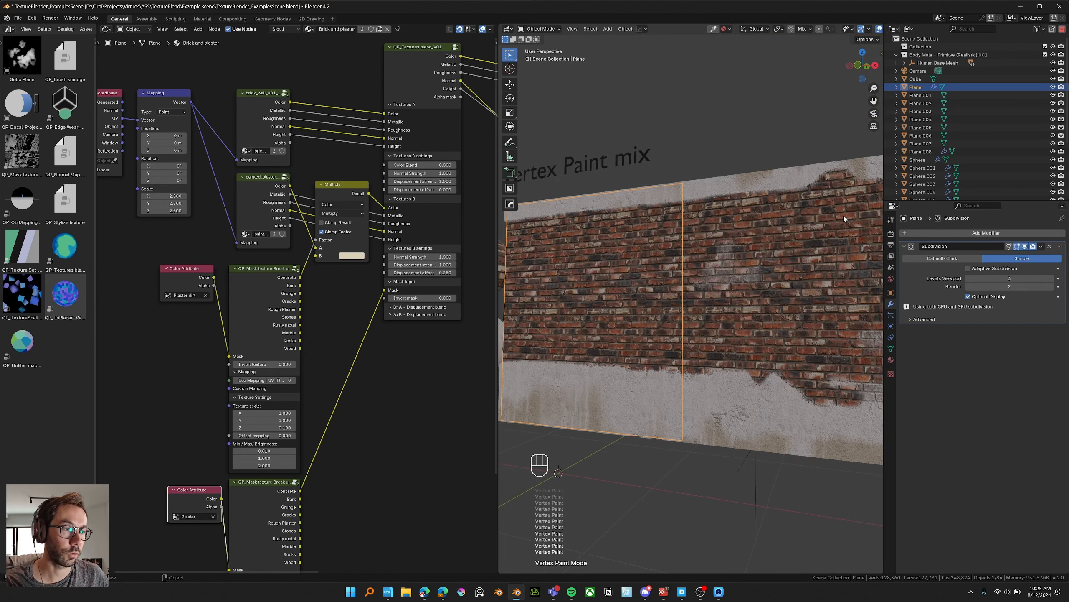
scroll(783, 30, "down", 4)
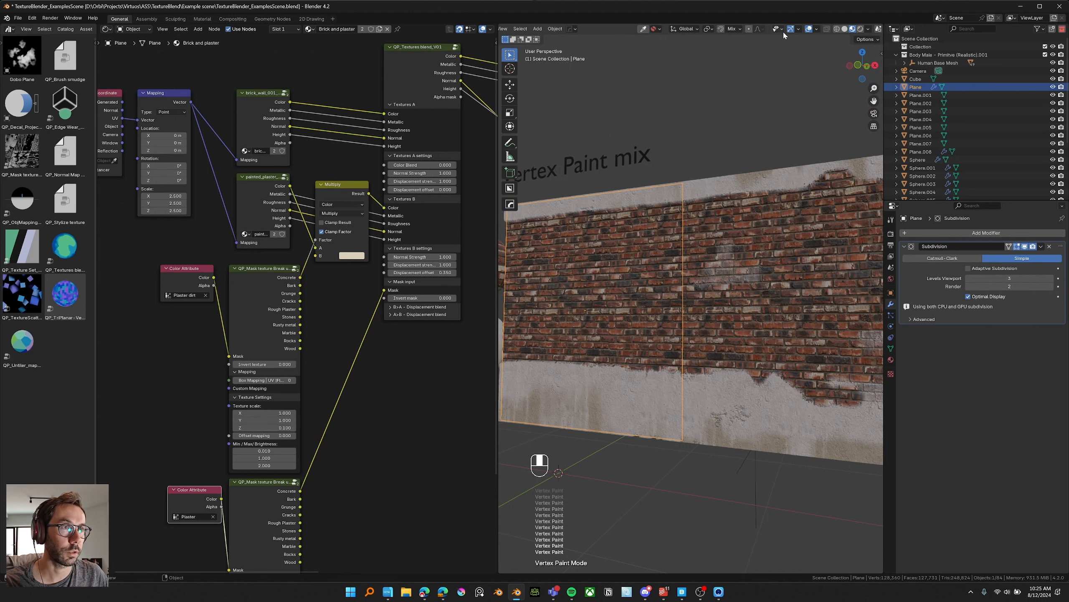
left_click(860, 29)
Step: Add a world HDRI and choose the Kloofendal 48 sky to light the wall
key("n")
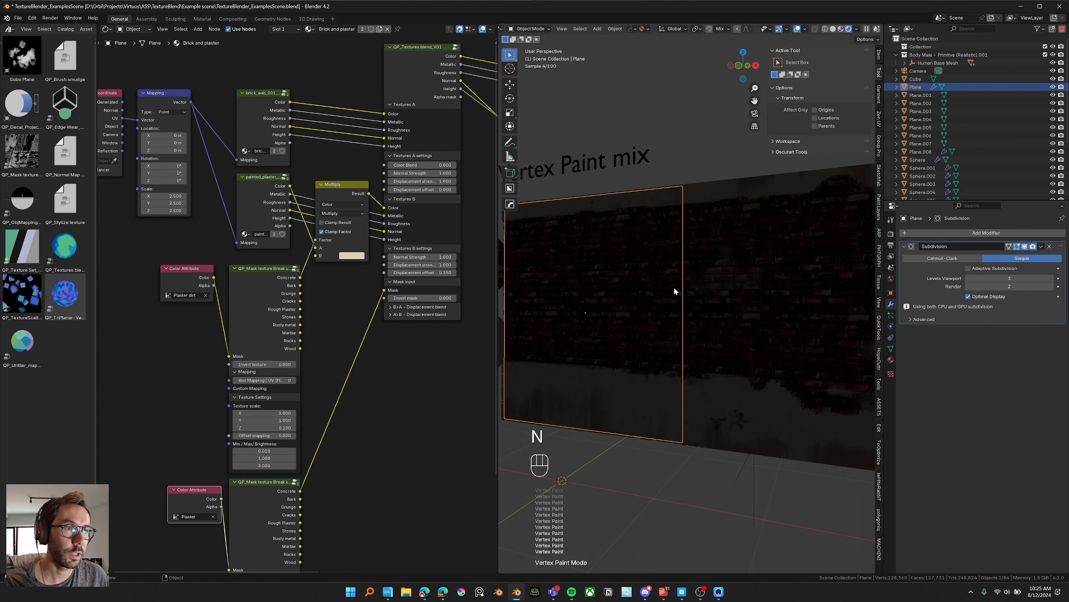
left_click(879, 253)
left_click(815, 290)
left_click(812, 313)
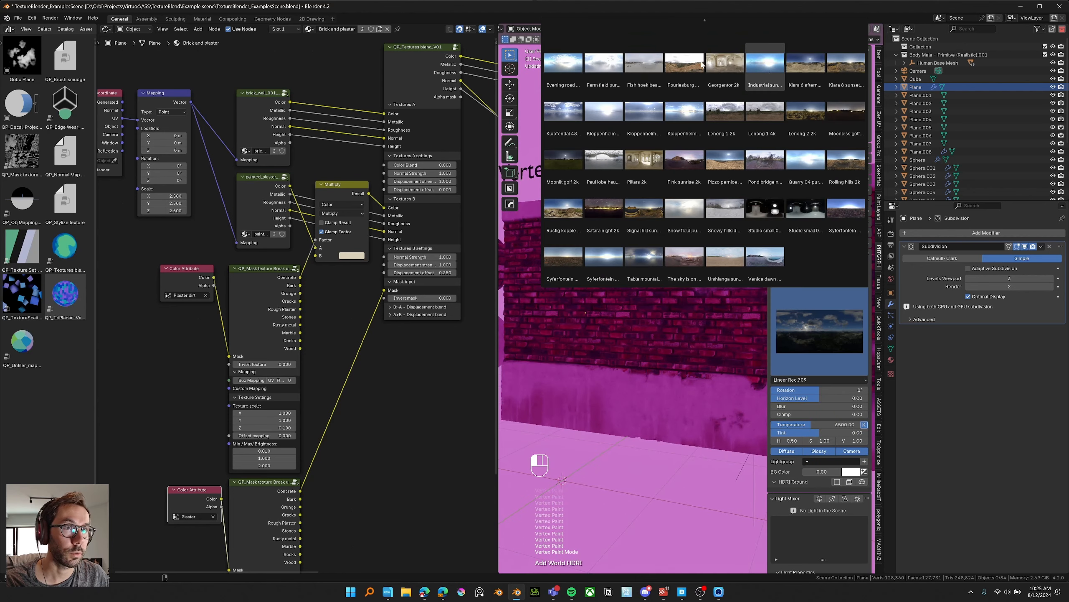
left_click(566, 111)
key("n")
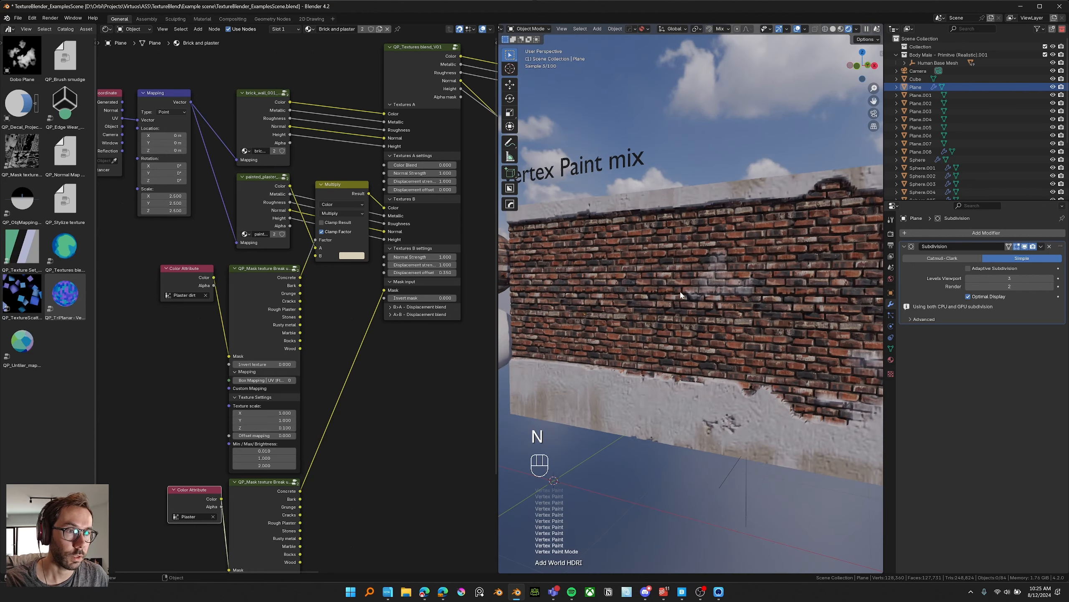
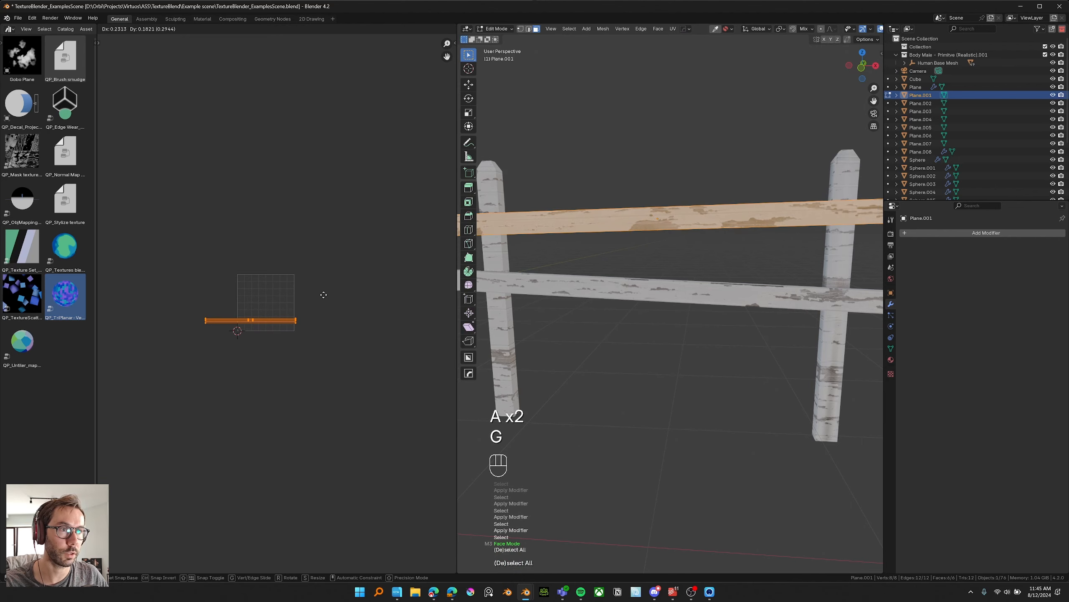
Step: Move the upper fence plank's UVs to a new spot and select the lower fence plank
left_click(323, 295)
left_click(646, 275)
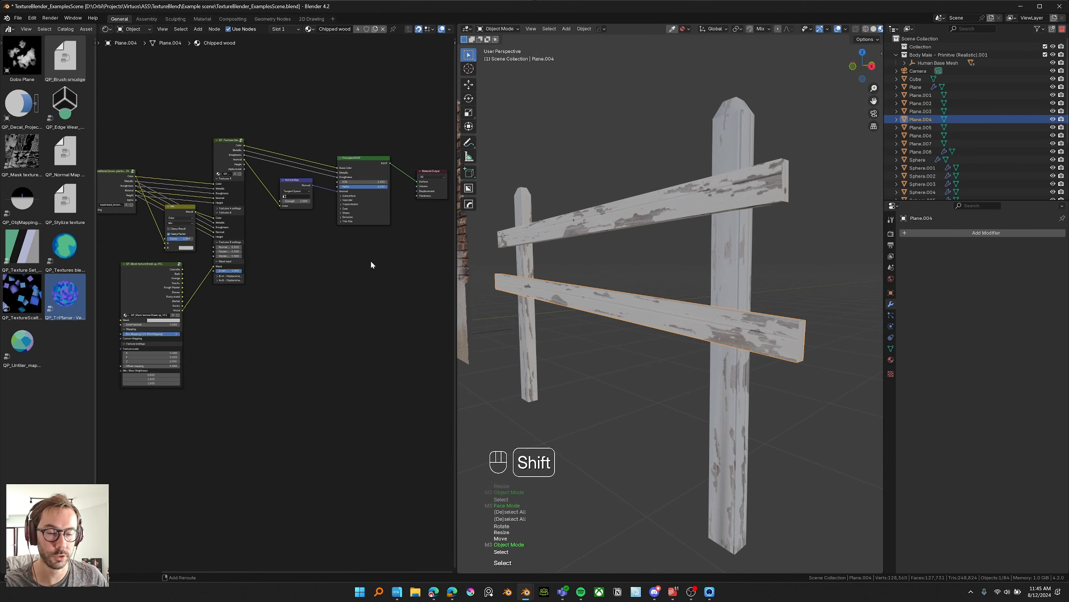
Step: Add a Displacement node to the Chipped wood material and place it below the Principled BSDF
key("shift+a")
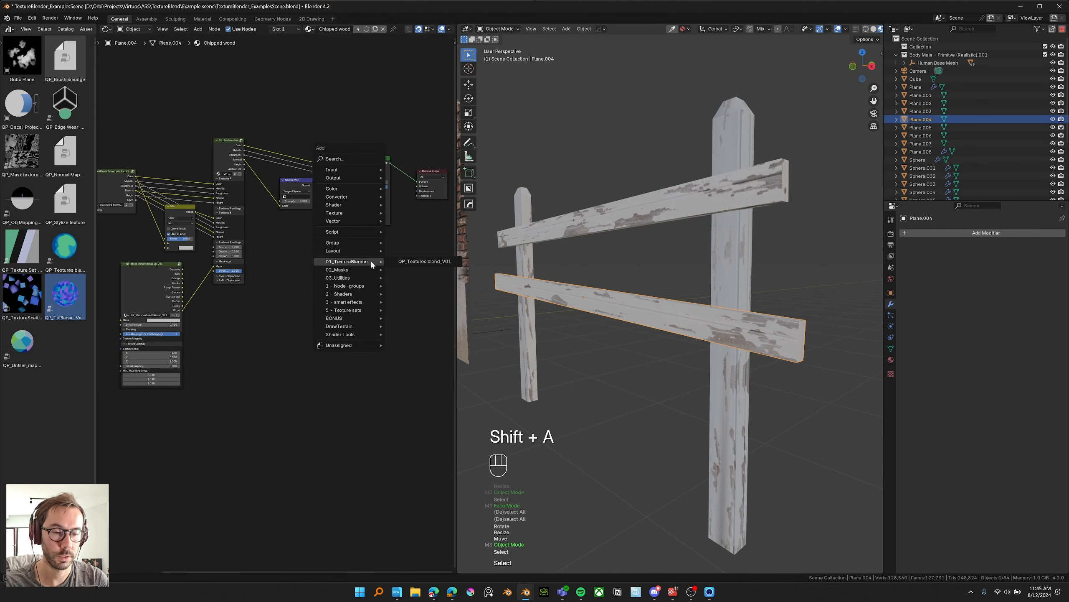
type("diss")
key("Return")
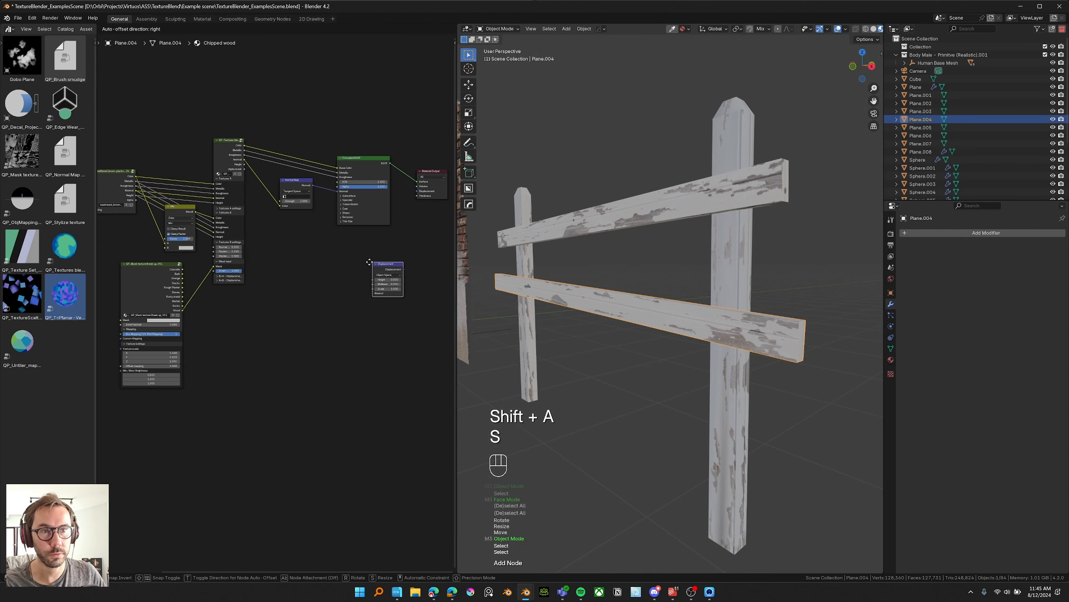
left_click(358, 235)
key("g")
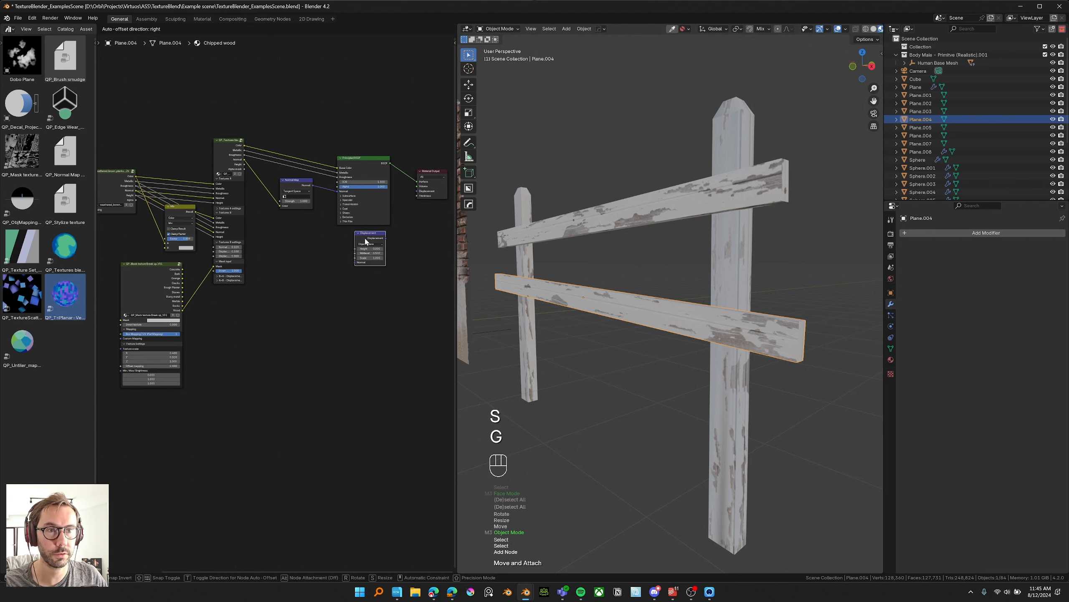
left_click(368, 235)
Step: Link the Textures blend Height output through the Displacement node to the Material Output and view the fence in rendered shading
middle_click_drag(353, 252, 296, 292)
scroll(297, 291, "up", 4)
left_click_drag(148, 172, 300, 287)
scroll(855, 32, "down", 2)
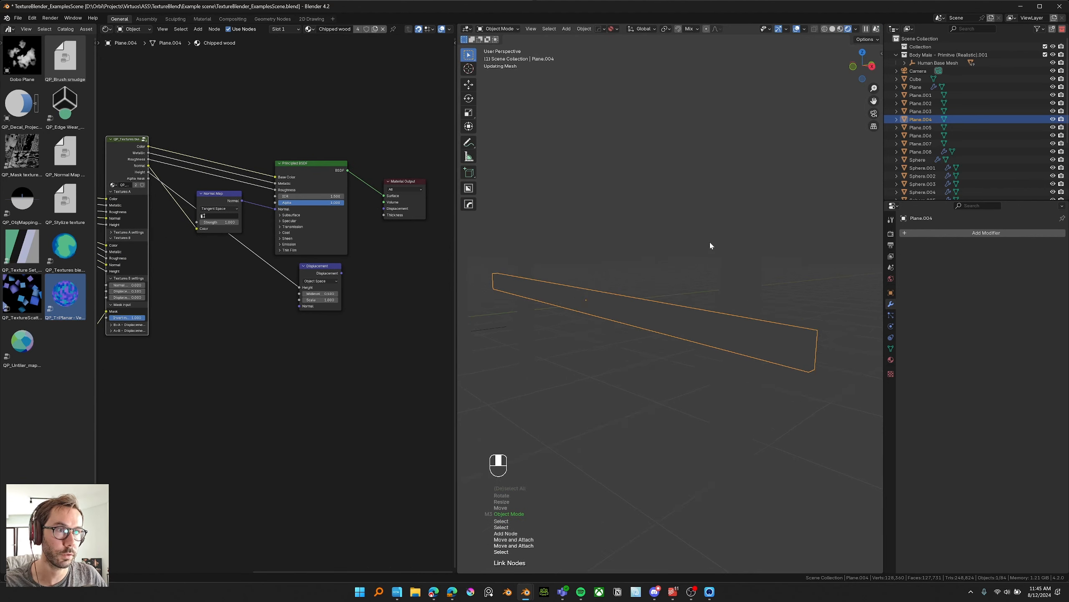
scroll(703, 248, "up", 3)
scroll(649, 321, "up", 4)
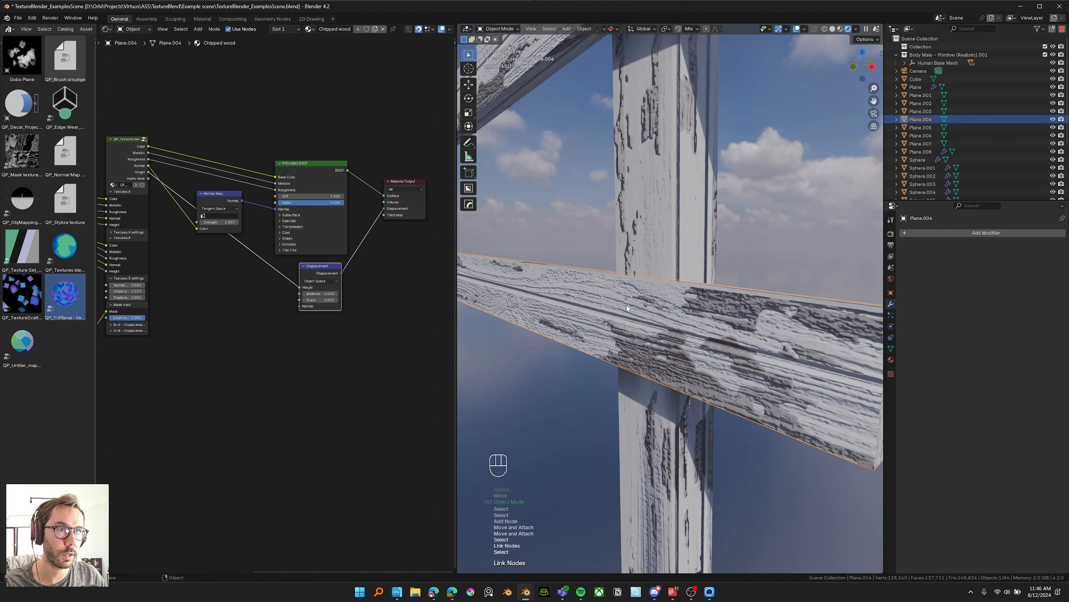
Step: Set the Displacement node's Scale to 0.3 and inspect the lower plank's relief up close
scroll(379, 297, "up", 3)
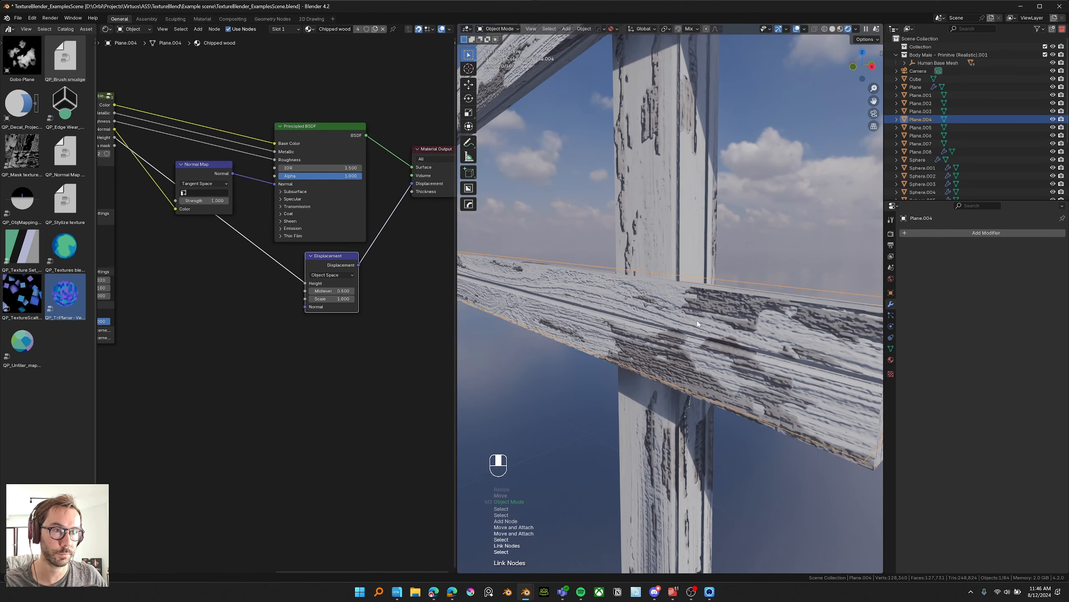
middle_click_drag(690, 320, 653, 319, "shift")
scroll(653, 320, "up", 2)
scroll(240, 248, "up", 1)
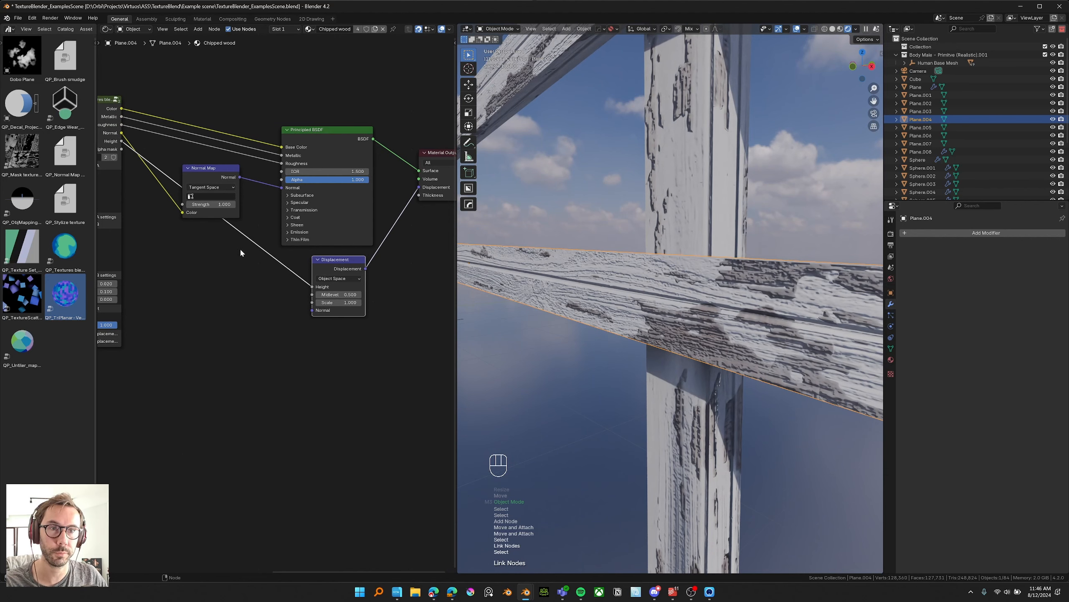
scroll(240, 248, "up", 1)
left_click(341, 302)
key("BackSpace")
type(".3")
key("Return")
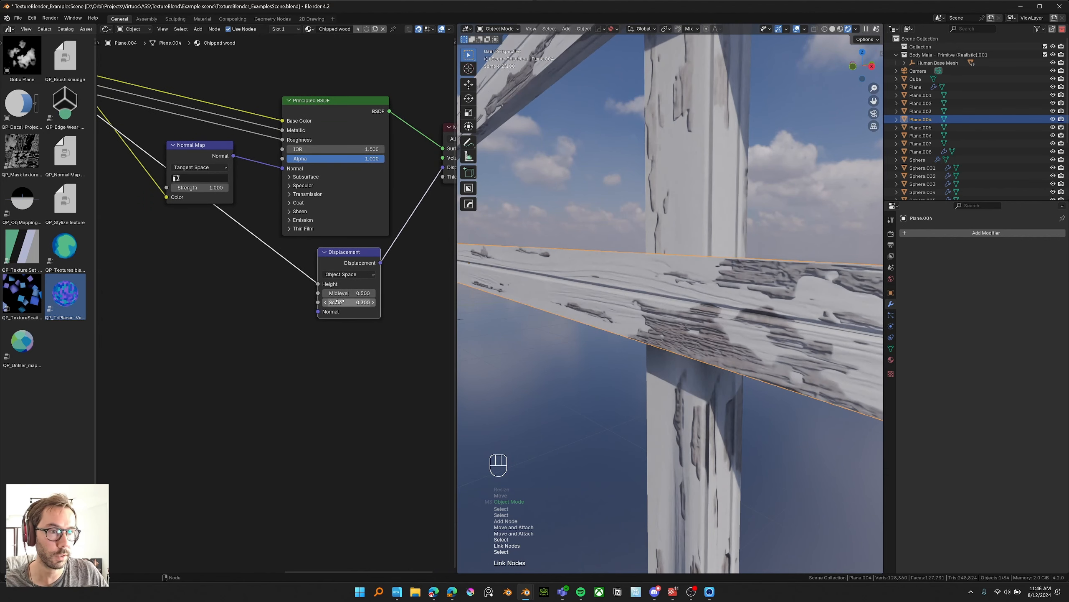
middle_click_drag(672, 319, 634, 284)
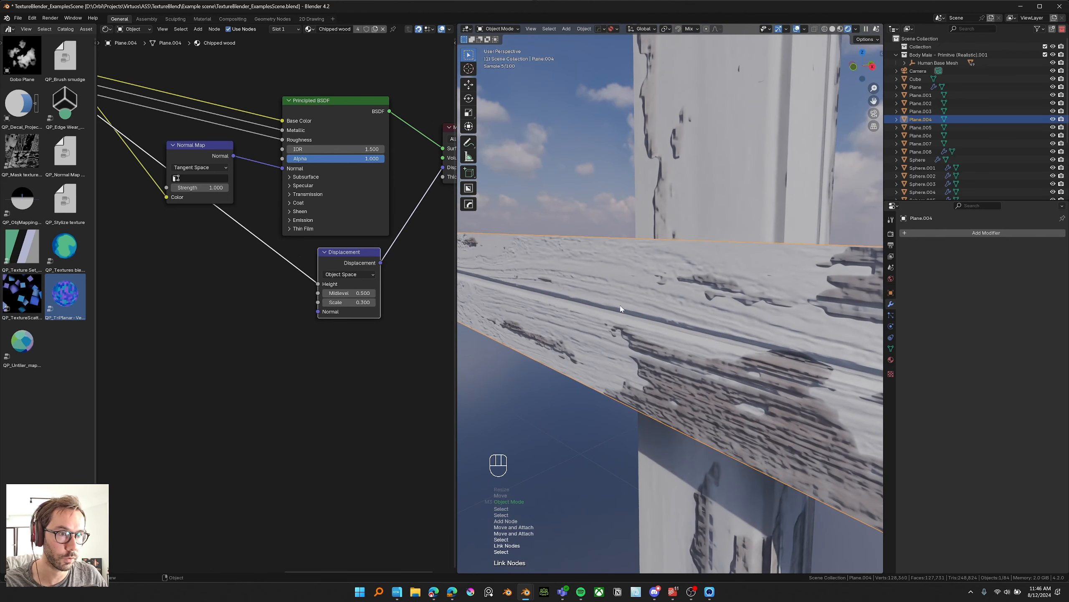
middle_click_drag(700, 388, 700, 375, "ctrl")
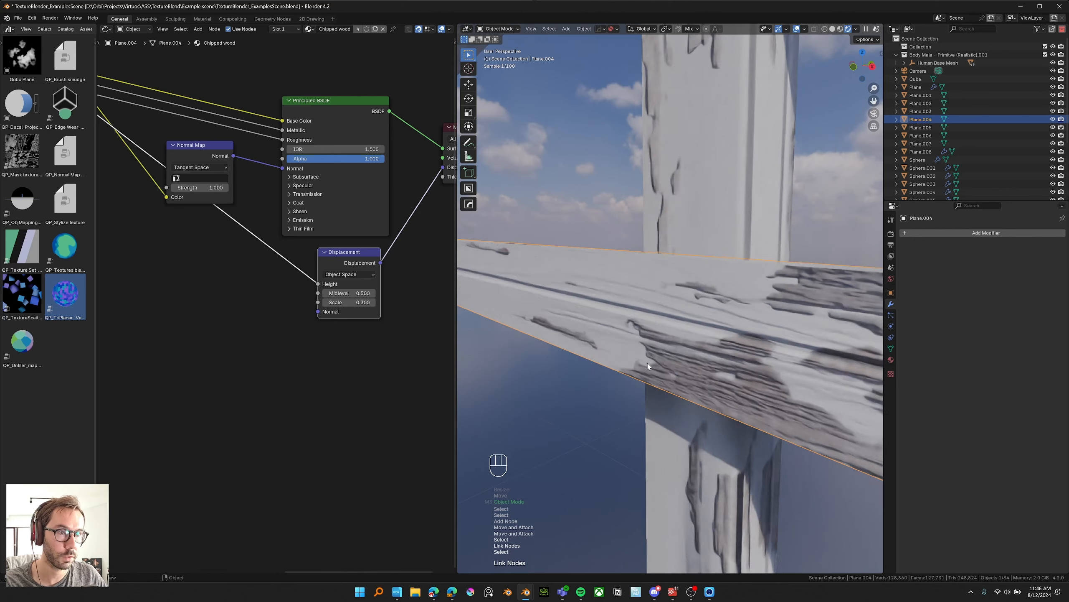
key("shift+grave")
key("s")
key("w")
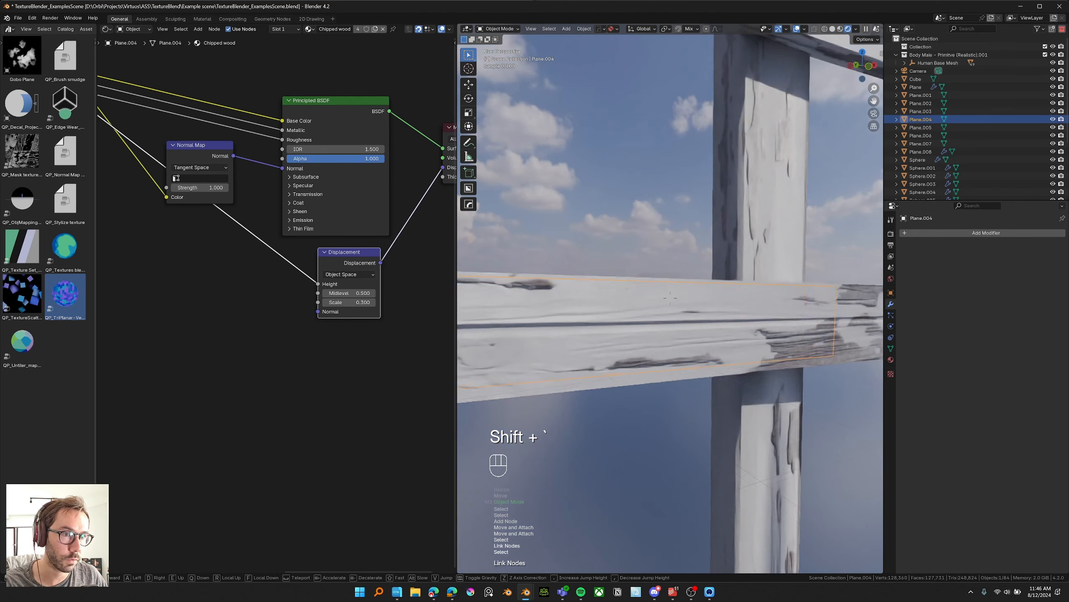
left_click(670, 298)
Step: Try a Textures B displacement offset of 0.01 in the blend node, and settle on 0.1
middle_click_drag(120, 331, 338, 329)
scroll(278, 324, "up", 2)
middle_click_drag(271, 333, 321, 298)
scroll(318, 329, "up", 1)
left_click(322, 299)
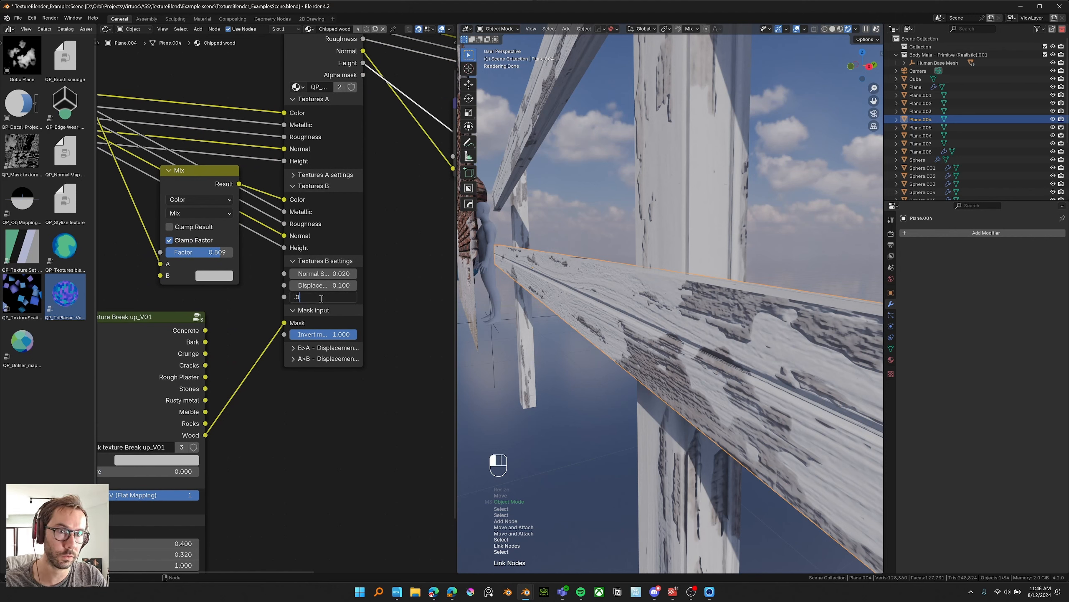
type(".01")
key("Return")
left_click(324, 296)
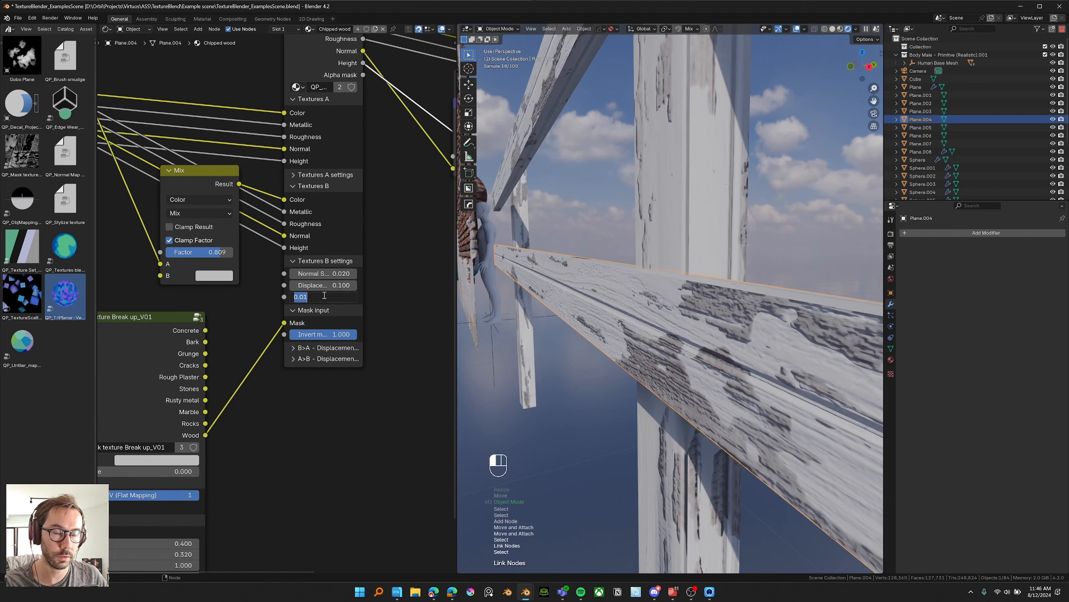
key("Return")
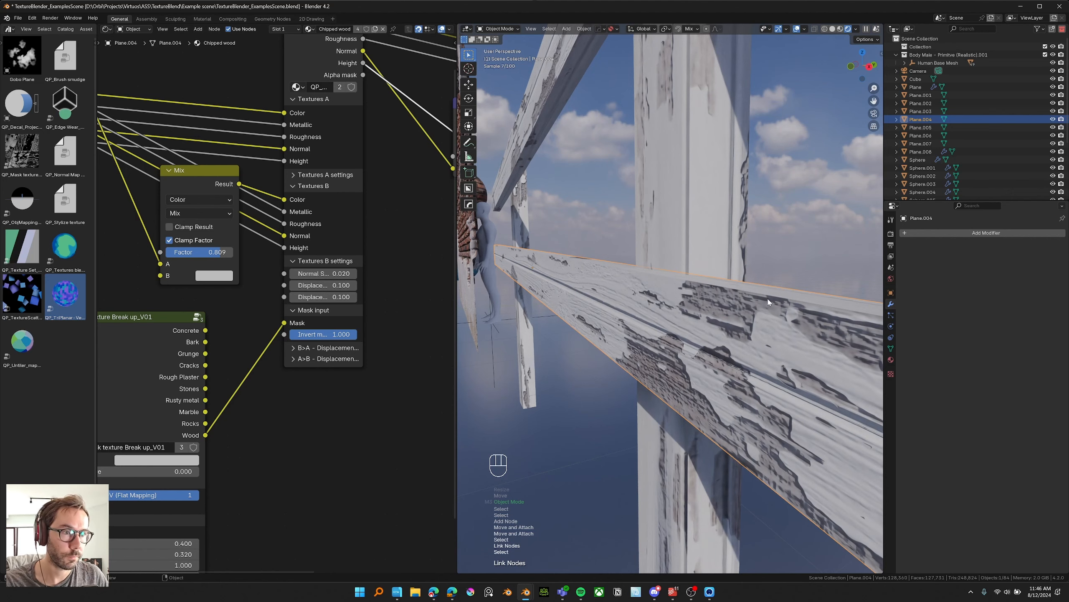
Step: Deselect the plank, set the blend node's Invert mask to 0 and the break-up mask's Brightness to 5.4
scroll(697, 298, "down", 3)
middle_click_drag(697, 298, 697, 256)
scroll(685, 258, "up", 3)
scroll(653, 235, "down", 4)
left_click(696, 255)
left_click_drag(354, 334, 290, 334)
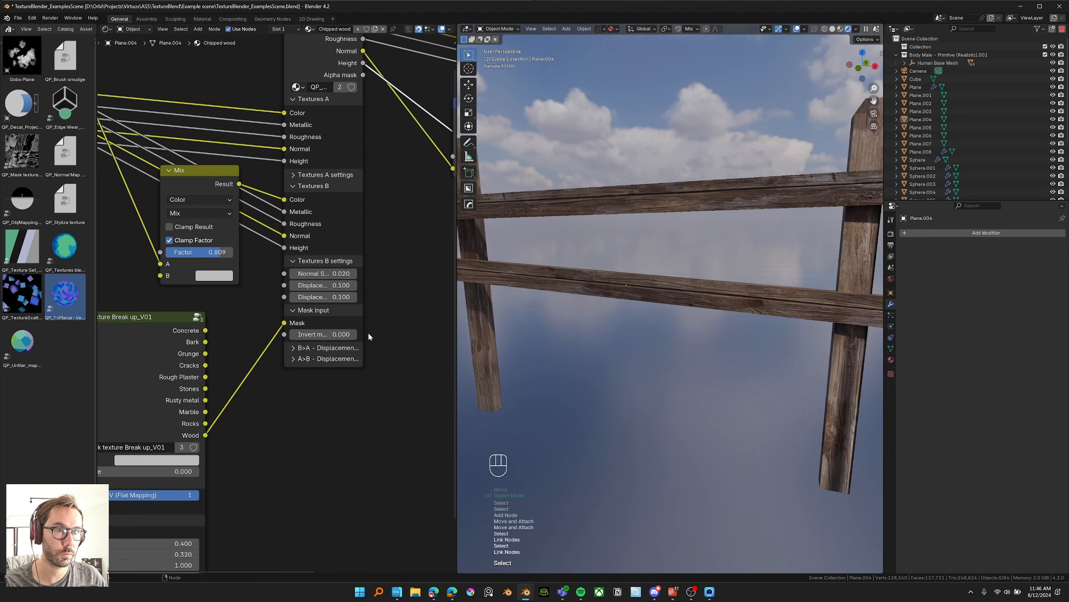
middle_click_drag(641, 312, 643, 299)
left_click_drag(198, 509, 227, 509)
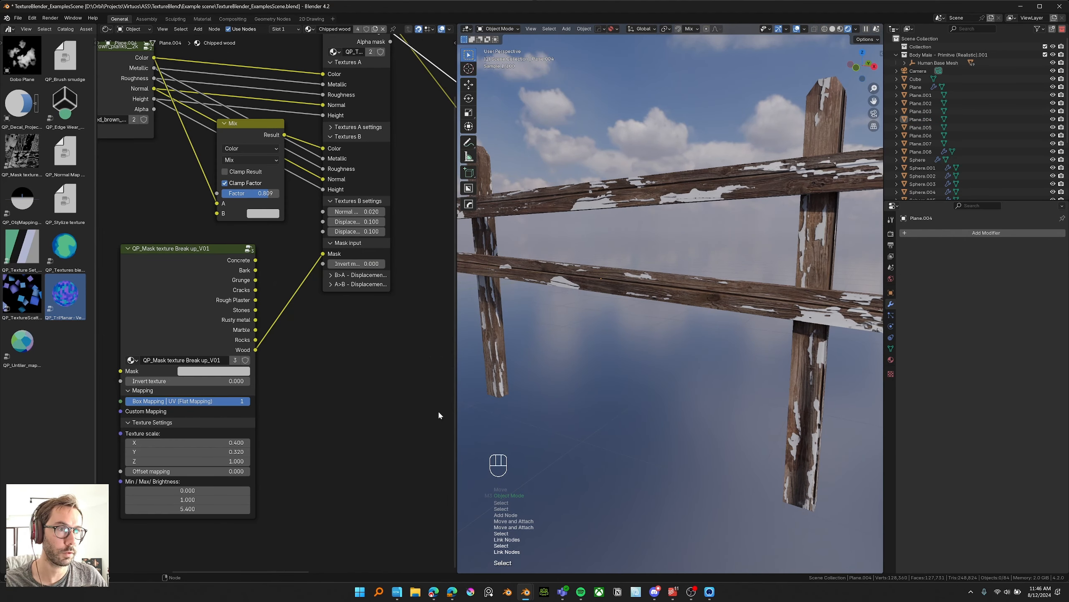
scroll(682, 313, "down", 2)
mouse_move(685, 312)
middle_mouse_down("shift")
mouse_move(675, 321)
mouse_move(631, 309)
middle_mouse_up("shift")
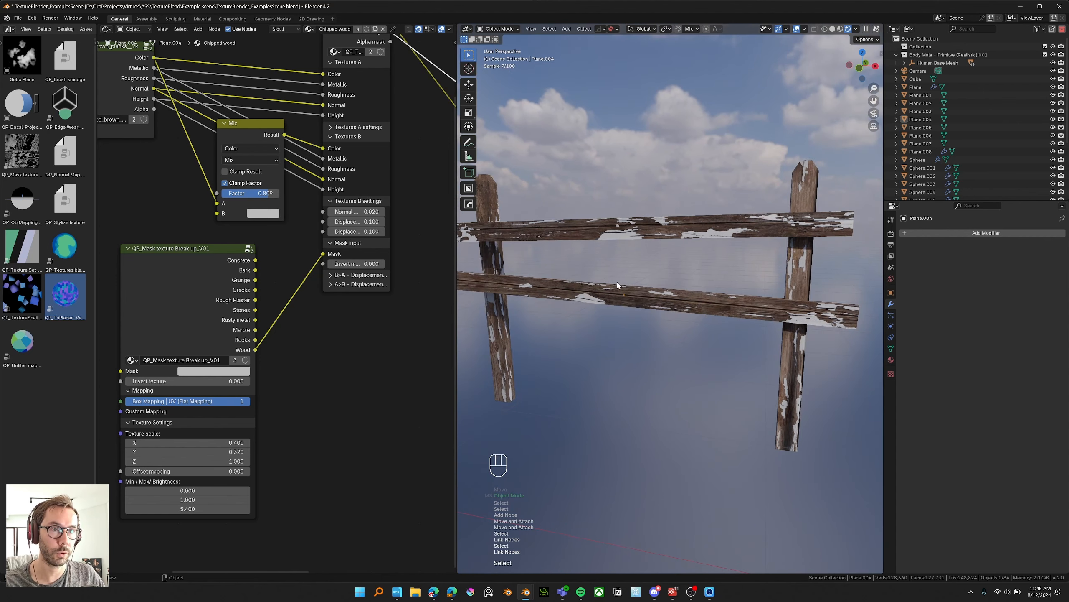
Step: Try other minimum and maximum values and an Offset mapping of 2.2 on the break-up mask
mouse_move(198, 490)
left_mouse_down()
mouse_move(181, 490)
mouse_move(207, 492)
left_mouse_up()
left_click_drag(198, 500, 180, 500)
left_click_drag(180, 501, 198, 500)
left_click_drag(194, 471, 260, 471)
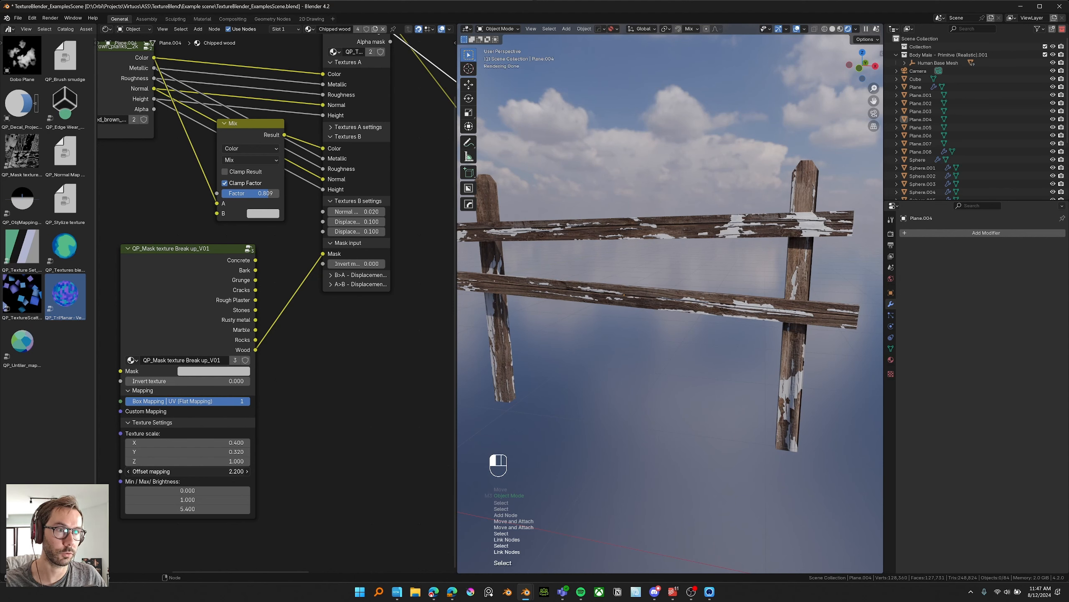
right_click(190, 472)
Step: Delete the spare node between the Texture Coordinate node and the break-up mask
middle_click_drag(190, 471, 220, 460)
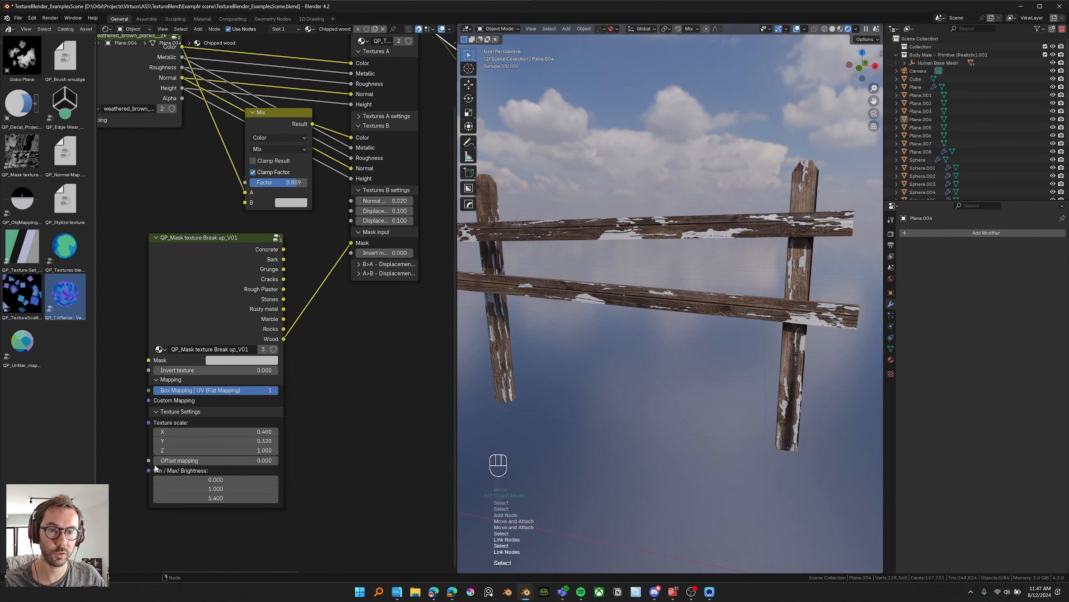
left_click_drag(151, 460, 123, 447)
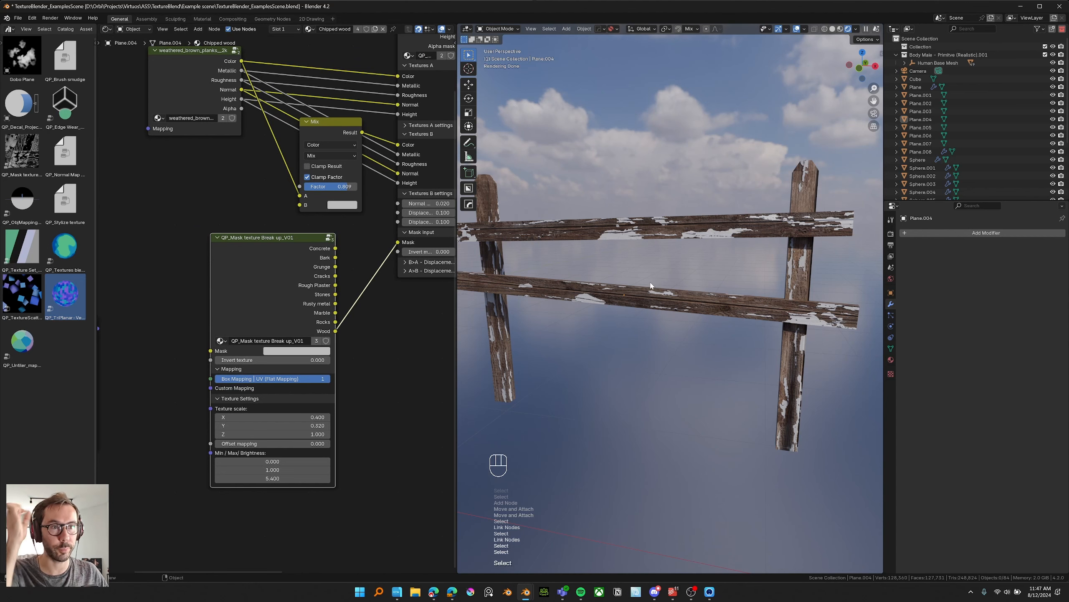
middle_click_drag(137, 312, 152, 310)
middle_click_drag(188, 388, 250, 388)
left_click(147, 318)
key("x")
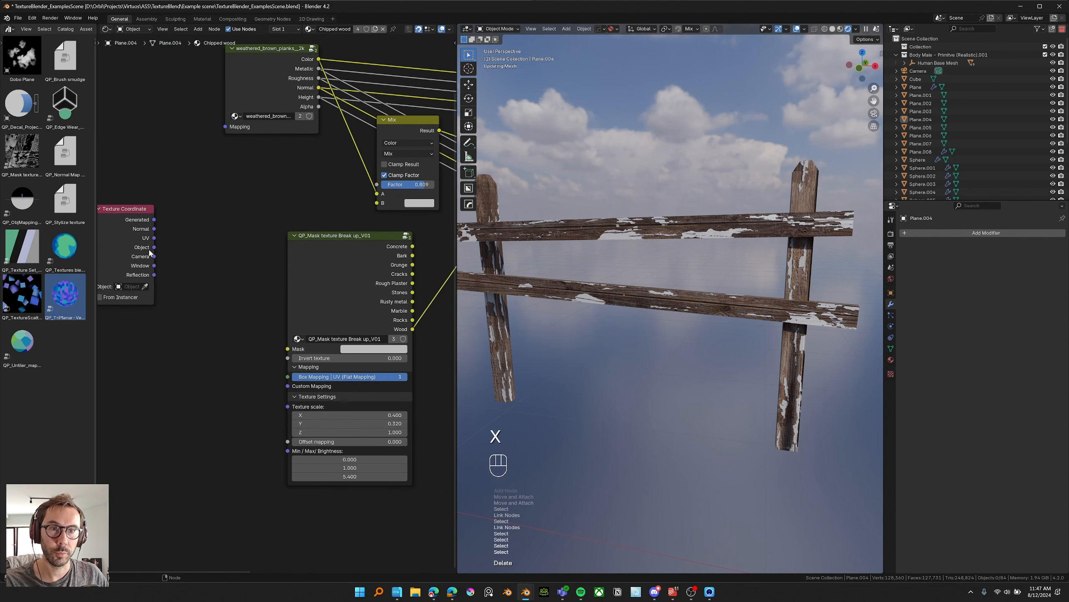
middle_click_drag(179, 285, 160, 294)
Step: Try the break-up mask's Cracks, Stones, Bark, Concrete and Wood outputs as the blend mask, raising the Brightness to 25.7
middle_click_drag(233, 381, 172, 390)
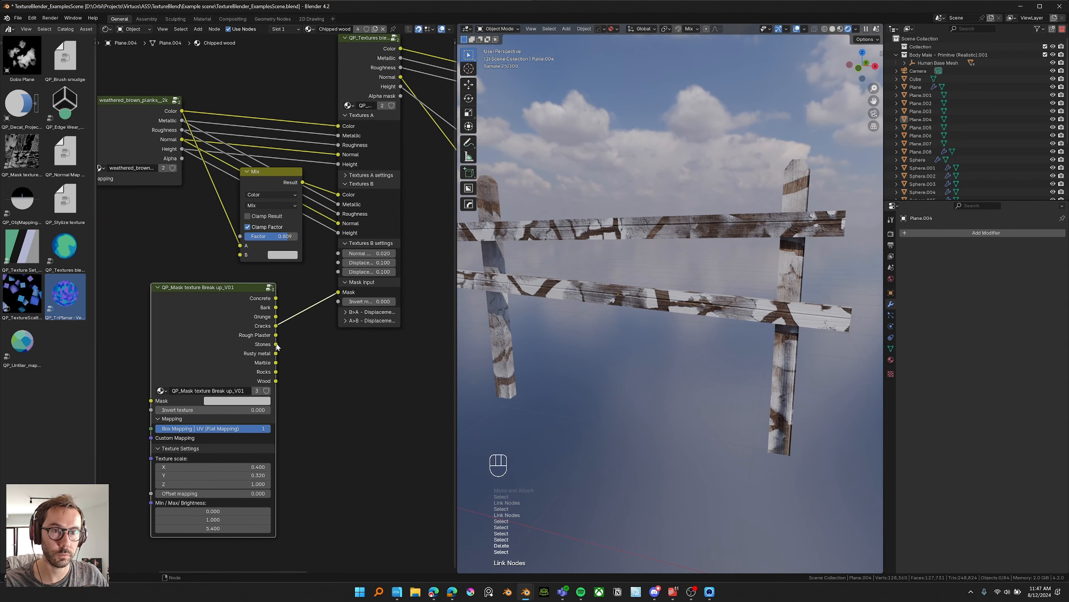
left_click_drag(277, 344, 337, 294)
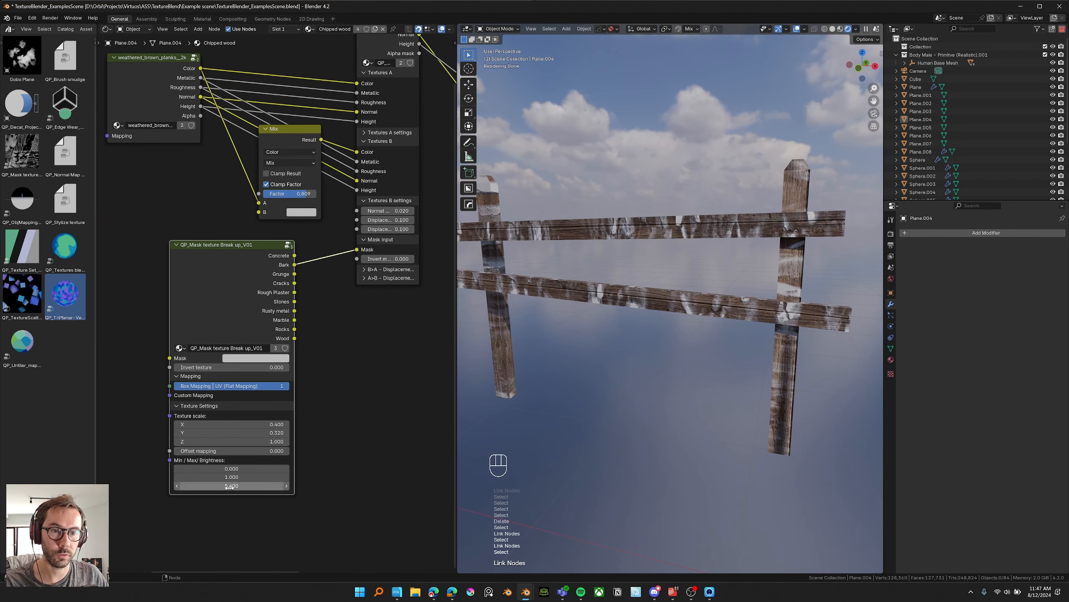
left_click_drag(229, 487, 257, 487)
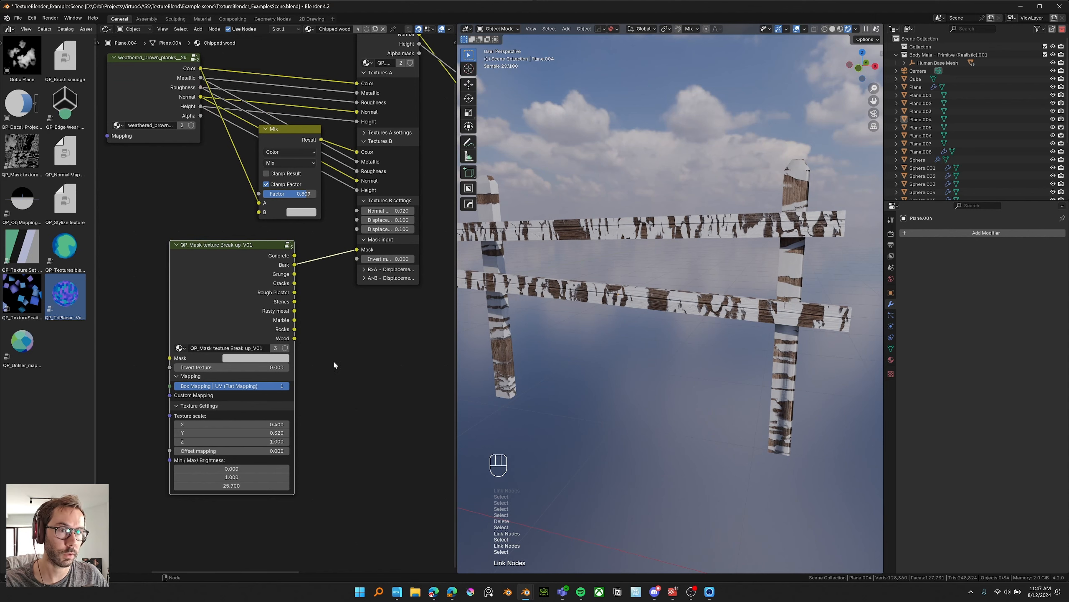
left_click_drag(294, 255, 357, 249)
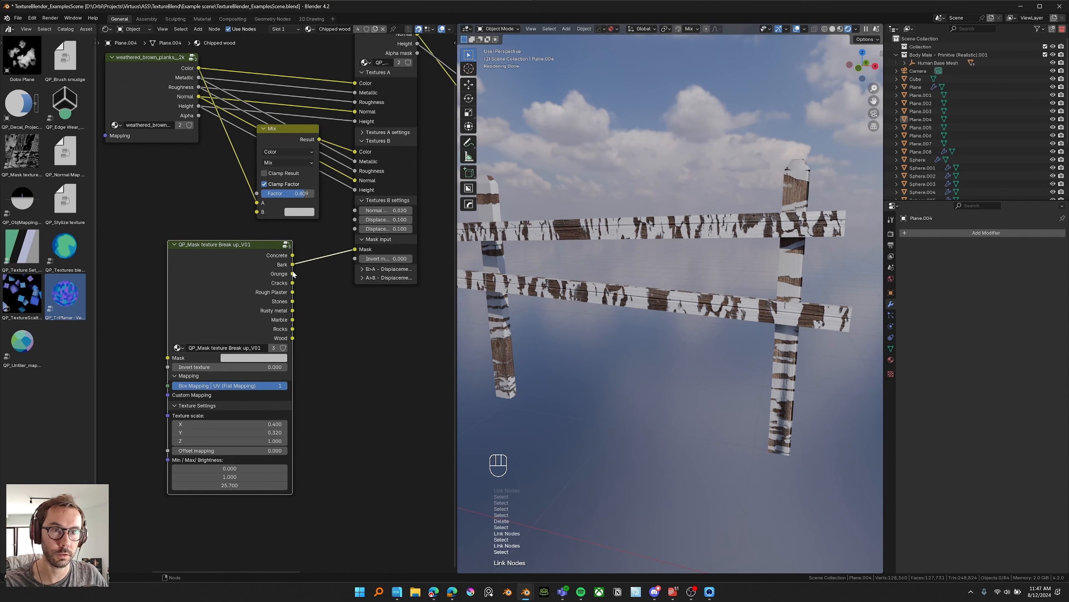
left_click_drag(293, 338, 355, 249)
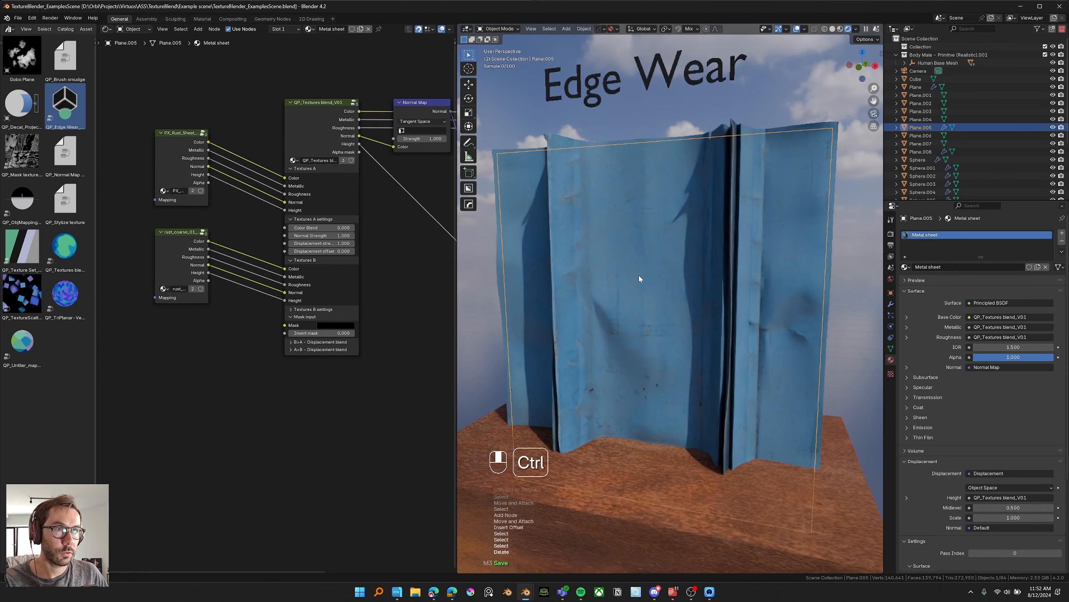
Step: Save the scene and compare the Edge Wear metal sheet in solid and rendered shading
key("ctrl+s")
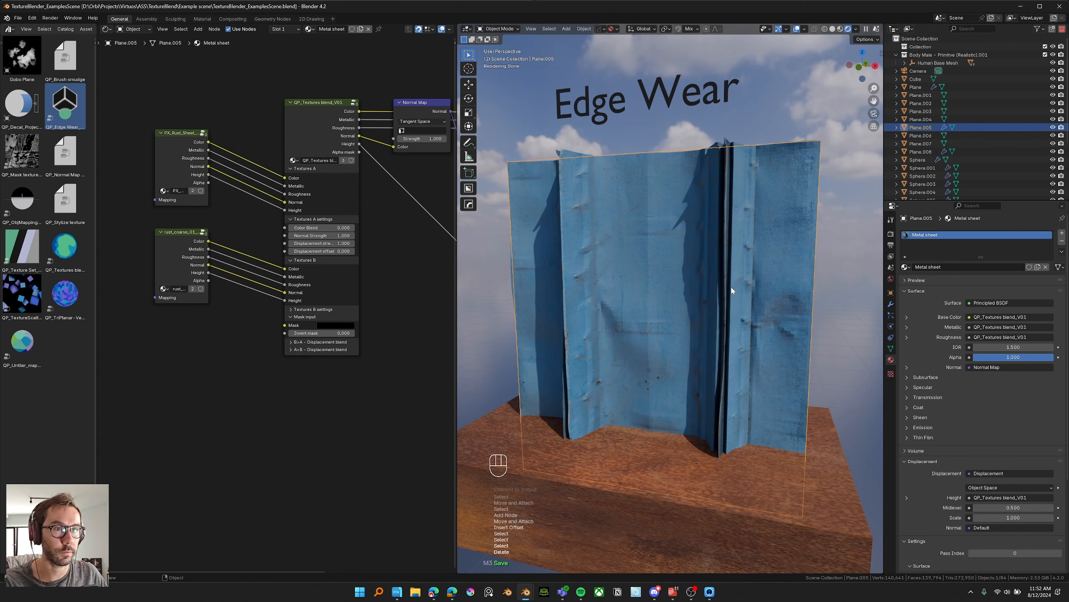
left_click(833, 29)
mouse_move(623, 267)
middle_mouse_down("shift")
mouse_move(649, 237)
mouse_move(648, 261)
middle_mouse_up("shift")
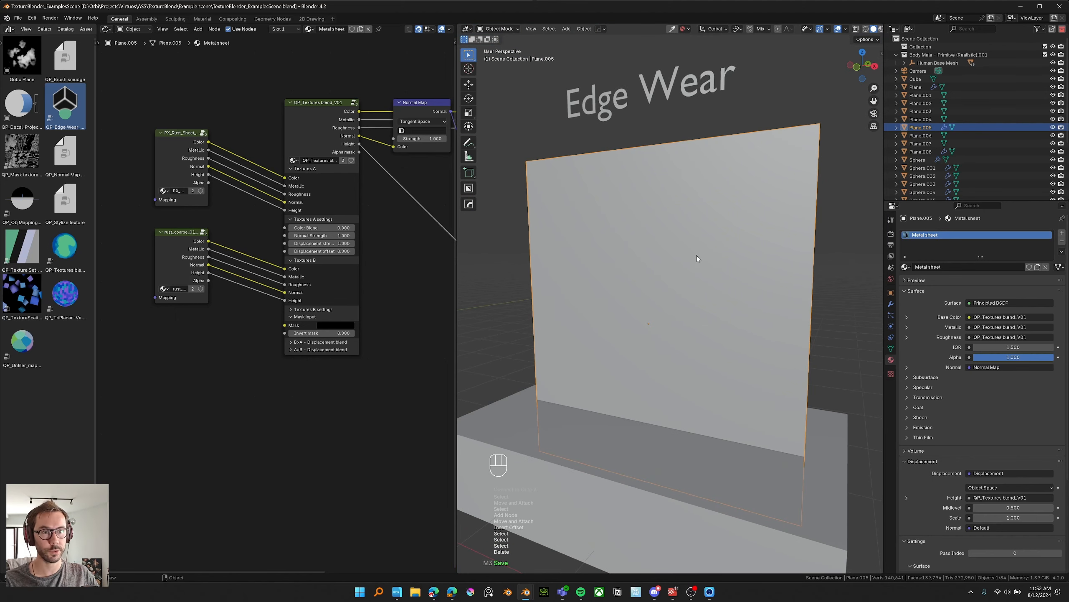
middle_click_drag(876, 31, 857, 32)
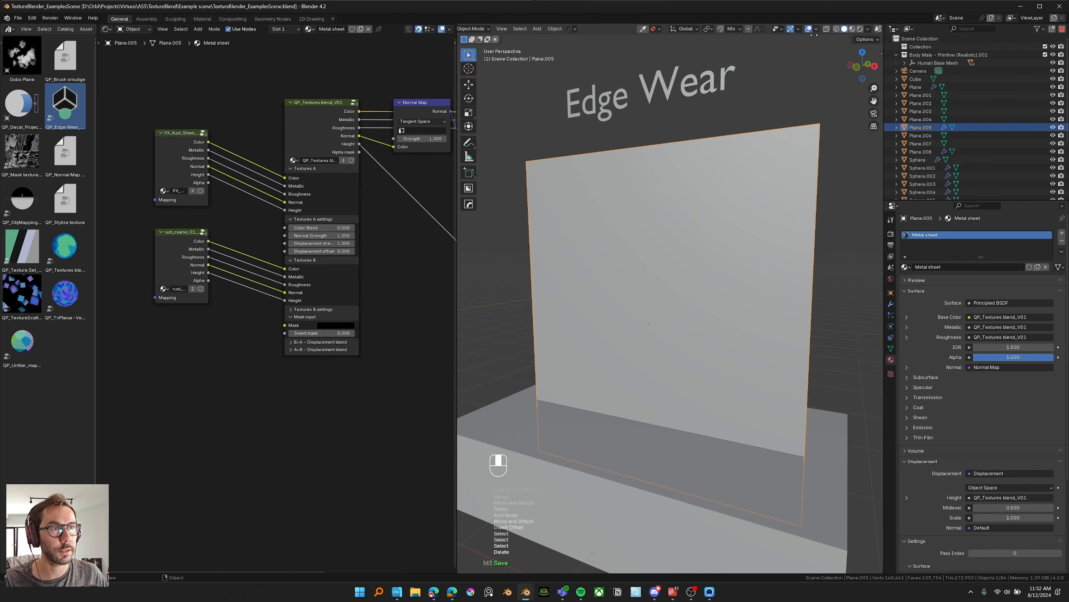
left_click(866, 29)
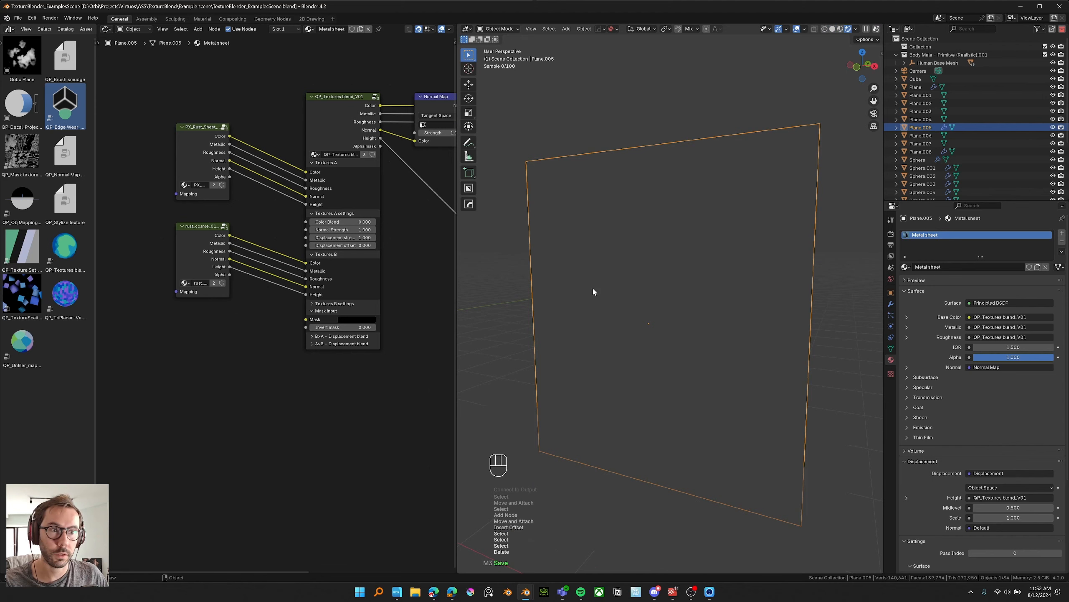
middle_click_drag(594, 290, 595, 274, "shift")
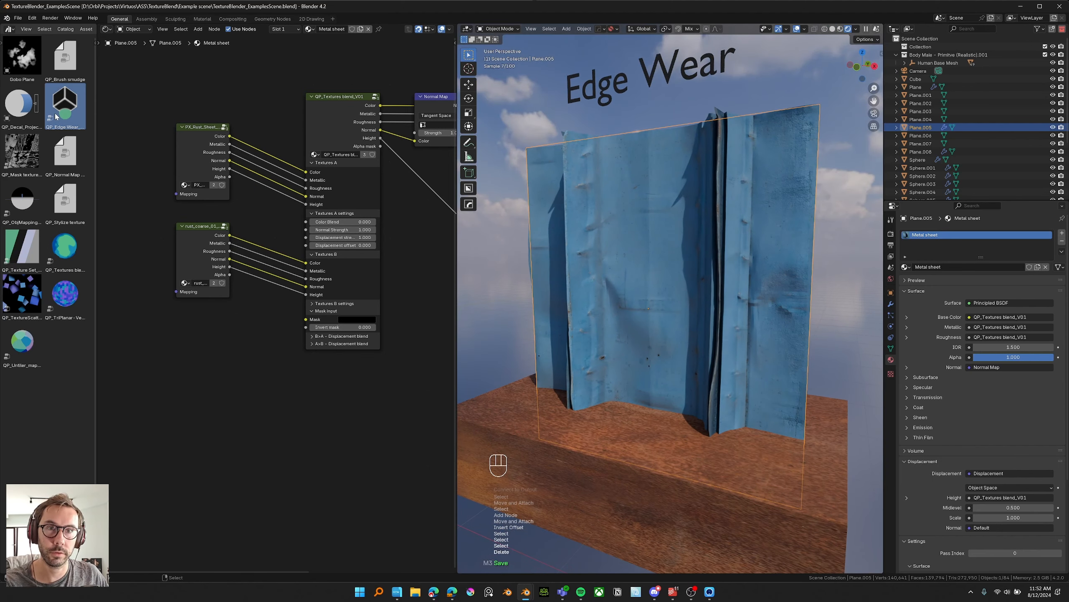
Step: Add the QP_Edge Wear node group below the rust_coarse texture node and open the group to view its nodes
left_click_drag(61, 104, 206, 343)
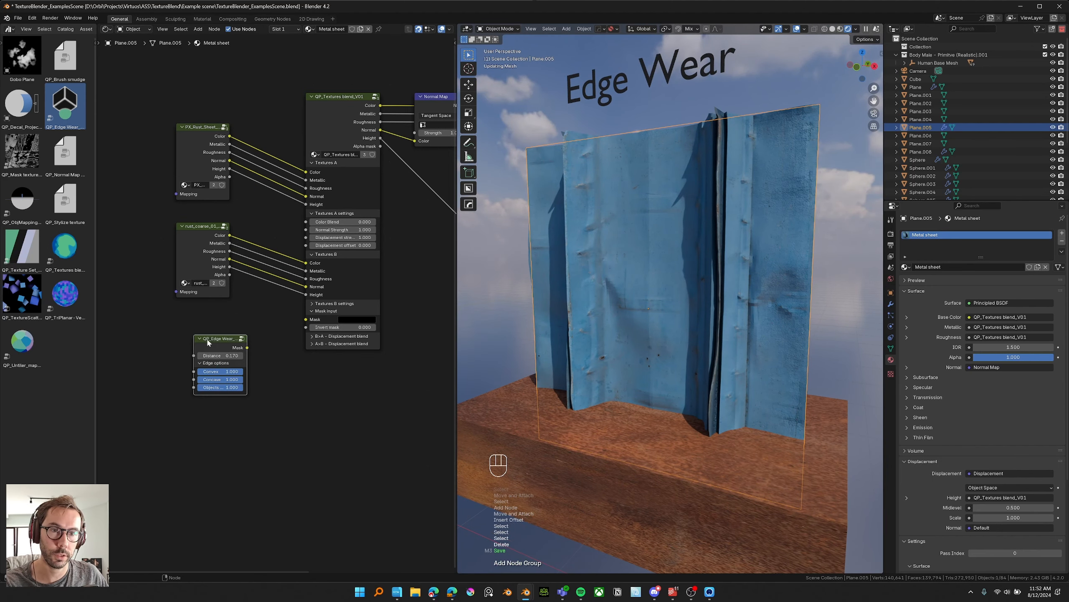
left_click_drag(206, 344, 189, 326)
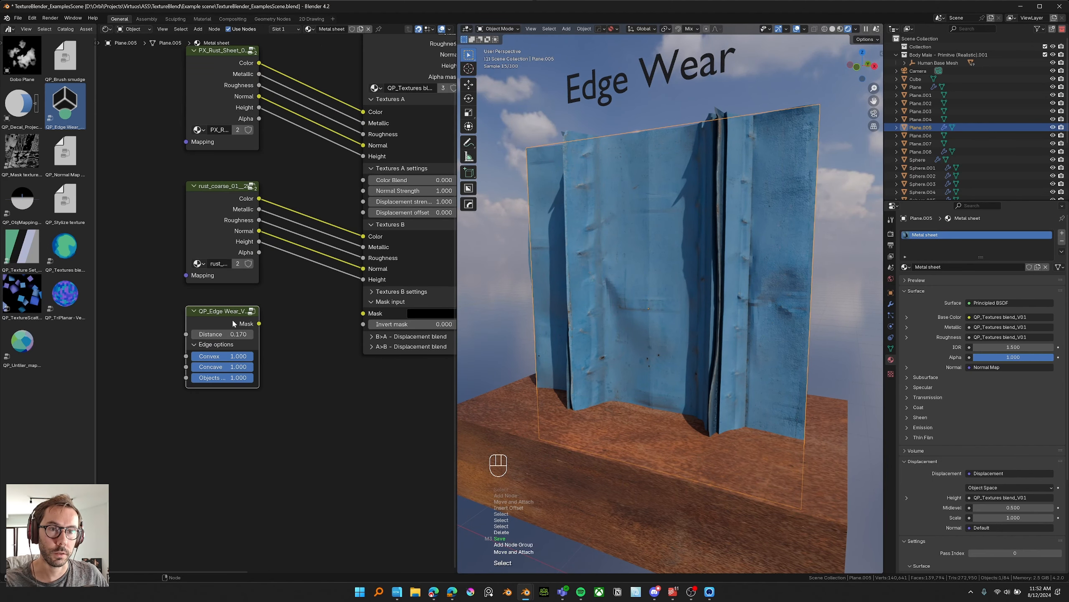
key("ctrl+Tab")
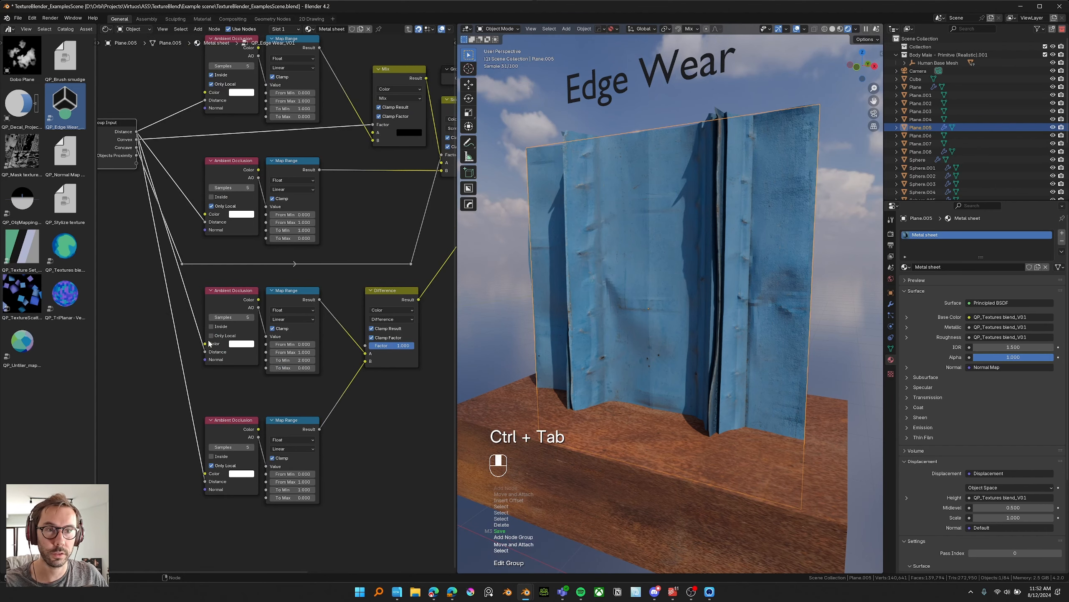
middle_click_drag(149, 299, 188, 300)
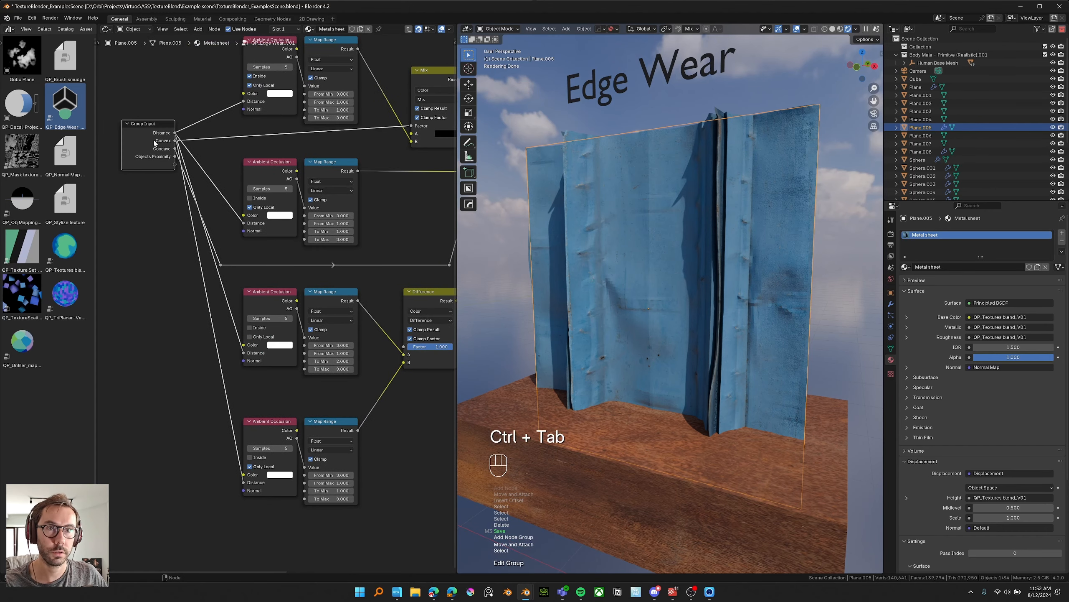
Step: Leave the node group and preview the QP_Edge Wear mask directly on the metal sheet
key("ctrl+Tab")
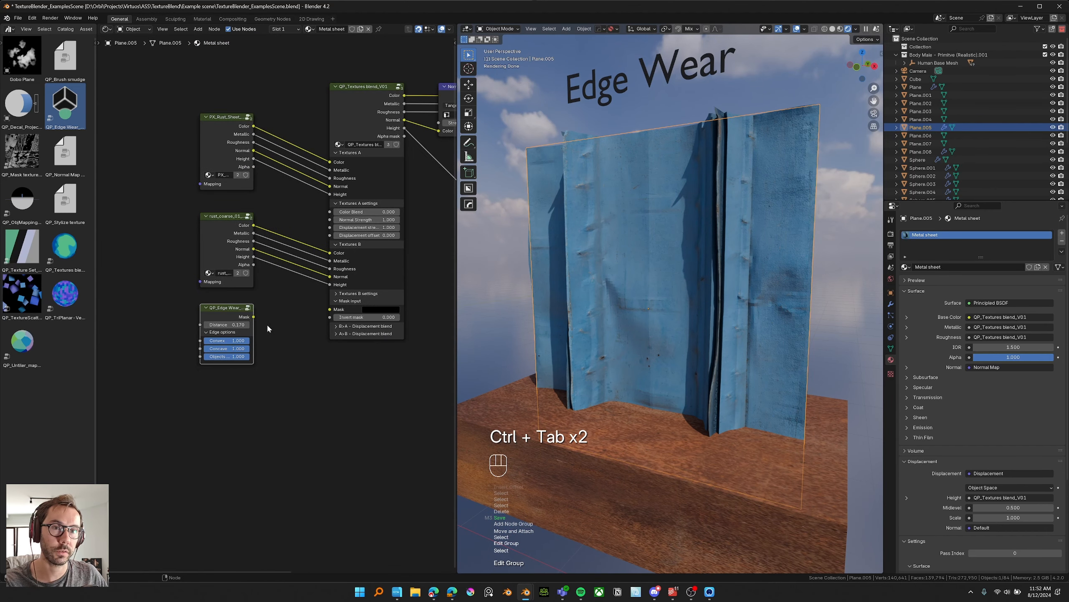
middle_click_drag(595, 331, 597, 323, "shift")
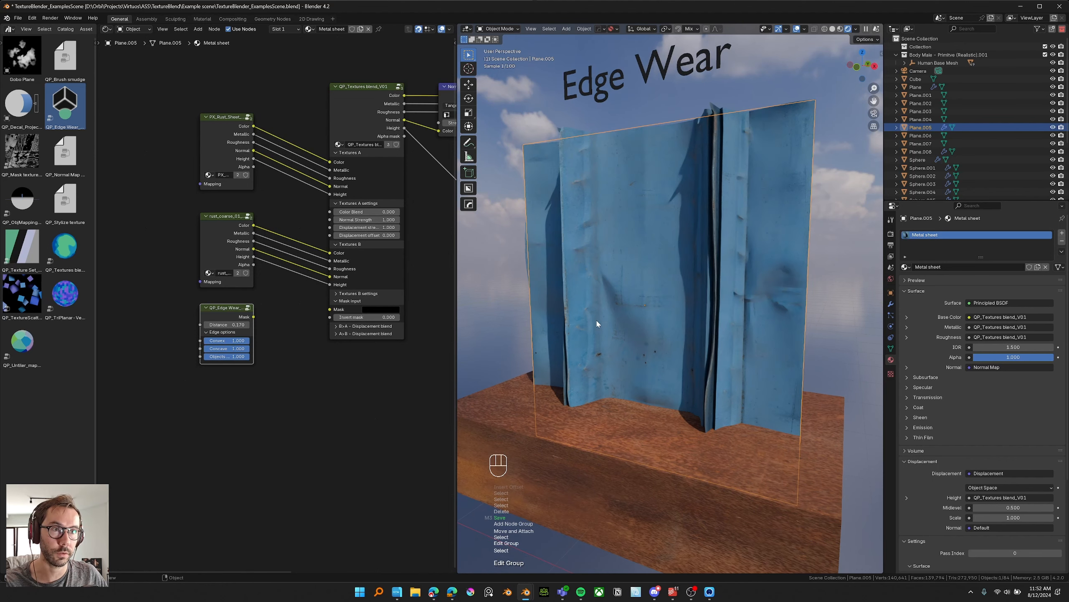
middle_click_drag(723, 203, 638, 272)
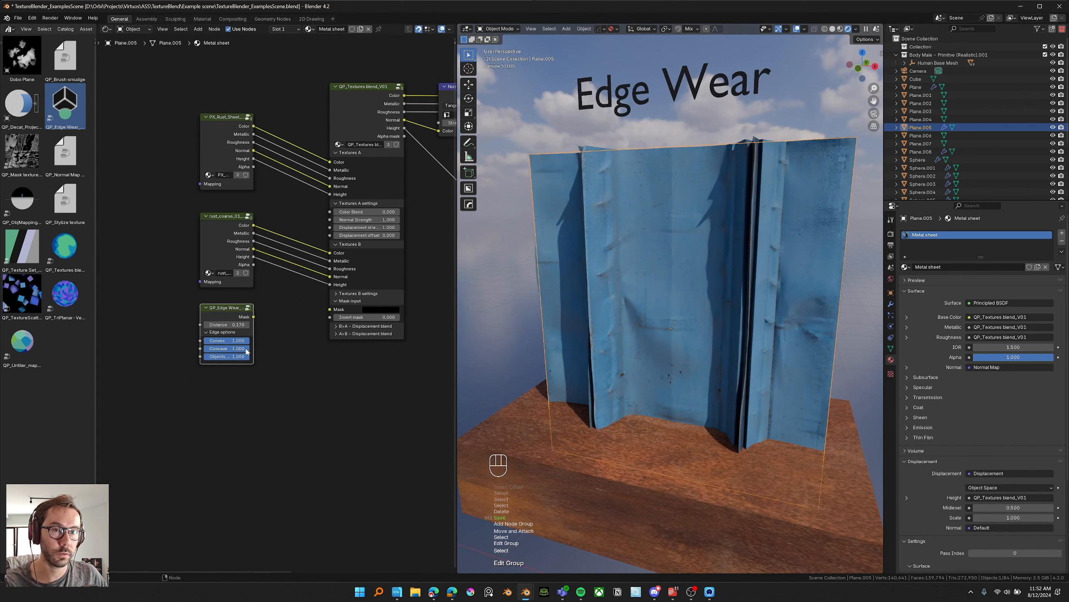
middle_click_drag(247, 351, 237, 345)
left_click(220, 307, "ctrl+shift")
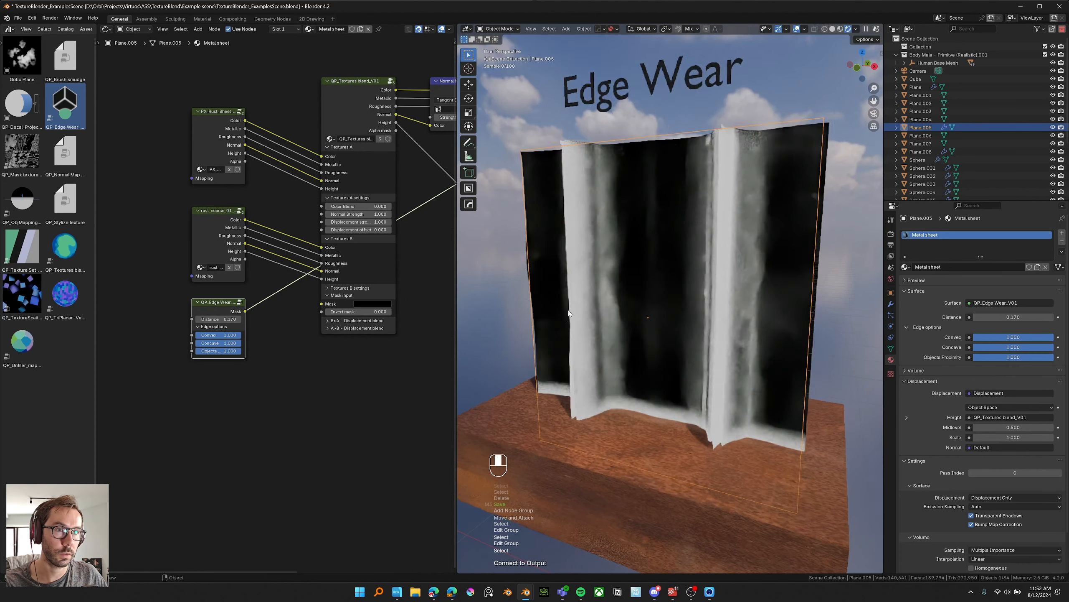
scroll(673, 346, "up", 3)
scroll(674, 346, "down", 3)
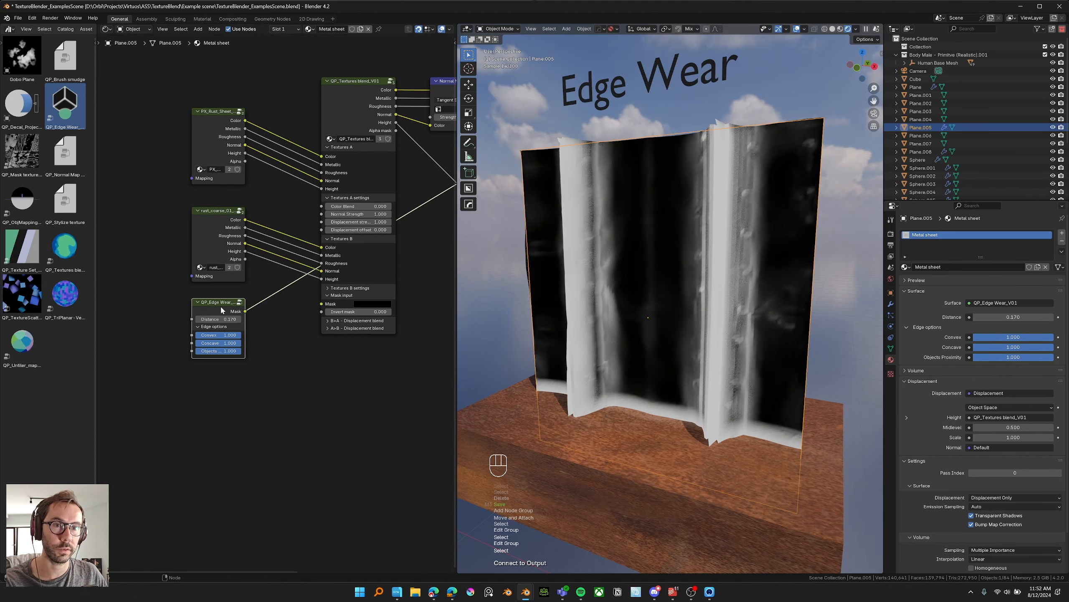
Step: Cut the Edge Wear preview link and restore the blended metal sheet material as the output
middle_click_drag(328, 288, 320, 287)
right_click_drag(275, 269, 300, 296, "ctrl")
middle_click_drag(388, 218, 343, 179)
left_click(381, 74, "ctrl+shift")
middle_click_drag(148, 172, 200, 179)
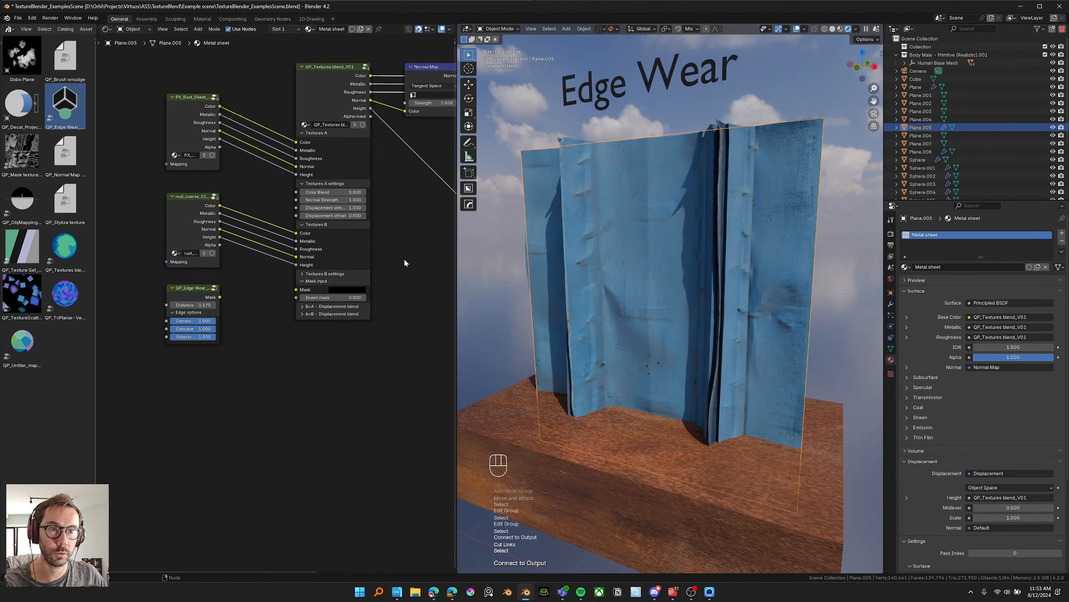
Step: Try the blend node's Invert mask at 1.000 to view the rust texture over the whole sheet
middle_click_drag(650, 291, 632, 291)
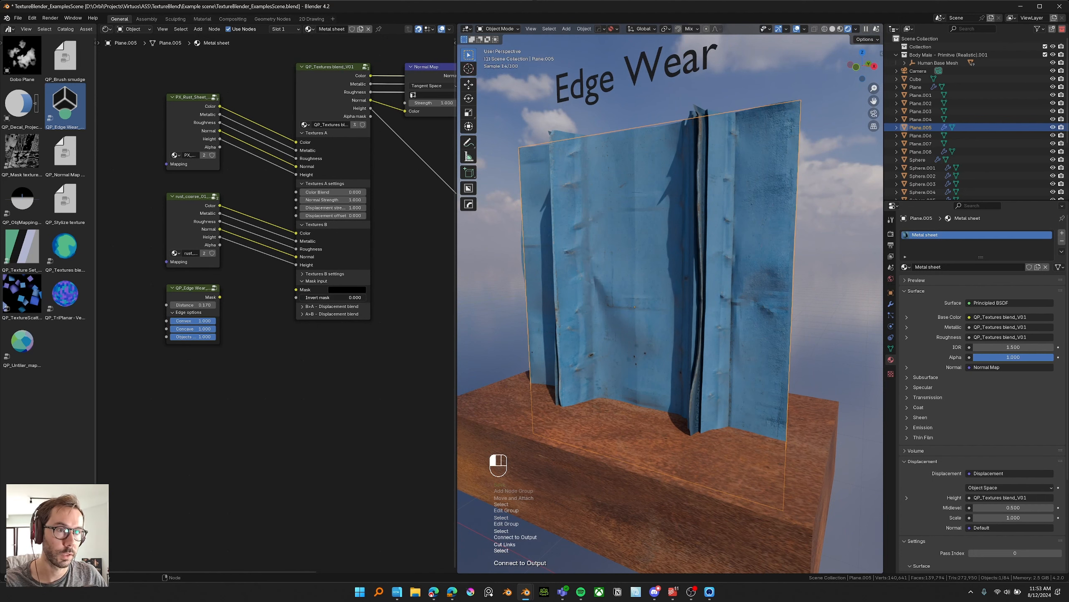
left_click_drag(323, 297, 366, 298)
middle_click_drag(691, 444, 687, 434)
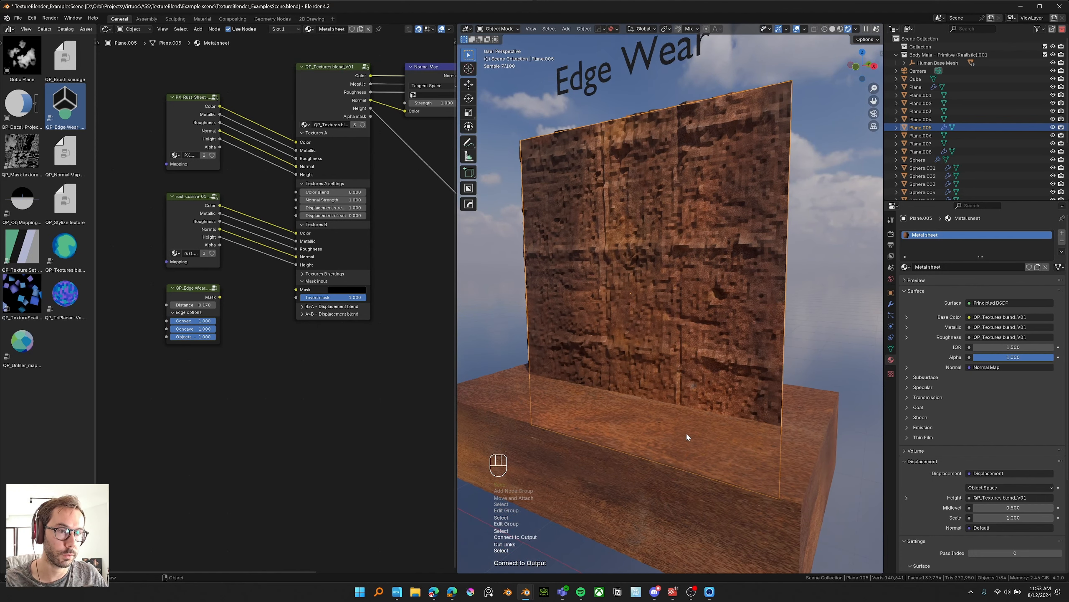
Step: Connect the QP_Edge Wear Mask output to the Mask input of the QP_Textures blend node
left_click_drag(219, 297, 296, 289)
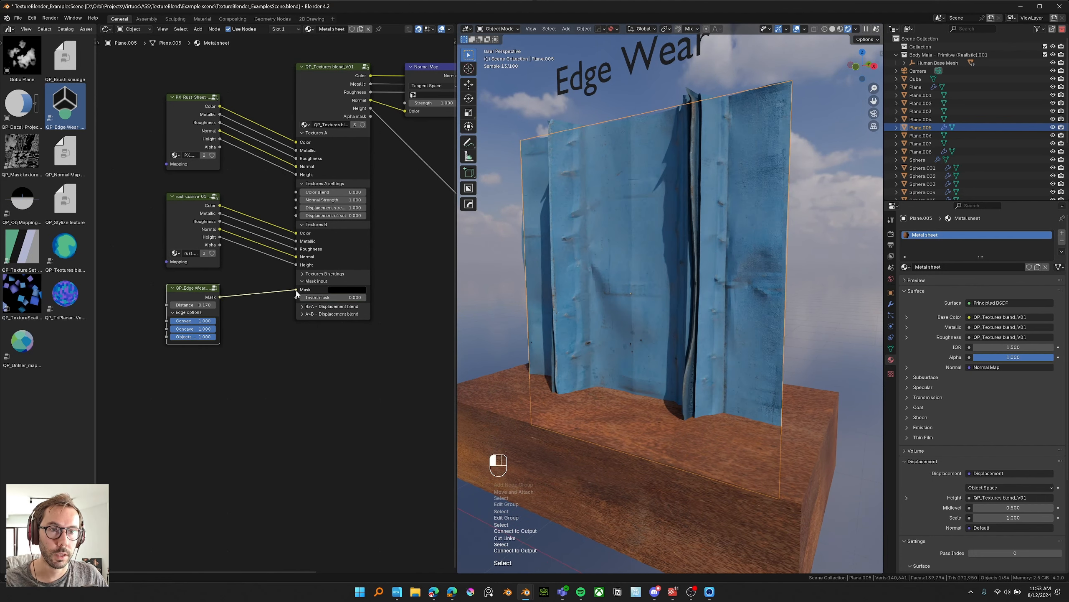
mouse_move(714, 295)
middle_mouse_down()
mouse_move(739, 328)
mouse_move(717, 298)
middle_mouse_up()
scroll(555, 272, "up", 2)
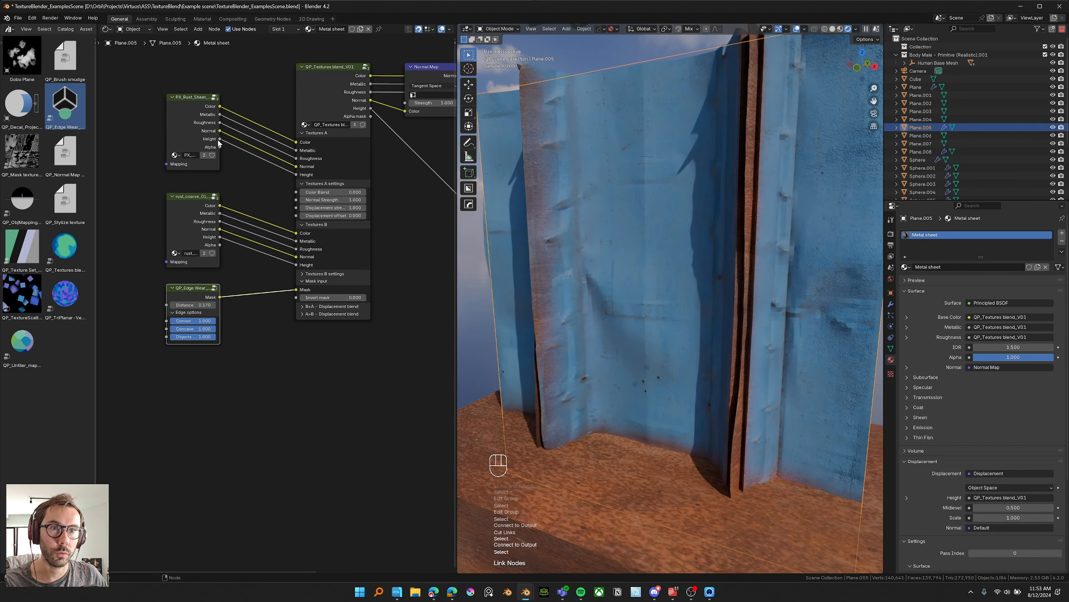
Step: Try feeding the PX_Rust_Sheet Height output into the Textures B Height input
left_click_drag(220, 139, 297, 264)
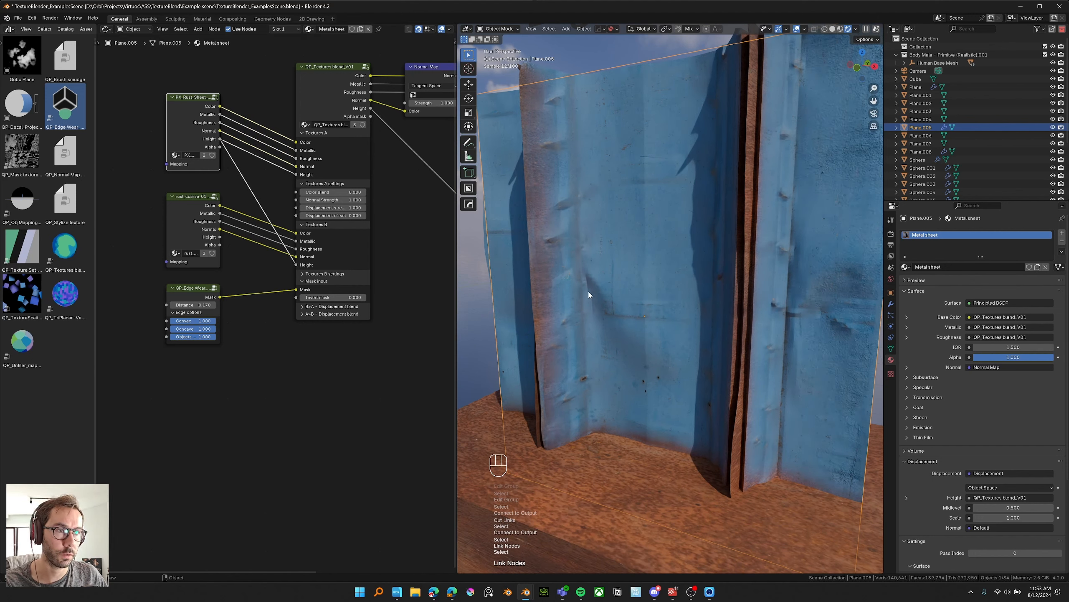
key("ctrl+z")
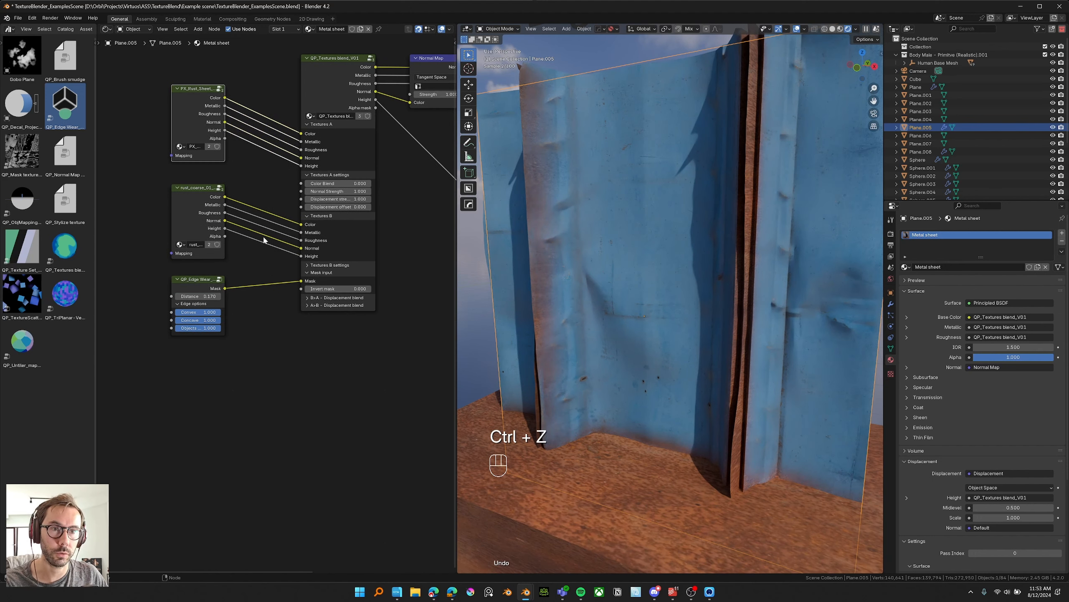
Step: Isolate concave edges in QP_Edge Wear with Convex 0, Concave 1 and Objects Proximity 0, and move the node away from the blend node
scroll(253, 295, "up", 3)
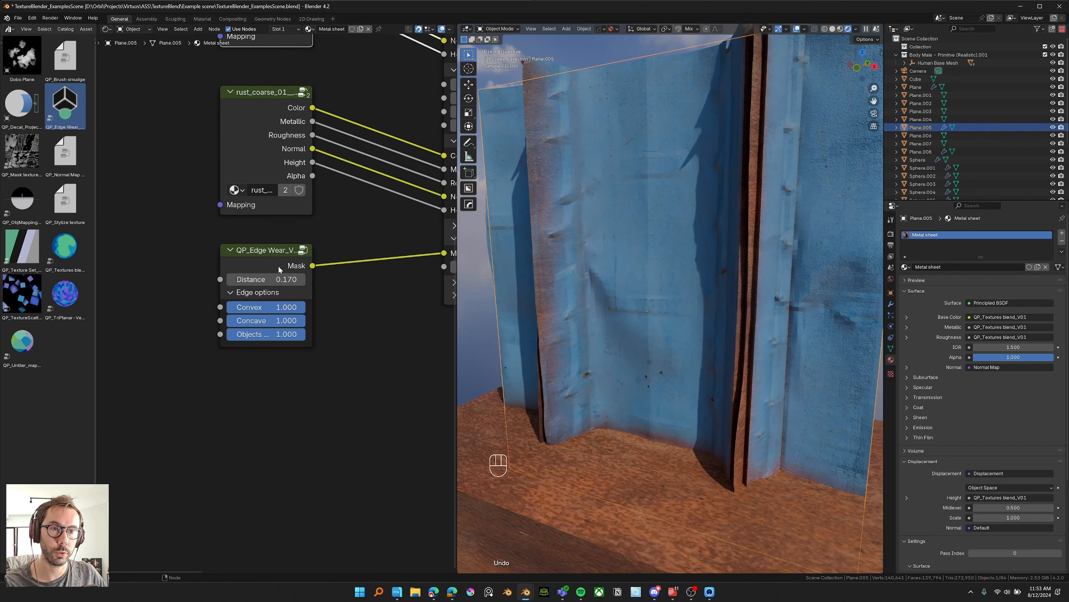
middle_click_drag(316, 289, 293, 291)
left_click_drag(254, 281, 168, 336)
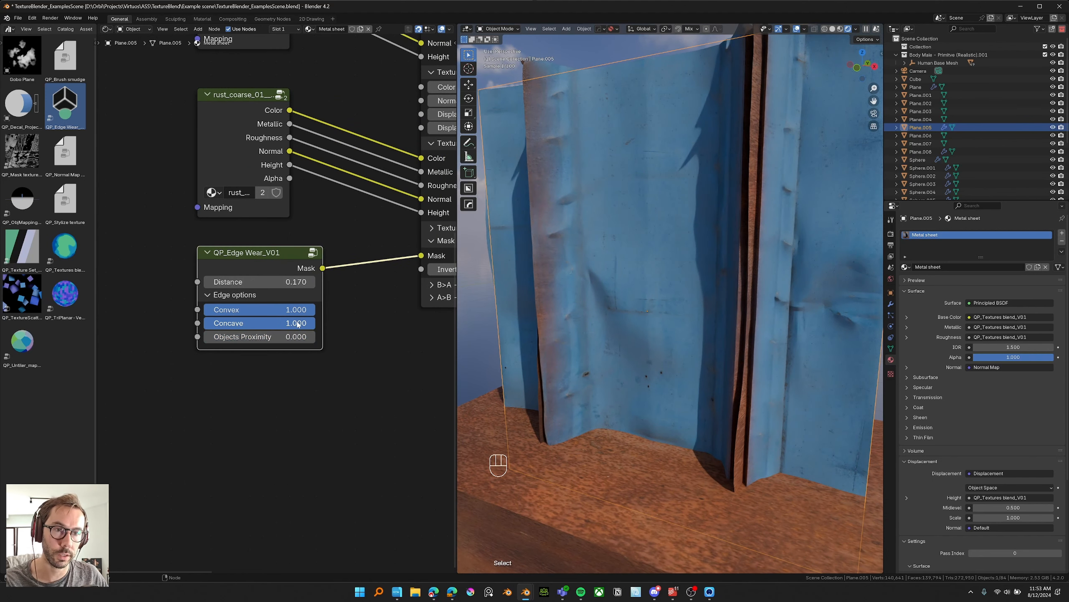
left_click_drag(297, 324, 177, 323)
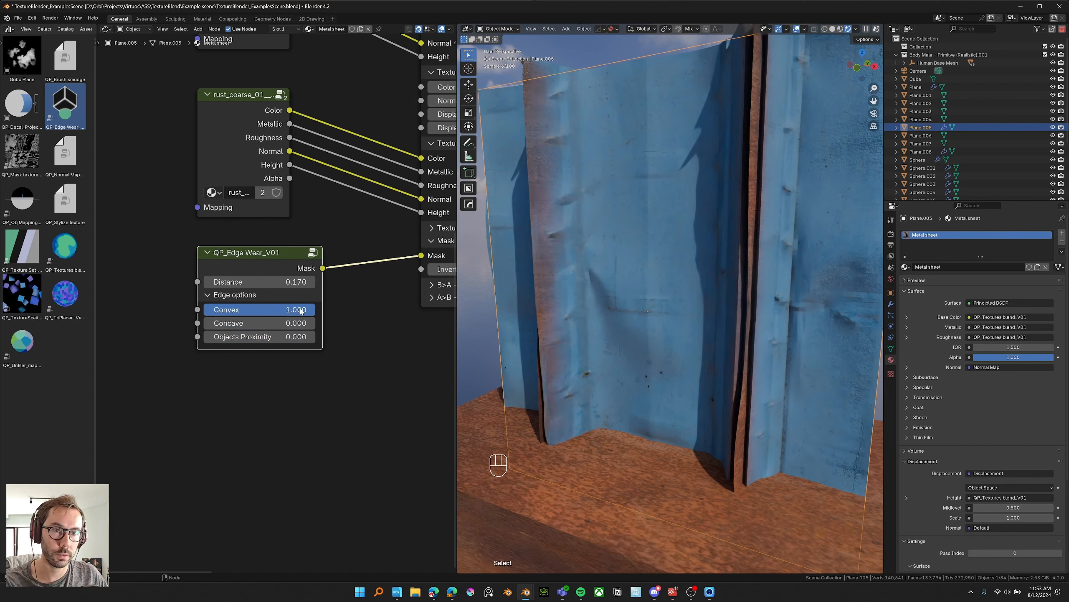
left_click_drag(295, 310, 210, 327)
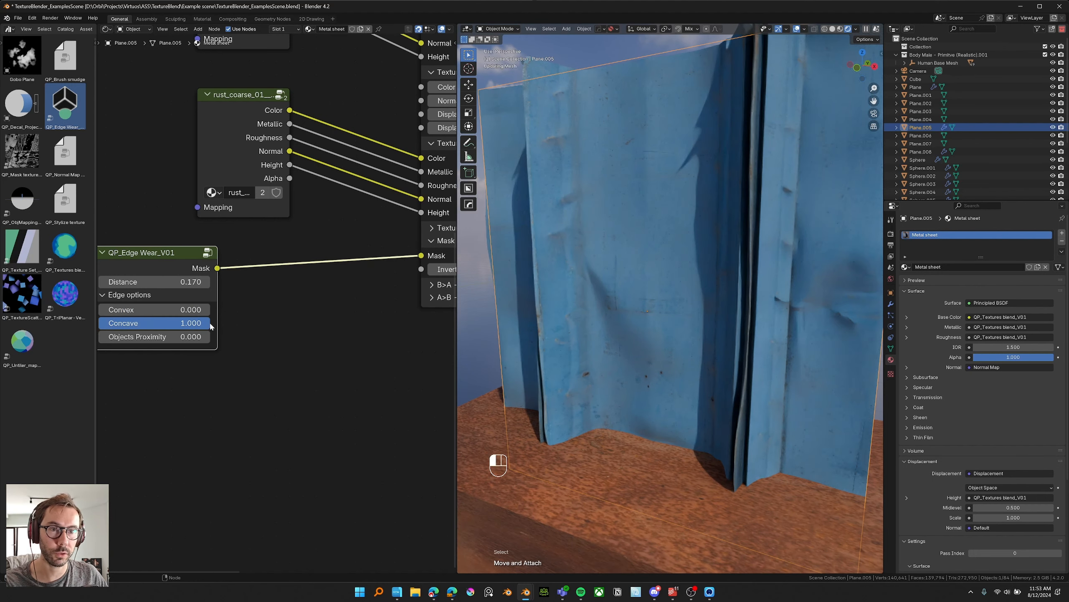
middle_click_drag(254, 309, 271, 302)
Step: Insert a Color Ramp between the Edge Wear mask and the blend's Mask input, with its white stop at 0.054
left_click(387, 301)
key("shift+a")
type("c ra")
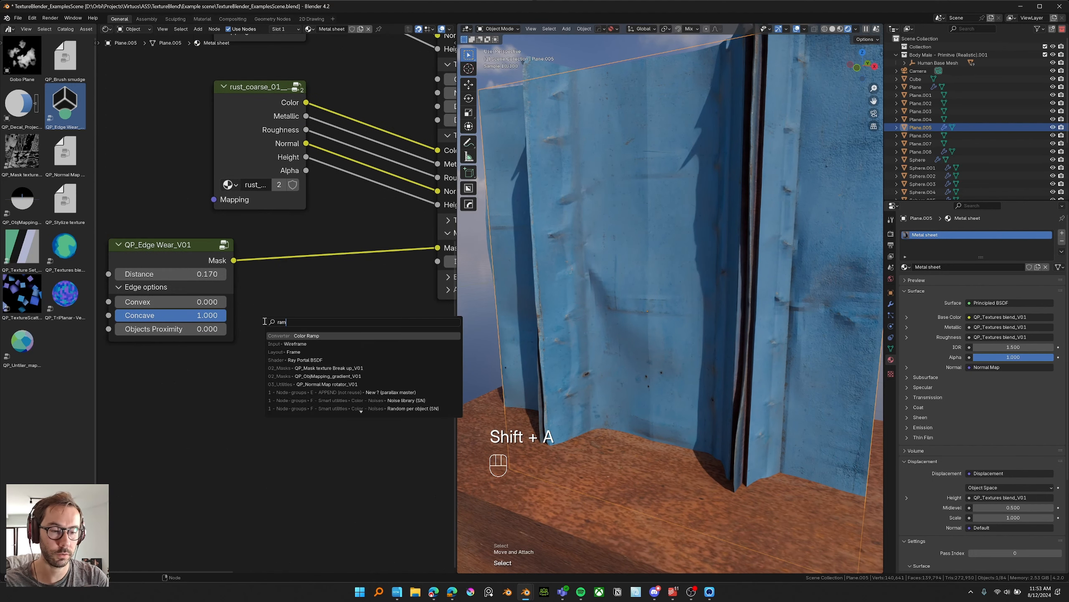
key("Return")
left_click(310, 302)
left_click_drag(404, 315, 274, 317)
Step: Set the Edge Wear Distance to 0.570, Concave to 0 and Objects Proximity to 1
mouse_move(170, 274)
left_mouse_down()
mouse_move(211, 273)
mouse_move(181, 274)
left_mouse_up()
left_click_drag(197, 316, 91, 316)
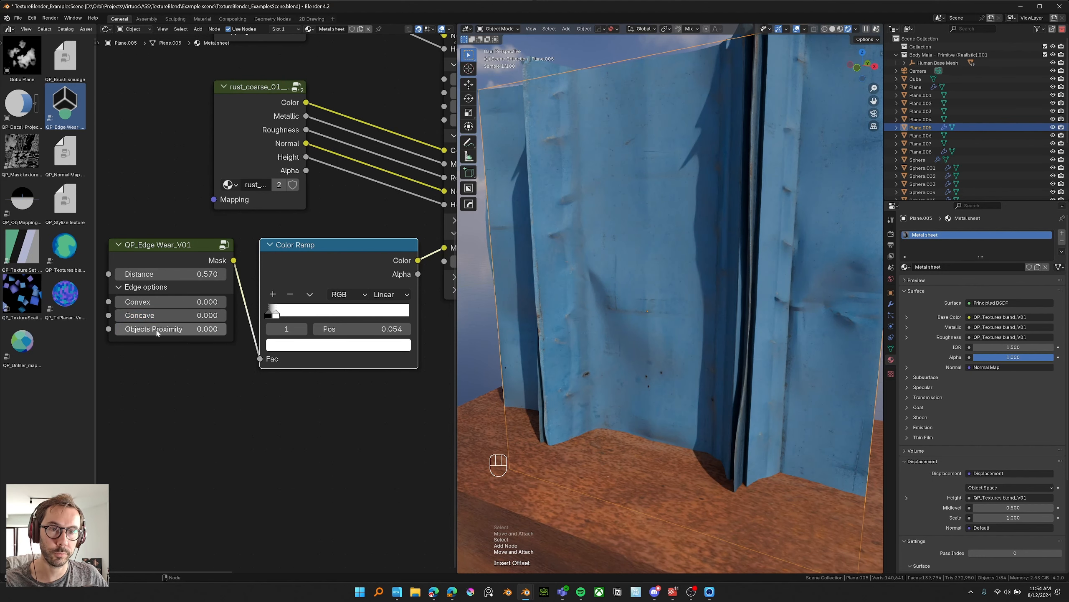
left_click_drag(169, 328, 259, 323)
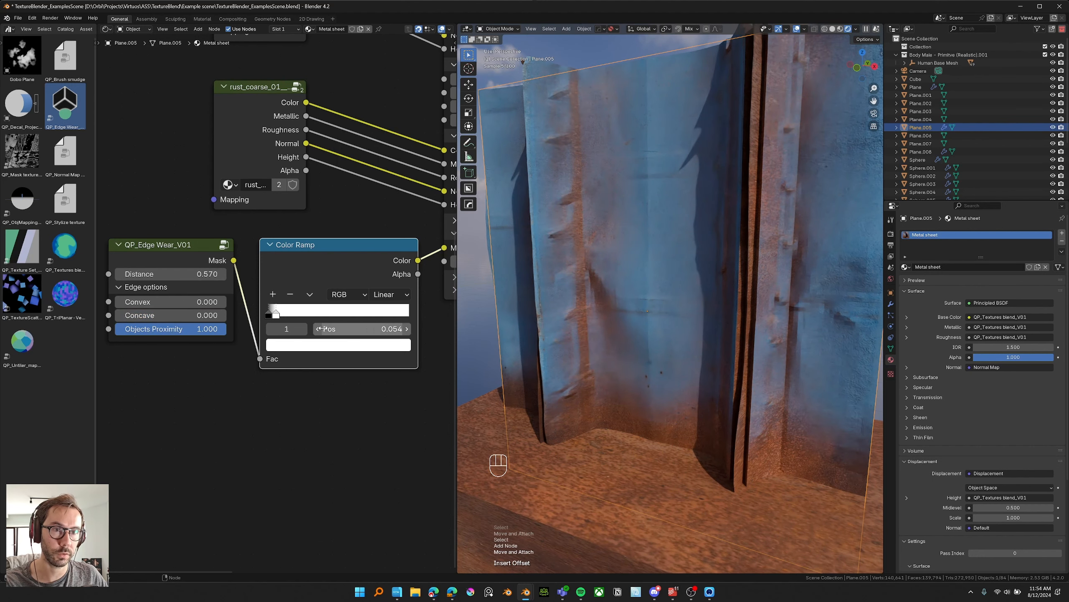
Step: Mute the Color Ramp, try an Edge Wear Distance of 0.000, and examine the rust at the sheet's base
key("m")
mouse_move(168, 274)
left_mouse_down()
mouse_move(190, 273)
mouse_move(147, 274)
left_mouse_up()
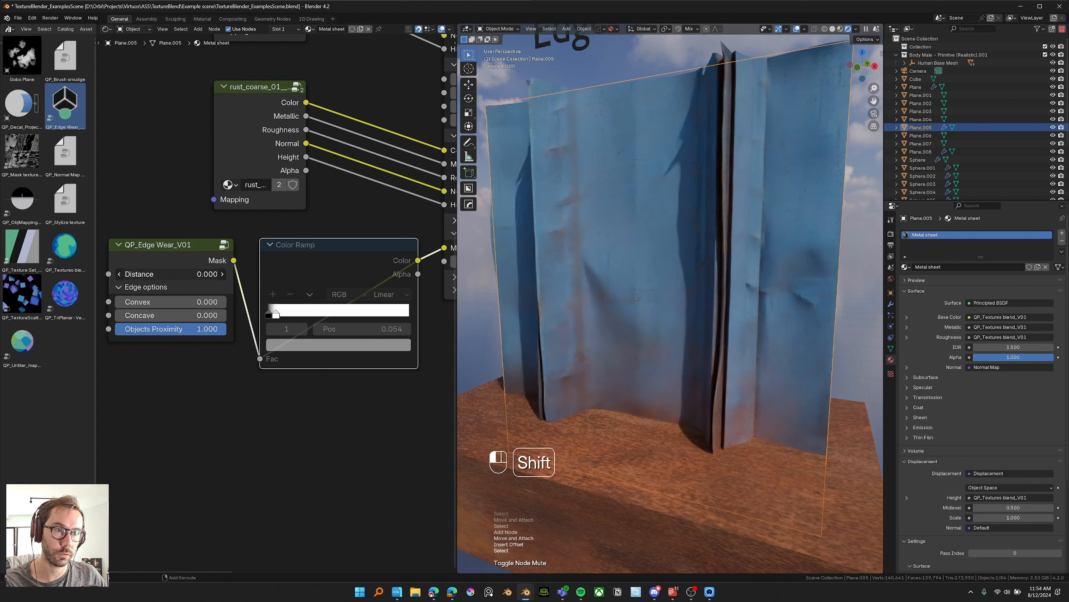
right_click(171, 274)
middle_click_drag(644, 341, 638, 335)
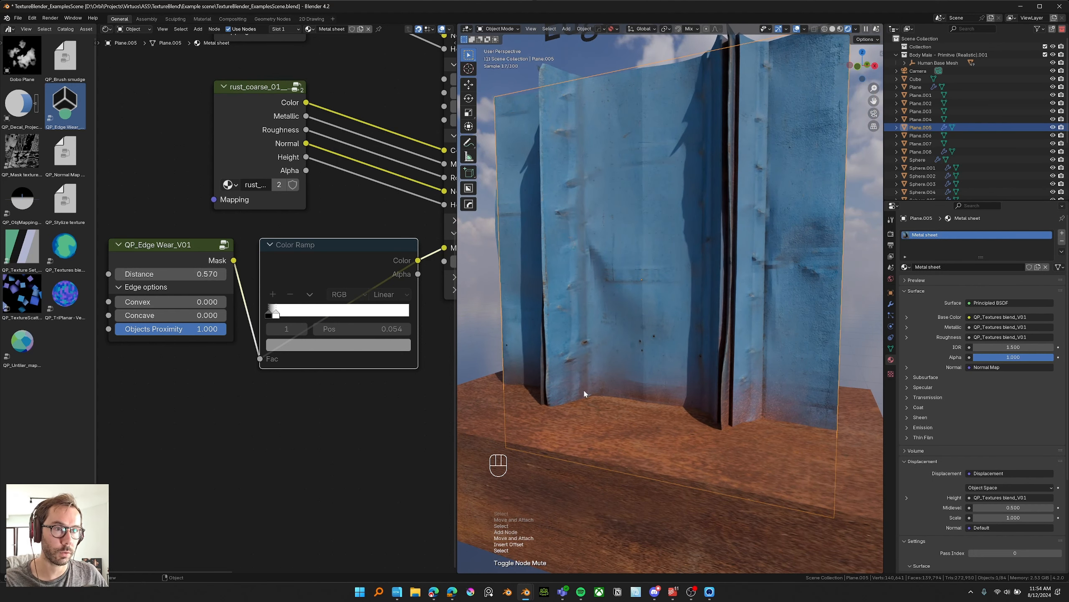
scroll(280, 391, "down", 3)
middle_click_drag(280, 391, 207, 391)
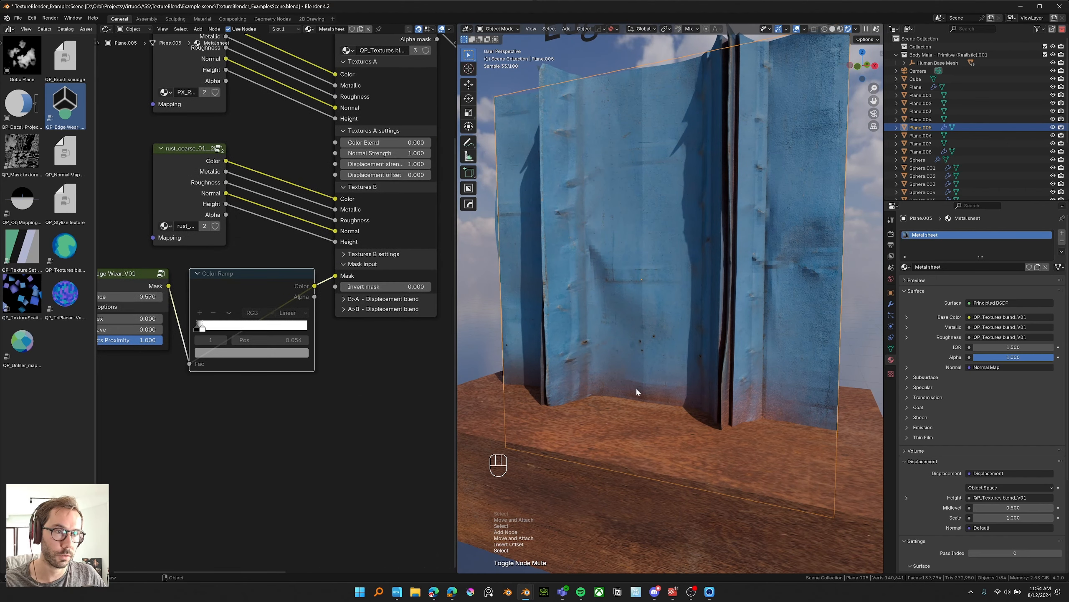
scroll(219, 397, "down", 2)
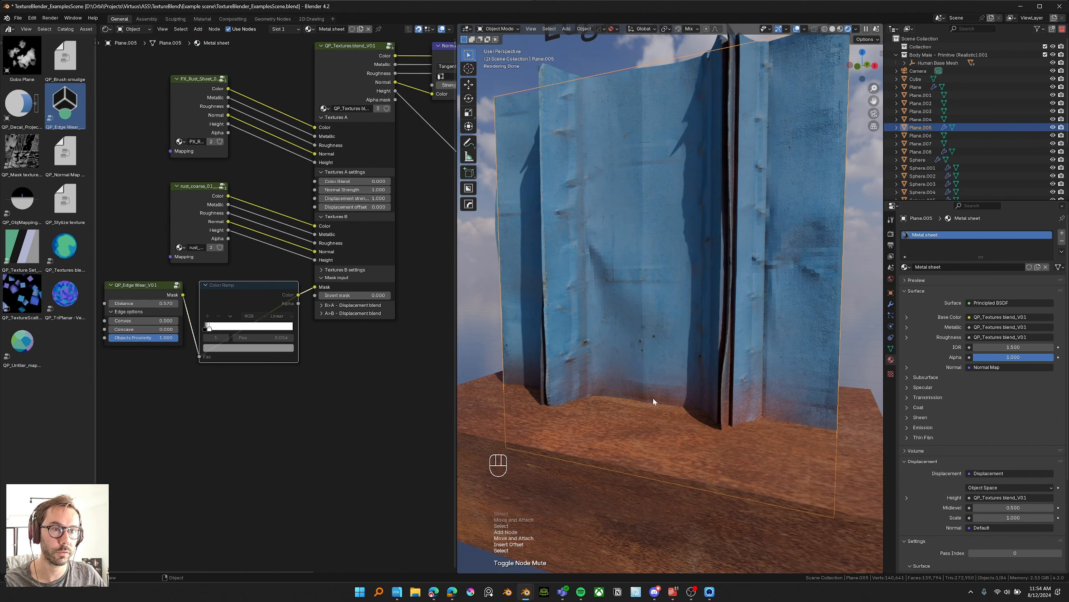
mouse_move(654, 401)
middle_mouse_down("ctrl")
mouse_move(635, 369)
mouse_move(633, 395)
middle_mouse_up("ctrl")
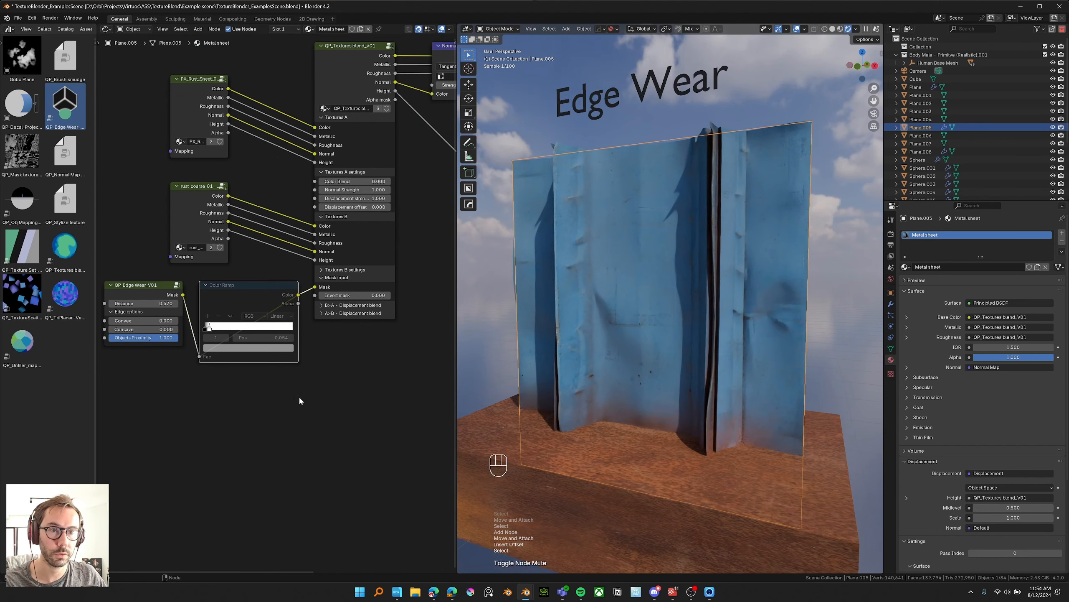
Step: Re-enable the Color Ramp with its white stop at about 0.846, and set Edge Wear's Convex and Concave to 1.000 and Distance to 1.870
middle_click_drag(301, 401, 307, 397)
key("m")
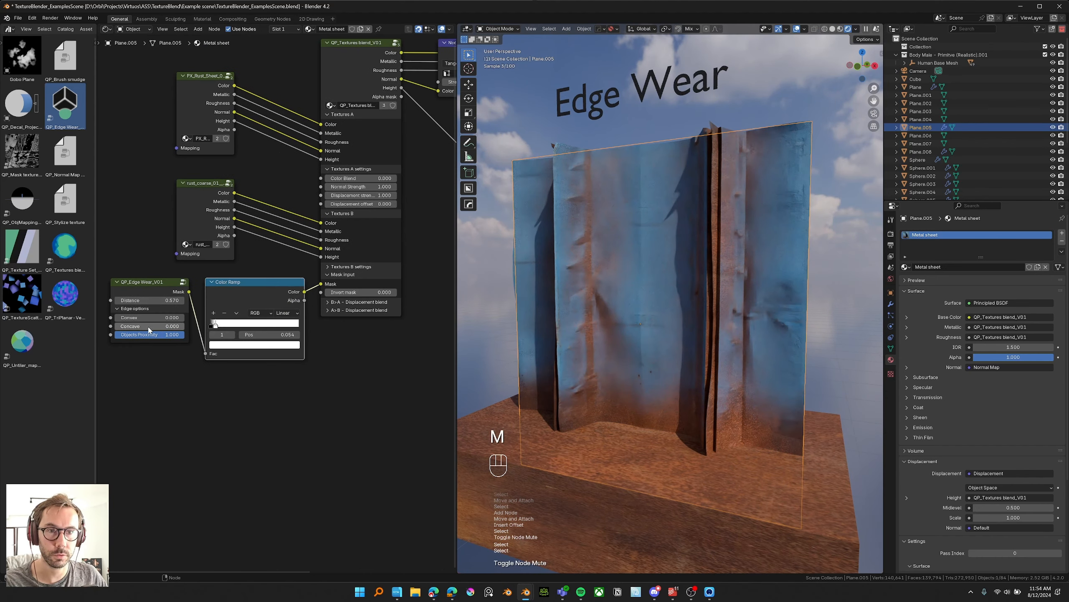
left_click_drag(148, 327, 289, 328)
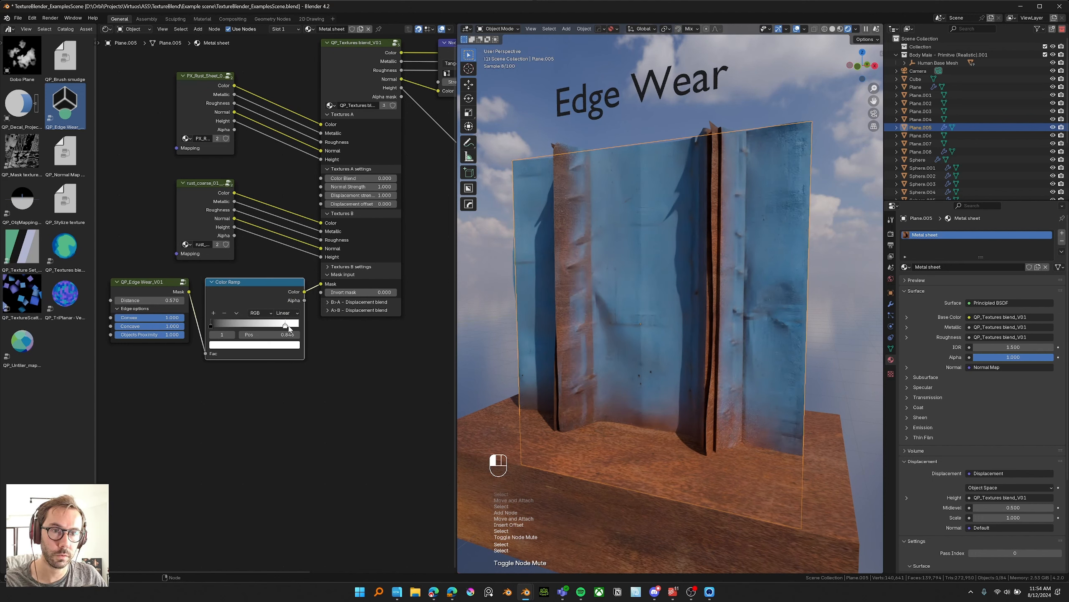
scroll(275, 328, "down", 2)
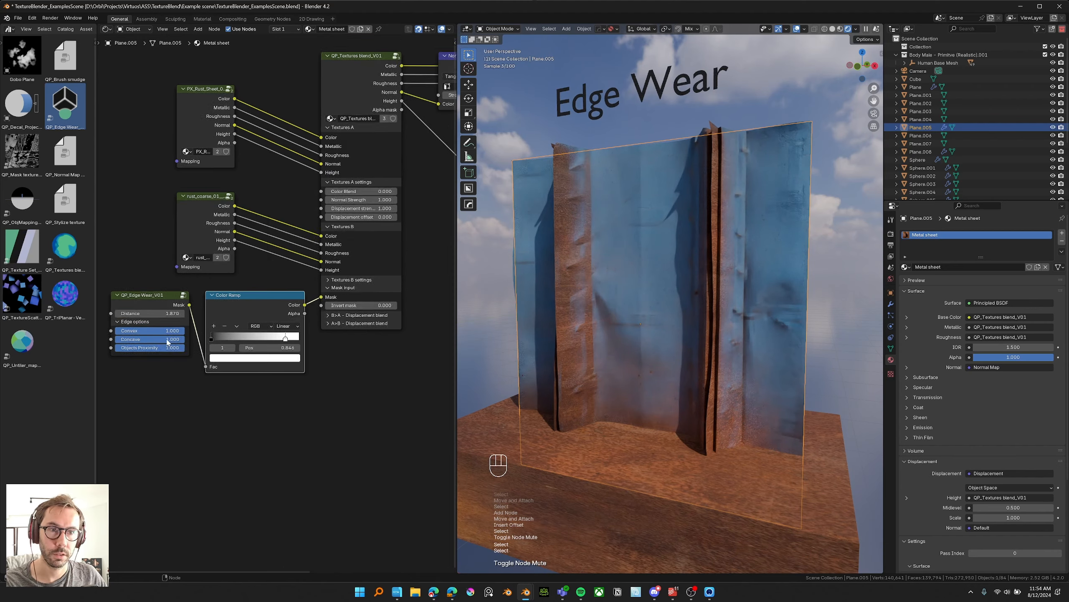
middle_click_drag(349, 270, 326, 272)
Step: Cut the link between the Color Ramp and the blend node's Mask input, and undo the cut
right_click_drag(228, 309, 224, 345, "ctrl")
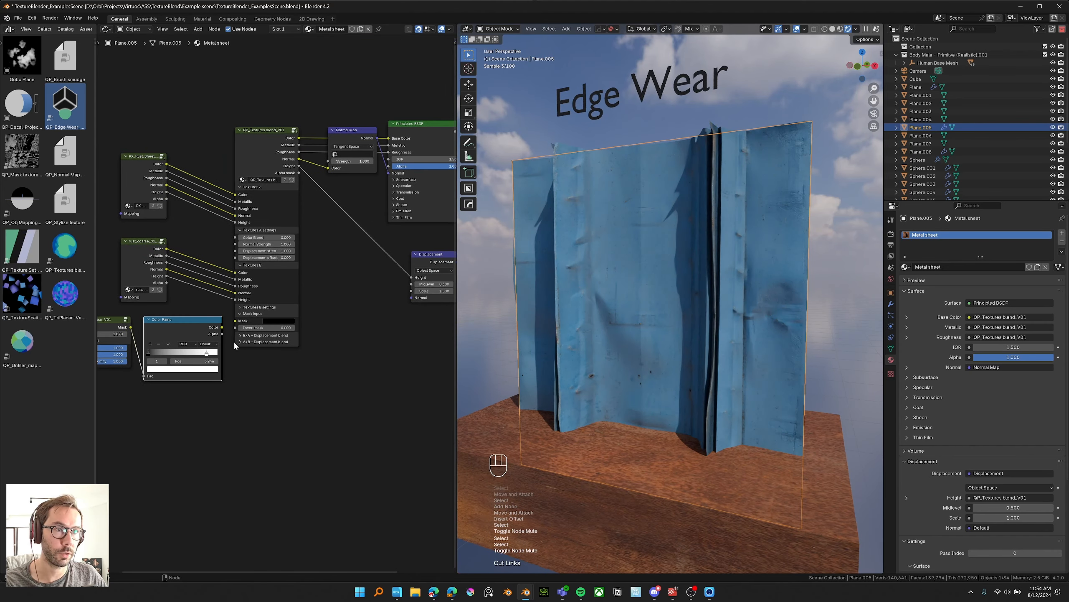
middle_click_drag(234, 342, 238, 328)
middle_click_drag(676, 320, 665, 333)
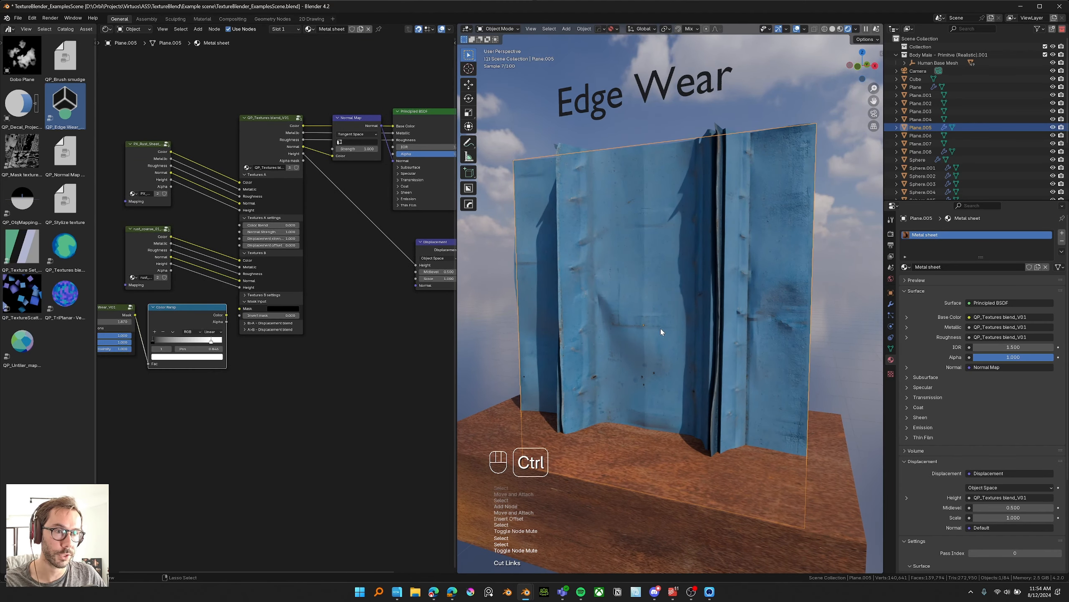
key("ctrl+z")
Step: Duplicate the rust base block, raise the copy to the upper part of the metal sheet and flatten it along Z
middle_click_drag(675, 415, 669, 463)
scroll(652, 420, "down", 4)
scroll(653, 416, "up", 4)
key("shift+d")
left_click(677, 212)
key("s")
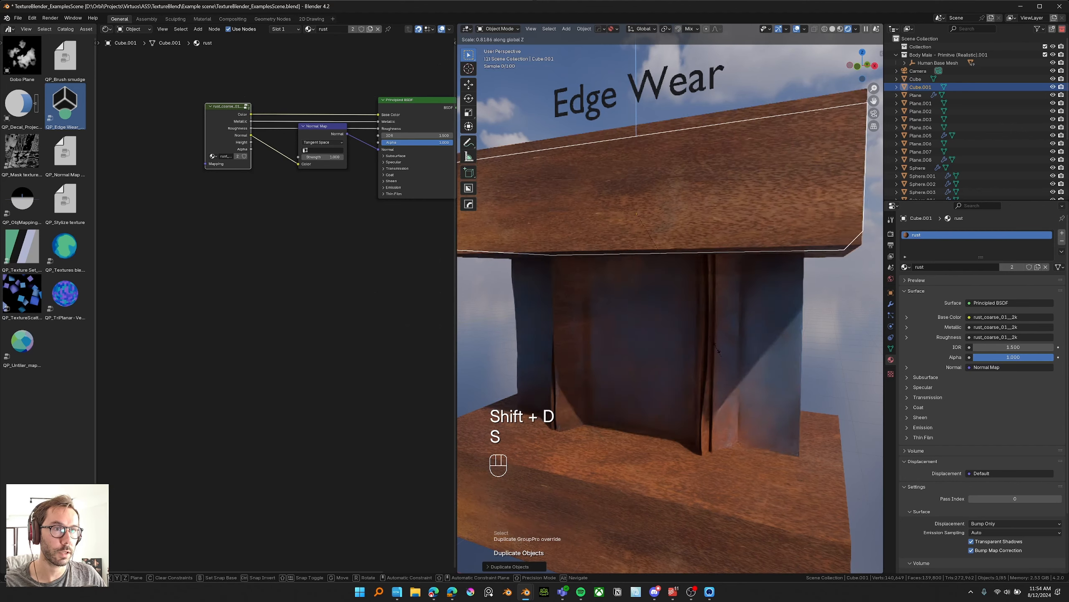
left_click(652, 247)
key("g")
key("z")
left_click(657, 228)
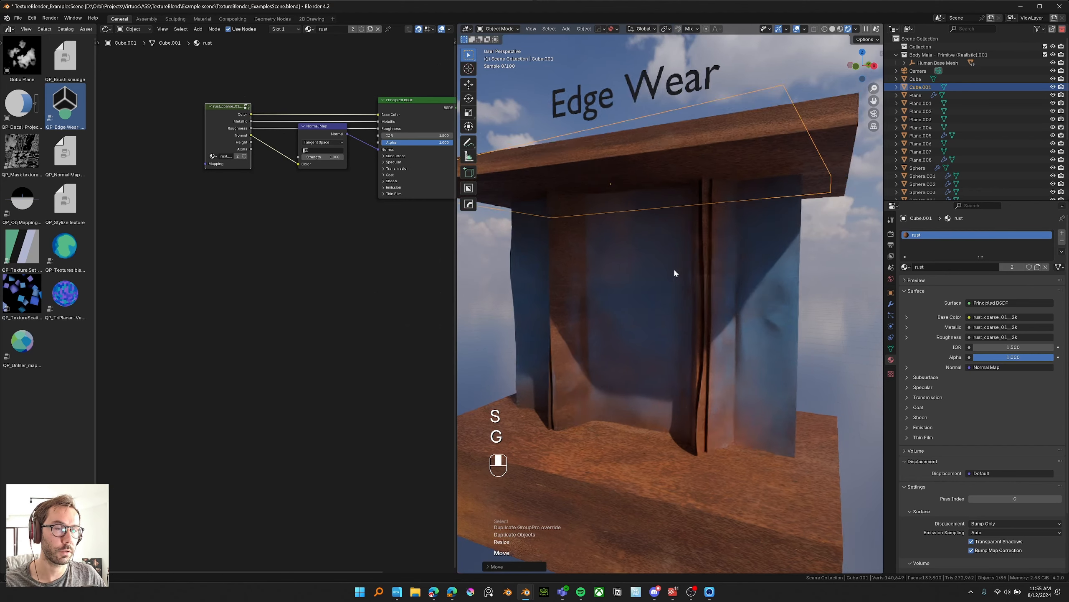
Step: Narrow the duplicated block along Y to about 0.27 and adjust its height so it forms a beam crossing the metal sheet
middle_click_drag(674, 267, 694, 282)
key("s")
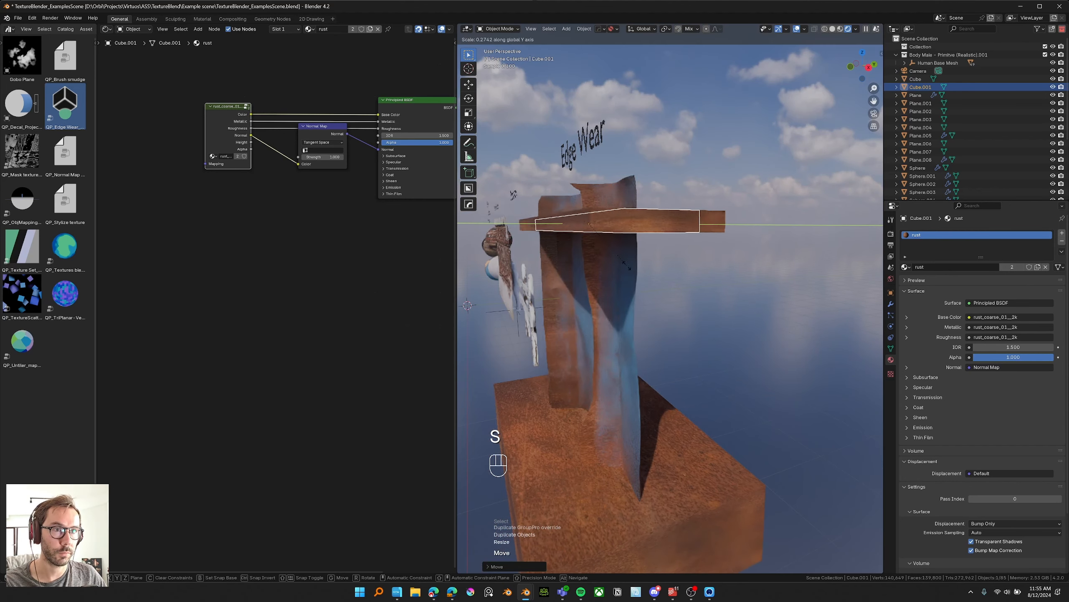
left_click(642, 261)
middle_click_drag(641, 261, 666, 265)
key("g")
key("z")
left_click(666, 284)
scroll(640, 261, "up", 8)
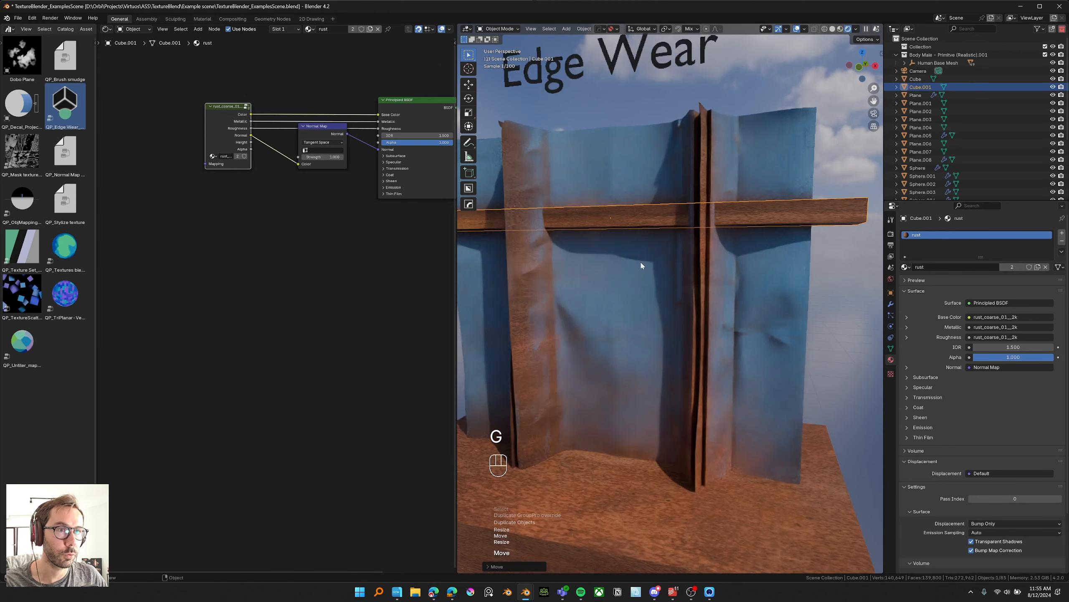
scroll(620, 302, "down", 8)
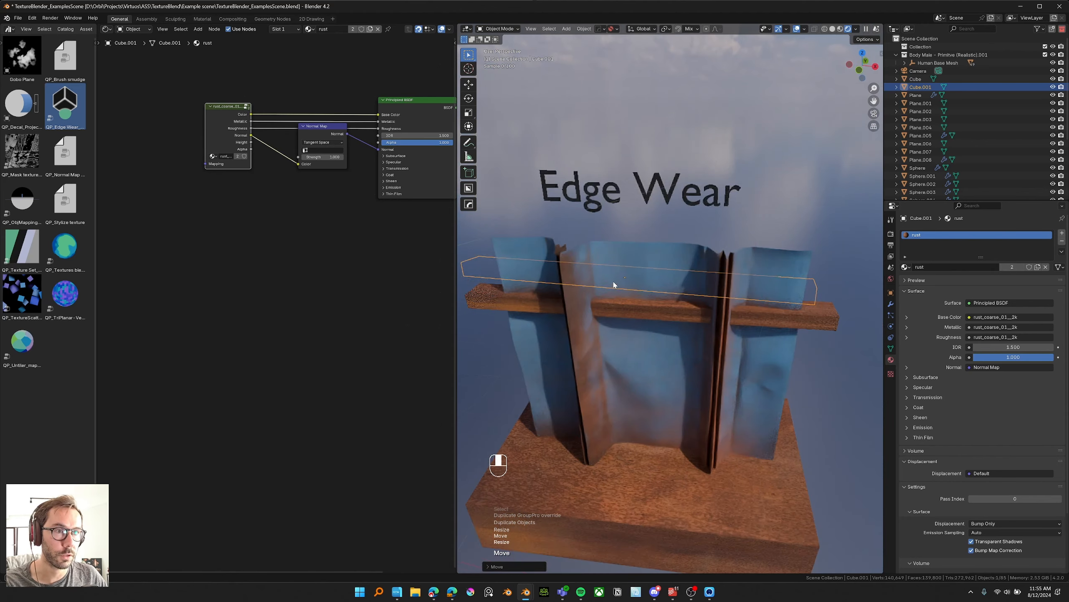
Step: Select the metal sheet and switch the render engine to EEVEE
left_click(662, 286)
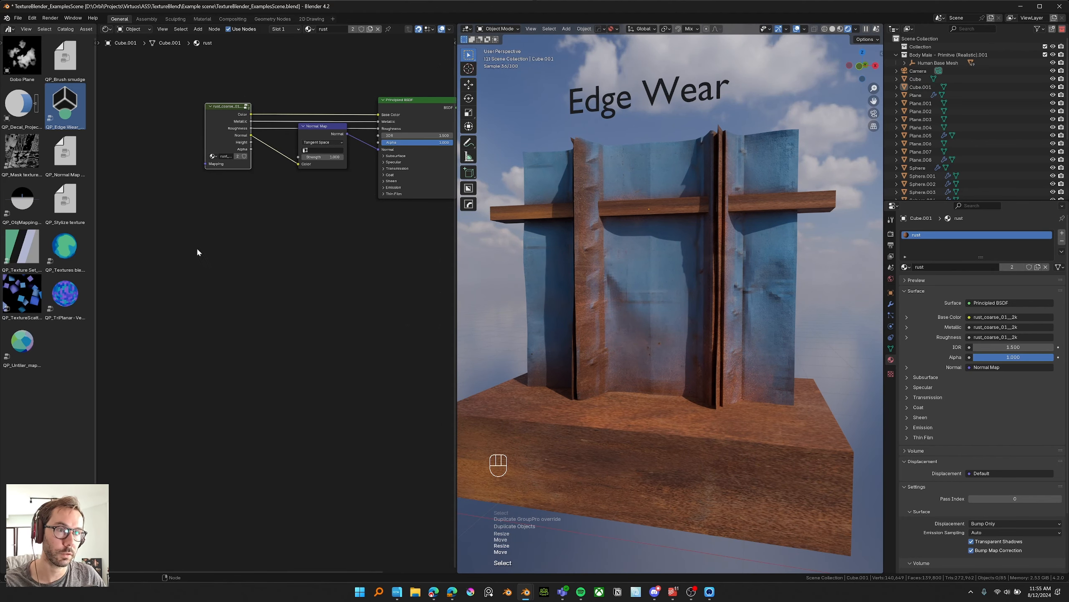
middle_click_drag(198, 252, 194, 264)
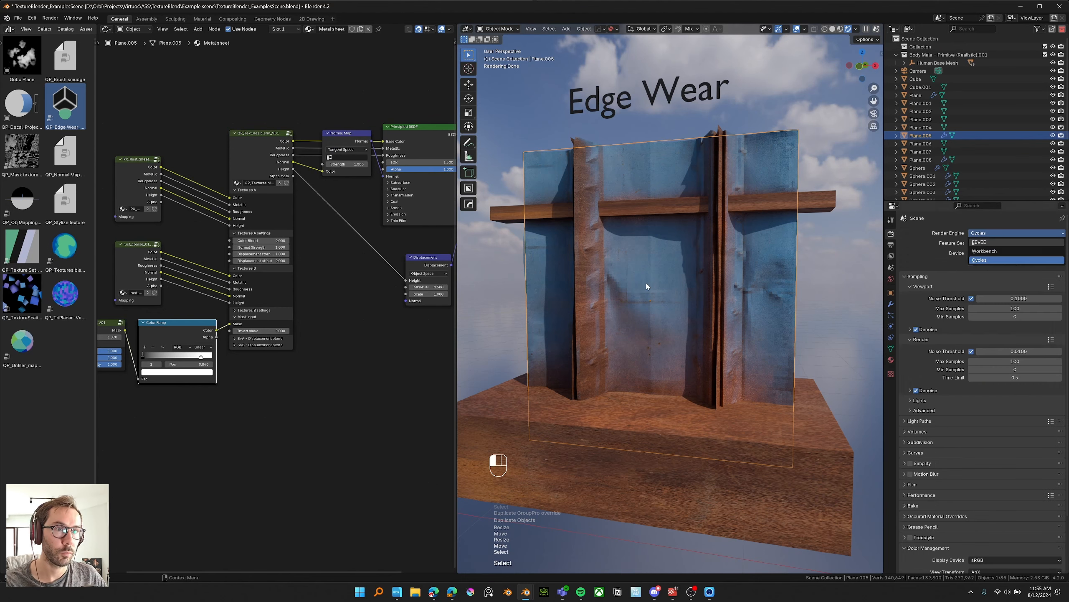
middle_click_drag(631, 251, 622, 260)
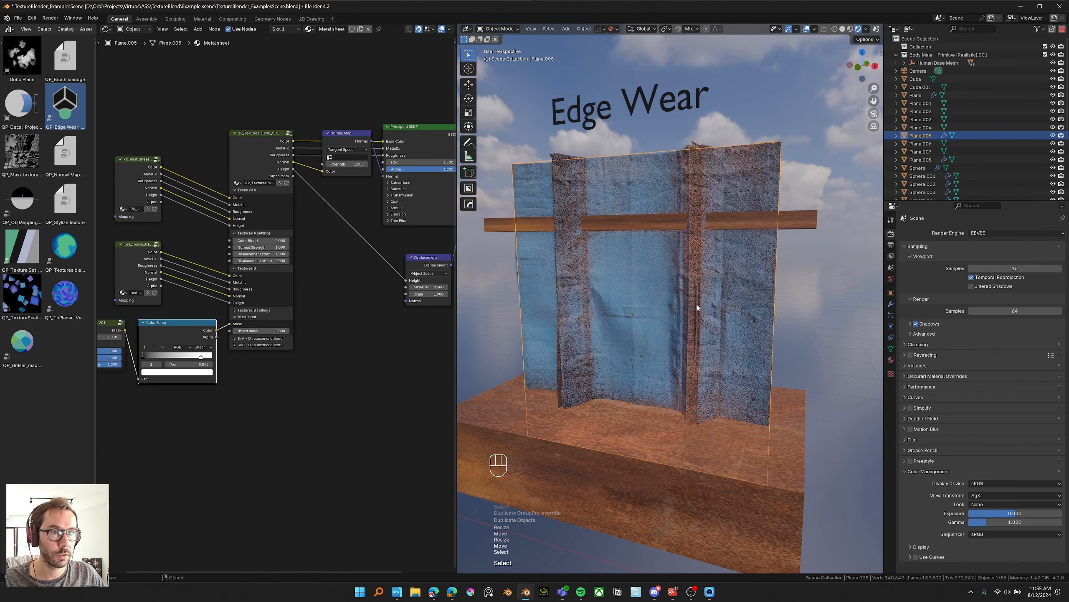
Step: Examine the displaced rust and edge wear on the metal sheet up close and from a distance
scroll(696, 303, "down", 3)
scroll(652, 336, "up", 8)
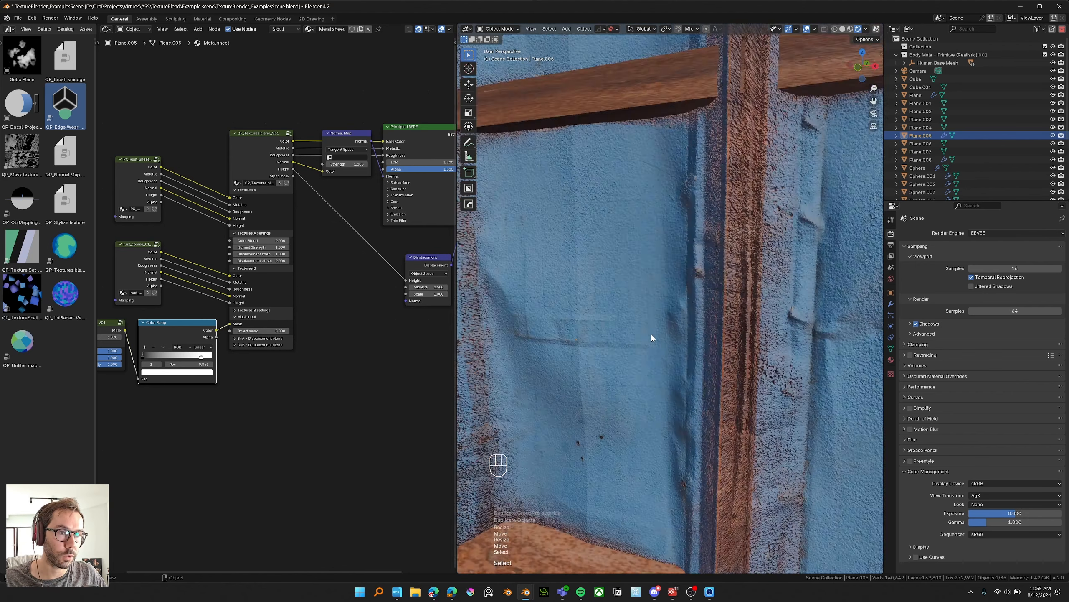
scroll(595, 471, "down", 2)
scroll(668, 383, "up", 3)
mouse_move(654, 413)
middle_mouse_down("shift")
mouse_move(669, 383)
mouse_move(645, 394)
middle_mouse_up("shift")
scroll(665, 385, "down", 4)
scroll(642, 383, "up", 3)
middle_click_drag(645, 395, 646, 398, "ctrl")
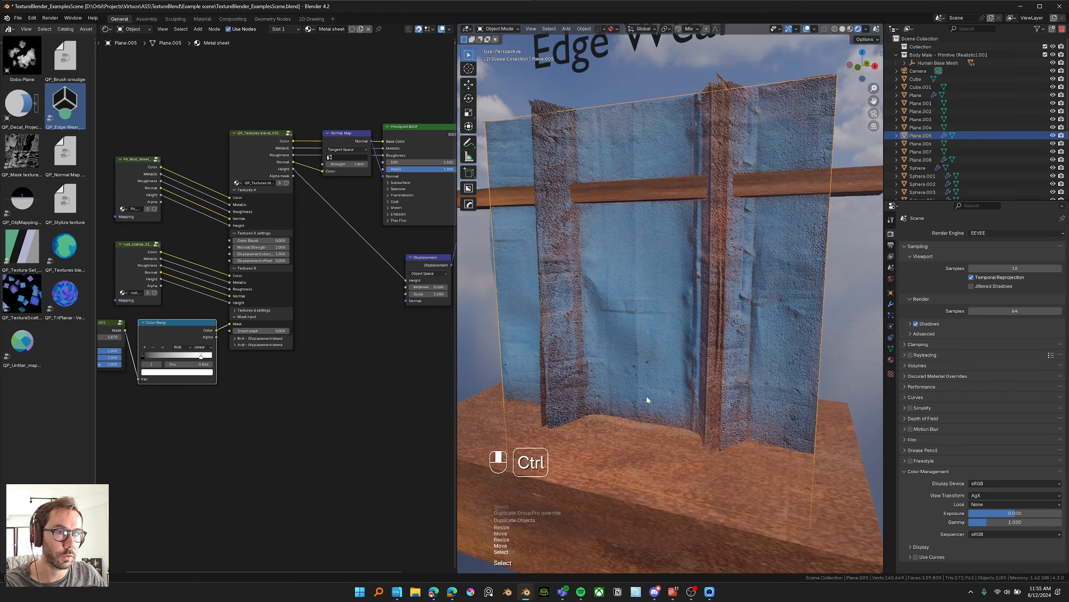
Step: Link the PX_Rust_Sheet node's Height output to the Textures B Height input of the blend node, and check the sheet's surface
middle_click_drag(202, 236, 228, 243)
left_click_drag(186, 203, 255, 310)
middle_click_drag(653, 358, 630, 350)
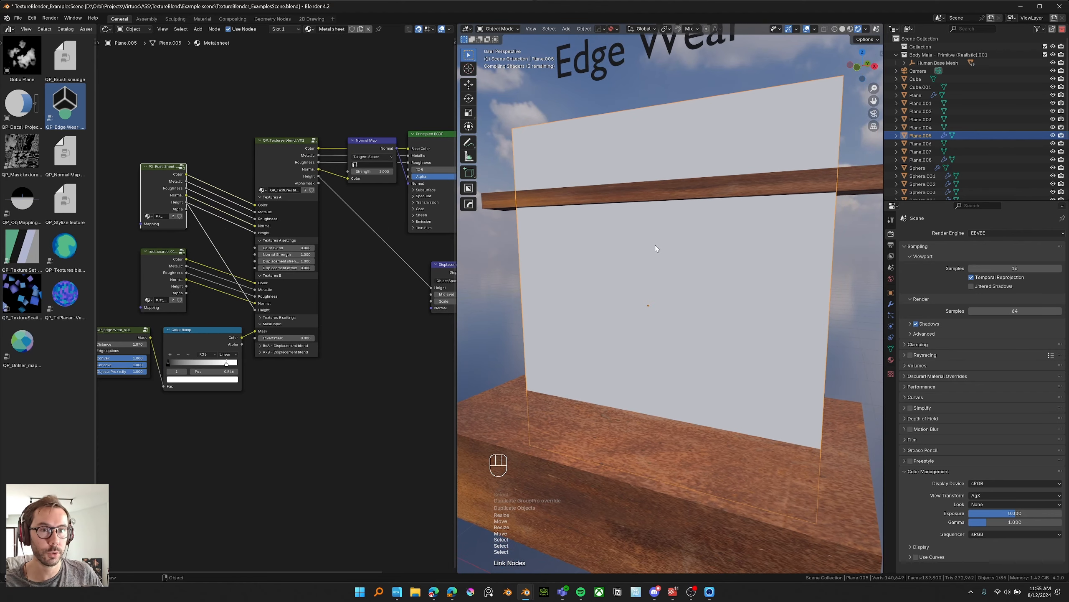
middle_click_drag(678, 302, 681, 279)
middle_click_drag(698, 169, 715, 182)
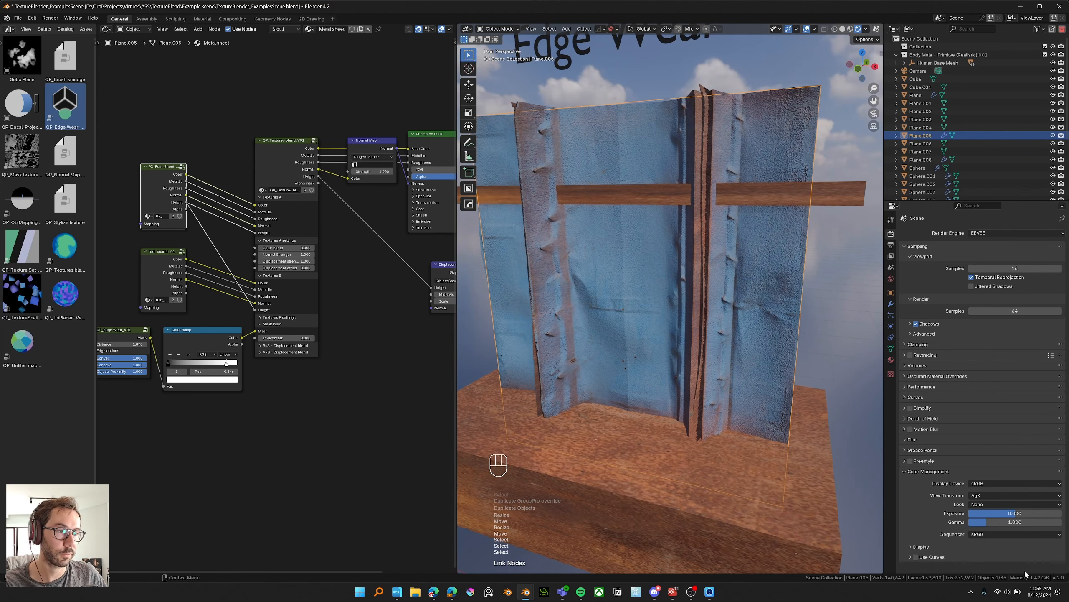
middle_click_drag(664, 146, 659, 179, "shift")
middle_click_drag(659, 179, 658, 196)
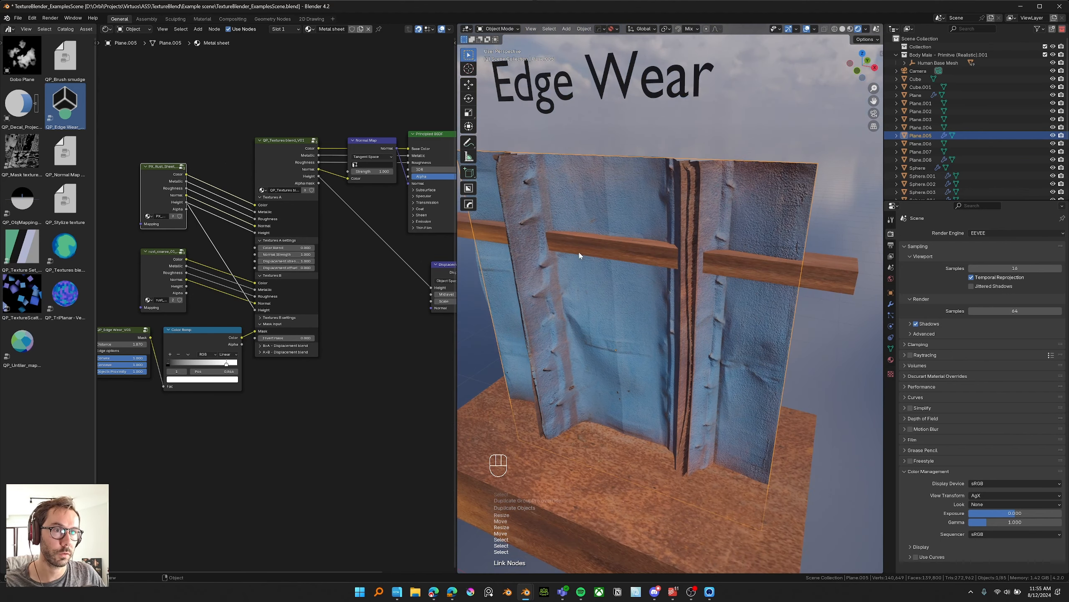
middle_click_drag(654, 328, 738, 215)
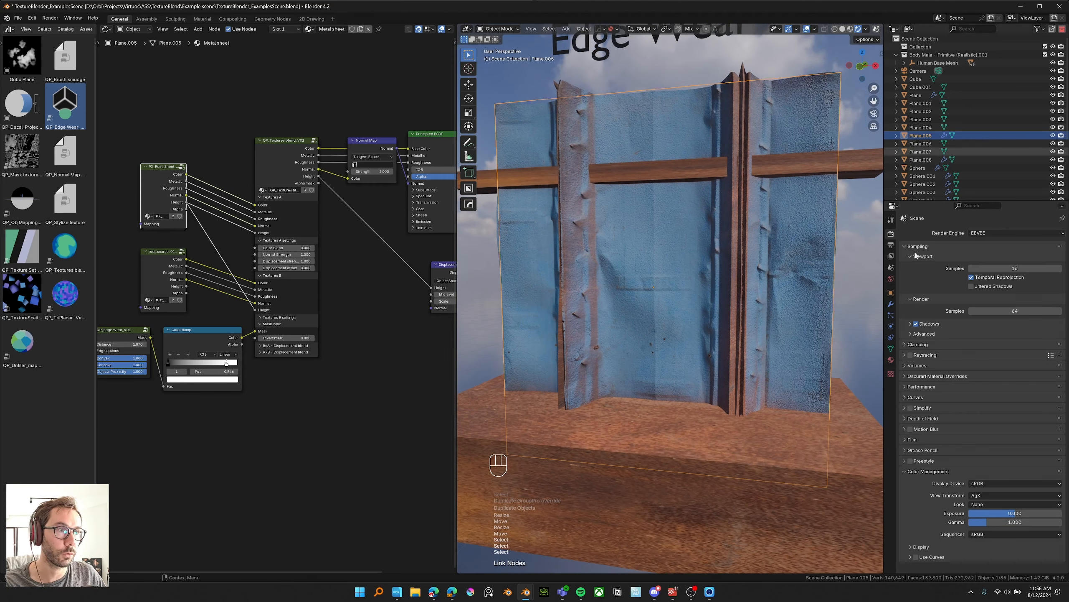
Step: Switch the render engine to Cycles and the viewport shading to Material Preview
left_click(998, 233)
left_click(987, 260)
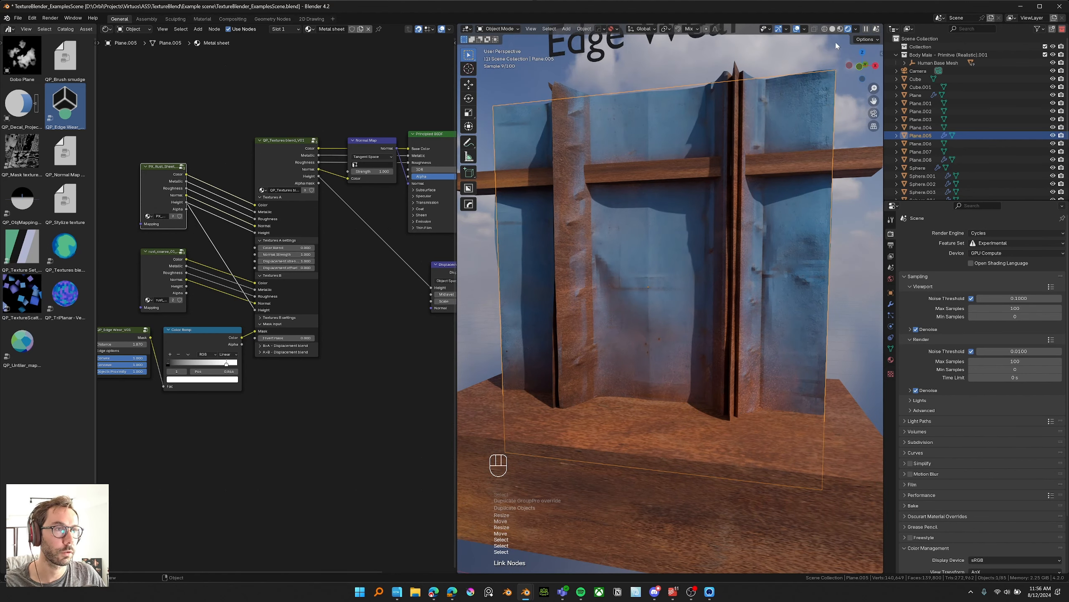
left_click(840, 29)
mouse_move(699, 202)
middle_mouse_down()
mouse_move(677, 223)
mouse_move(701, 205)
middle_mouse_up()
middle_click_drag(701, 136, 702, 195, "shift")
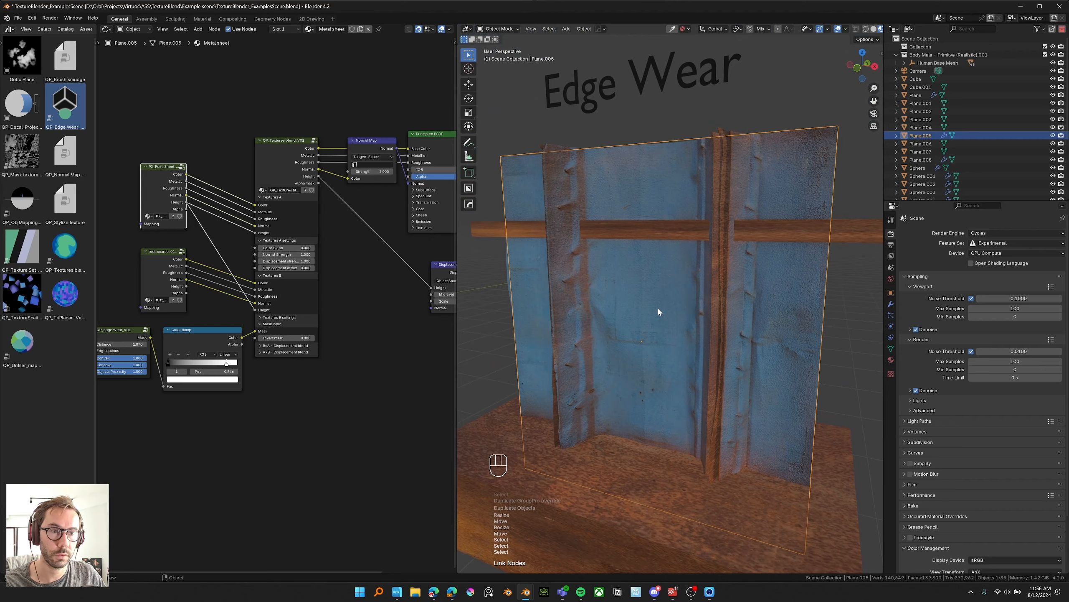
middle_click_drag(658, 308, 562, 304, "shift")
Step: Try the Edge Wear node's Convex at 0.000, and restore it to 1.000
middle_click_drag(200, 322, 374, 315)
scroll(295, 335, "up", 4)
left_click_drag(314, 382, 269, 373)
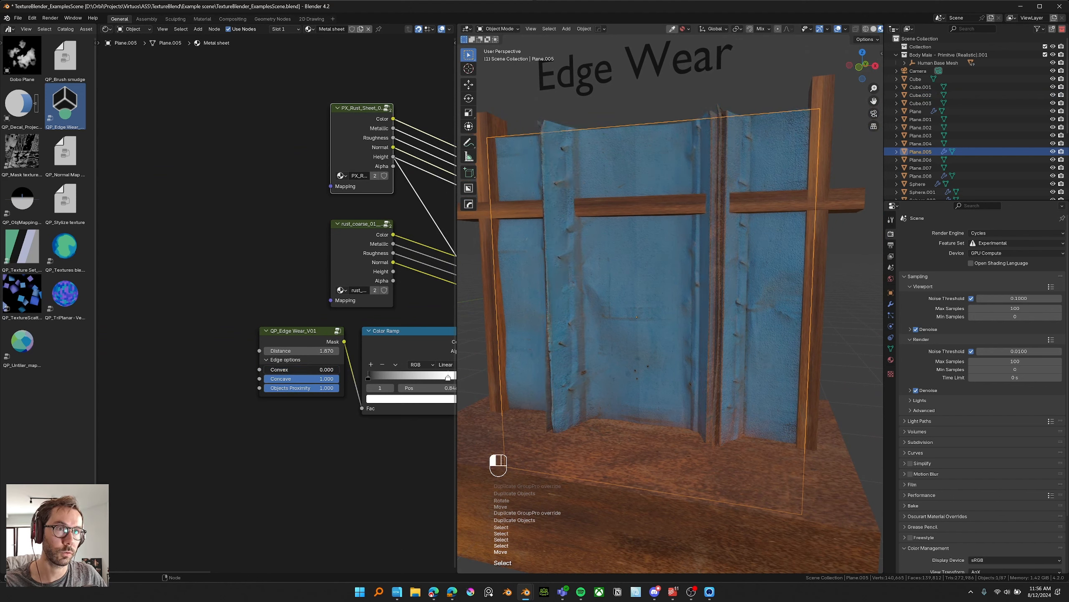
left_click_drag(270, 373, 340, 373)
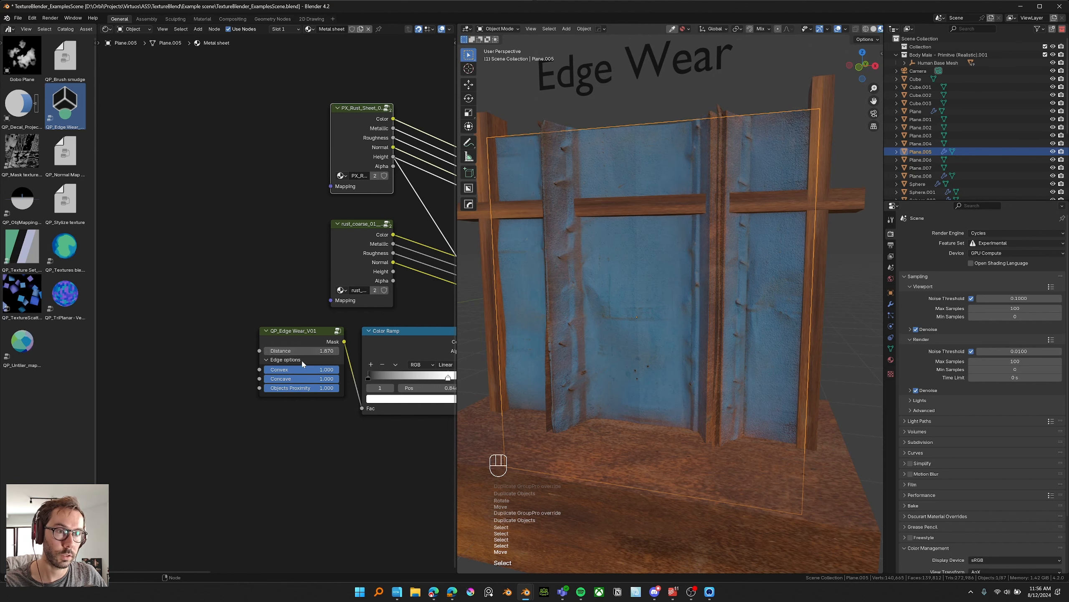
Step: Try raising the Edge Wear node's Distance to about 6.17, and cancel the change
scroll(302, 364, "down", 1)
middle_click_drag(302, 363, 252, 317)
left_click_drag(249, 306, 320, 306)
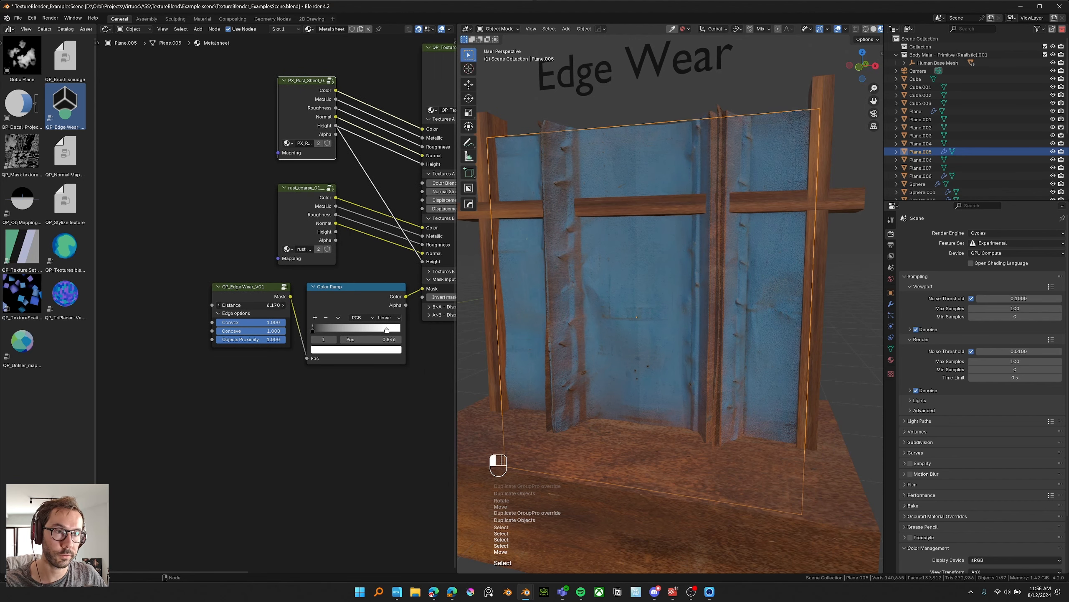
right_click(252, 305)
Step: Duplicate the Edge Wear node below the original and add a Mix Color node beside the copy
key("shift+d")
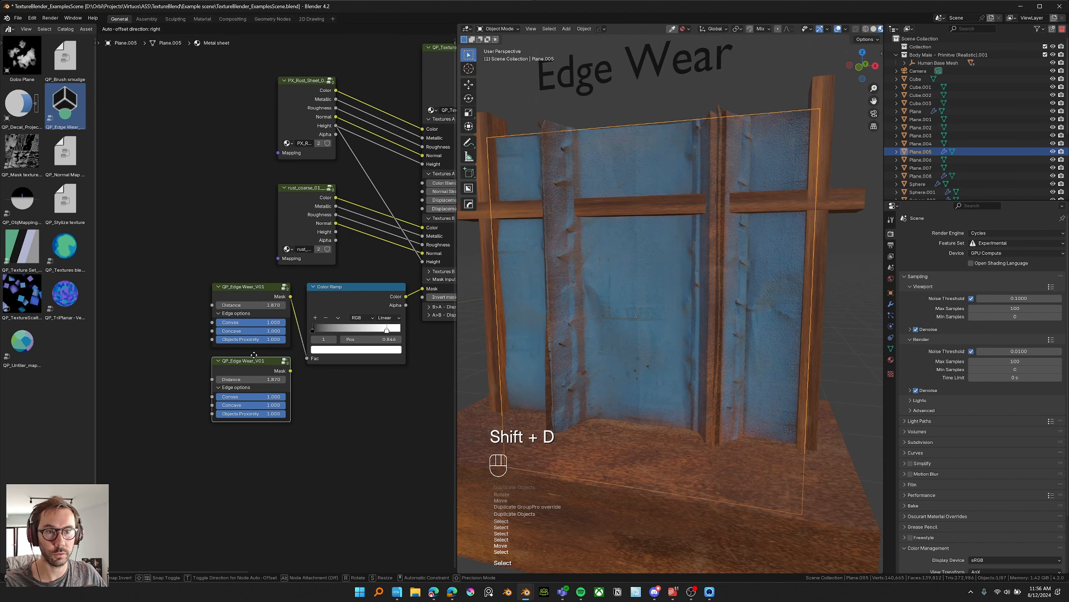
left_click(317, 391)
key("shift+a")
type("mix")
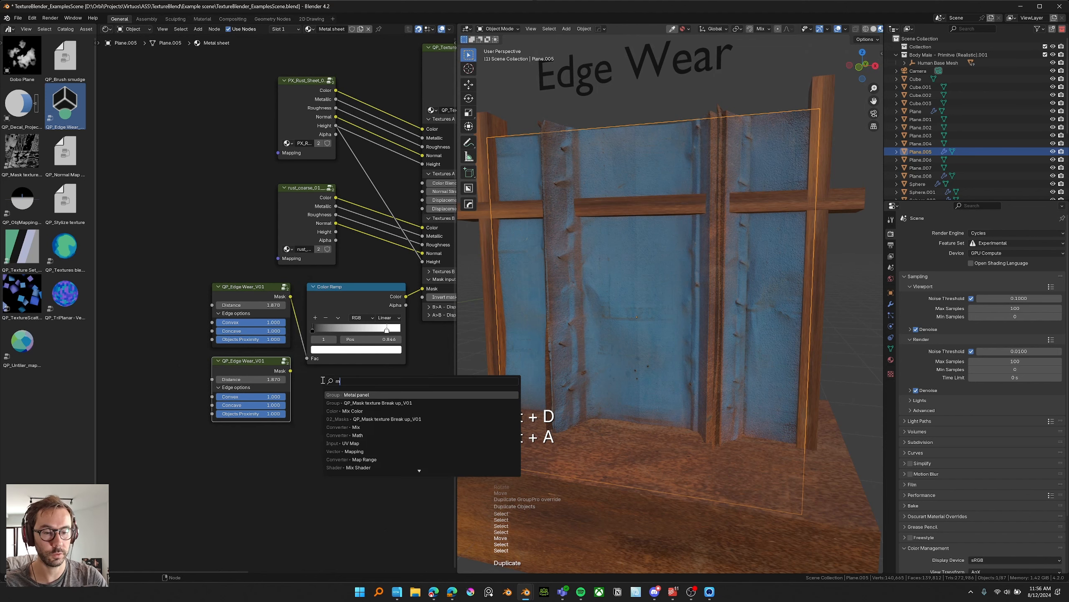
key("Return")
left_click(323, 383)
Step: Link the two Edge Wear masks to the Mix node's A and B inputs, and preview the duplicate's mask on the sheet in Rendered shading
left_click_drag(291, 296, 319, 454)
left_click_drag(290, 370, 320, 462)
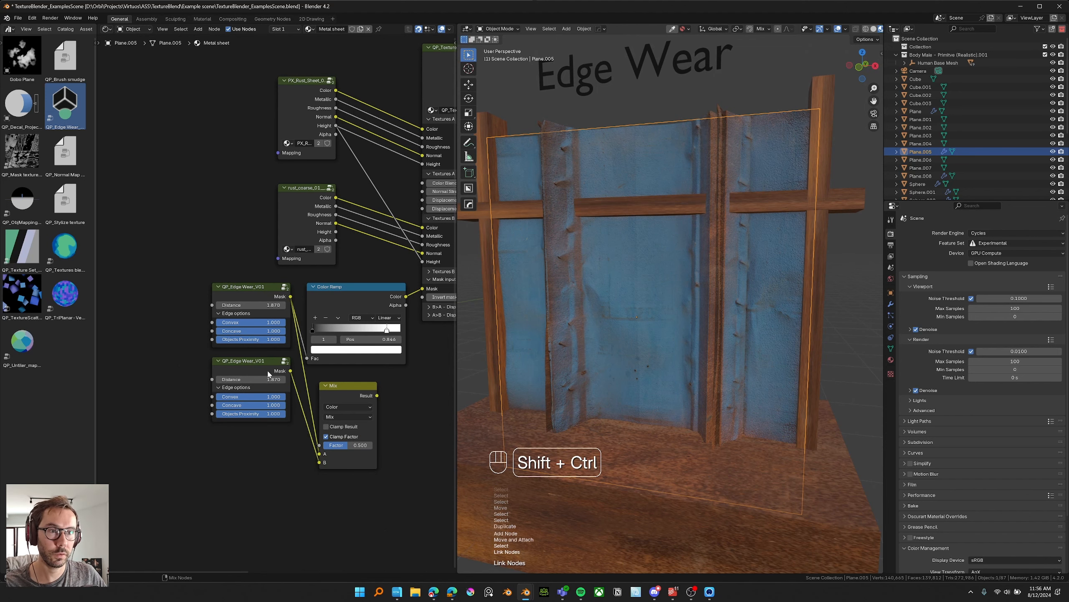
left_click(349, 396, "ctrl+shift")
middle_click_drag(568, 359, 615, 354)
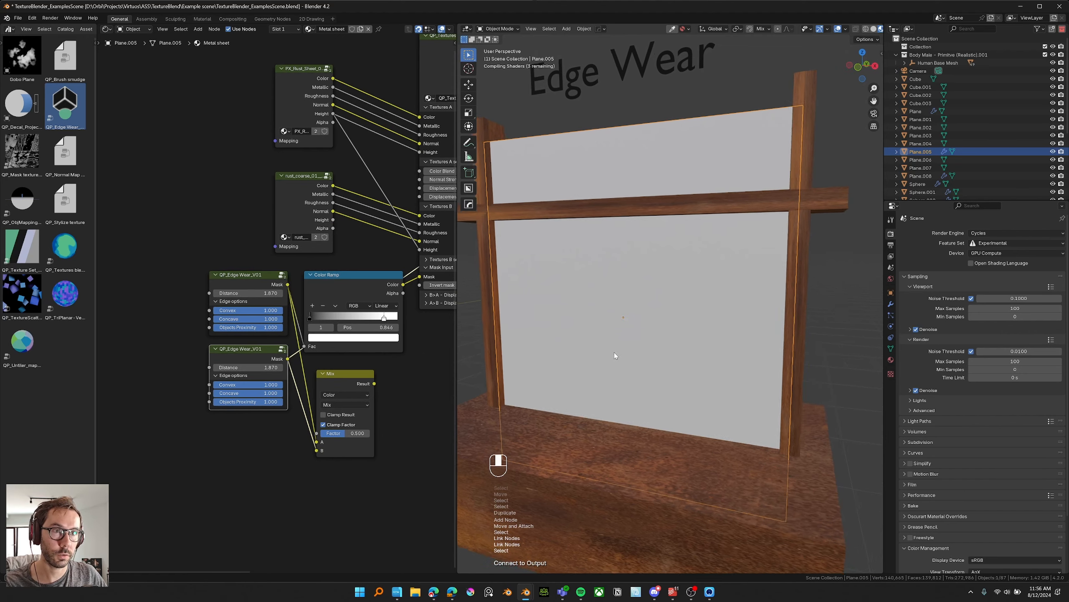
scroll(857, 32, "down", 2)
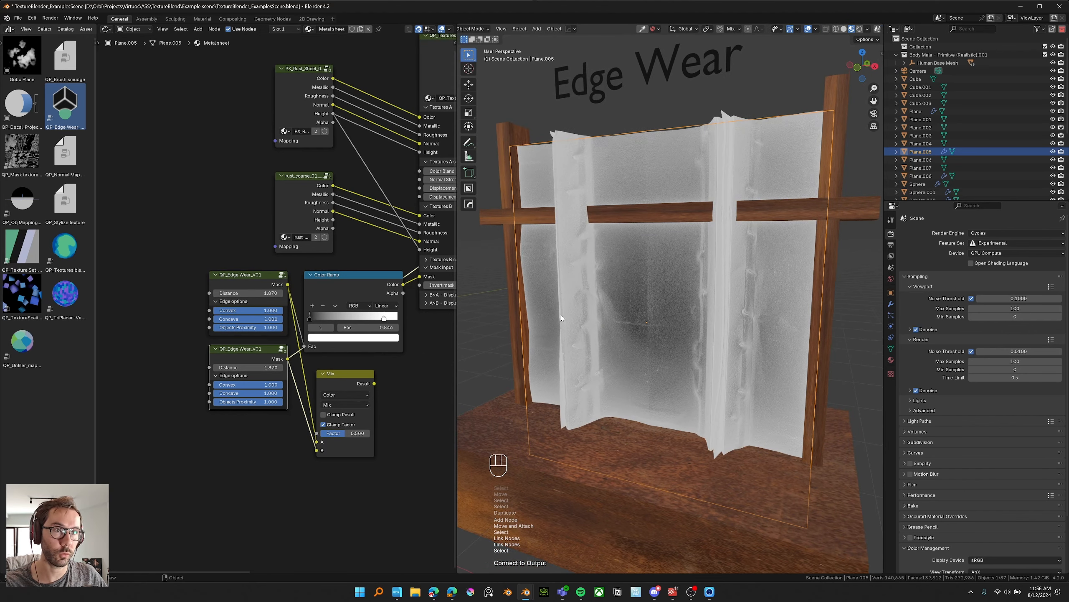
scroll(598, 295, "down", 3)
key("KP_Divide")
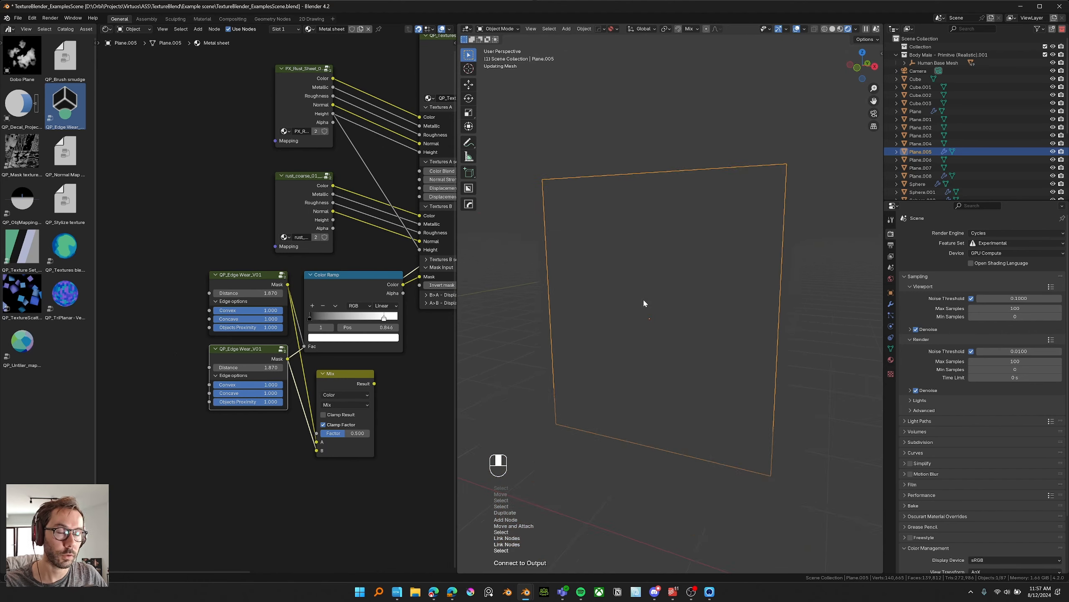
Step: Set the Mix node's blending mode to Add with a factor of 1.000, and preview its result on the sheet
left_click(345, 404)
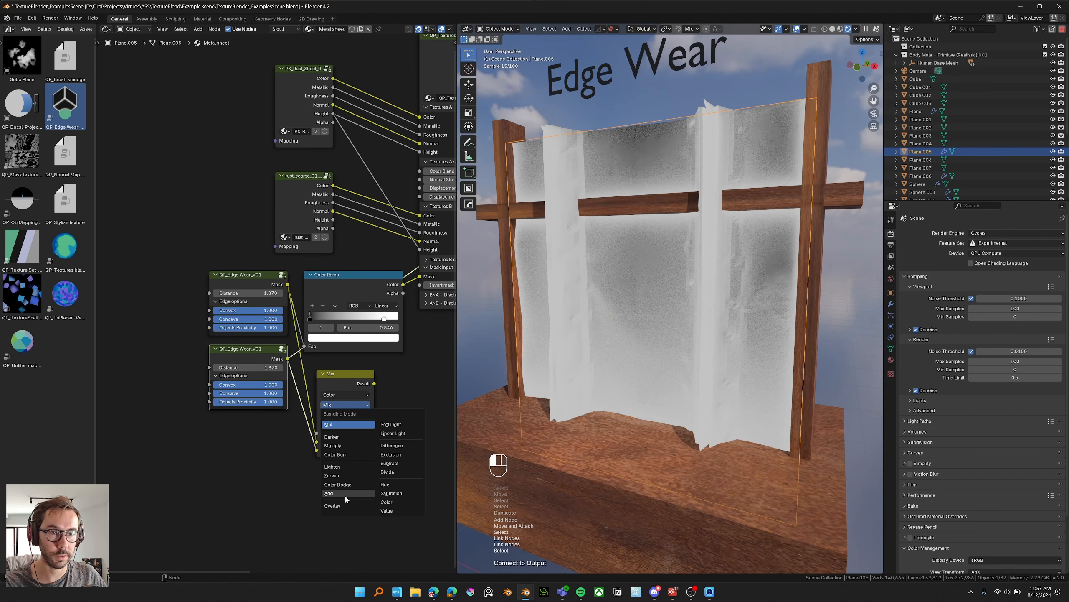
left_click(345, 493)
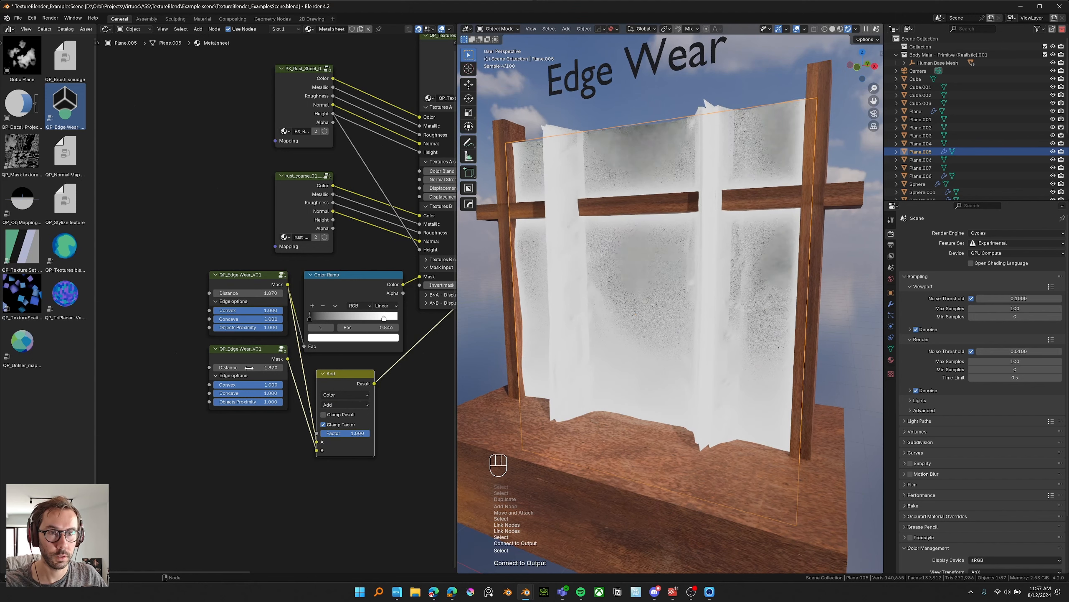
Step: Set the original Edge Wear node's Concave and Objects Proximity to 0.000 and Distance to 0.080 while previewing its mask
left_click_drag(262, 320, 192, 328)
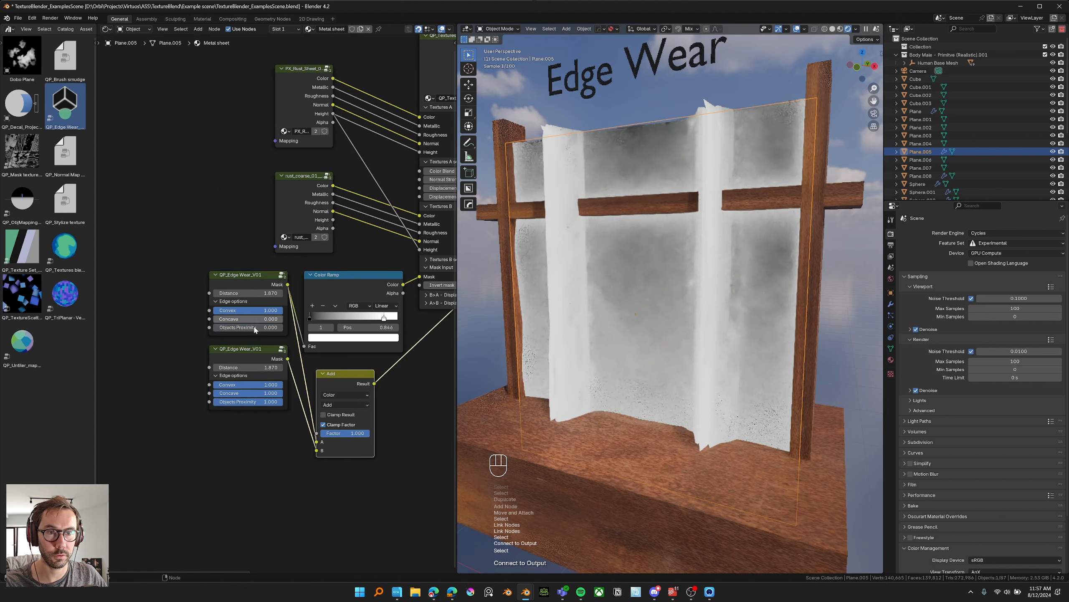
left_click(248, 293, "ctrl+shift")
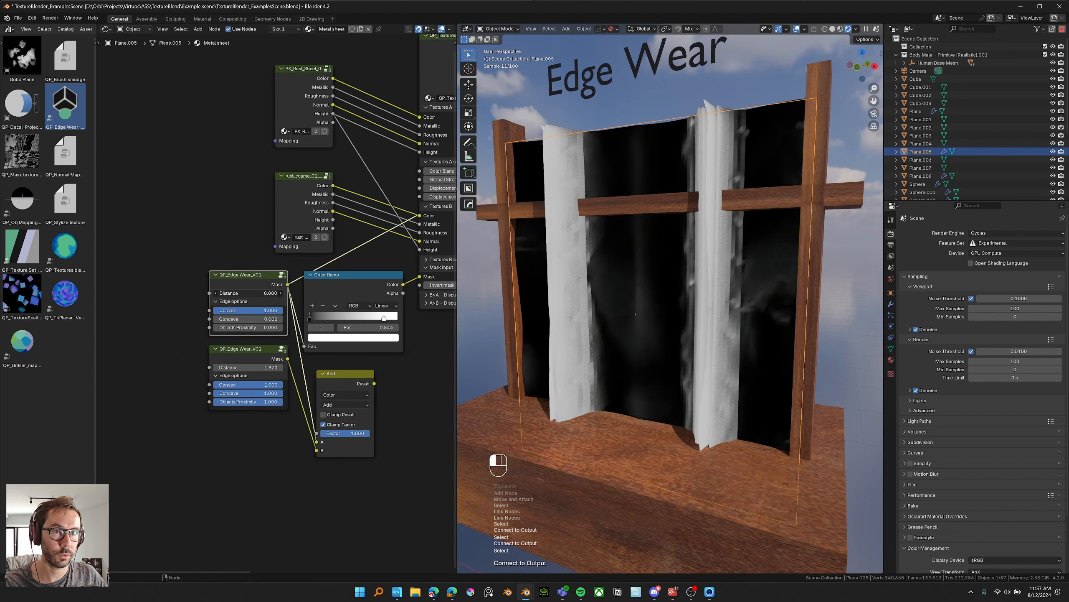
left_click_drag(269, 293, 249, 293, "shift")
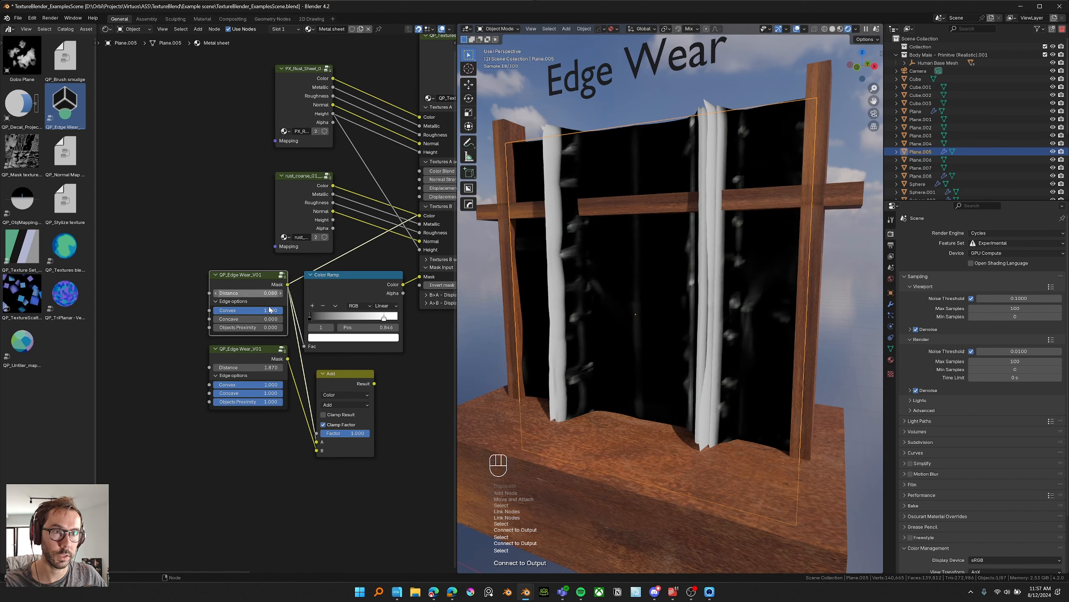
Step: Set the duplicate Edge Wear node's Convex to 0.000 and Distance to about 0.25 while previewing the Mix node's result
middle_click_drag(253, 368, 251, 357)
key("BackSpace")
left_click(246, 373)
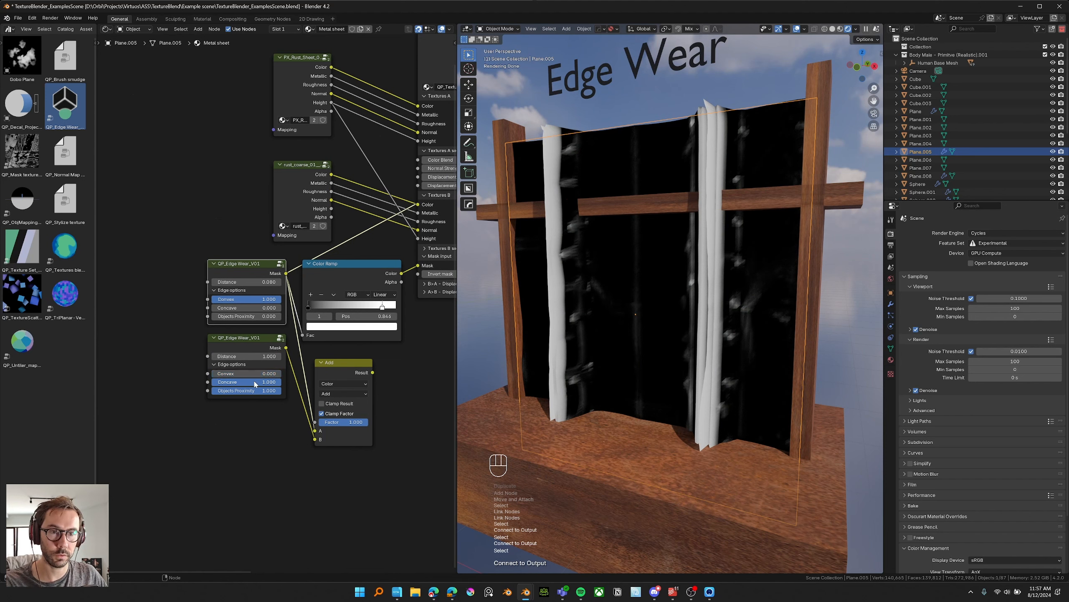
left_click(317, 386, "ctrl+shift")
left_click_drag(263, 356, 246, 356, "shift")
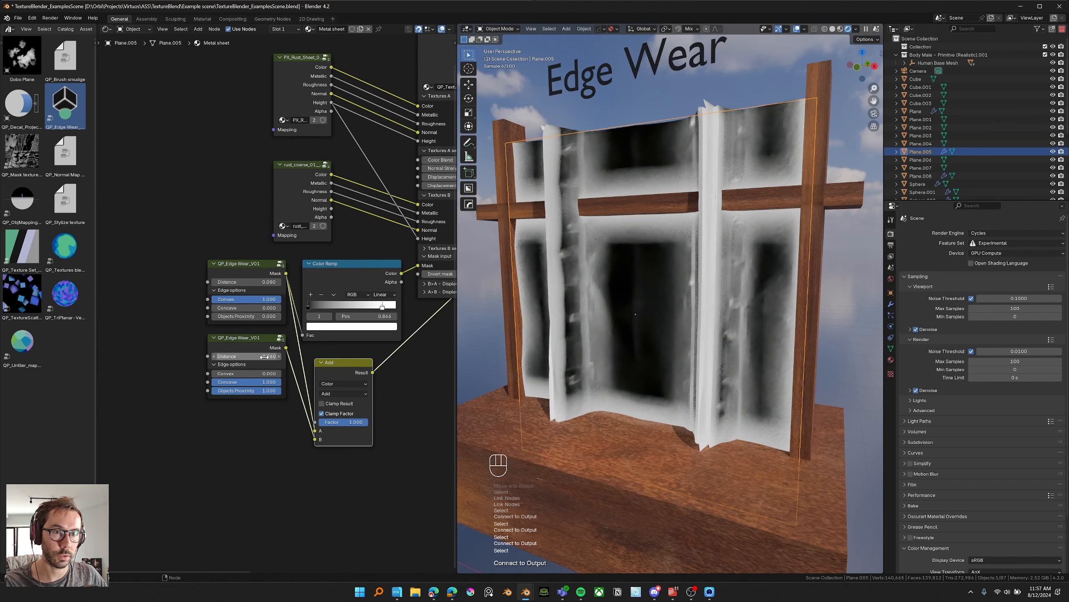
Step: Set the Mix node's factor to 0.392 and insert it between the Edge Wear masks and the Color Ramp's Fac input
left_click_drag(353, 422, 337, 421)
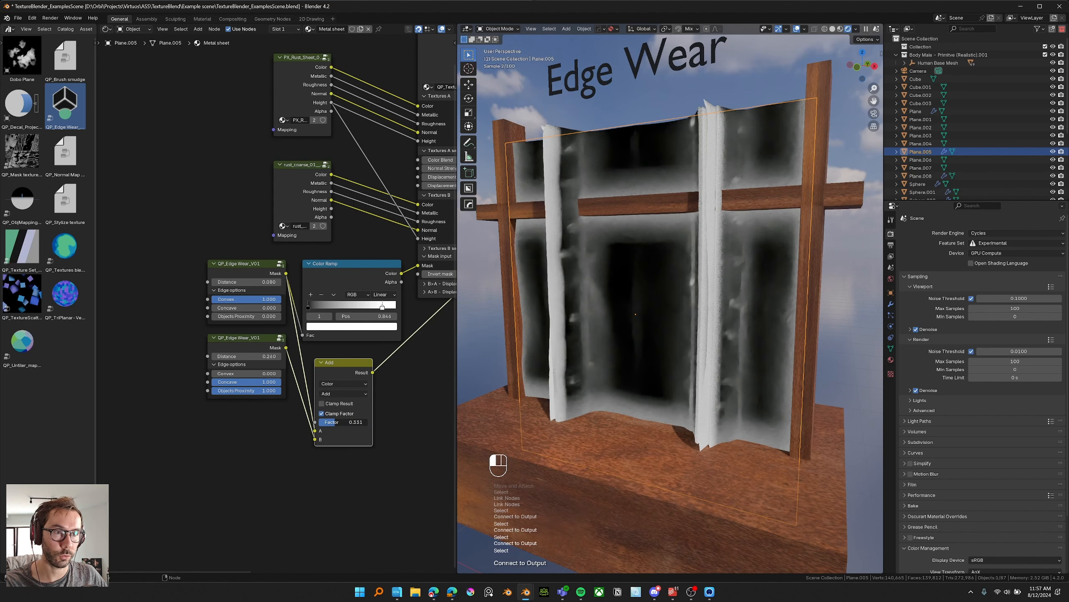
middle_click_drag(389, 345, 321, 360)
left_click_drag(304, 387, 233, 351)
scroll(282, 366, "down", 4)
middle_click_drag(288, 372, 247, 385)
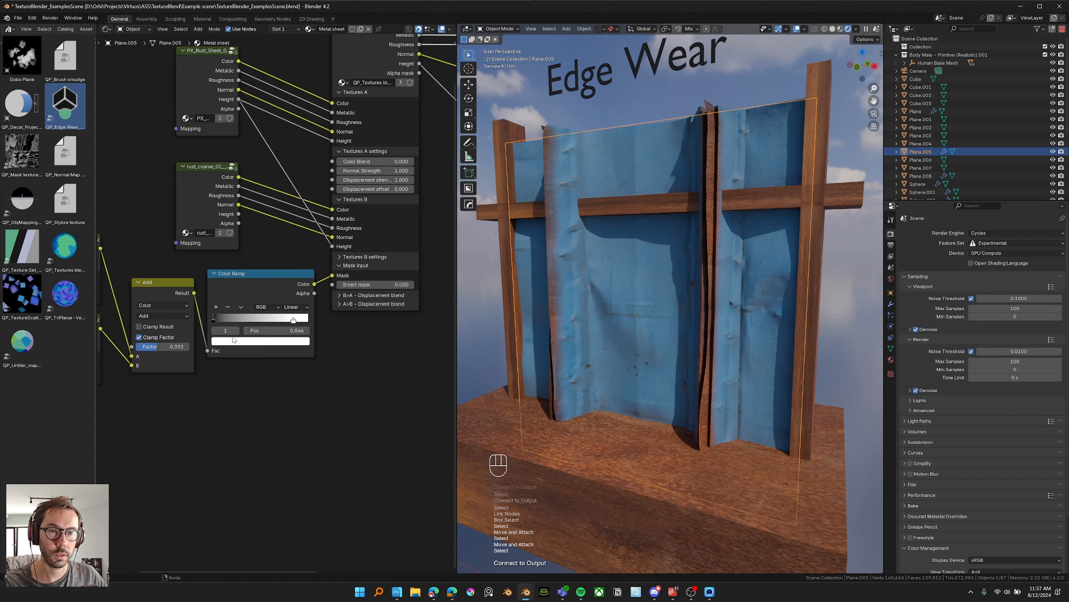
Step: Adjust the Mix node's factor to about 0.73 while checking the rust on the metal sheet
mouse_move(172, 346)
left_mouse_down()
mouse_move(190, 347)
mouse_move(137, 347)
mouse_move(174, 346)
mouse_move(157, 347)
left_mouse_up()
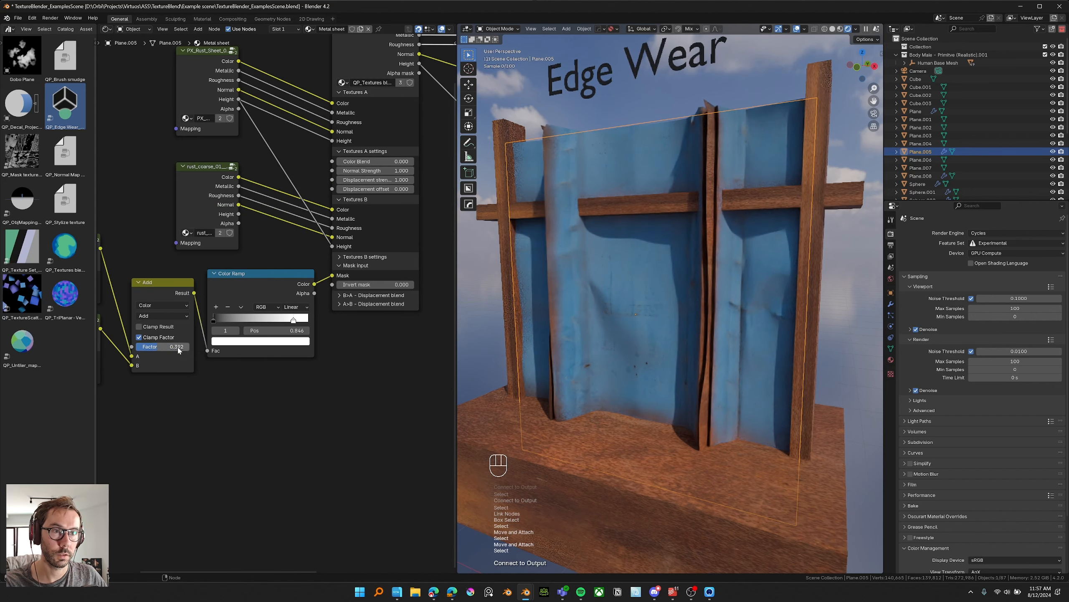
middle_click_drag(171, 349, 285, 342)
scroll(285, 342, "down", 1)
left_click_drag(279, 339, 296, 339)
middle_click_drag(193, 257, 174, 247)
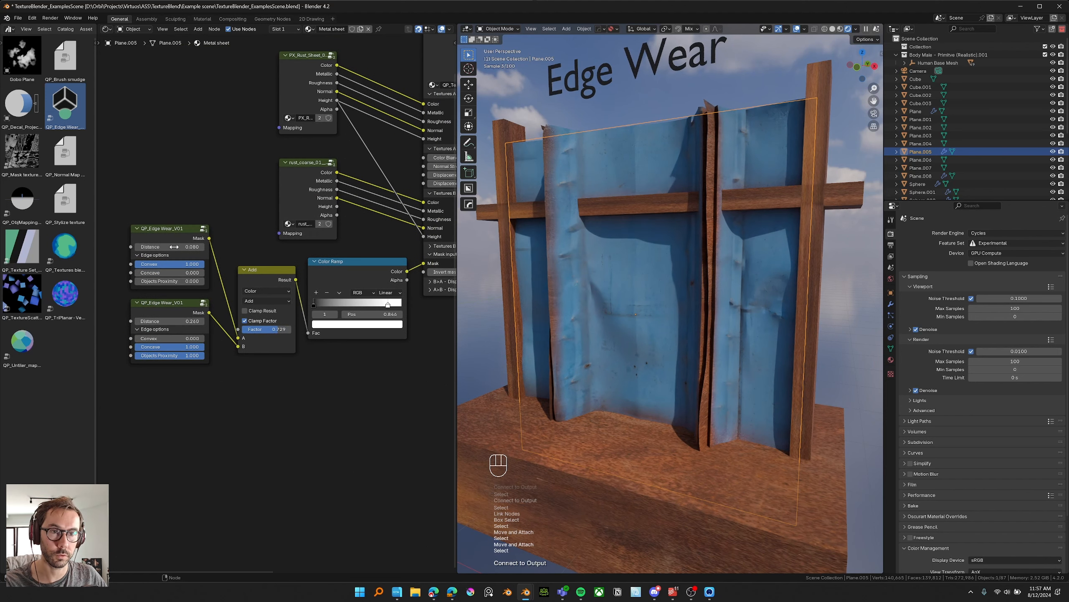
Step: Space out the two Edge Wear nodes and the Mix node, and shift the Color Ramp's dark stop towards the light one
left_click_drag(200, 202, 168, 333)
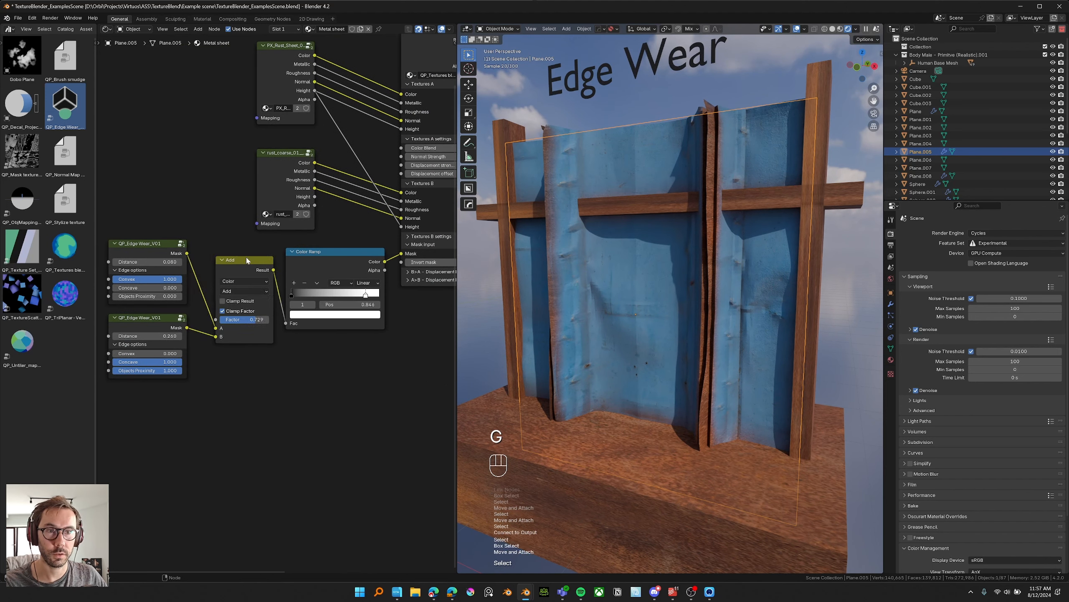
left_click_drag(248, 259, 250, 251)
left_click_drag(291, 293, 313, 294)
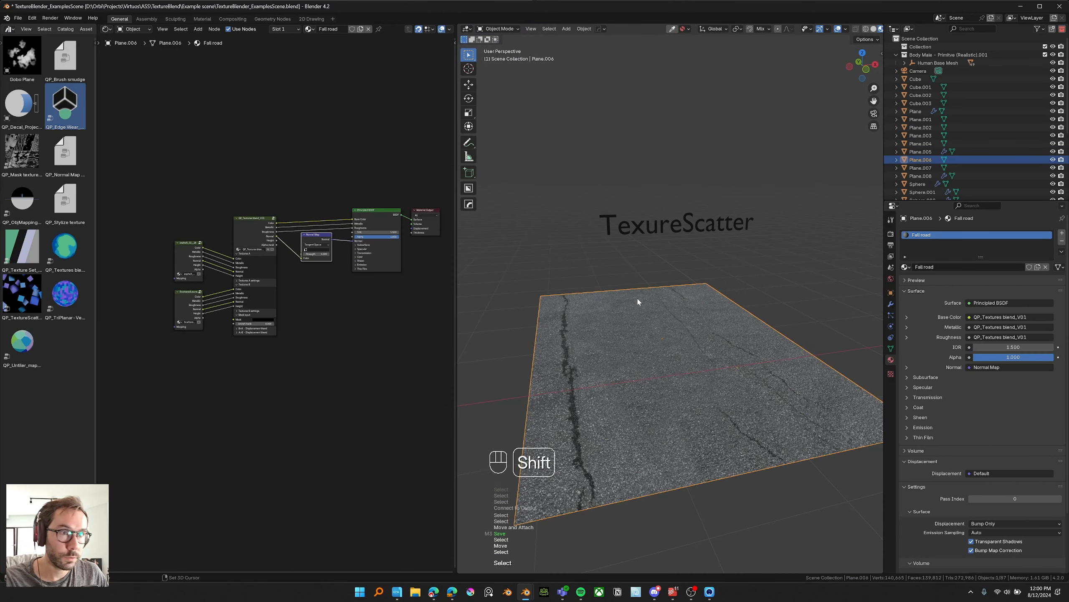
Step: Examine the asphalt road plane under the TexureScatter label from several angles and distances
middle_click_drag(638, 301, 630, 277, "shift")
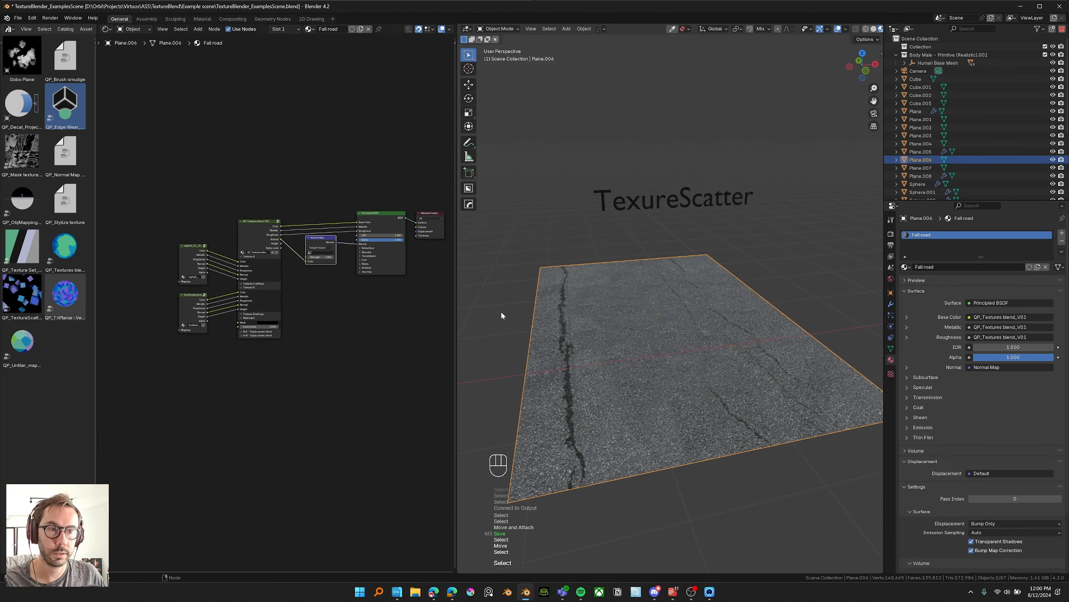
scroll(657, 366, "up", 2)
scroll(650, 354, "up", 2)
scroll(644, 349, "down", 2)
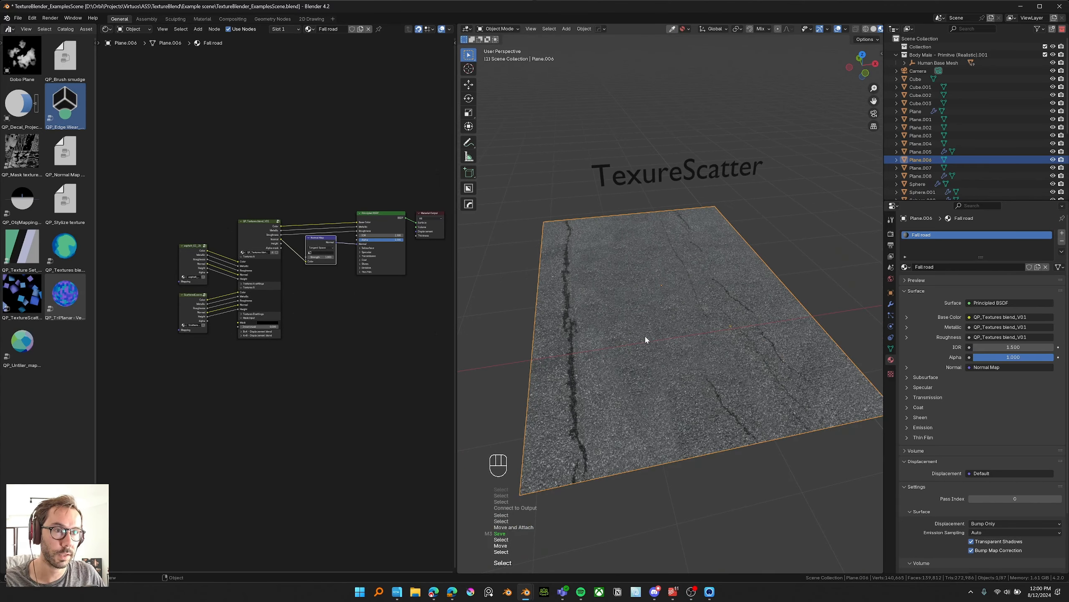
scroll(668, 311, "up", 2)
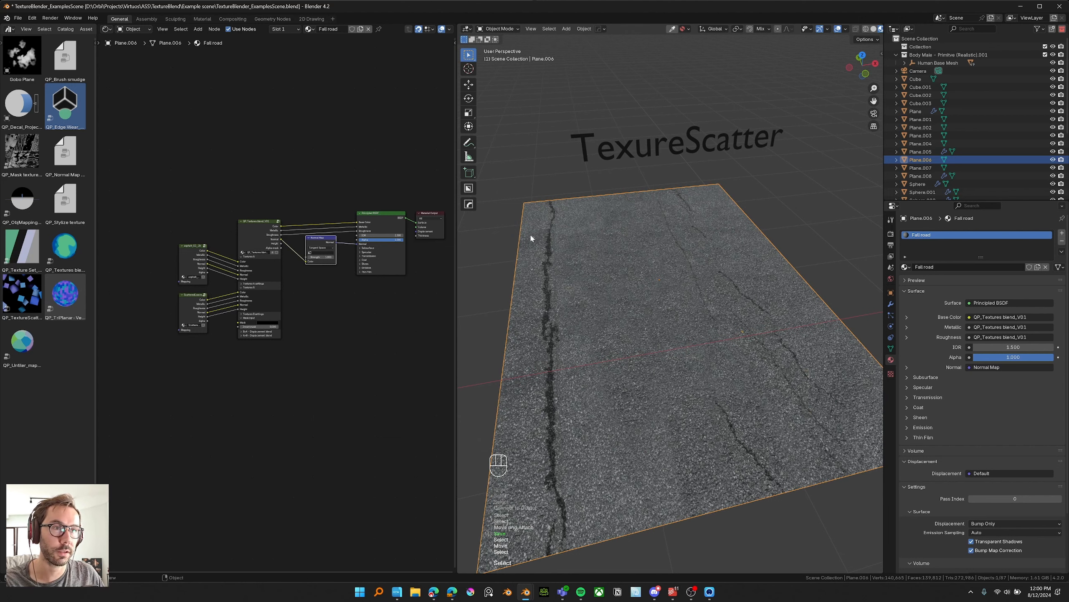
middle_click_drag(664, 217, 617, 222)
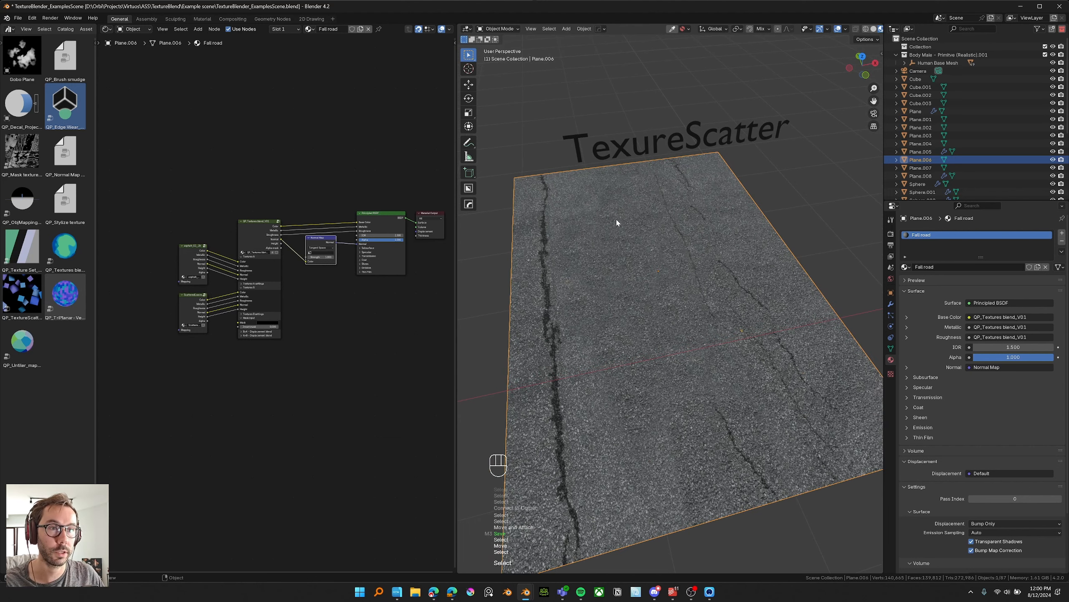
middle_click_drag(667, 404, 655, 375)
middle_click_drag(655, 374, 641, 337, "shift")
scroll(616, 288, "up", 2)
middle_click_drag(616, 288, 608, 266)
middle_click_drag(608, 265, 648, 286, "shift")
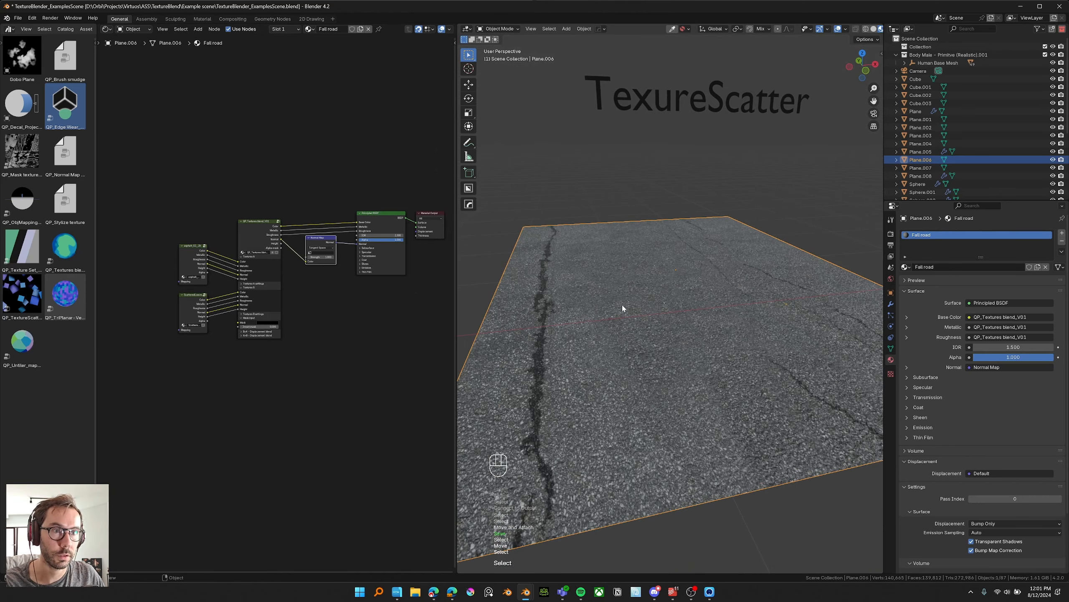
Step: Set the Textures blend node's Invert mask to 1.000 to preview the scattered leaves texture on the road plane
scroll(266, 314, "up", 5)
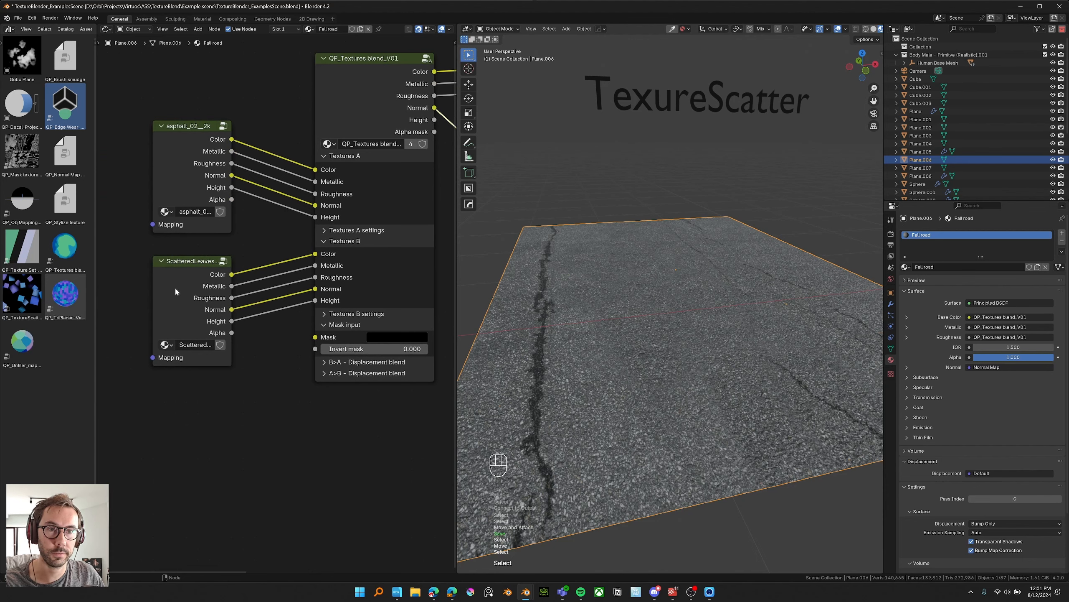
left_click_drag(336, 347, 427, 348)
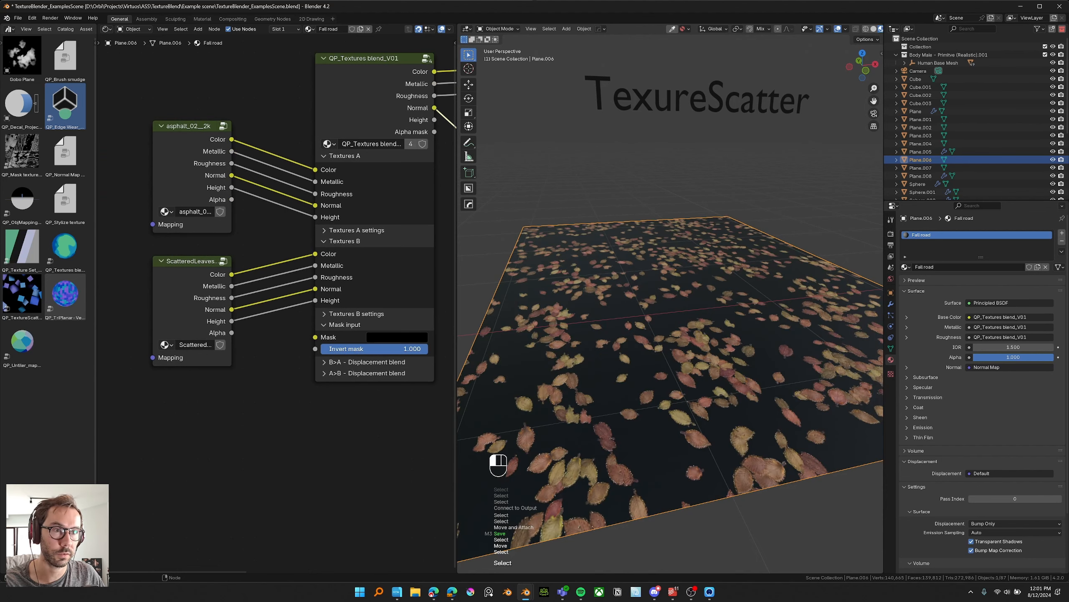
mouse_move(715, 310)
middle_mouse_down()
mouse_move(710, 350)
mouse_move(651, 281)
mouse_move(691, 311)
mouse_move(704, 349)
mouse_move(697, 299)
middle_mouse_up()
Step: Link the ScatteredLeaves Alpha to the Textures blend Mask input and set Invert mask to 0.000, checking the leaves on the asphalt
left_click_drag(231, 333, 313, 337)
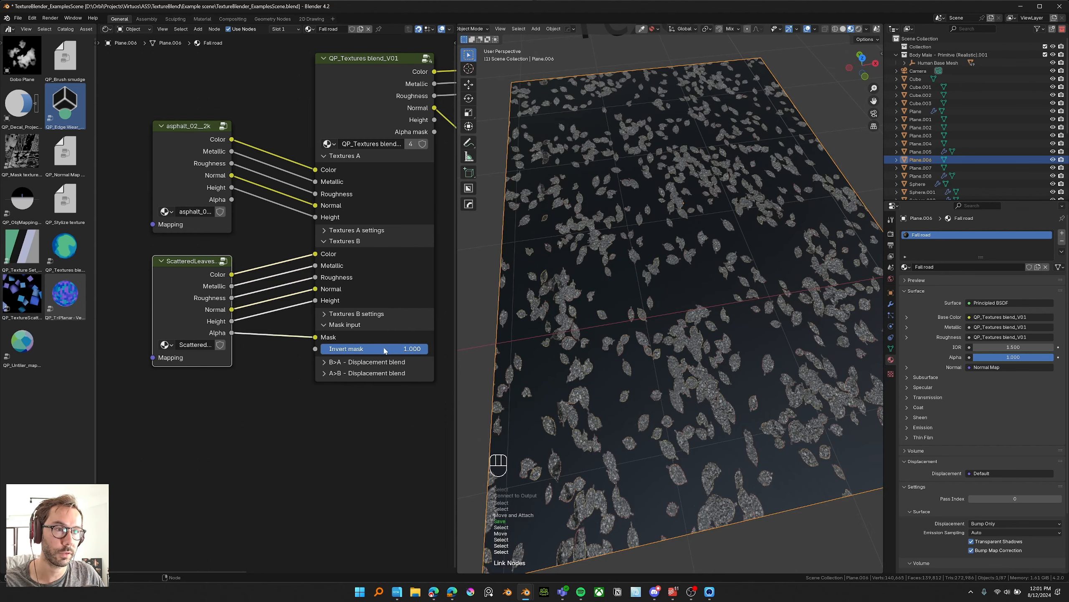
left_click_drag(362, 352, 303, 352)
middle_click_drag(688, 359, 656, 370)
scroll(683, 349, "down", 3)
scroll(683, 349, "up", 5)
scroll(650, 367, "down", 4)
scroll(658, 375, "up", 2)
Step: Add the QP_TextureScatter node from the asset library beside ScatteredLeaves and link its Vector output to the leaves' Mapping input
middle_click_drag(288, 403, 337, 368)
scroll(305, 382, "down", 2)
left_click(249, 373)
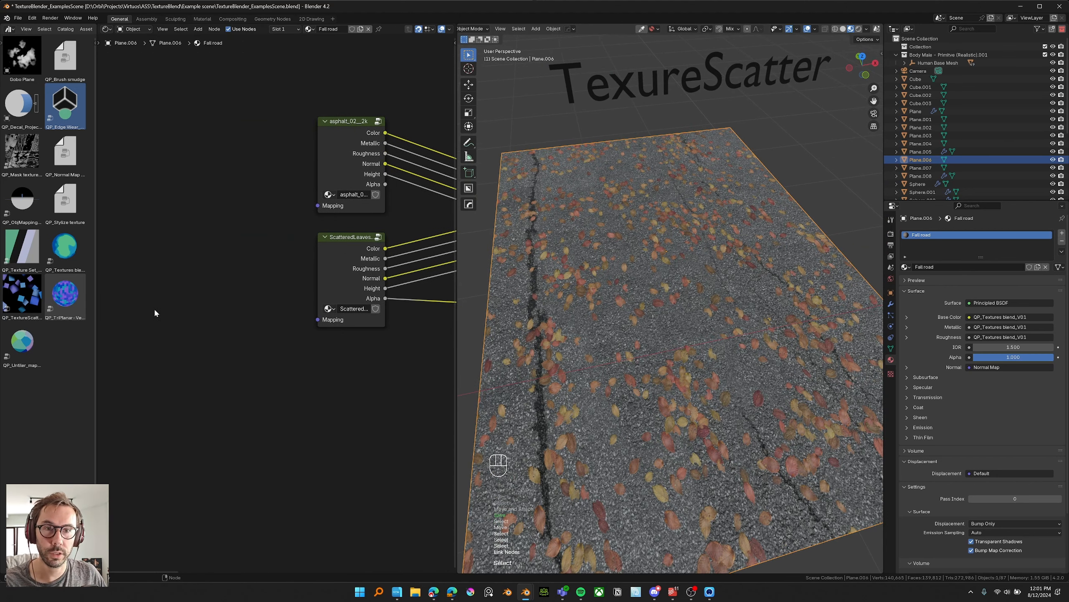
left_click_drag(30, 300, 226, 268)
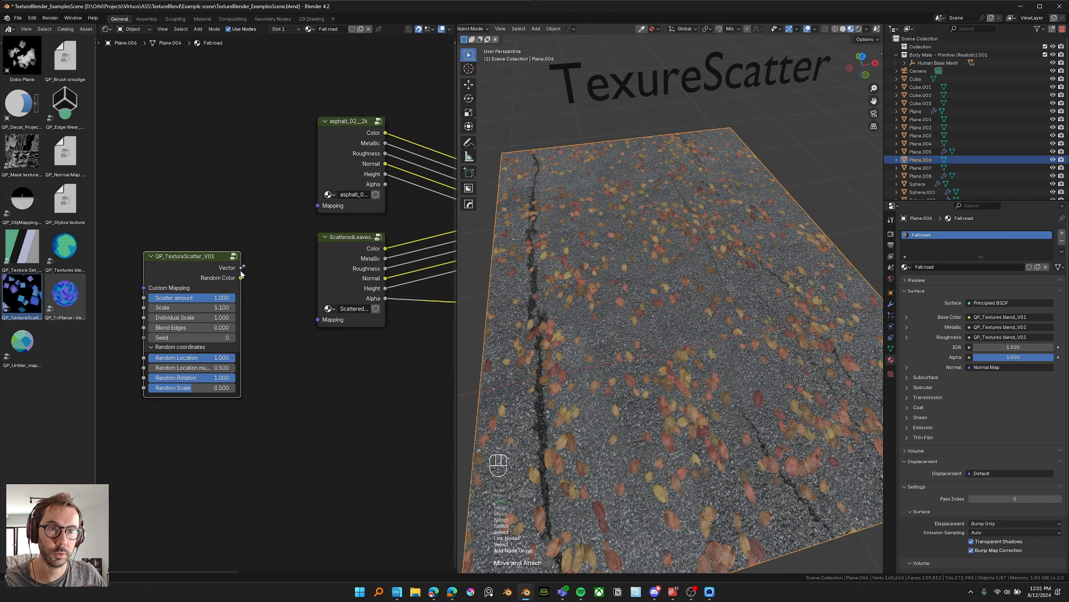
left_click_drag(330, 331, 322, 322)
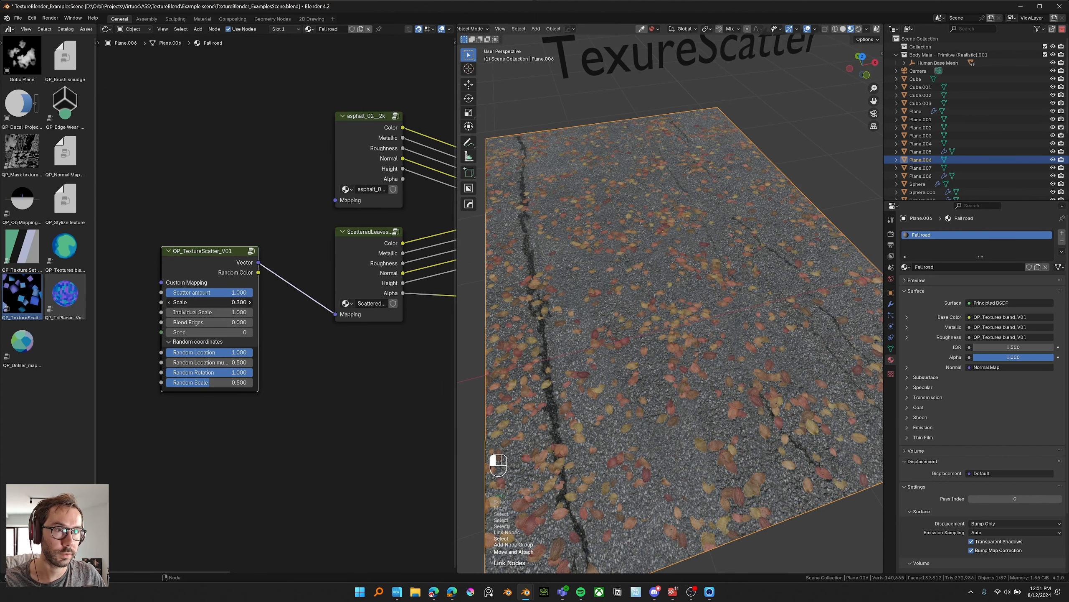
Step: Set the TextureScatter node's Scale to 0.570 and Scatter amount to 0.515
left_click(224, 304)
left_click(305, 350)
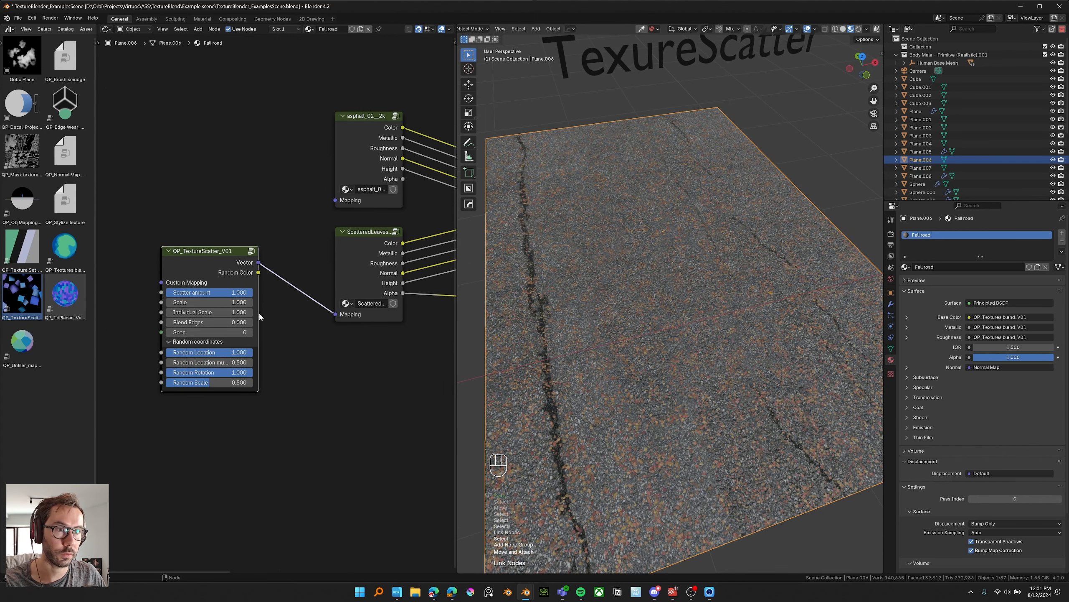
left_click_drag(227, 301, 201, 292, "shift")
middle_click_drag(327, 353, 278, 321)
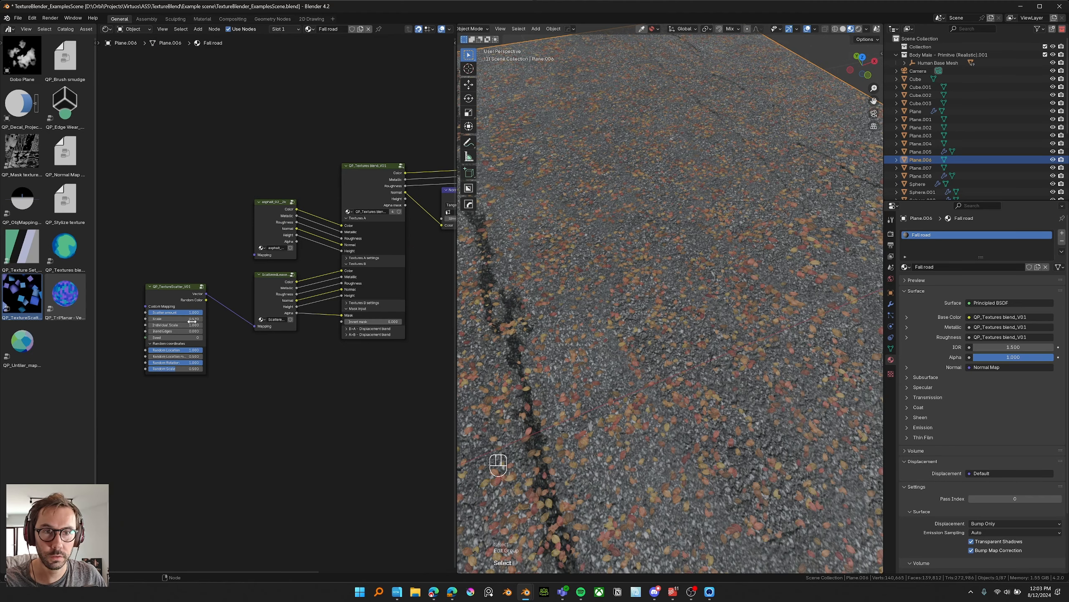
middle_click_drag(562, 329, 568, 314)
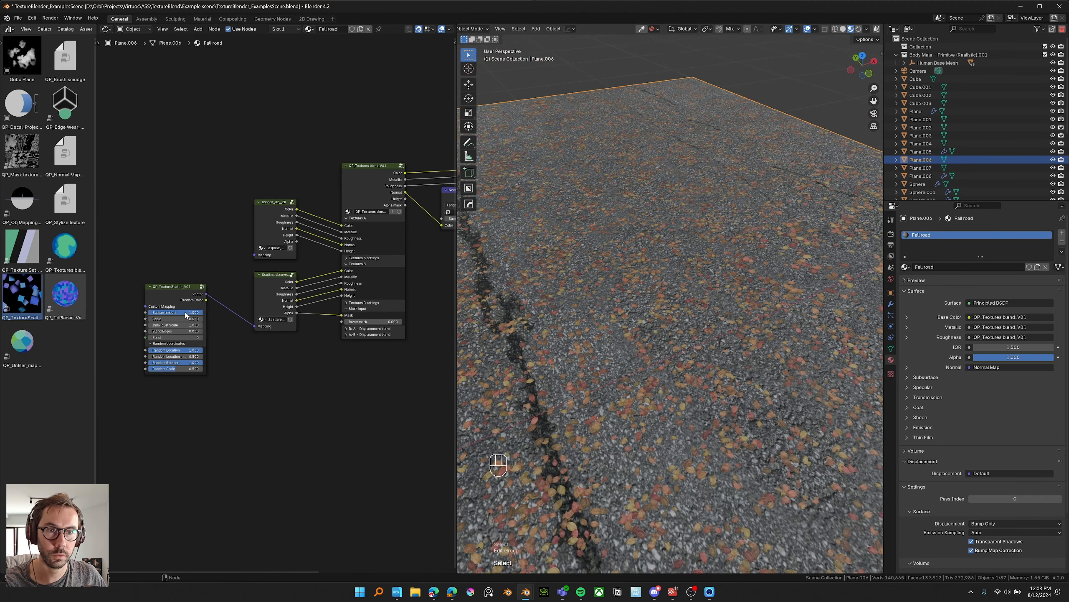
left_click_drag(186, 315, 173, 315)
scroll(198, 320, "up", 2)
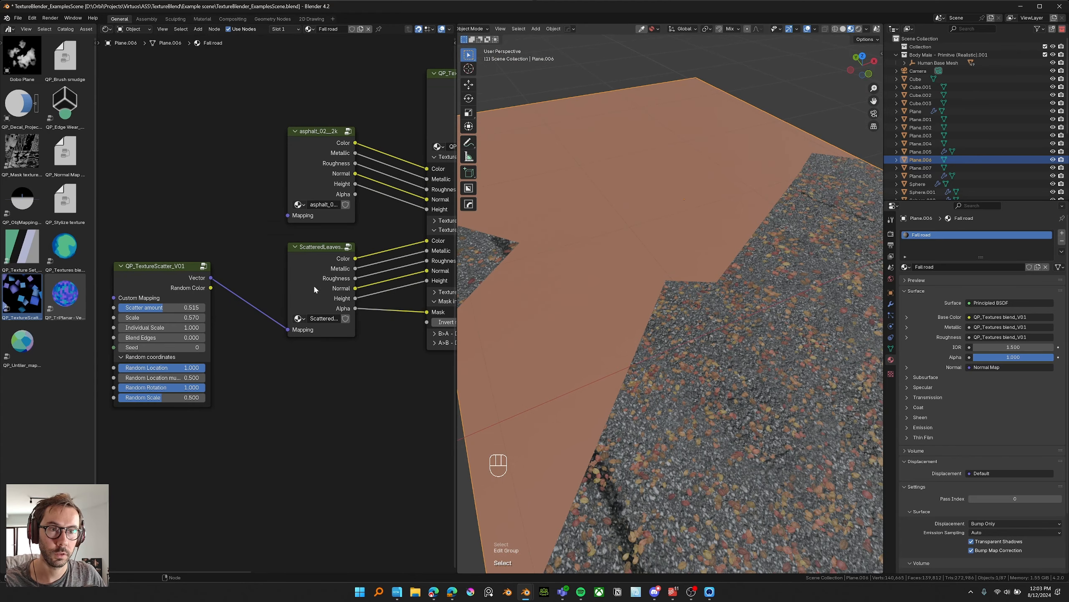
Step: Inside the ScatteredLeaves group, set the extension of all image textures to Clip and return to the main node tree
left_click(313, 288)
key("ctrl+Tab")
left_click_drag(226, 71, 288, 472)
scroll(266, 319, "up", 5)
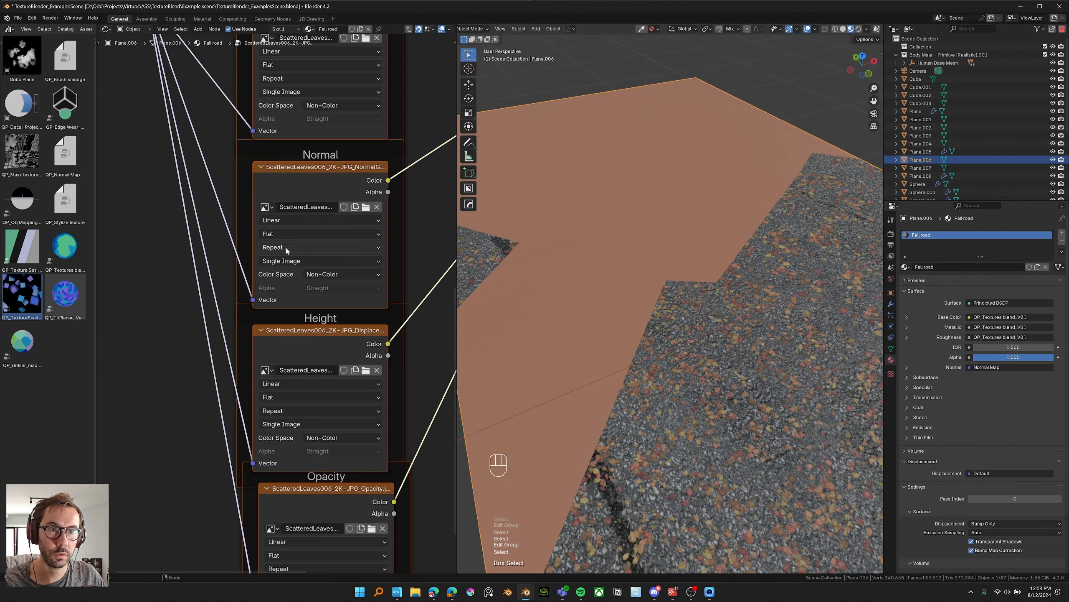
left_click(286, 249)
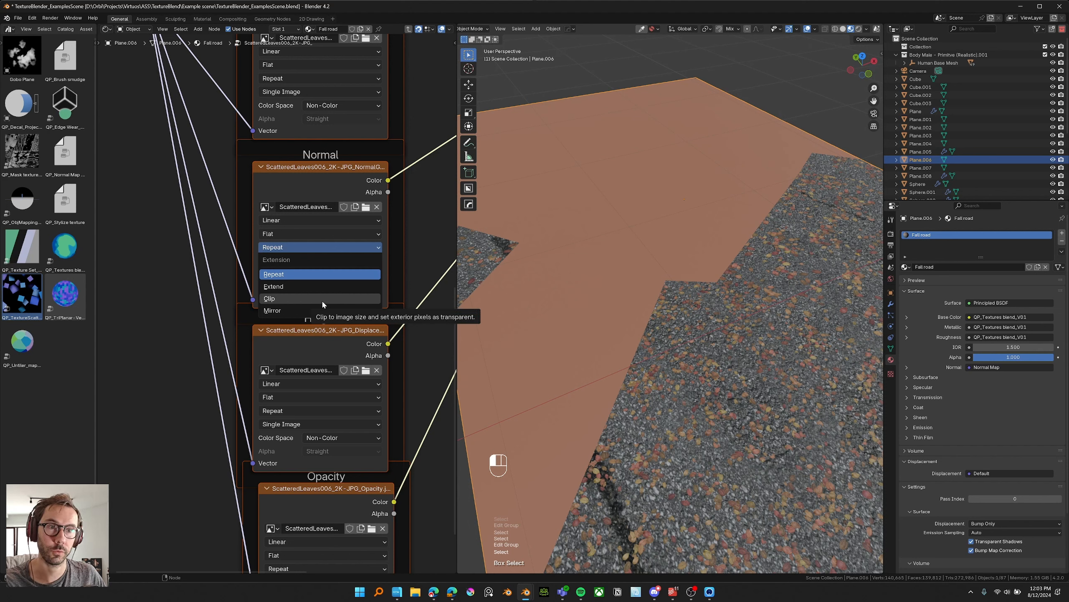
left_click(294, 298, "alt")
scroll(282, 396, "down", 3)
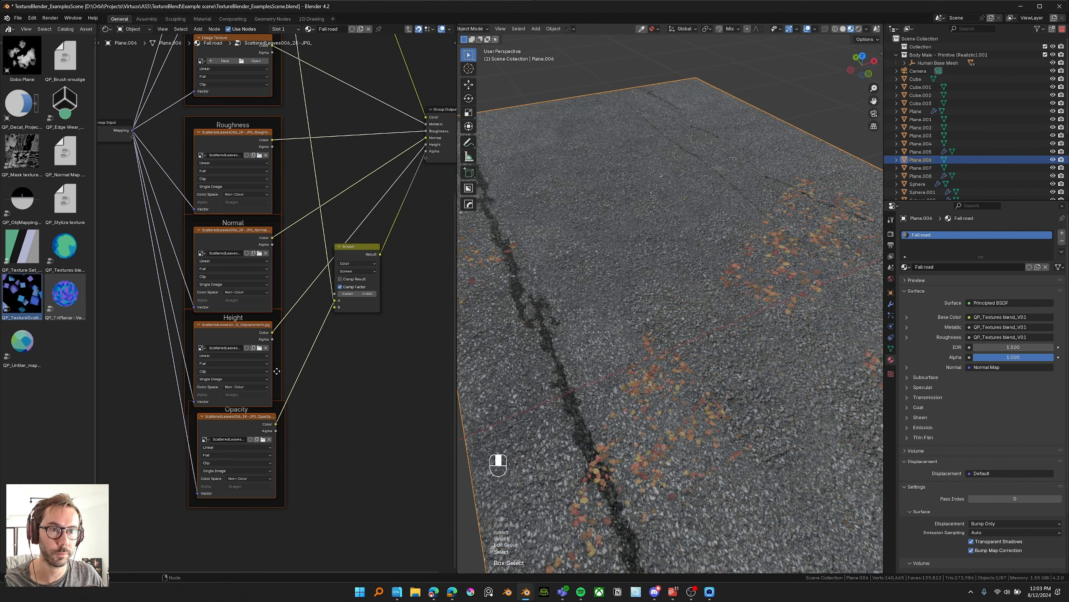
key("ctrl+Tab")
Step: Set the TextureScatter node's Individual Scale to 0.380 and view the whole road plane
middle_click_drag(597, 316, 624, 324)
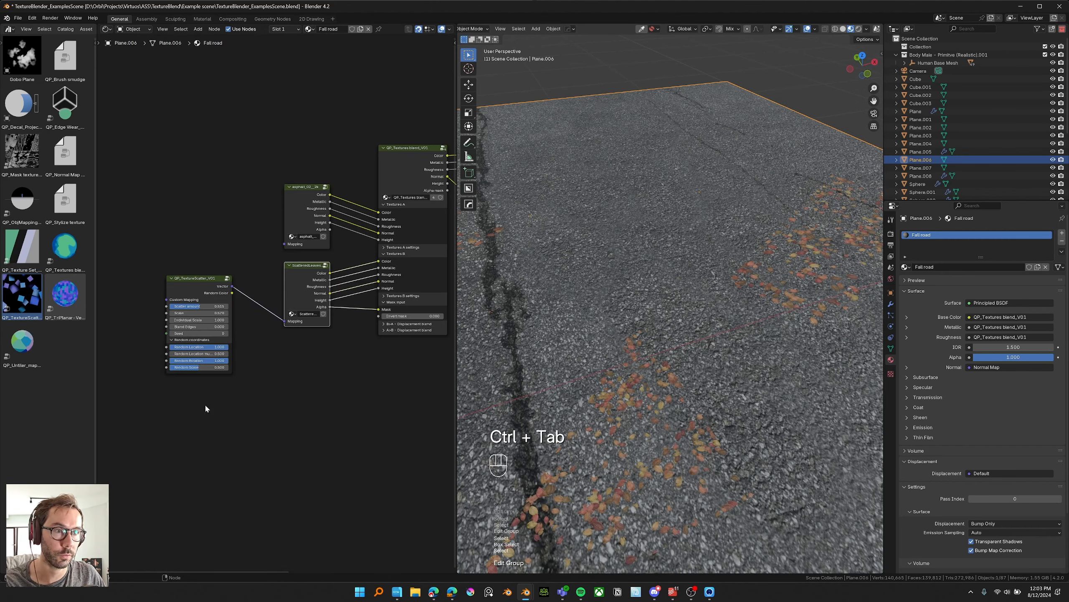
scroll(265, 375, "up", 2)
left_click_drag(244, 281, 201, 293)
left_click_drag(201, 294, 189, 293, "shift")
scroll(715, 337, "down", 2)
middle_click_drag(733, 333, 654, 356)
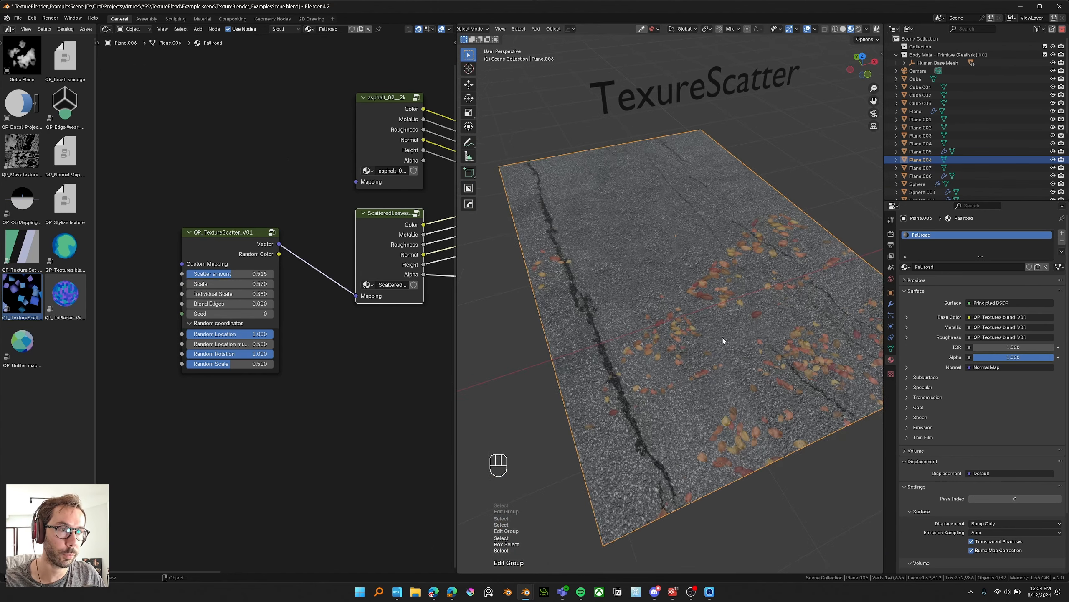
Step: Set the TextureScatter node's Scale to 1.550 and Scatter amount to 0.401
scroll(723, 339, "up", 3)
mouse_move(210, 284)
left_mouse_down("shift")
mouse_move(256, 283)
mouse_move(229, 273)
left_mouse_up("shift")
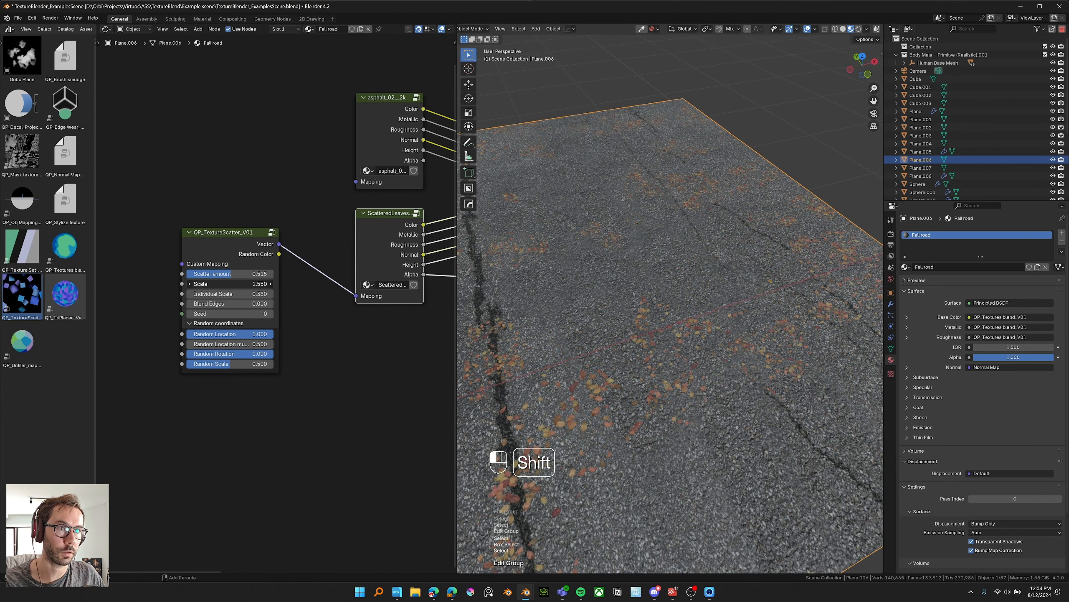
middle_click_drag(693, 315, 694, 306)
middle_click_drag(694, 306, 700, 289, "shift")
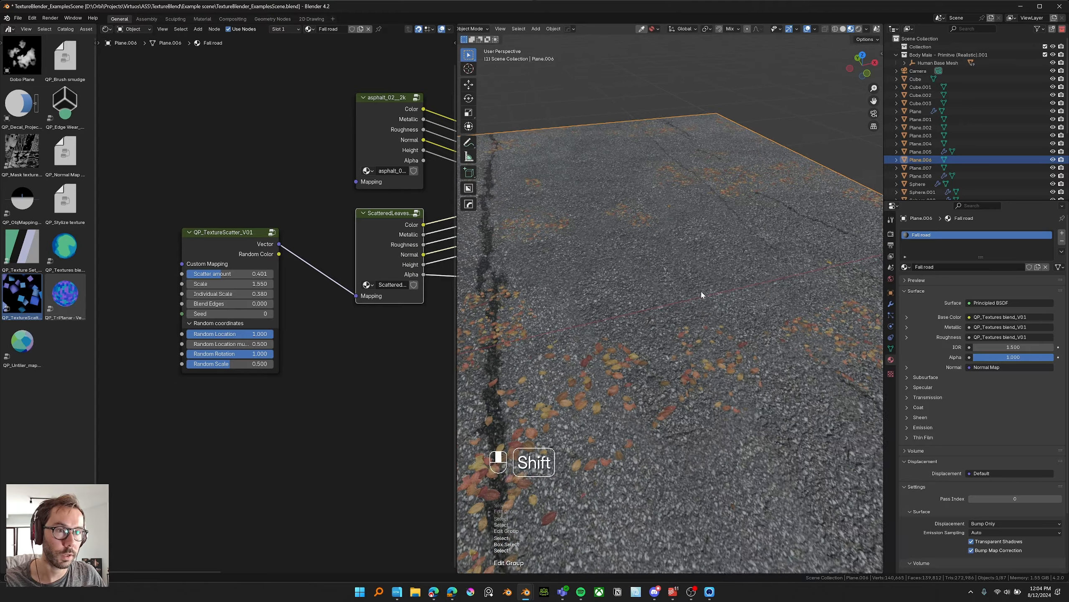
Step: Set the TextureScatter node's Individual Scale to 0.290 and inspect the leaf clusters from close and above
left_click_drag(232, 294, 225, 294, "shift")
middle_click_drag(706, 337, 570, 399, "ctrl")
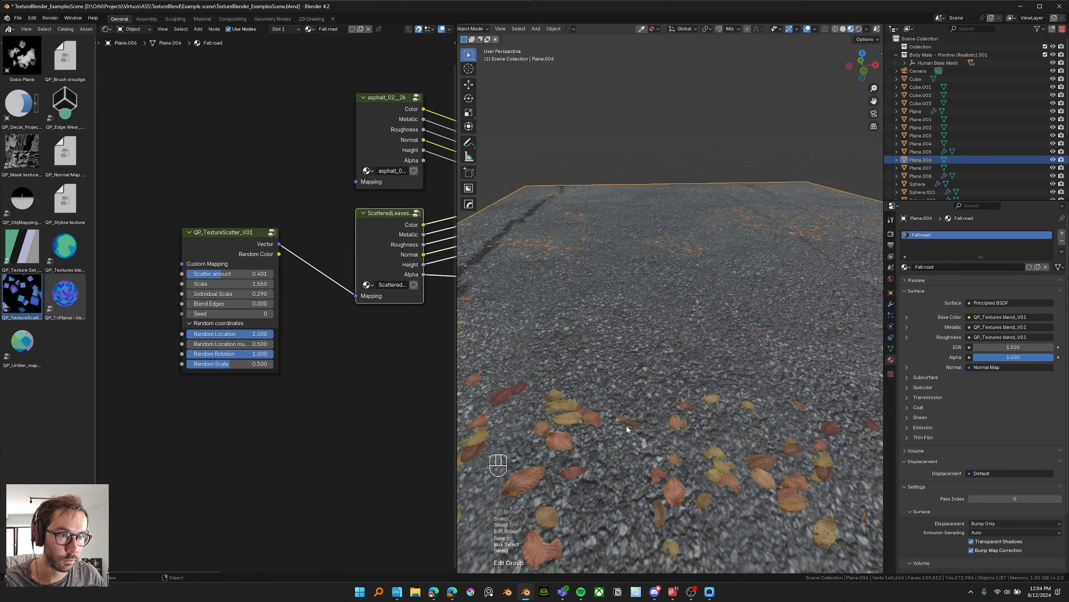
middle_click_drag(638, 420, 658, 361)
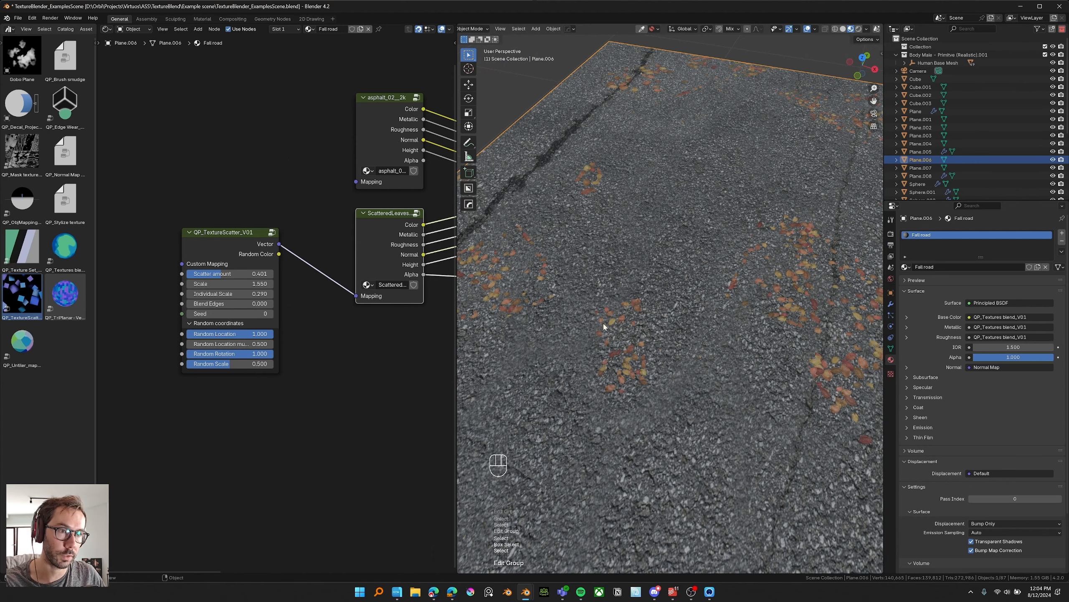
middle_click_drag(604, 326, 640, 358)
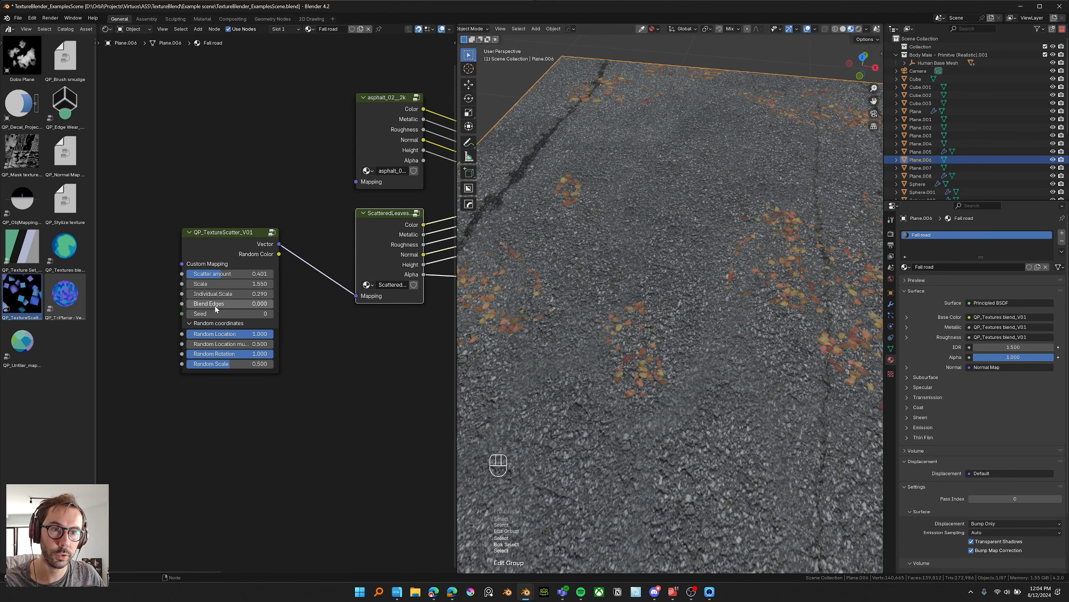
Step: Set the TextureScatter node's Blend Edges to 0.379 and inspect the leaf clusters' borders up close
left_click_drag(218, 306, 227, 306)
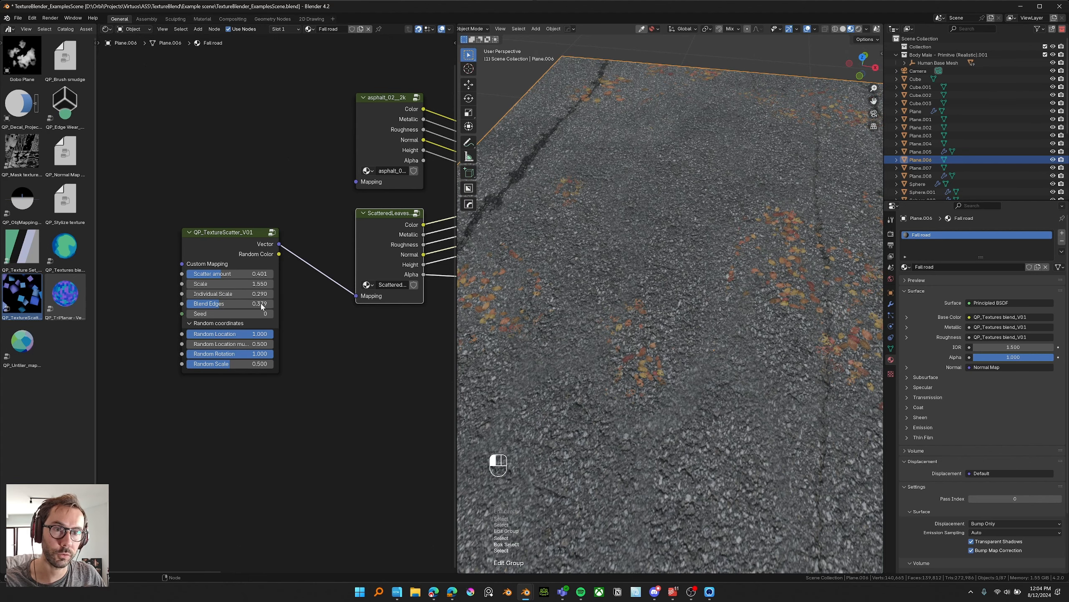
scroll(639, 337, "up", 5)
middle_click_drag(639, 337, 607, 406)
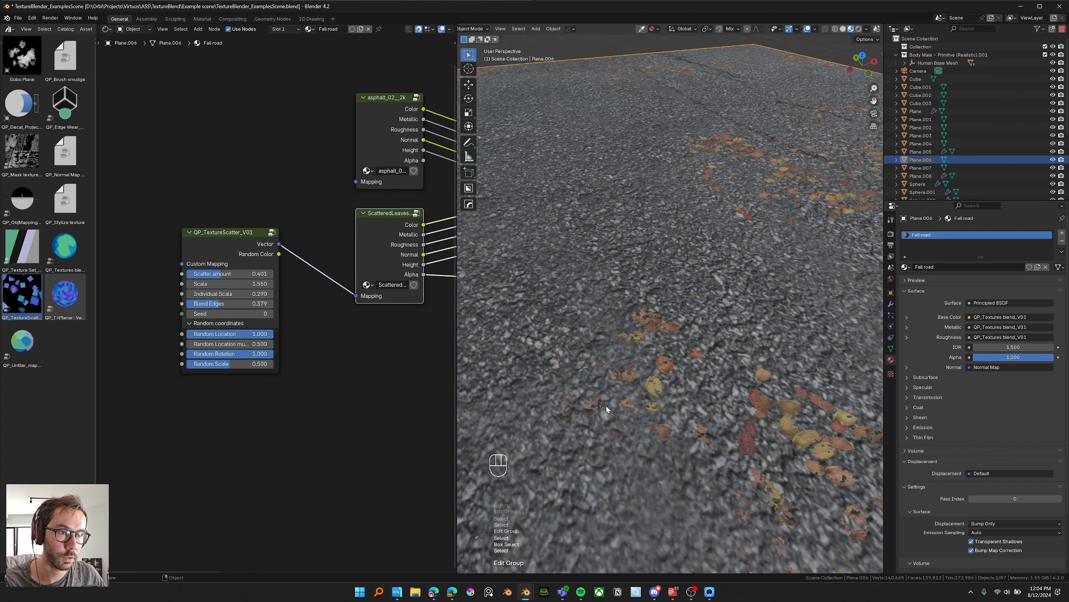
Step: Inspect the leaf borders with the TextureScatter node's Blend Edges at 1.000, and set Blend Edges to 0.000
scroll(607, 406, "down", 5)
scroll(690, 348, "up", 7)
middle_click_drag(725, 337, 783, 343, "shift")
left_click_drag(220, 306, 276, 305)
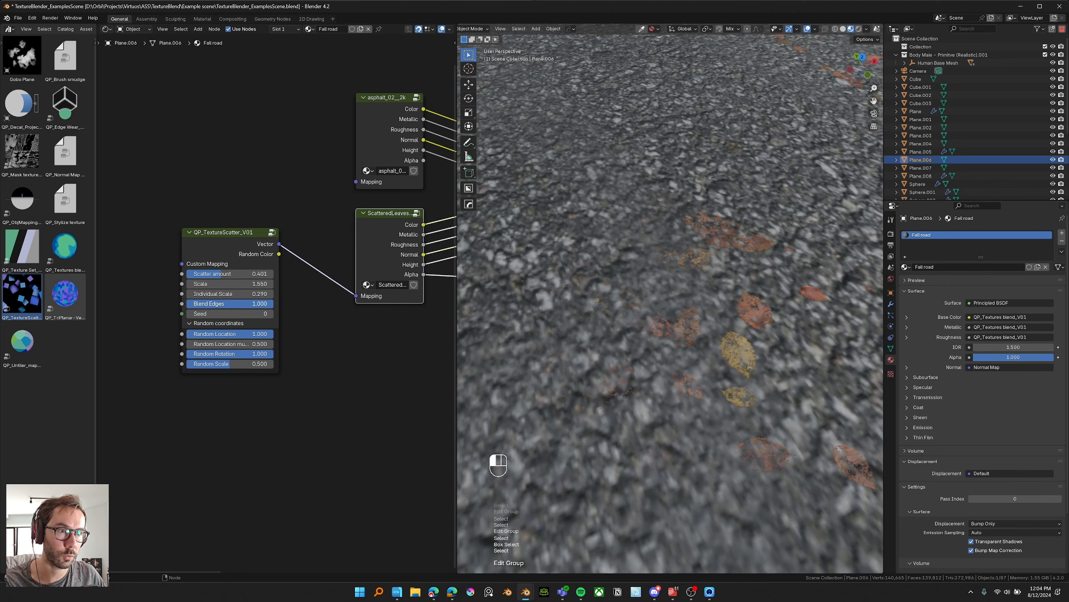
scroll(608, 334, "down", 4)
middle_click_drag(622, 336, 617, 343)
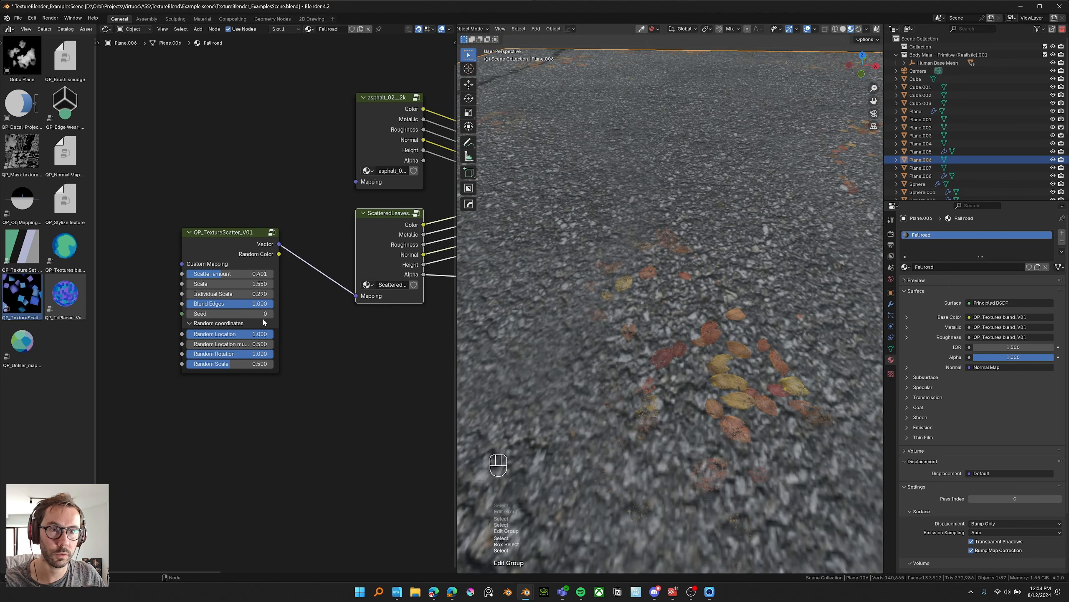
left_click_drag(256, 304, 188, 304)
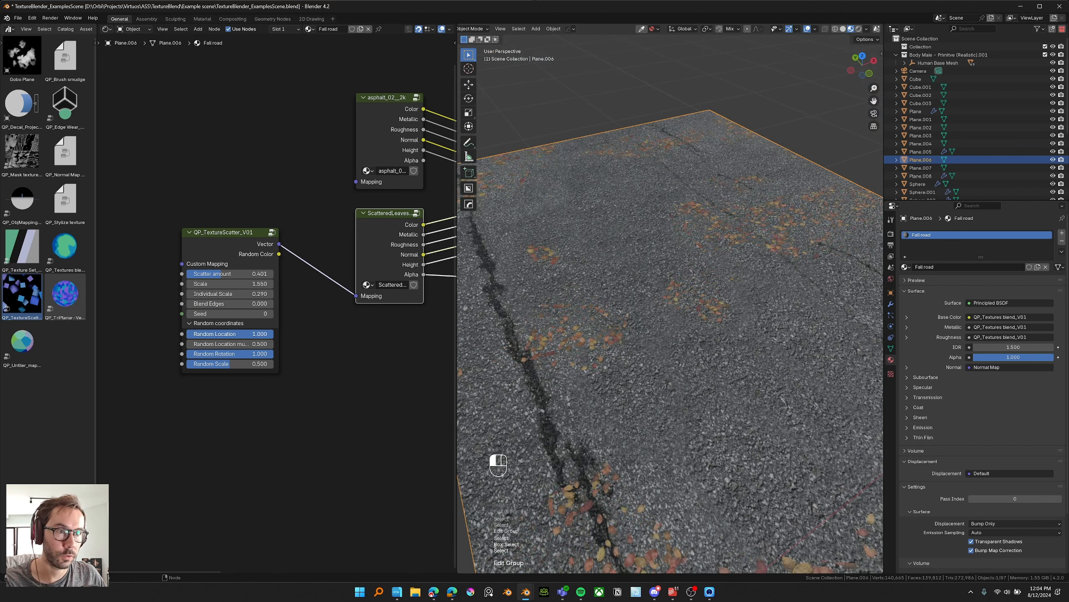
Step: Try the TextureScatter node's Random Location and Random Rotation at 0.000 one after the other, restoring each to 1.000
left_click_drag(230, 333, 185, 333)
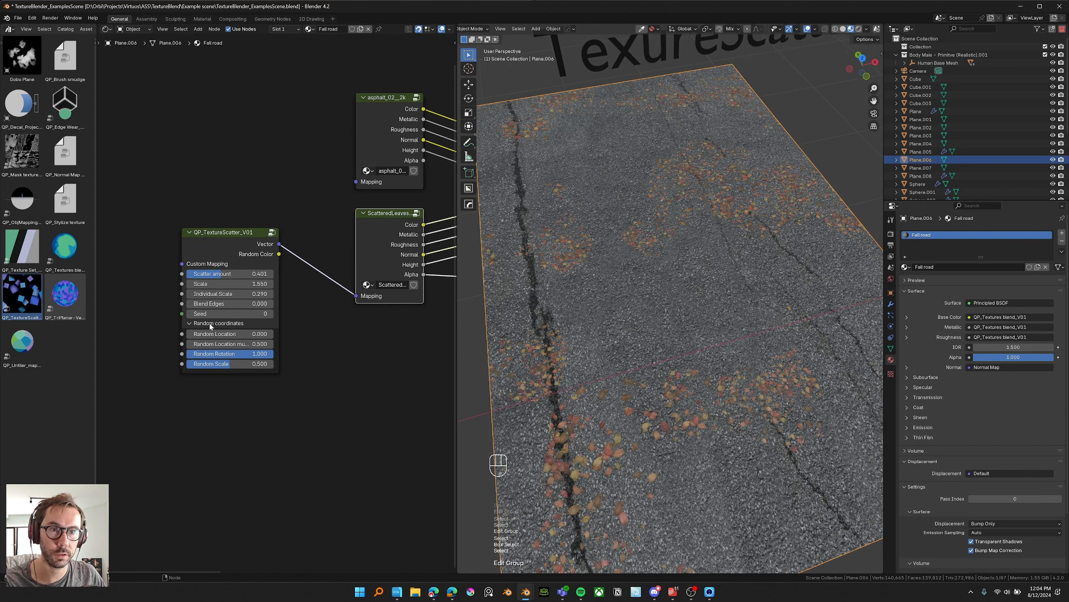
left_click_drag(212, 334, 186, 354)
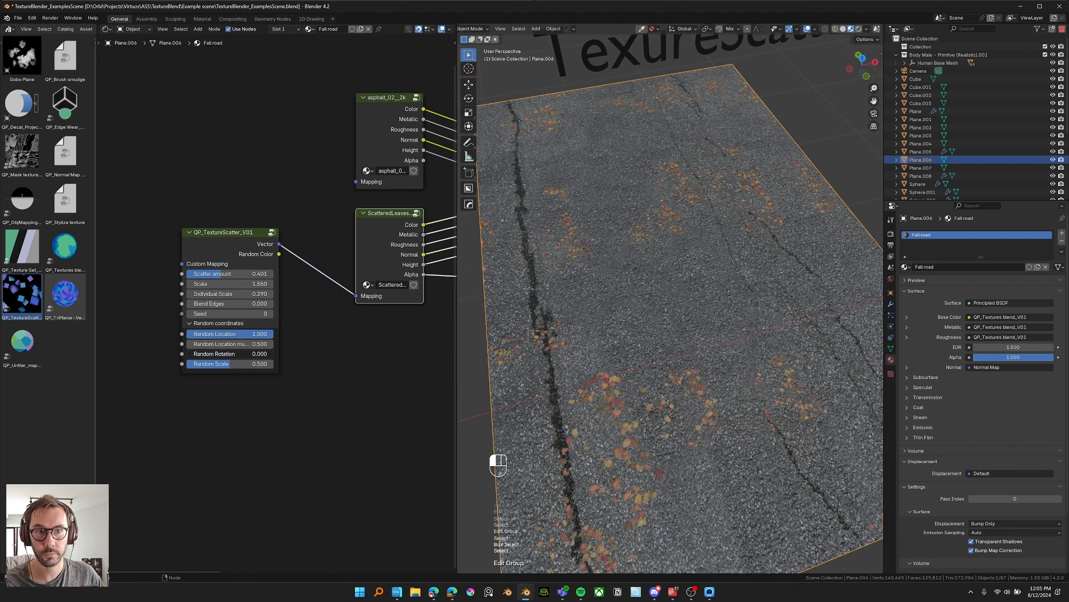
middle_click_drag(621, 434, 625, 224)
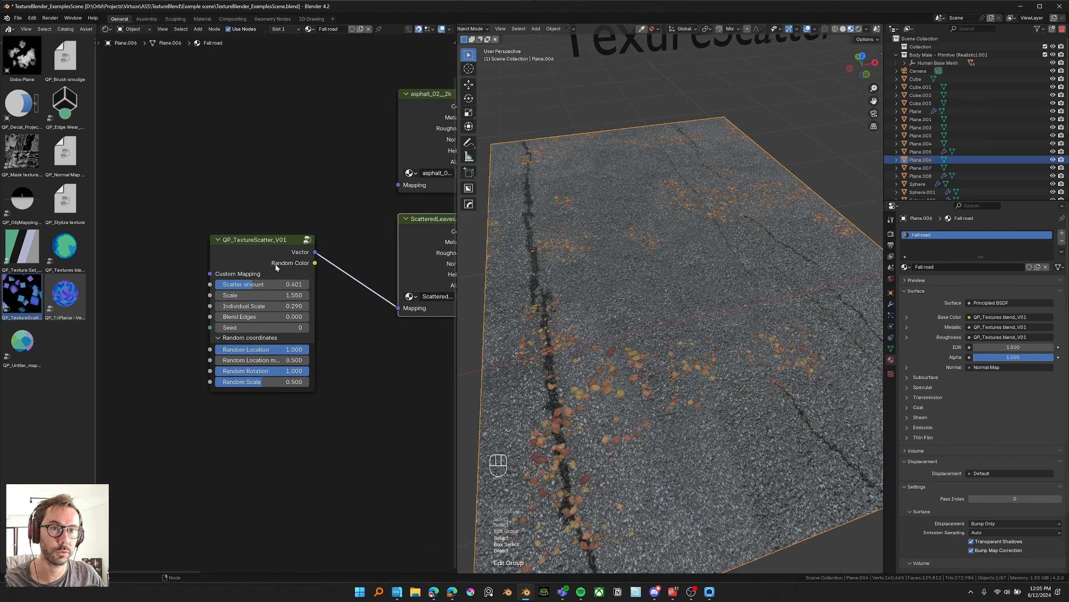
middle_click_drag(336, 341, 309, 337)
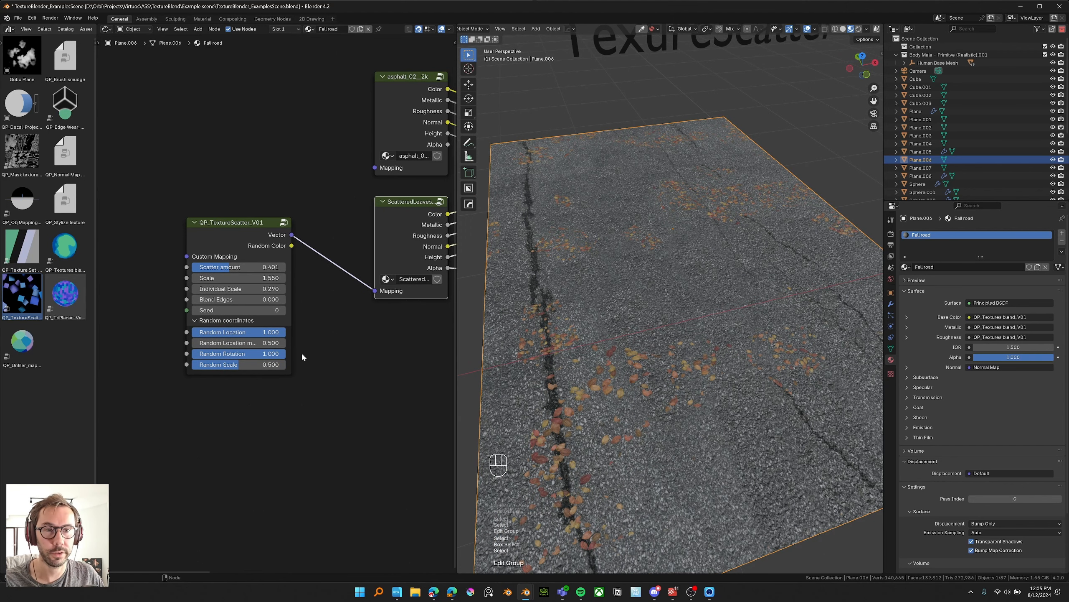
Step: Try the TextureScatter node's Random Scale at 0.000 and cancel back to 0.500
middle_click_drag(681, 354, 673, 363)
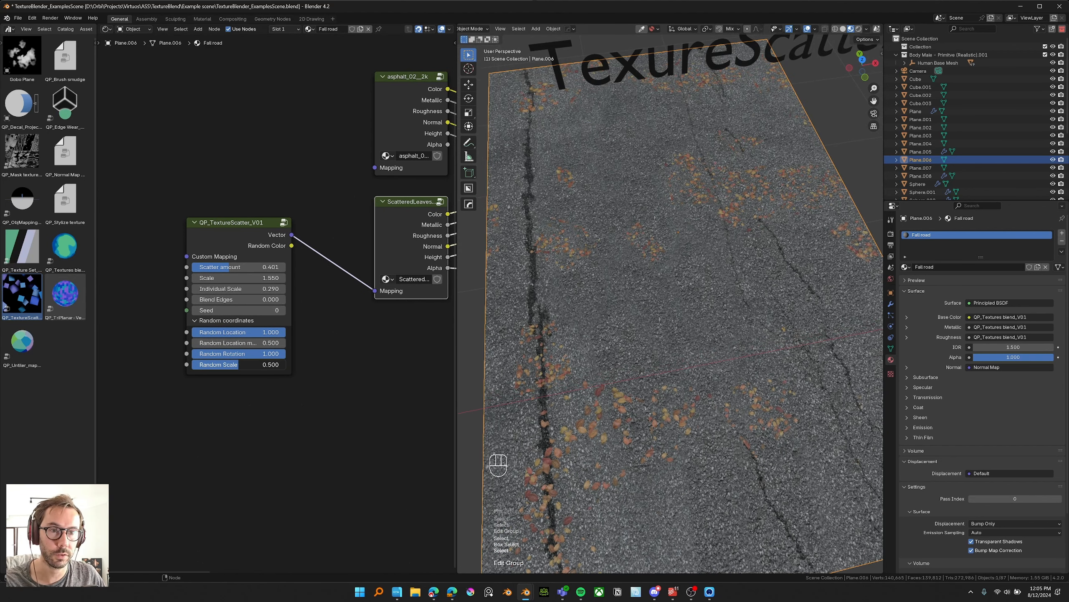
left_click_drag(239, 366, 194, 366)
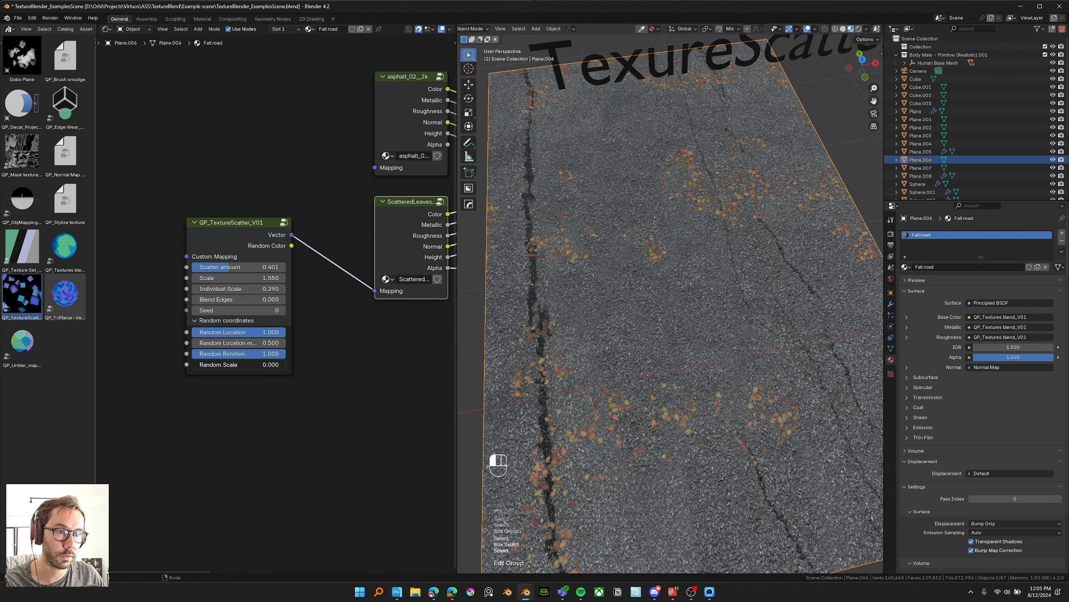
right_click(260, 365)
left_click_drag(260, 365, 193, 366)
right_click(261, 365)
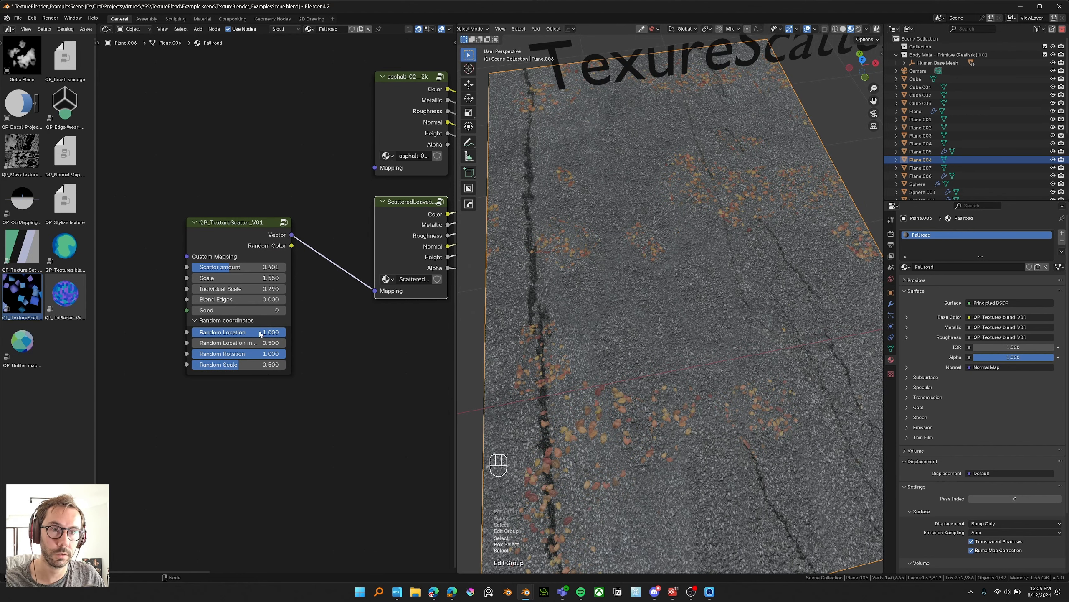
Step: Move the Textures blend, Normal Map and Principled BSDF nodes away from the texture nodes to make room between them
middle_click_drag(382, 329, 302, 342)
scroll(301, 343, "down", 1)
scroll(301, 342, "down", 7)
middle_click_drag(373, 138, 248, 120)
left_click_drag(249, 120, 512, 302)
key("g")
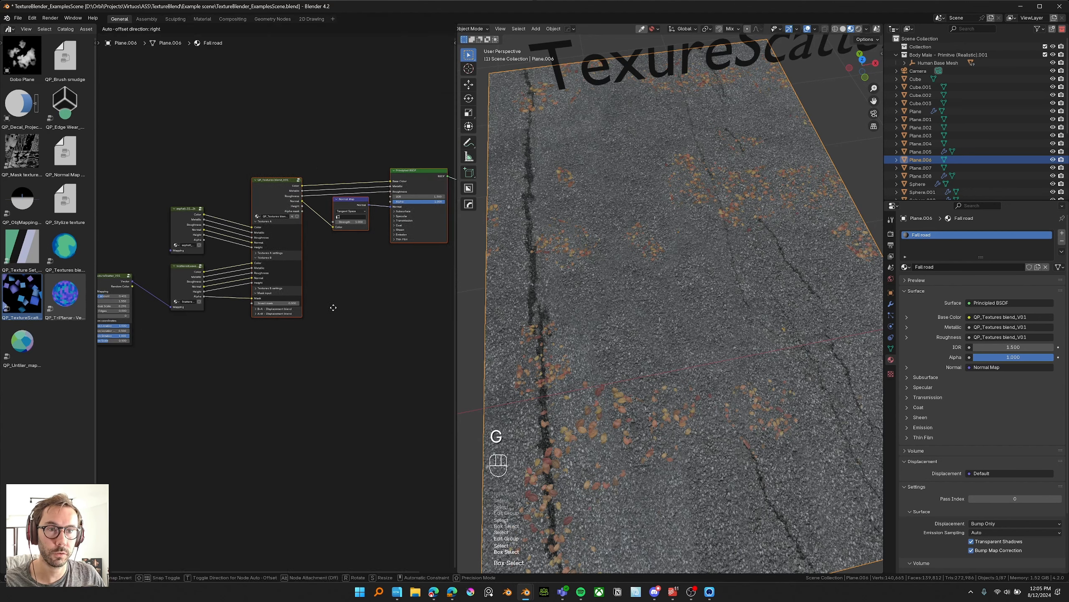
left_click(304, 363)
Step: Insert a Mix Color node on the ScatteredLeaves Color link, with the blending mode set to Overlay
scroll(305, 362, "up", 4)
key("shift+a")
type("mix co")
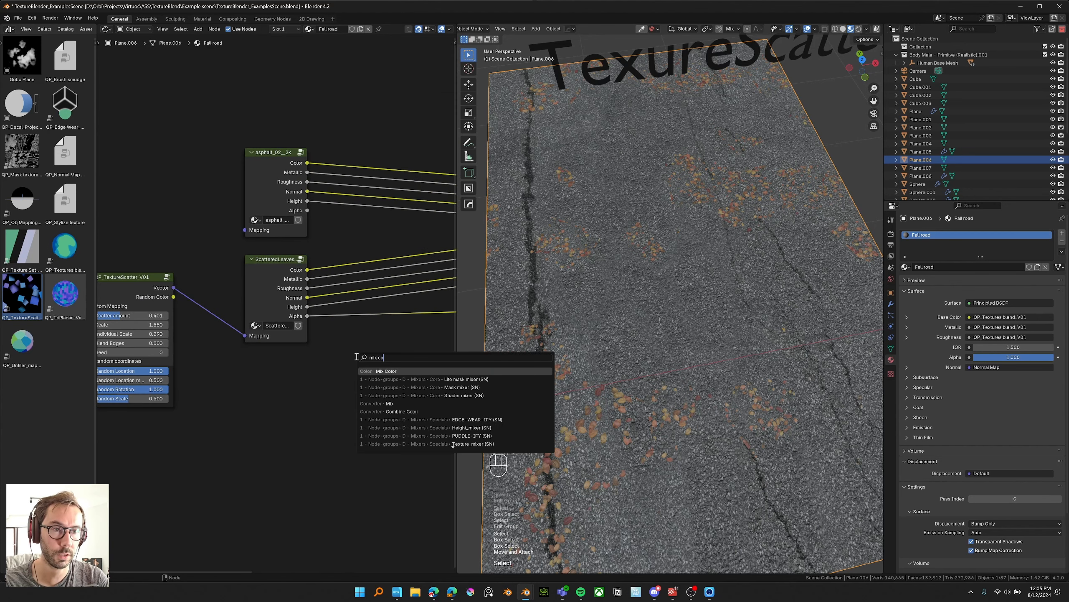
key("Return")
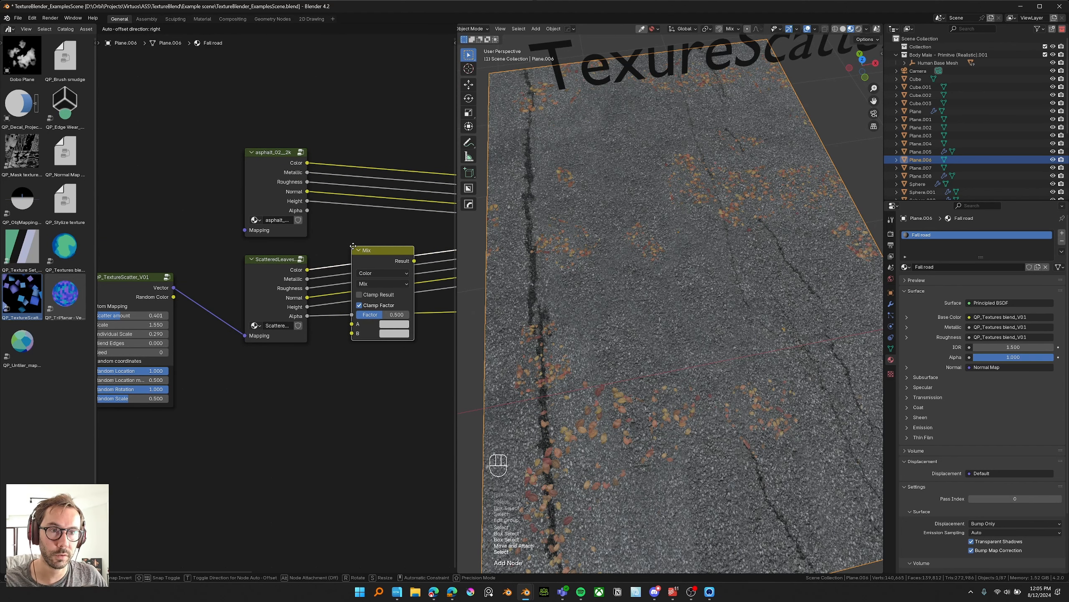
left_click(353, 245)
left_click(386, 279)
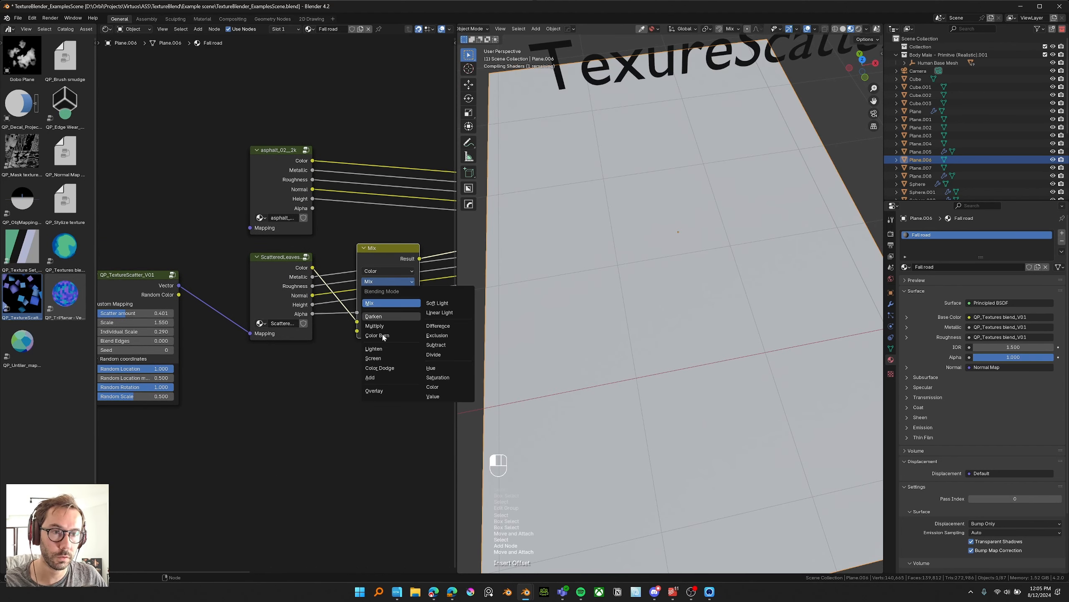
left_click(374, 391)
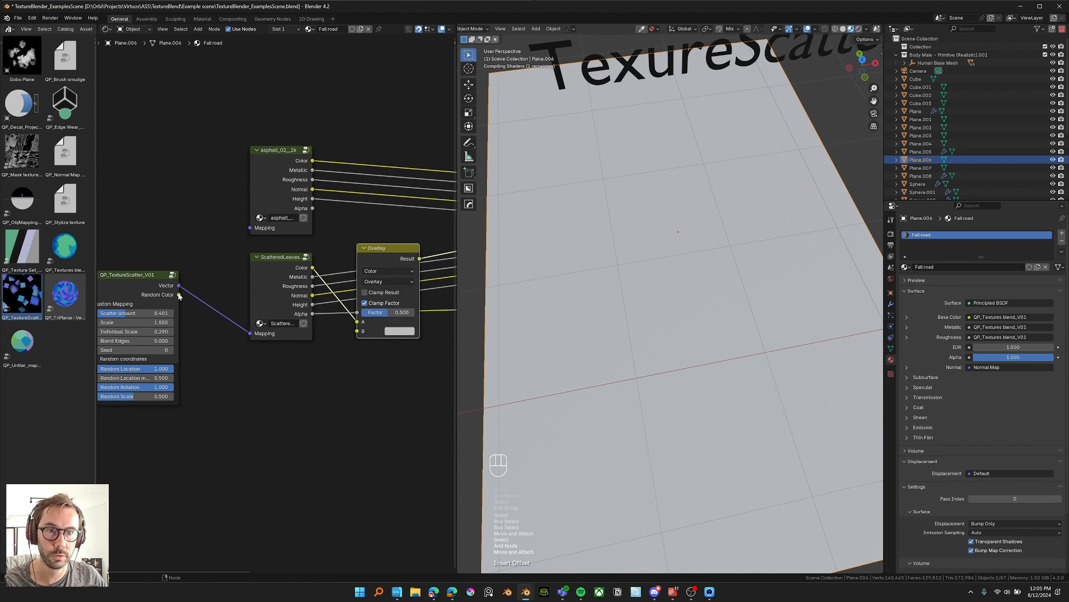
Step: Preview the TextureScatter node's output on the road plane
left_click_drag(179, 295, 167, 316)
left_click(155, 293, "ctrl+shift")
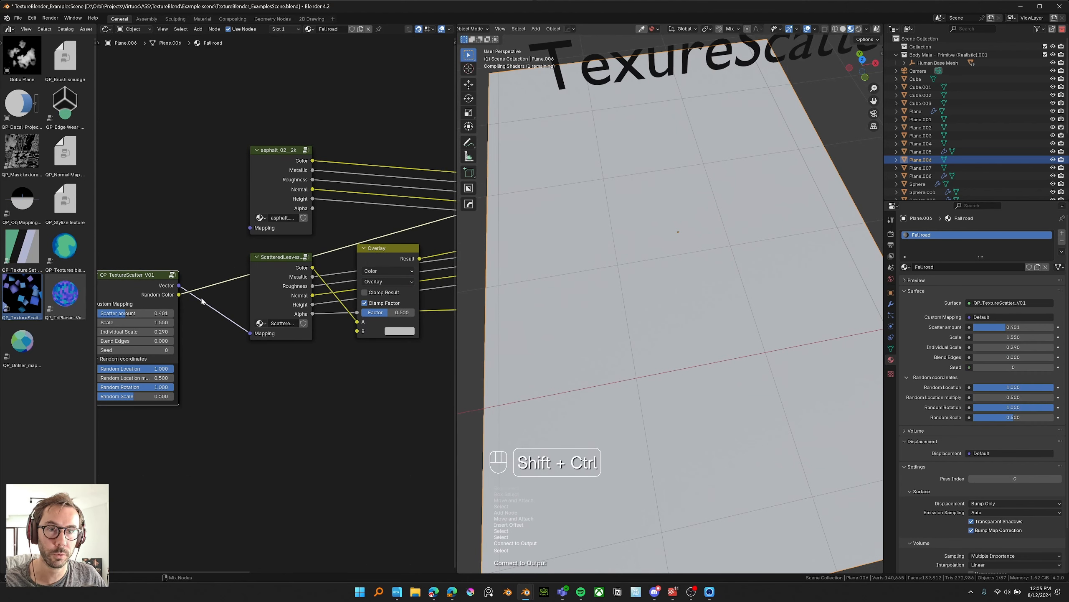
scroll(632, 291, "down", 3)
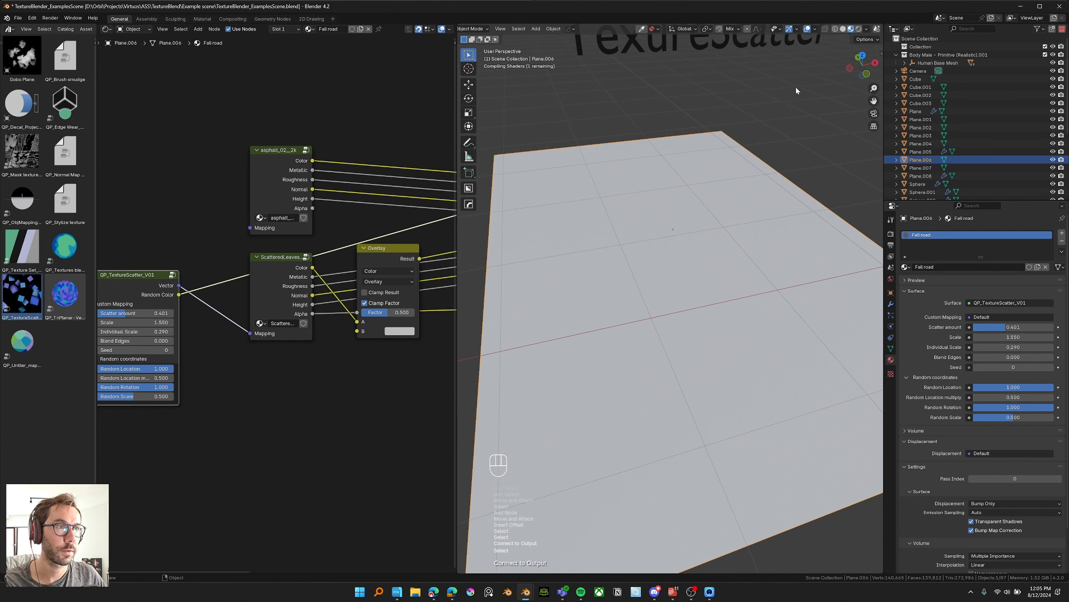
Step: Link the TextureScatter node's Random Color to the Overlay node's B input and preview the Overlay result on the plane
middle_click_drag(185, 298, 162, 305)
left_click_drag(157, 301, 335, 338)
left_click(360, 261, "ctrl+shift")
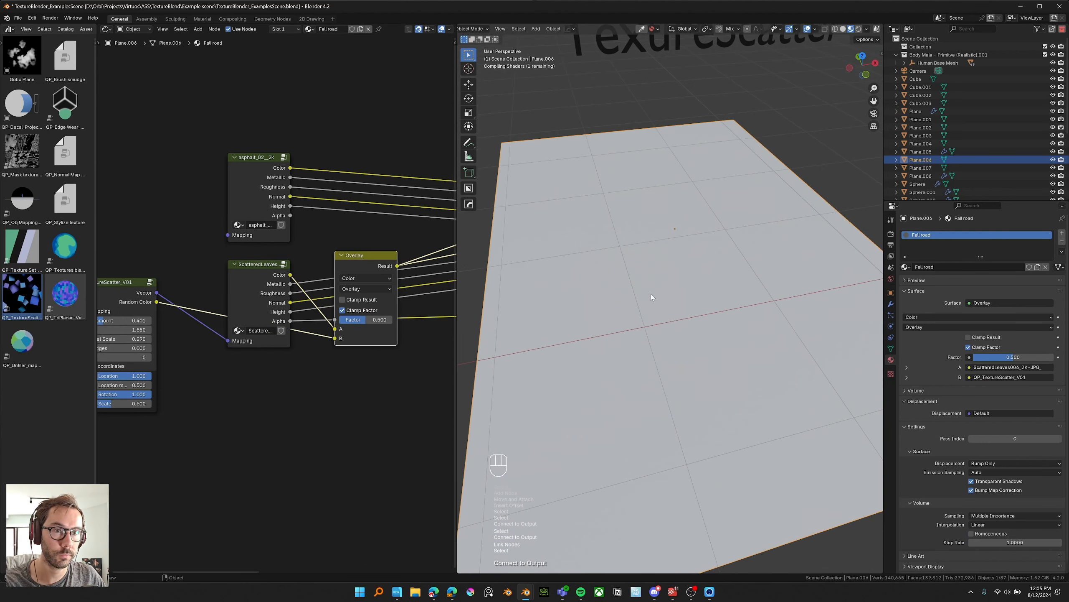
scroll(614, 306, "up", 1)
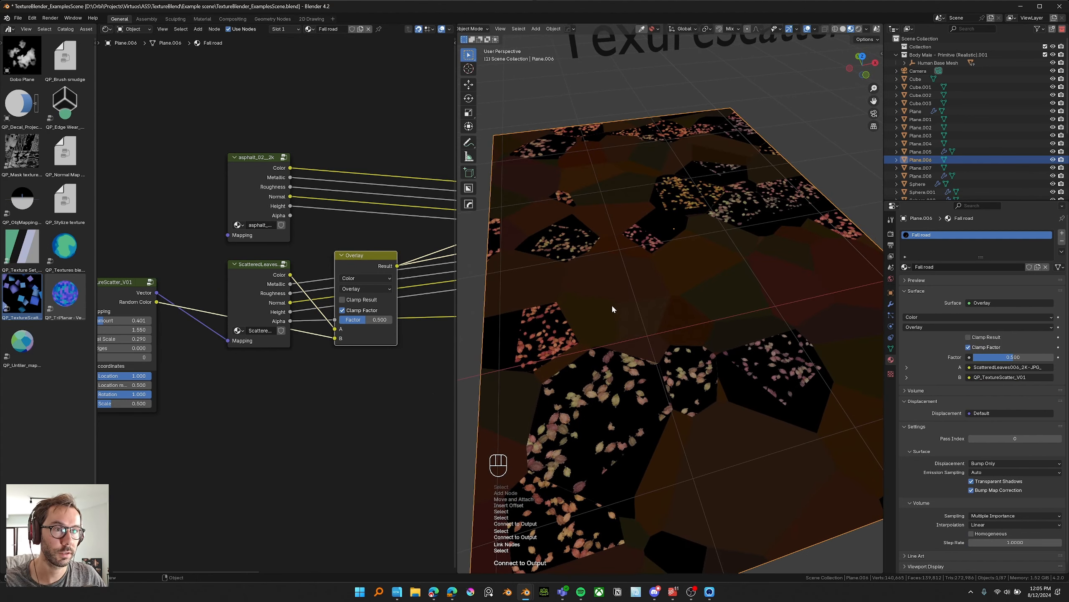
left_click_drag(379, 320, 381, 322)
middle_click_drag(360, 324, 378, 321)
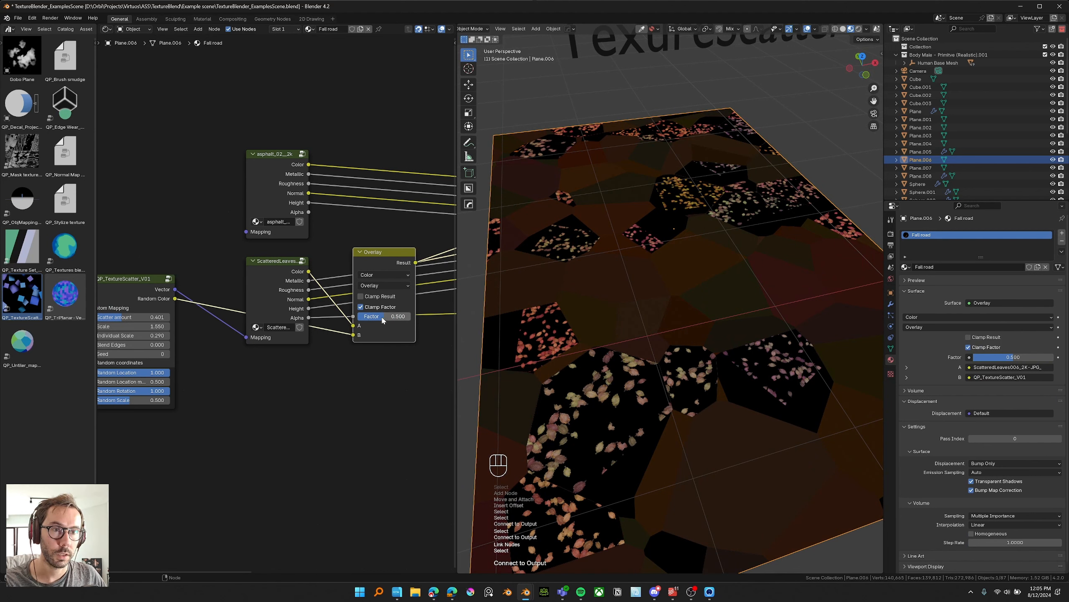
Step: Add a Color Ramp below the leaves texture, feed the TextureScatter's Random Color into its Fac, and preview it
left_click(156, 300)
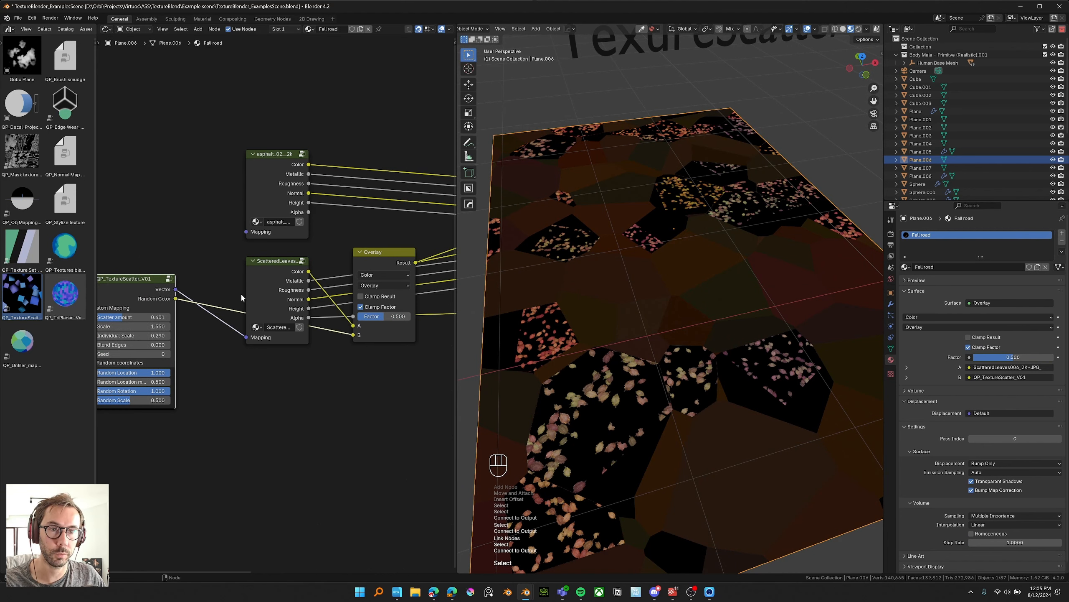
key("shift+a")
mouse_move(282, 373)
type("col")
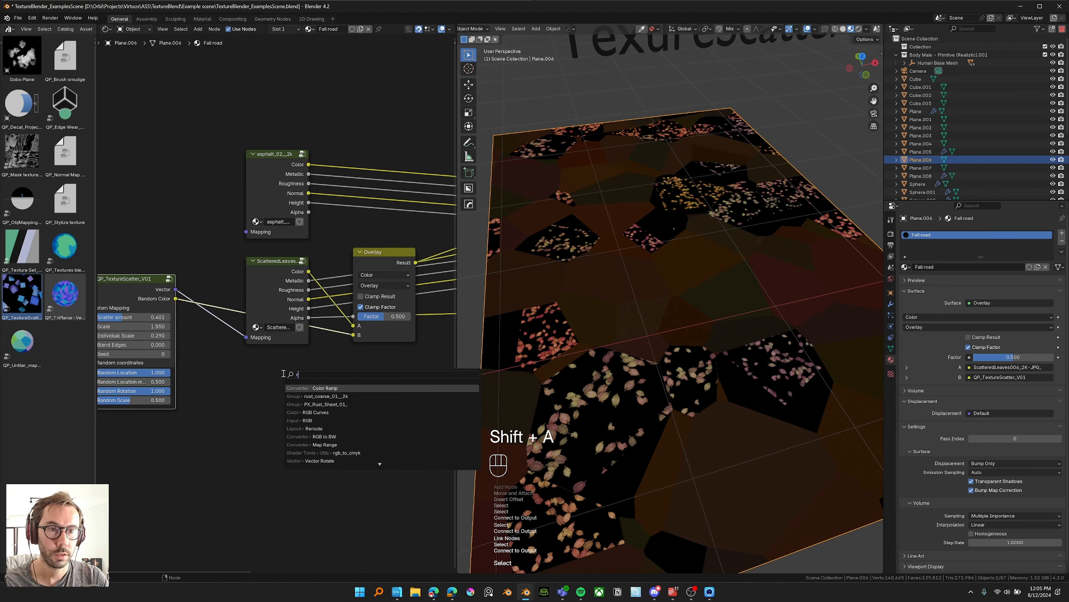
key("Return")
left_click(243, 369)
left_click_drag(175, 299, 228, 444)
left_click(281, 380, "ctrl+shift")
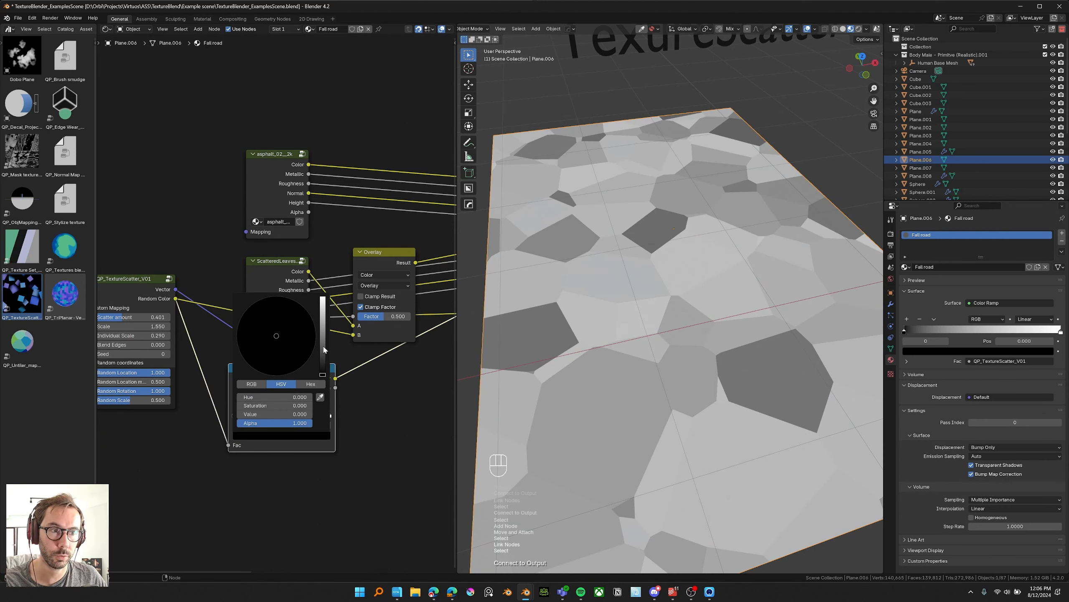
Step: Set the Color Ramp's first stop to a pinkish red and its last stop to yellow
left_click_drag(321, 352, 322, 336)
left_click(350, 318)
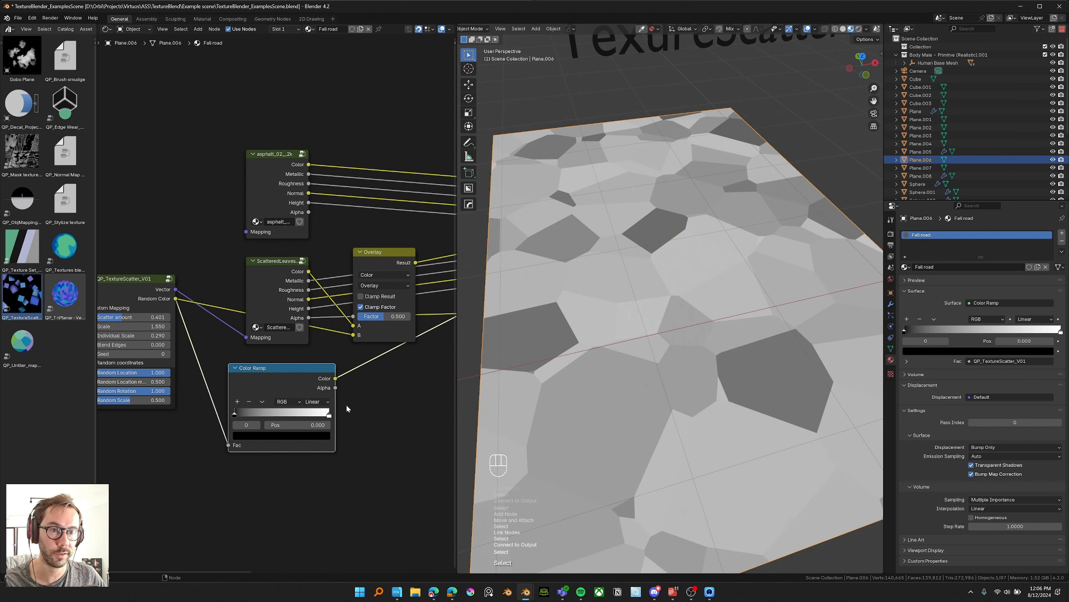
left_click(259, 437)
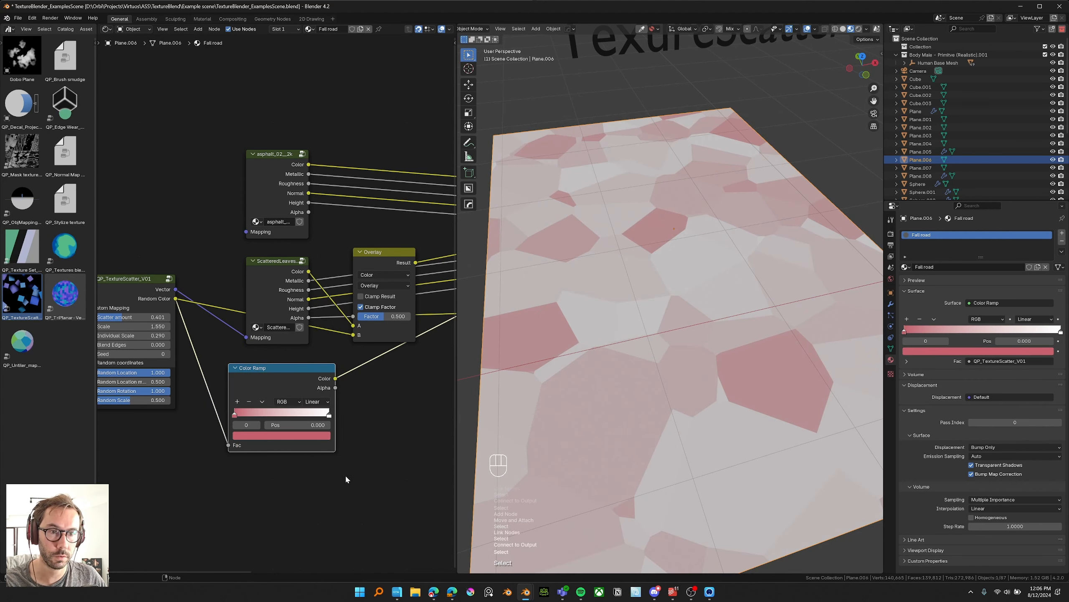
left_click(329, 416)
left_click(318, 437)
left_click(257, 350)
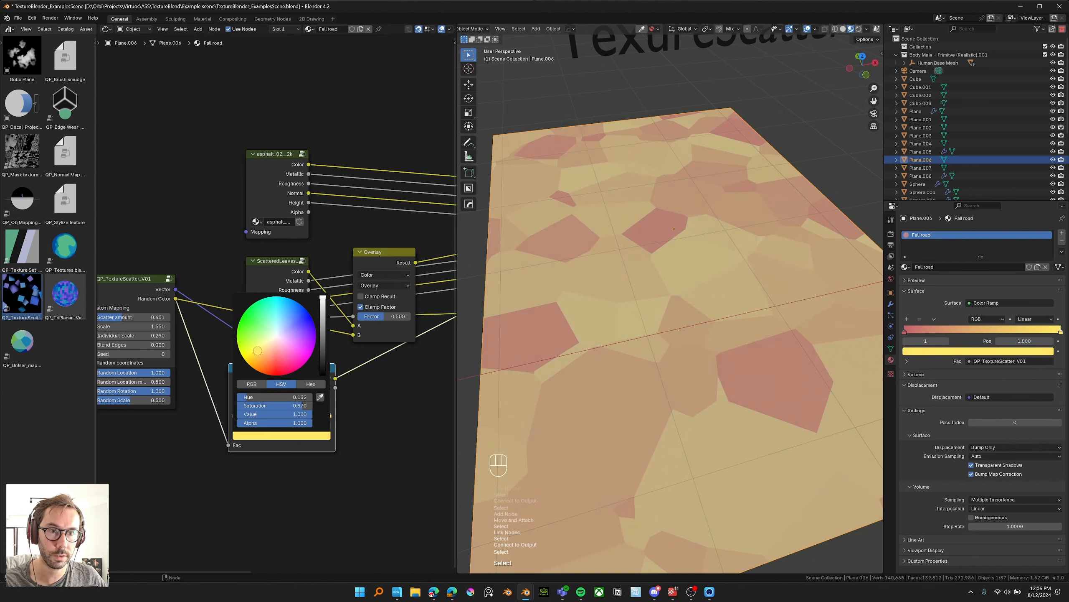
left_click_drag(259, 353, 256, 352)
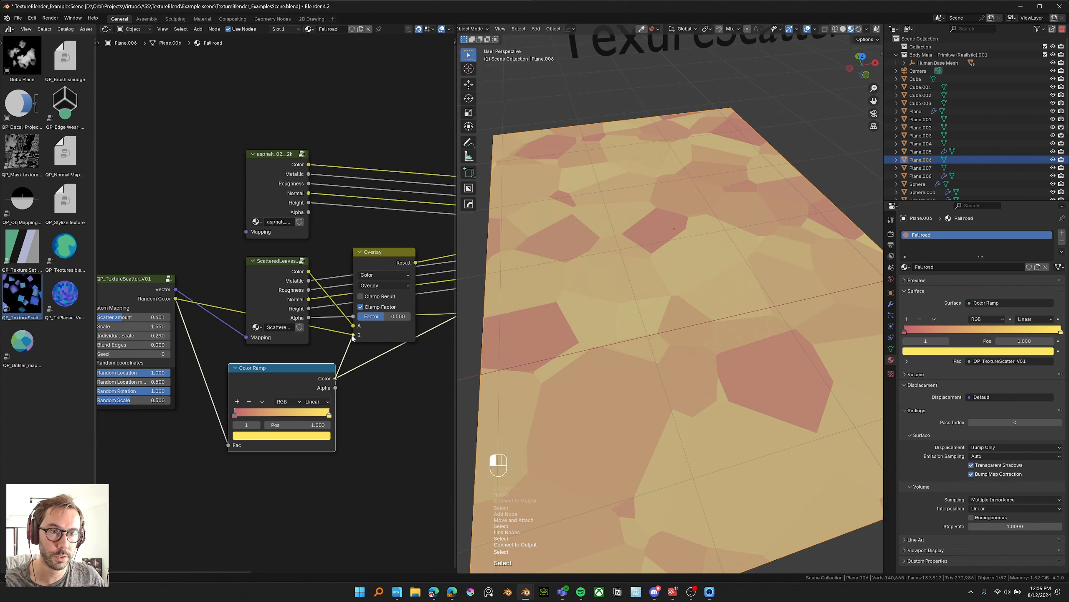
Step: Link the Color Ramp's Color to the Overlay node's B input and show the full Principled BSDF material again
left_click_drag(352, 336, 354, 336)
middle_click_drag(139, 360, 246, 370)
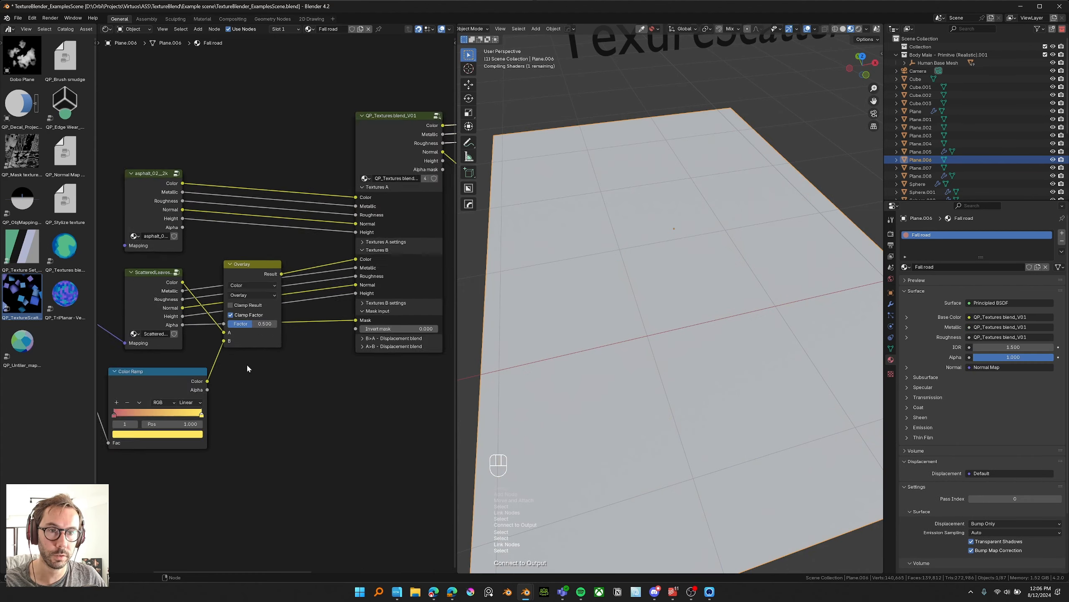
scroll(247, 371, "up", 2)
left_click_drag(248, 374, 237, 362)
middle_click_drag(244, 364, 253, 412)
scroll(253, 413, "up", 2)
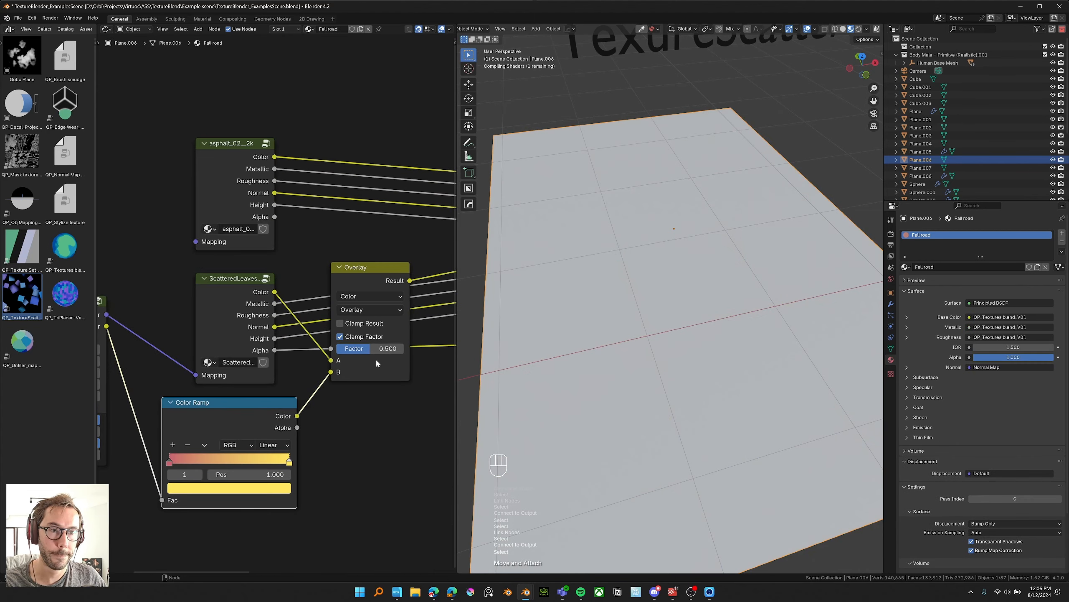
Step: Set the Overlay node's Factor to 1.000 and view the tinted leaves on the road
left_click_drag(373, 349, 404, 348)
middle_click_drag(650, 319, 703, 291)
mouse_move(382, 349)
left_mouse_down()
mouse_move(325, 350)
mouse_move(403, 349)
left_mouse_up()
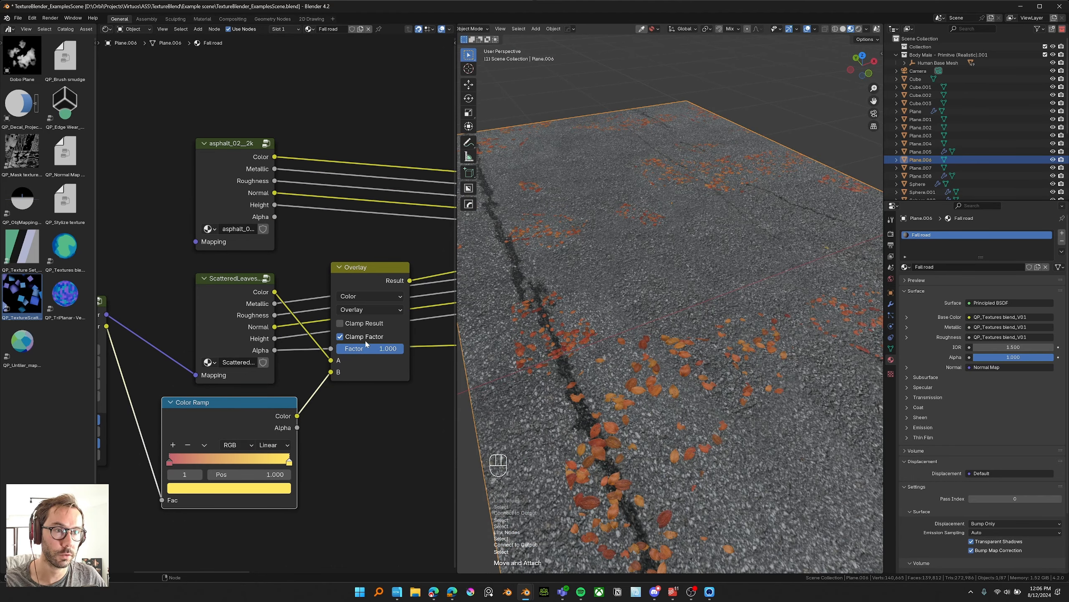
Step: Switch the mix node's blending mode to Color with a Factor of 0.823 and inspect the leaves up close
left_click(356, 310)
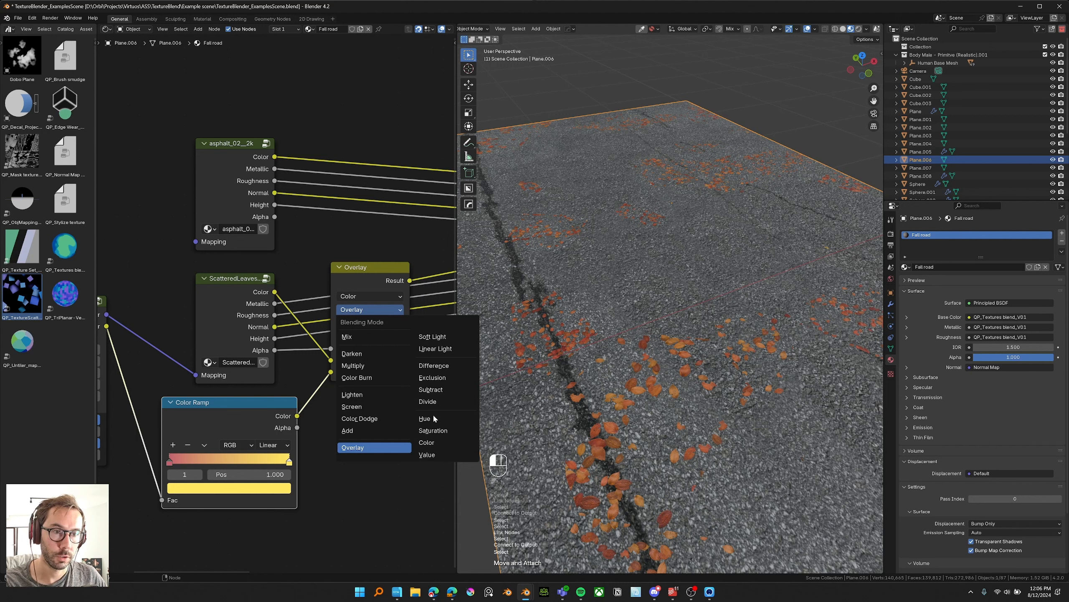
left_click(435, 442)
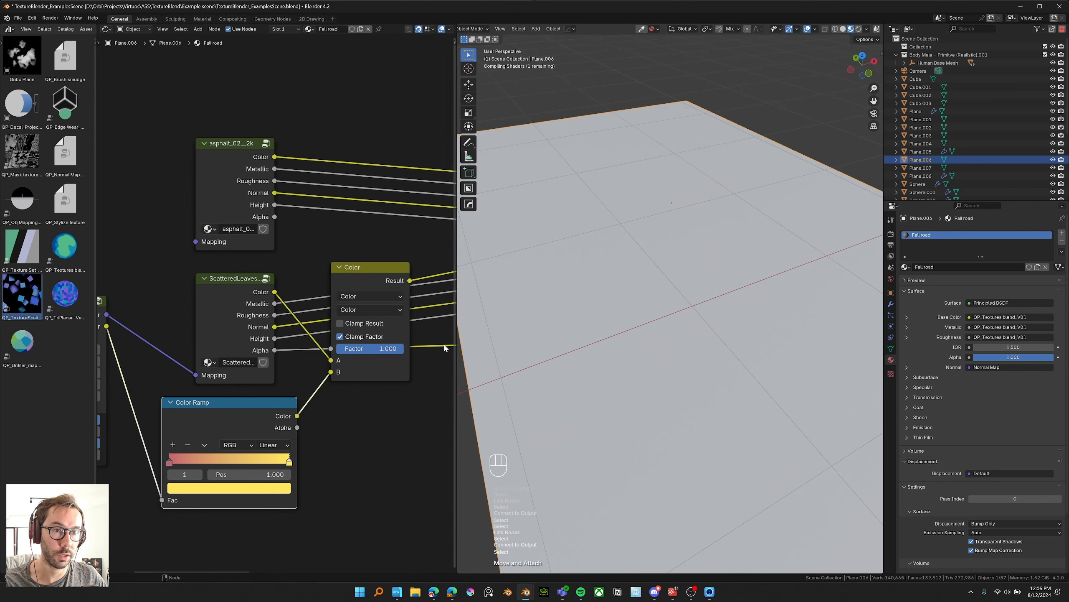
middle_click_drag(683, 378, 662, 354)
scroll(658, 313, "down", 2)
left_click_drag(389, 349, 321, 349)
middle_click_drag(674, 311, 676, 342, "shift")
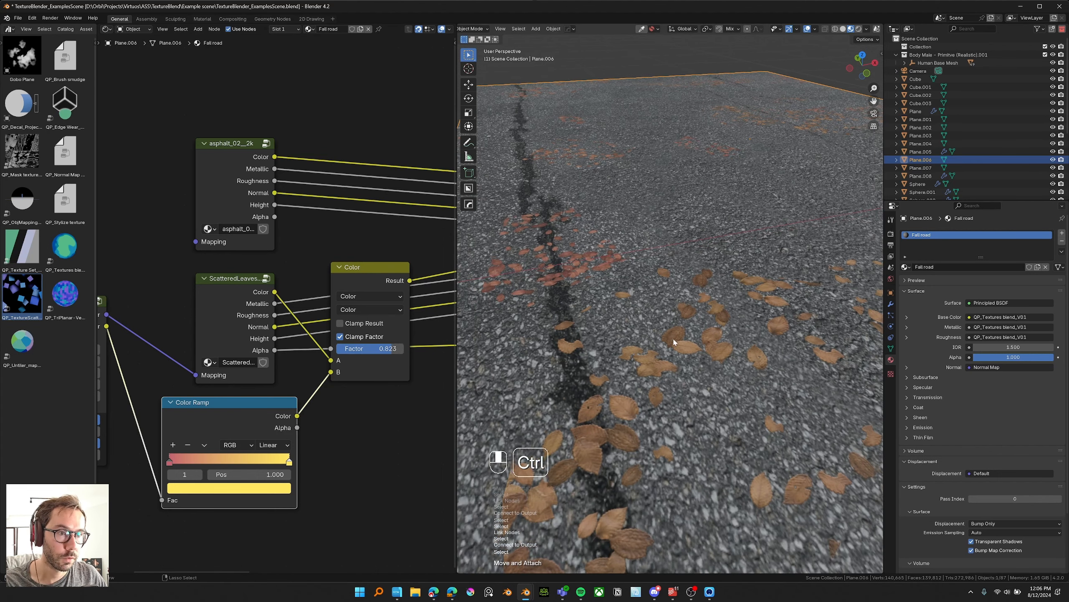
Step: Switch the mix node to Multiply with a Factor of 0.492, and recolor the ramp's first stop saturated red and last stop orange
left_click_drag(388, 353, 333, 352)
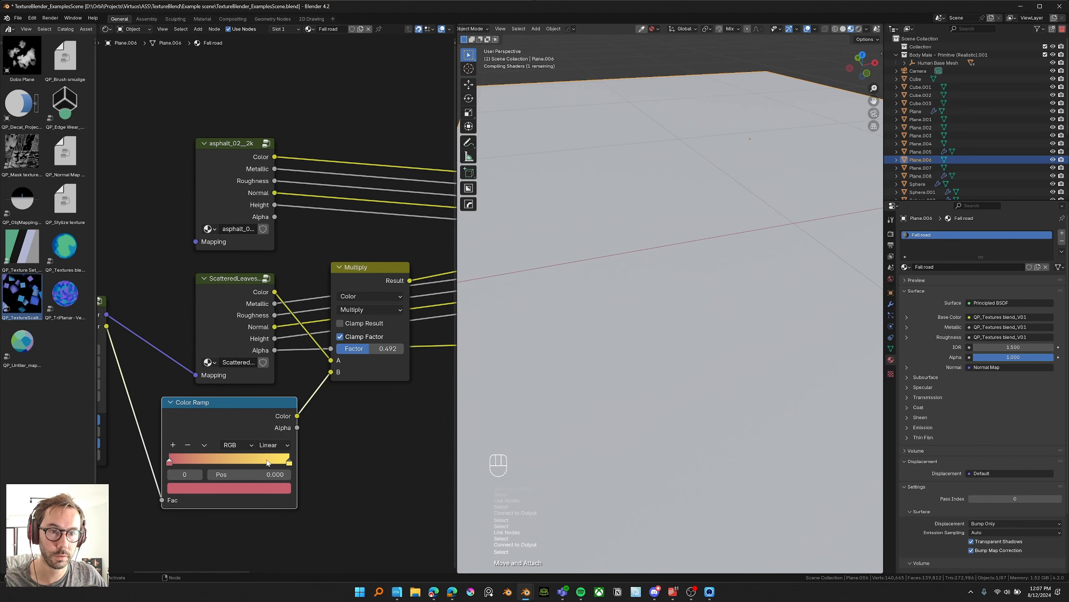
left_click(264, 489)
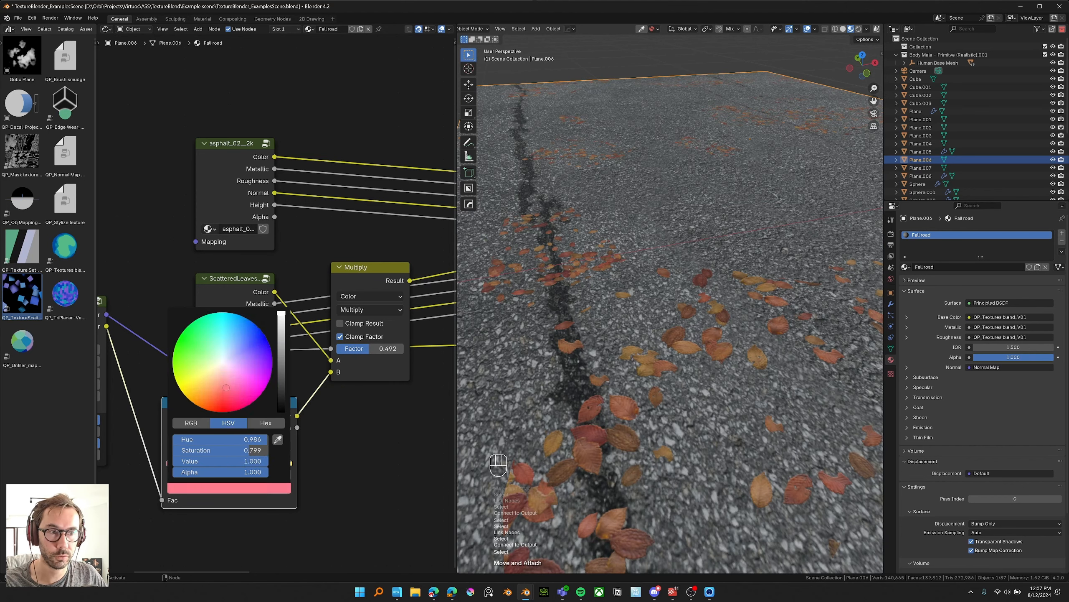
left_click(289, 462)
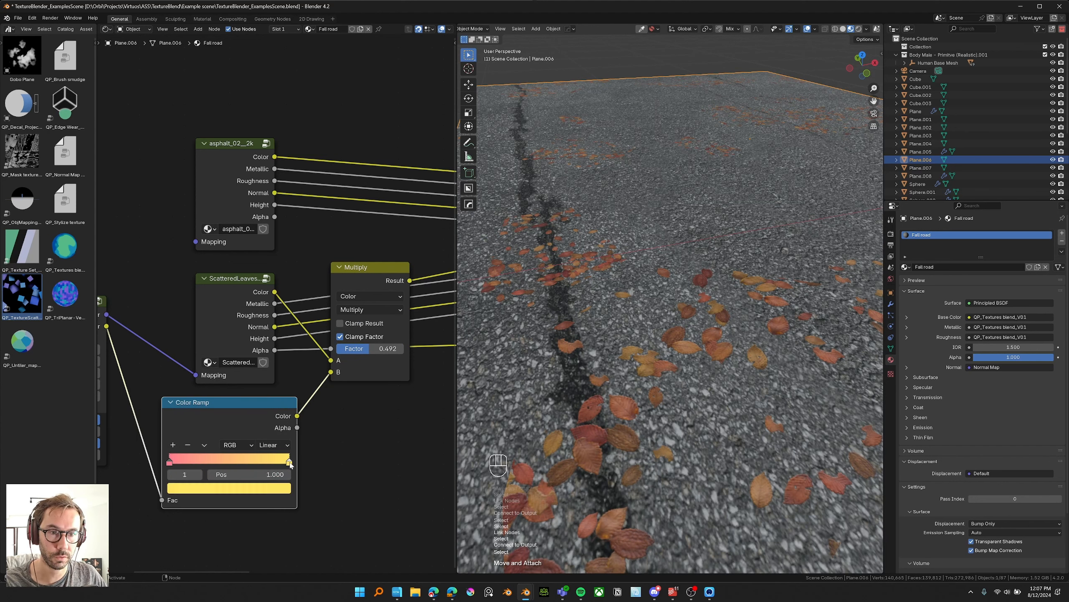
left_click(272, 489)
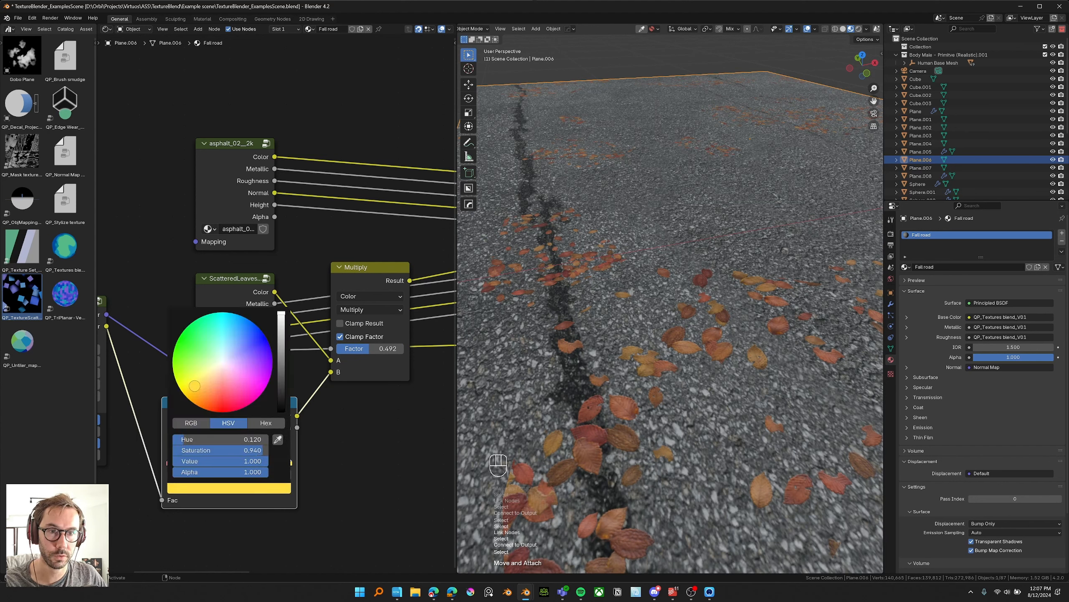
left_click_drag(195, 386, 195, 393)
left_click(170, 463)
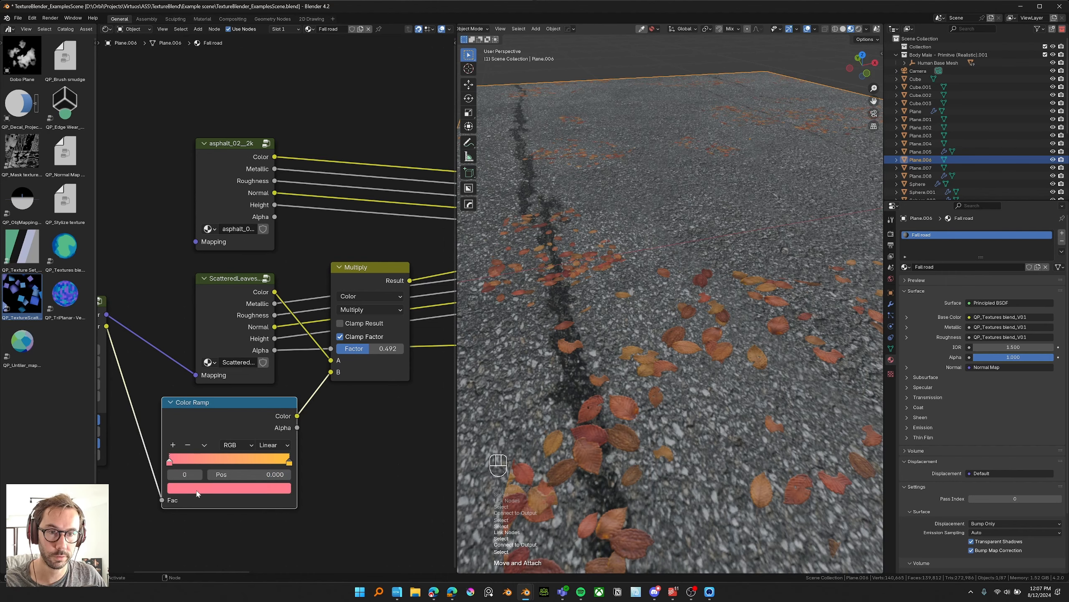
left_click(198, 489)
left_click(231, 401)
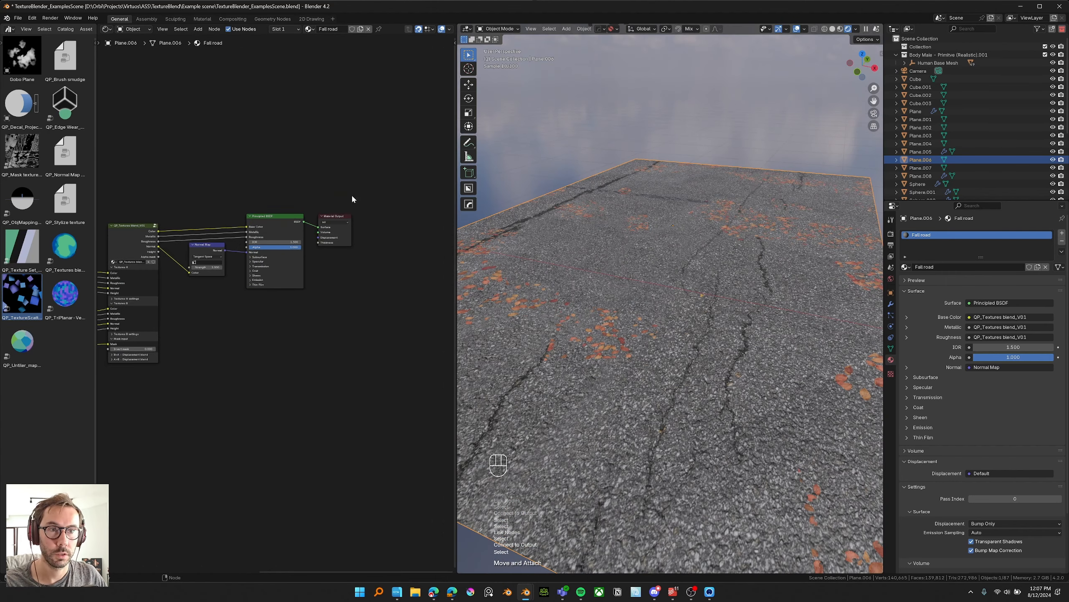
Step: Make room in the node tree by shifting the Normal Map, Principled BSDF and Material Output nodes right and the asphalt node left
left_click_drag(368, 195, 175, 340)
key("g")
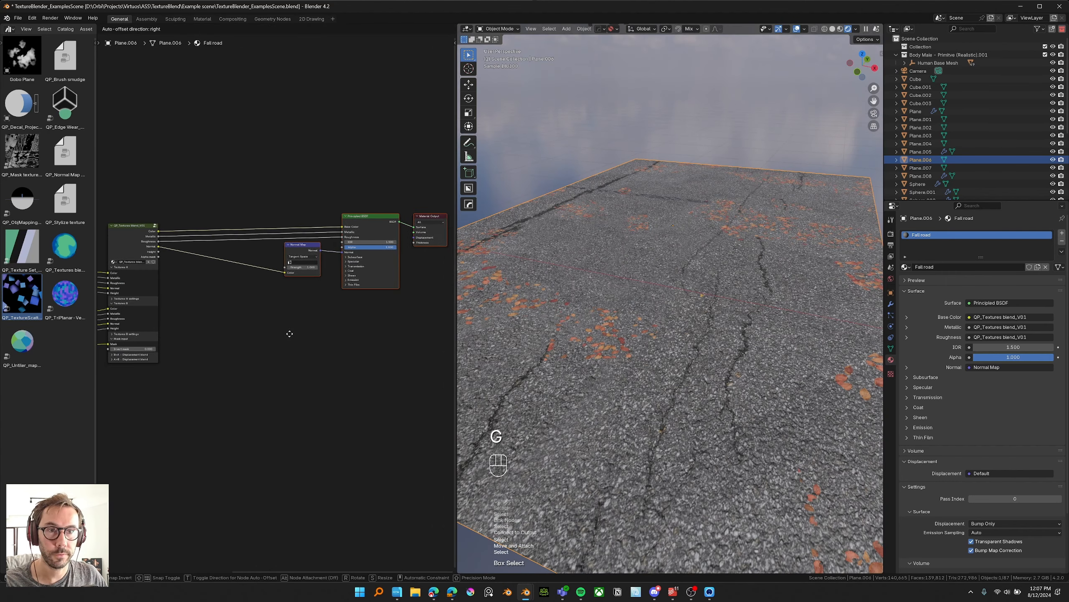
middle_click_drag(320, 232, 377, 221)
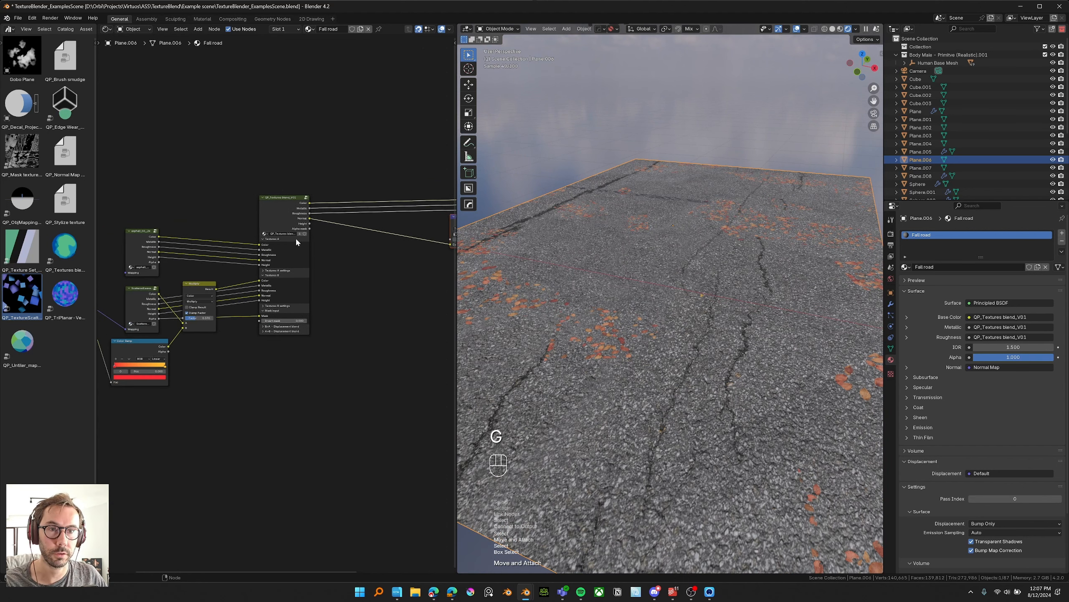
left_click(272, 210)
middle_click_drag(272, 209, 370, 285)
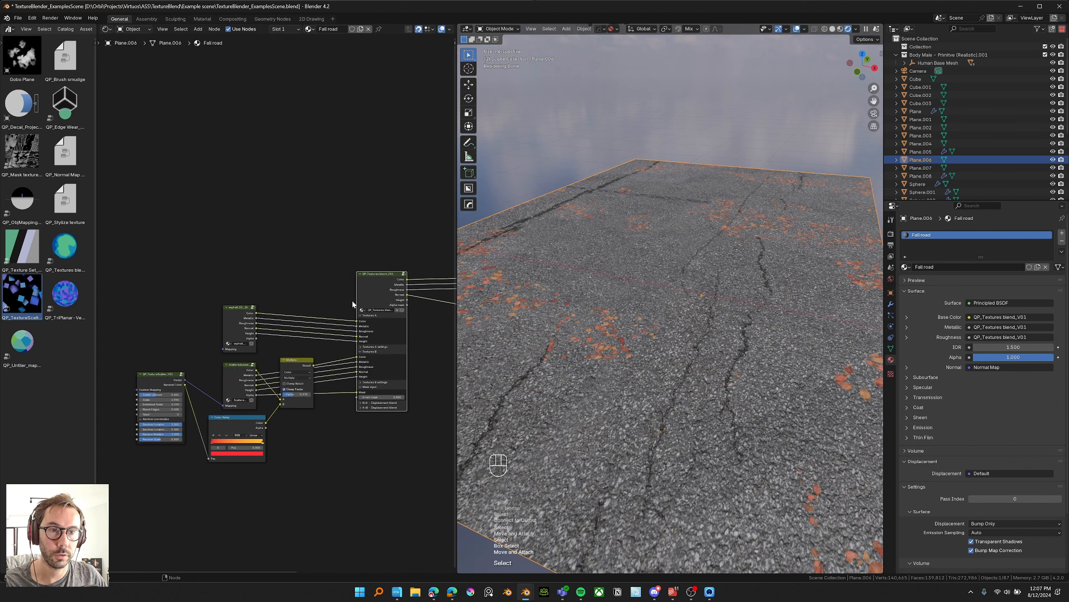
scroll(280, 304, "up", 3)
left_click(240, 336)
scroll(345, 247, "down", 3)
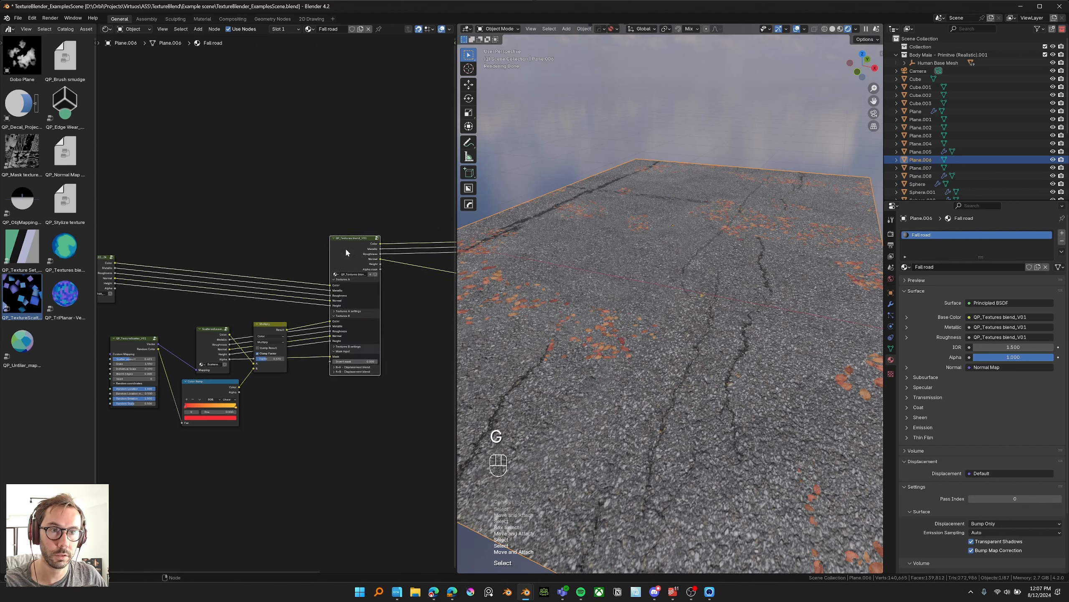
Step: Duplicate the QP_Textures blend node above the existing nodes and link the asphalt texture outputs to its Textures A inputs
left_click(345, 248)
key("shift+d")
left_click(193, 120)
middle_click_drag(198, 165, 327, 192)
scroll(328, 192, "up", 3)
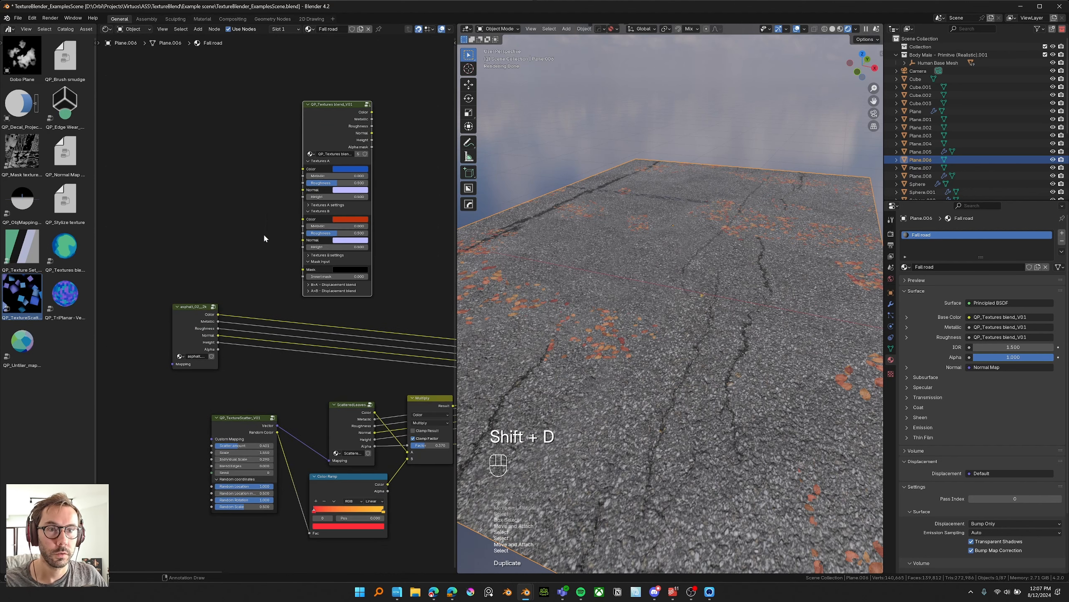
right_click(311, 205)
mouse_move(312, 208)
left_click(386, 217)
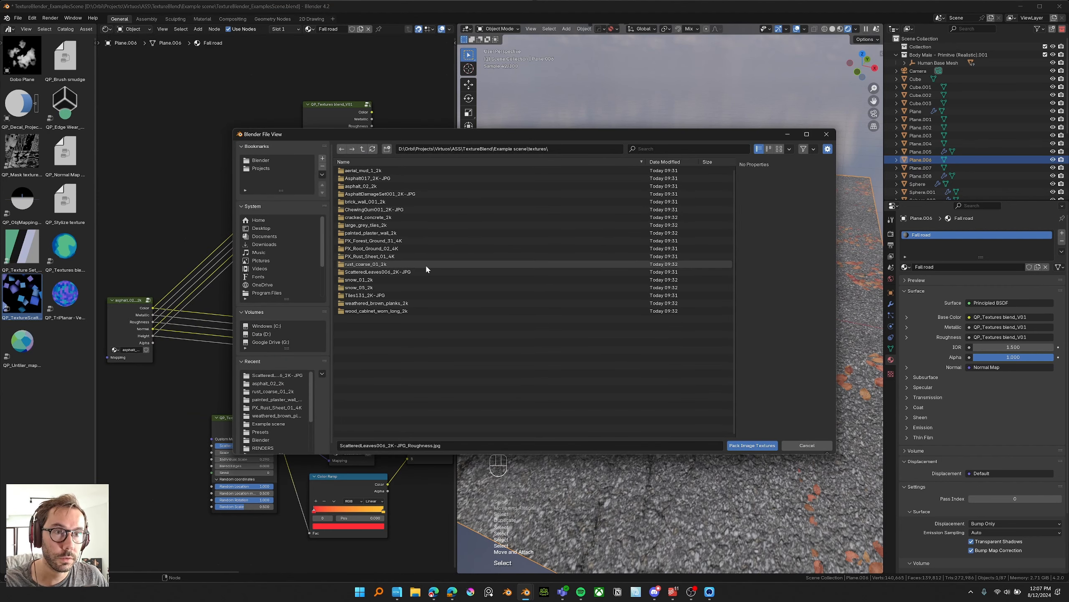
Step: Pack the ChewingGum001_2K-JPG AmbientOcclusion, Color, Displacement, NormalGL, Opacity and Roughness images into a texture node
double_click(421, 209)
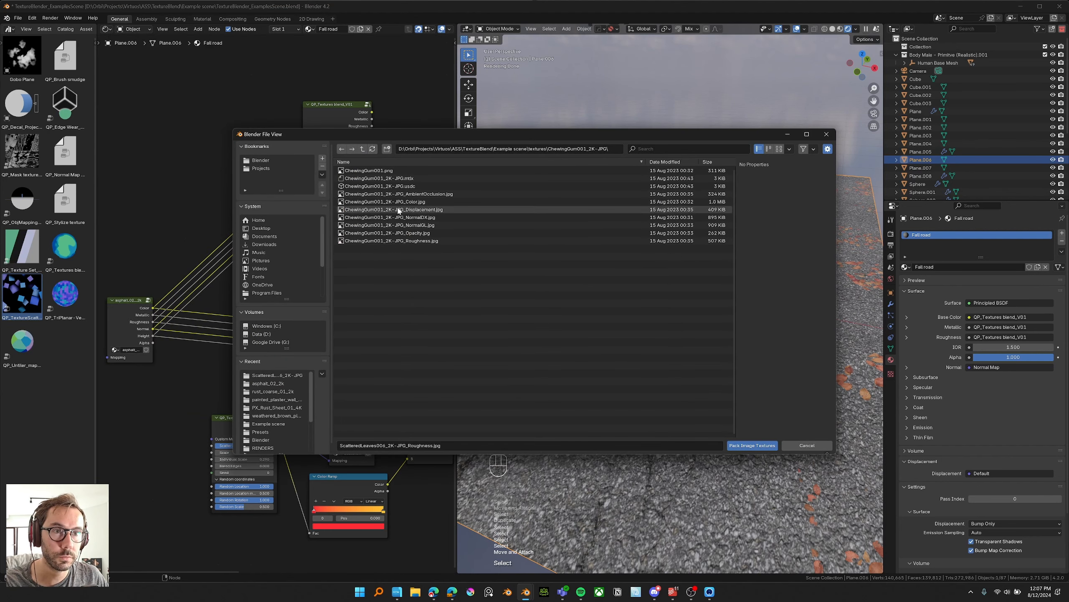
left_click(405, 178)
left_click(440, 196)
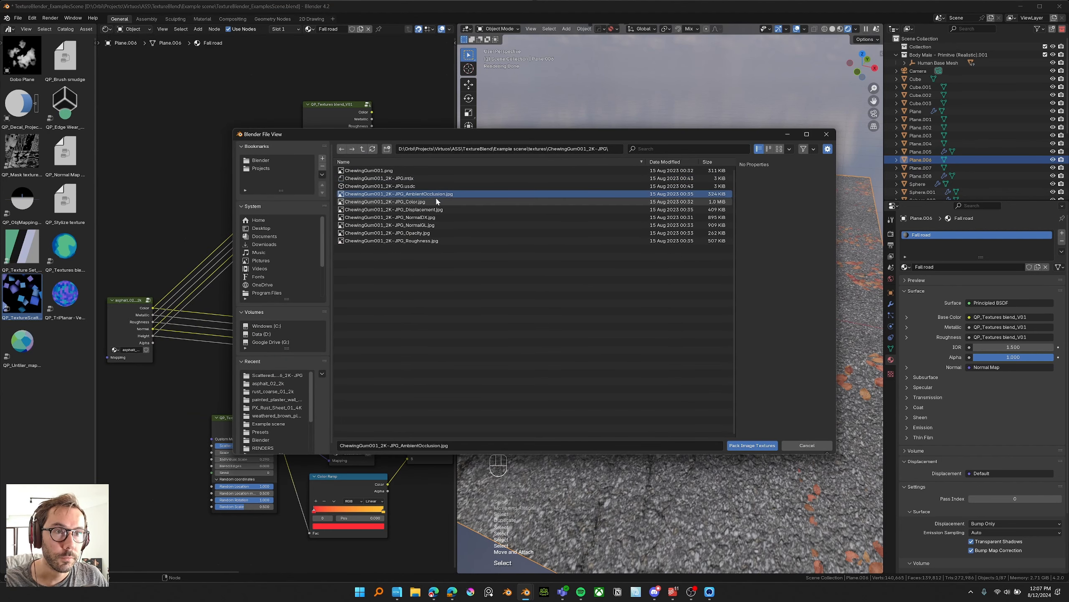
left_click(450, 209, "shift")
left_click(445, 224, "ctrl")
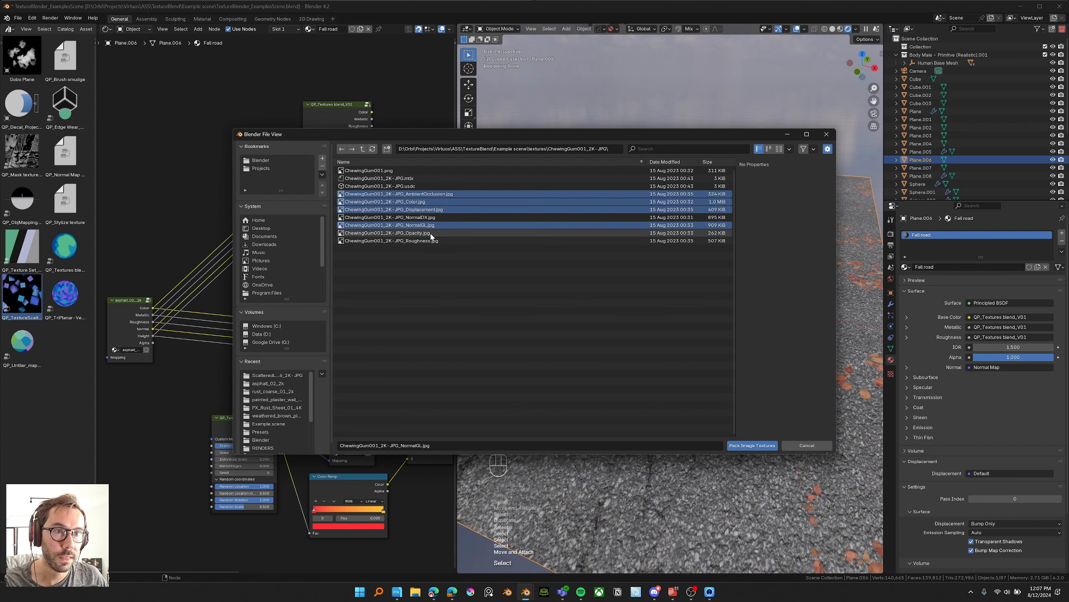
left_click(432, 240, "shift")
left_click(762, 445)
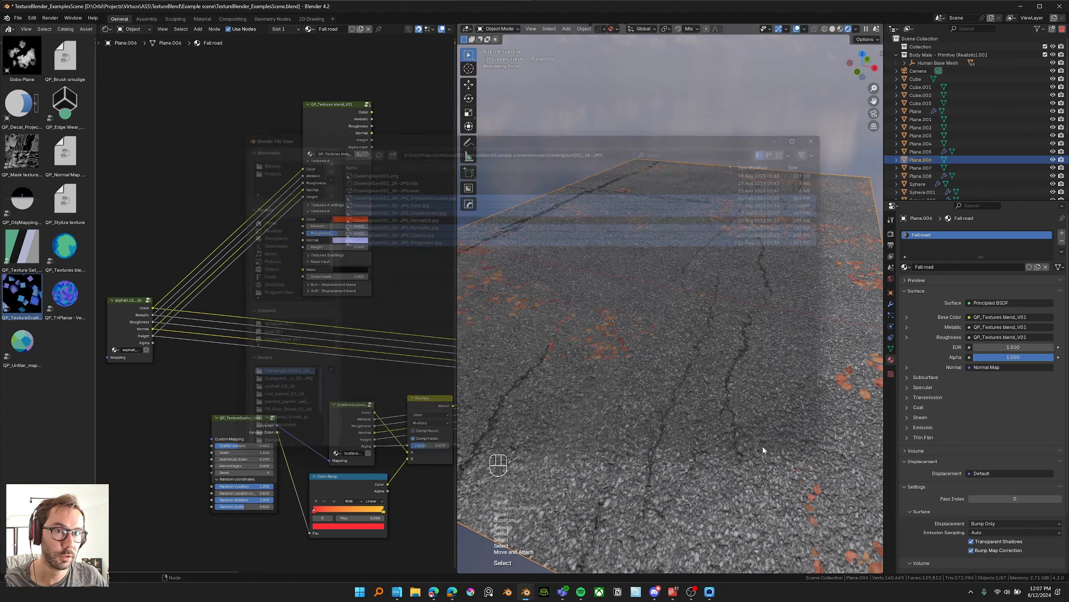
Step: Arrange the asphalt node directly above the ChewingGum001 node, beside the duplicated blend node
scroll(269, 325, "down", 3)
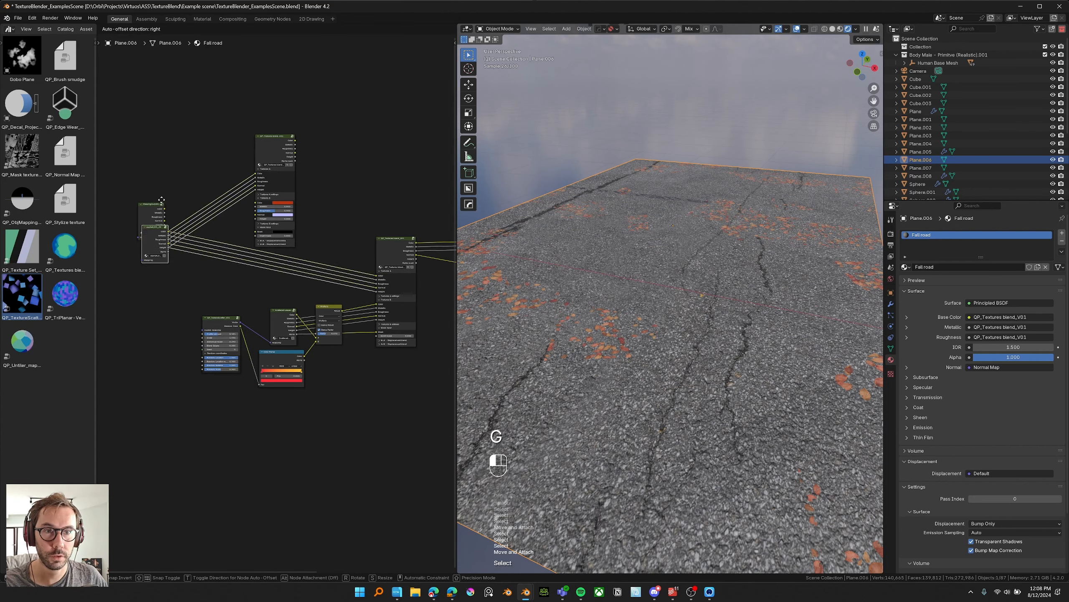
left_click(152, 215)
scroll(179, 221, "up", 1)
scroll(144, 191, "up", 3)
middle_click_drag(143, 191, 178, 213)
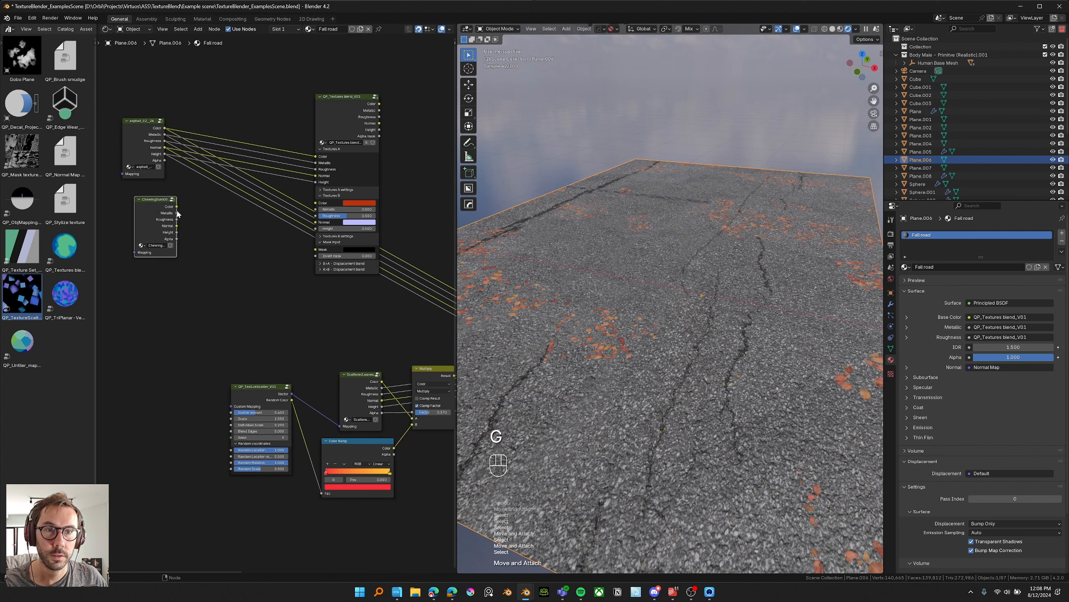
Step: Cut the asphalt links to the leaf blend node and feed its Textures A inputs from the duplicated blend node's outputs instead
middle_click_drag(430, 240, 322, 229)
right_click_drag(325, 231, 303, 293, "ctrl")
middle_click_drag(304, 293, 227, 296)
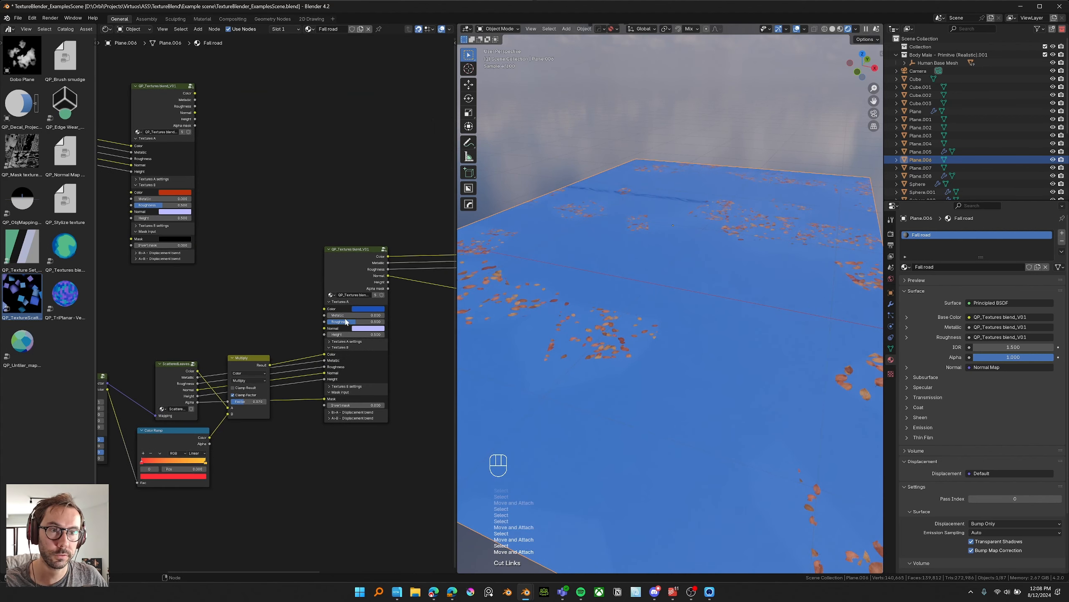
left_click(148, 123)
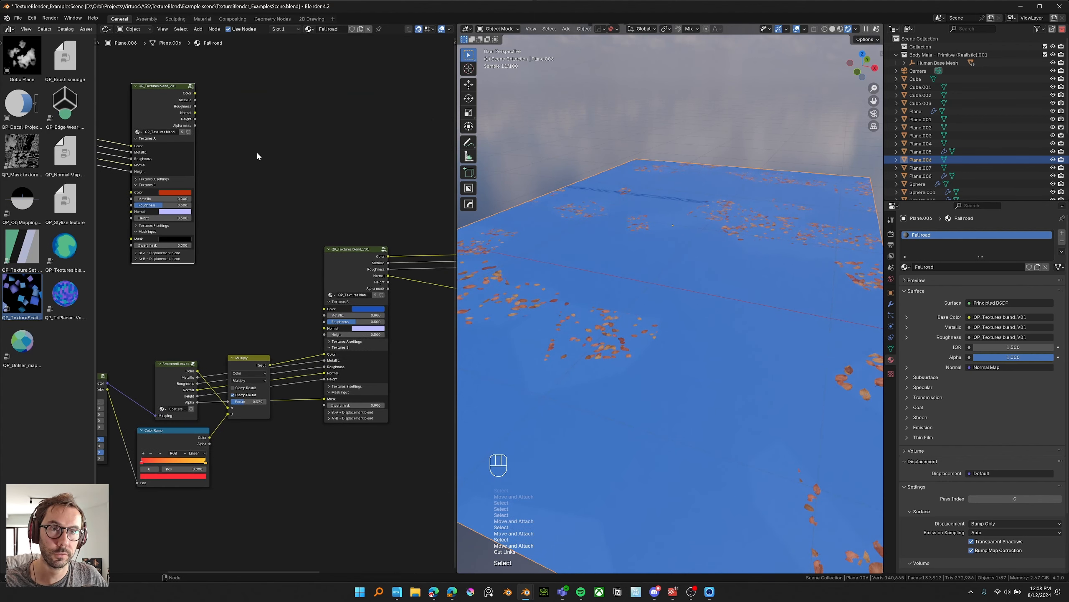
left_click(351, 260, "shift")
right_click(350, 260)
mouse_move(350, 261)
left_click(397, 281)
middle_click_drag(199, 172, 354, 148)
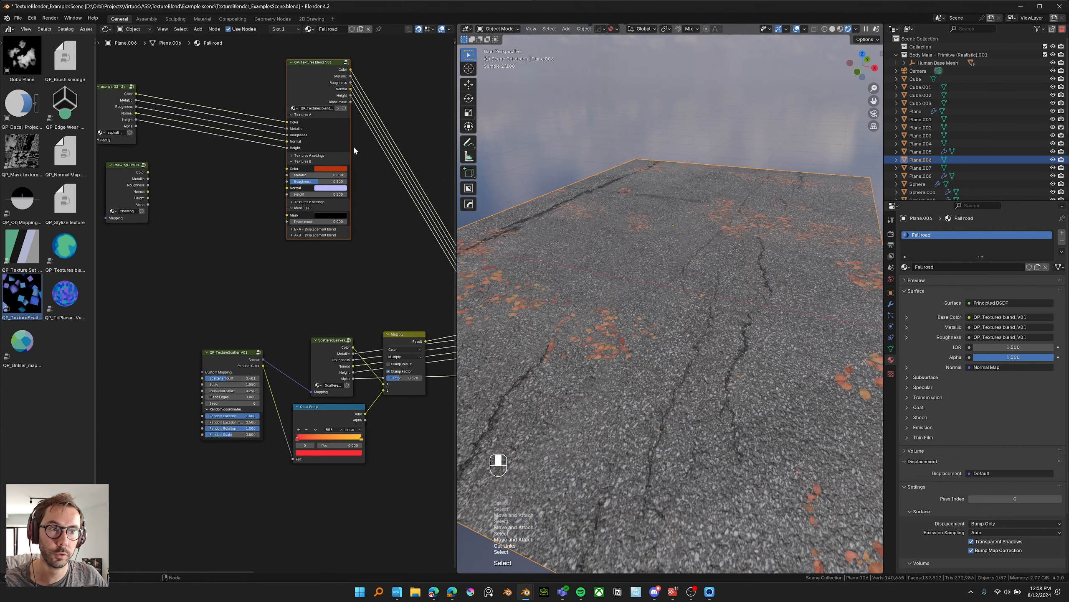
Step: Link the ChewingGum001 texture outputs to the duplicated blend node's Textures B inputs
middle_click_drag(216, 212, 279, 236)
left_click(201, 205)
left_click(369, 105, "shift")
right_click(369, 104)
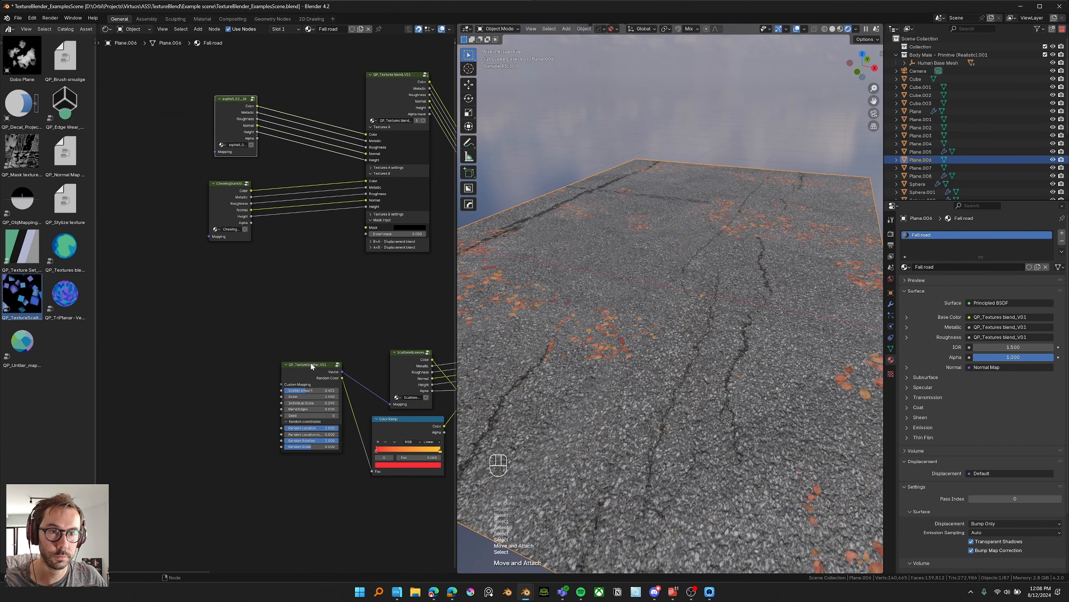
Step: Duplicate the leaves' QP_TextureScatter node and place the copy beside the ChewingGum001 node
left_click(310, 365)
key("shift+d")
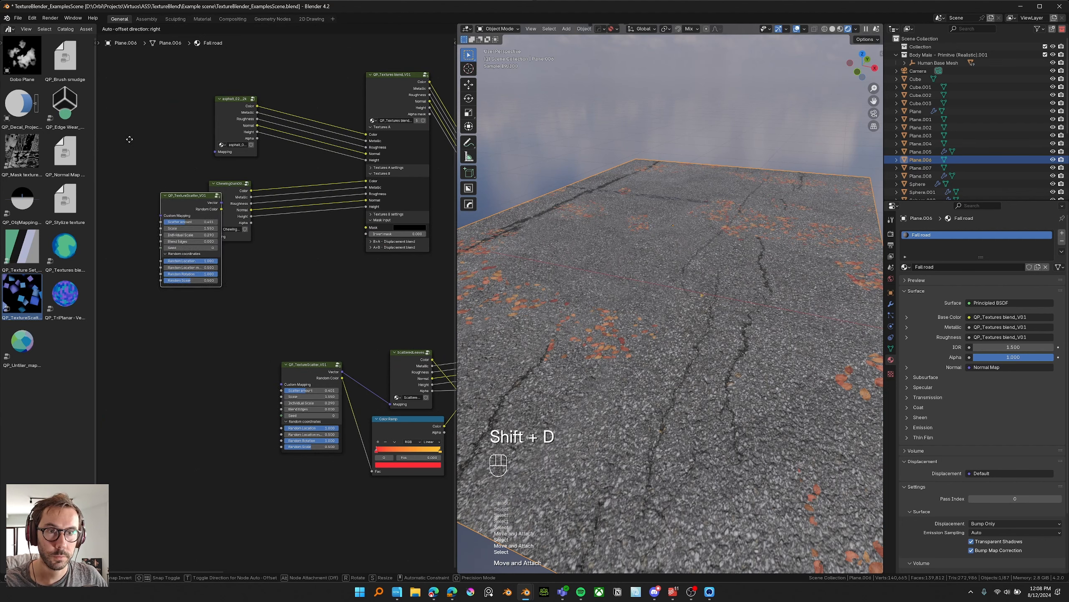
left_click(125, 132)
Step: Link the ChewingGum001 Alpha to the duplicated blend node's Mask input and inspect the gum on the road
left_click_drag(252, 223, 364, 228)
middle_click_drag(405, 265, 391, 277)
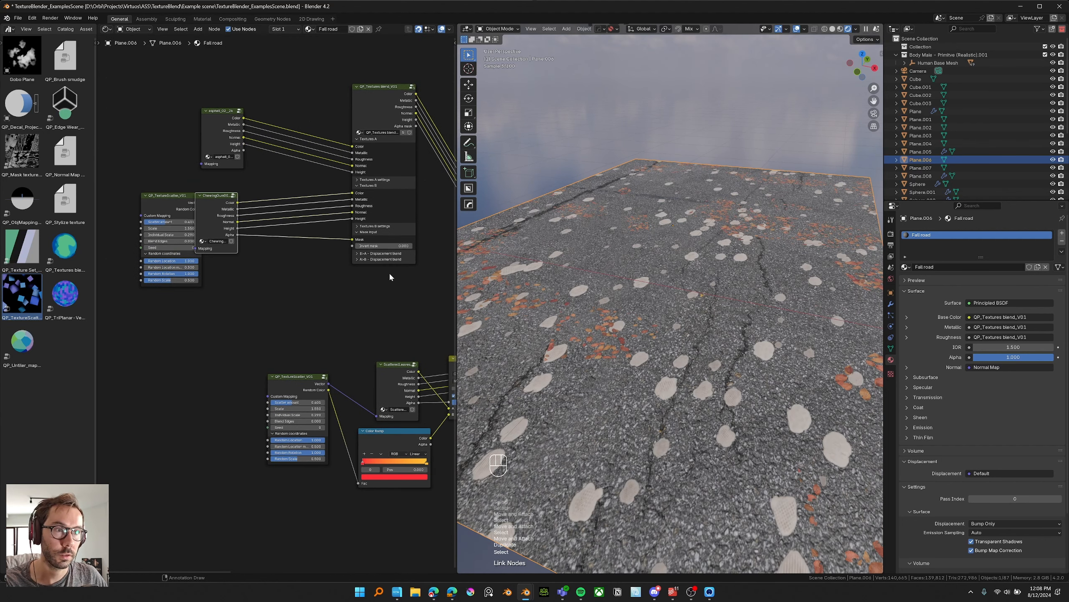
scroll(487, 271, "up", 1)
scroll(667, 303, "up", 4)
scroll(673, 299, "down", 3)
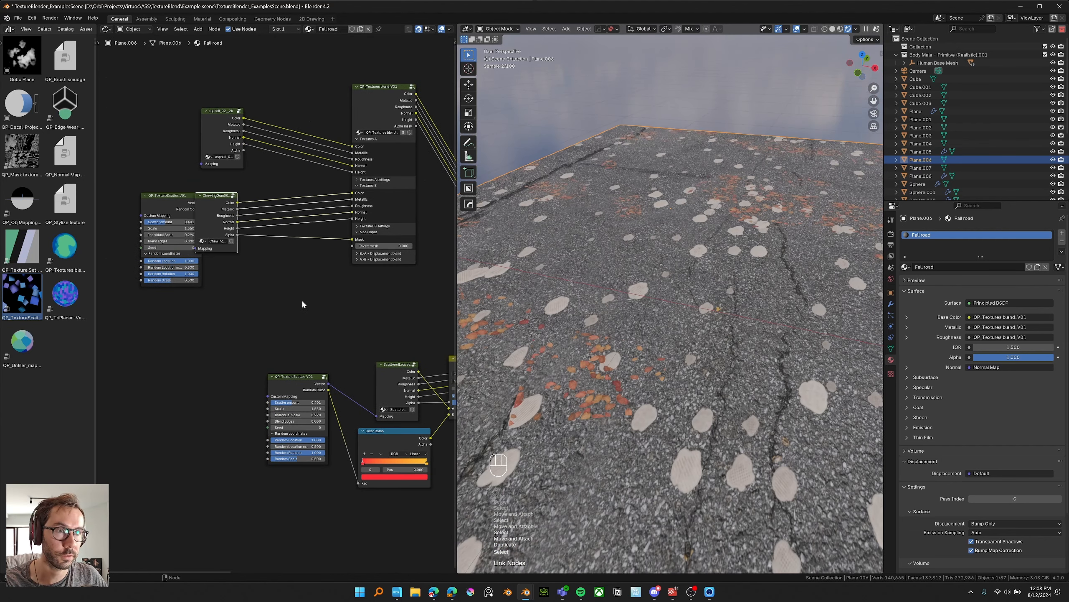
Step: Move the duplicated TextureScatter node clear of ChewingGum001 and link its Vector output to the gum's Mapping input
middle_click_drag(303, 303, 354, 353)
scroll(284, 319, "up", 2)
left_click_drag(209, 247, 146, 248)
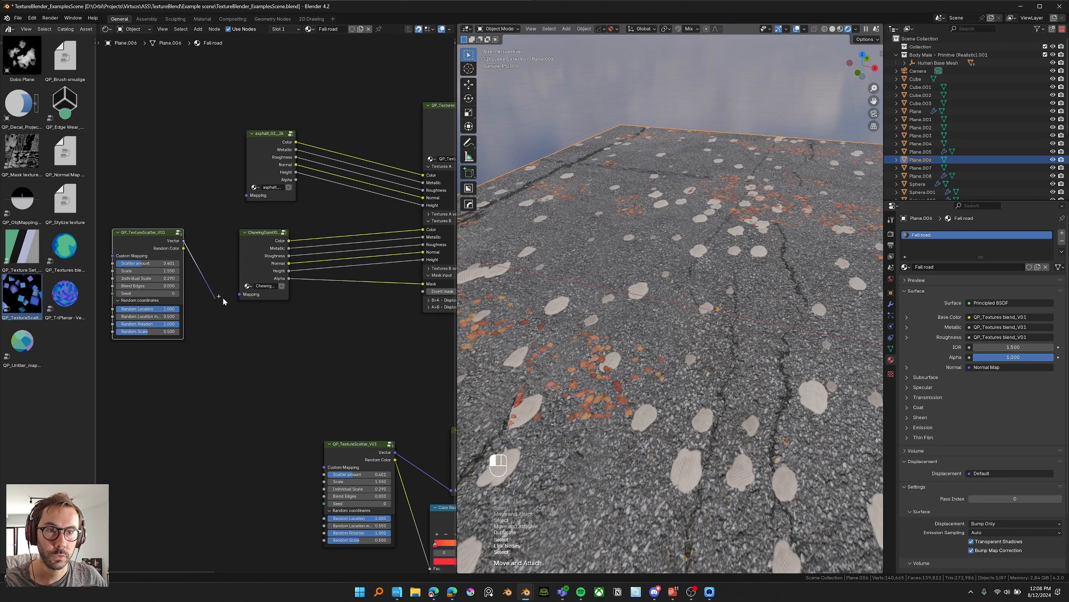
left_click_drag(235, 297, 237, 296)
middle_click_drag(532, 325, 544, 337)
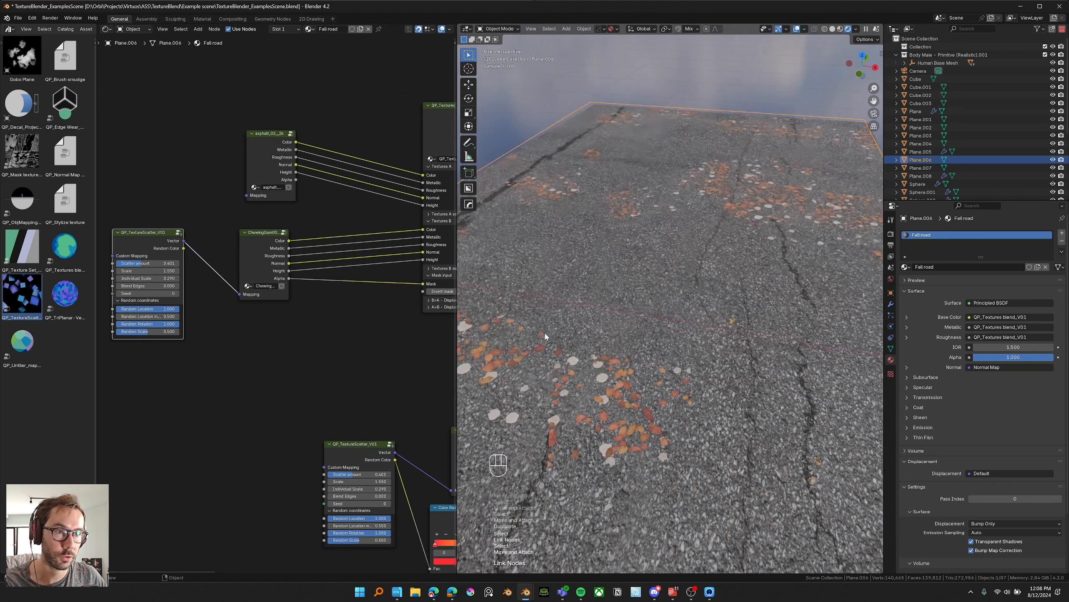
Step: Set the gum TextureScatter node's Seed to 13 and check the gum's new distribution
middle_click_drag(200, 293, 284, 305)
scroll(284, 306, "up", 3)
left_click_drag(210, 306, 248, 307)
middle_click_drag(711, 305, 725, 316)
scroll(145, 367, "up", 3)
Step: Set the gum TextureScatter node's Scatter amount to 0.257
middle_click_drag(170, 362, 231, 376)
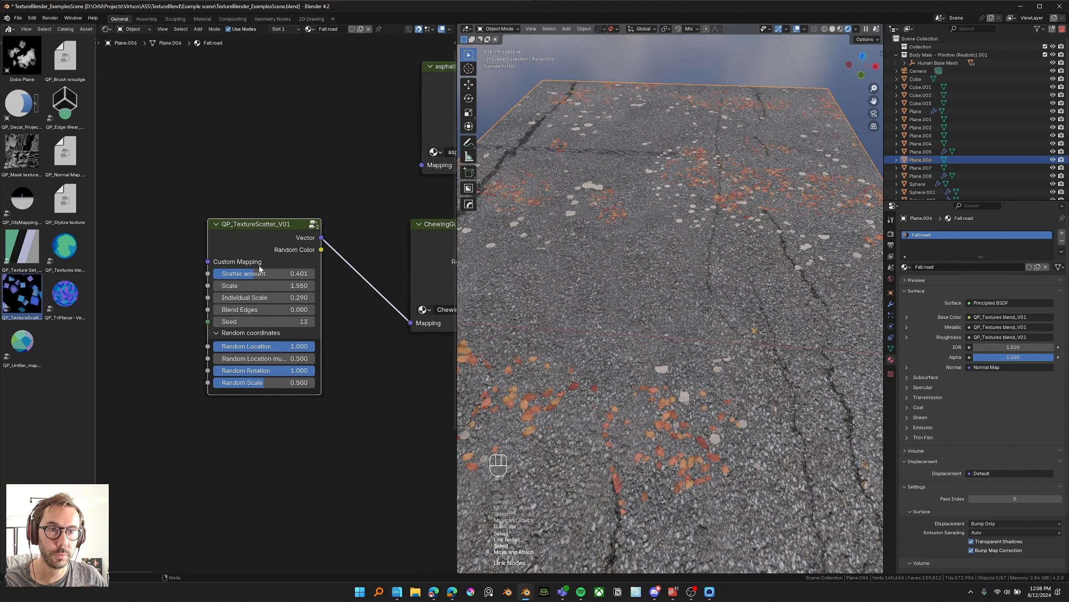
left_click_drag(254, 273, 242, 273)
middle_click_drag(270, 274, 157, 287)
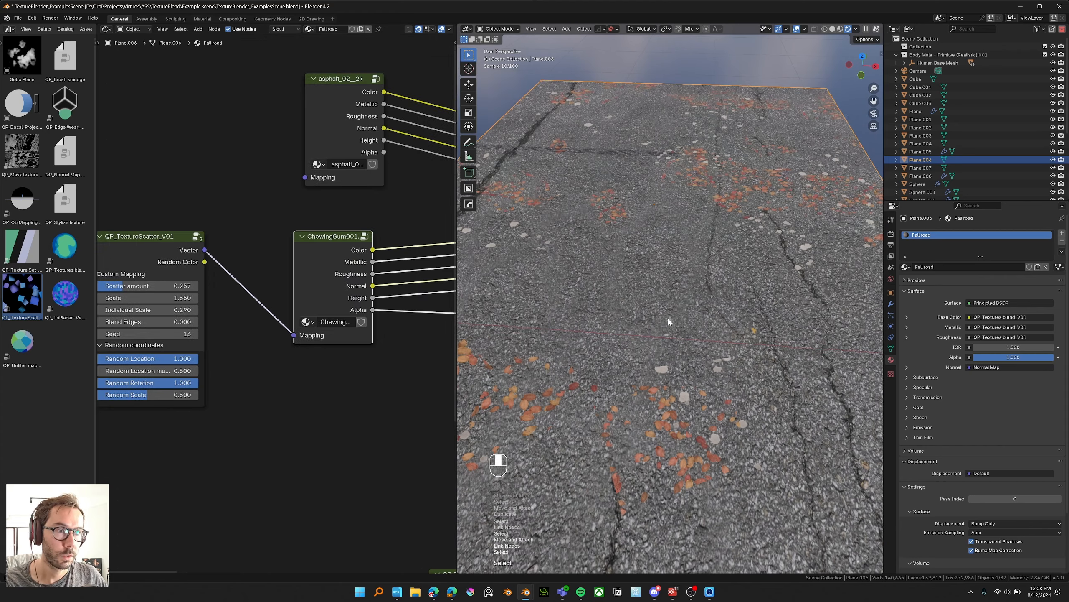
middle_click_drag(670, 320, 675, 311)
Step: Open the ChewingGum001 node group for editing and look over its image texture nodes
left_click(320, 296)
key("ctrl+Tab")
scroll(299, 361, "down", 3)
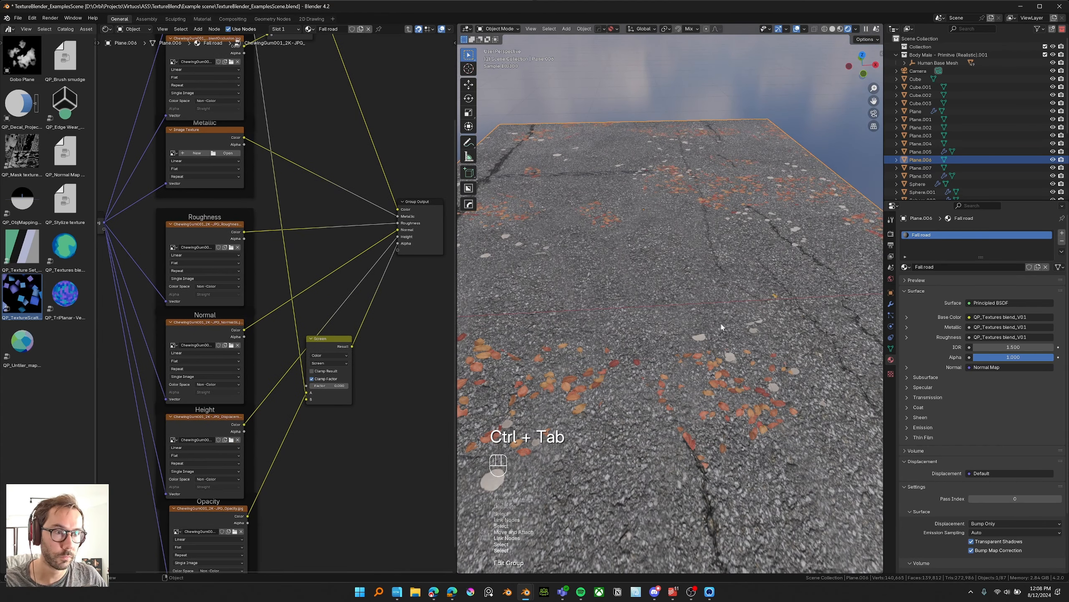
scroll(227, 472, "down", 3)
middle_click_drag(261, 194, 269, 231)
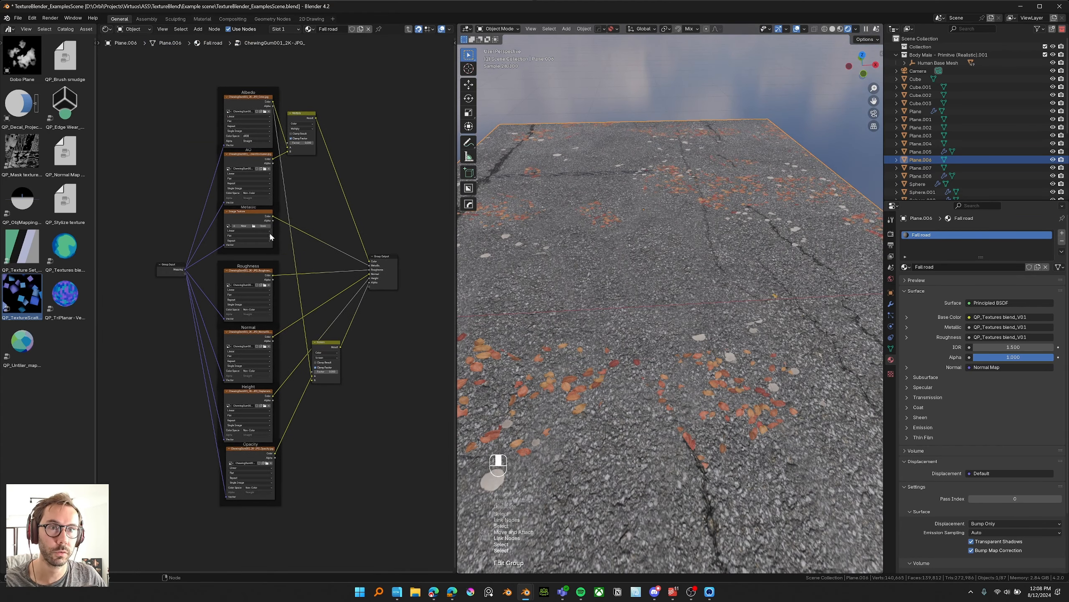
scroll(261, 234, "up", 2)
middle_click_drag(237, 373, 239, 365)
scroll(233, 380, "down", 3)
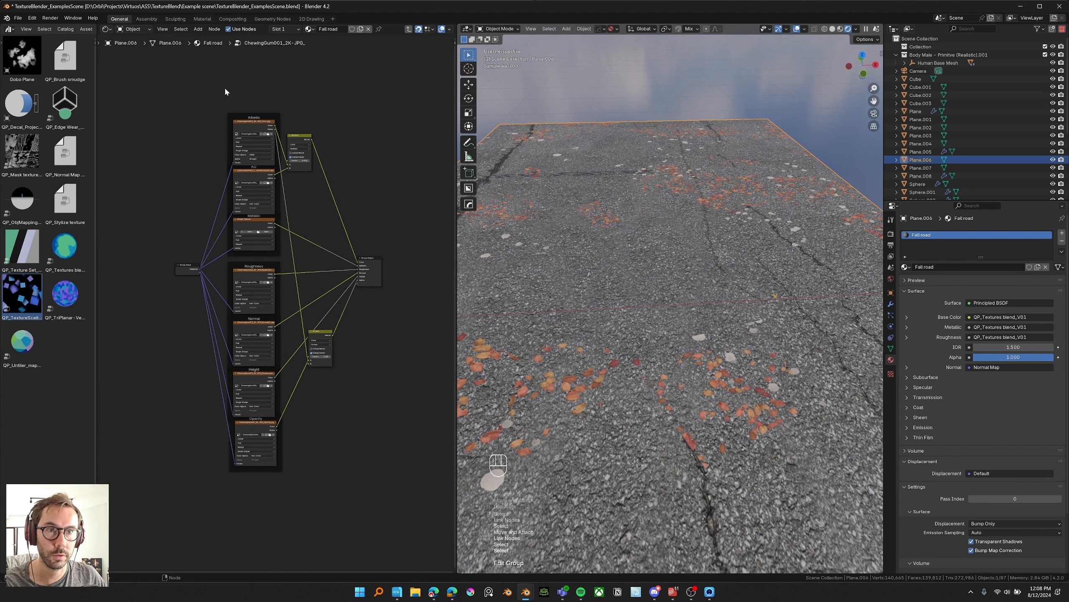
Step: Select all image texture nodes in the ChewingGum001 group, set their extension to Clip and check the road
left_click_drag(226, 89, 279, 501)
scroll(276, 303, "up", 4)
left_click(213, 398)
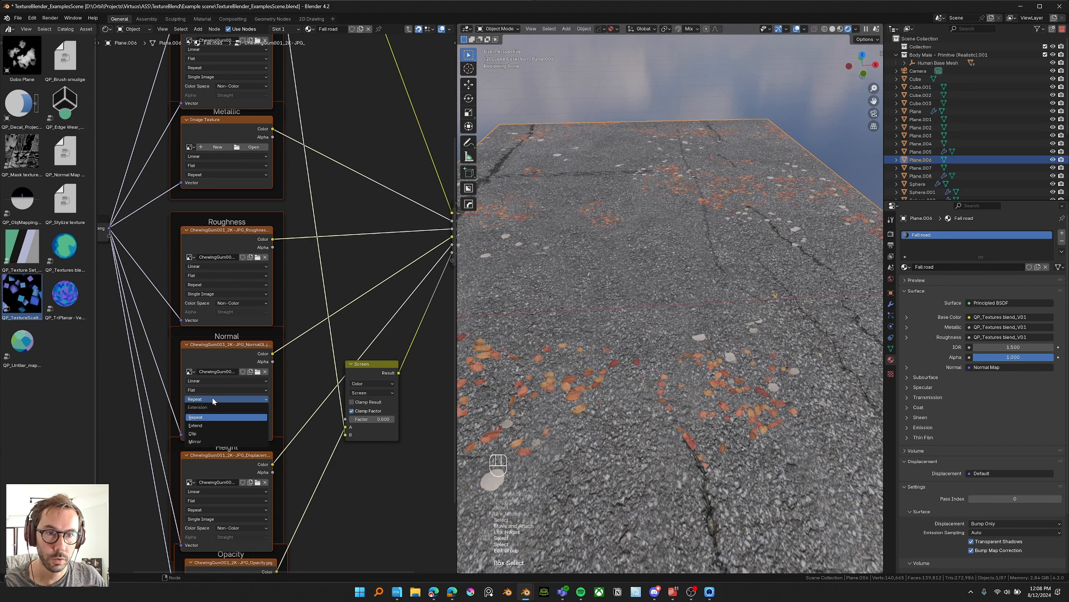
left_click(203, 434, "alt")
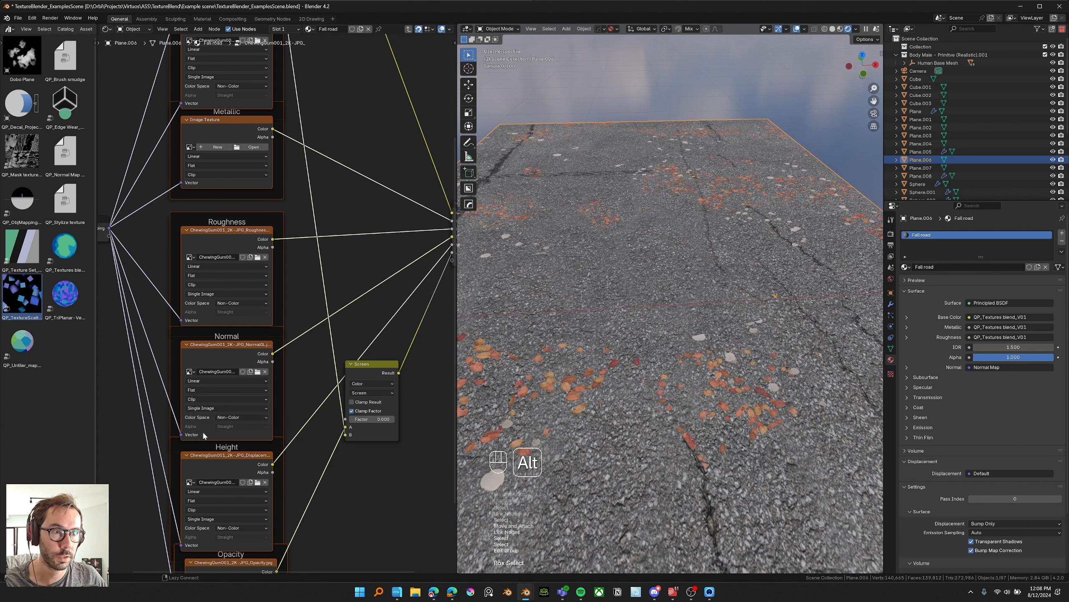
middle_click_drag(696, 327, 706, 340)
middle_click_drag(393, 340, 244, 313)
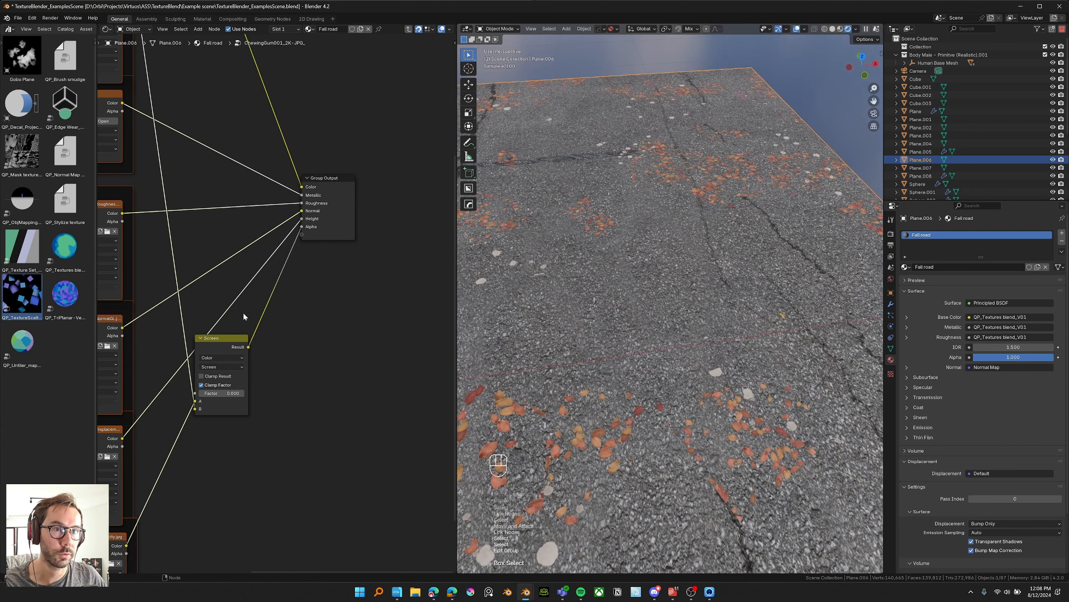
Step: Leave the ChewingGum001 group, set the gum TextureScatter node's Scale to 2.950 and Individual Scale to 0.320, and check the road
left_click(325, 195)
key("ctrl+Tab")
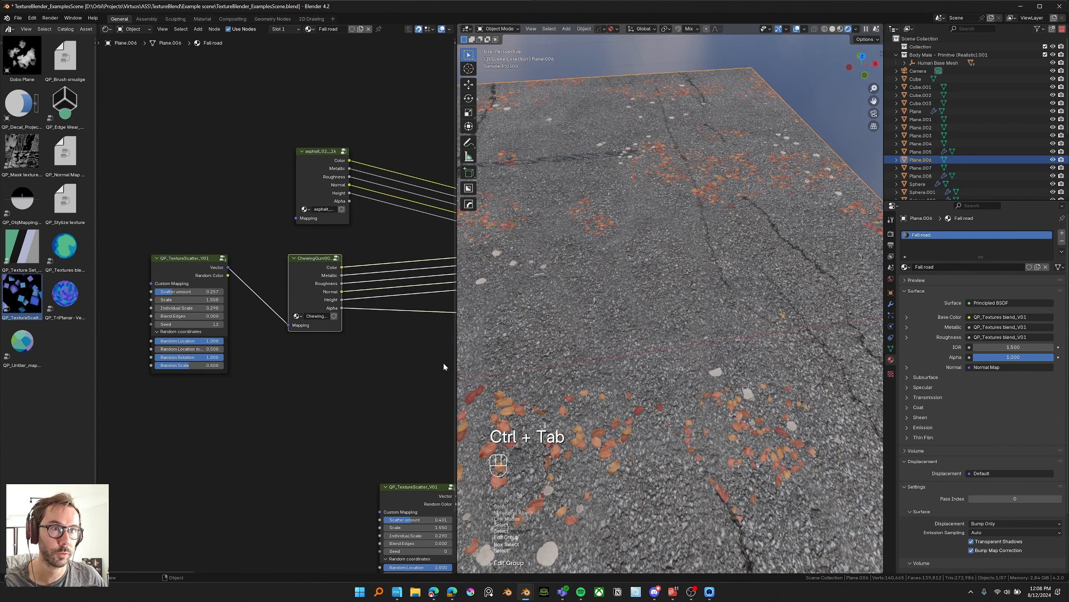
scroll(282, 288, "up", 2)
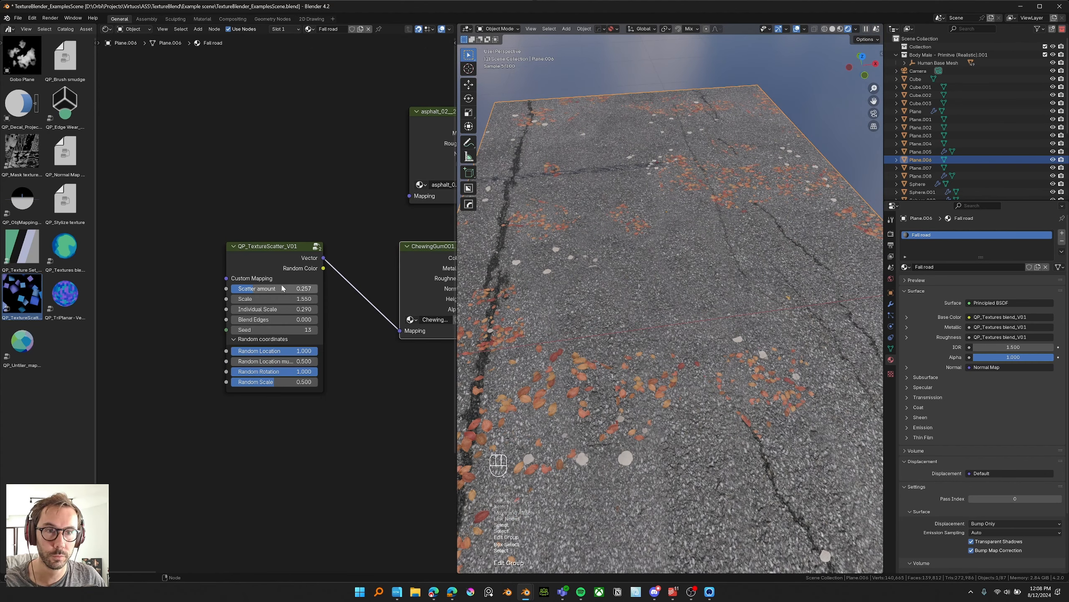
scroll(275, 303, "up", 1)
left_click_drag(273, 298, 303, 298)
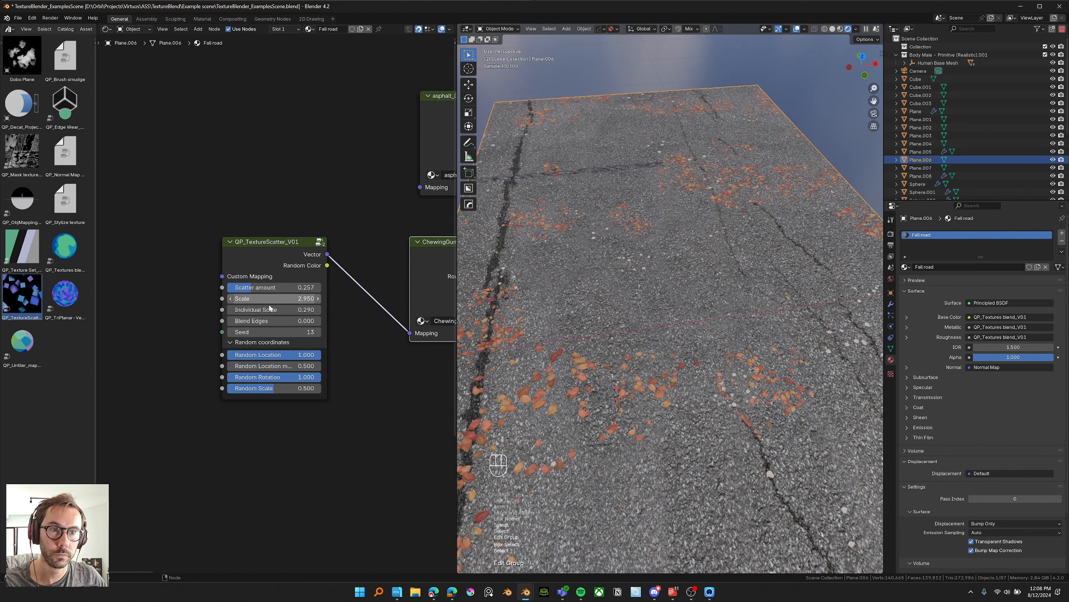
mouse_move(273, 309)
left_mouse_down("shift")
mouse_move(299, 309)
mouse_move(278, 310)
left_mouse_up("shift")
middle_click_drag(365, 406, 253, 414)
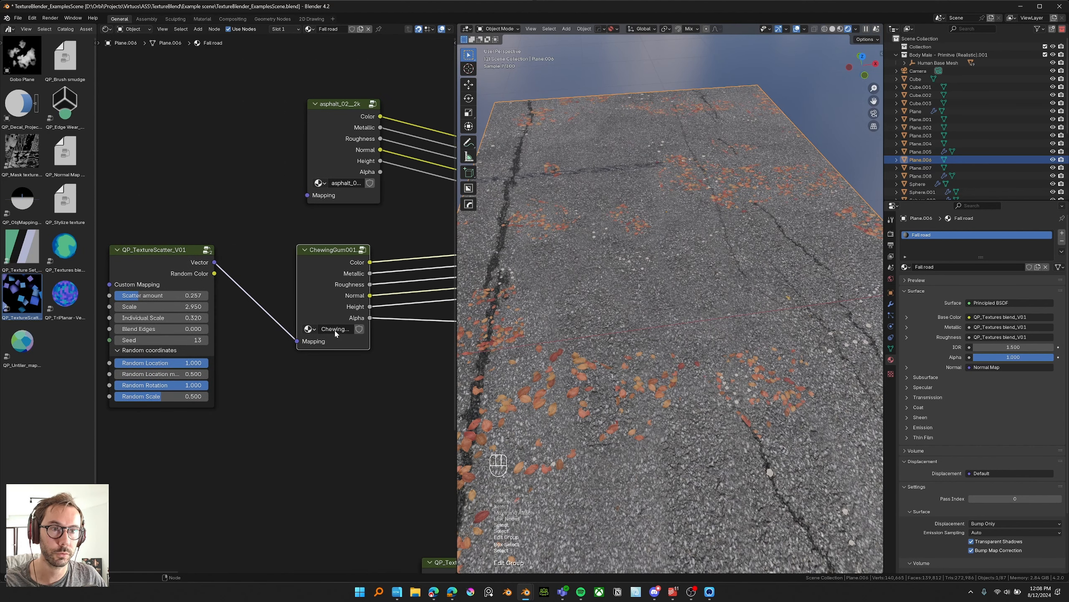
scroll(690, 313, "down", 2)
middle_click_drag(702, 310, 845, 99)
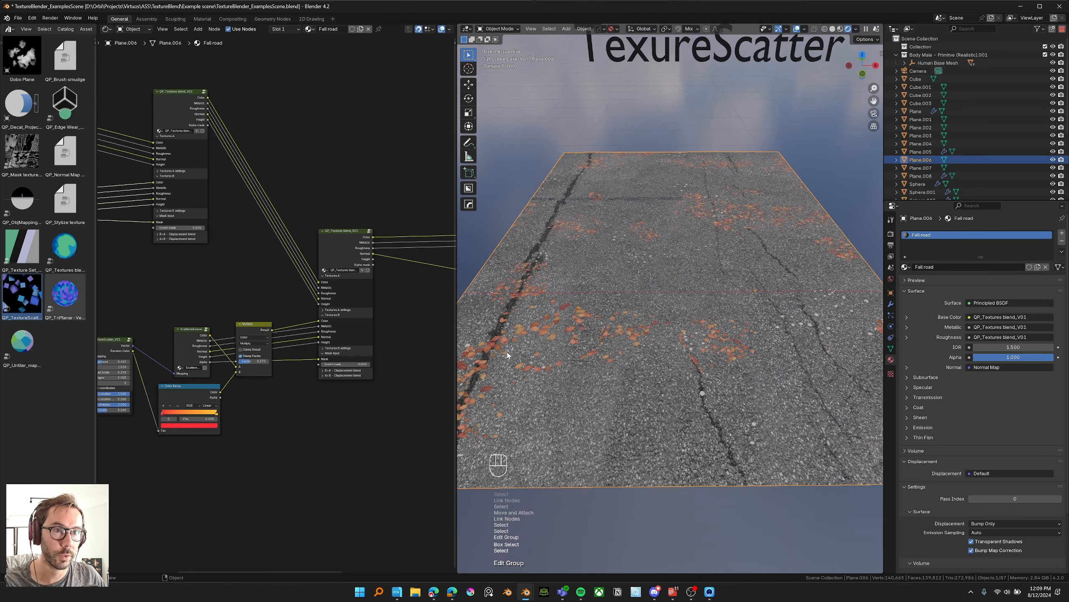
middle_click_drag(593, 336, 657, 295, "shift")
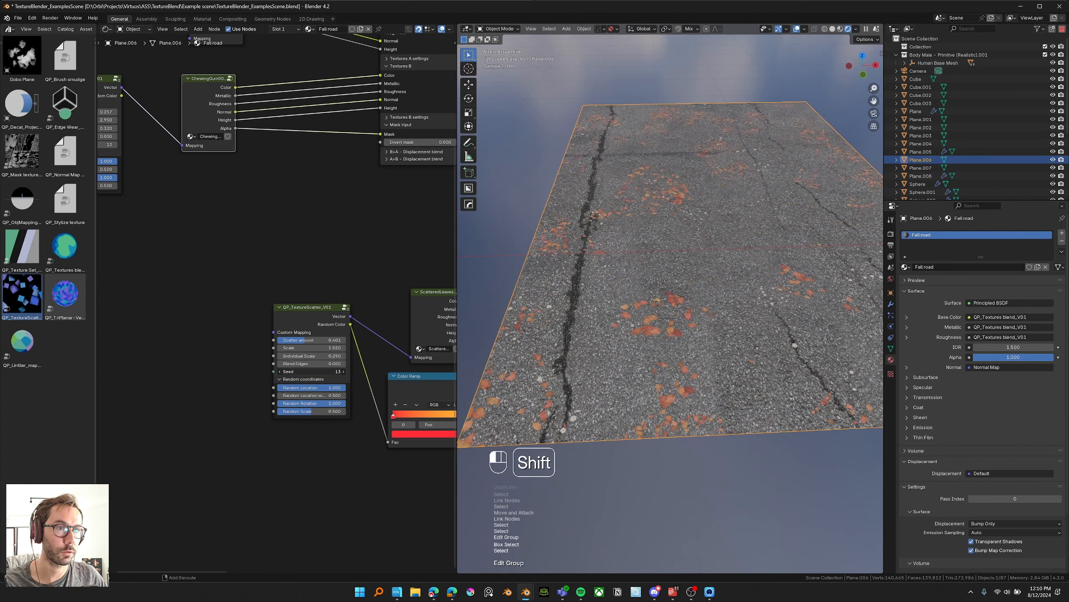
middle_click_drag(737, 295, 496, 259, "shift")
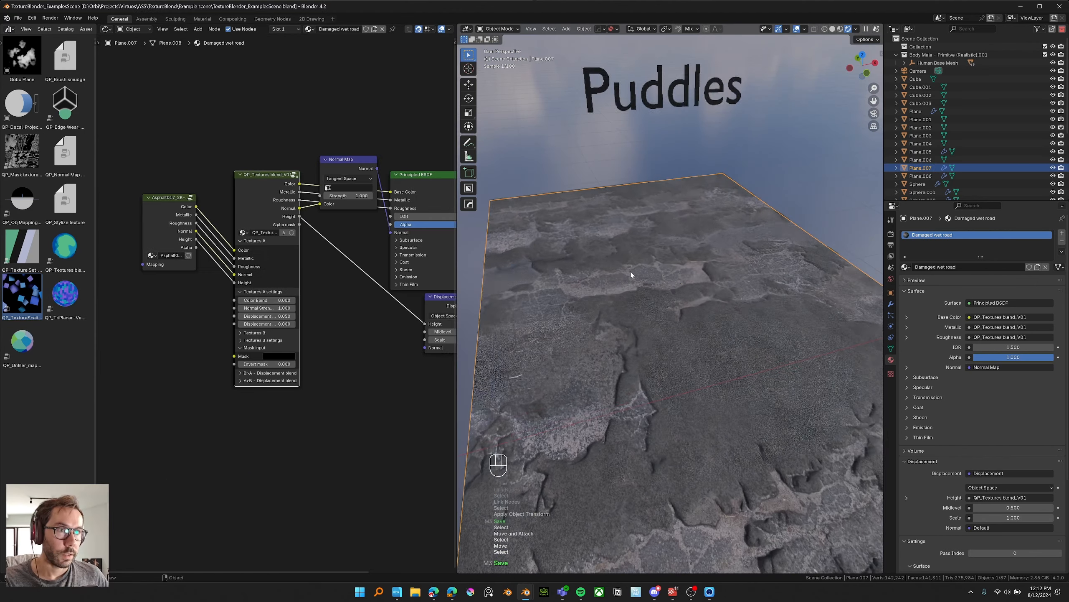
Step: Inspect the Puddles plane and set the Textures blend node's Textures A Displacement strength to 1.000
scroll(627, 273, "down", 3)
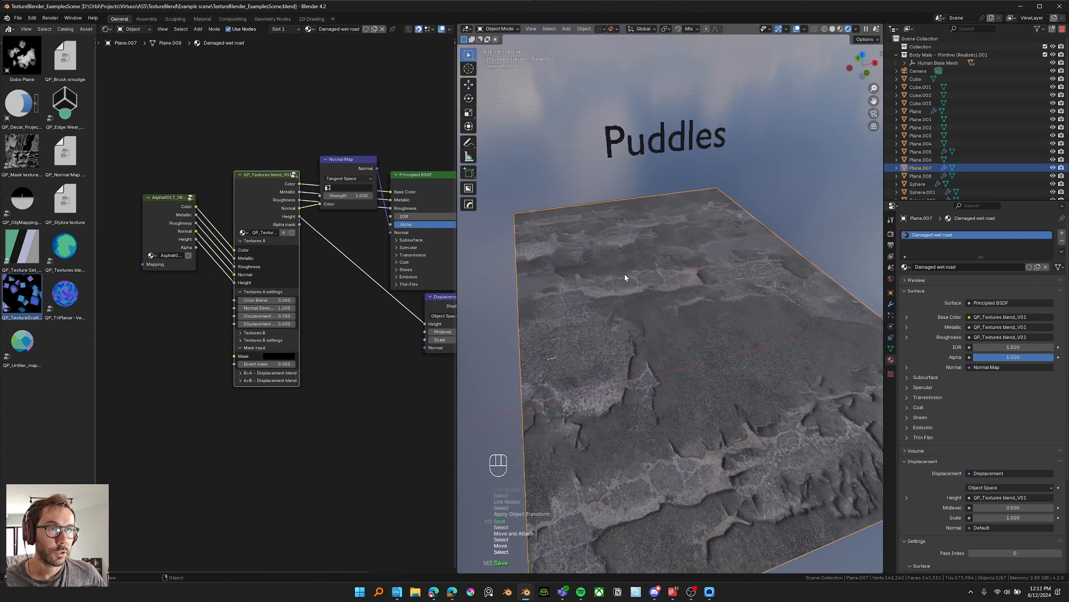
middle_click_drag(676, 317, 649, 303)
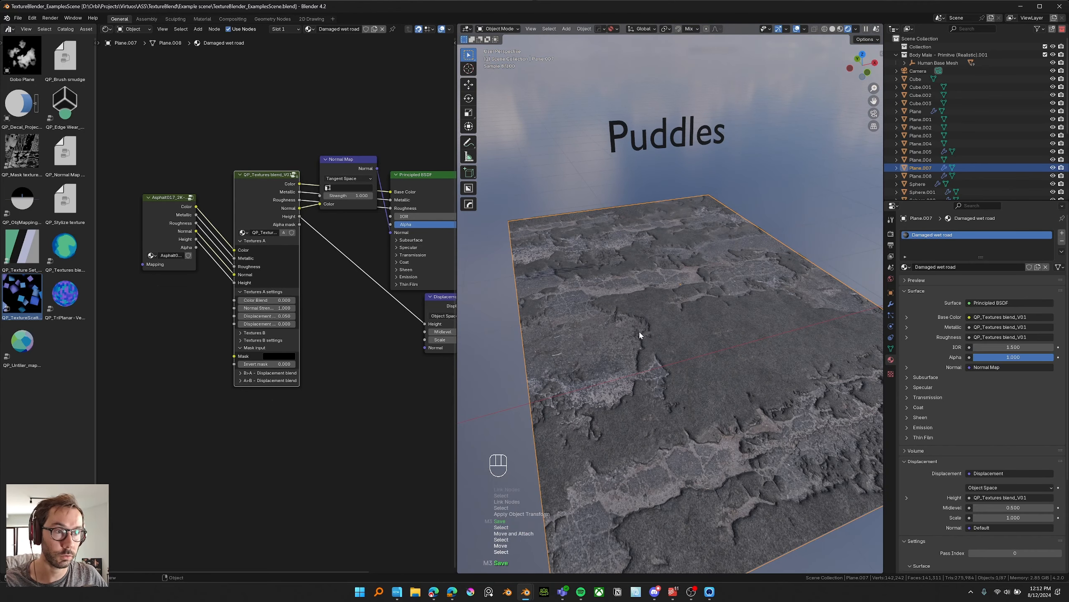
middle_click_drag(677, 336, 644, 312, "shift")
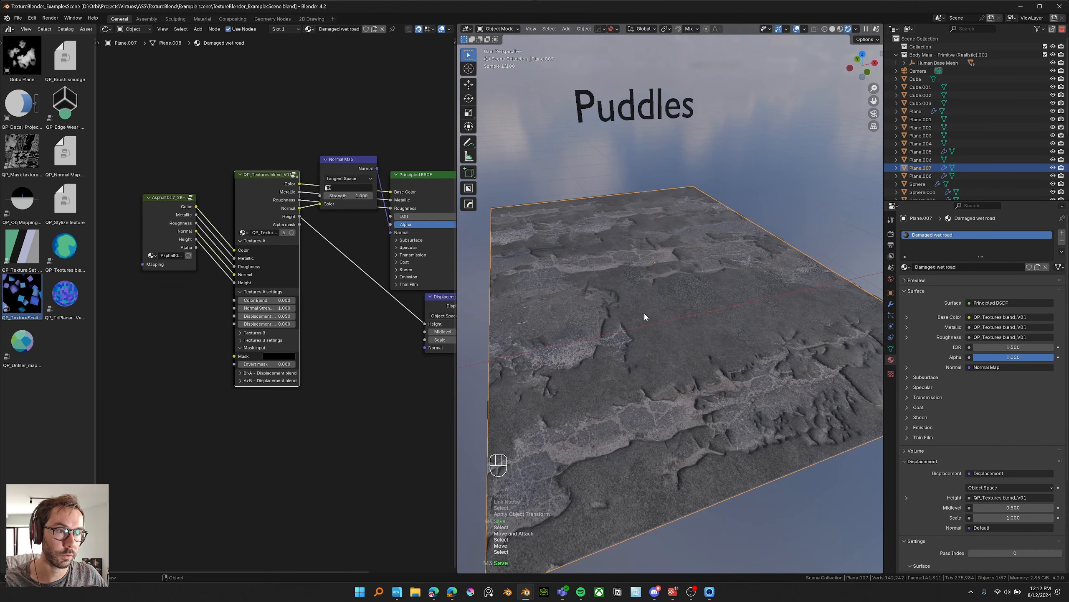
scroll(639, 305, "up", 3)
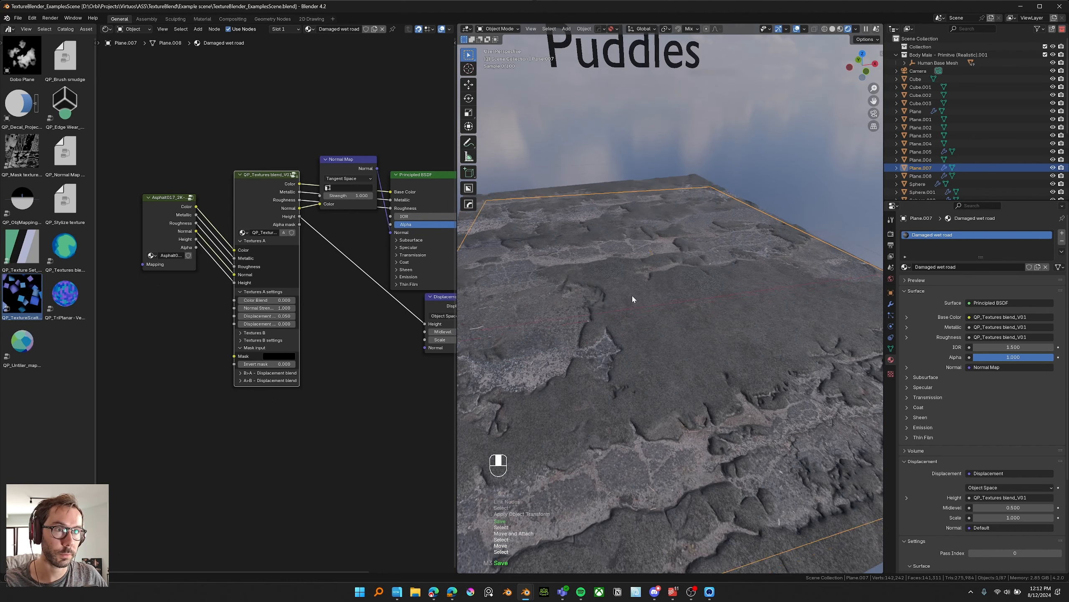
middle_click_drag(629, 301, 640, 331)
scroll(314, 320, "up", 4)
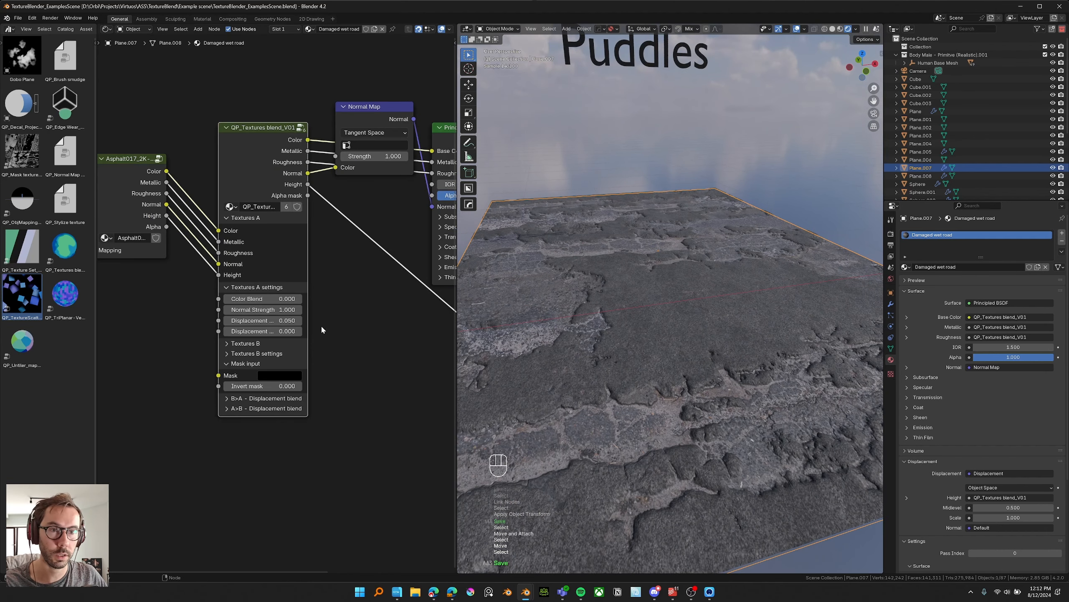
left_click(264, 321)
type("1")
key("Return")
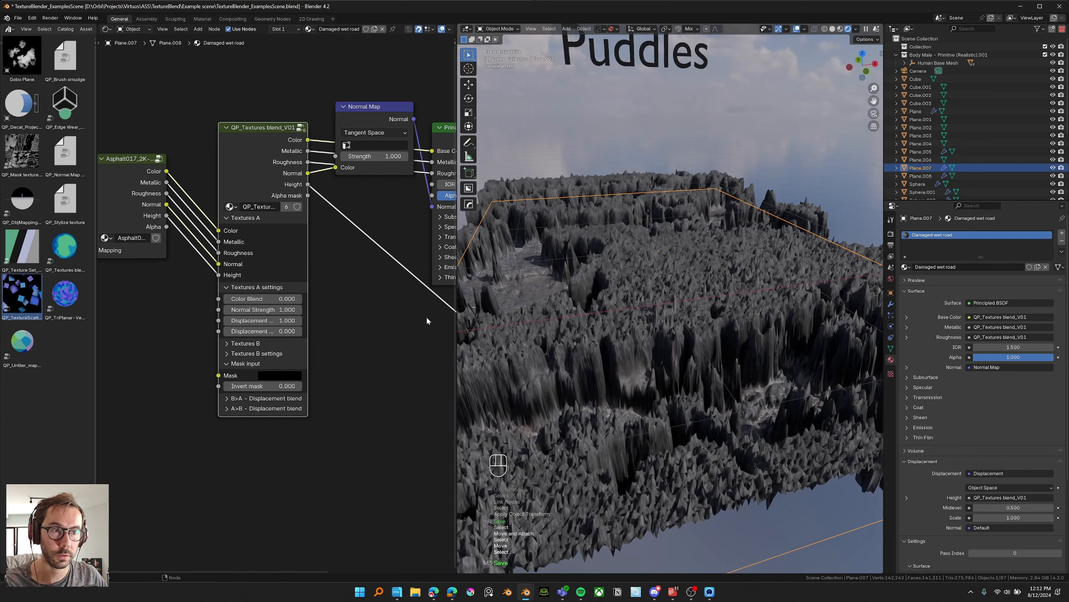
Step: Look through the image textures and outputs inside the Asphalt017 node group, returning to the Damaged wet road material
key("ctrl+Tab")
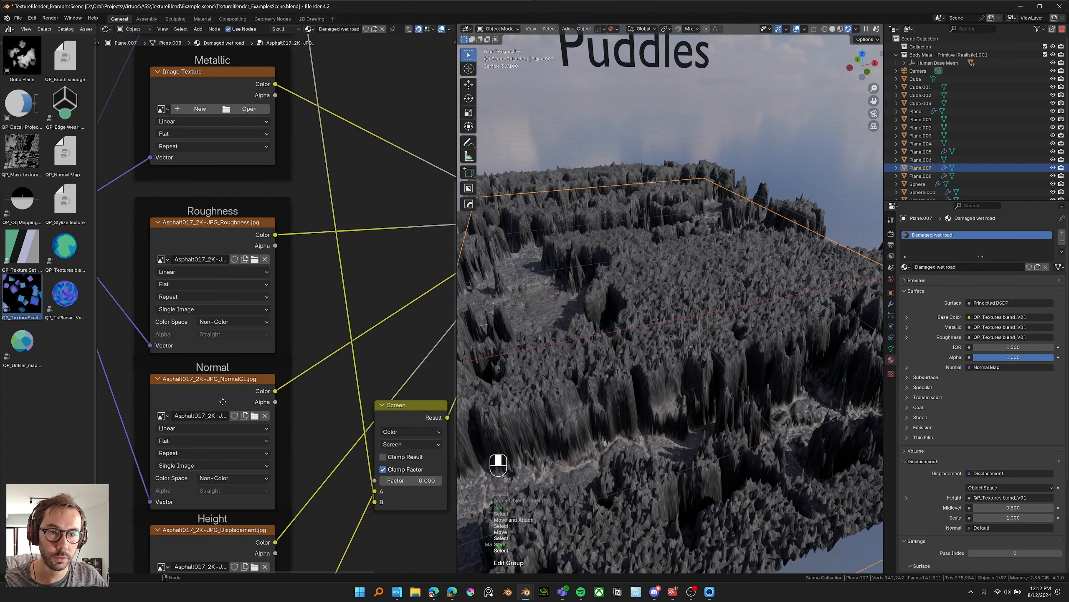
scroll(225, 387, "down", 3, "shift")
middle_click_drag(299, 356, 222, 372)
middle_click_drag(455, 190, 358, 187)
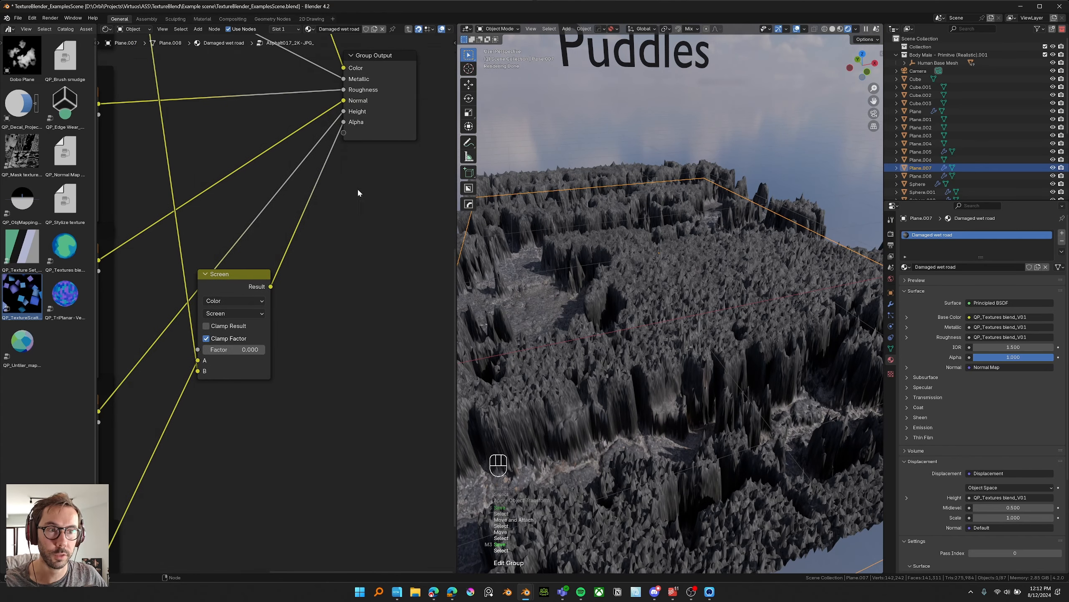
left_click(357, 187)
key("ctrl+Tab")
Step: Widen the Asphalt017 and QP_Textures blend_V01 nodes so their full names and labels can be read
middle_click_drag(215, 239, 258, 241)
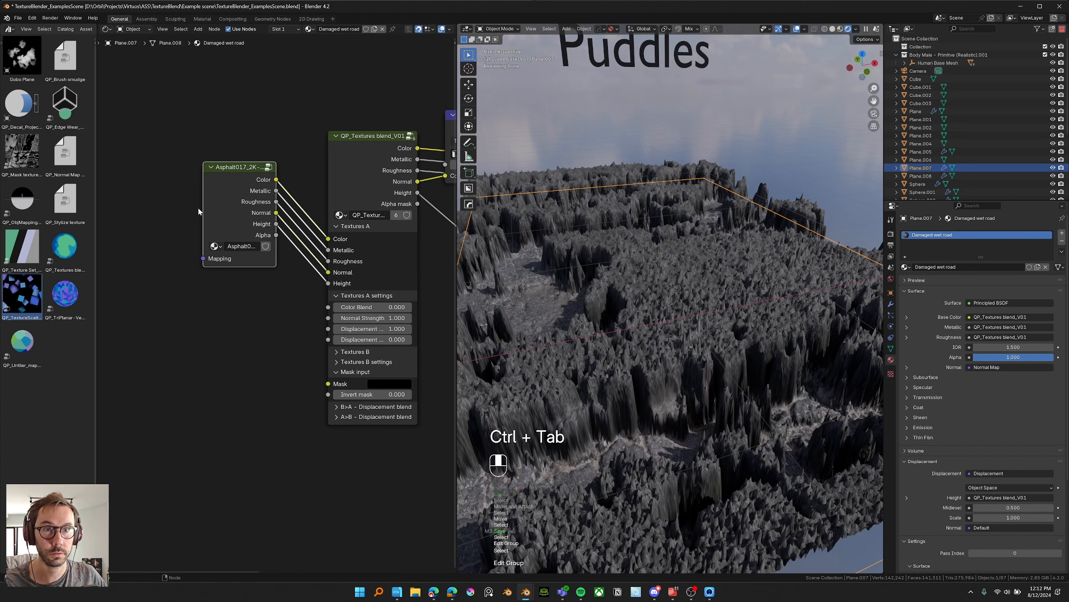
left_click_drag(203, 218, 153, 218)
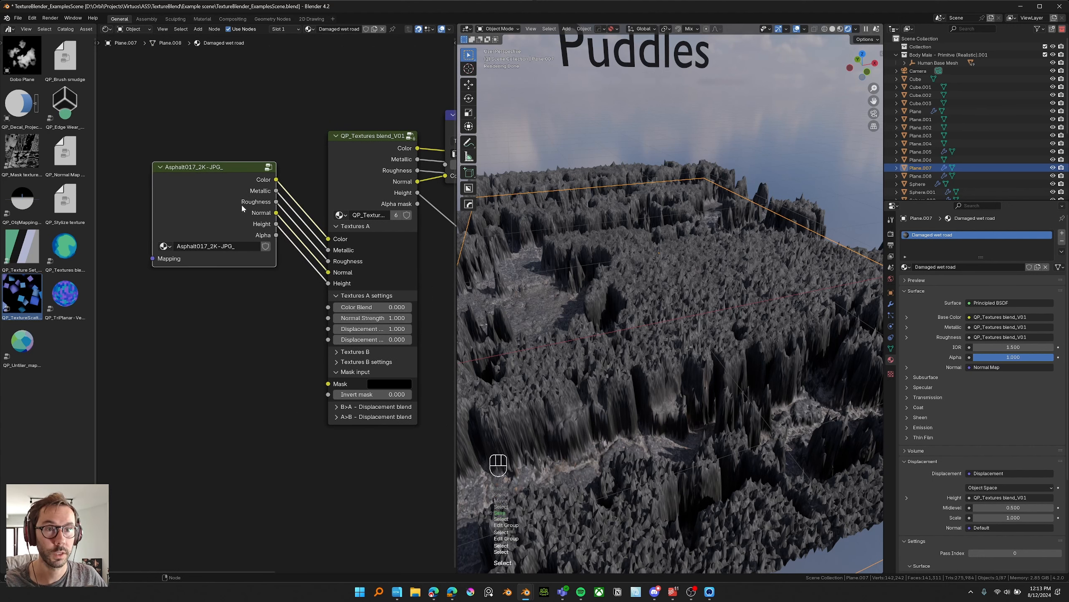
middle_click_drag(280, 328, 172, 331)
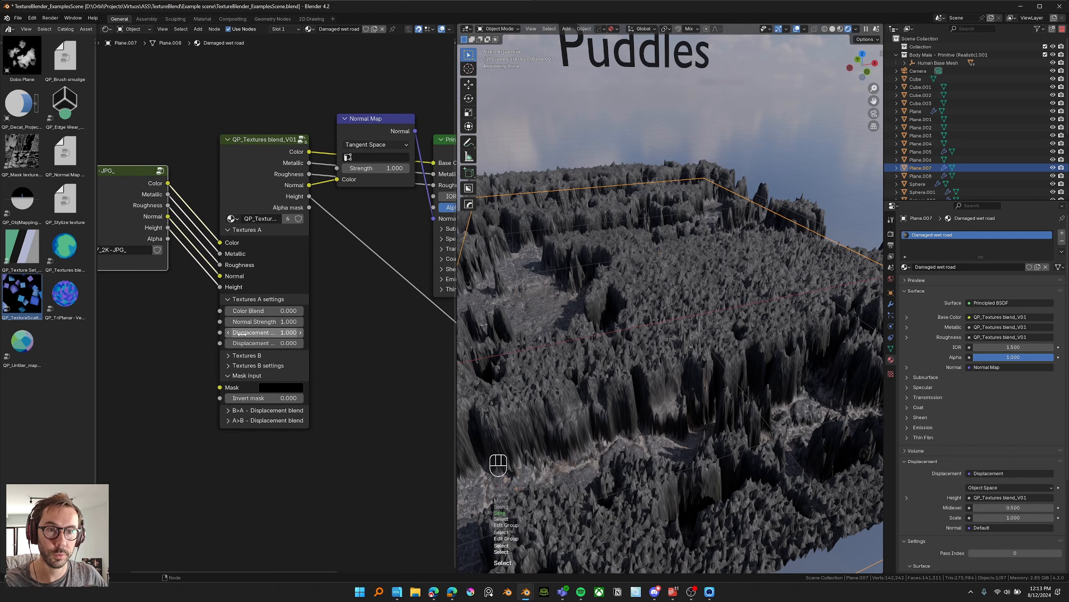
left_click_drag(308, 279, 330, 280)
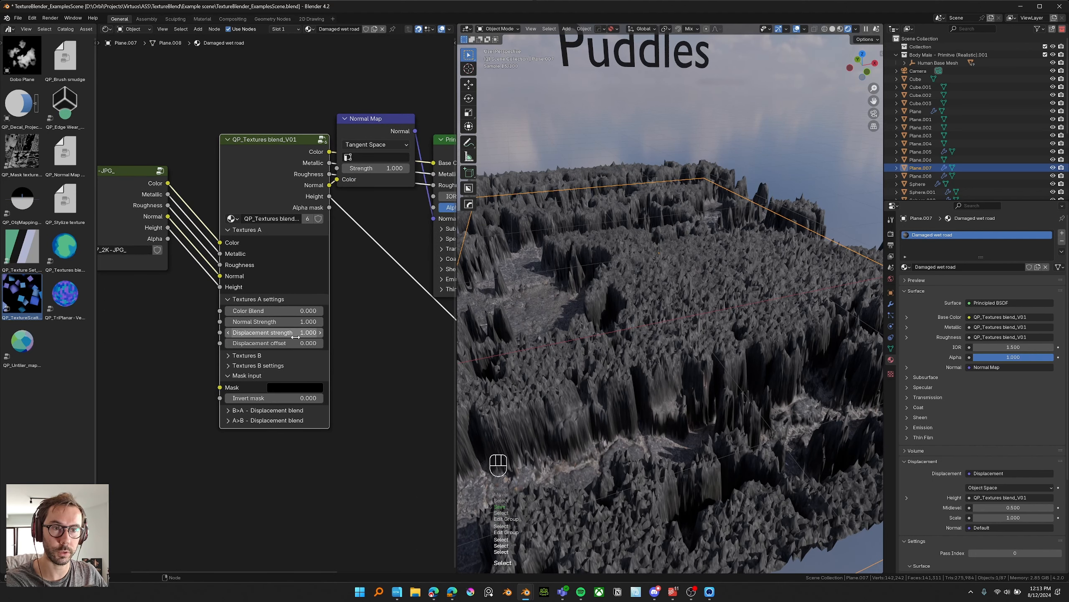
Step: Set the Textures A Displacement strength on the Textures blend node to 0.050
key("KP_Decimal")
left_click(299, 355)
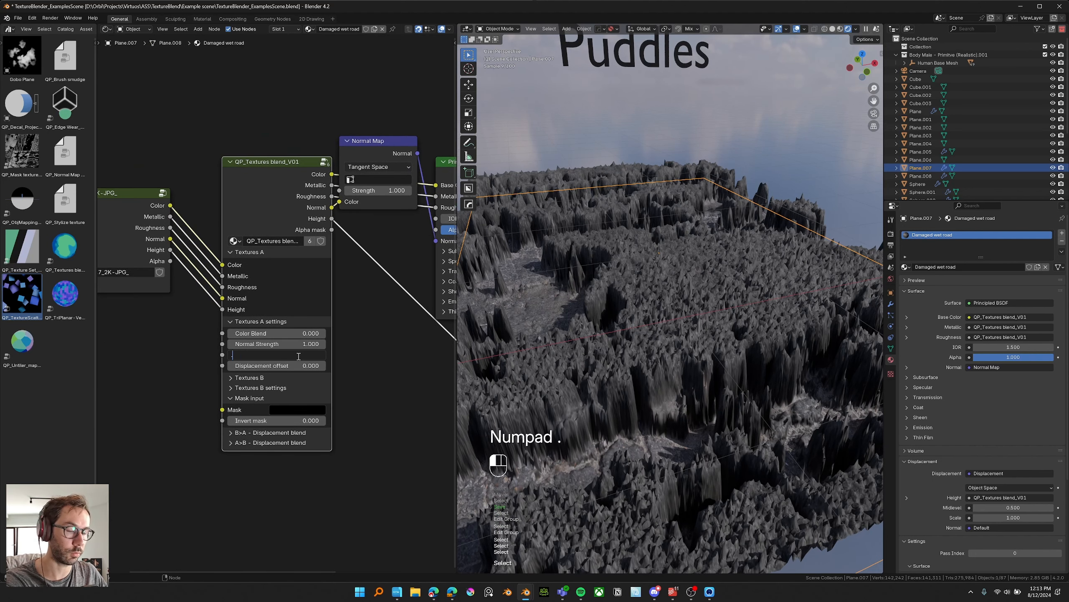
key("Return")
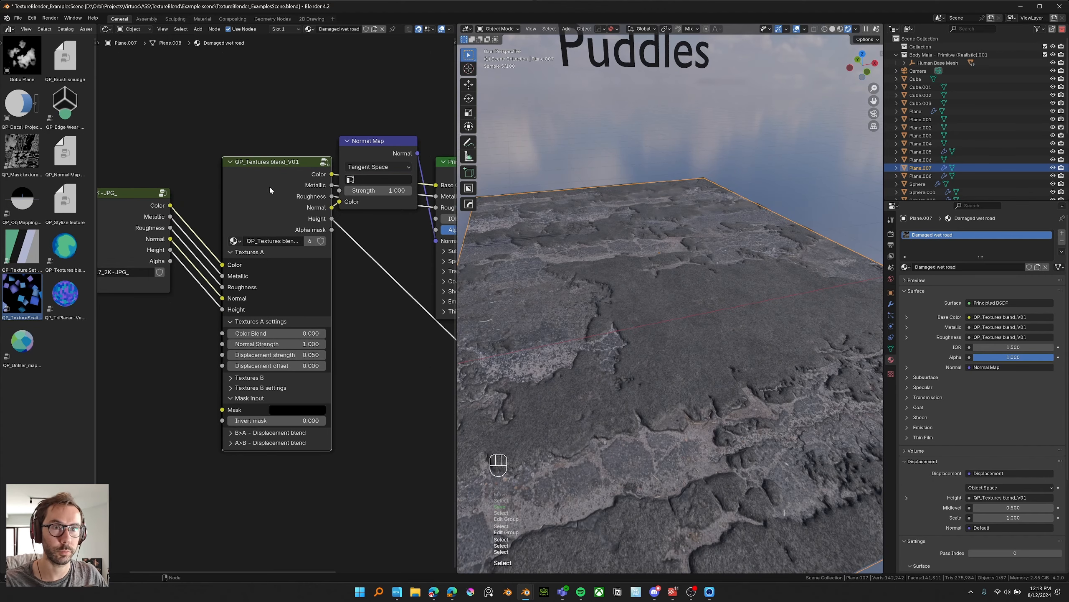
Step: Tidy the node layout by moving the Normal Map node lower, between the Textures blend and Principled BSDF nodes
left_click_drag(269, 187, 257, 175)
middle_click_drag(351, 154, 288, 154)
left_click_drag(288, 154, 295, 238)
scroll(295, 238, "down", 1)
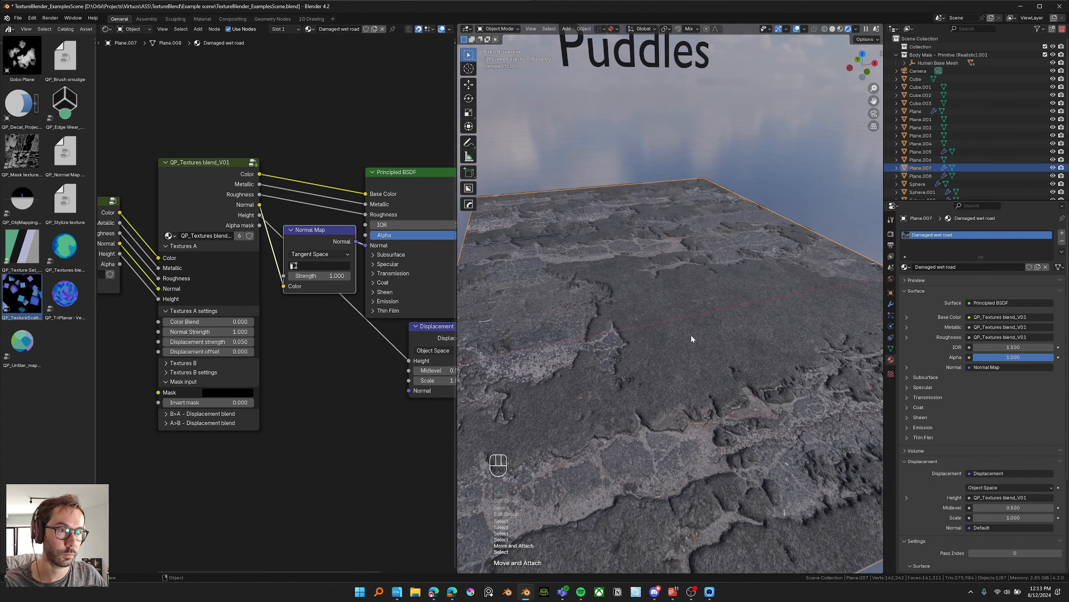
Step: Check the displaced asphalt plane, and change the Textures blend node's Mask color to white
scroll(691, 329, "down", 1)
middle_click_drag(665, 372, 660, 370)
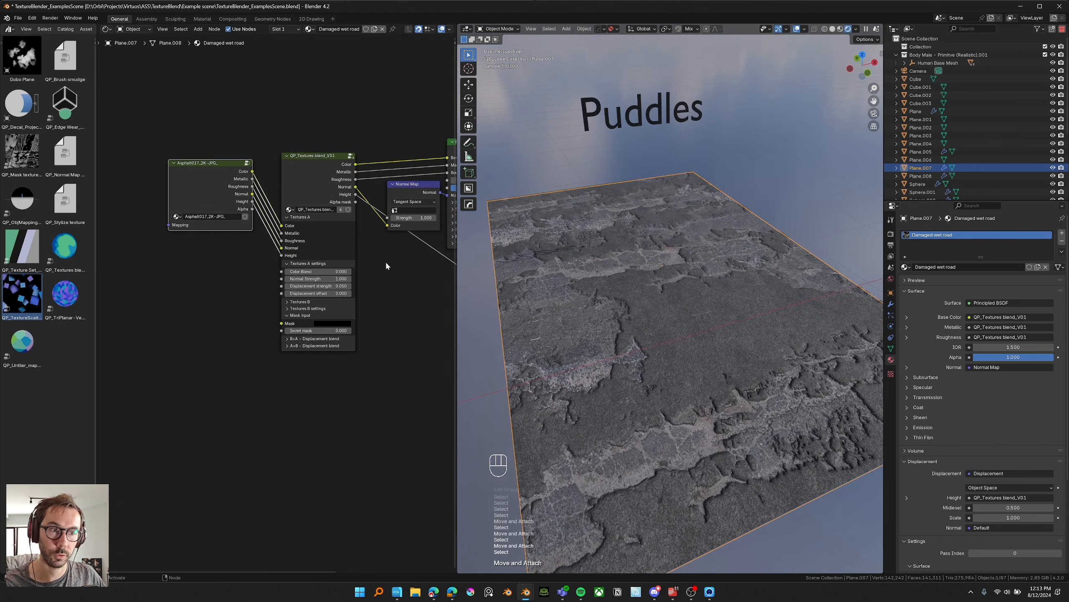
middle_click_drag(644, 257, 659, 349, "shift")
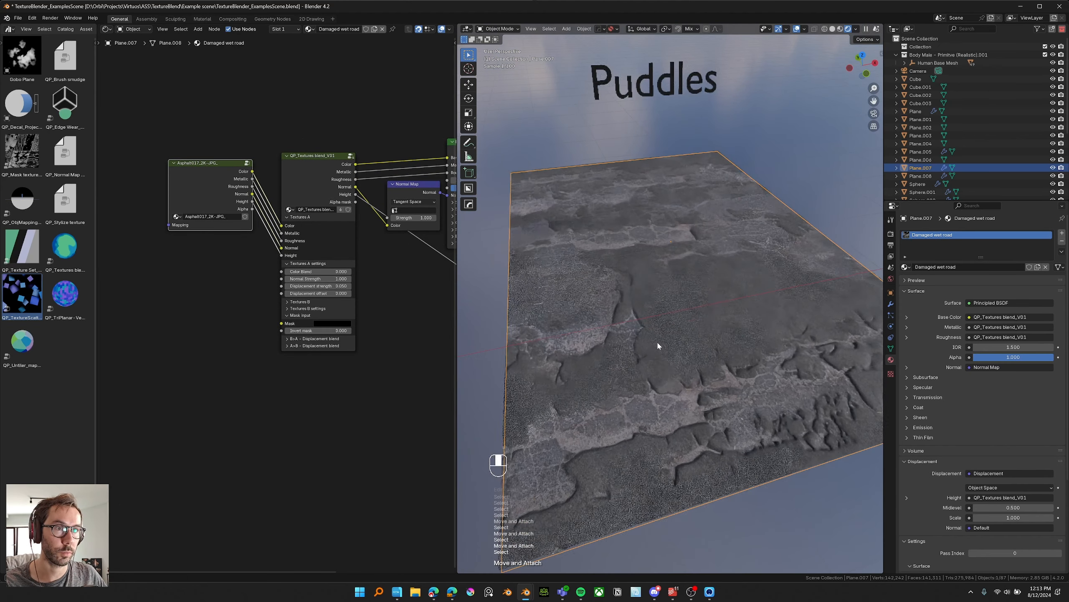
scroll(295, 354, "up", 1)
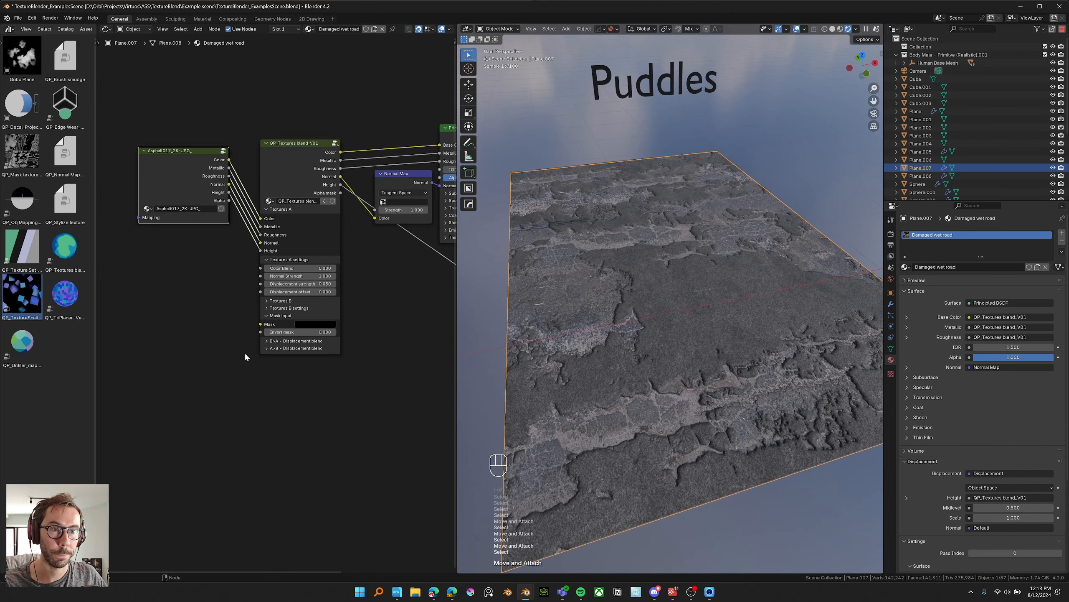
left_click(304, 321)
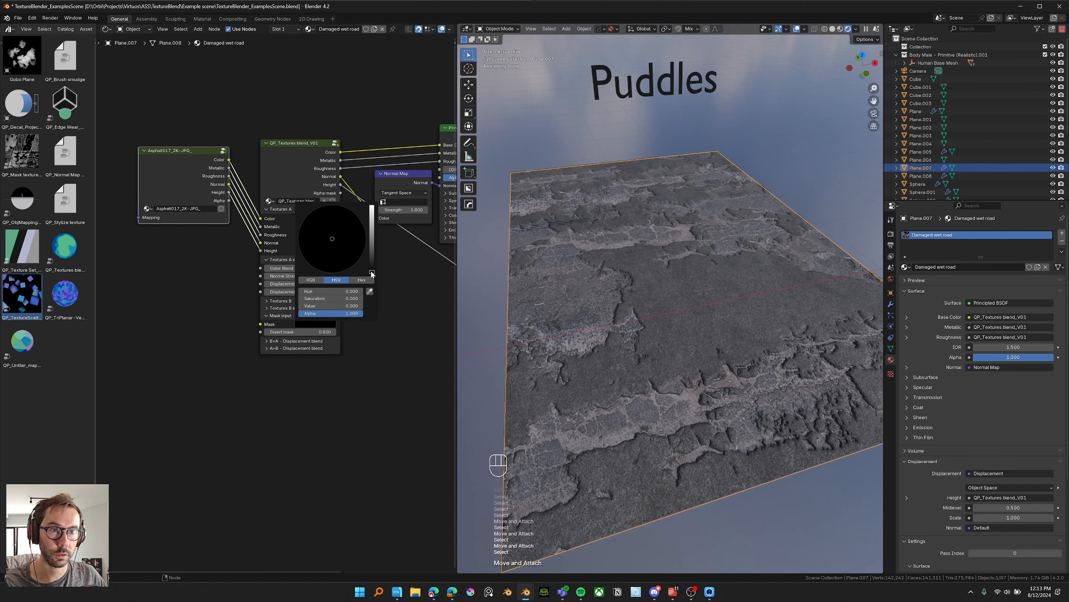
left_click_drag(372, 271, 372, 206)
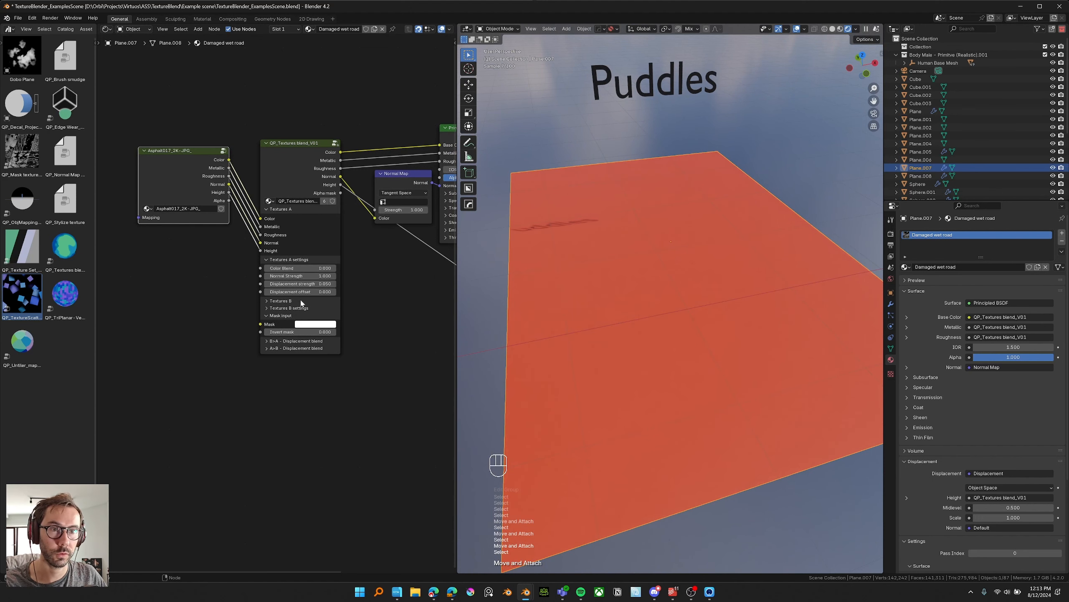
Step: Expand the Textures B inputs and make their Color a light grey with Saturation 0.000 and Value 0.763
scroll(286, 303, "up", 2)
left_click(262, 300)
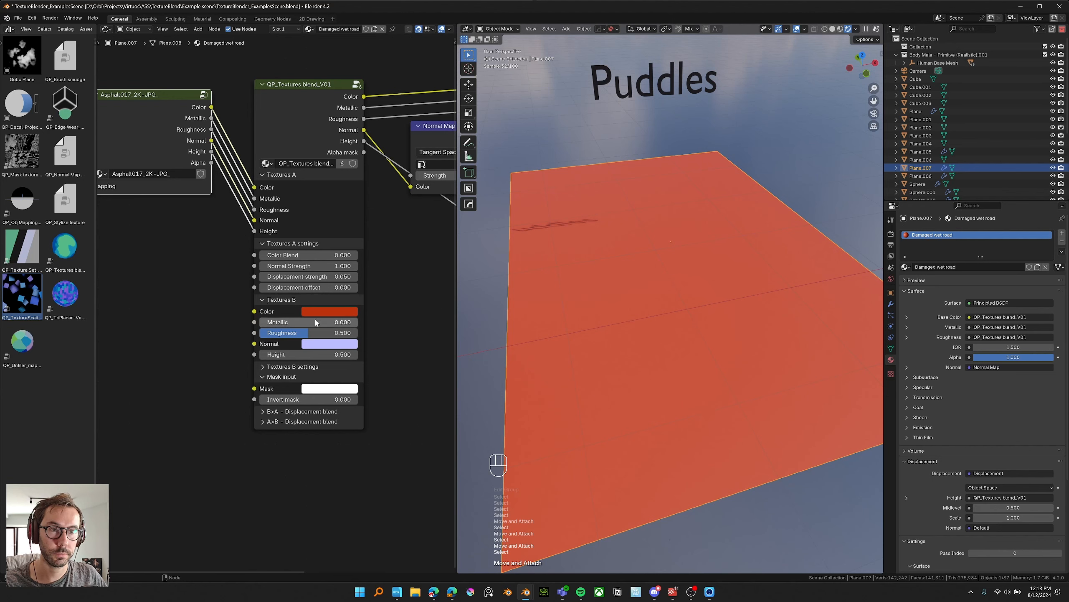
middle_click_drag(316, 322, 324, 305)
left_click(343, 297)
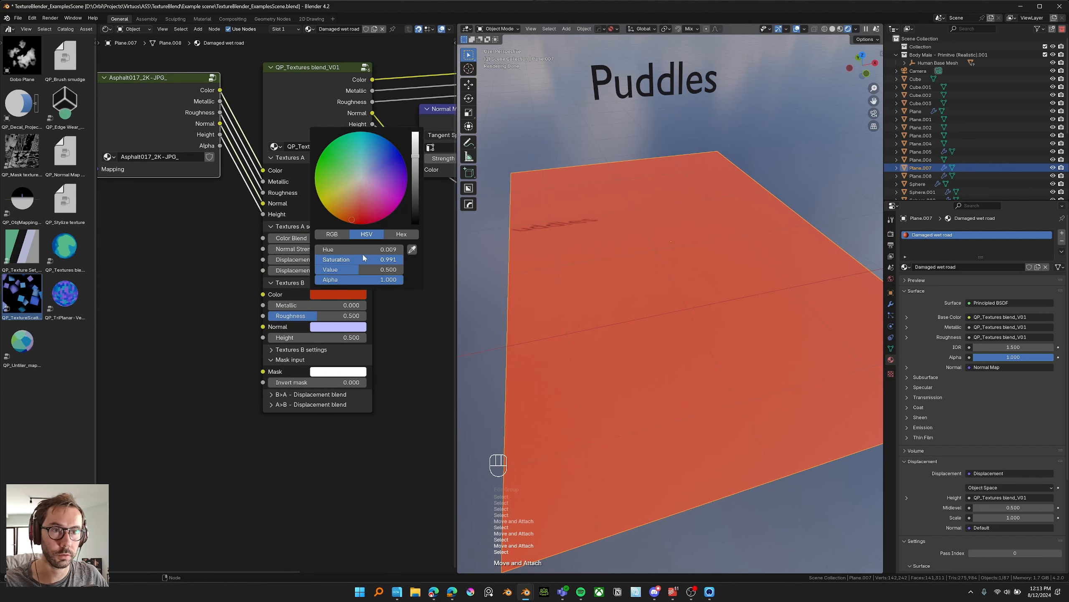
left_click_drag(415, 157, 416, 142)
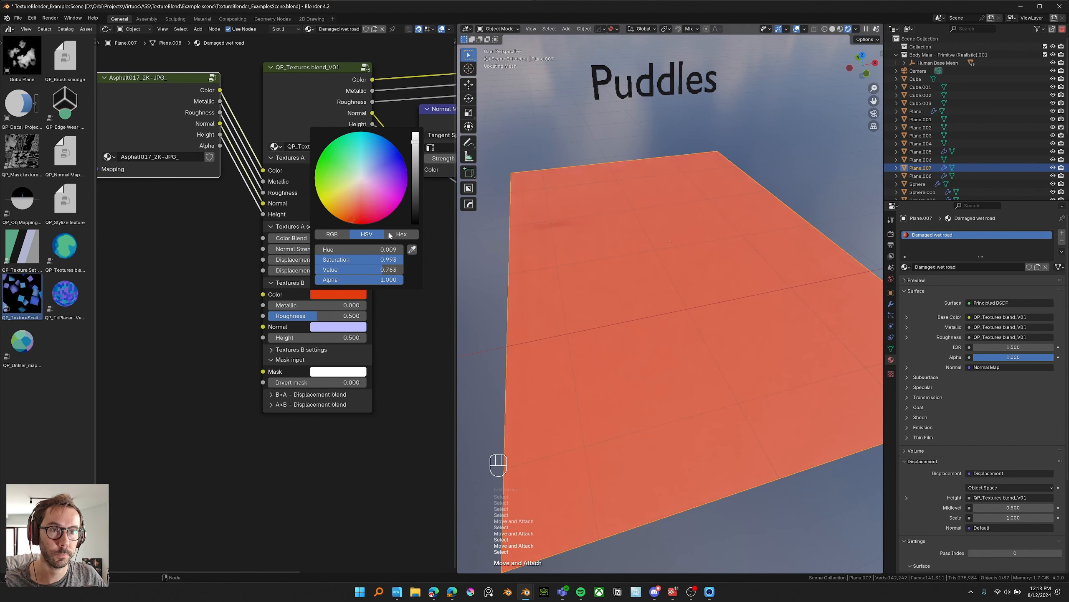
left_click_drag(396, 260, 312, 260)
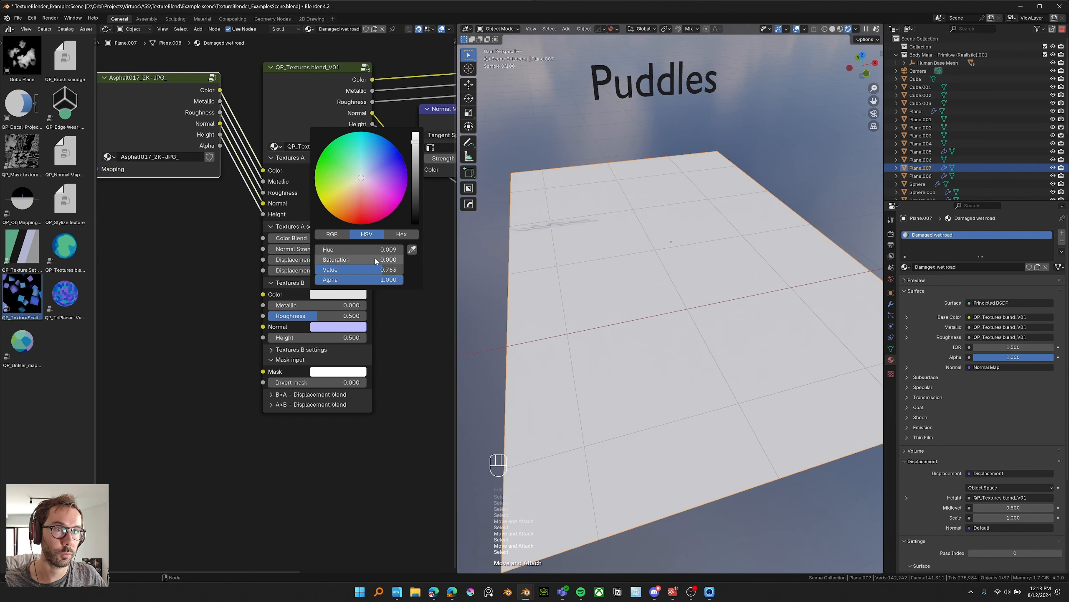
Step: Lower the Textures B Roughness to 0.054 for a glossy water surface
middle_click_drag(198, 386, 201, 381)
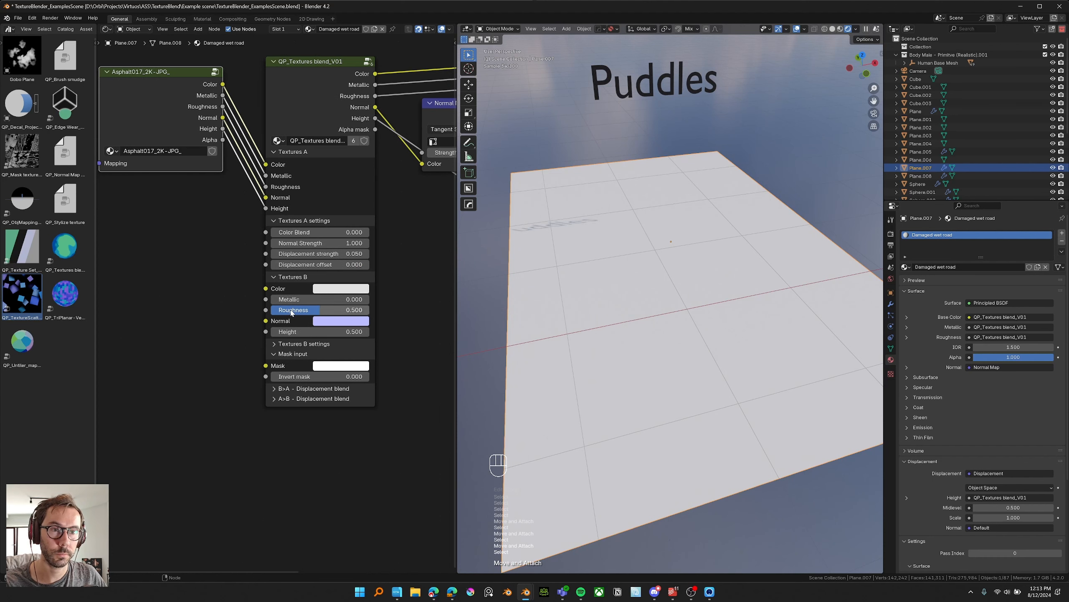
left_click_drag(291, 312, 248, 312)
middle_click_drag(632, 320, 631, 314)
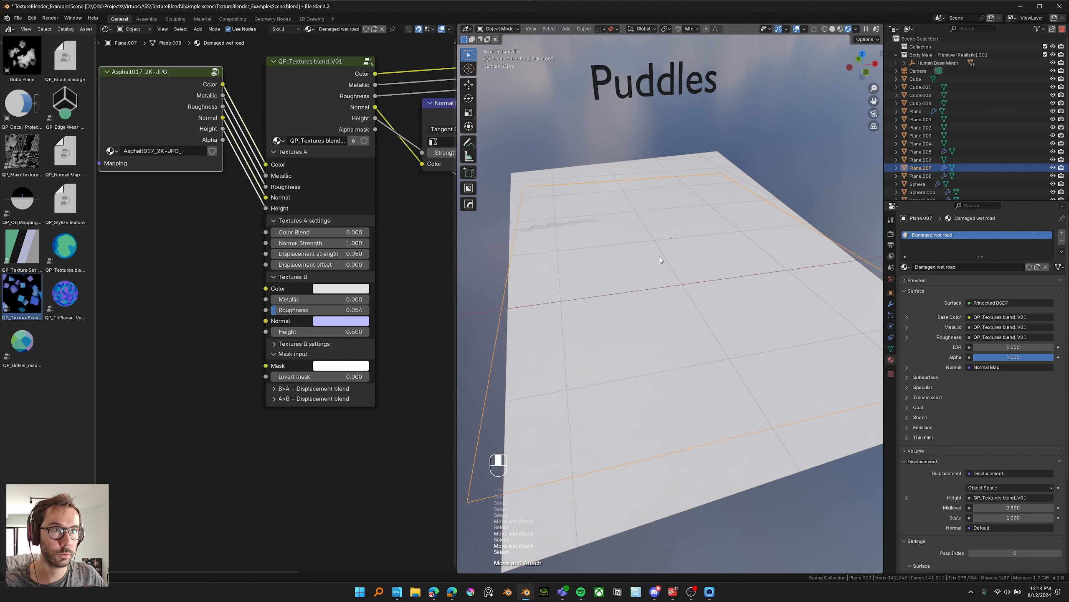
Step: Darken the Textures B Color to a medium grey and inspect the sky reflections on the plane
middle_click_drag(632, 314, 632, 300)
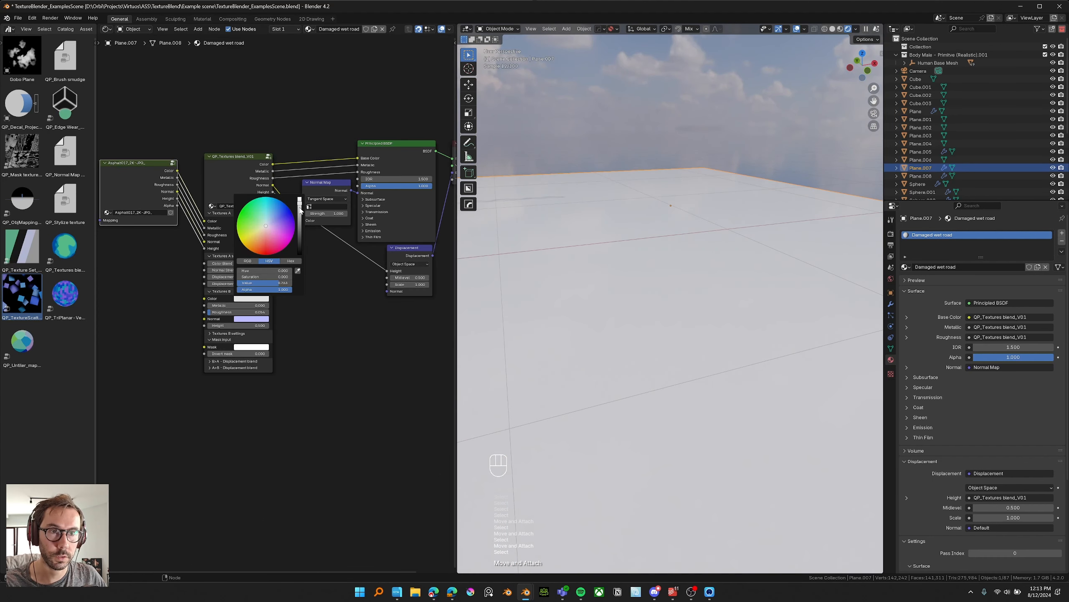
left_click_drag(299, 208, 299, 231)
middle_click_drag(729, 214, 701, 161)
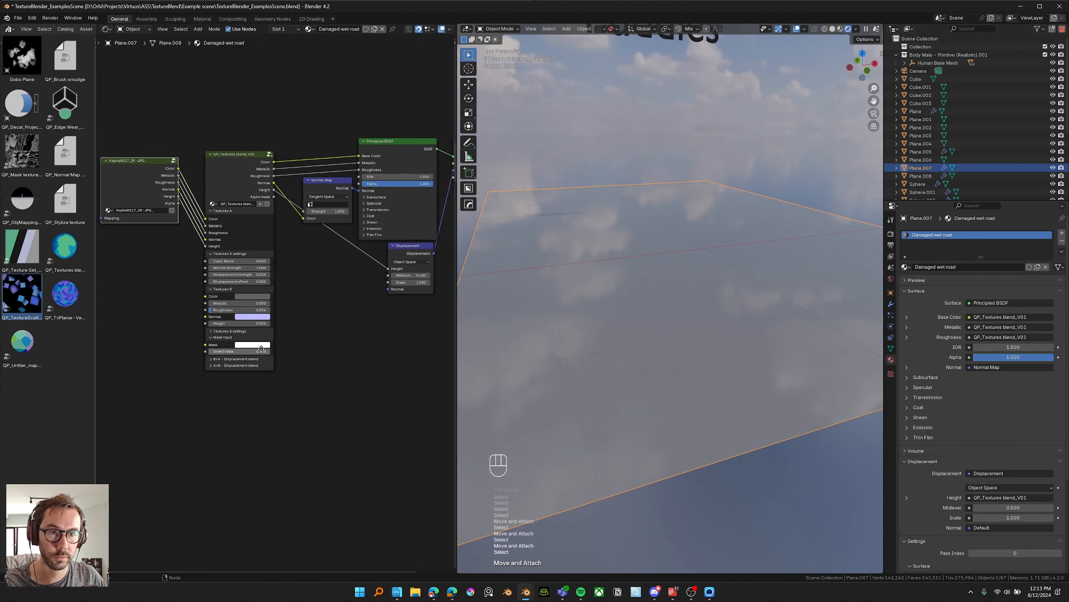
Step: Expand the A>B displacement blend, set Layer A over B factor to 1.000 and Threshold to 0.500, and enable Invert
scroll(450, 252, "up", 3)
scroll(308, 298, "up", 2)
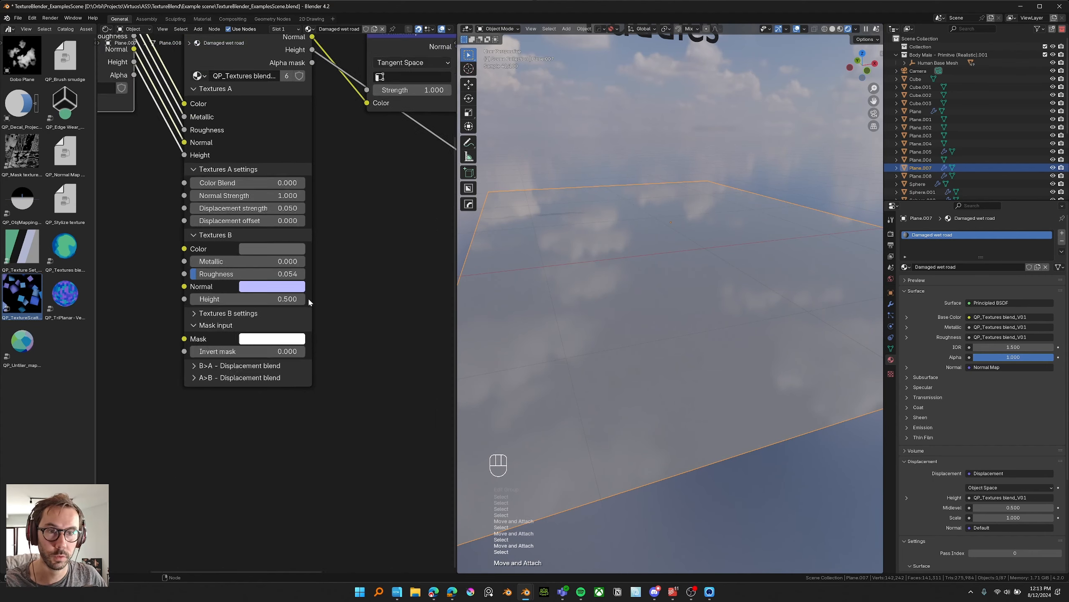
left_click(194, 381)
left_click(192, 385)
left_click(188, 397)
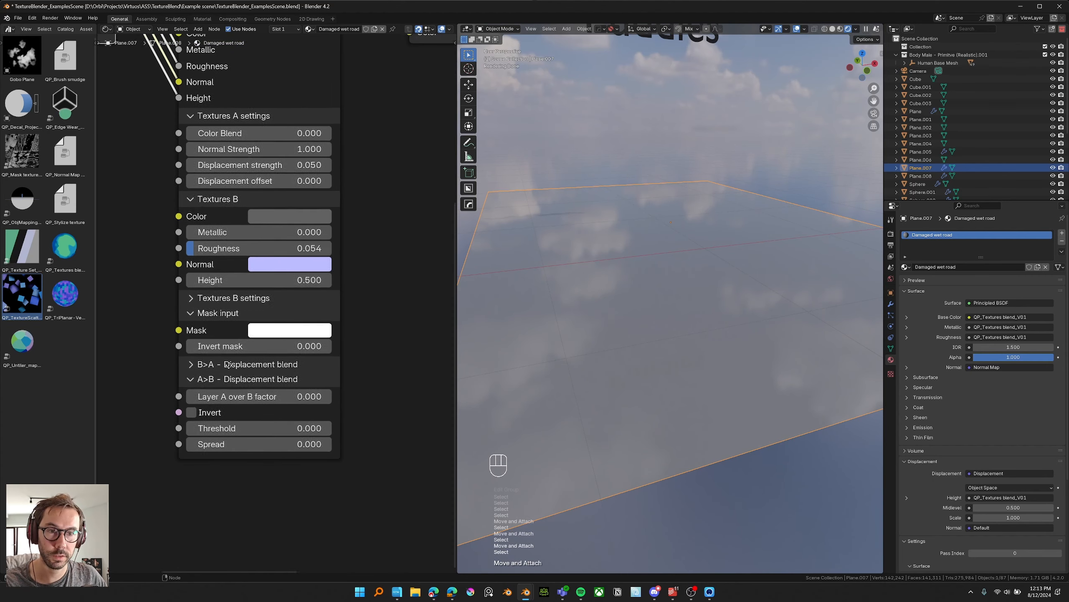
left_click(247, 427)
type("0.5")
key("Return")
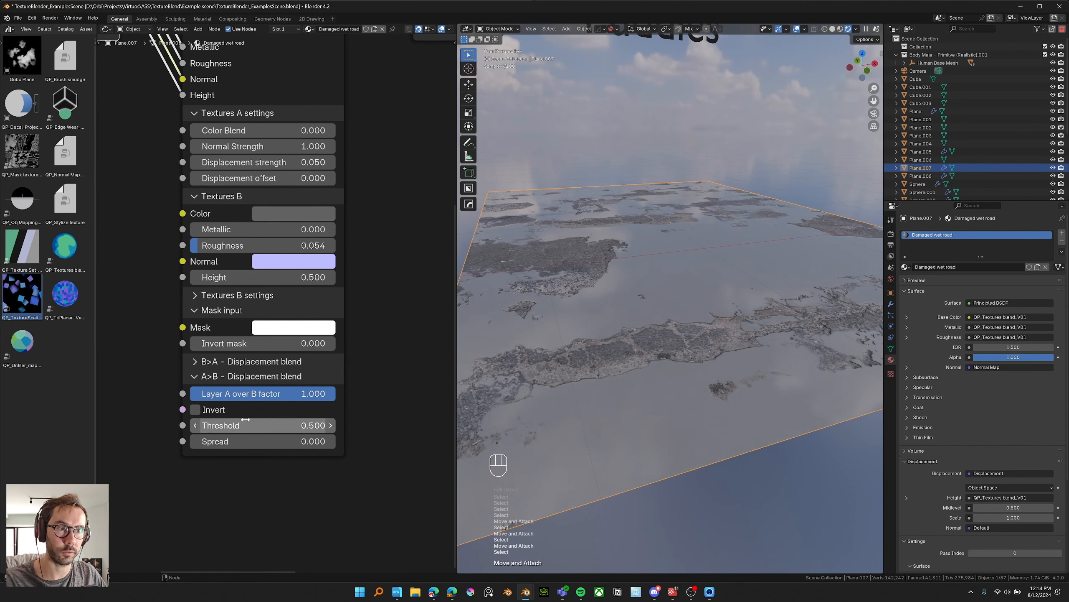
left_click_drag(283, 424, 271, 425, "shift")
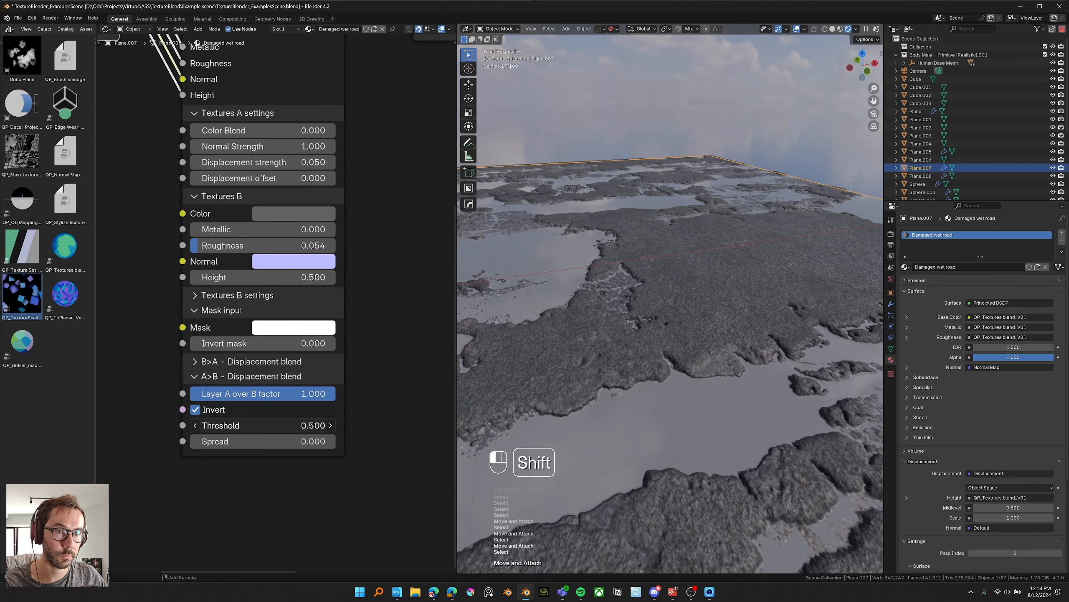
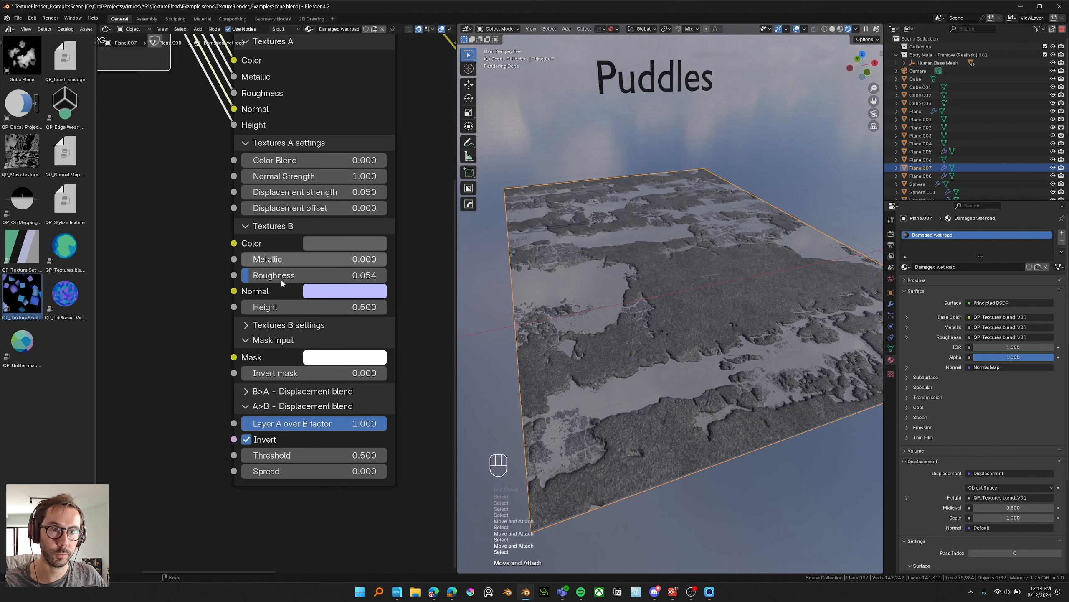
Step: Check the Textures B settings, and lower the Textures B Height to 0.300
left_click(291, 324)
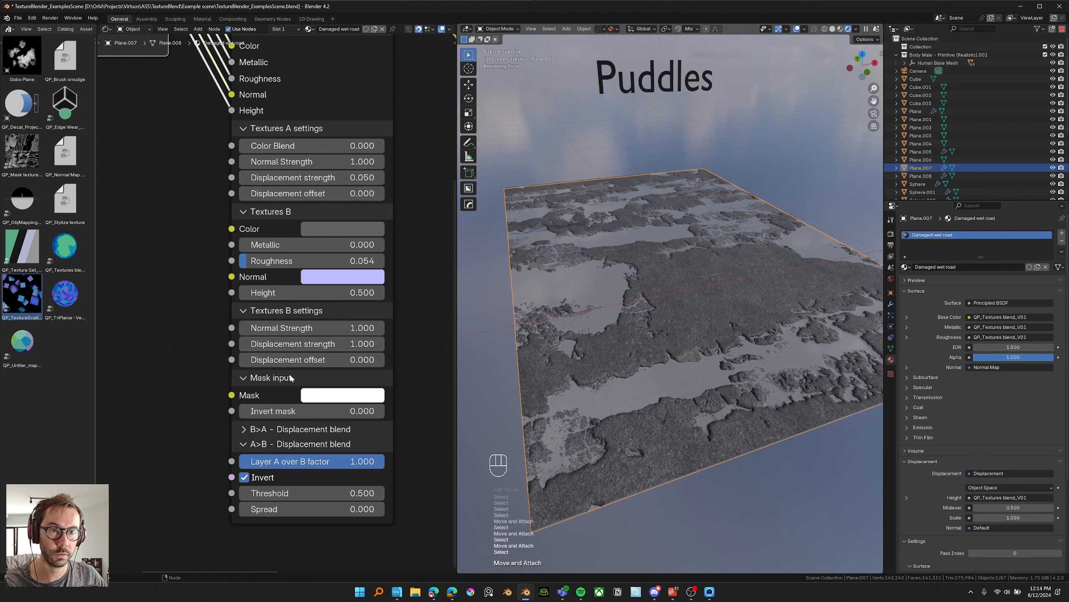
left_click(244, 311)
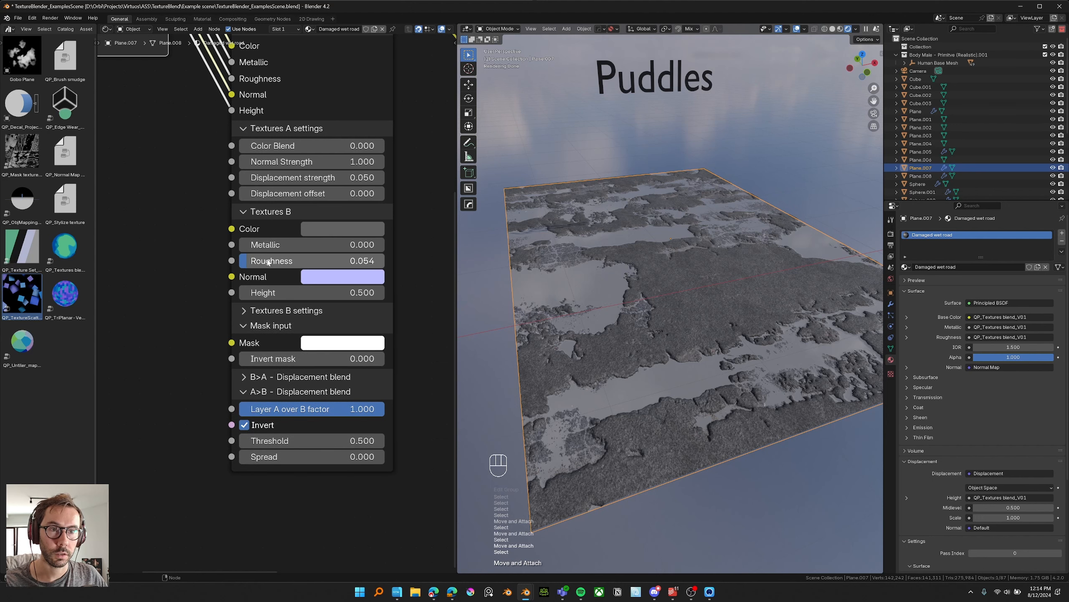
left_click(321, 294)
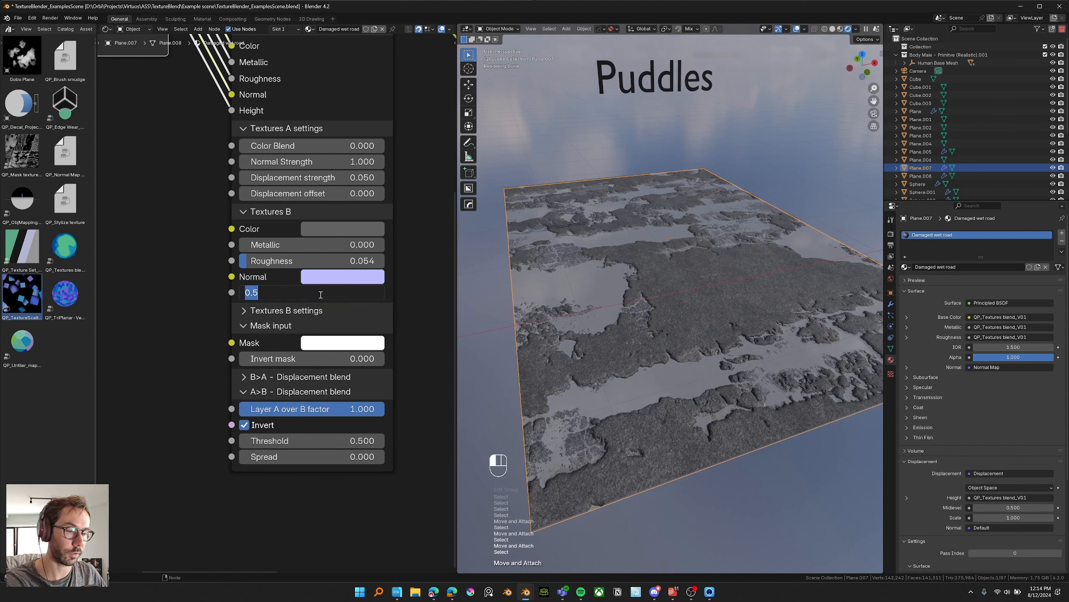
type("0.3")
key("Return")
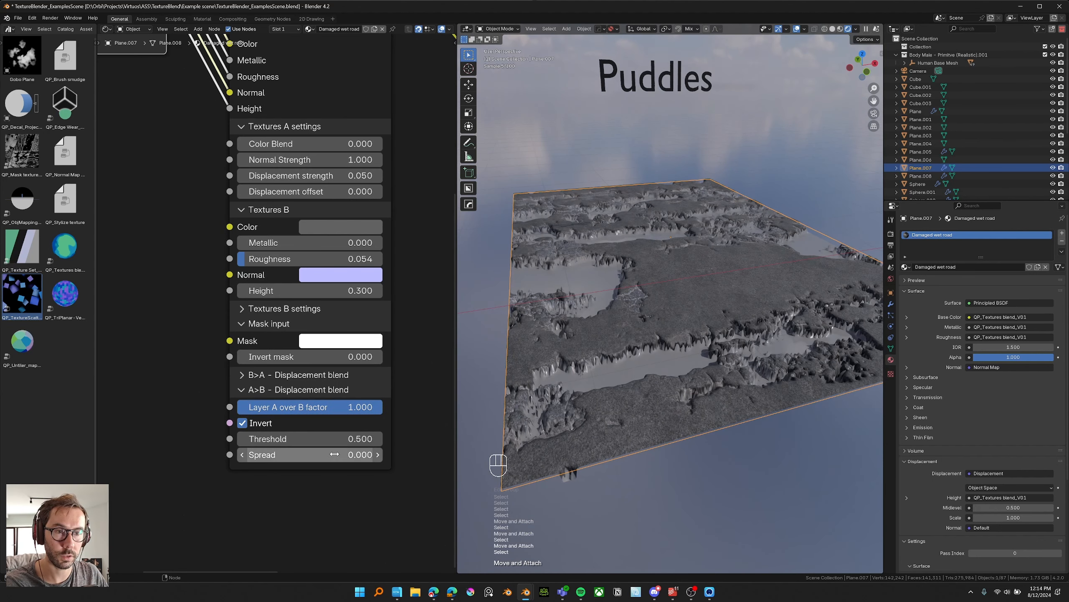
Step: Set the A>B blend's Spread to 0.010 and the Textures B Height to 0.100
left_click_drag(334, 454, 331, 454, "shift")
left_click(317, 289)
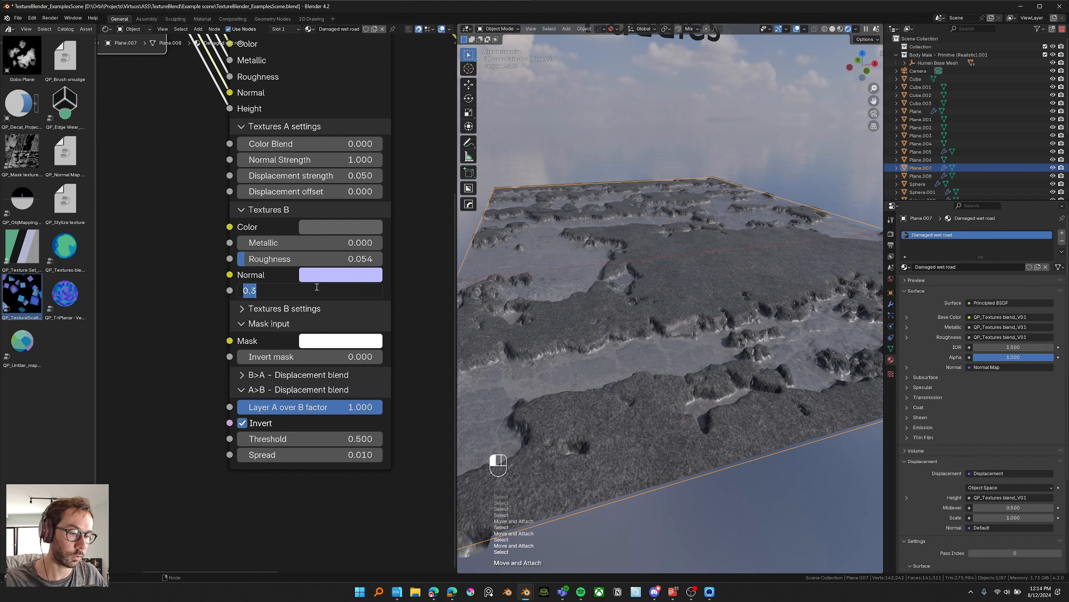
type("0.1")
key("Return")
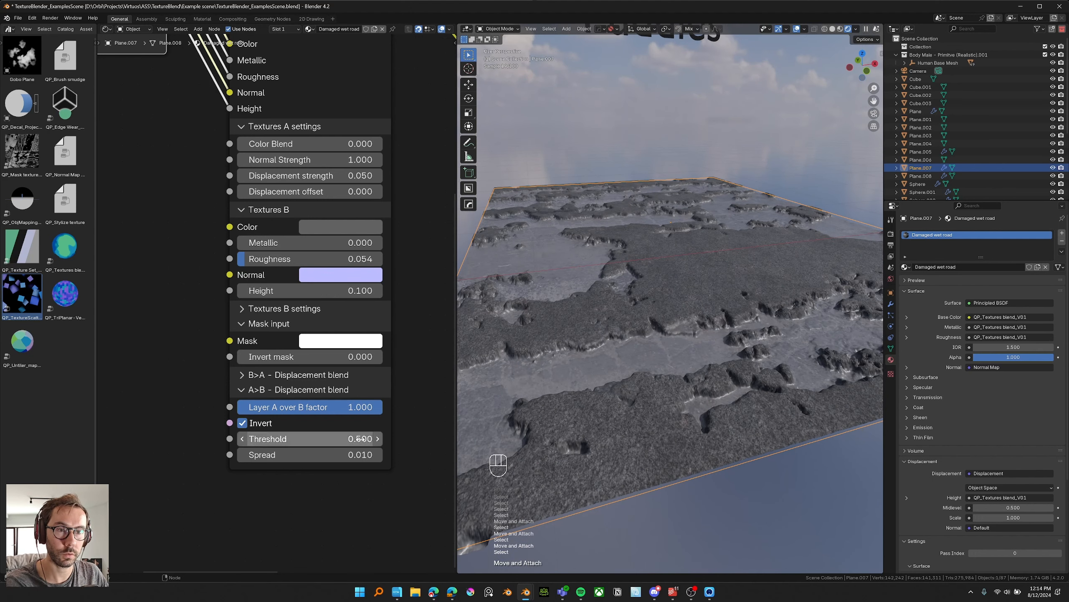
Step: Try a Textures B Displacement offset of 0.050, and reset the offset to 0.000
left_click_drag(363, 439, 361, 438, "shift")
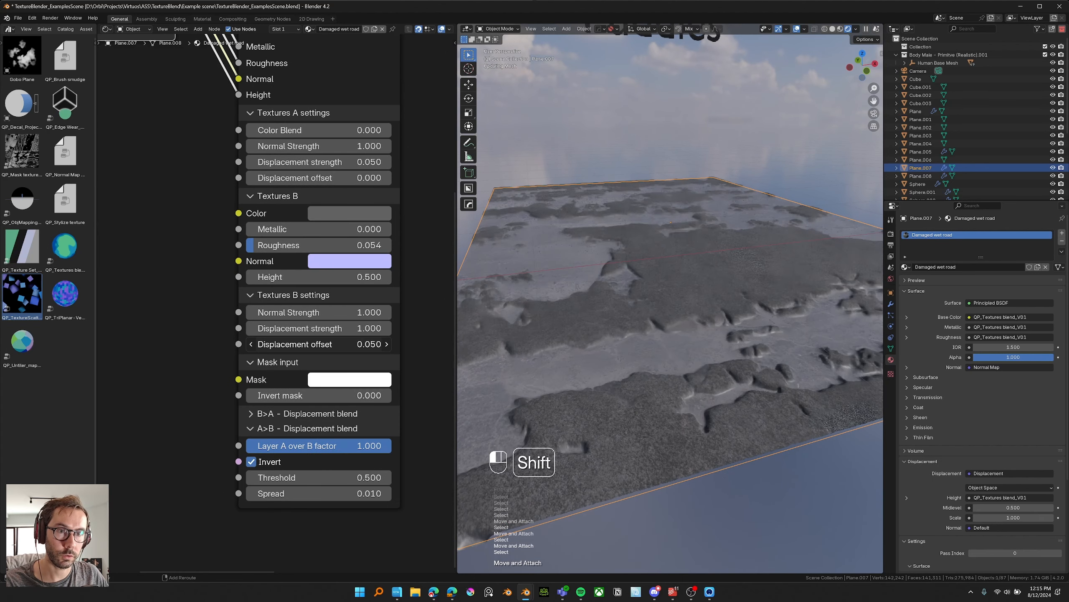
left_click_drag(358, 344, 293, 329, "shift")
right_click(320, 344, "shift")
Step: Test the A>B blend's Spread at 0.000 and at 0.010 while inspecting the puddle edges on the road
left_click_drag(333, 493, 318, 494, "shift")
scroll(660, 312, "up", 8)
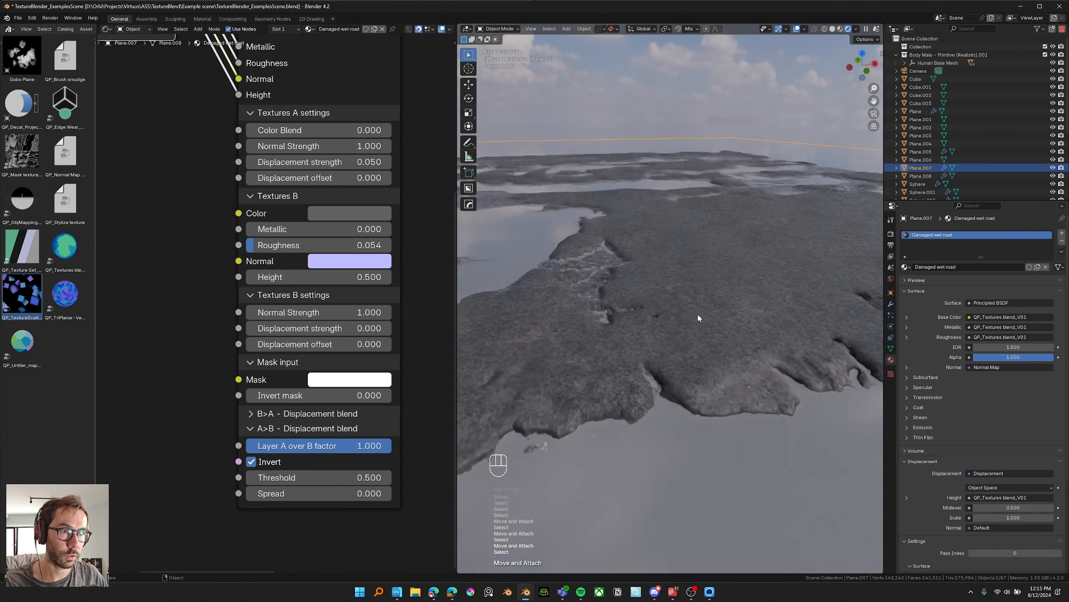
scroll(673, 341, "up", 3)
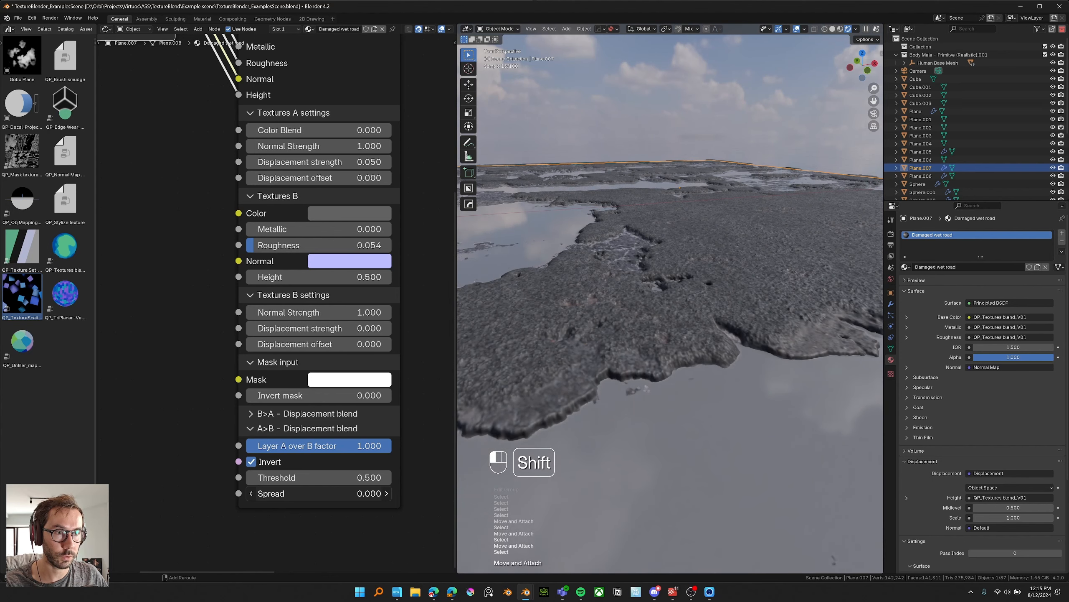
middle_click_drag(636, 383, 648, 397)
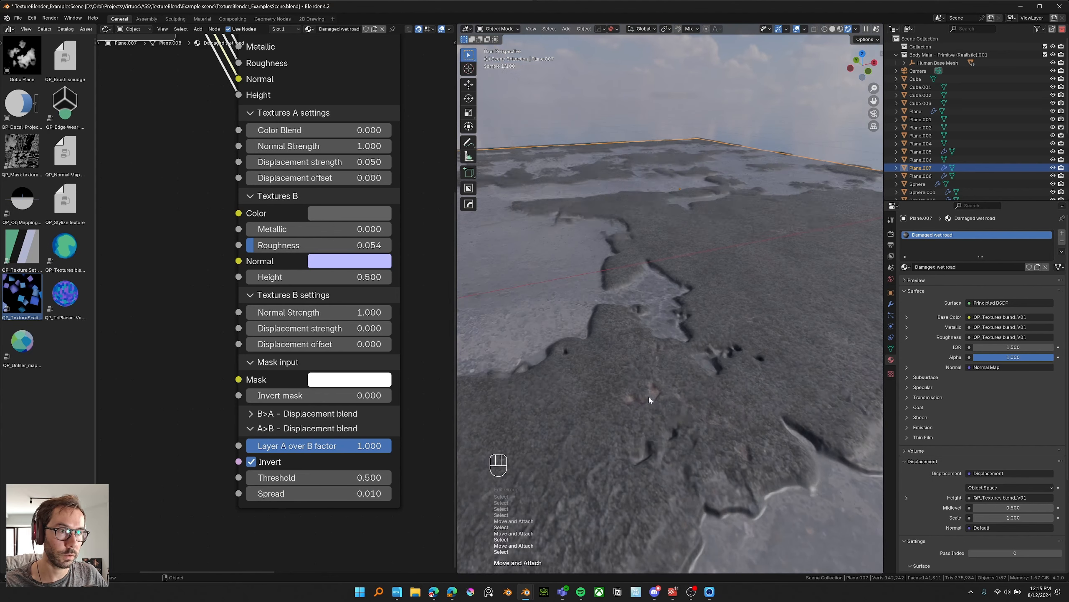
scroll(782, 499, "down", 4)
middle_click_drag(782, 499, 676, 415)
scroll(677, 415, "up", 2)
middle_click_drag(721, 382, 648, 405)
scroll(648, 404, "down", 2)
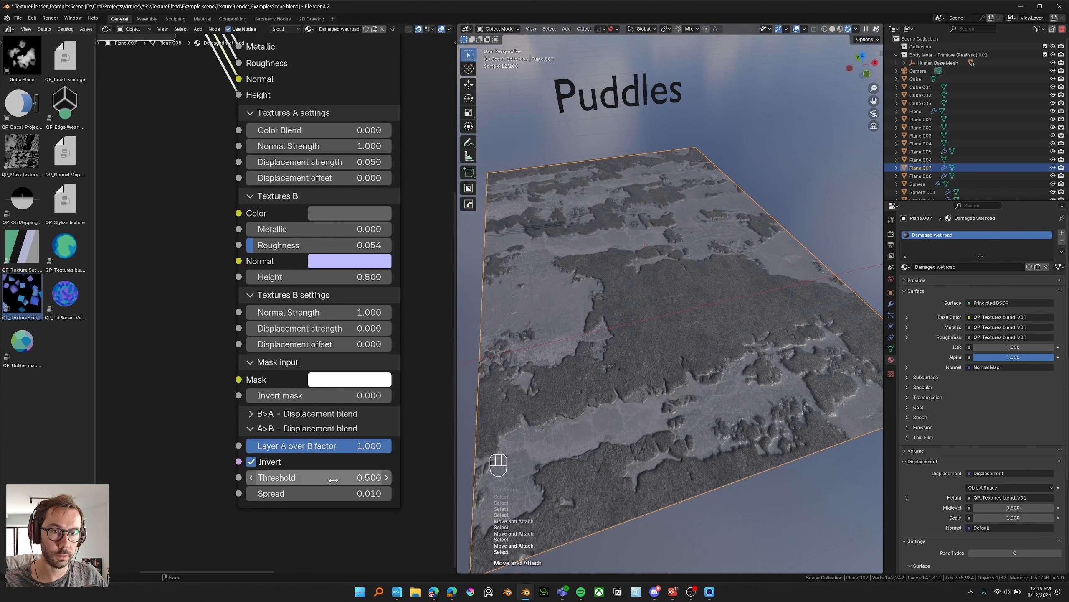
Step: Set the Textures B Displacement strength to 1.000
left_click(318, 328)
type("1")
key("Return")
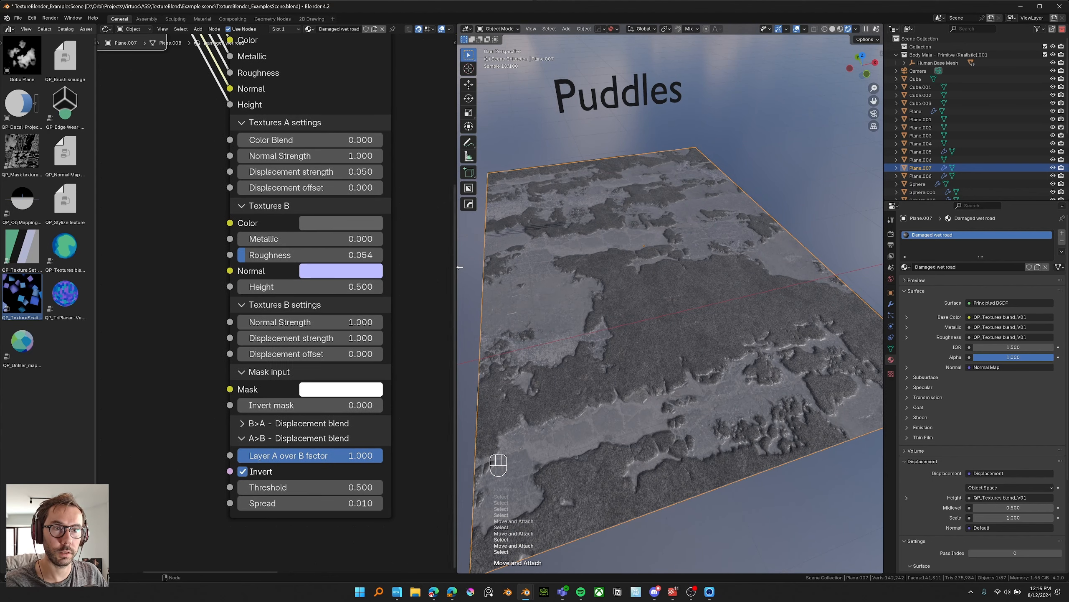
Step: Switch the road plane to Vertex Paint mode and add a black color attribute named Puddle
scroll(283, 295, "down", 1)
scroll(282, 295, "down", 1)
key("Tab")
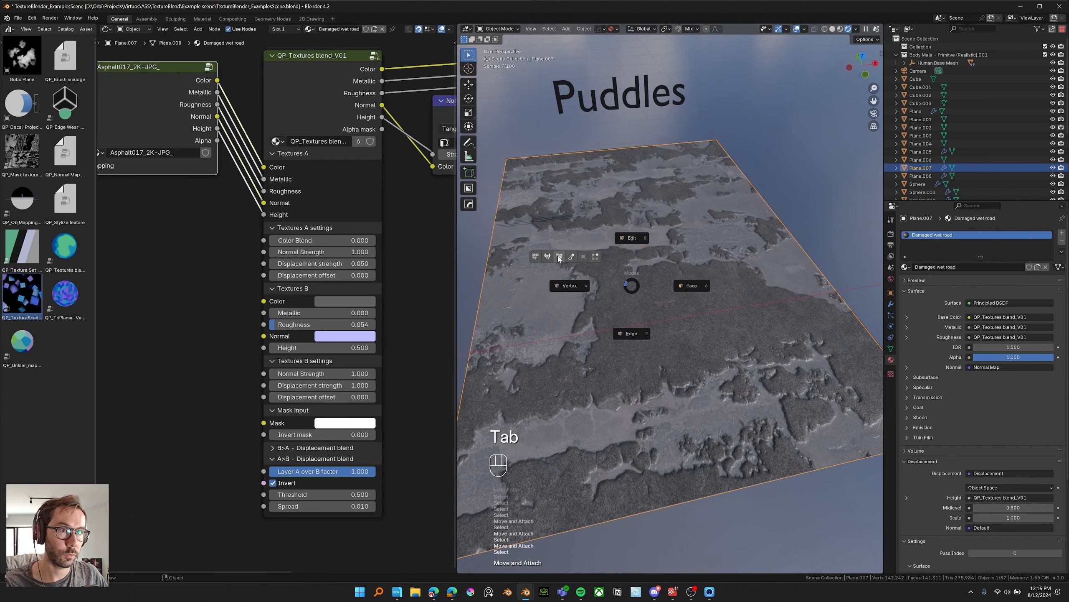
left_click(562, 259)
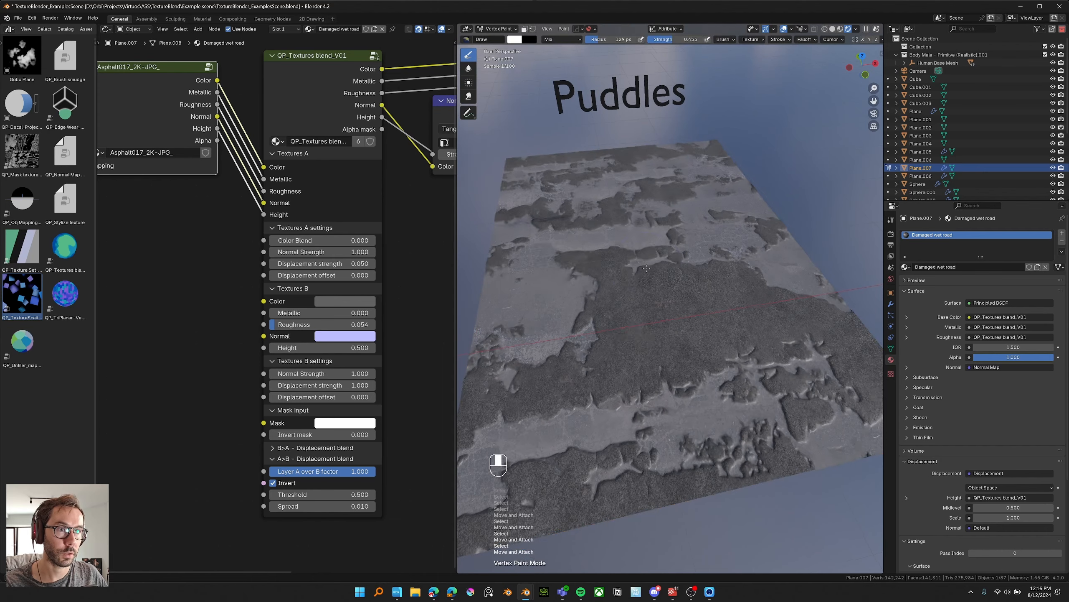
left_click(665, 28)
left_click(715, 53)
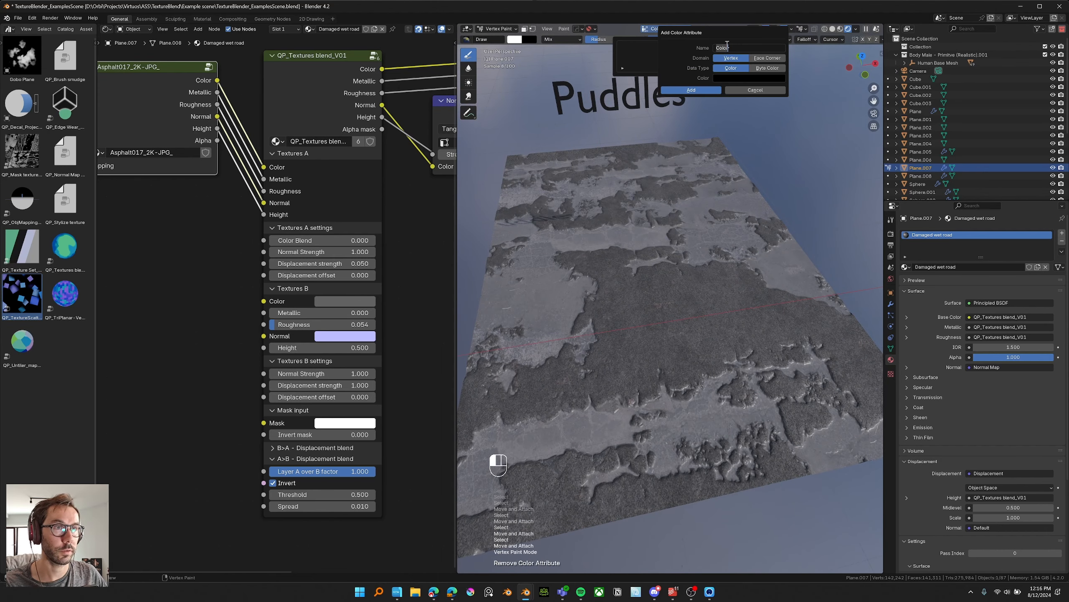
type("Puddle")
left_click(693, 91)
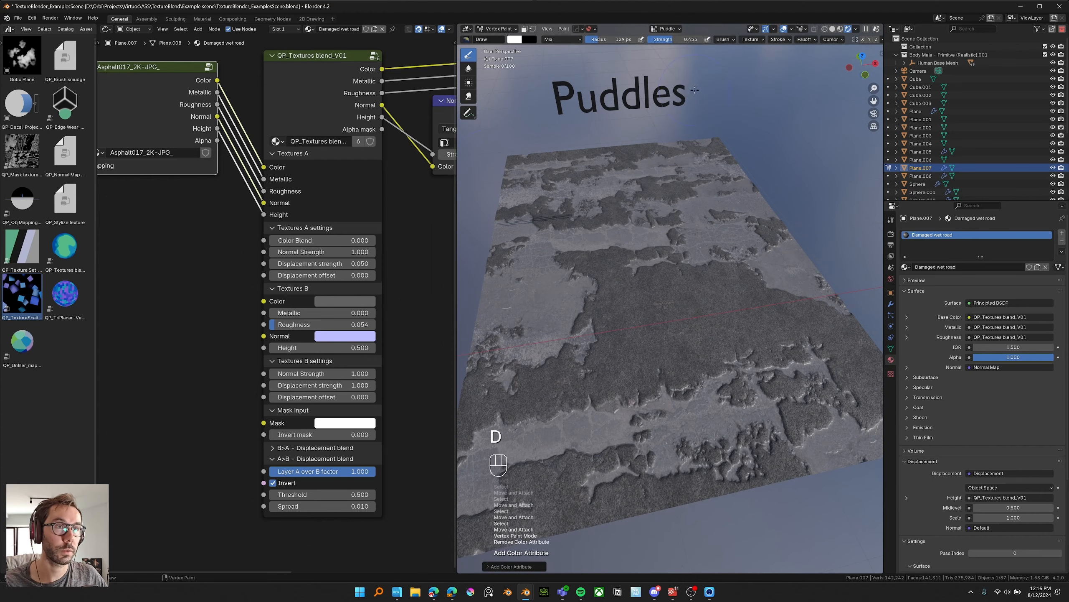
Step: Add an Attribute node named Puddle beneath the Asphalt017 texture node
middle_click_drag(153, 317, 243, 302)
key("shift+a")
mouse_move(243, 302)
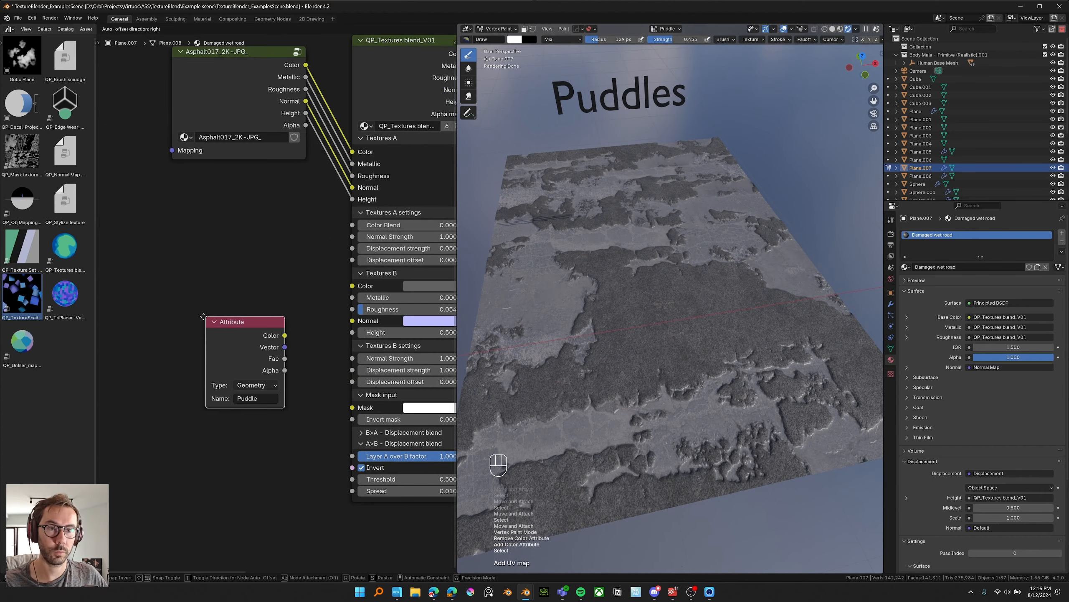
left_click(272, 341)
left_click(245, 280)
Step: Add a Color Attribute node above the Attribute node and assign it the Puddle attribute
key("shift+a")
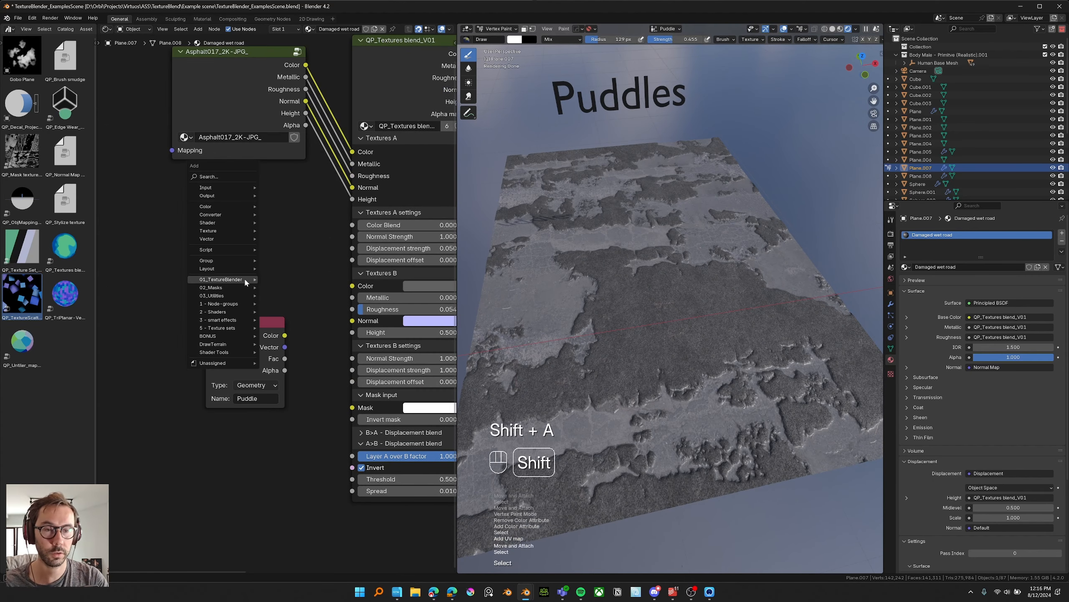
type("cor")
key("BackSpace")
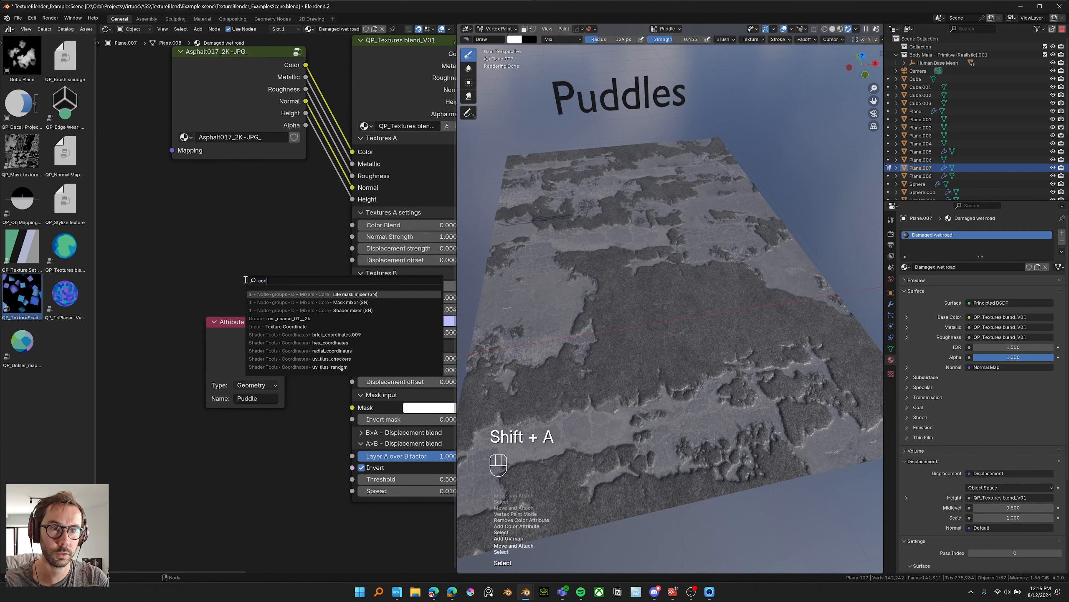
type("lor at")
key("Return")
left_click(216, 255)
left_click(244, 293)
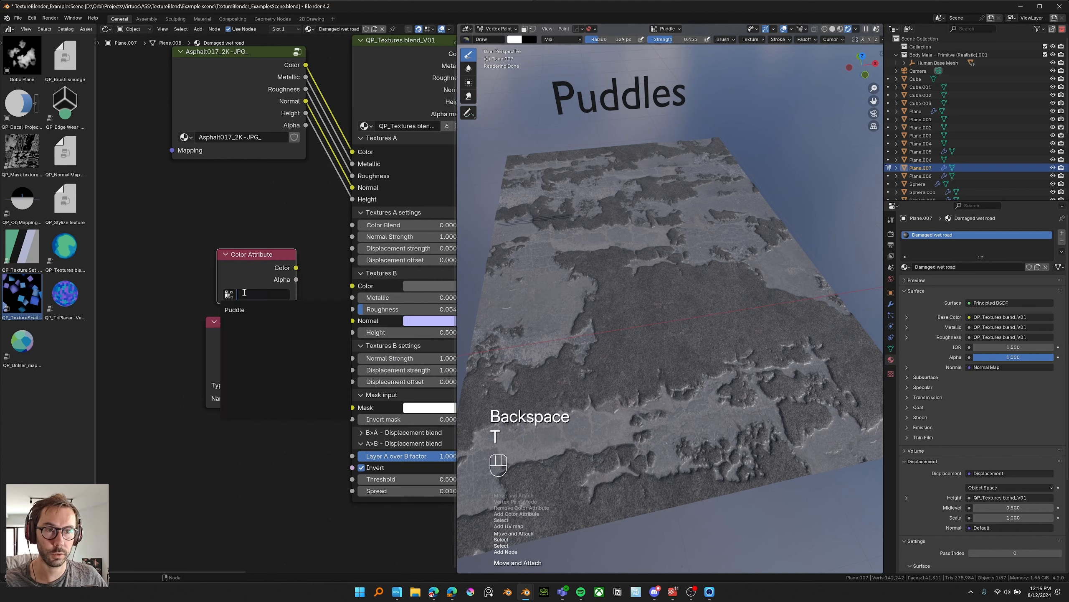
left_click(245, 308)
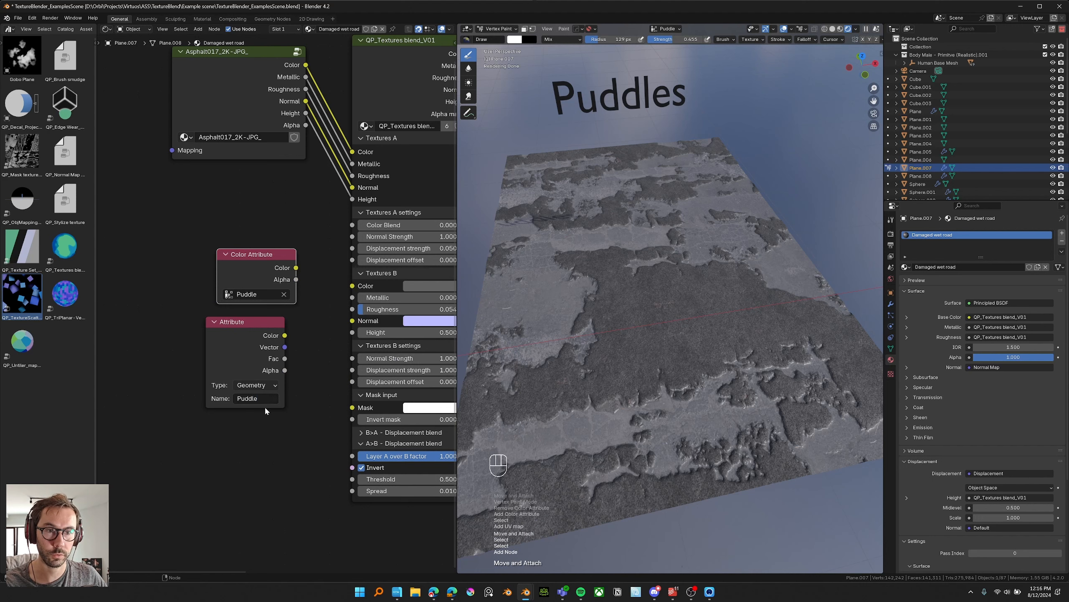
Step: Clear the attribute name from the generic Attribute node
left_click(261, 399)
key("BackSpace")
key("BackSpace")
key("BackSpace")
key("BackSpace")
key("BackSpace")
left_click(257, 402)
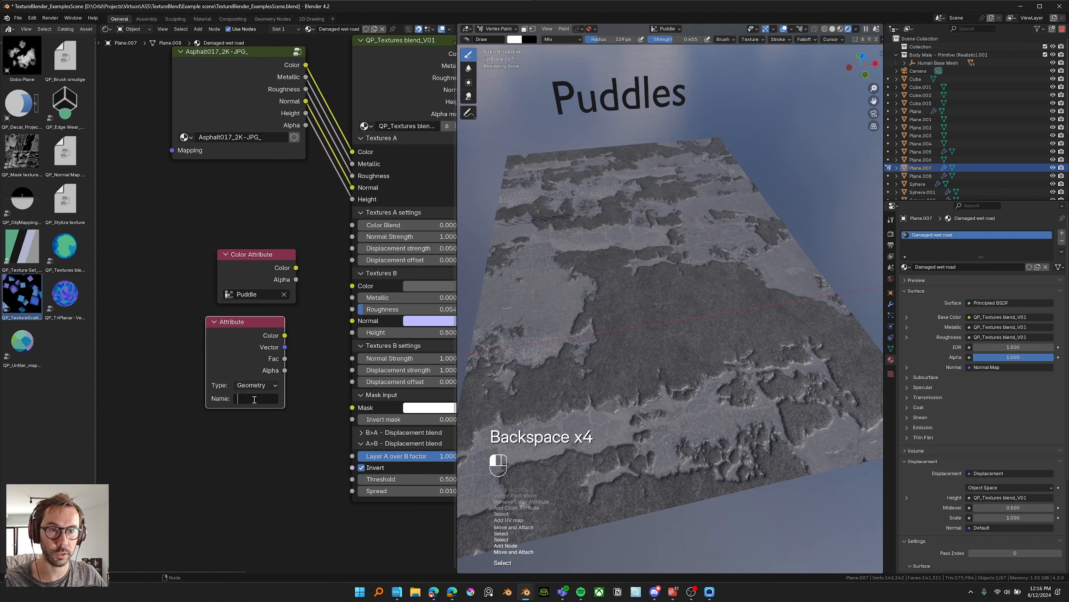
Step: Delete the generic Attribute node and connect the Puddle Color Attribute's Color to the Textures blend node's Mask
left_click(242, 294)
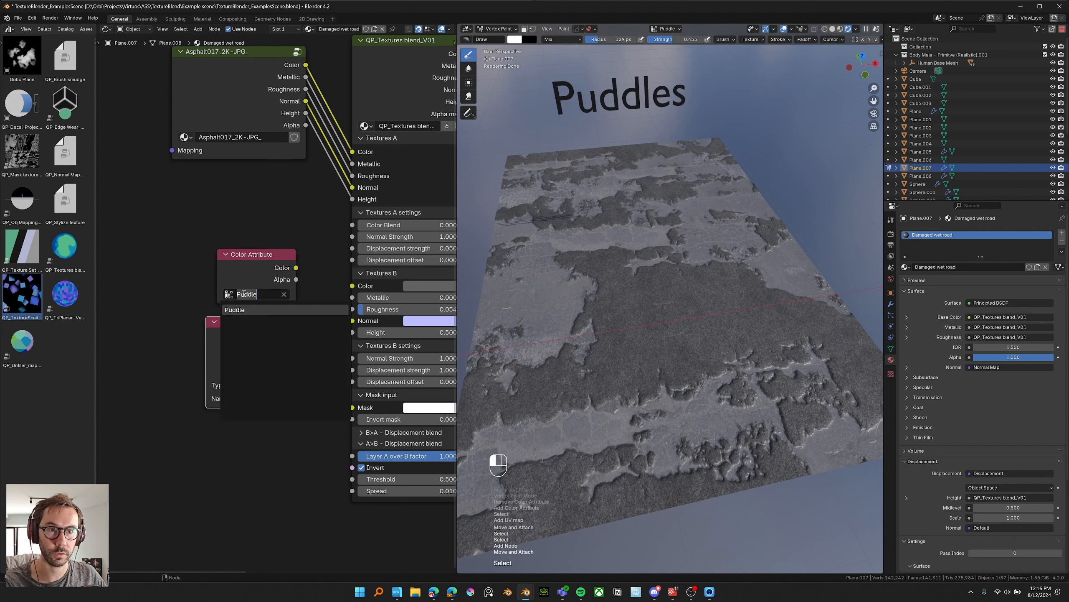
left_click(243, 308)
left_click(234, 322)
key("x")
left_click_drag(247, 288, 203, 378)
left_click_drag(251, 358, 353, 407)
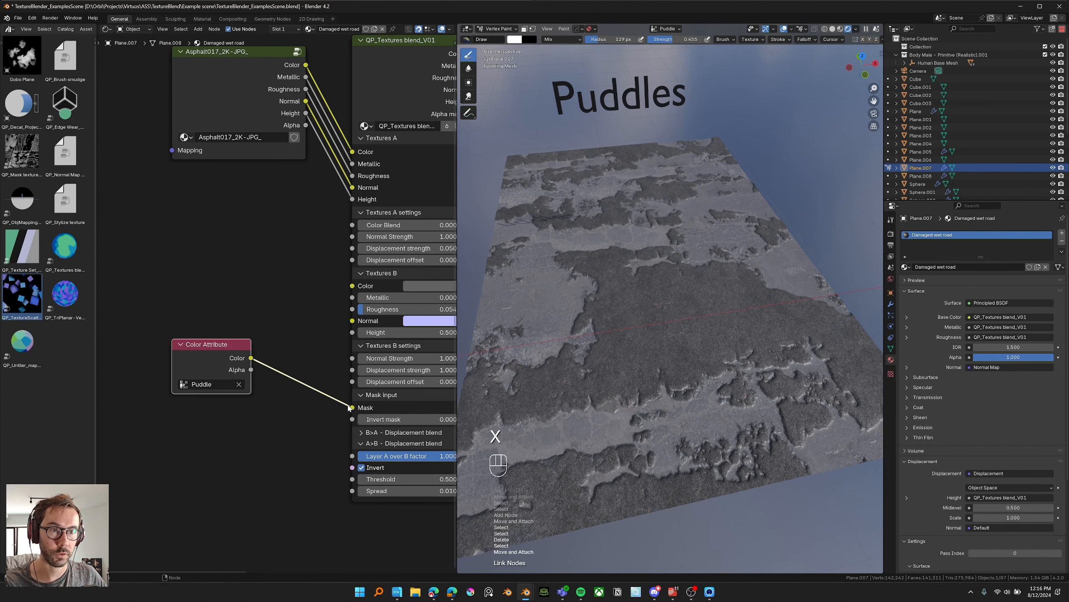
Step: Paint white puddle areas onto several parts of the road plane, raising the brush Strength to 1.000, and return to Object Mode
middle_click_drag(623, 337, 612, 344)
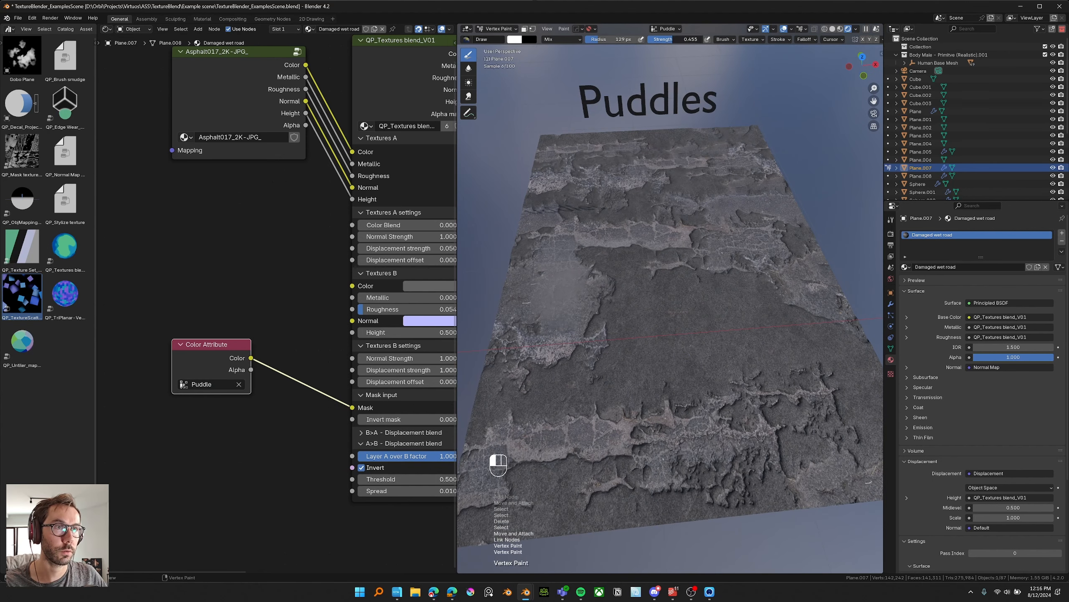
left_click_drag(606, 280, 577, 299)
left_click_drag(589, 299, 545, 350)
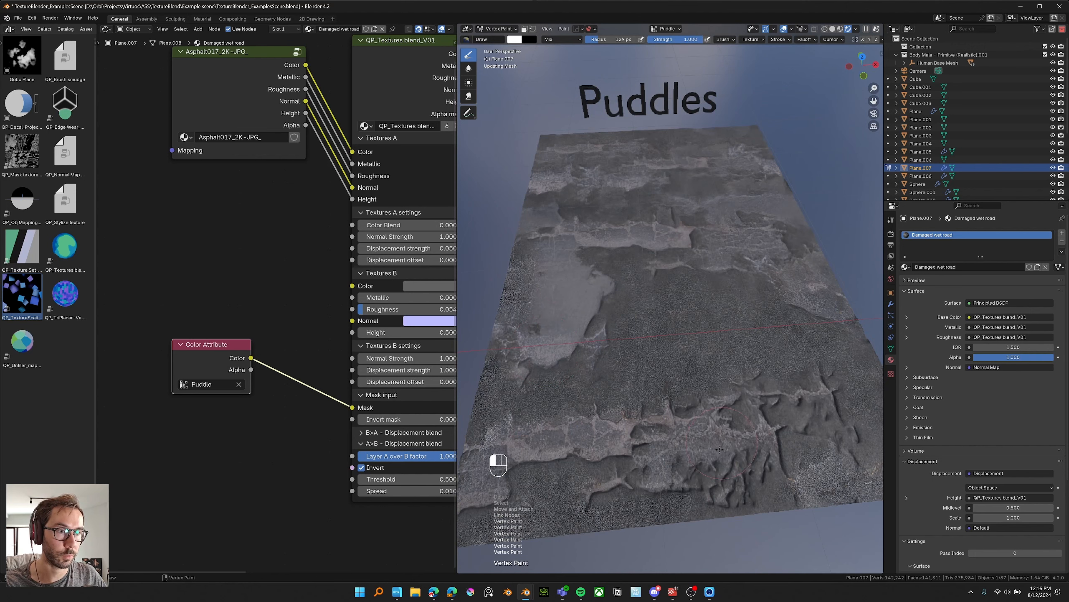
left_click_drag(719, 450, 732, 434)
left_click_drag(745, 422, 764, 434)
left_click_drag(739, 165, 726, 198)
left_click_drag(723, 207, 703, 256)
middle_click_drag(675, 228, 637, 234)
key("Tab")
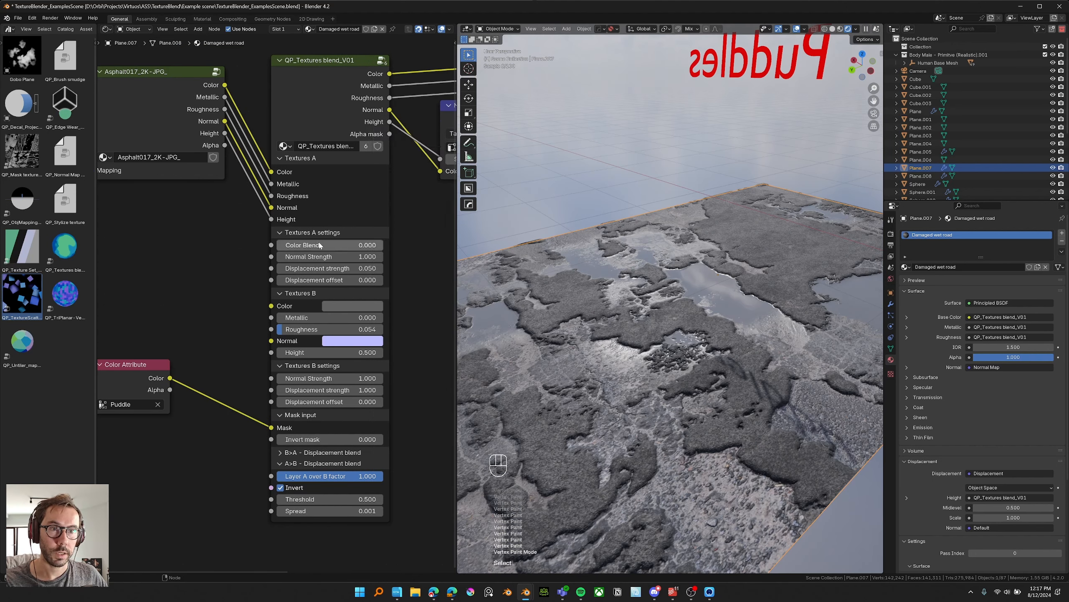
Step: Change the Textures B Color to a muddy brown and inspect the puddles from another angle
left_click(352, 306)
left_click_drag(378, 209, 361, 196)
middle_click_drag(660, 317, 569, 295)
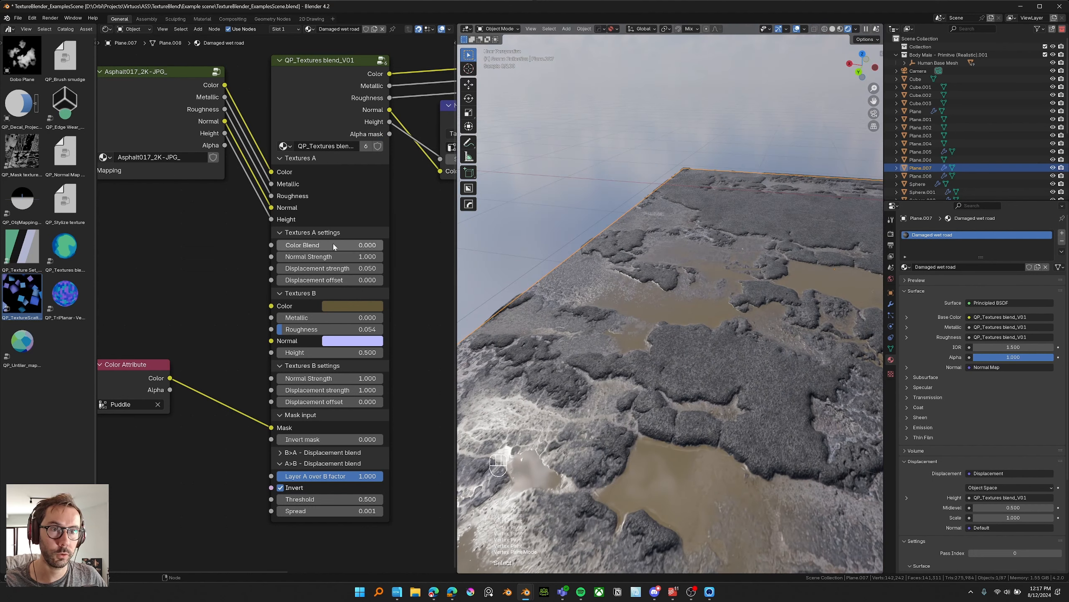
Step: Raise the Textures A Color Blend to 0.551 and inspect the tinted asphalt around the puddles
left_click_drag(278, 245, 334, 245)
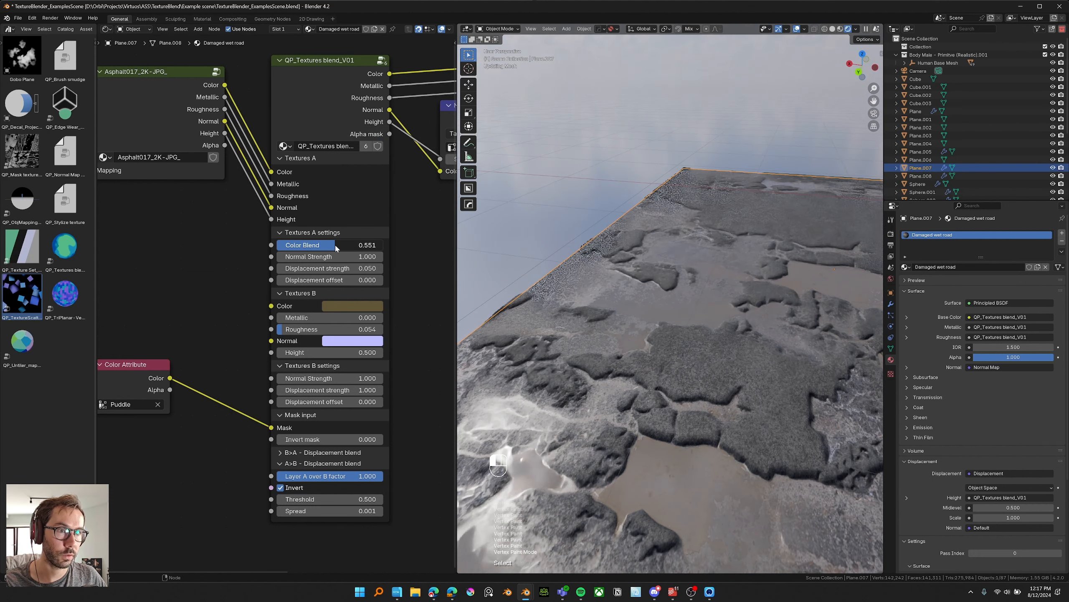
middle_click_drag(631, 337, 651, 315)
scroll(699, 331, "up", 3)
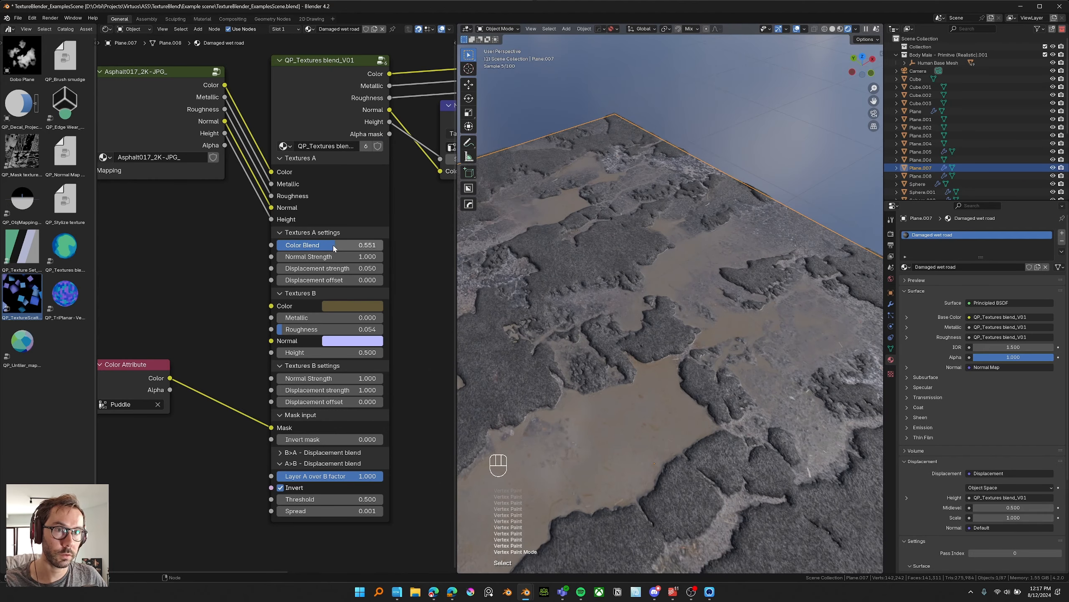
Step: Lower the Textures A Color Blend to 0.537 and inspect the road from another angle
left_click_drag(358, 245, 334, 245)
middle_click_drag(737, 333, 800, 327)
middle_click_drag(800, 327, 814, 327)
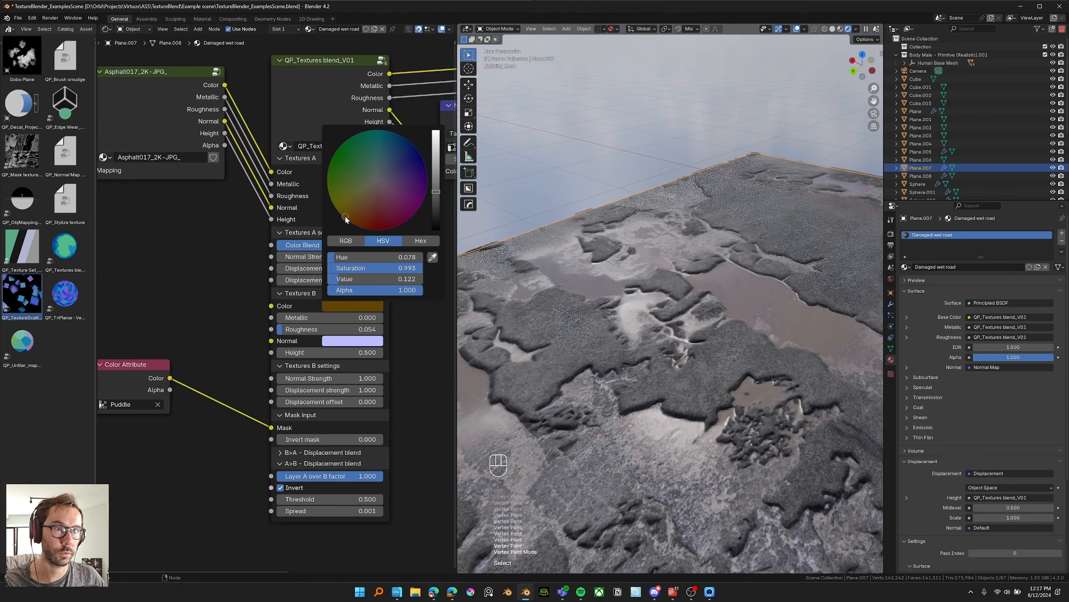
Step: Shift the Textures B Color to a saturated orange-brown and inspect the puddle's reflections
left_click_drag(345, 217, 356, 223)
middle_click_drag(606, 284, 716, 325)
middle_click_drag(319, 324, 338, 316)
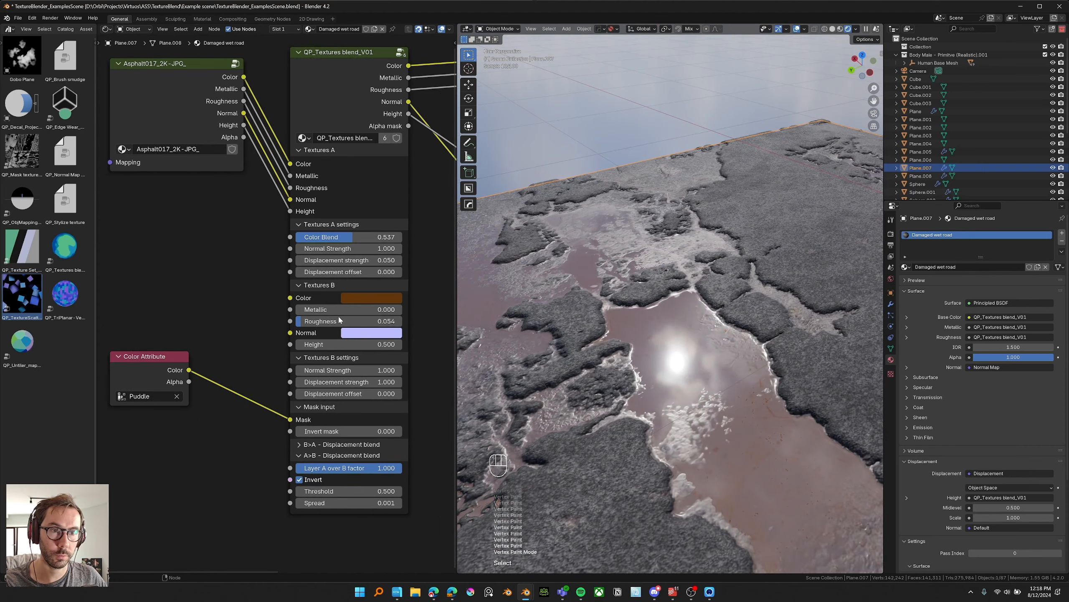
Step: Collapse the Textures B settings on the blend node and inspect the flat puddle surface
left_click(300, 358)
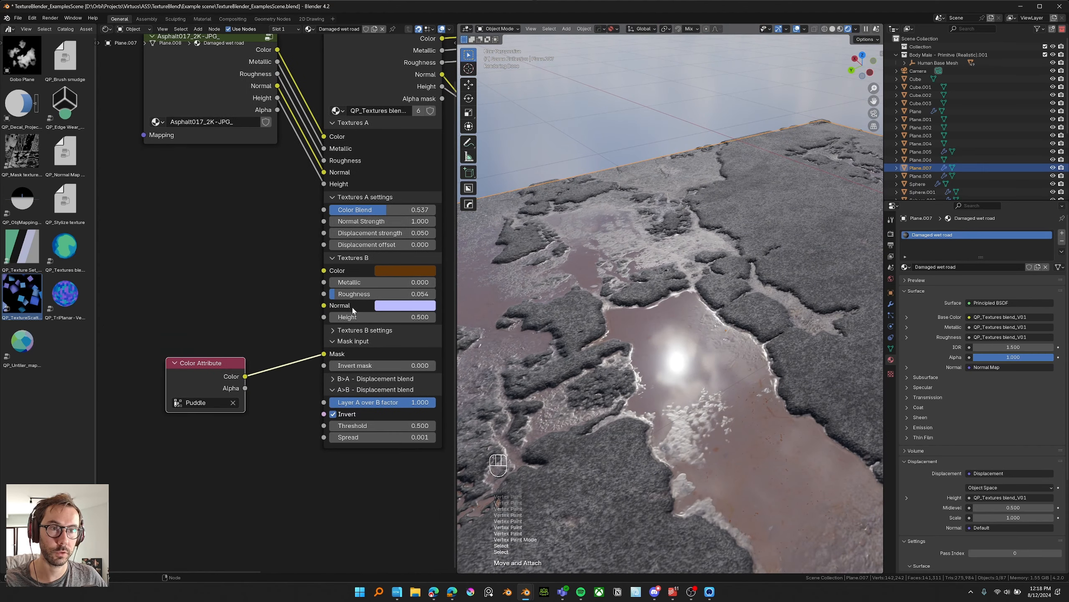
middle_click_drag(354, 306, 317, 308)
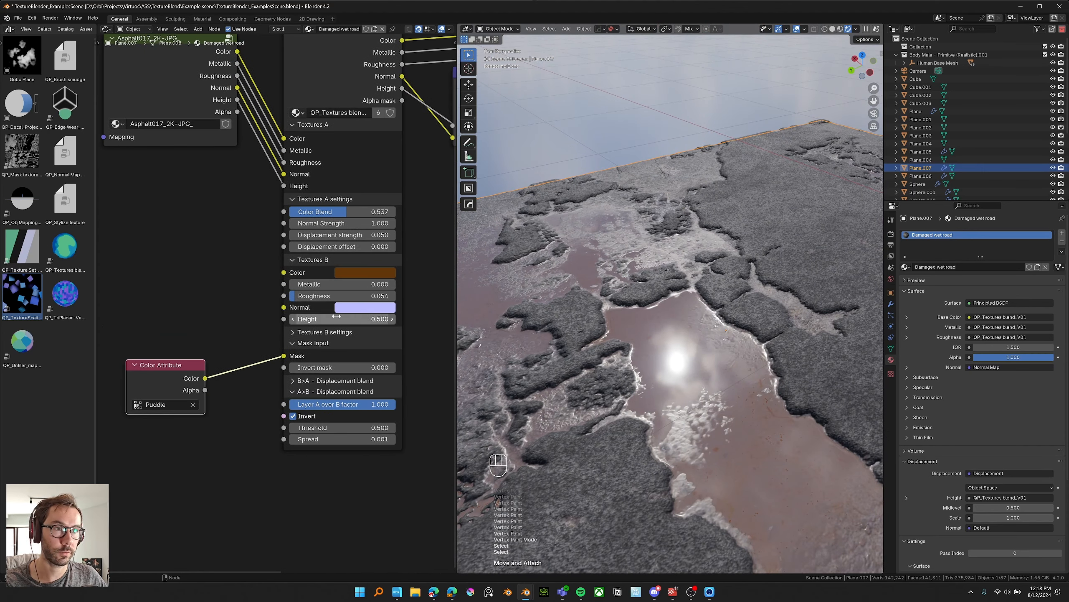
middle_click_drag(337, 316, 356, 313)
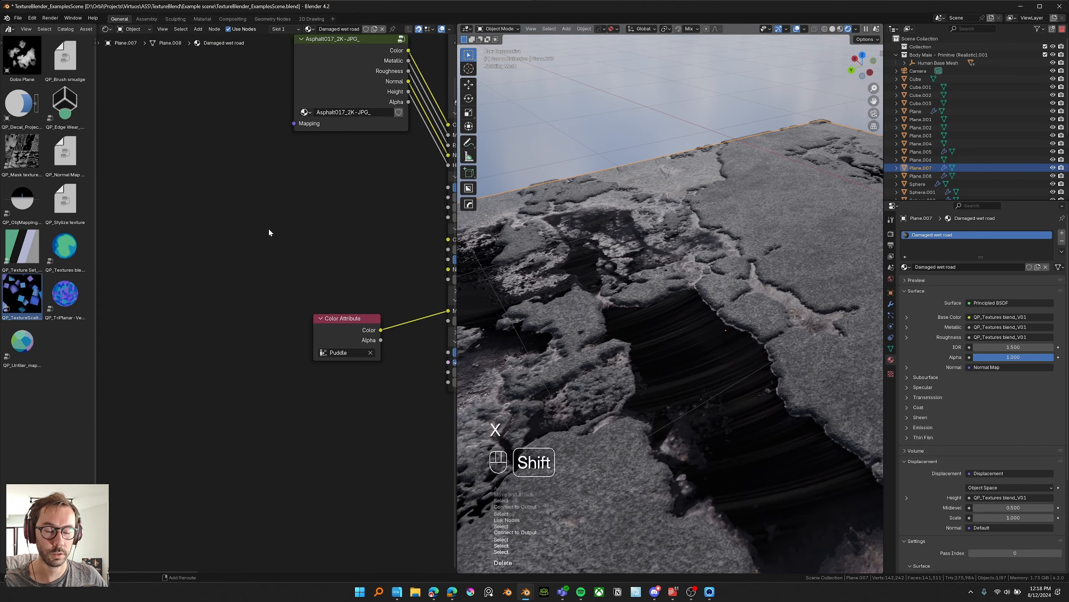
key("shift+a")
key("Escape")
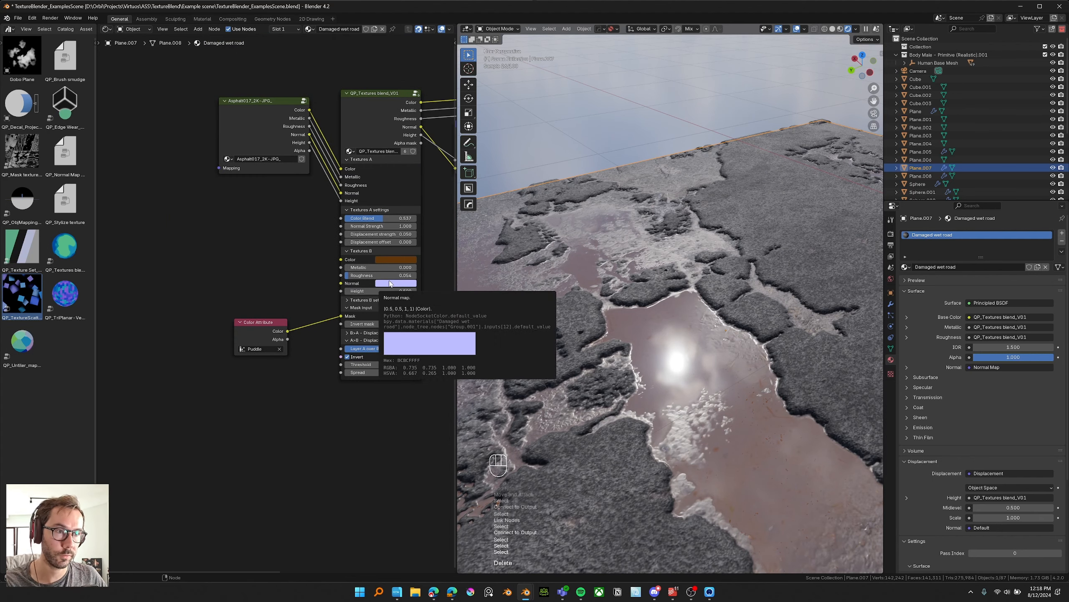
middle_click_drag(692, 327, 704, 330)
middle_click_drag(650, 356, 638, 362)
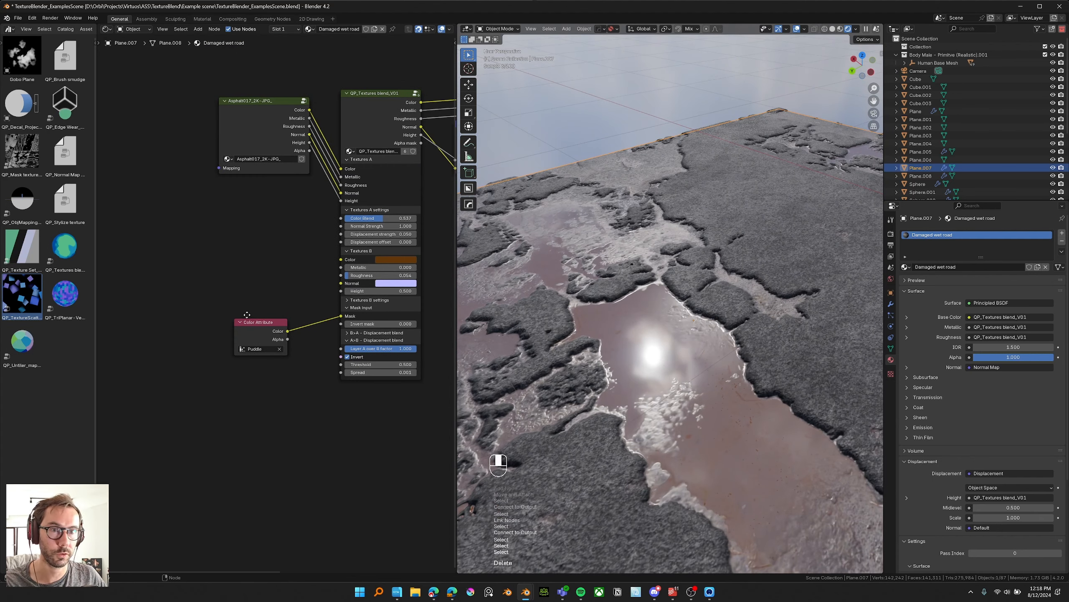
Step: Add a Noise Texture node beside the blend node and connect its Color to the Textures B Normal
key("shift+a")
type("noise")
key("Return")
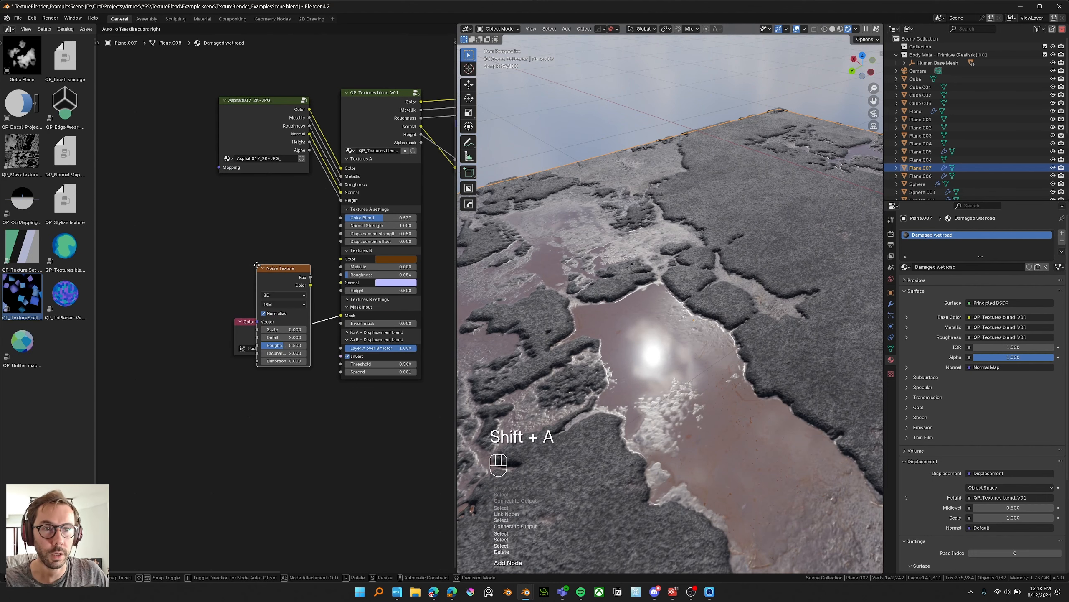
left_click(233, 214)
scroll(421, 228, "up", 3)
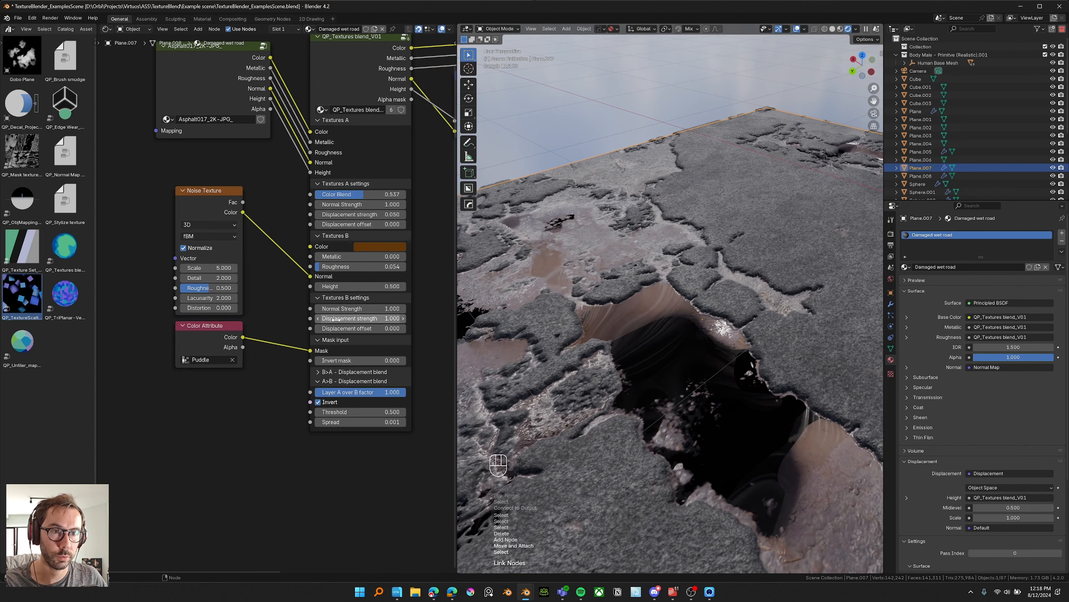
middle_click_drag(279, 317, 276, 317)
Step: Set the Textures B Normal Strength to 0.01 and the Noise Texture's Scale to 56.8
double_click(344, 309)
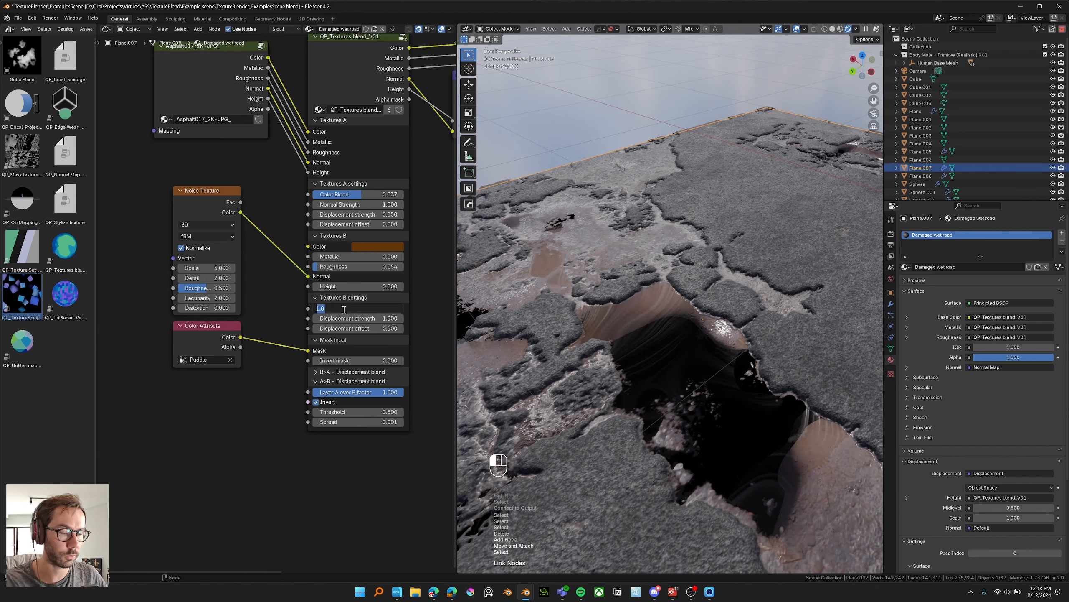
type(".01")
key("Return")
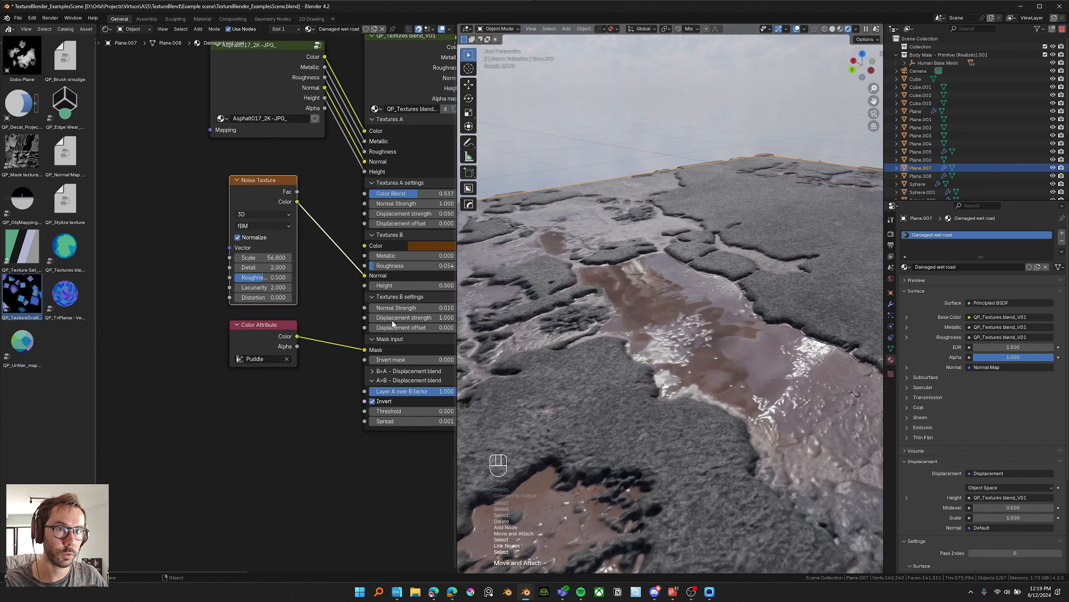
middle_click_drag(334, 302, 339, 308)
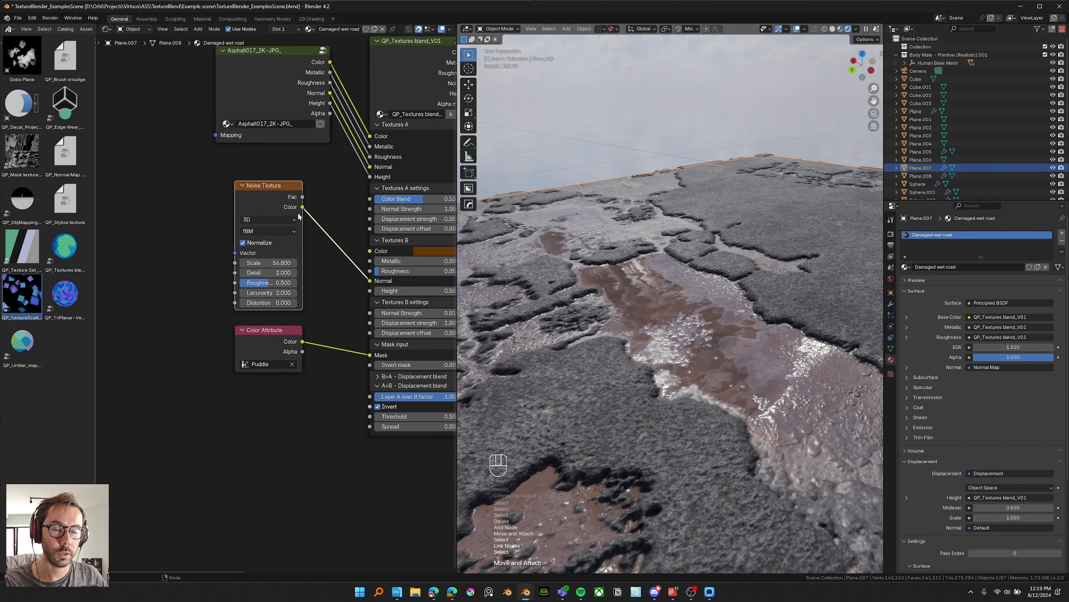
Step: Move the Noise Texture's Color link from the Textures B Normal to its Roughness and inspect the puddles
left_click_drag(371, 281, 211, 290)
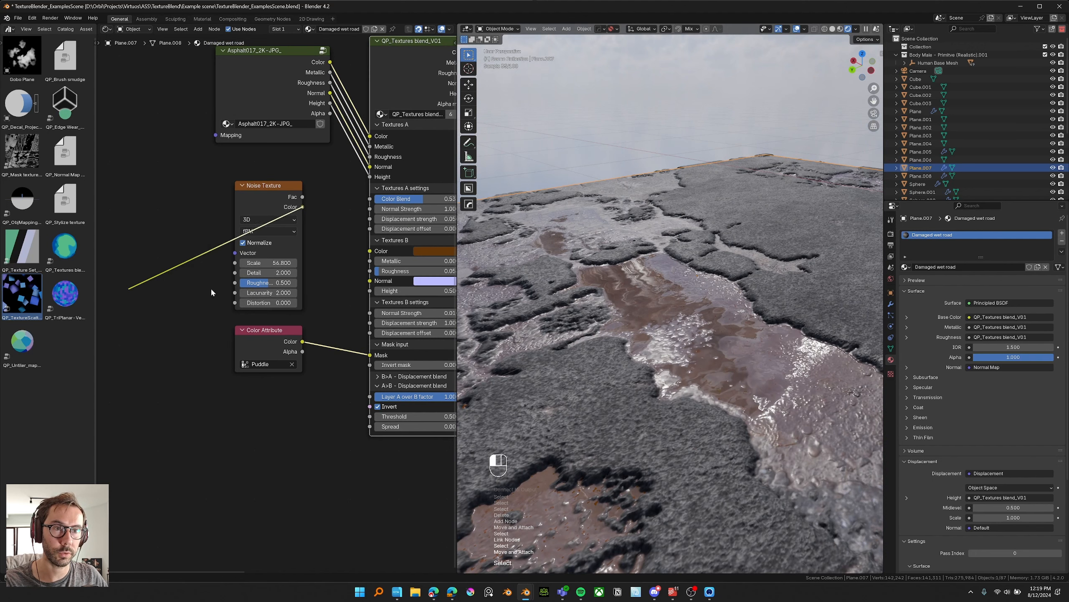
left_click_drag(364, 271, 369, 270)
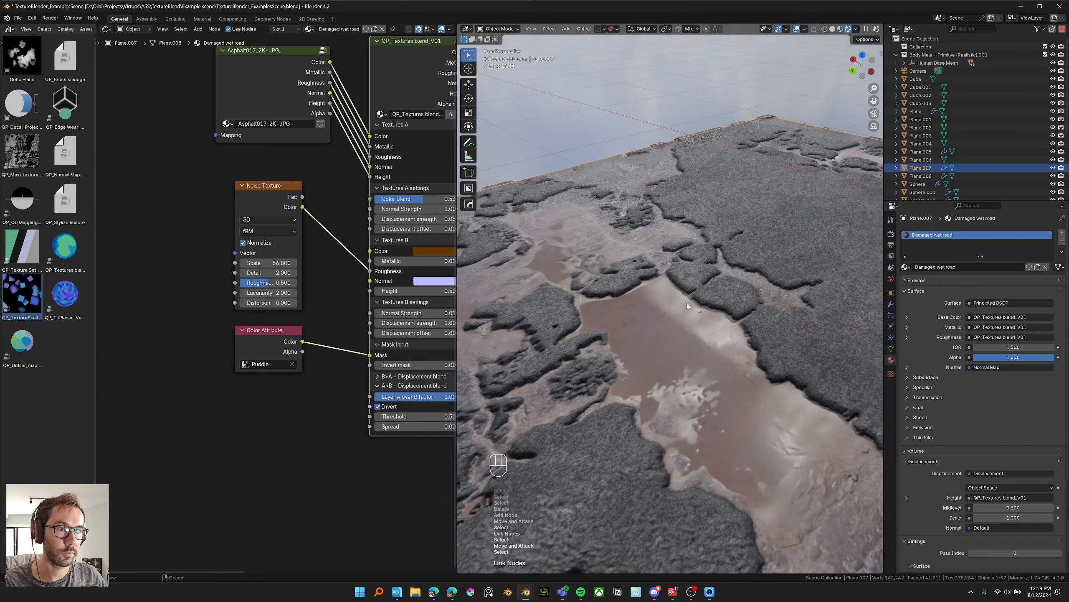
middle_click_drag(687, 302, 690, 340)
Step: Cut the link between the Noise Texture and the Textures B Roughness and inspect the reflective puddles
right_click_drag(277, 277, 337, 219, "ctrl")
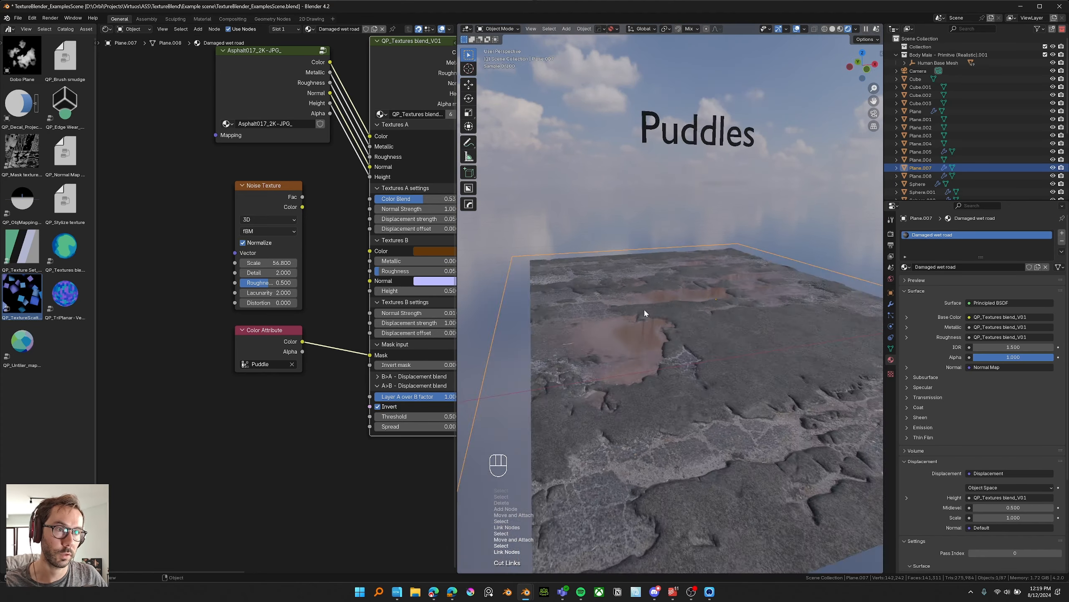
middle_click_drag(644, 307, 659, 314)
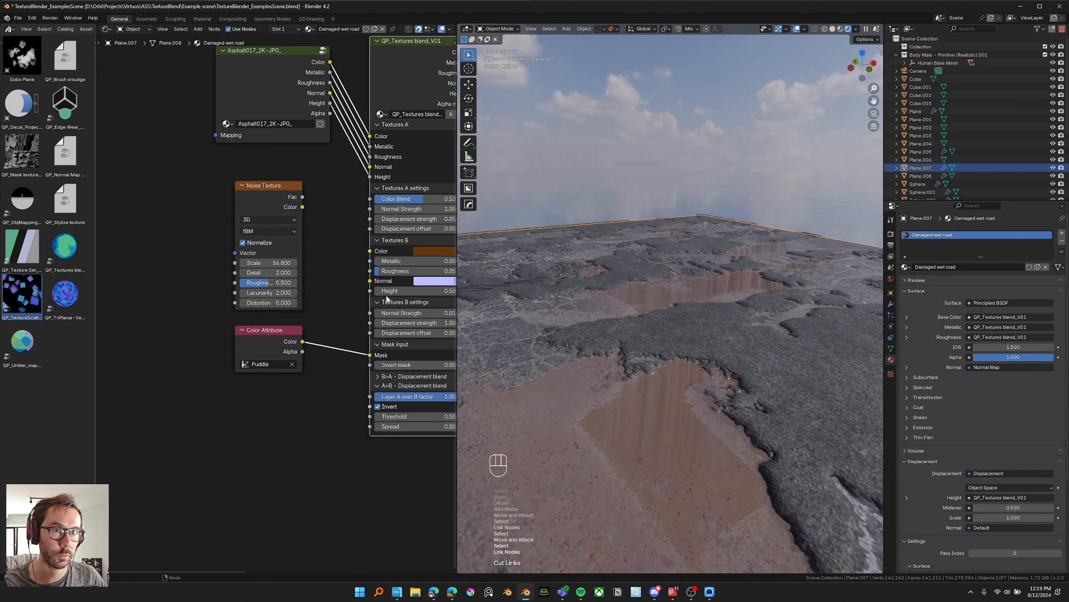
middle_click_drag(386, 298, 323, 306)
middle_click_drag(667, 303, 659, 320)
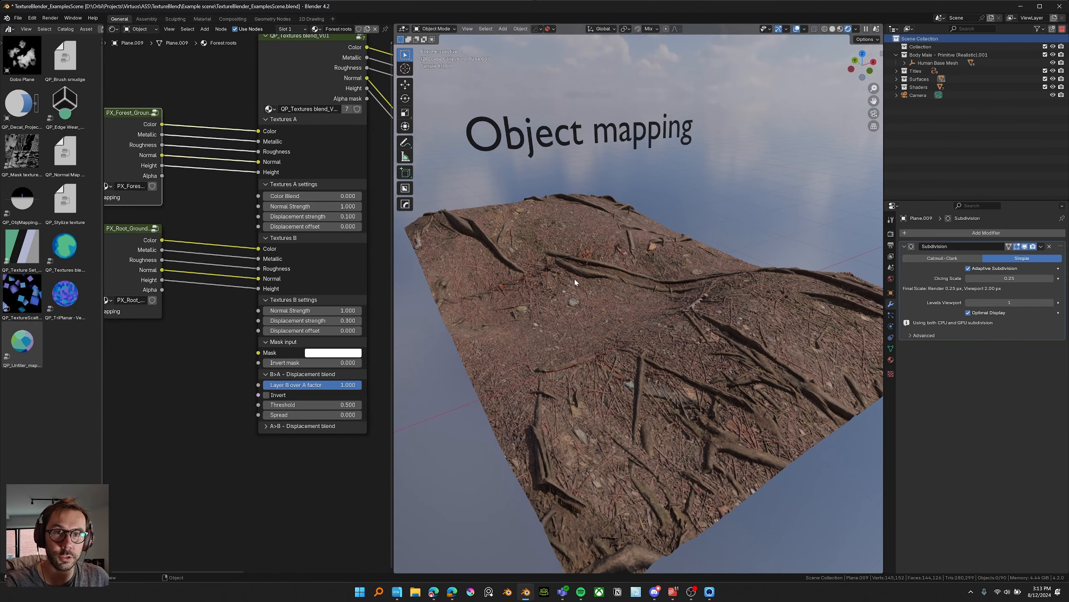
Step: Examine the forest roots plane under the Object mapping title and its Textures blend node setup
middle_click_drag(575, 282, 619, 310)
scroll(678, 299, "up", 3)
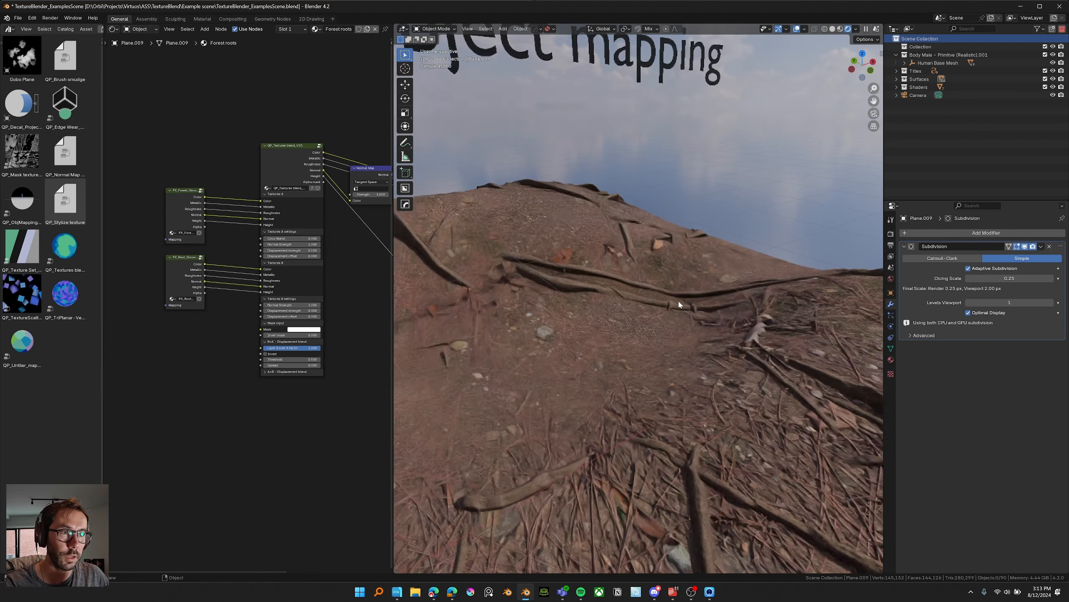
middle_click_drag(679, 299, 629, 288)
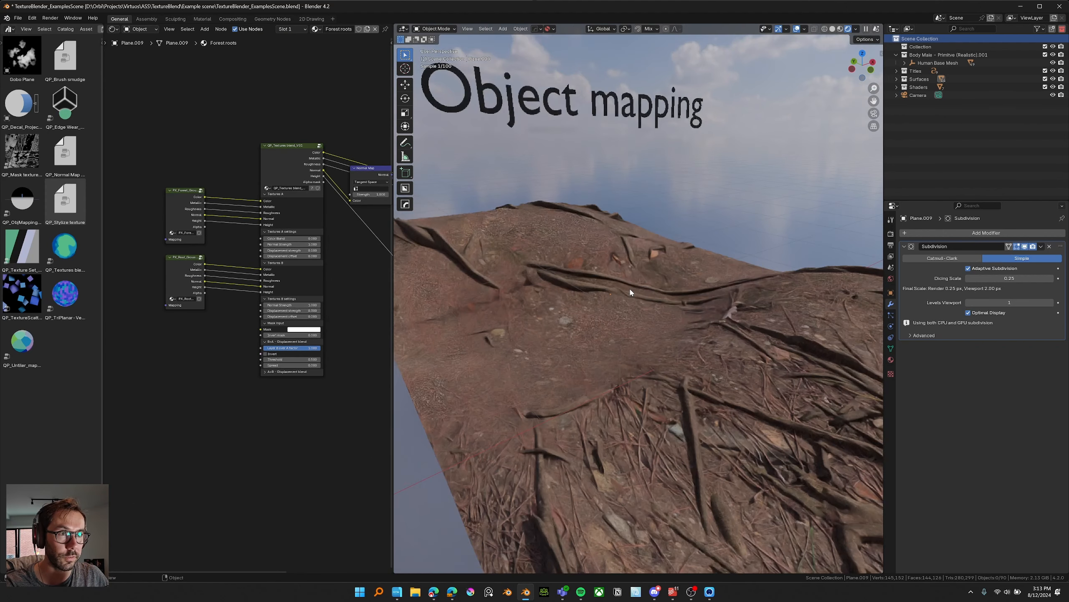
middle_click_drag(277, 348, 255, 301)
scroll(255, 302, "up", 2)
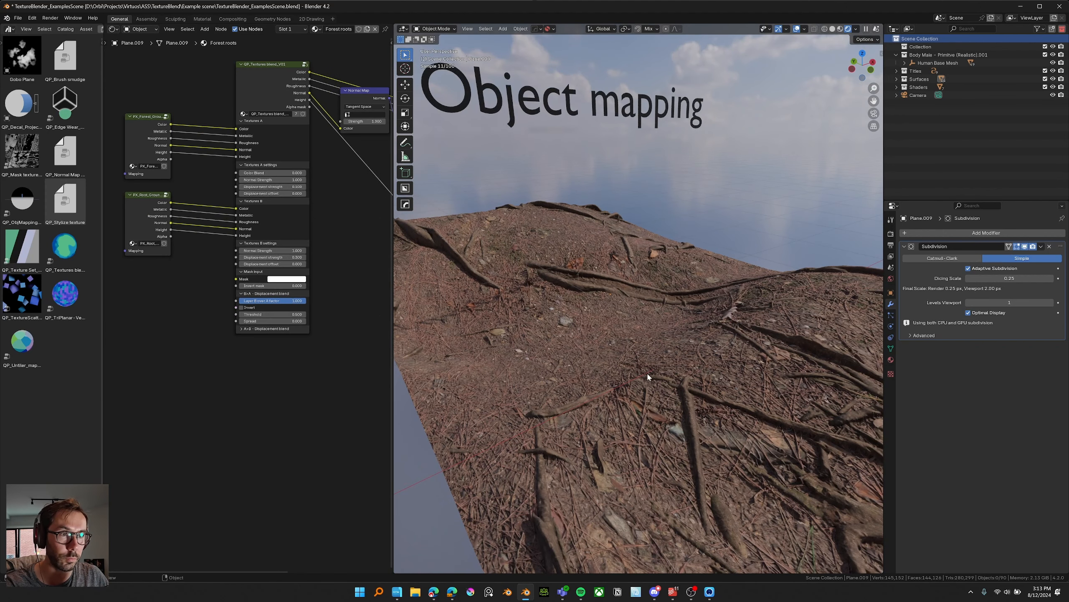
middle_click_drag(648, 374, 645, 372)
scroll(637, 363, "down", 4)
scroll(631, 370, "up", 4)
scroll(248, 301, "up", 1)
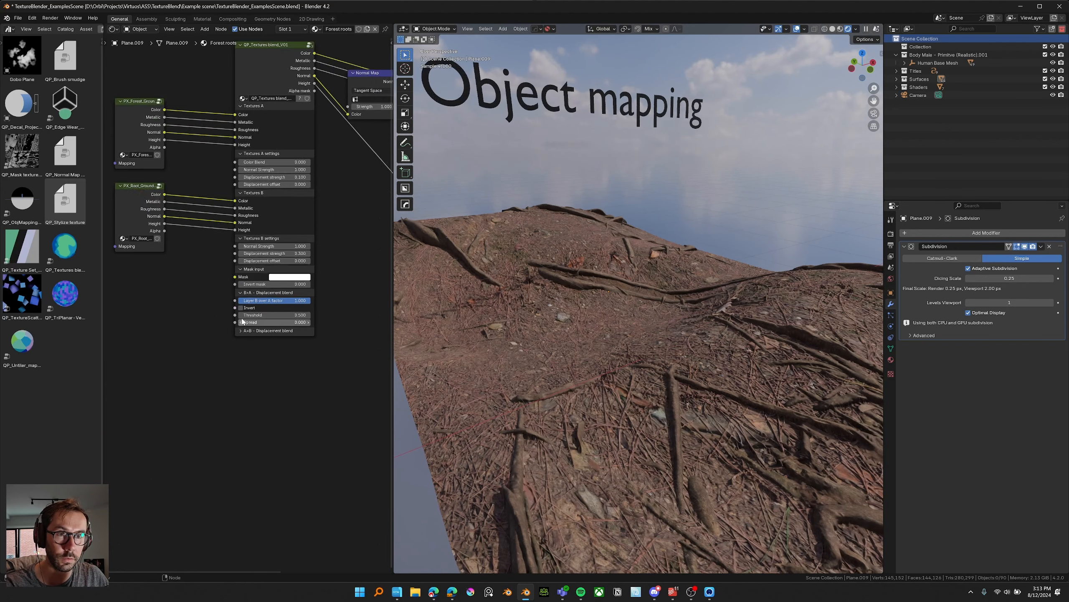
Step: Set the blend node's Mask color to black, compare the ground without roots, and restore the mask to white
scroll(247, 303, "up", 1)
left_click(300, 273)
left_click_drag(356, 202, 356, 217)
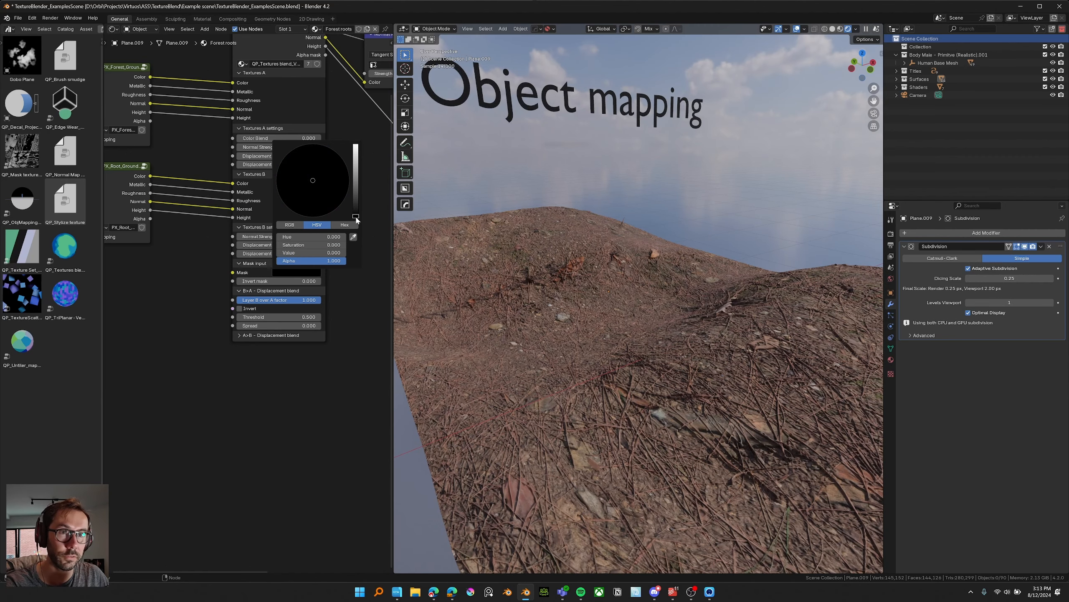
left_click_drag(356, 217, 355, 144)
scroll(371, 298, "down", 5)
middle_click_drag(568, 358, 582, 370)
scroll(584, 366, "down", 5)
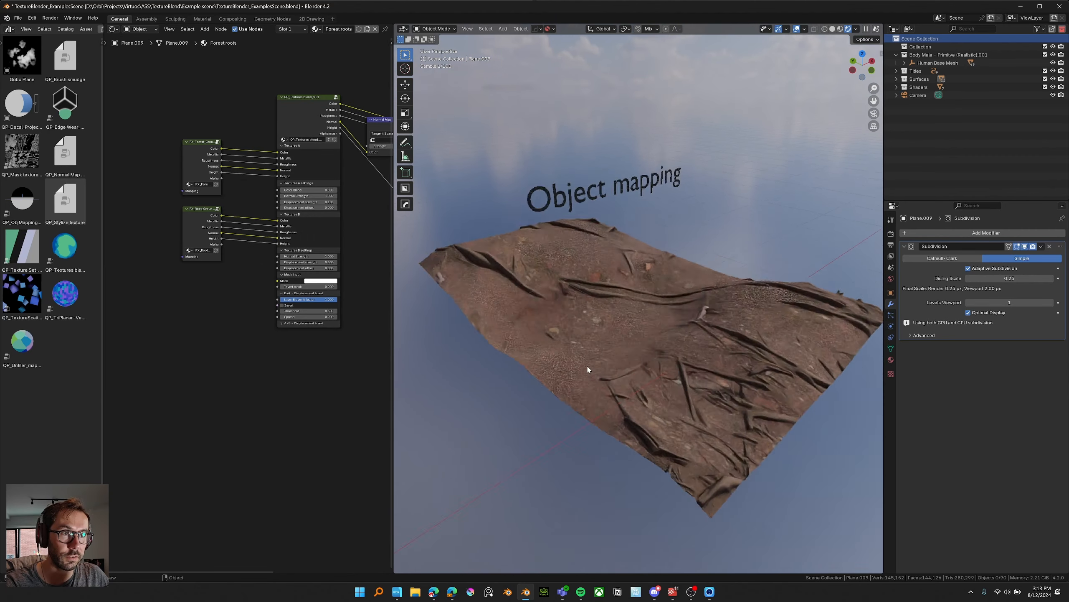
Step: Add the QP_ObjMapping node from the asset library and place it below the PX_Root_Ground node
scroll(589, 369, "up", 5)
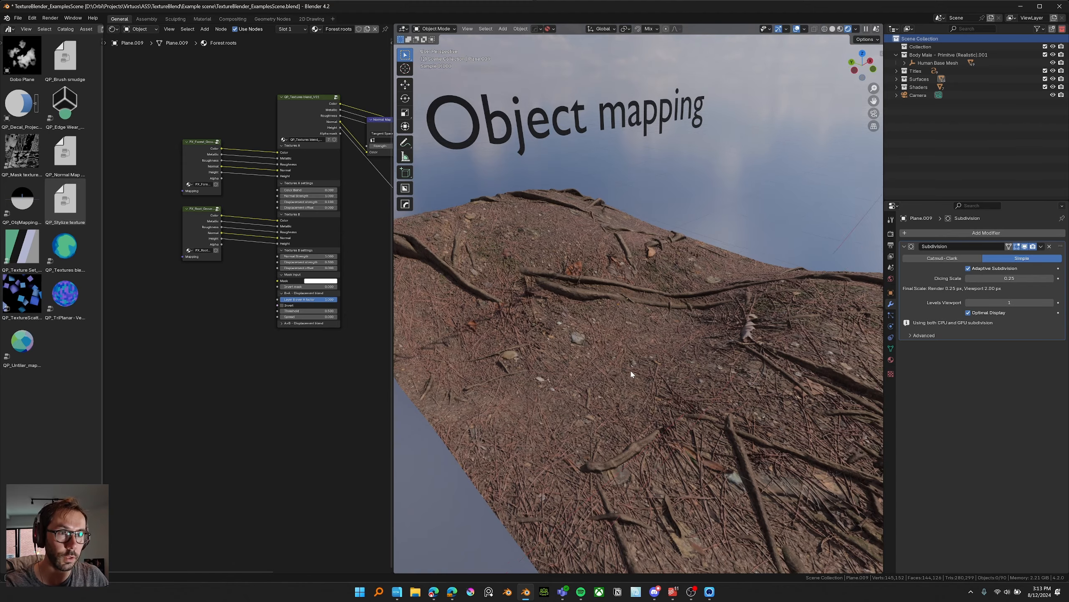
middle_click_drag(630, 370, 646, 335)
scroll(645, 338, "down", 3)
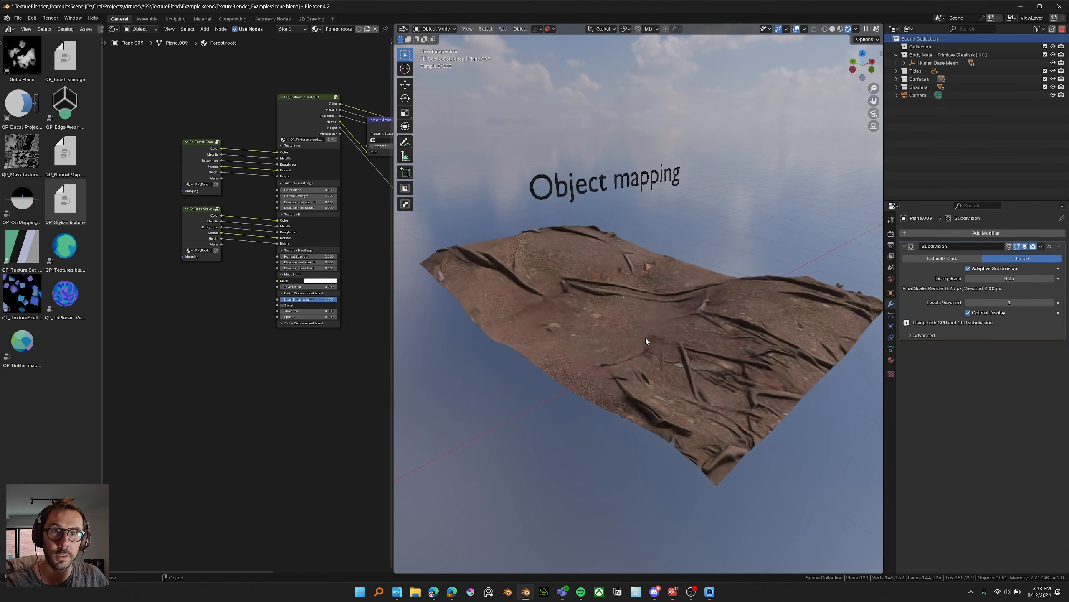
left_click_drag(40, 220, 198, 304)
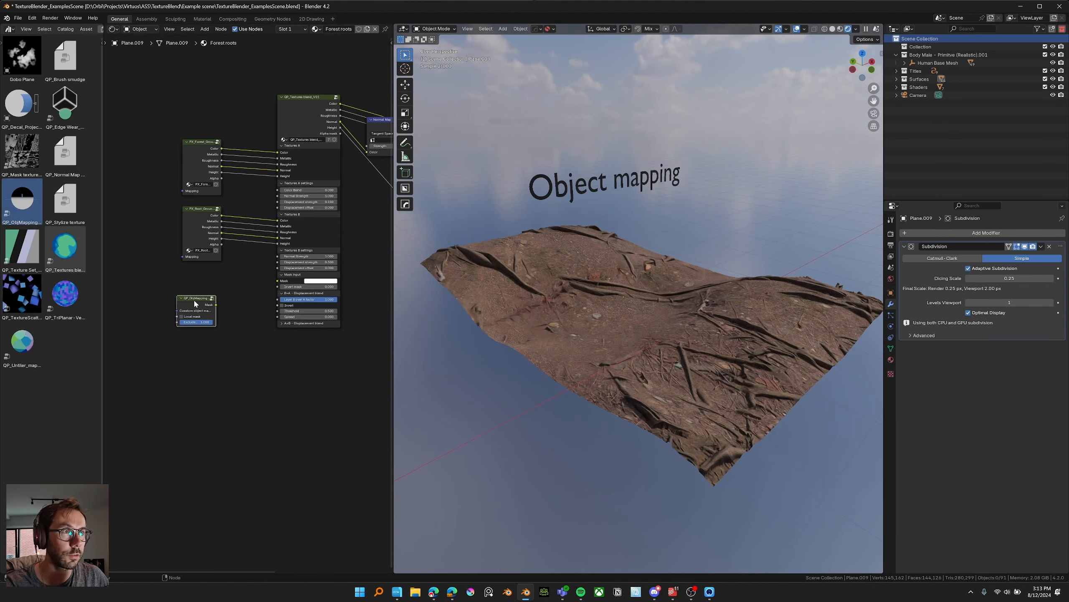
scroll(188, 304, "up", 3)
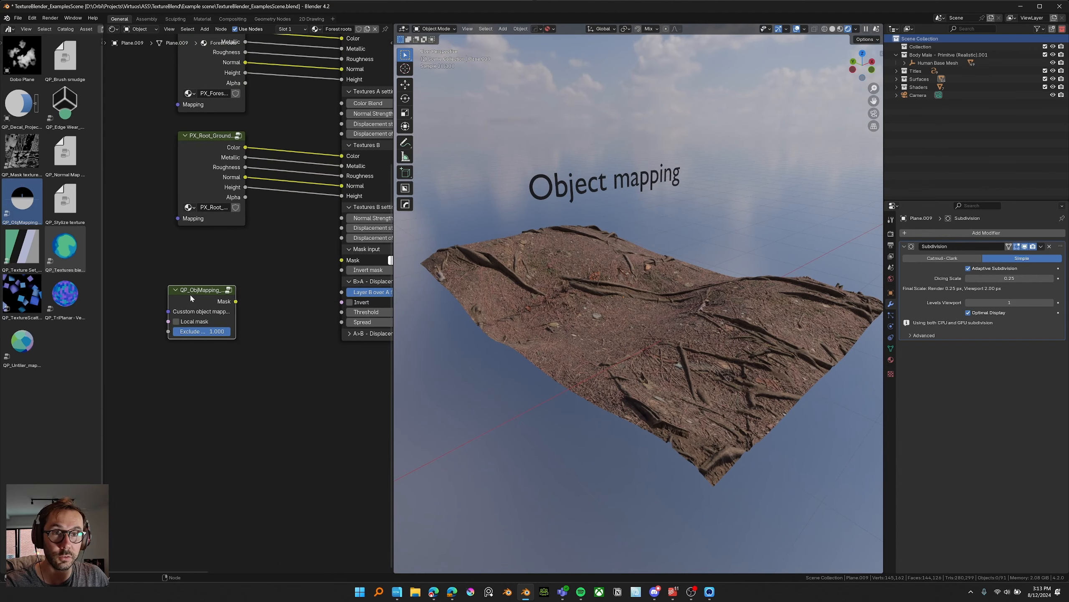
mouse_move(193, 299)
left_mouse_down()
mouse_move(201, 280)
mouse_move(201, 300)
left_mouse_up()
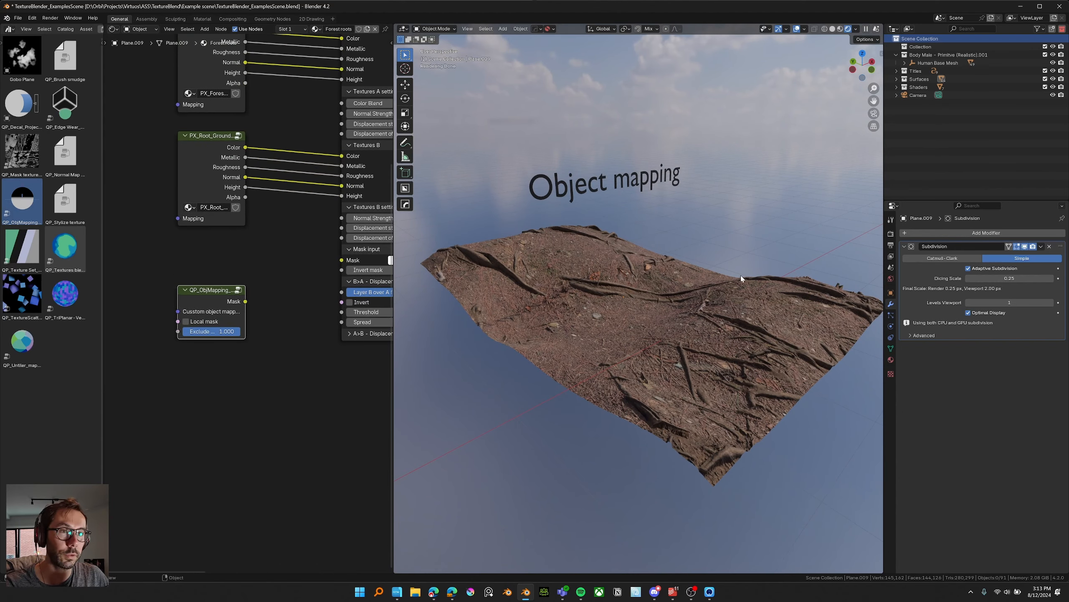
Step: Find the QP_ObjMapping_Ref object in the scene hierarchy, select it and frame it in the viewport
middle_click_drag(741, 278, 598, 295)
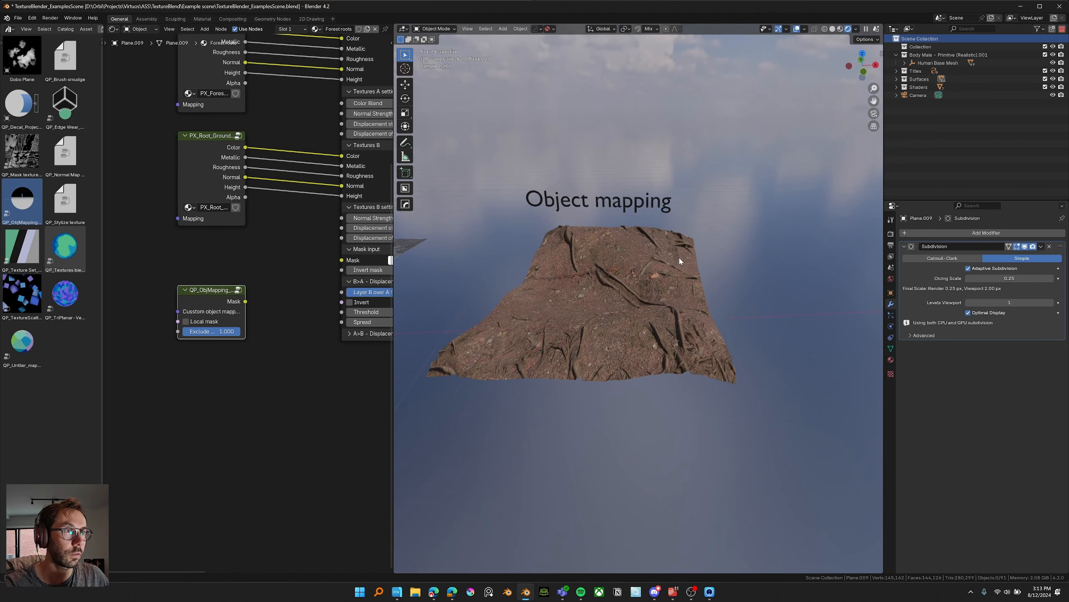
middle_click_drag(678, 255, 725, 270)
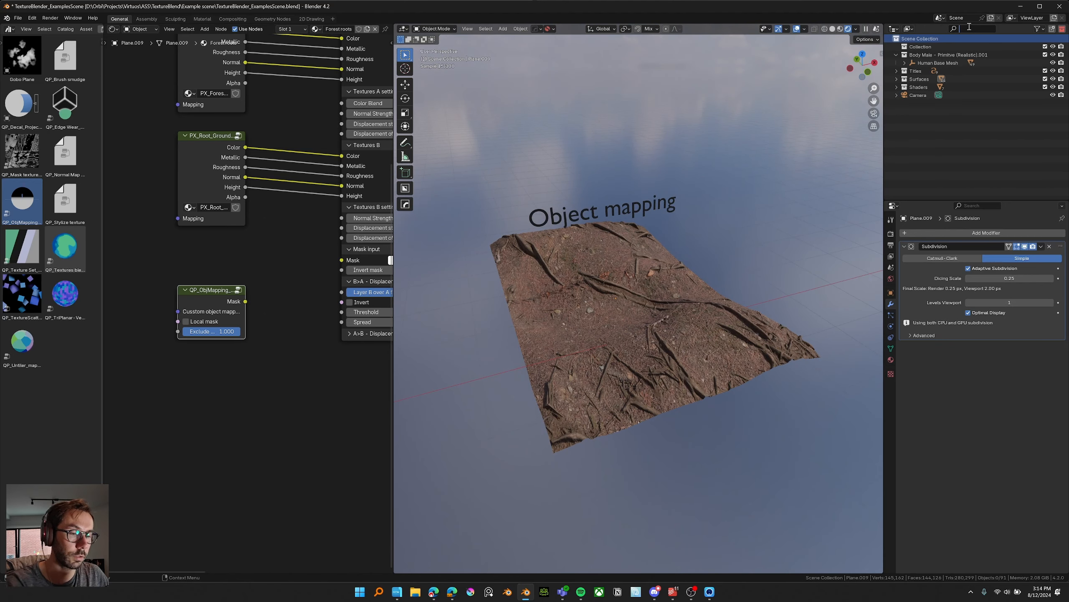
type("j")
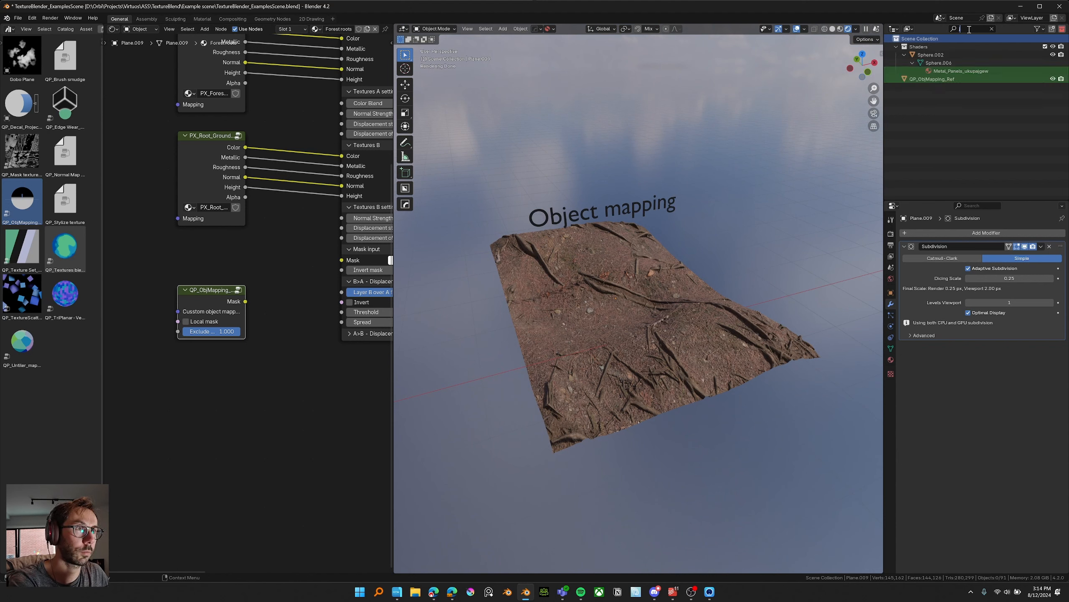
key("BackSpace")
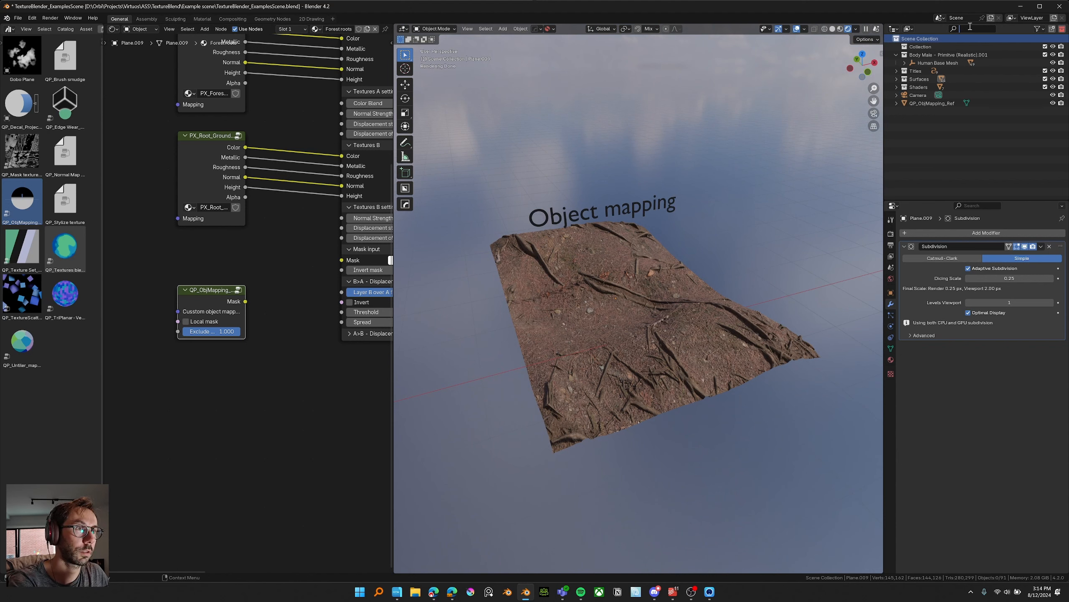
left_click(931, 104)
key("KP_Decimal")
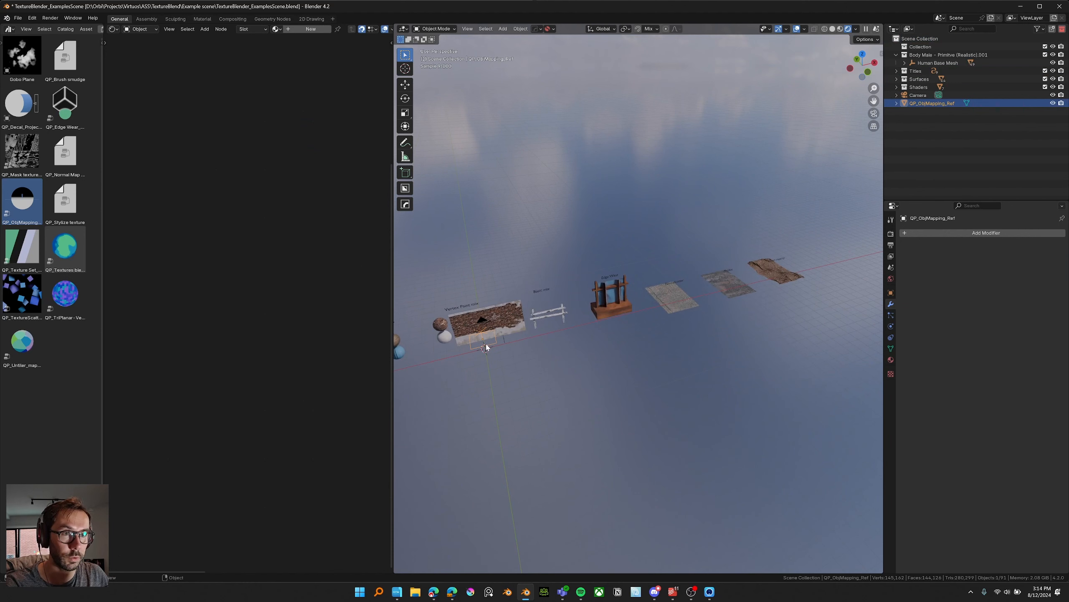
Step: Move QP_ObjMapping_Ref along the X axis onto the forest roots plane and frame it
key("g")
key("x")
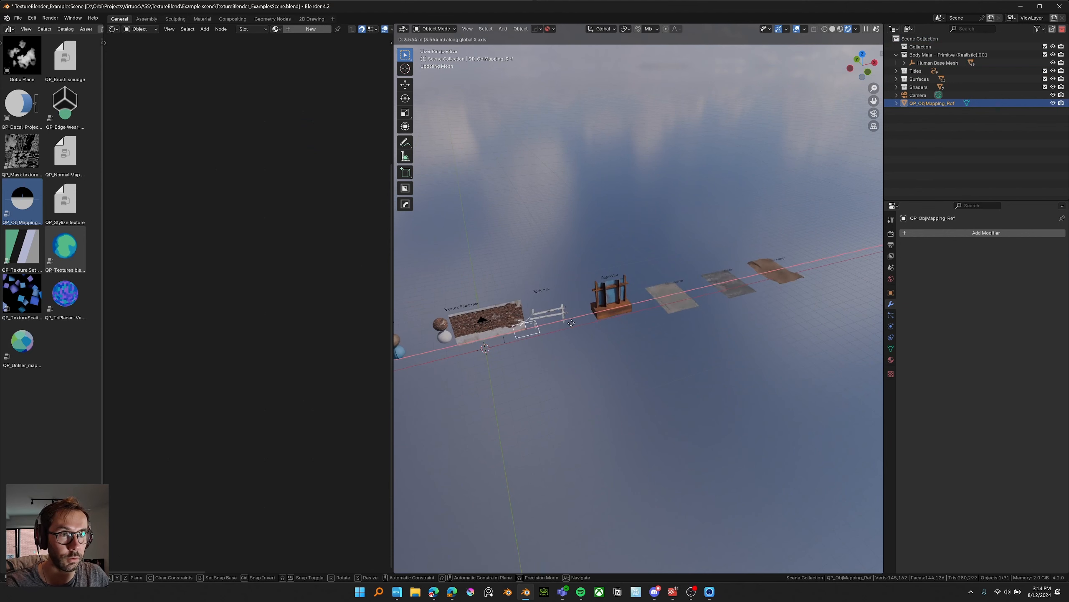
left_click(757, 273)
key("KP_Decimal")
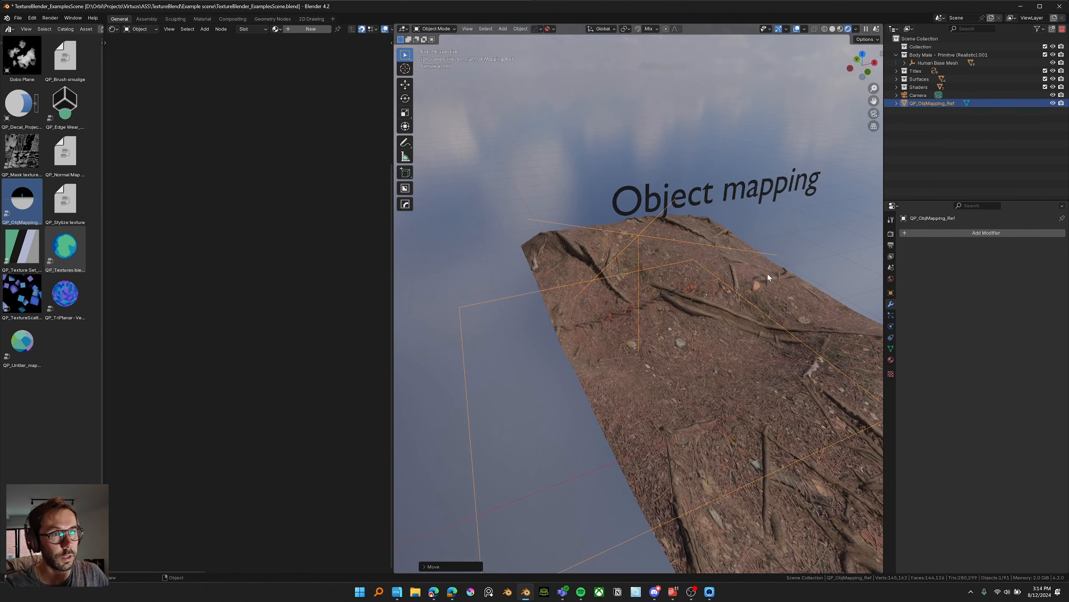
Step: Select the forest roots plane and preview the QP_ObjMapping node's Mask output on it
middle_click_drag(657, 278, 655, 351)
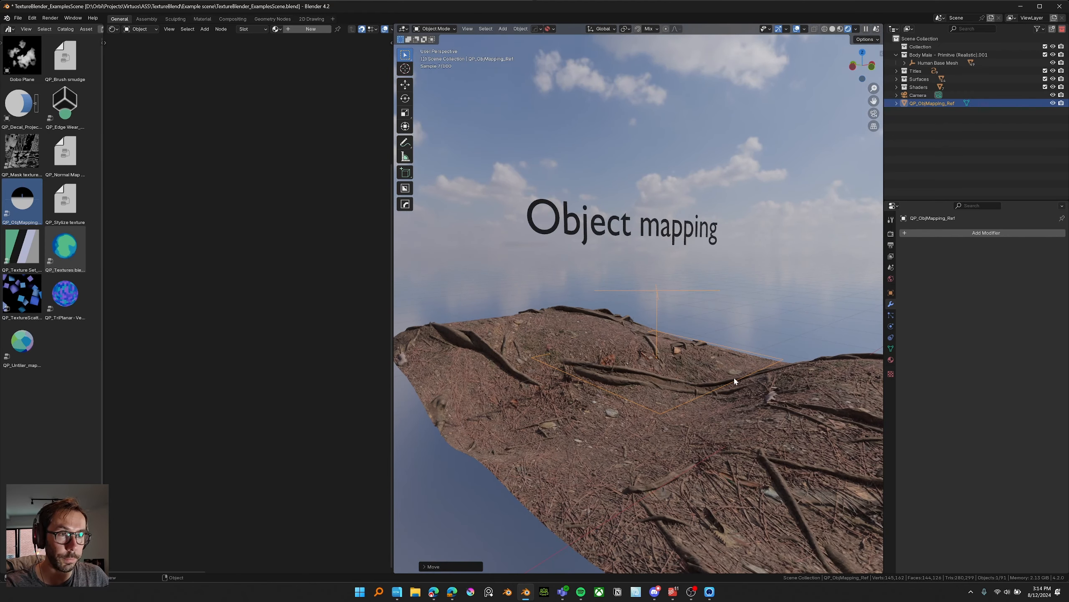
middle_click_drag(735, 381, 729, 379)
middle_click_drag(670, 302, 645, 242)
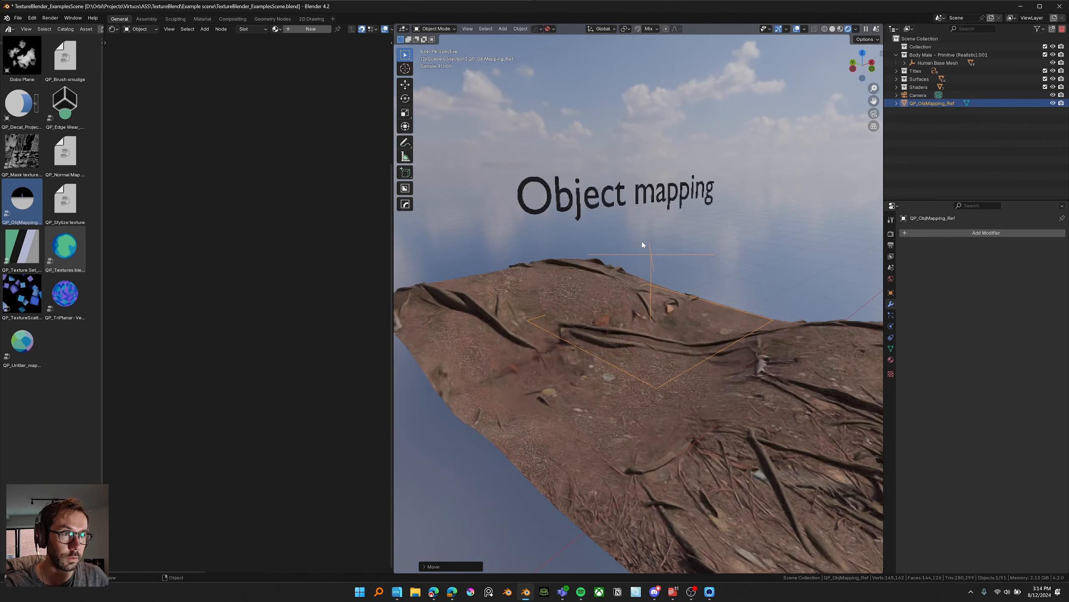
left_click(568, 455)
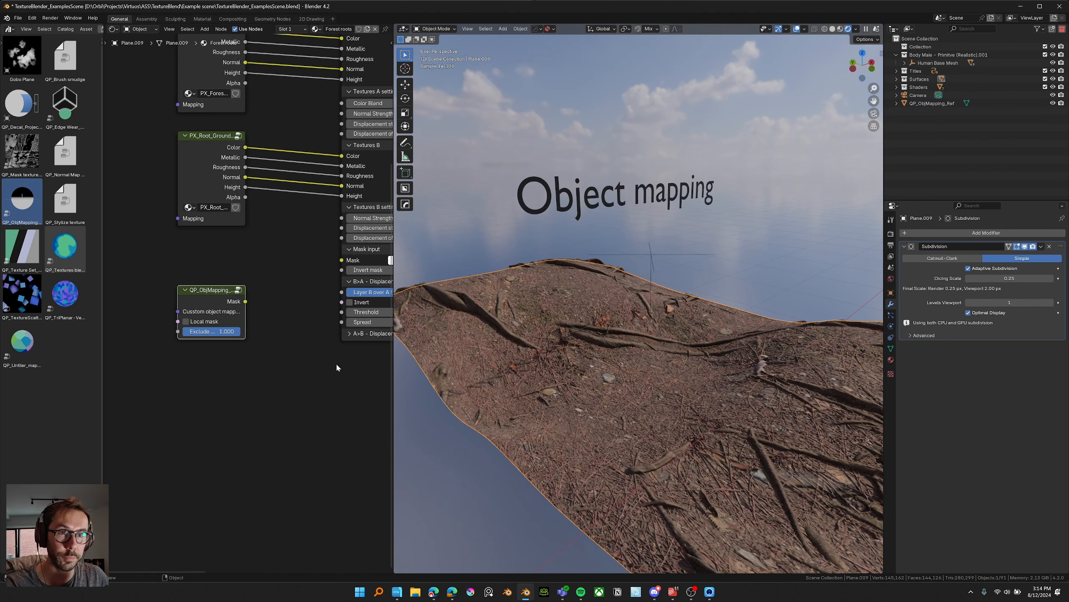
middle_click_drag(196, 345, 152, 359)
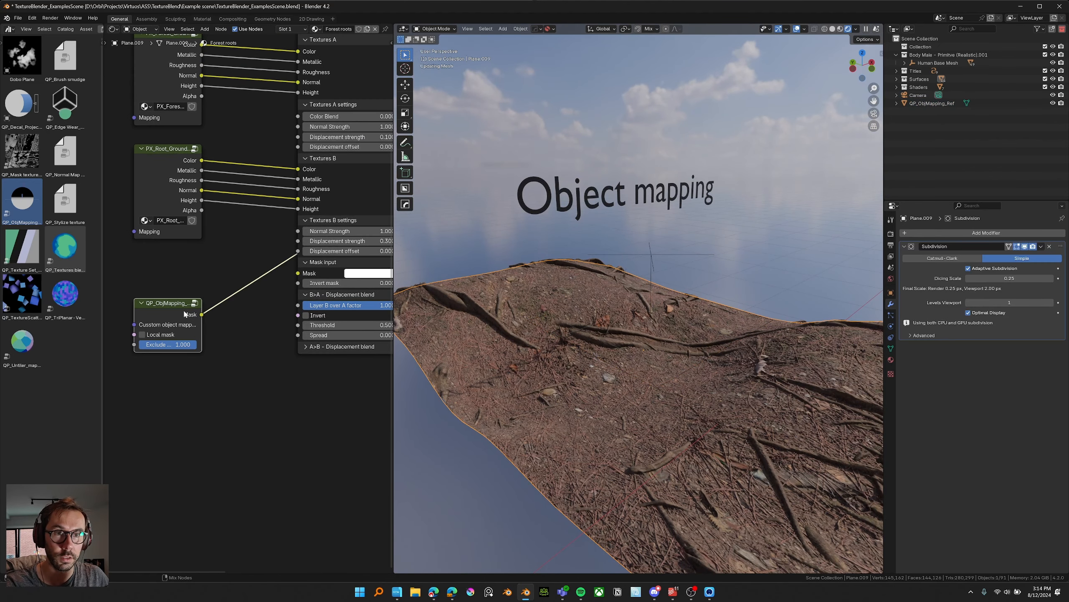
Step: Move the QP_ObjMapping_Ref object along the Z axis to shift the previewed mask
left_click(645, 256)
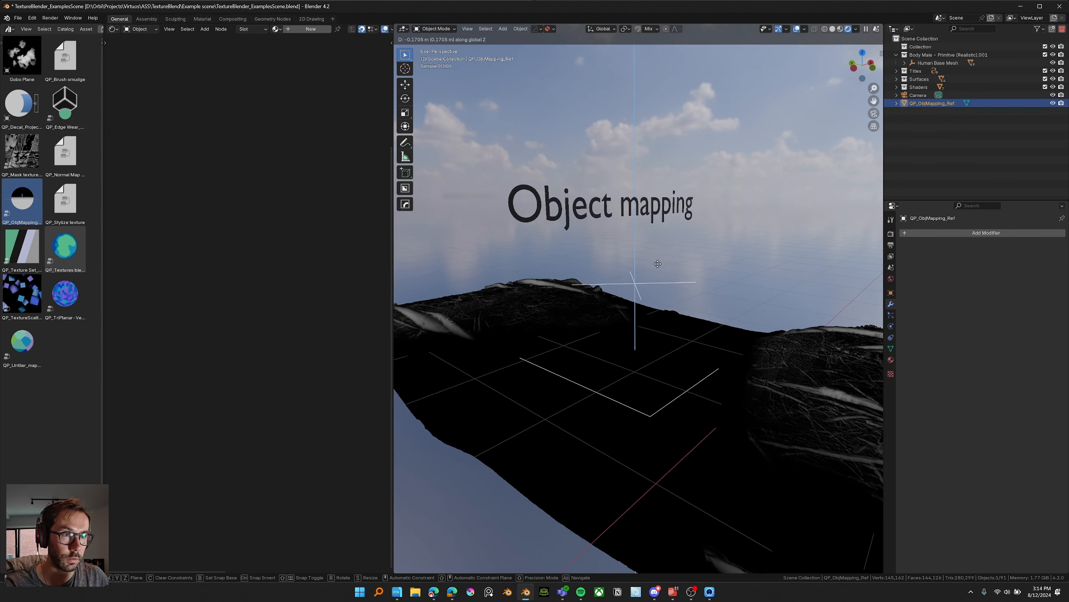
key("g")
key("z")
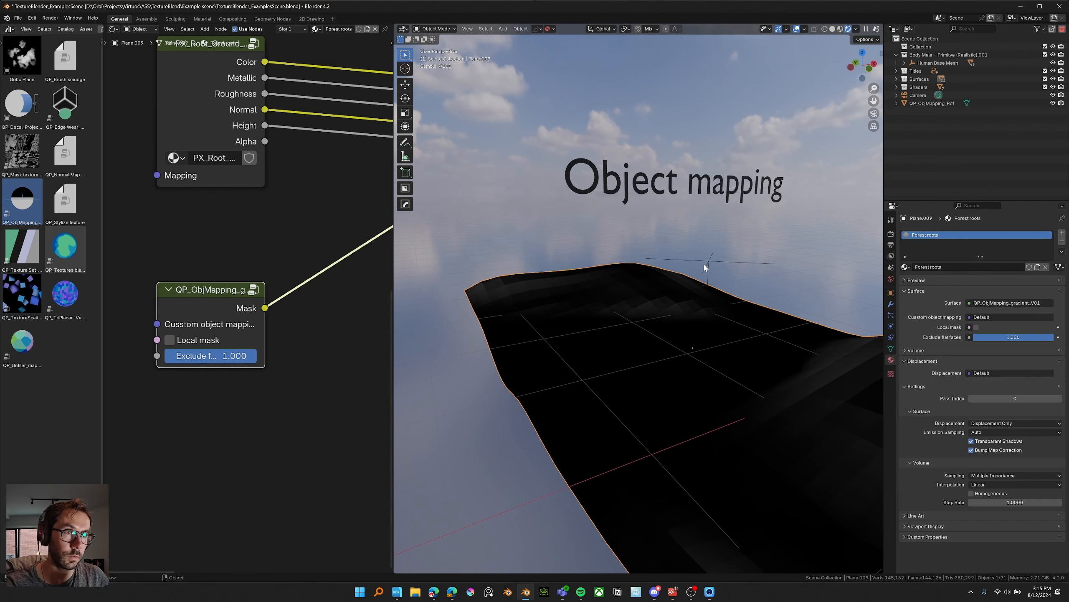
left_click(709, 261)
Step: Widen the plane's QP_ObjMapping_gradient_V01 node, set Exclude flat faces to 0, and reselect the mapping reference object
left_click(607, 300)
scroll(286, 269, "down", 2)
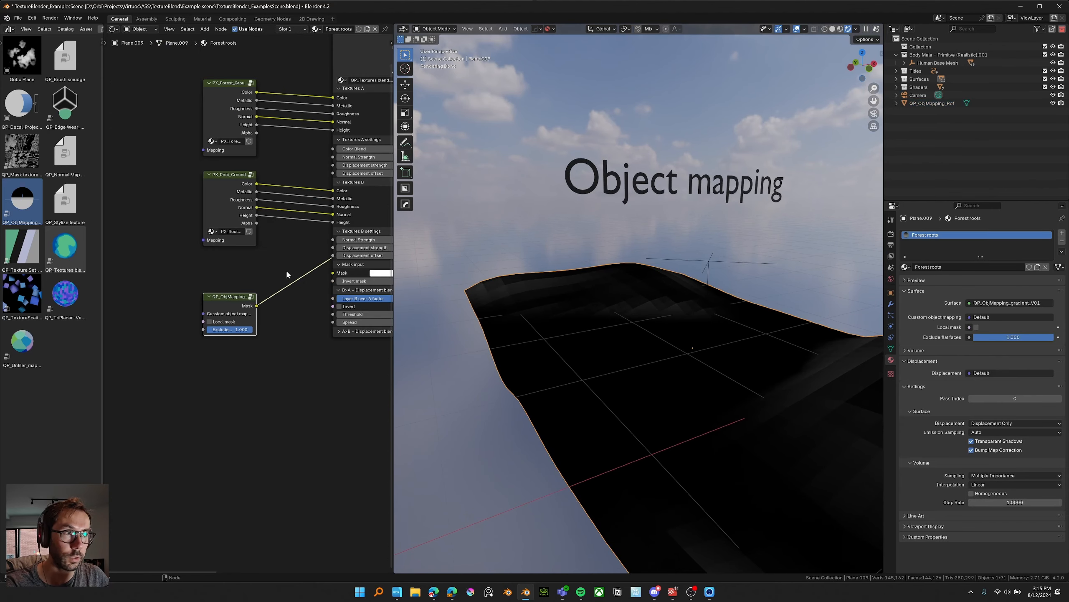
middle_click_drag(269, 293, 206, 197)
scroll(240, 277, "up", 10)
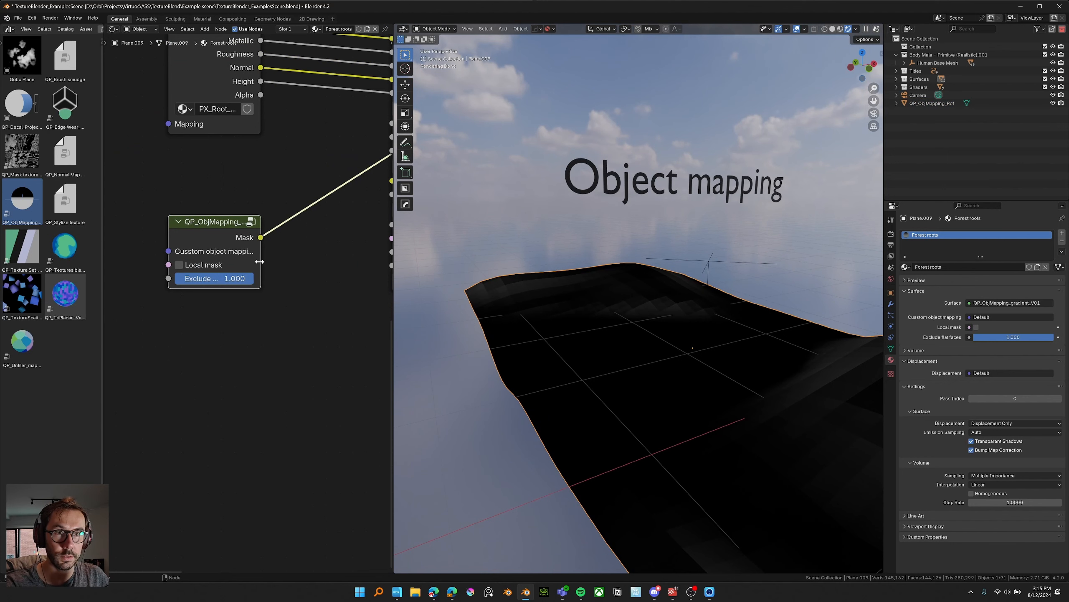
left_click_drag(261, 264, 307, 264)
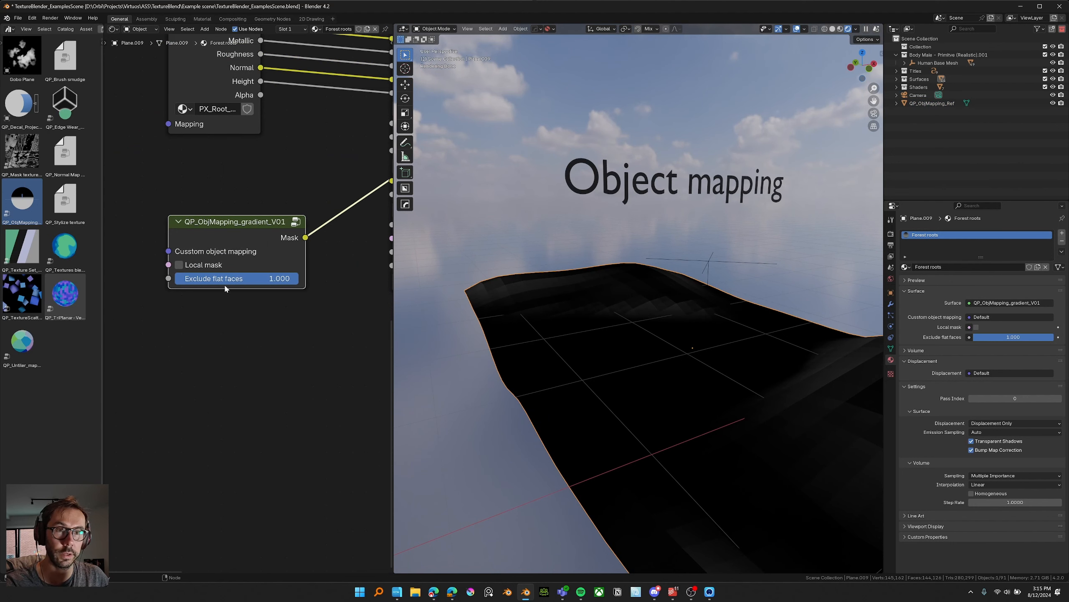
left_click_drag(271, 280, 160, 279)
left_click(707, 262)
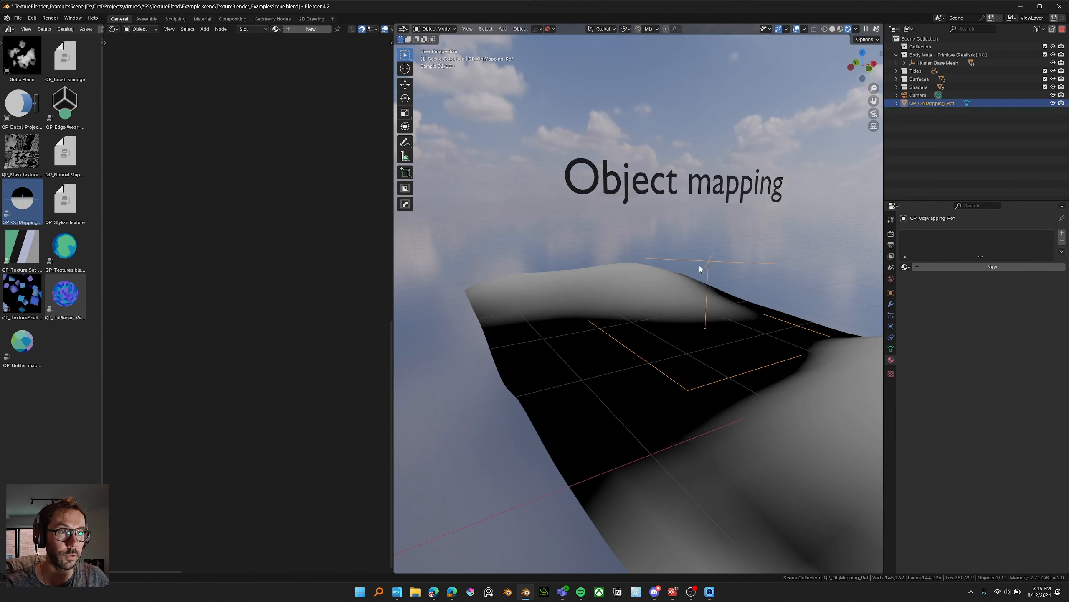
middle_click_drag(702, 269, 677, 259)
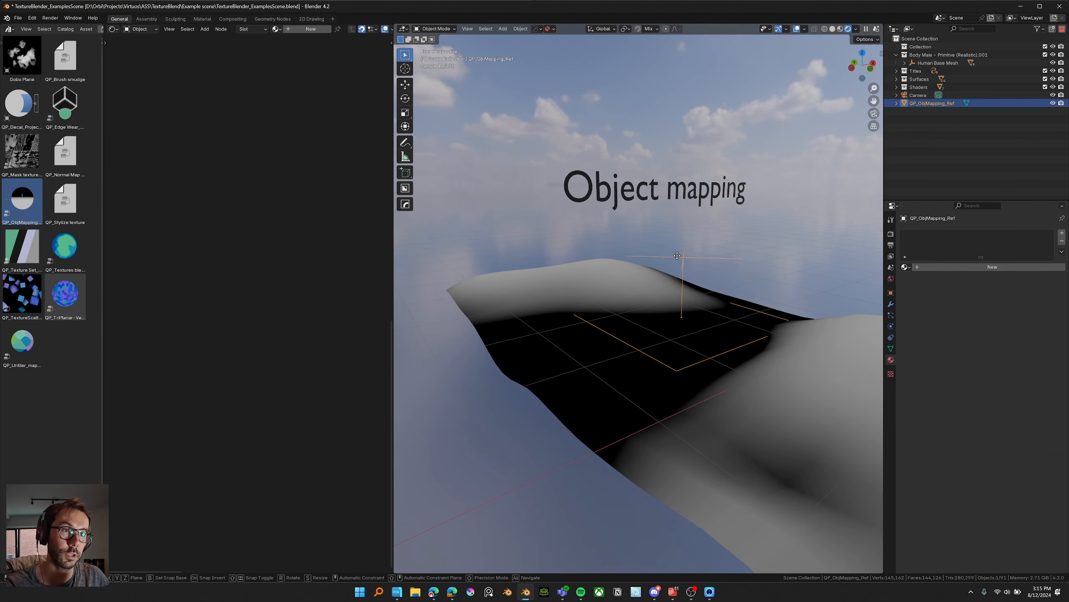
Step: Connect the Displacement node's output to the Material Output's Displacement input in the Forest roots material
left_click(593, 313)
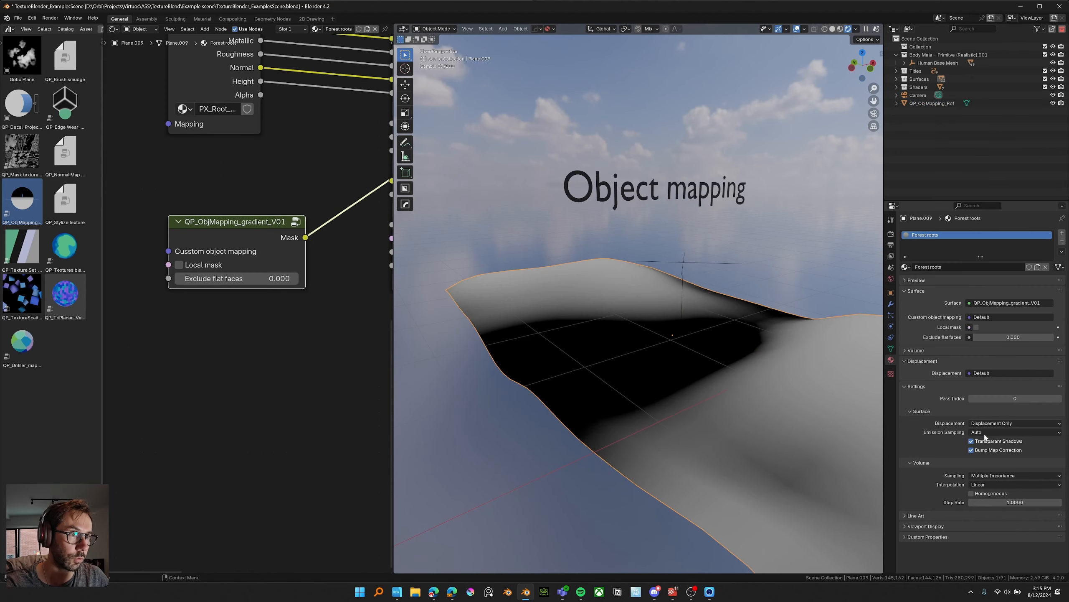
scroll(343, 341, "down", 5)
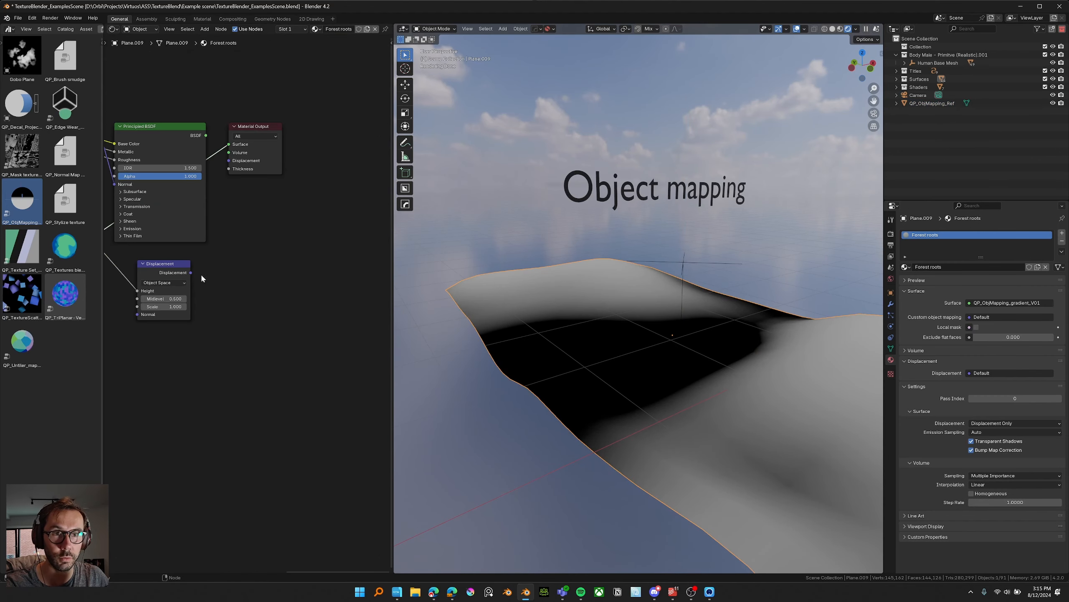
left_click_drag(191, 274, 228, 160)
Step: Scale QP_ObjMapping_Ref along the Z axis to adjust the mask gradient's falloff
left_click(711, 263)
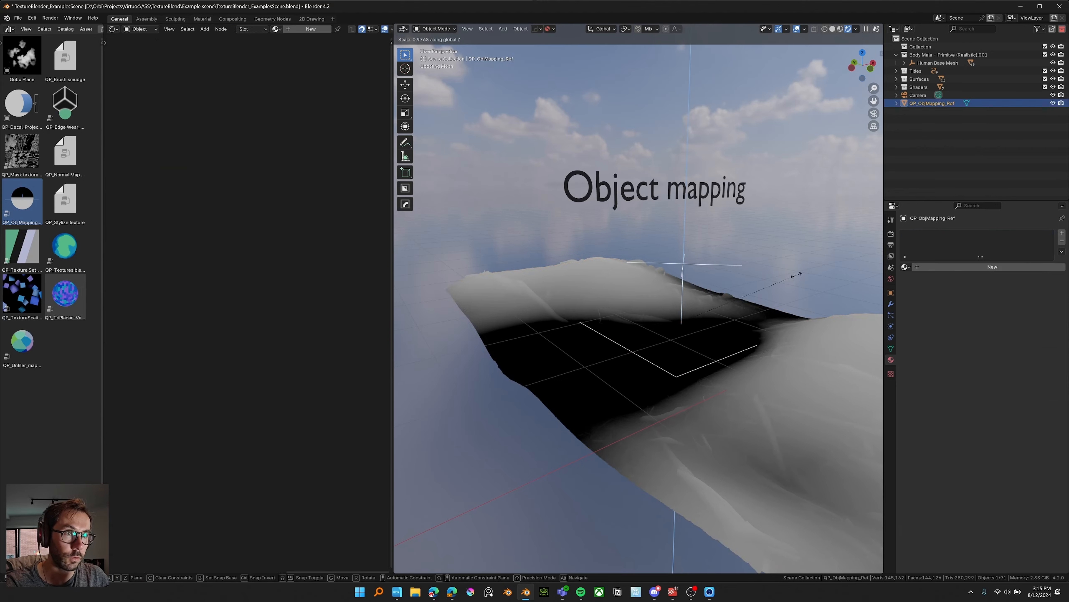
key("s")
key("z")
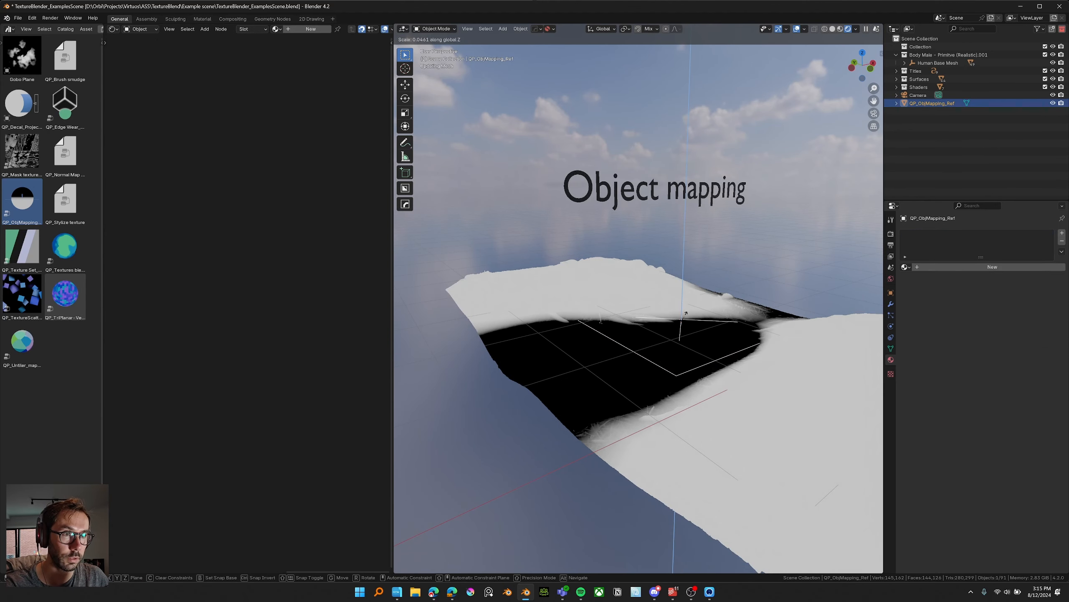
left_click(522, 200)
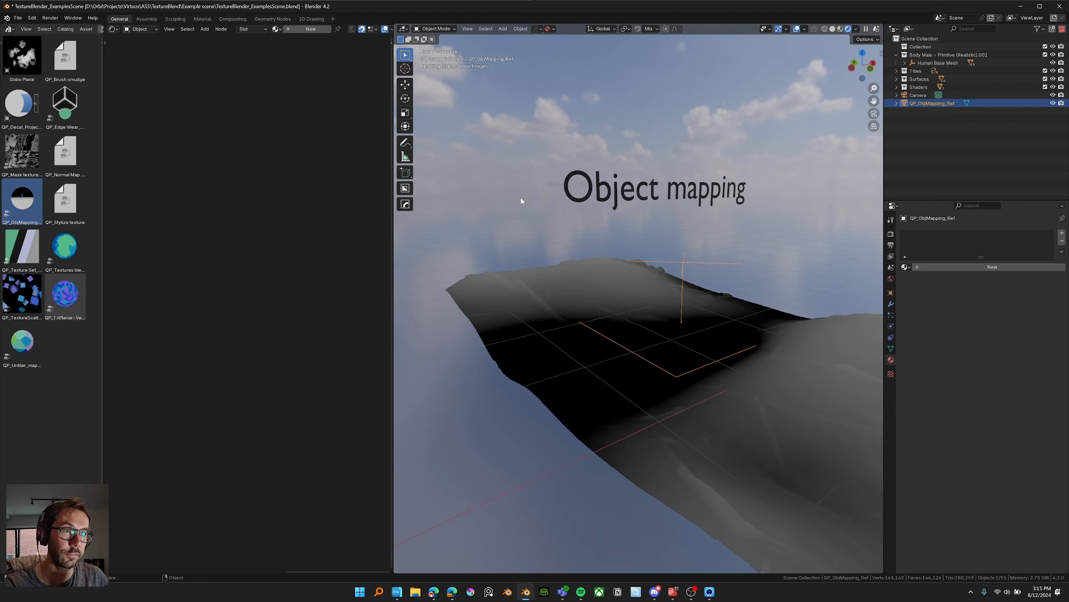
Step: Try rotating QP_ObjMapping_Ref about the X axis to tilt the mask gradient
middle_click_drag(610, 310, 591, 302)
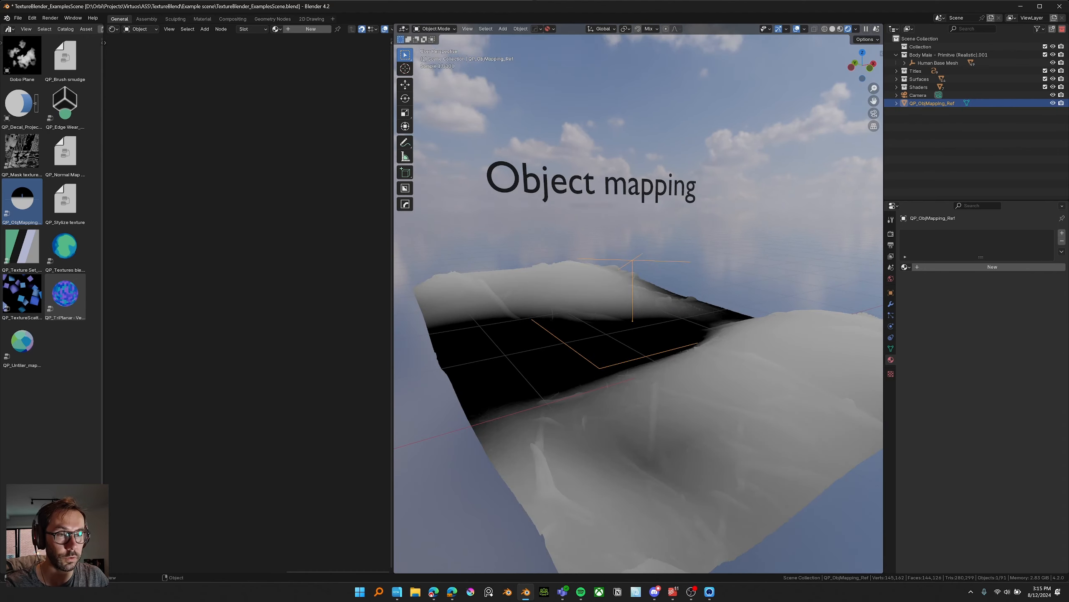
key("r")
key("x")
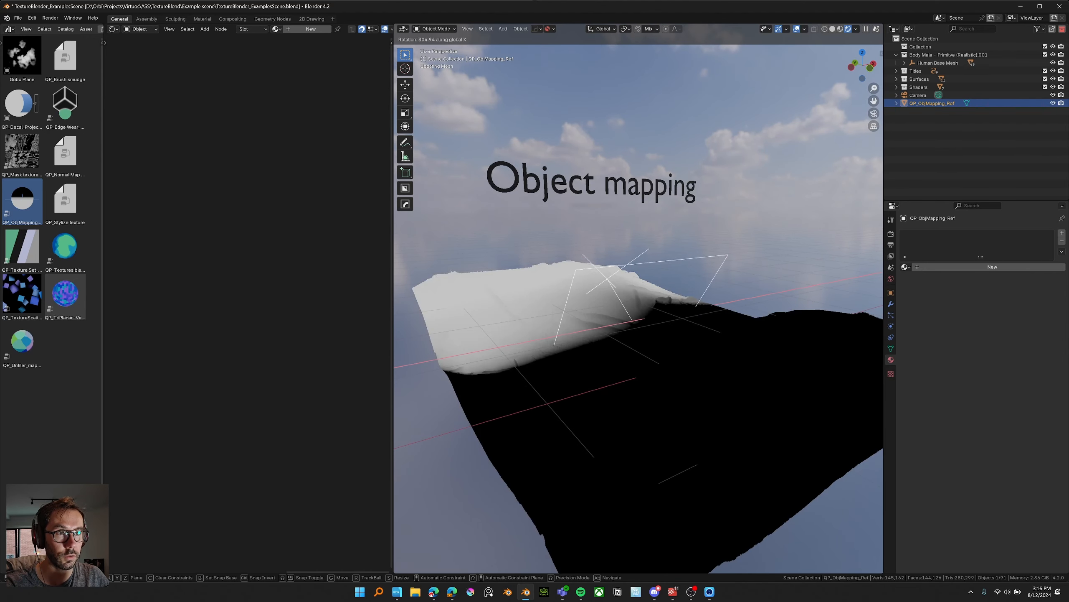
left_click(622, 364)
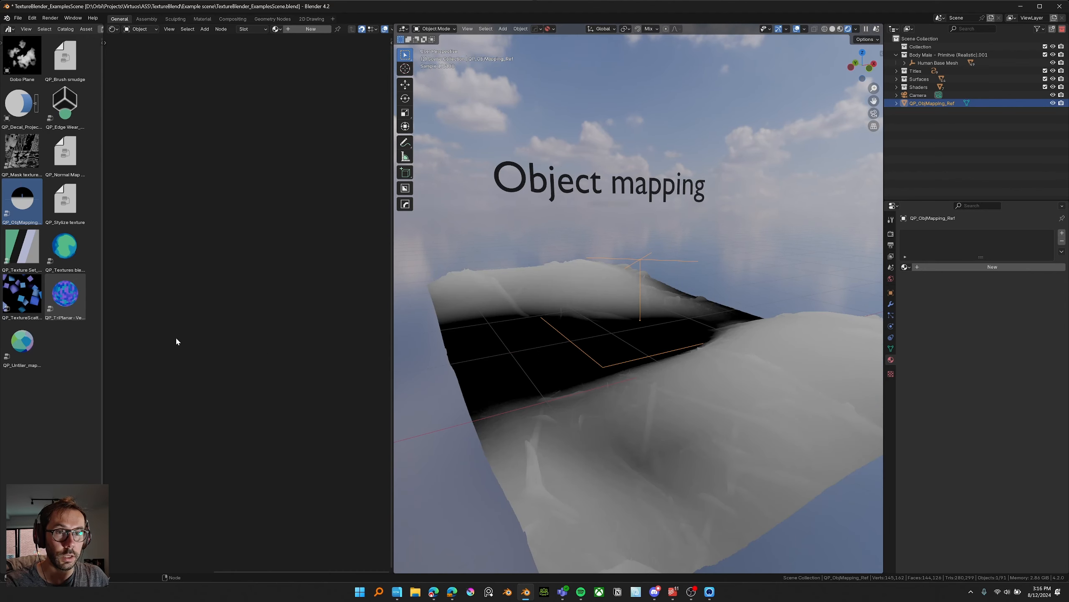
Step: Select the forest roots plane and enable Local mask on its QP_ObjMapping_gradient_V01 node
left_click(531, 417)
middle_click_drag(280, 341, 376, 335)
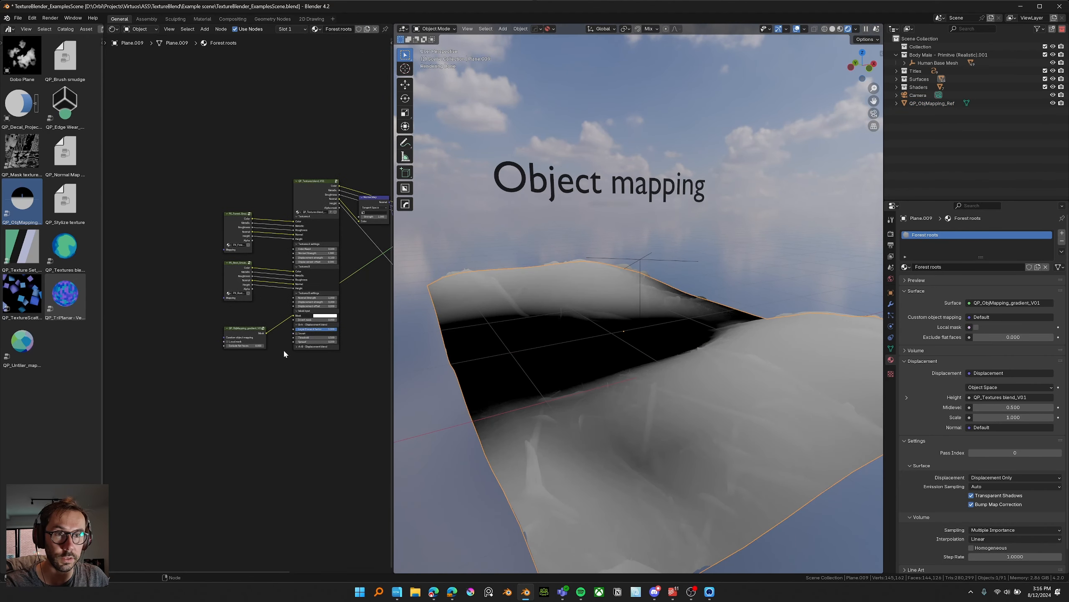
scroll(194, 396, "up", 4)
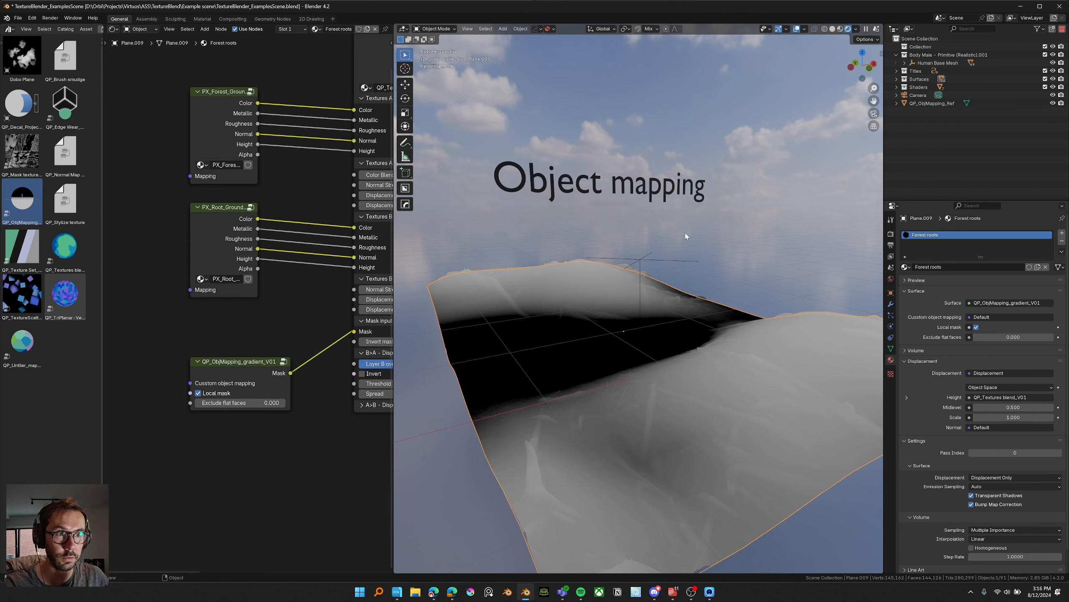
Step: Move QP_ObjMapping_Ref along the Z axis to position the local mask over the ground plane
left_click(657, 262)
mouse_move(657, 263)
middle_mouse_down()
mouse_move(697, 253)
mouse_move(565, 283)
mouse_move(666, 281)
mouse_move(643, 288)
mouse_move(648, 314)
mouse_move(628, 295)
mouse_move(636, 236)
mouse_move(597, 311)
mouse_move(618, 306)
middle_mouse_up()
key("g")
key("z")
left_click(622, 282)
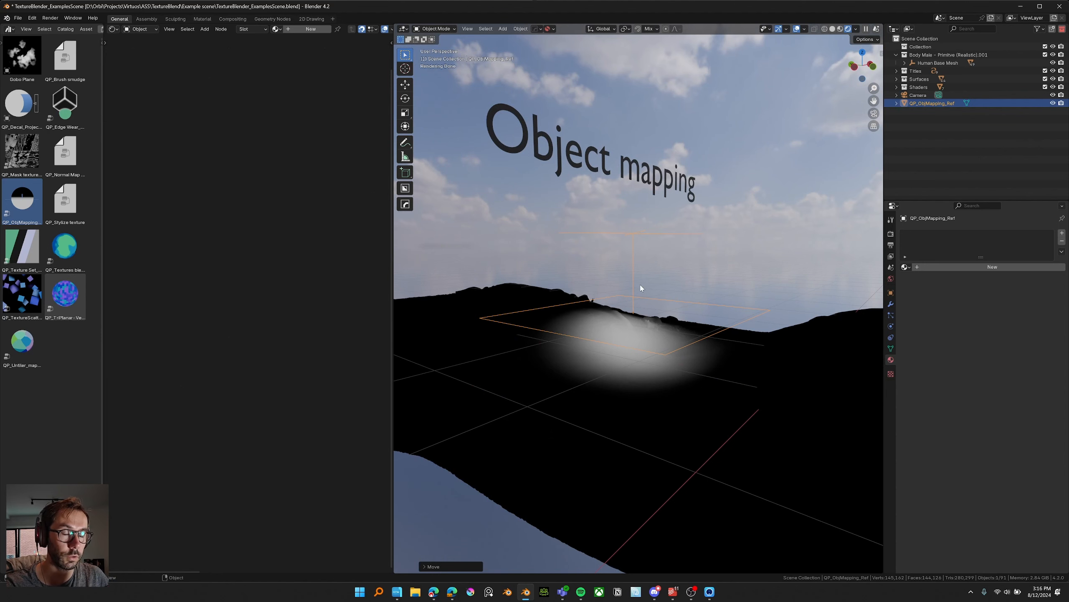
key("g")
key("z")
left_click(641, 322)
Step: Scale QP_ObjMapping_Ref along the X axis to stretch the local mask across the width of the plane
middle_click_drag(641, 321, 550, 324)
key("s")
key("x")
left_click(562, 338)
middle_click_drag(689, 305, 595, 304)
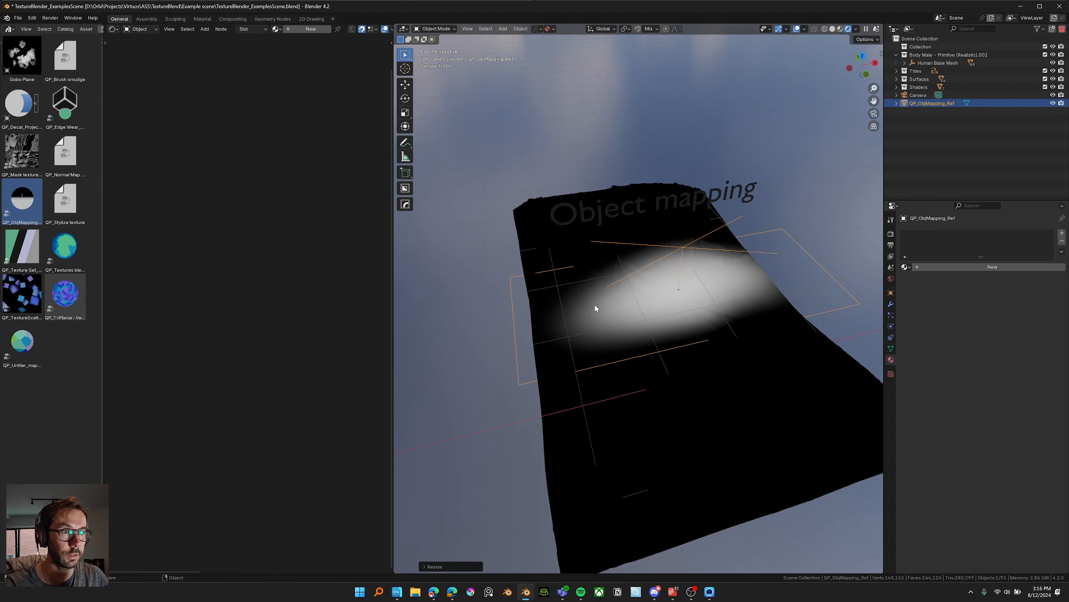
Step: Feed the object mapping node's Mask output into the blend node's Mask input and preview the Principled BSDF on the plane
left_click(588, 232)
middle_click_drag(340, 346, 245, 338)
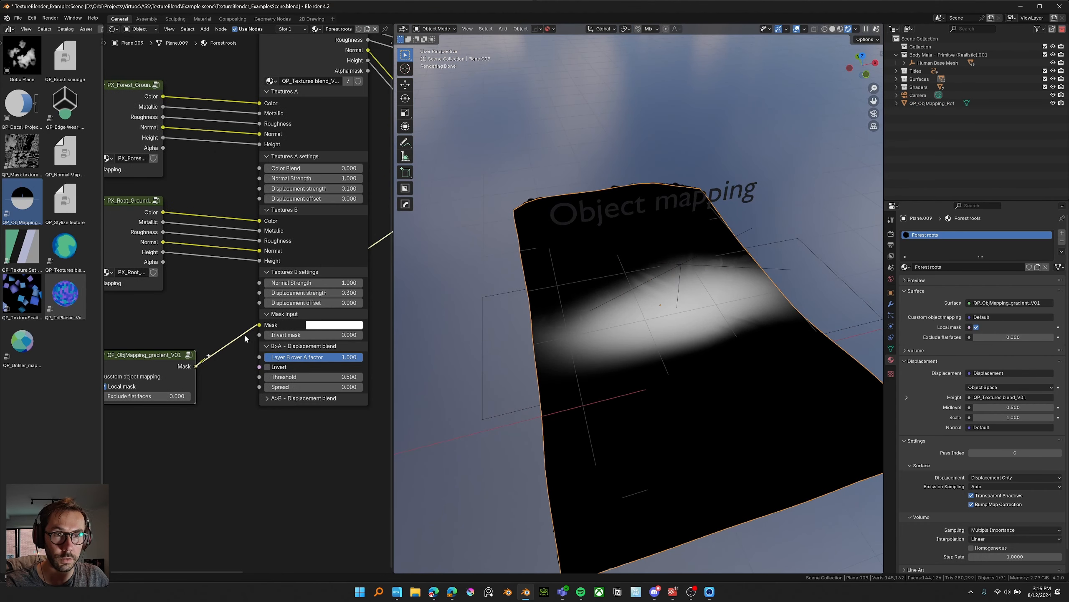
scroll(255, 329, "down", 3)
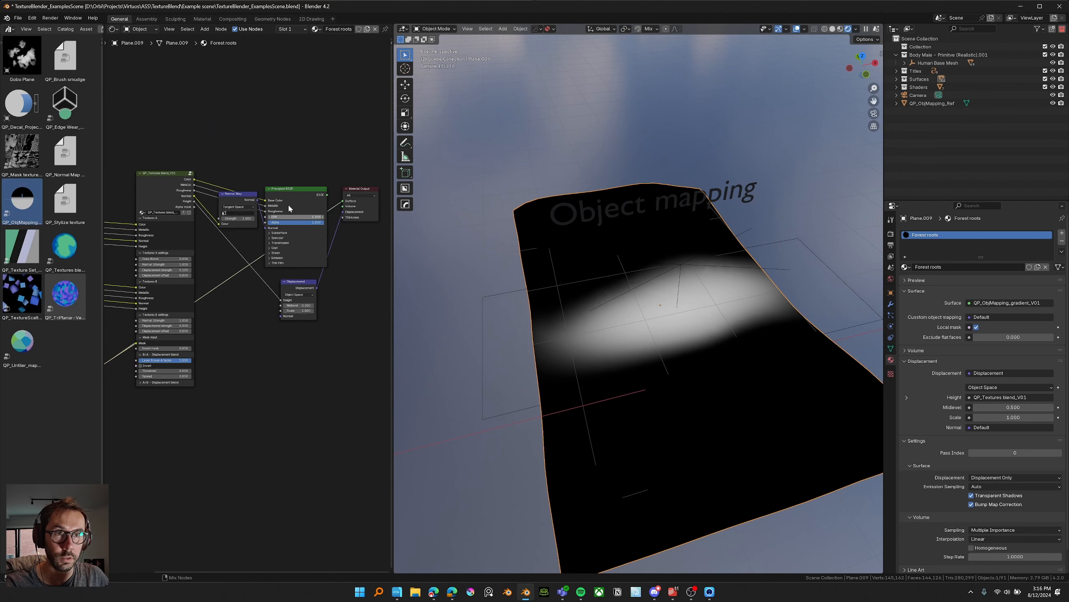
left_click(301, 192, "ctrl+shift")
middle_click_drag(320, 259, 415, 245)
middle_click_drag(678, 354, 717, 342)
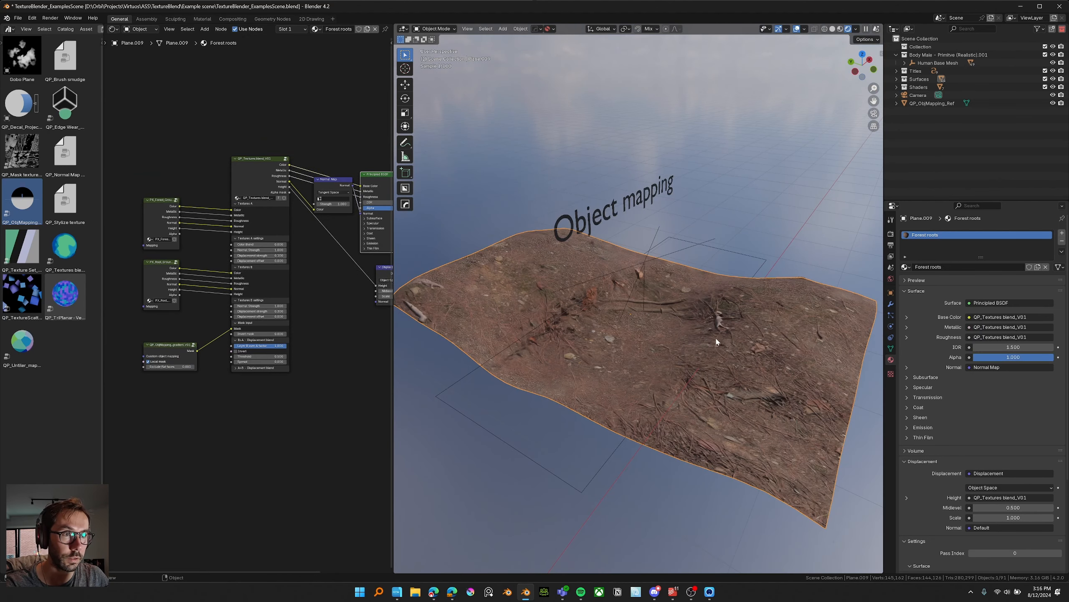
Step: Set Invert mask to 1 on the QP_Textures blend_V01 node and inspect the cleared path between the roots
scroll(642, 346, "up", 3)
scroll(632, 321, "up", 3)
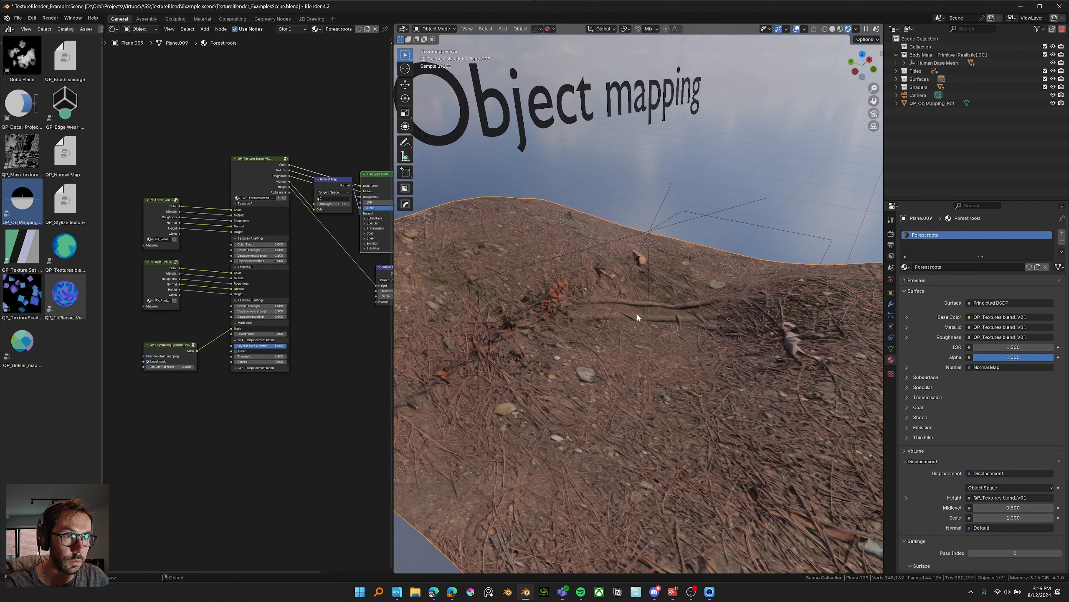
scroll(250, 333, "up", 3)
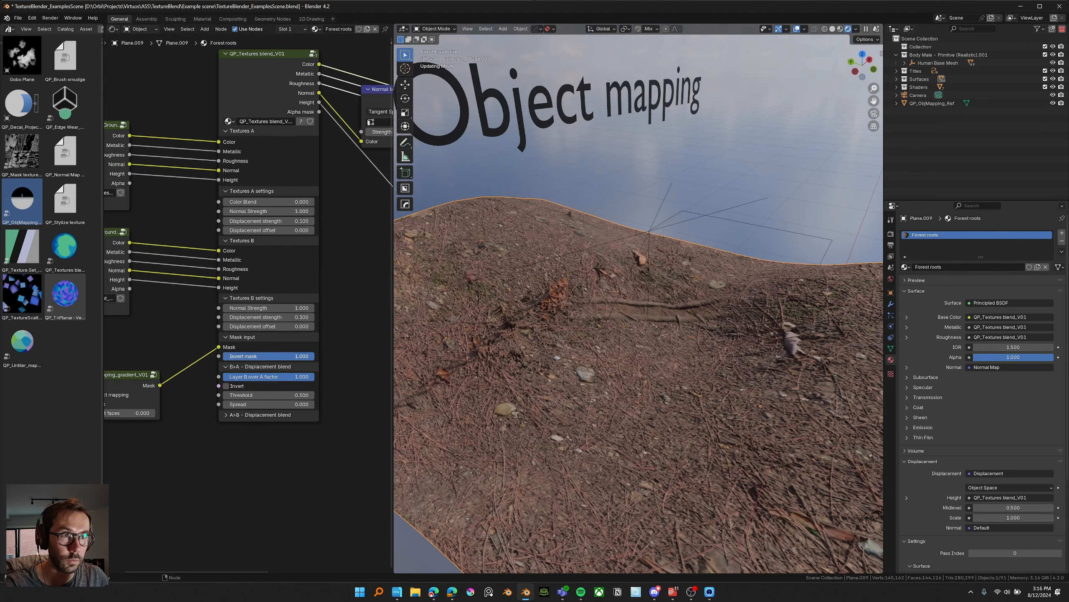
scroll(614, 363, "down", 2)
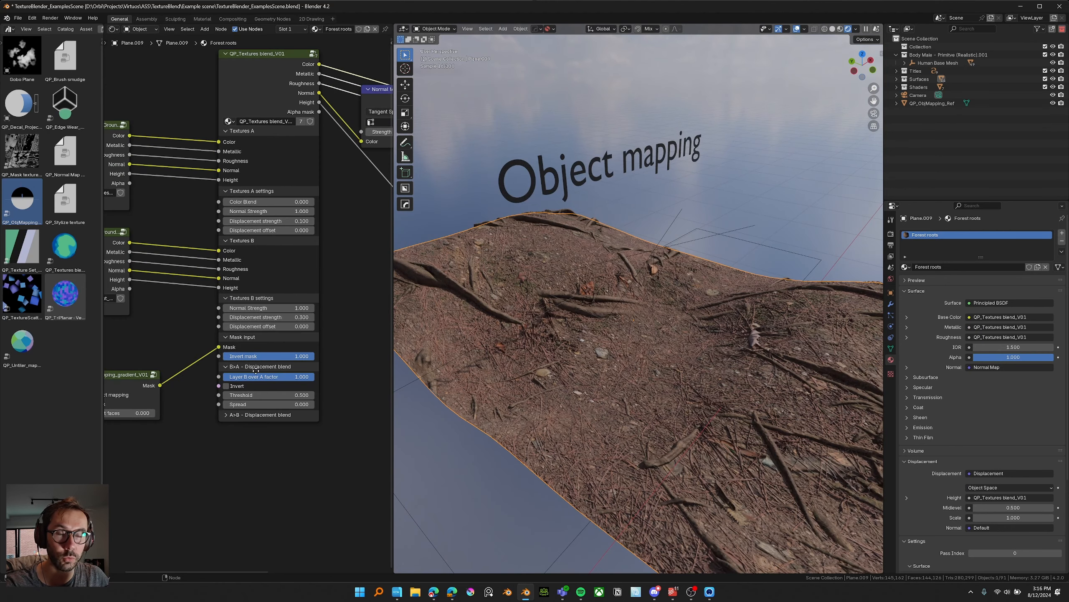
Step: Widen the PX_Forest_Ground_31_ and PX_Root_Ground_02_ nodes so their full names fit
middle_click_drag(256, 370, 315, 374)
middle_click_drag(203, 223, 209, 232)
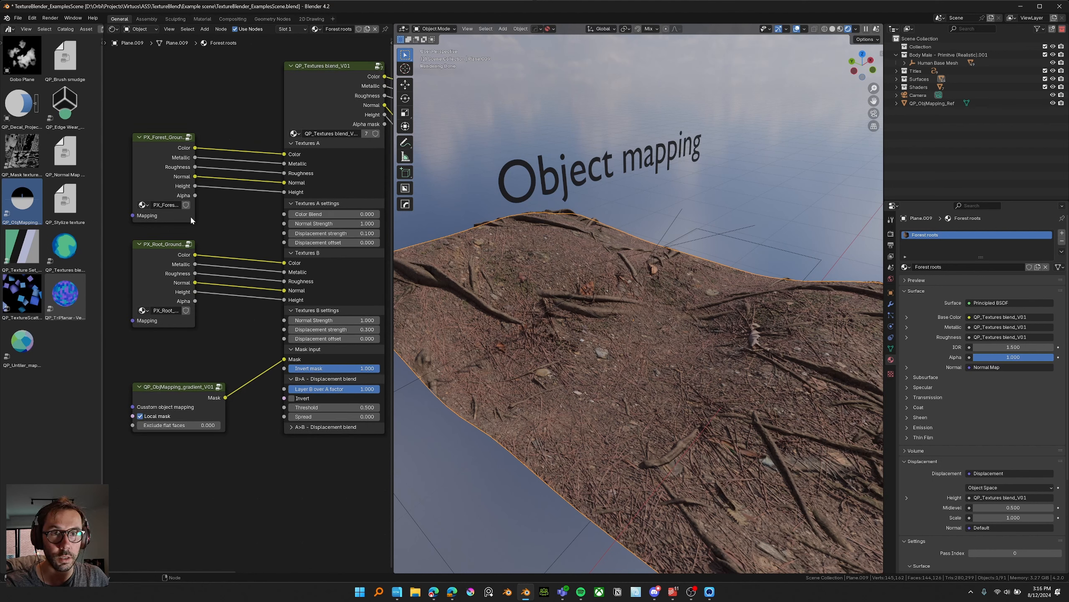
left_click_drag(195, 218, 228, 217)
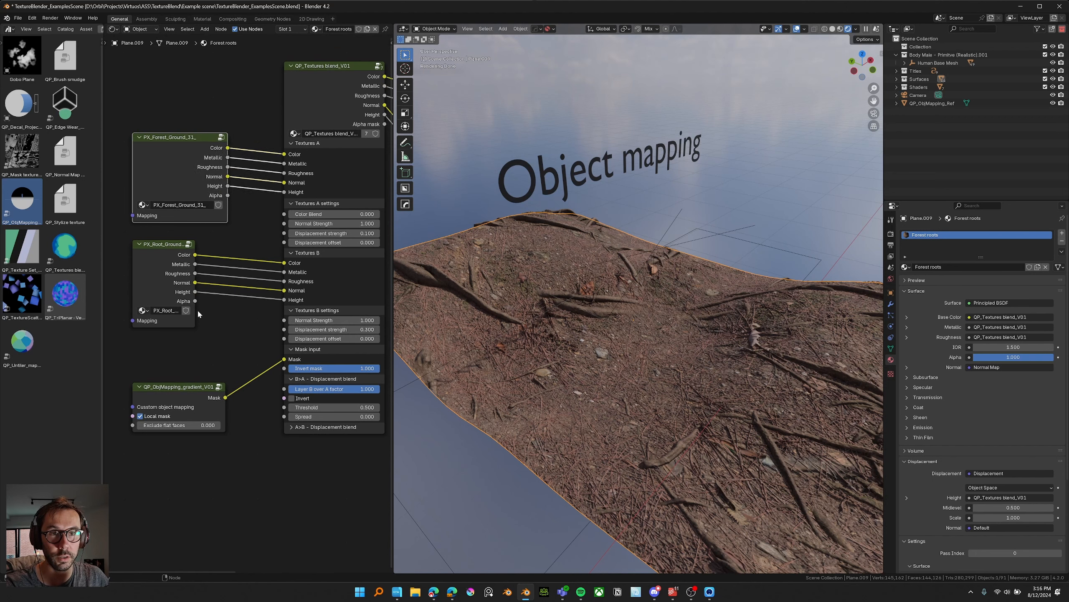
left_click_drag(193, 319, 228, 316)
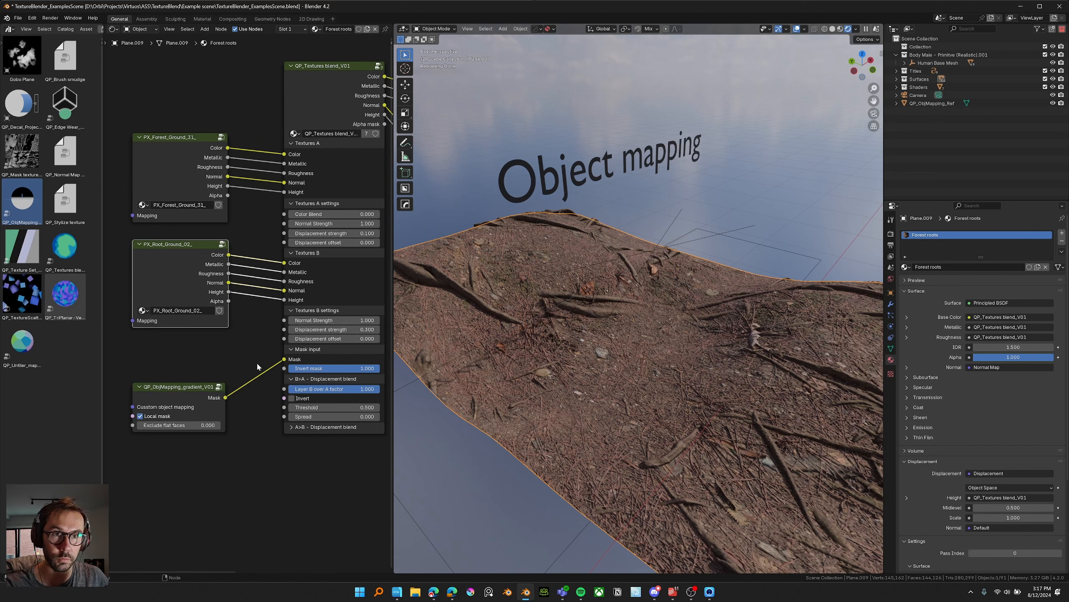
middle_click_drag(258, 366, 274, 368)
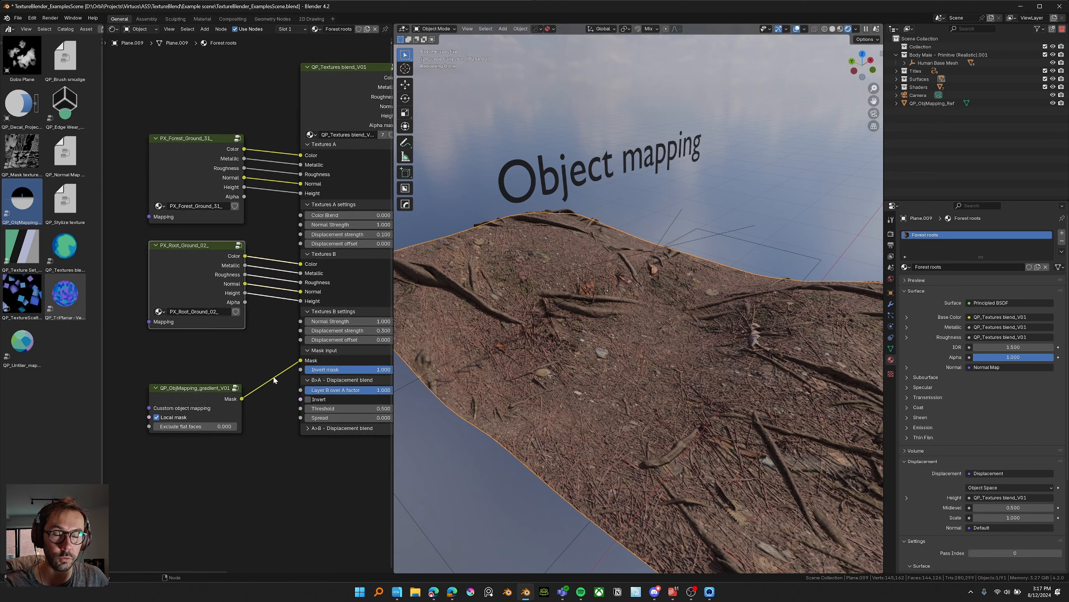
Step: Swap the two texture node groups, assigning PX_Root_Ground_02_ to the Textures A source and PX_Forest_Ground_31_ to the Textures B source
left_click(158, 206)
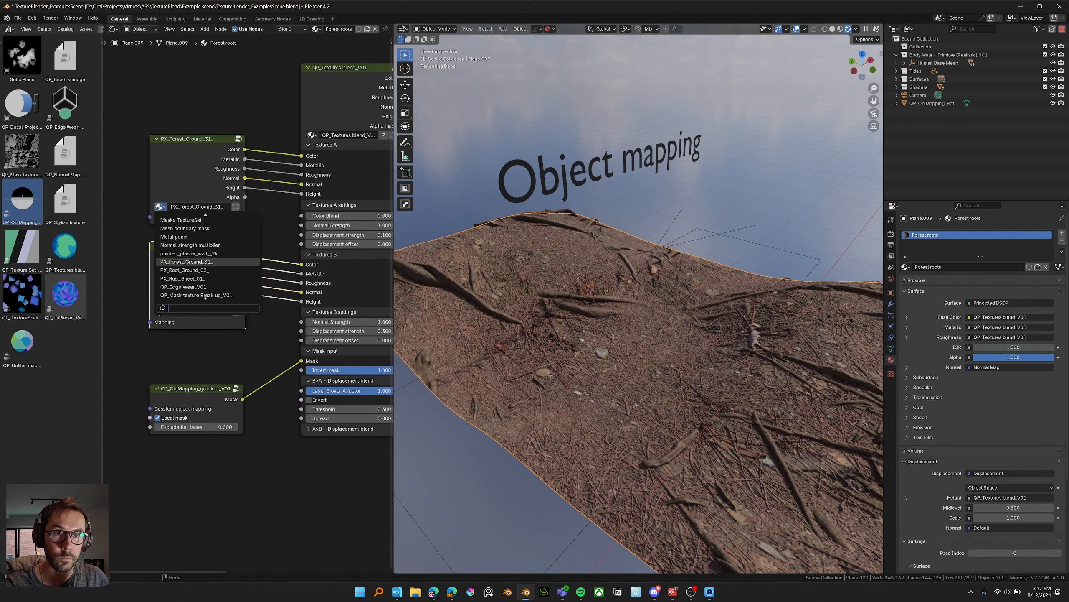
left_click(219, 270)
left_click(161, 313)
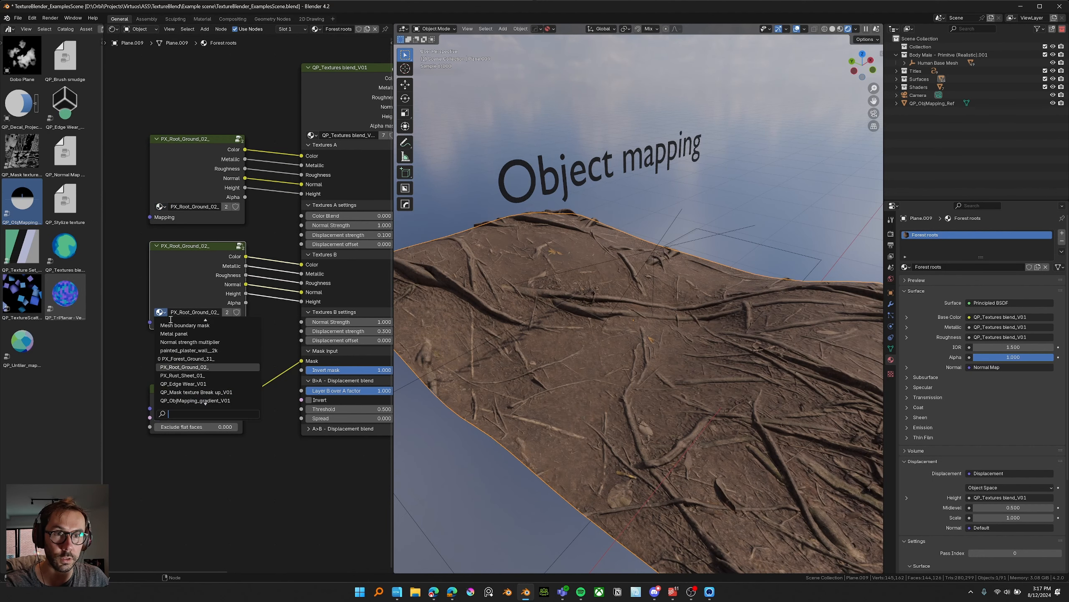
left_click(220, 358)
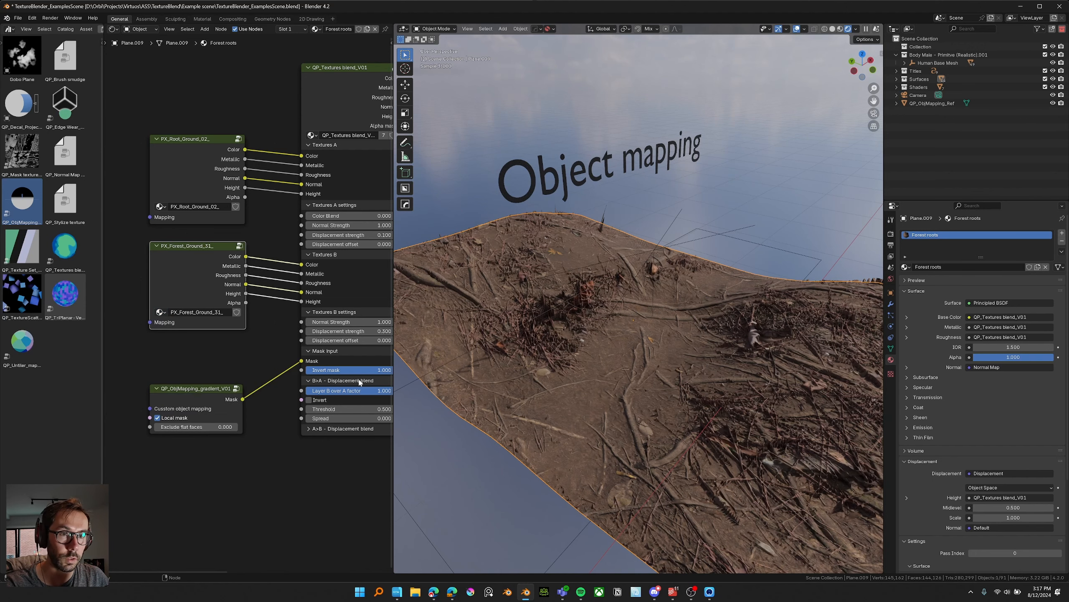
Step: On the blend node, set Displacement strength to 0.3 for Textures A and 0.1 for Textures B, and Invert mask to 0
middle_click_drag(343, 363, 284, 356)
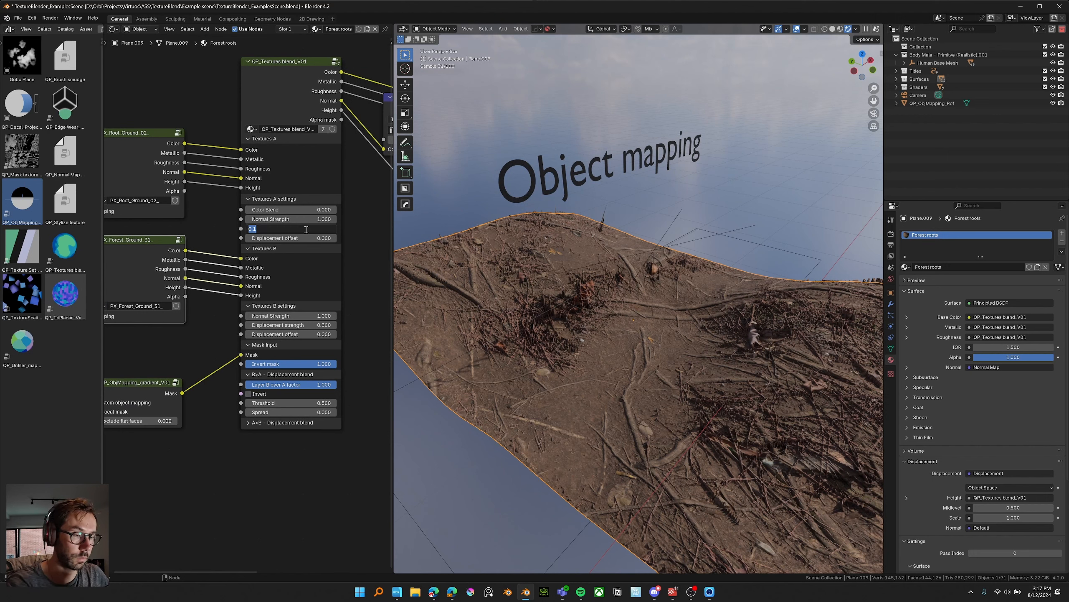
type("0.3")
key("Return")
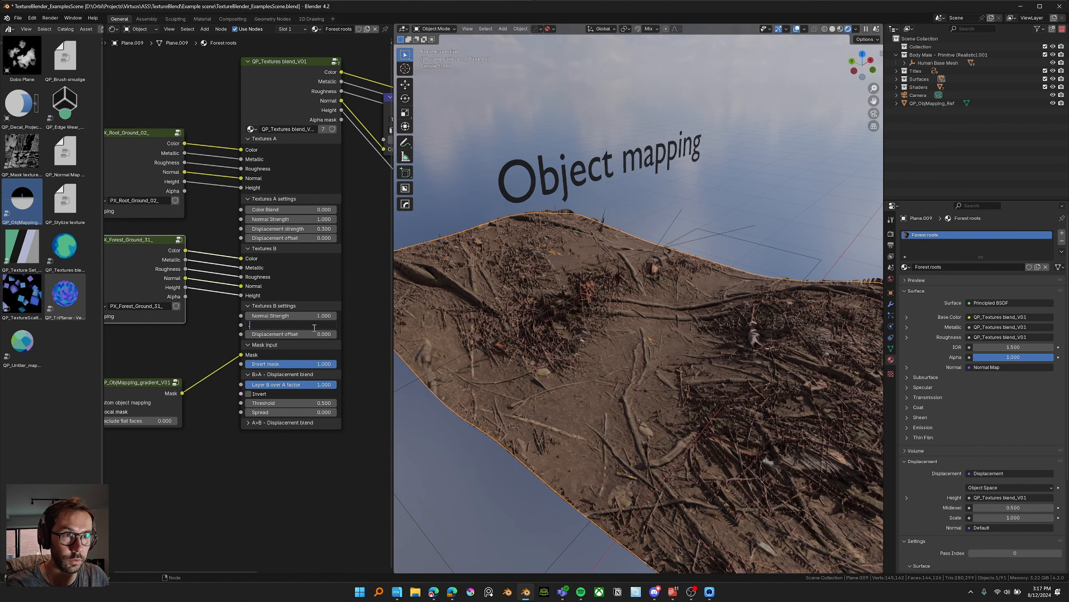
type("0.1")
key("Return")
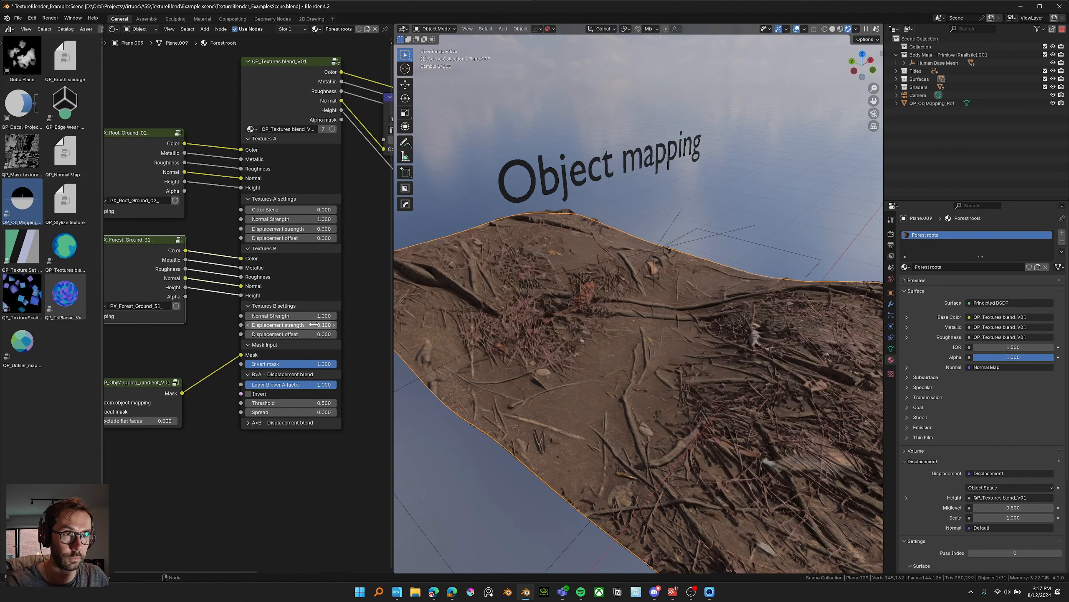
scroll(586, 345, "down", 3)
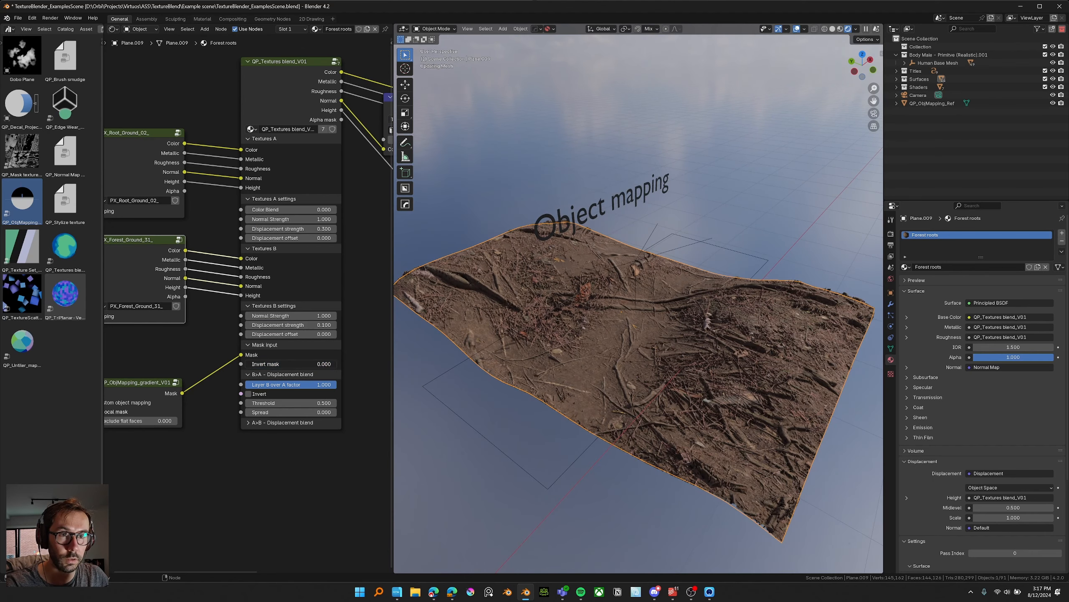
Step: Resize QP_ObjMapping_Ref uniformly and along the global Y axis, and undo the last adjustment
left_click(661, 240)
key("r")
key("z")
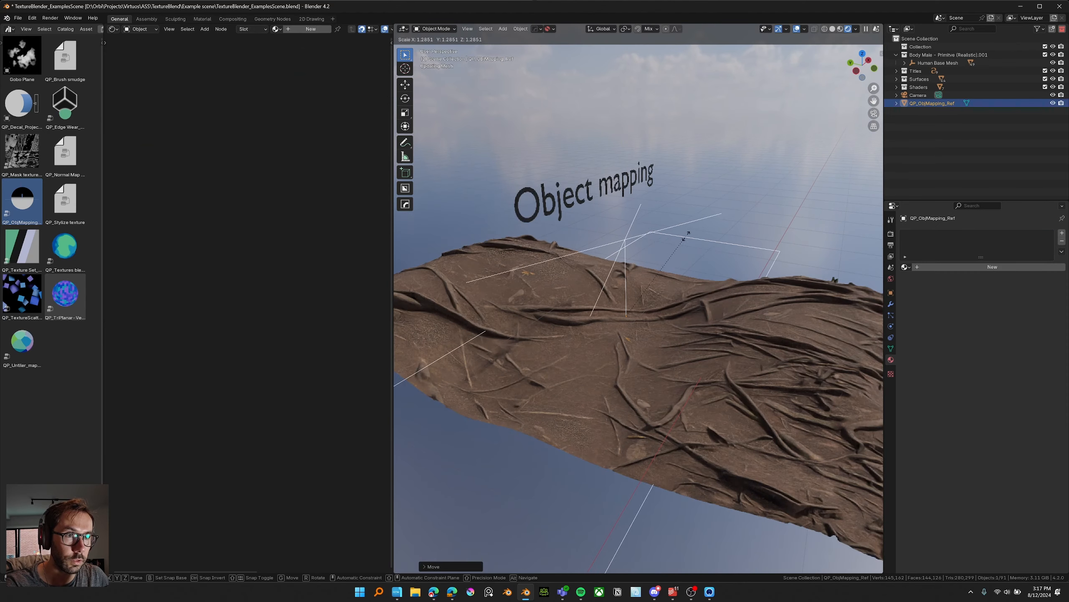
left_click(657, 278)
key("s")
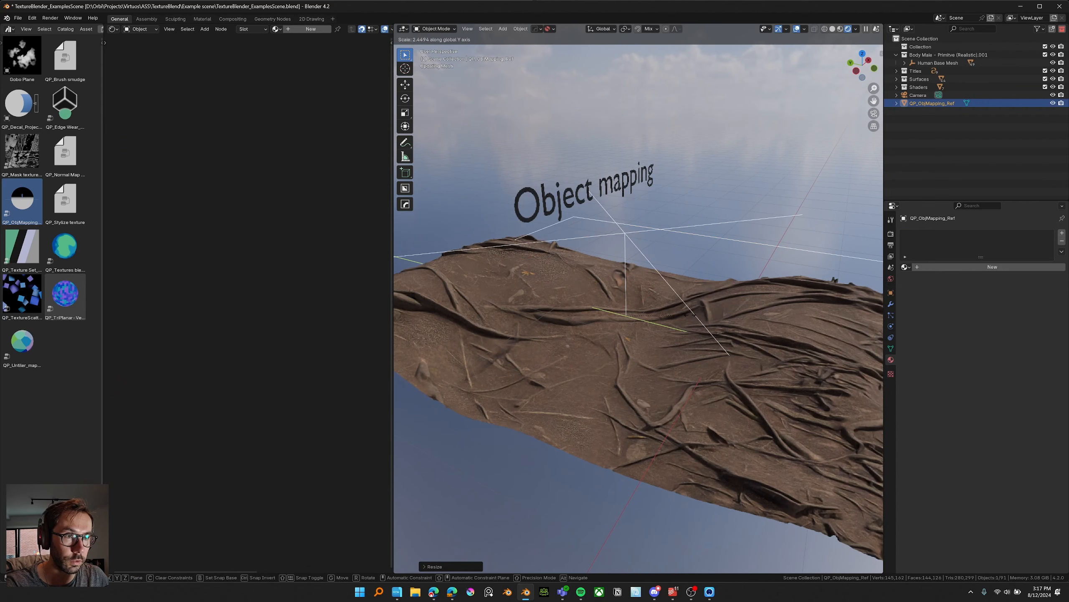
left_click(674, 317)
middle_click_drag(673, 315, 678, 321)
left_click(645, 382)
key("ctrl+z")
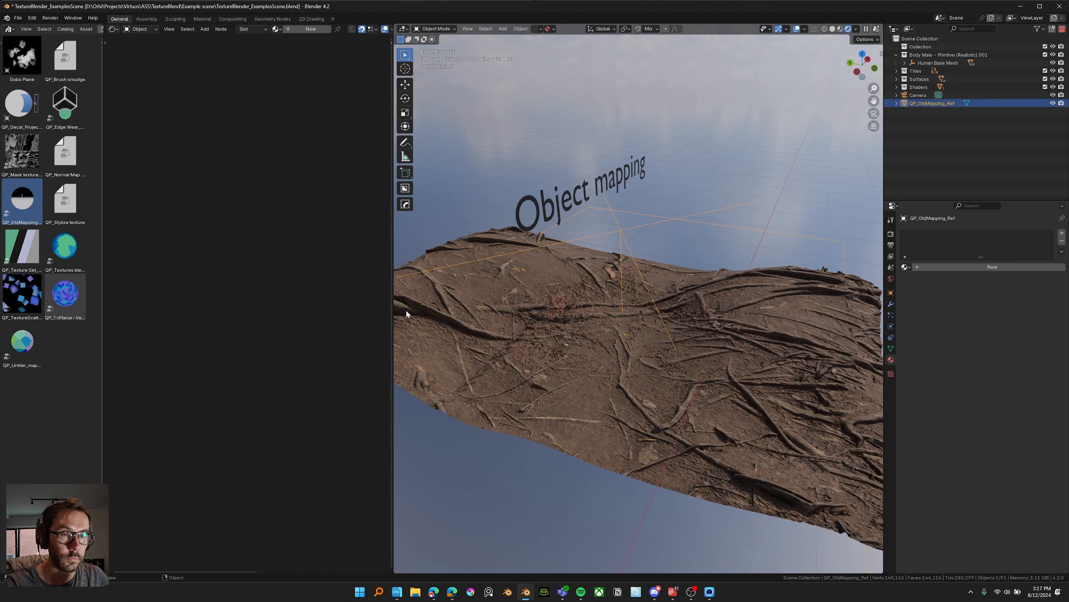
Step: Rotate QP_ObjMapping_Ref to change the direction of the local mask over the plane
left_click(539, 376)
middle_click_drag(208, 432, 261, 429)
middle_click_drag(589, 386, 584, 380)
left_click(678, 233)
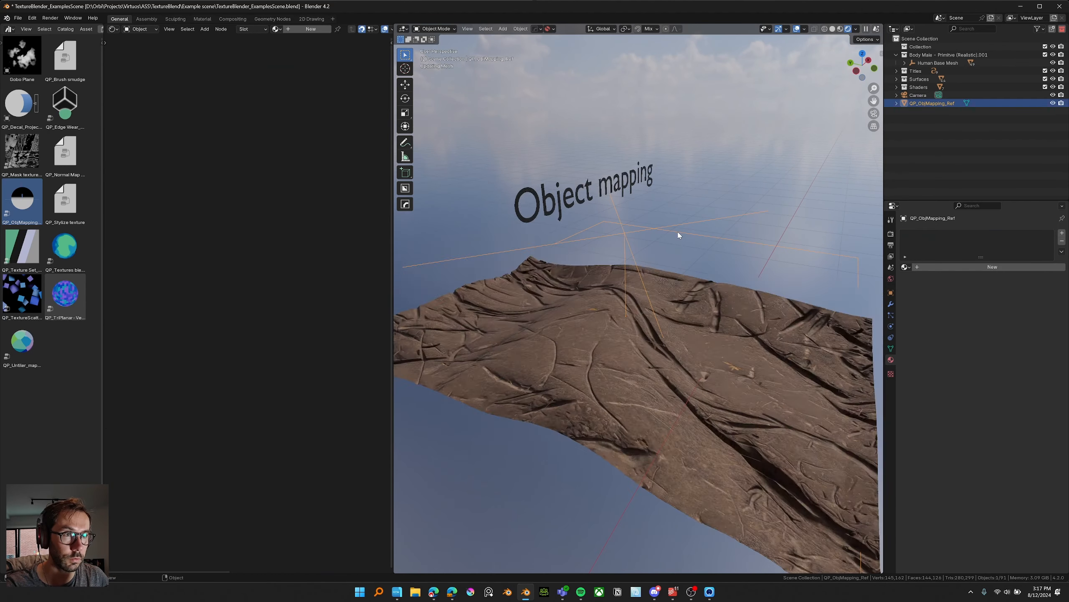
key("r")
left_click(678, 244)
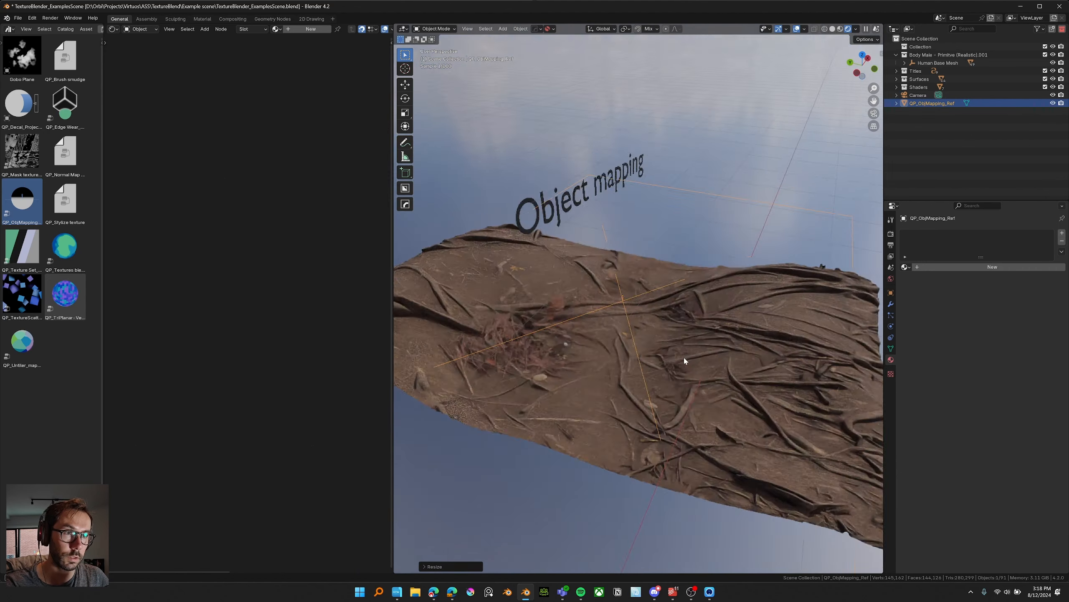
Step: Try moving QP_ObjMapping_Ref across the plane to shift the forest ground patches
middle_click_drag(685, 361, 702, 355)
key("g")
left_click(761, 339)
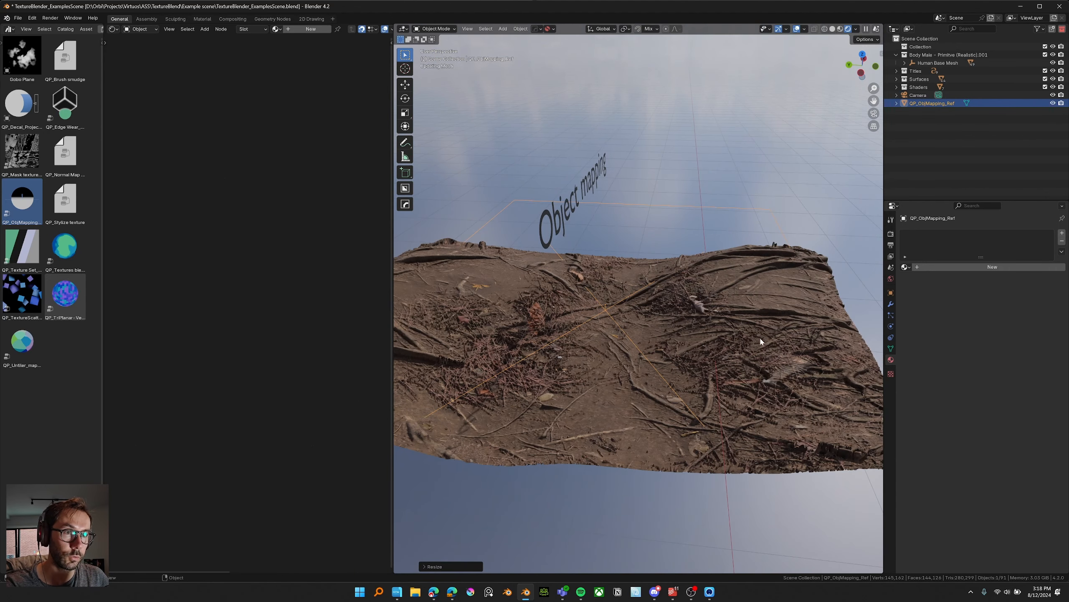
key("ctrl+z")
Step: Adjust the rotation of QP_ObjMapping_Ref and scale it along the global Z axis
key("r")
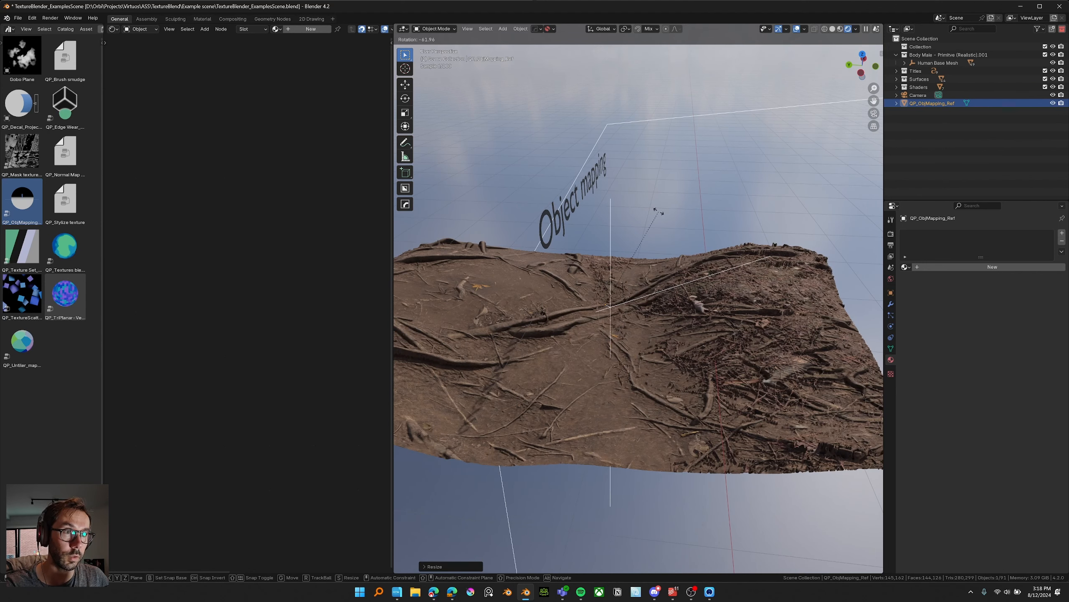
left_click(659, 213)
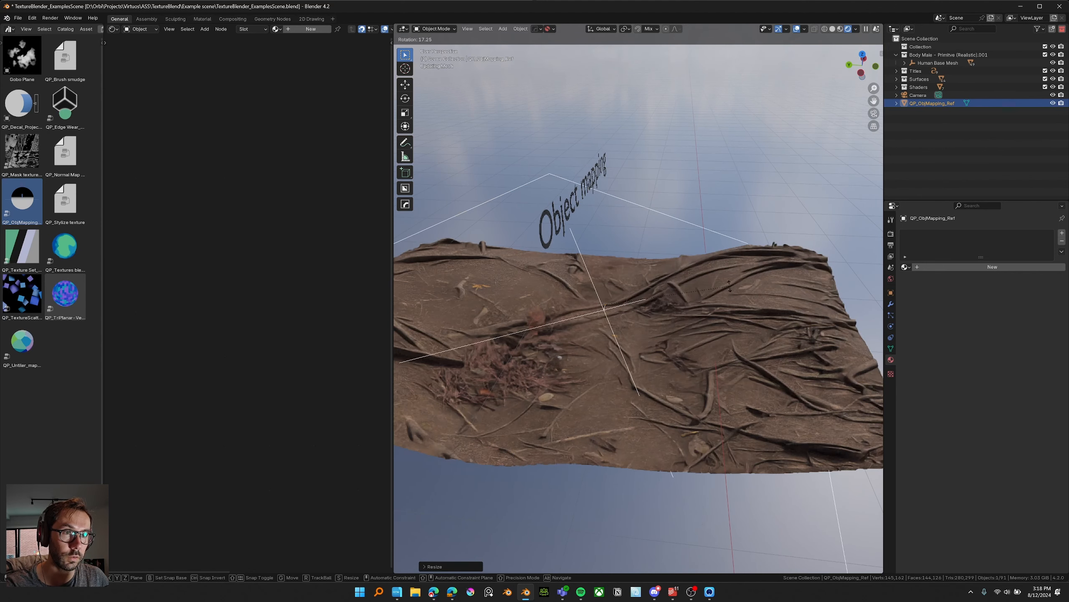
middle_click_drag(730, 291, 544, 317)
left_click(544, 316)
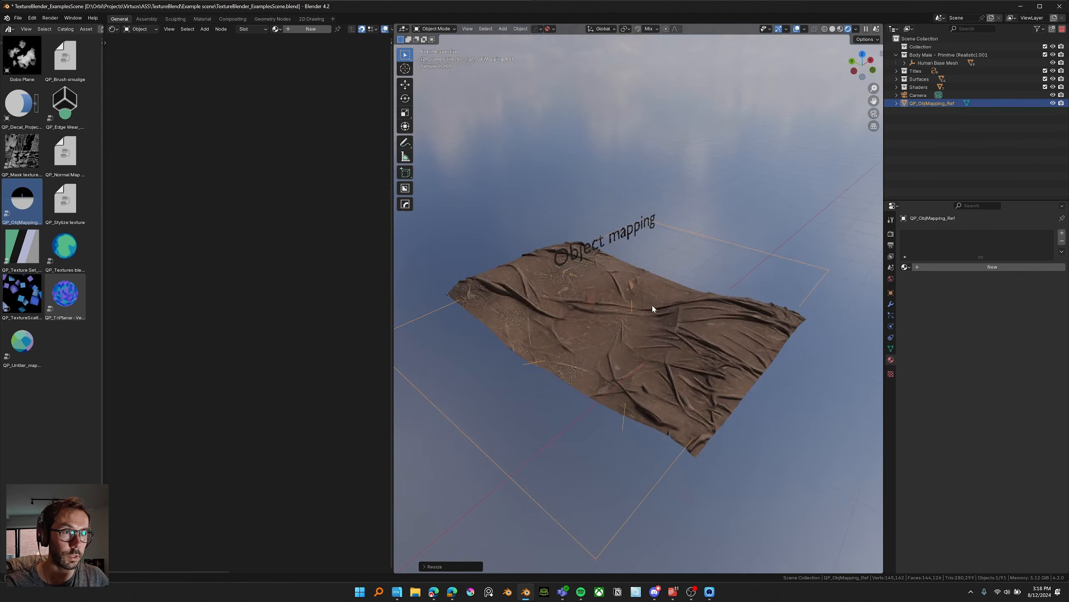
key("s")
key("z")
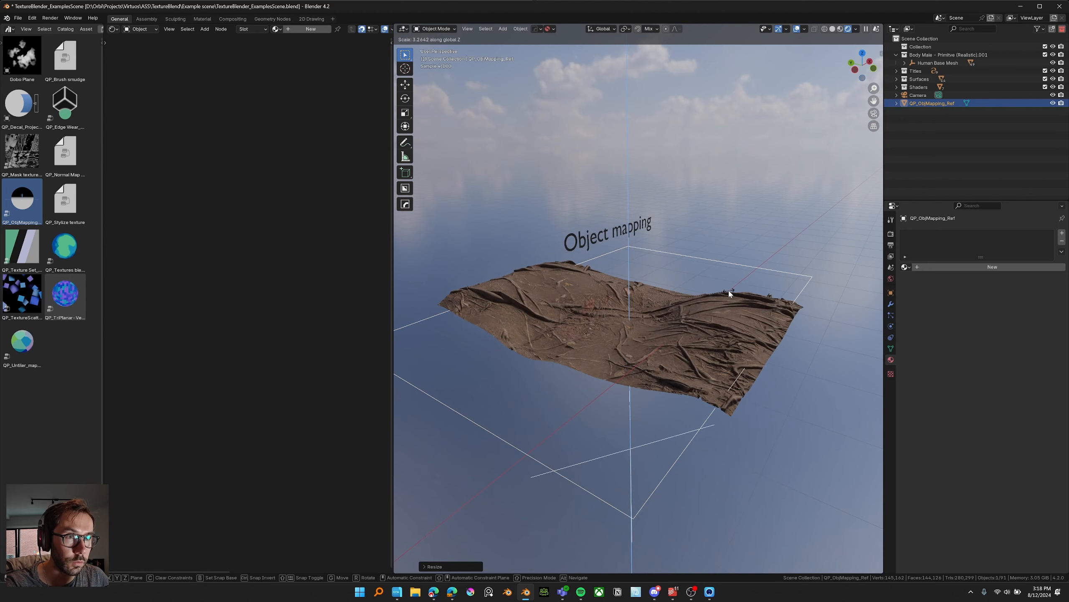
left_click(731, 292)
Step: Move QP_ObjMapping_Ref along the Z axis to adjust the masked area and reselect the textured plane
middle_click_drag(731, 292, 696, 321)
scroll(697, 321, "up", 4)
scroll(836, 402, "down", 3)
middle_click_drag(835, 402, 695, 350)
key("g")
key("z")
left_click(747, 384)
scroll(691, 322, "up", 2)
middle_click_drag(677, 309, 571, 336)
left_click(636, 289)
Step: Move the Normal Map, Principled BSDF, Displacement and output nodes away from the blend node to make room for another
scroll(635, 288, "down", 2)
scroll(238, 310, "down", 6)
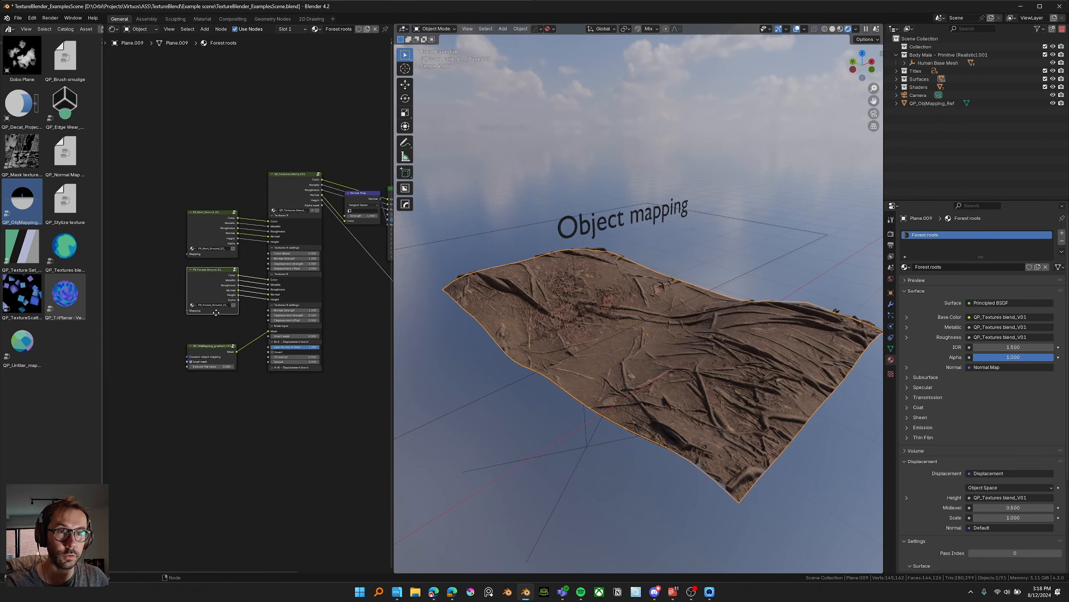
middle_click_drag(336, 292, 197, 299)
left_click_drag(369, 138, 208, 361)
key("g")
middle_click_drag(258, 311, 274, 301)
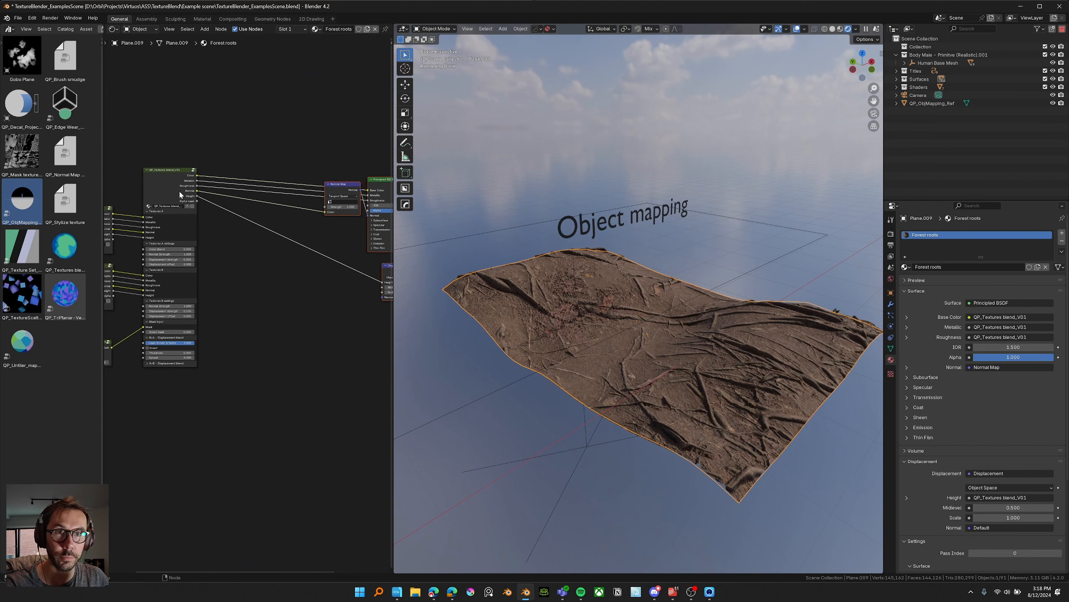
Step: Duplicate the QP_Textures blend_V01 node and link the original's outputs into the duplicate's Textures A inputs
left_click(176, 190)
key("shift+d")
left_click(302, 326)
left_click(177, 182)
right_click_drag(178, 181, 304, 322, "alt")
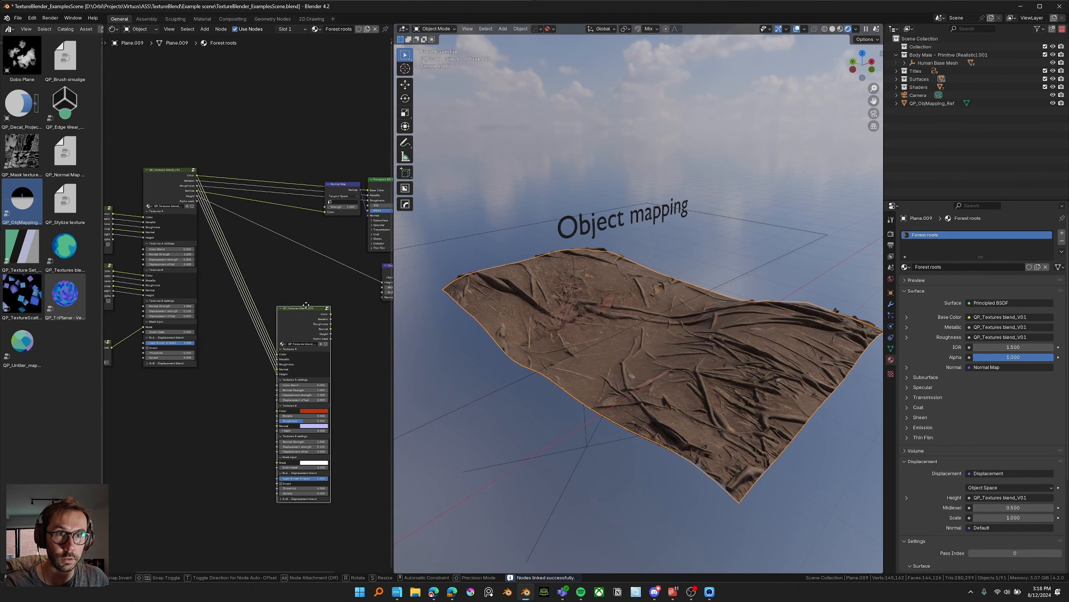
left_click_drag(304, 323, 295, 246)
Step: Cut the first blend node's links to the shading nodes and reposition those nodes beside the duplicate
middle_click_drag(295, 236, 224, 214)
left_click_drag(260, 115, 363, 278)
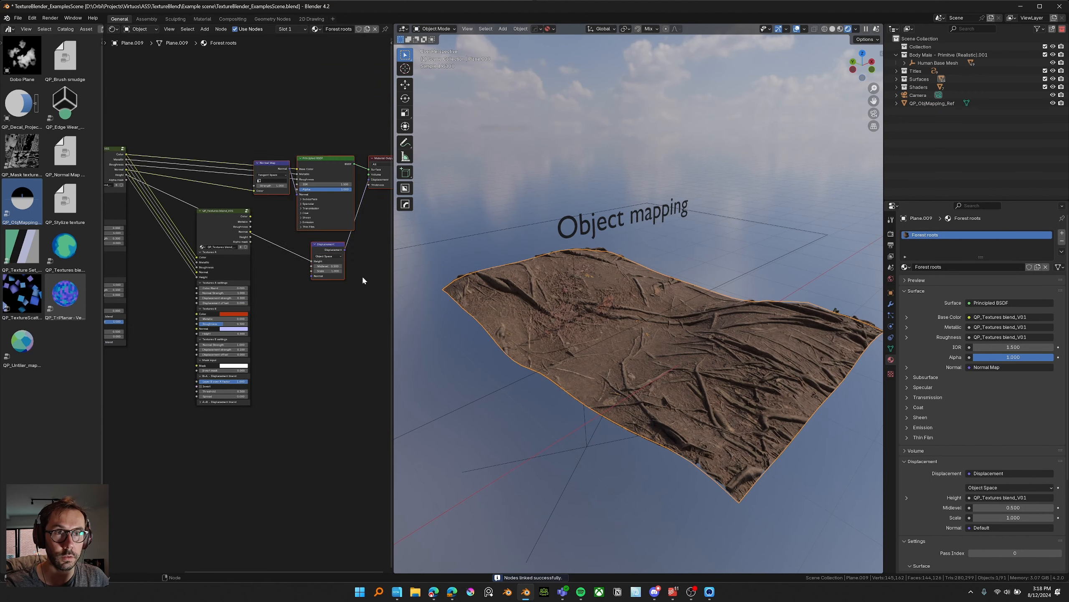
key("g")
right_click_drag(286, 249, 285, 264, "ctrl")
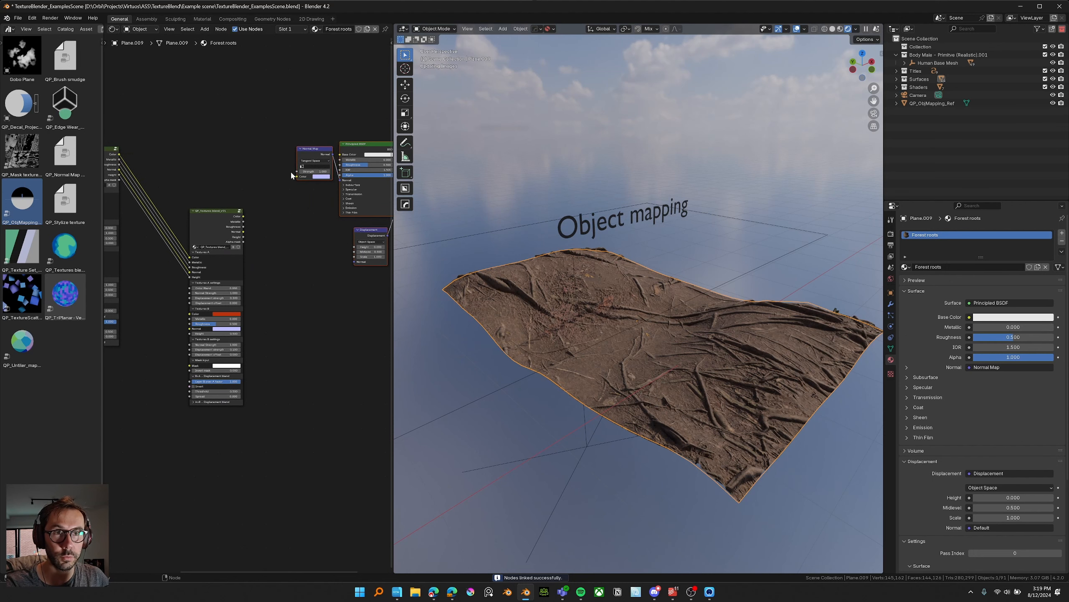
left_click(313, 153)
key("x")
Step: Connect the duplicate blend node's outputs to the Principled BSDF through Normal Map, and its Height to the Displacement node
right_click_drag(218, 237, 353, 186, "alt")
middle_click_drag(248, 240, 242, 242)
left_click_drag(239, 239, 263, 240)
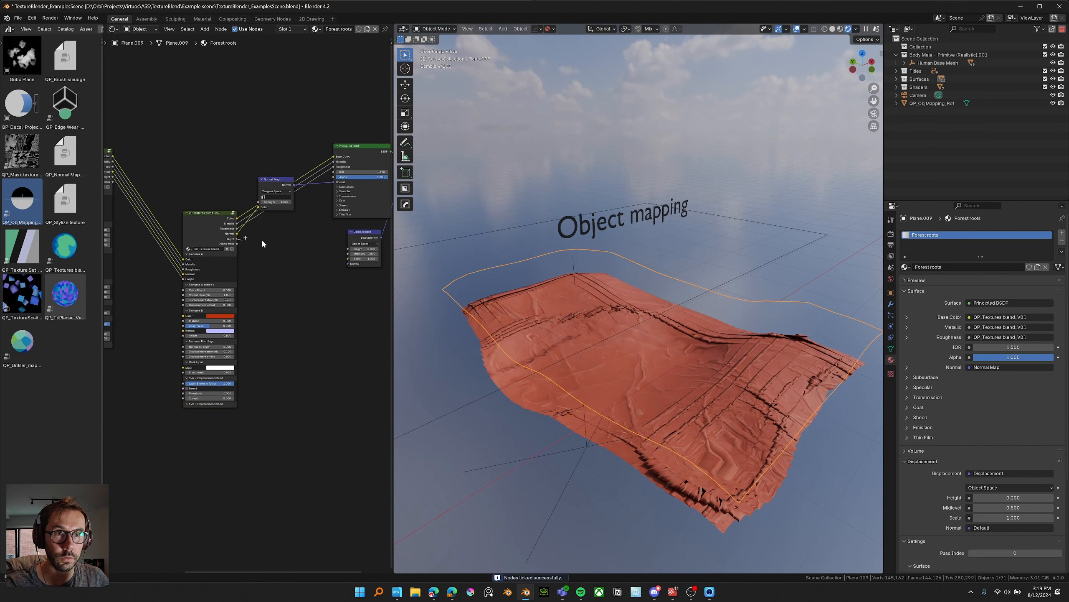
left_click_drag(347, 250, 348, 250)
Step: Set the Mask color of the duplicate blend node to black
scroll(223, 365, "up", 3)
middle_click_drag(223, 365, 266, 354)
left_click(264, 356)
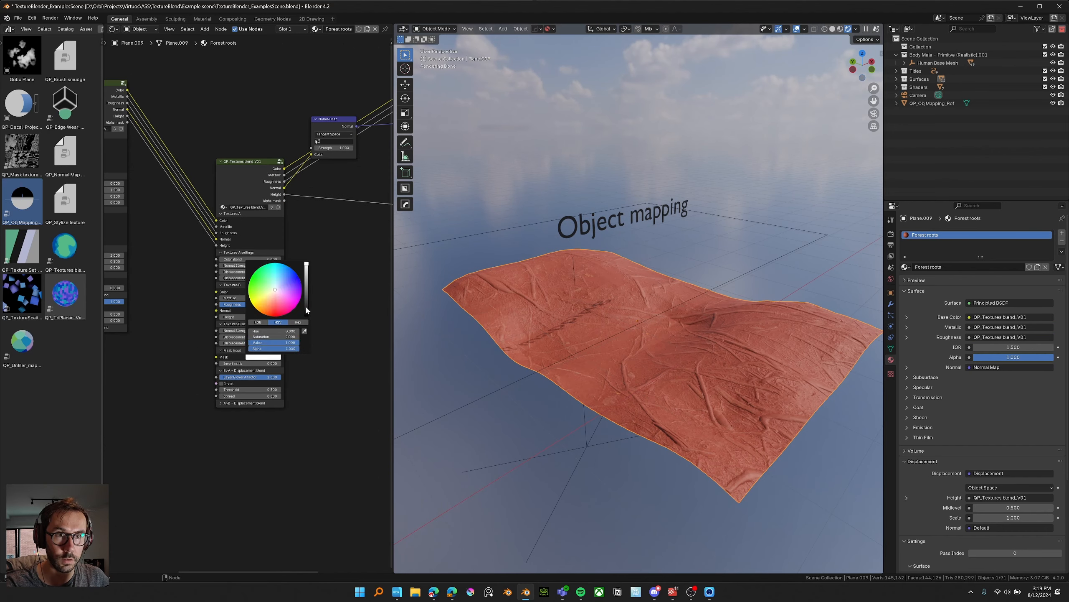
left_click_drag(306, 305, 306, 322)
Step: On the first blend node, set Displacement strength to 1 for Textures A and 0.5 for Textures B, and inspect the plane
scroll(427, 317, "up", 3)
middle_click_drag(427, 318, 419, 316)
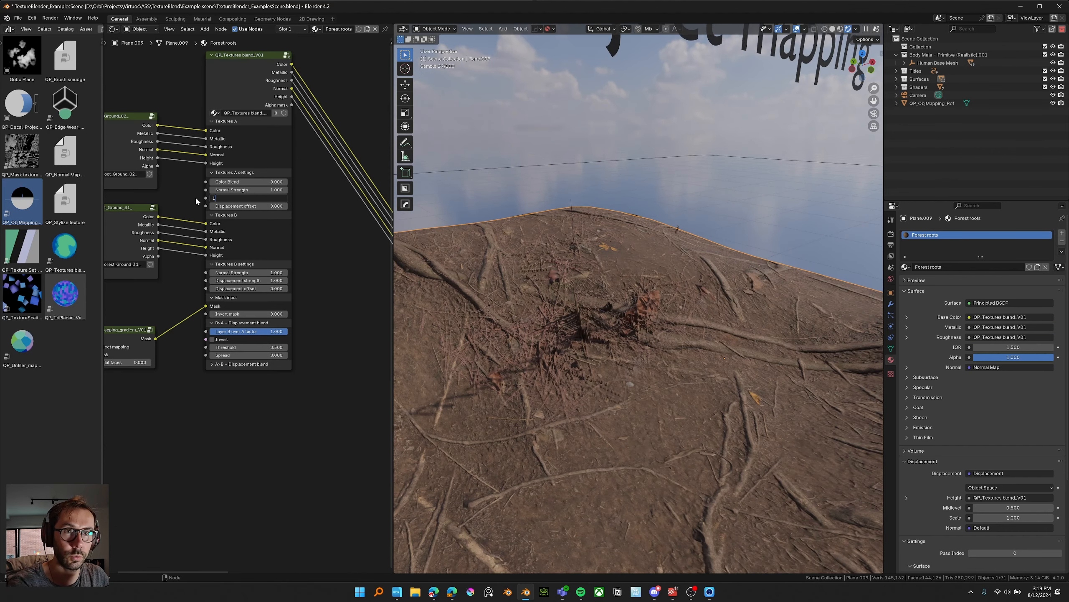
key("Return")
scroll(576, 344, "down", 1)
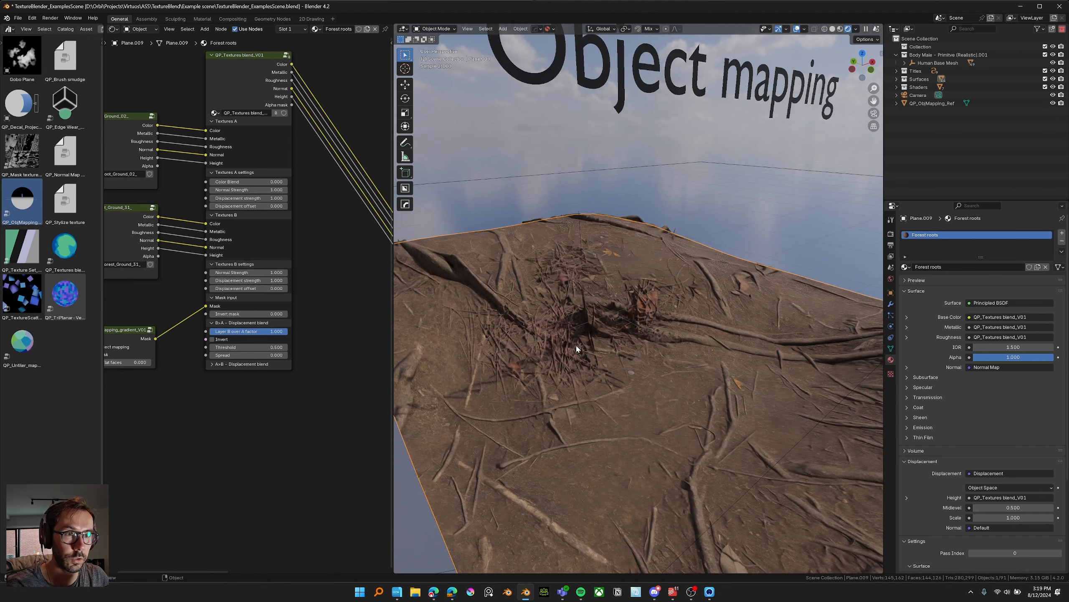
middle_click_drag(578, 358, 655, 341)
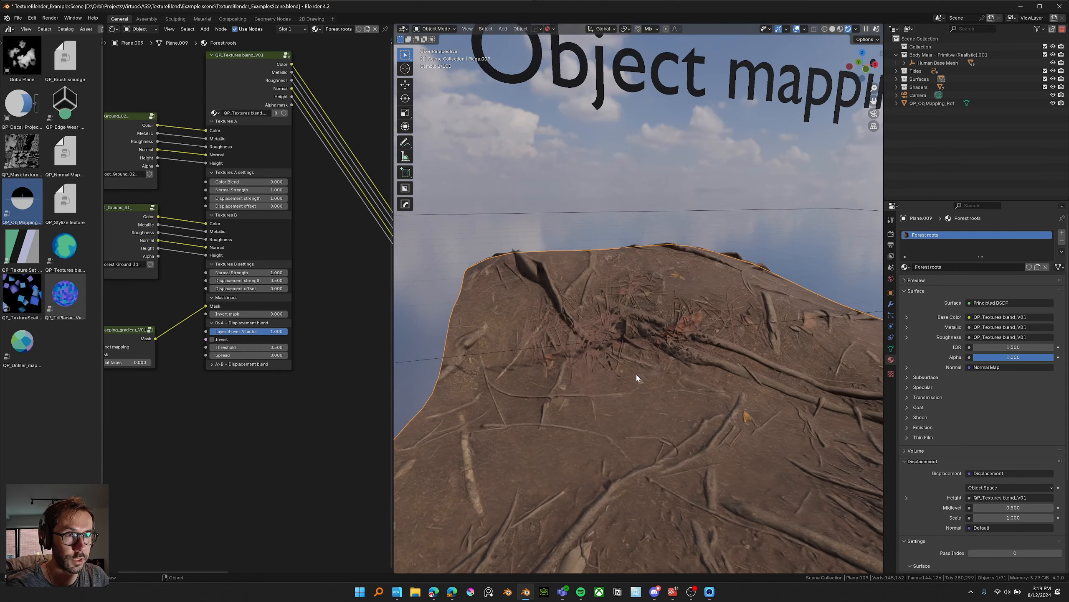
scroll(637, 374, "down", 3)
middle_click_drag(638, 374, 653, 347)
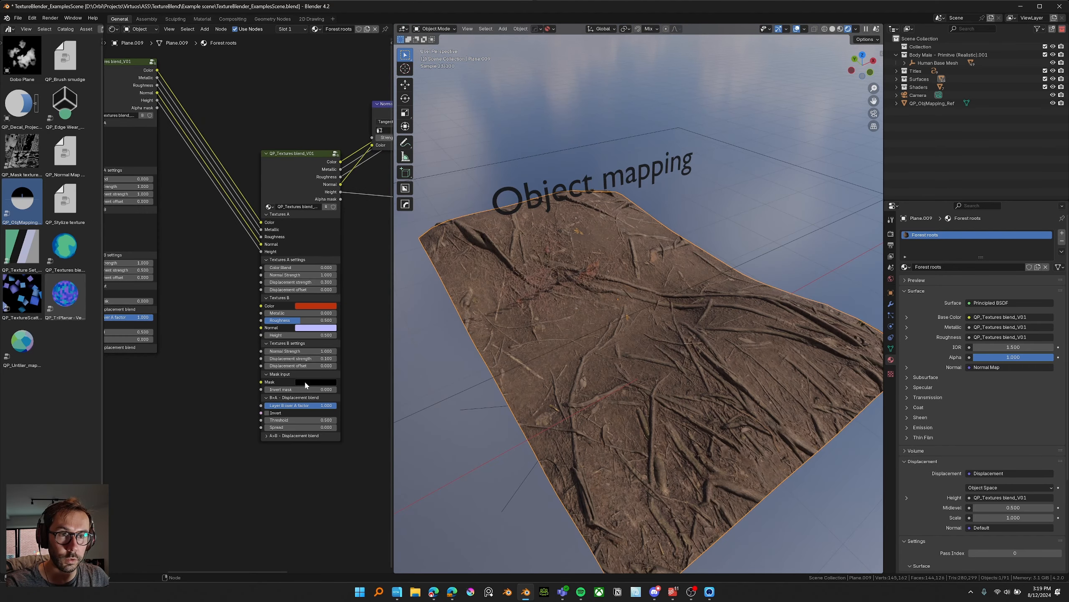
Step: Widen the asset browser, try the Append import method, restore Follow Preferences and shrink the browser again
left_click(305, 382)
middle_click_drag(159, 373, 247, 332)
scroll(246, 333, "down", 6)
left_click_drag(103, 141, 297, 139)
scroll(186, 30, "down", 10)
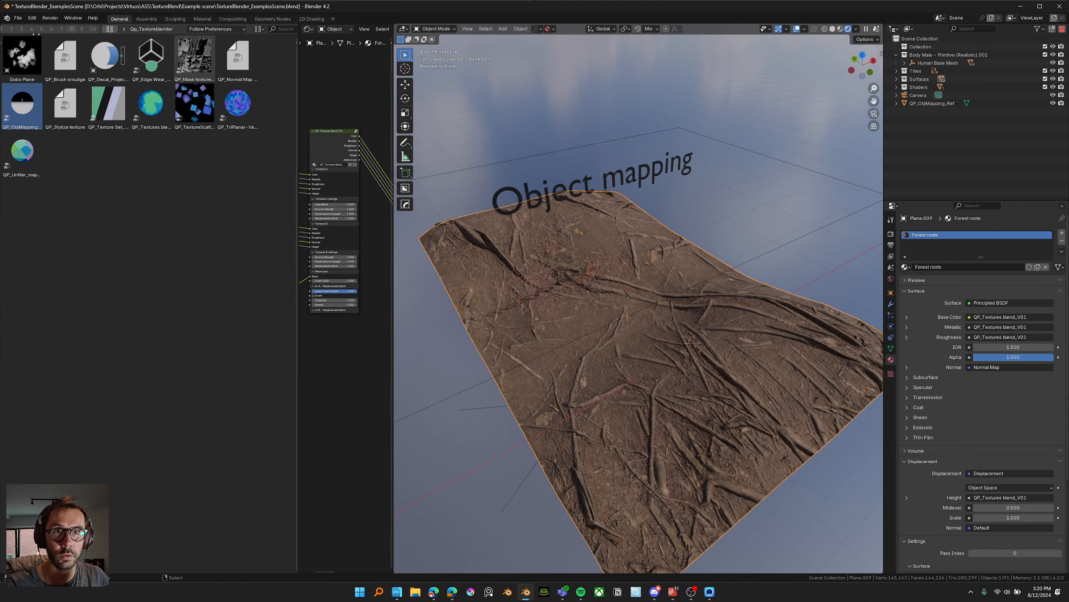
left_click(178, 29)
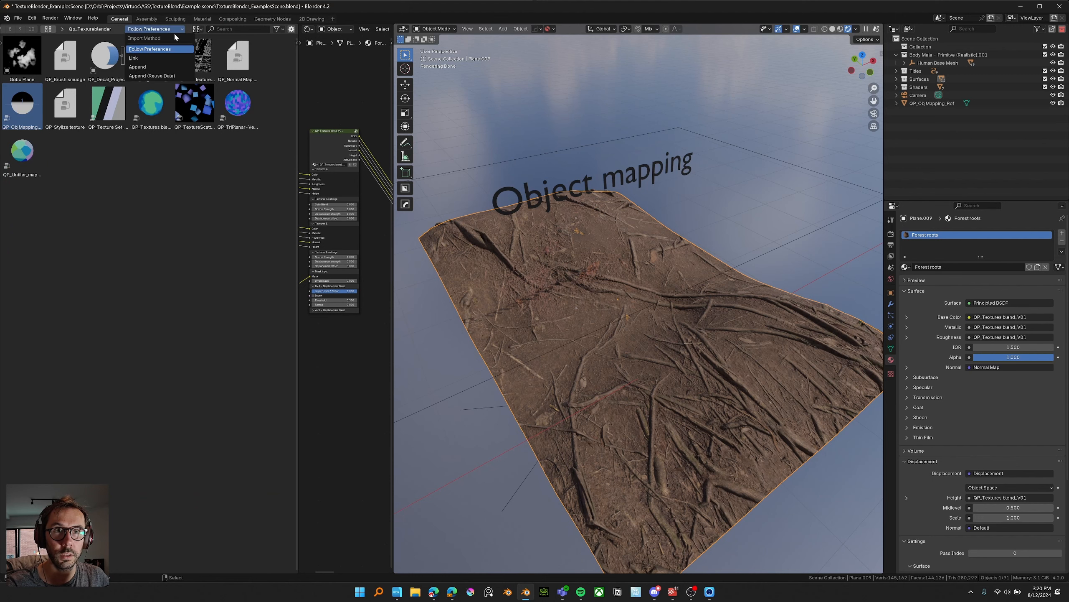
left_click(152, 68)
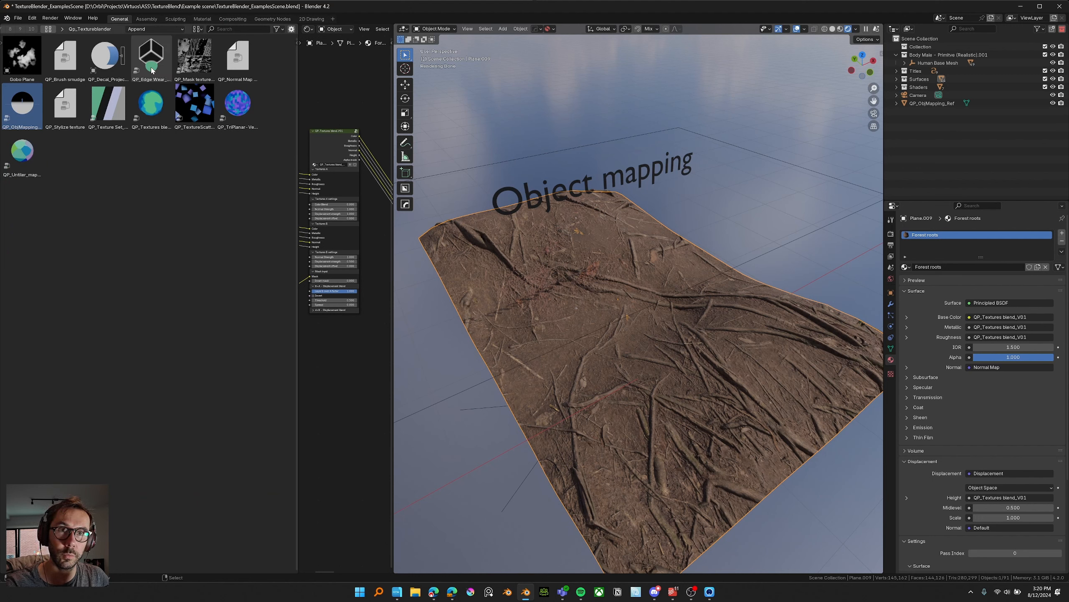
left_click(162, 30)
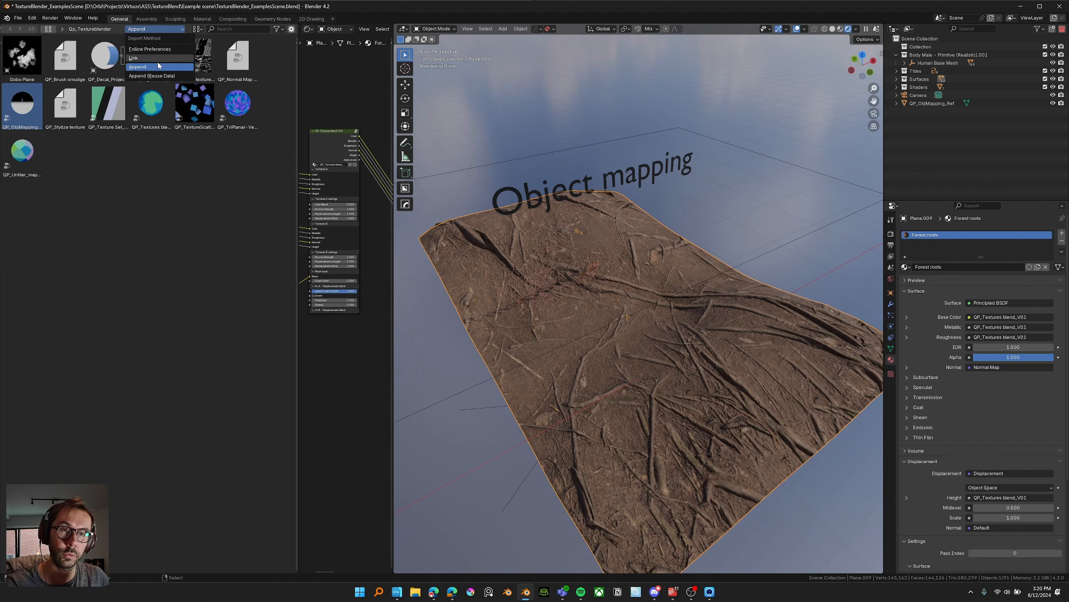
left_click(160, 67)
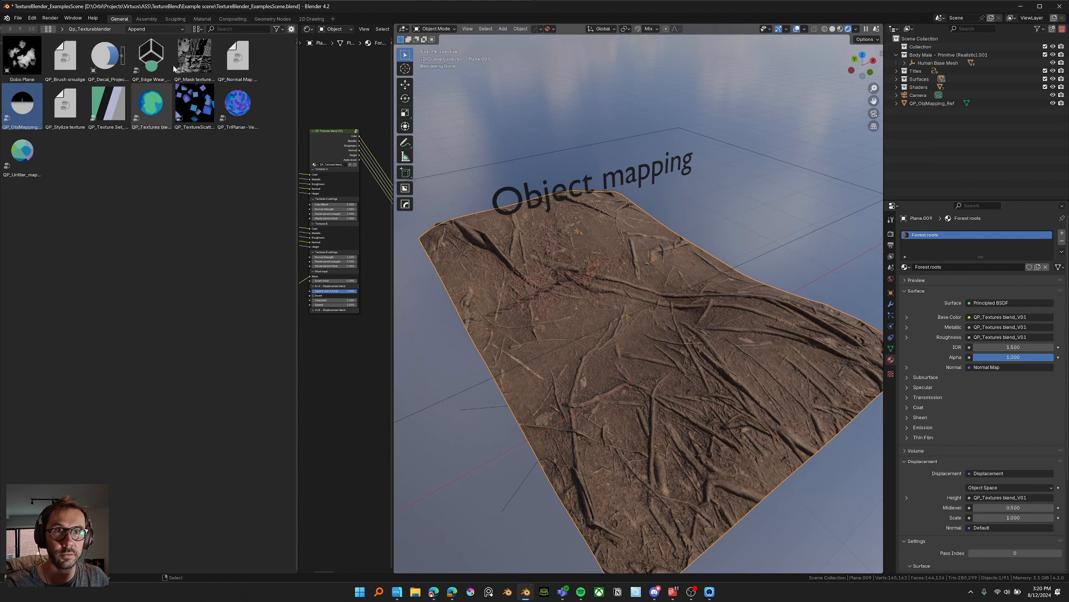
scroll(161, 32, "up", 2, "ctrl")
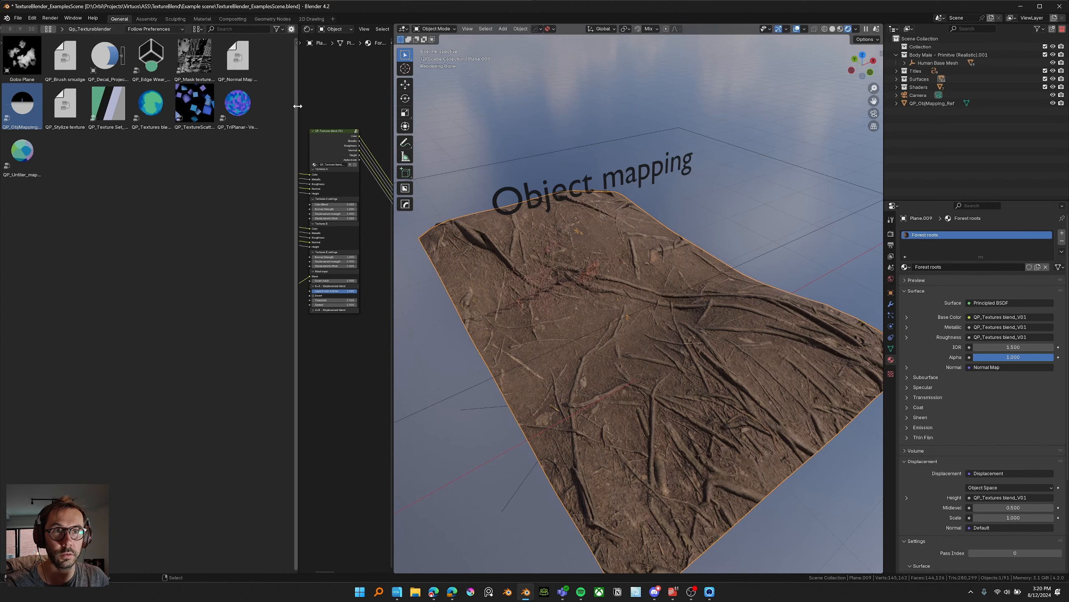
left_click_drag(298, 127, 99, 132)
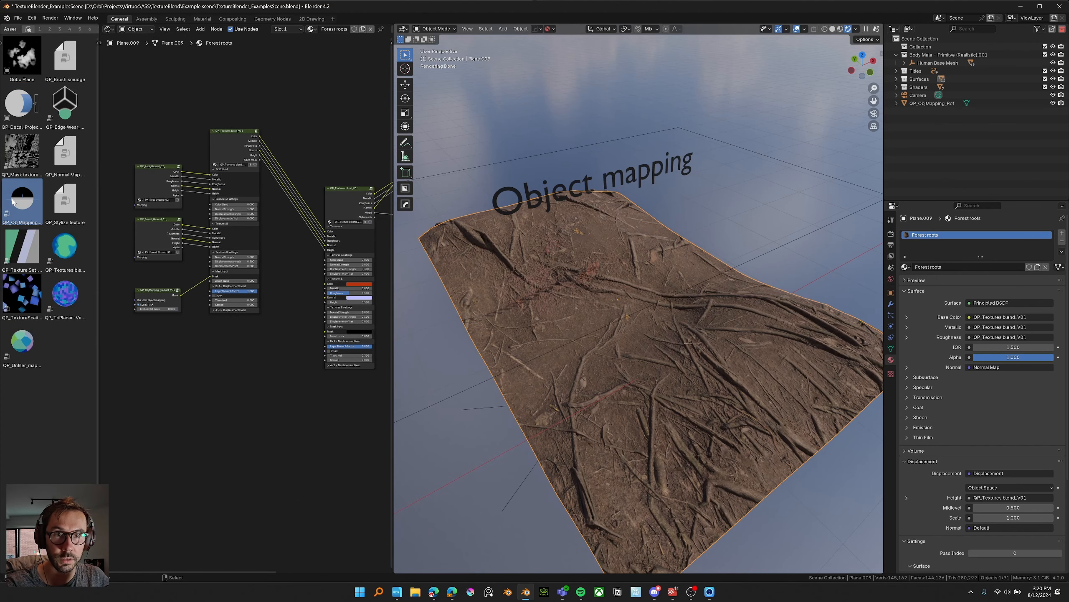
Step: Add a QP_ObjMapping node to the Forest roots material and check the Texture Coordinate object inside its group
left_click_drag(24, 202, 253, 345)
left_click(252, 345)
scroll(265, 354, "up", 5)
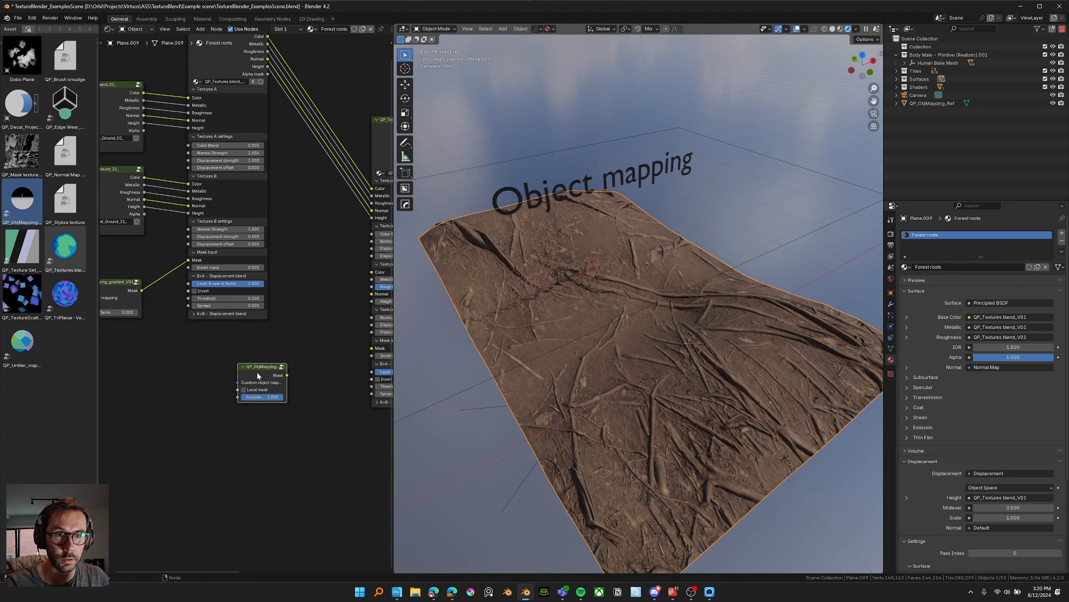
key("Tab")
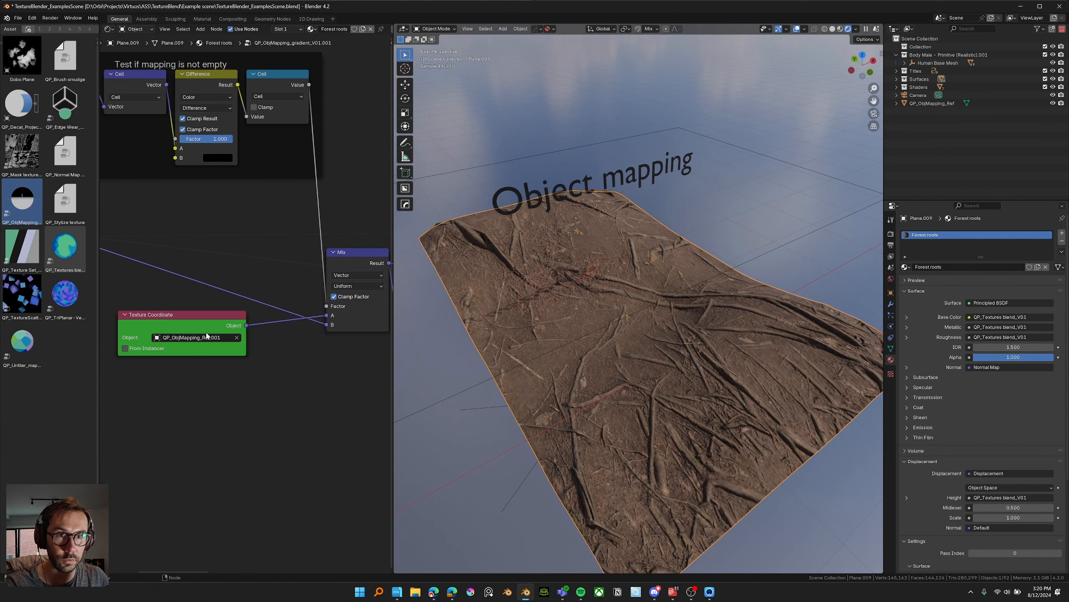
scroll(206, 338, "down", 3)
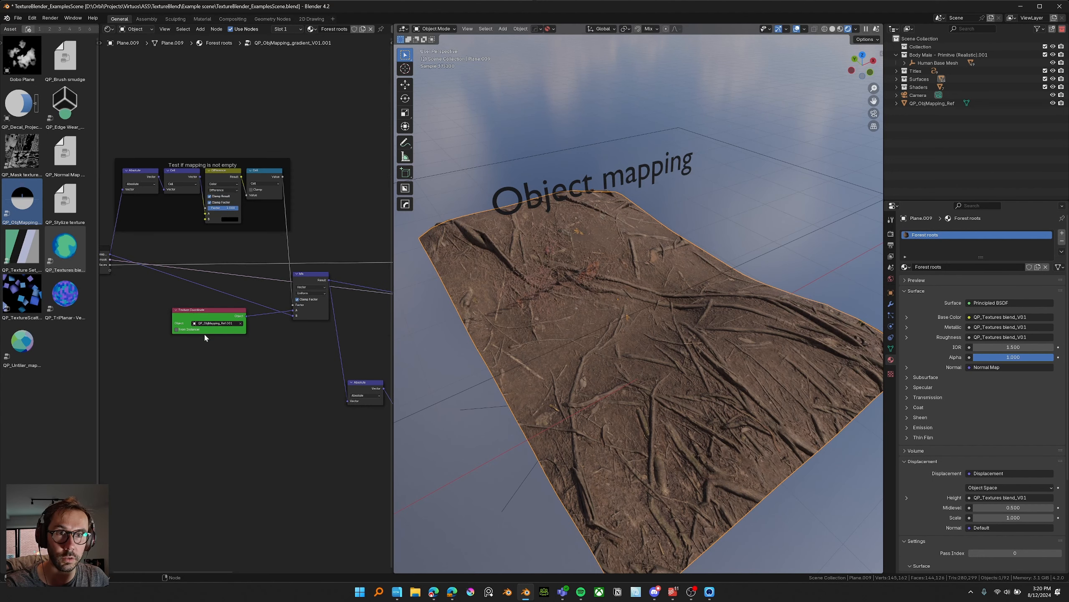
key("Tab")
Step: Connect the new object mapping node's Mask output to the Mask input of the second blend node
left_click(993, 29)
type("o")
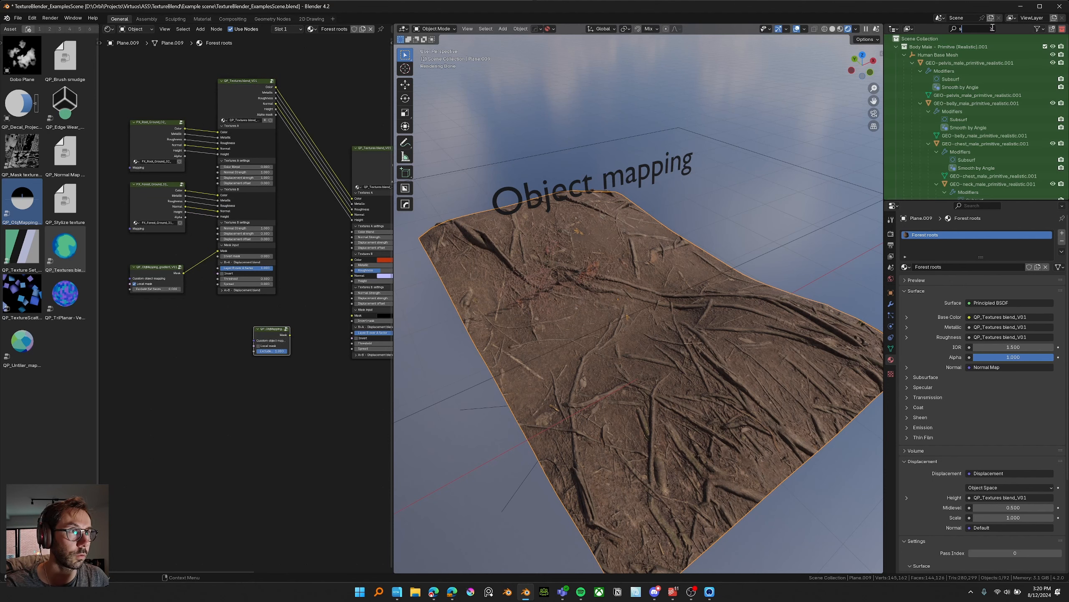
key("Escape")
scroll(266, 314, "up", 1)
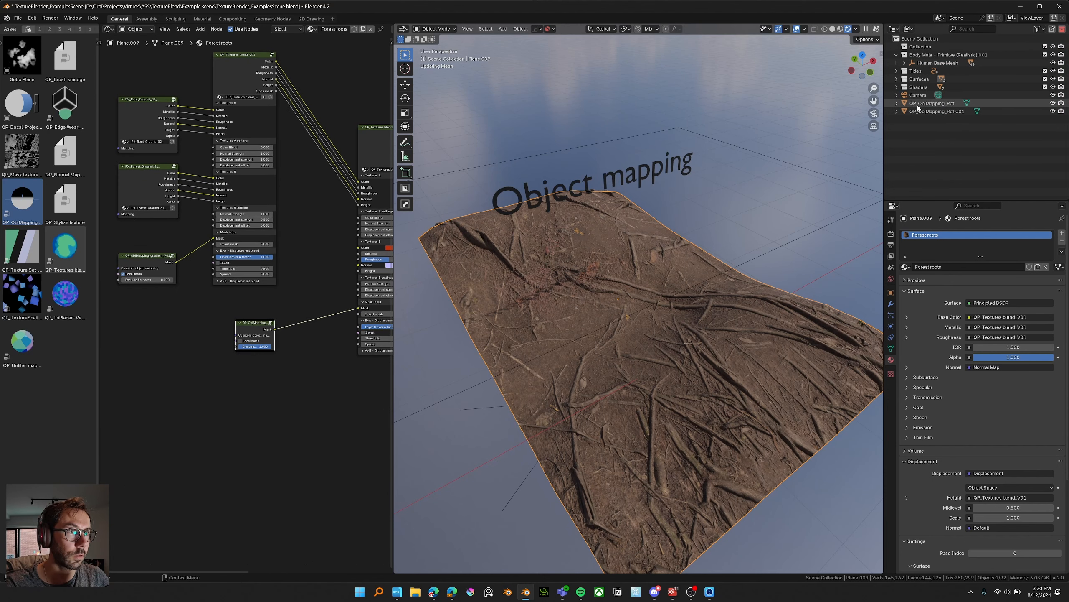
Step: Move QP_ObjMapping_Ref.001 along the Z axis and resize it over the middle of the plane
left_click(937, 111)
key("g")
key("z")
left_click(646, 304)
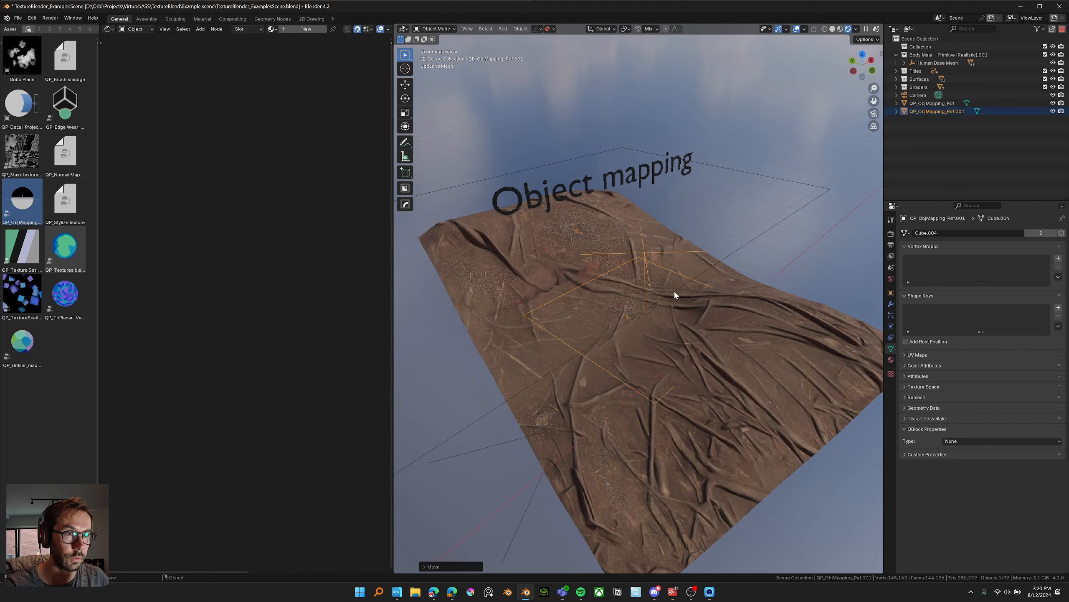
key("s")
left_click(695, 310)
Step: Scale the mapping reference along Z and reposition it in the plane's dip
middle_click_drag(695, 310, 732, 280)
key("s")
key("z")
left_click(707, 280)
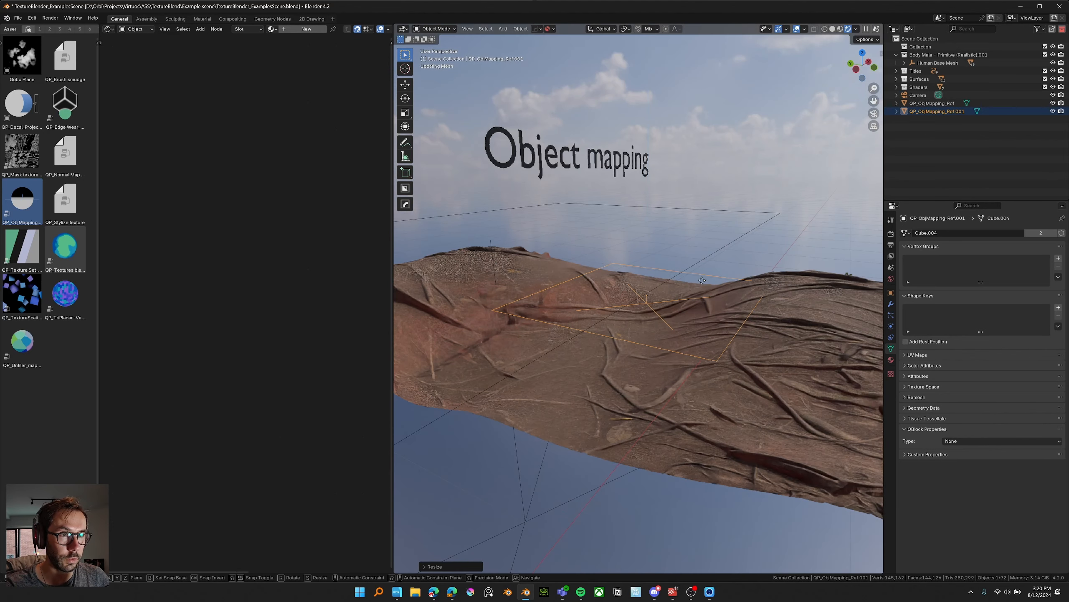
left_click(697, 291)
Step: On the second blend node, set Textures B Roughness to 0.089 with a dark brown Color, and Textures A Color Blend to 0.618
middle_click_drag(297, 349, 298, 338)
left_click_drag(260, 317, 316, 311)
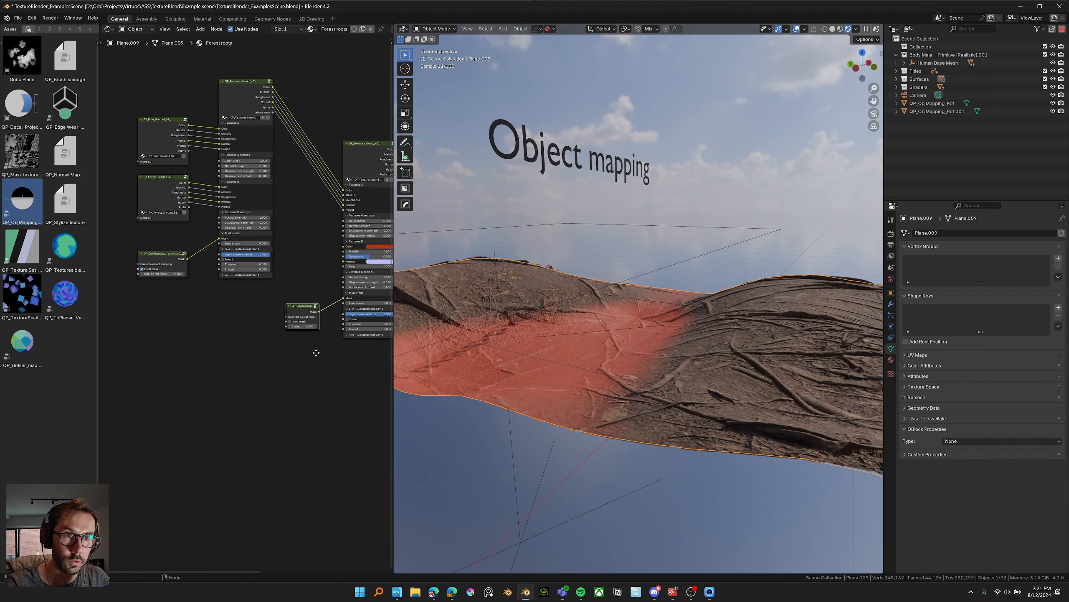
middle_click_drag(315, 351, 231, 406)
scroll(262, 346, "up", 5)
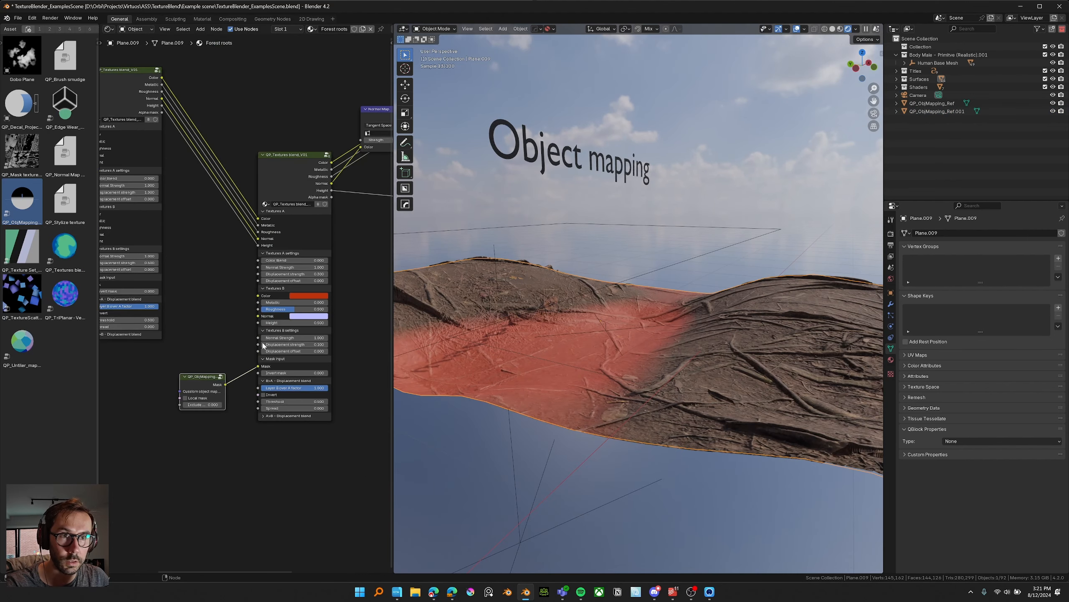
left_click_drag(296, 309, 272, 310)
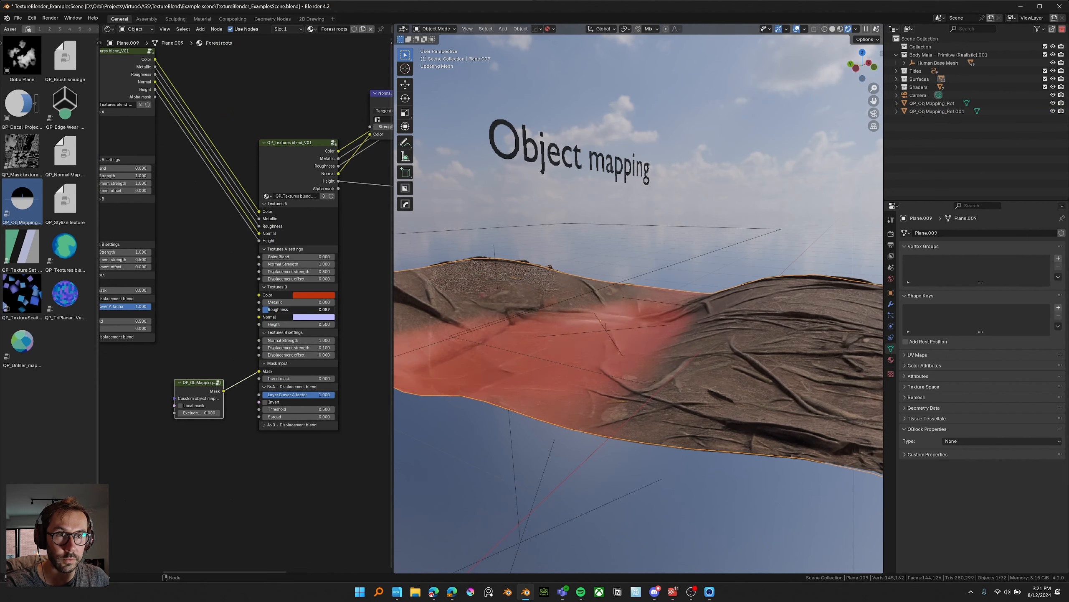
left_click(312, 295)
left_click_drag(309, 271, 120, 278)
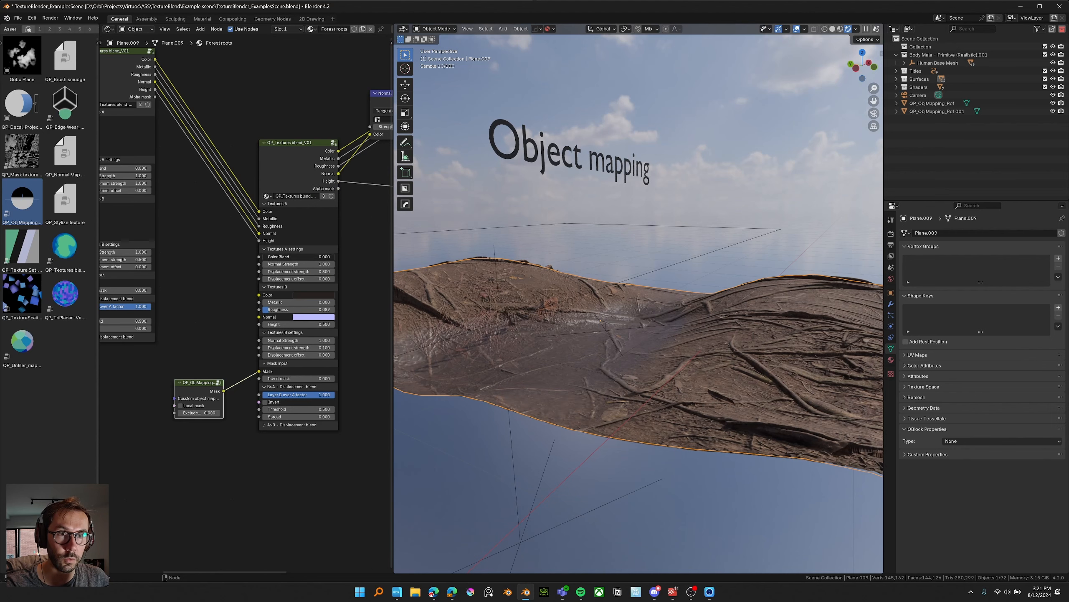
left_click_drag(275, 257, 307, 256)
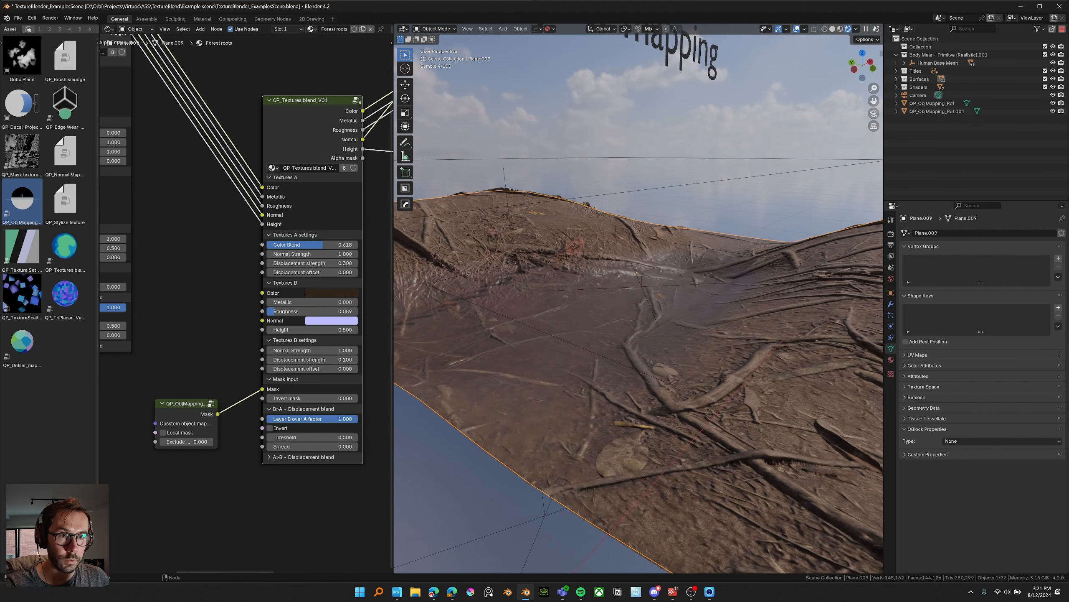
Step: Try the Layer B over A factor at 0, restore it to 1, and set Textures B Displacement strength to 1
left_click_drag(320, 419, 282, 422)
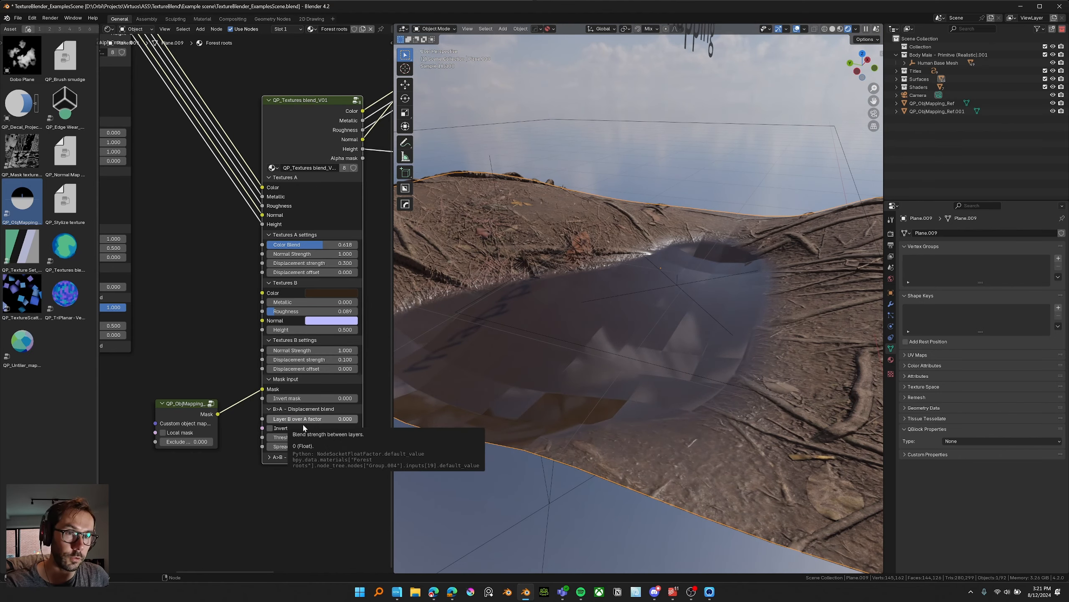
middle_click_drag(609, 346, 602, 371)
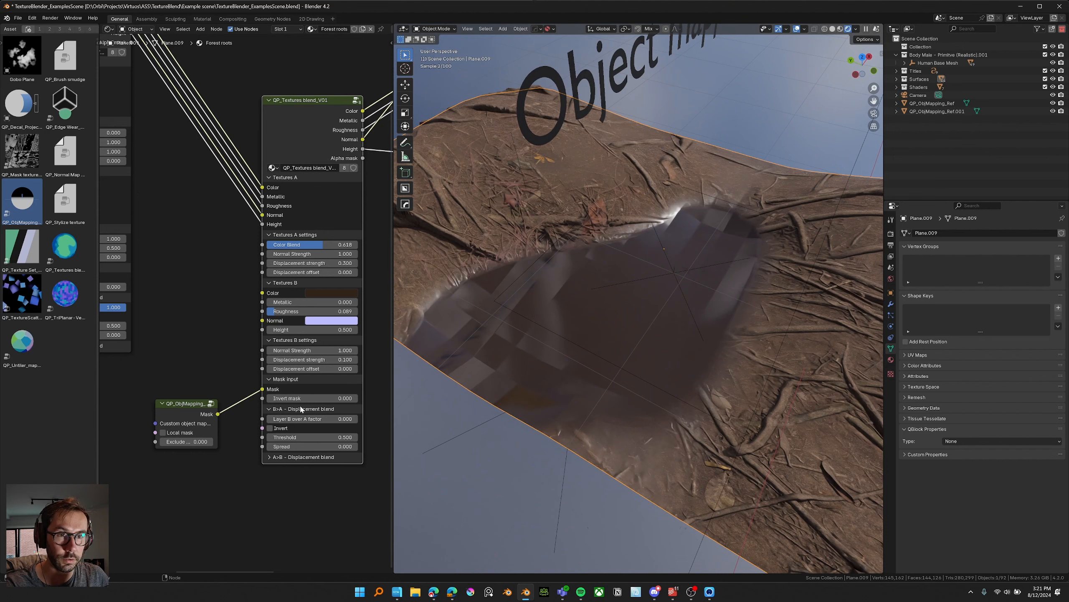
left_click_drag(301, 418, 304, 418)
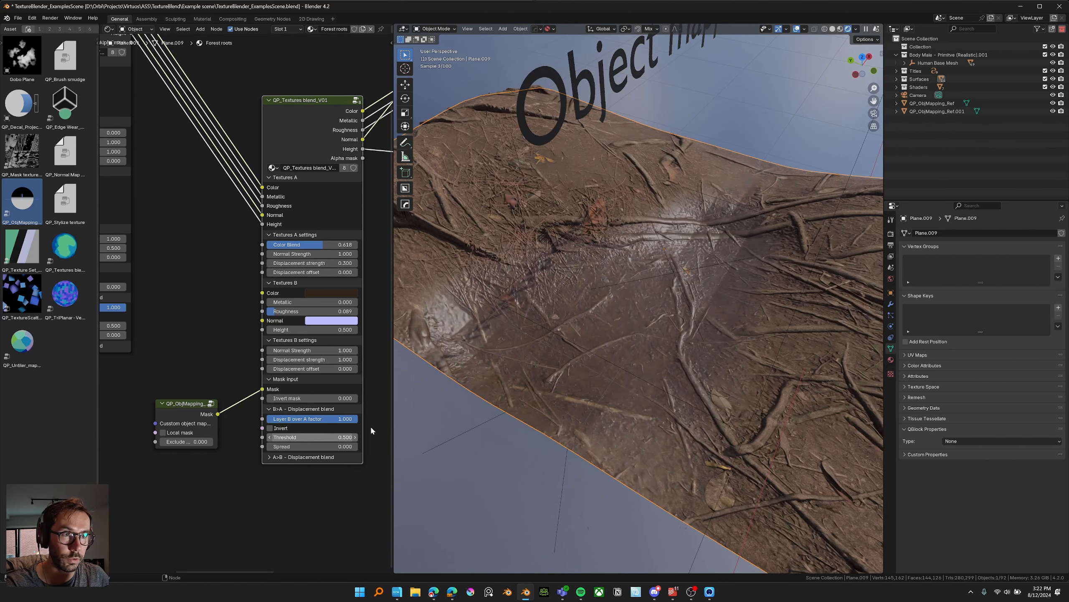
Step: In the B>A displacement blend, enable Invert, set Spread to 0.010 and reduce the Layer B over A factor to 0.424
middle_click_drag(623, 358, 661, 338)
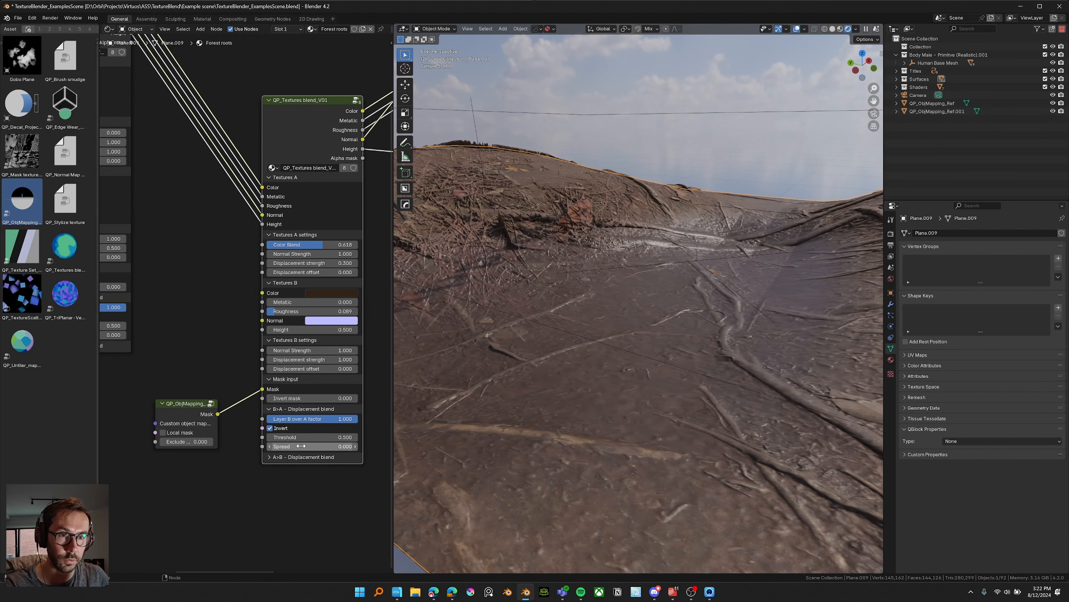
left_click_drag(300, 446, 302, 446)
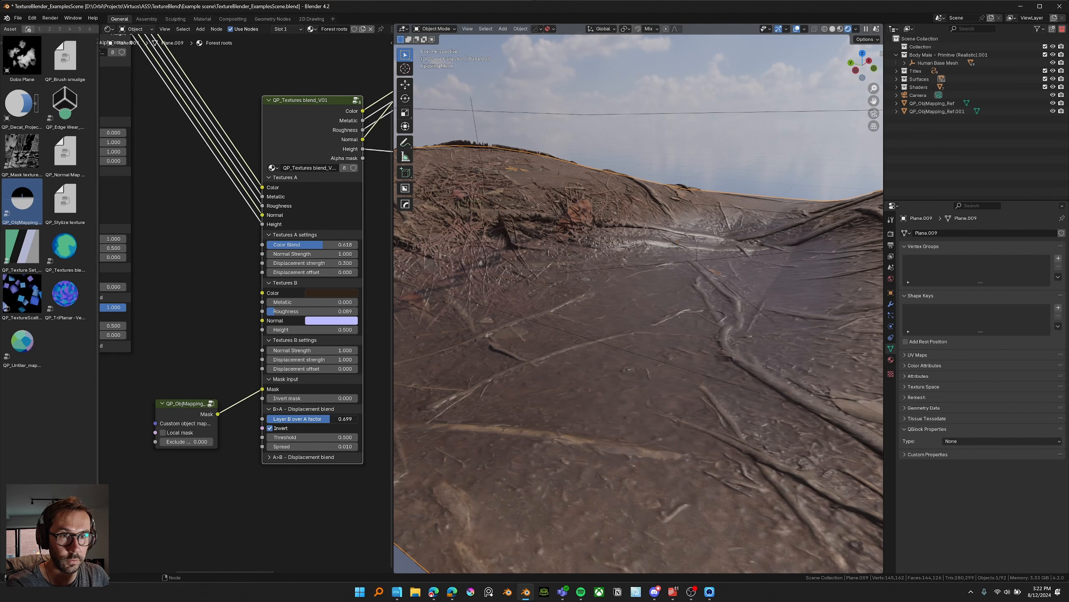
left_click_drag(330, 419, 306, 418)
middle_click_drag(687, 357, 649, 300)
scroll(649, 300, "down", 3)
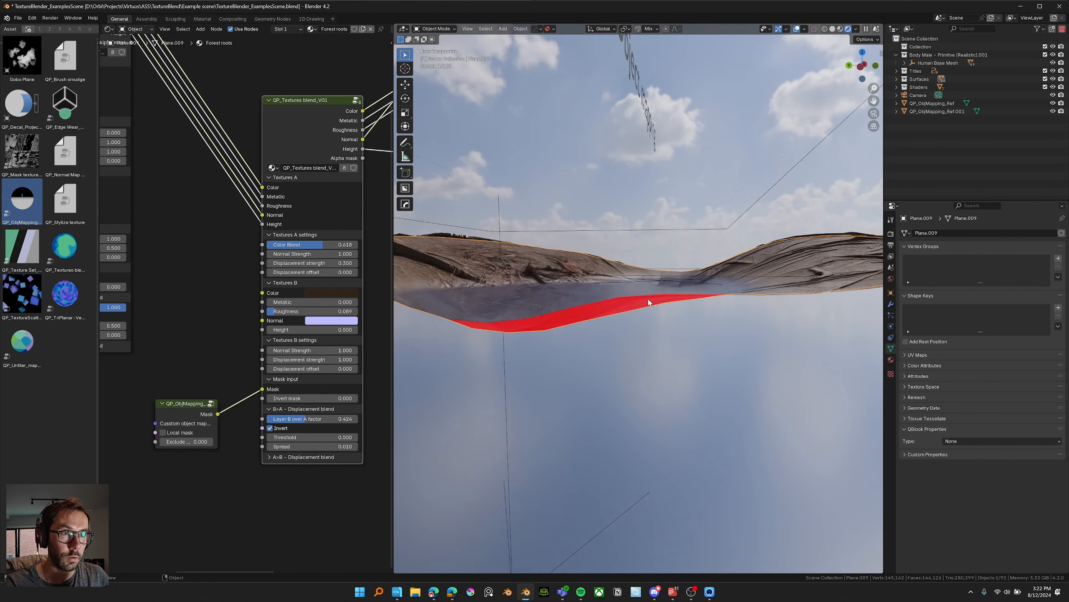
middle_click_drag(554, 315, 671, 329)
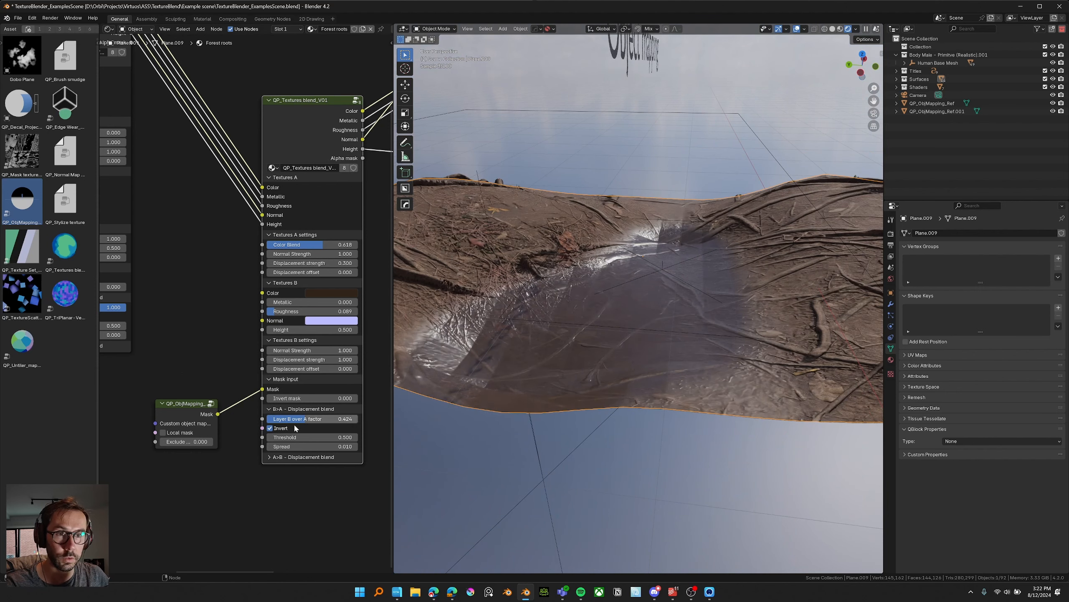
Step: Set the Layer B over A factor to 0.570, and Textures B Roughness to 0.063 and Normal Strength to 0
mouse_move(644, 259)
middle_mouse_down()
mouse_move(606, 294)
mouse_move(627, 267)
middle_mouse_up()
scroll(608, 294, "down", 1)
middle_click_drag(547, 338, 711, 295)
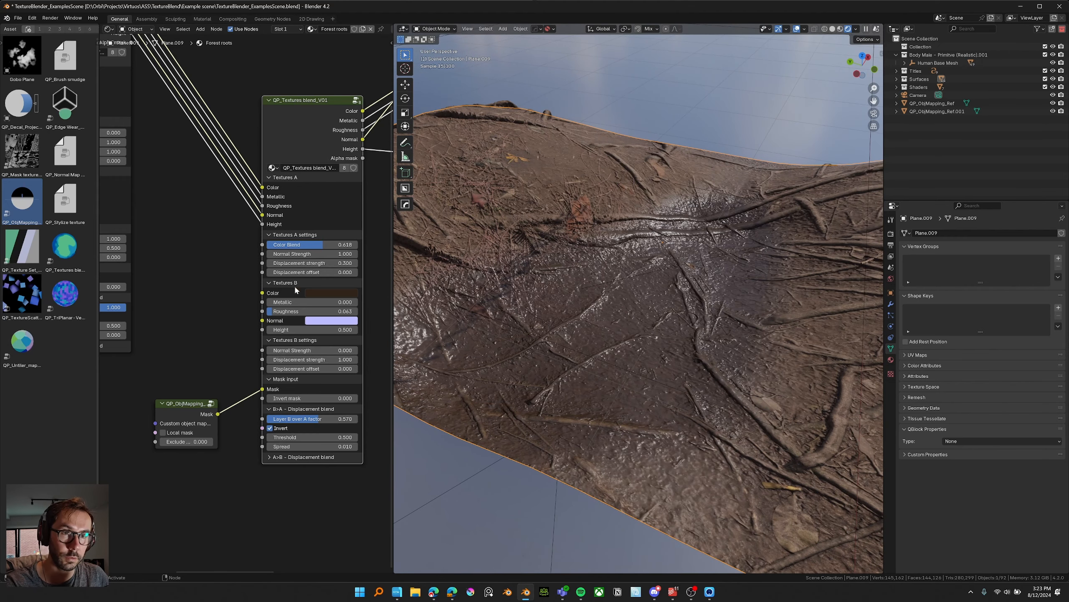
Step: Set the Layer B over A factor to 0 and blend A over B instead, with factor 1 and Invert enabled
middle_click_drag(623, 346, 696, 336)
scroll(658, 343, "up", 2)
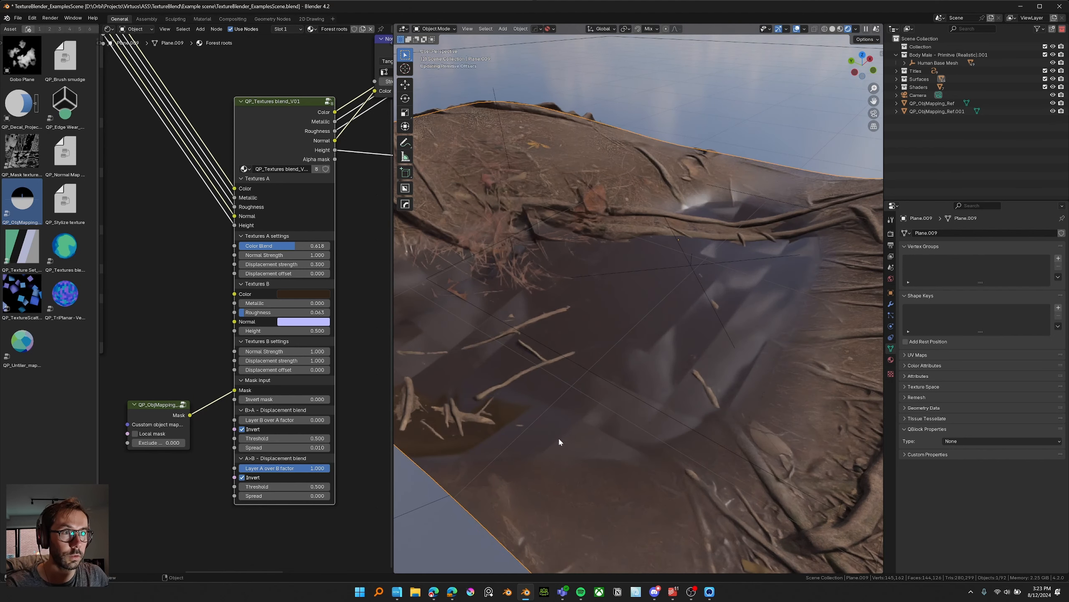
middle_click_drag(532, 393, 584, 365)
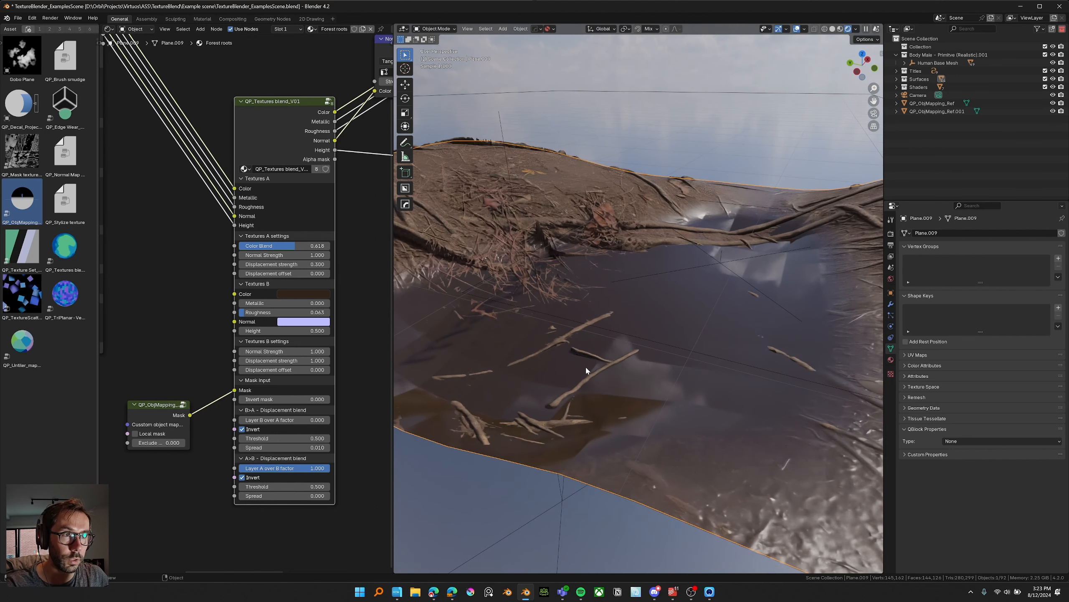
left_click(247, 410)
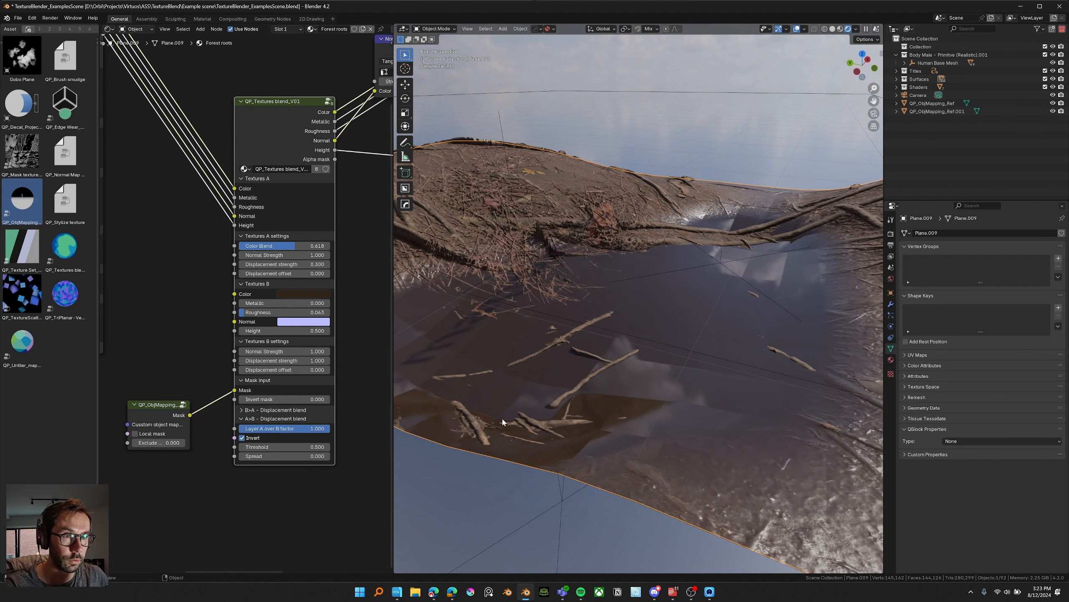
middle_click_drag(632, 280, 626, 279)
middle_click_drag(558, 360, 558, 350)
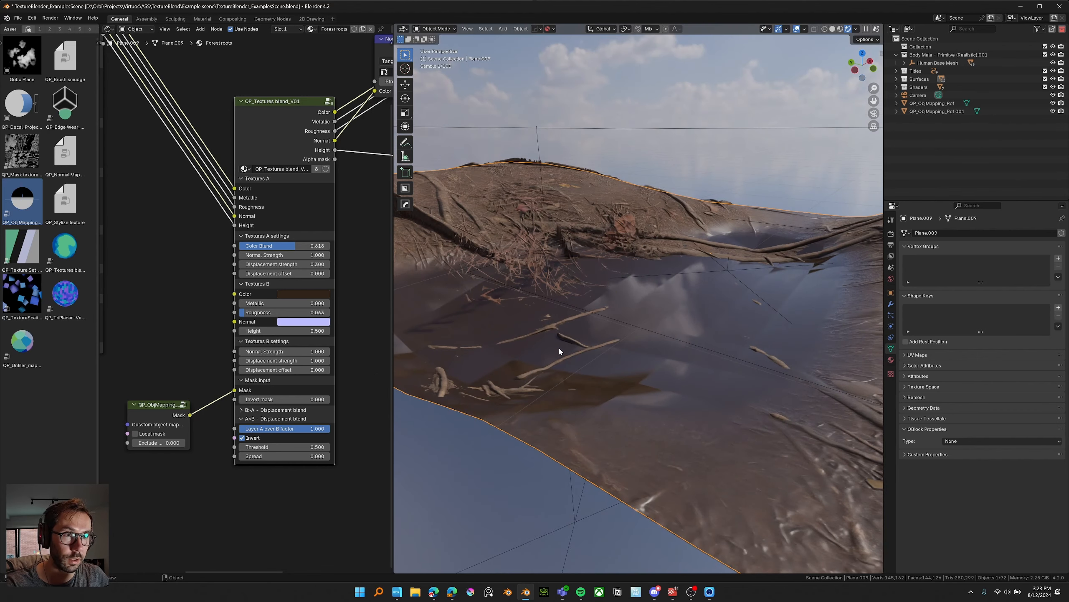
Step: Try a Spread of 0.100 for the A>B displacement blend, reduce it to 0.010 and inspect the puddle
left_click(327, 456)
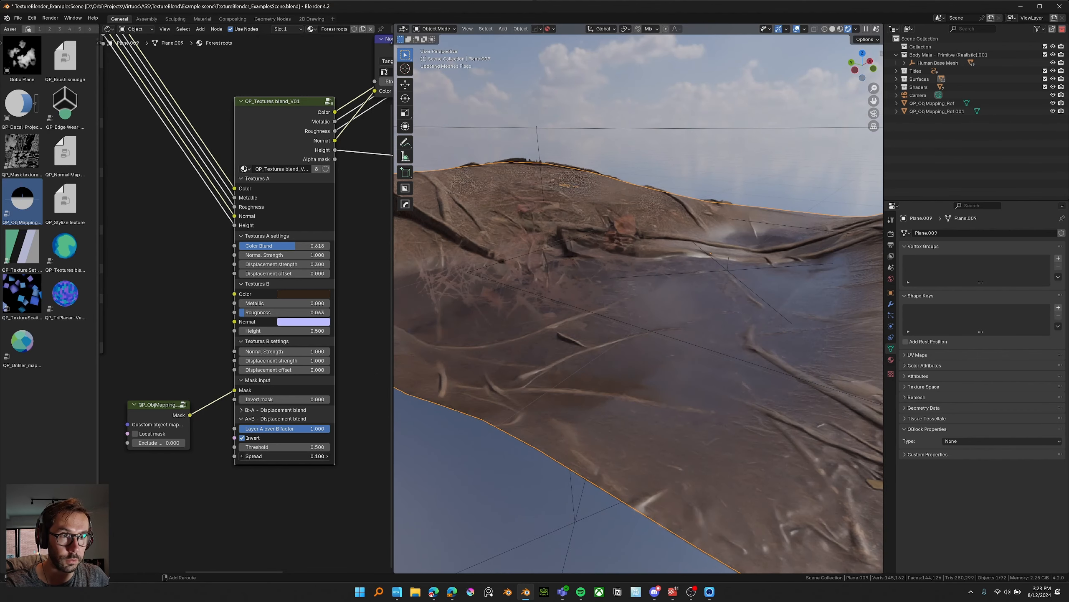
left_click_drag(285, 456, 307, 456)
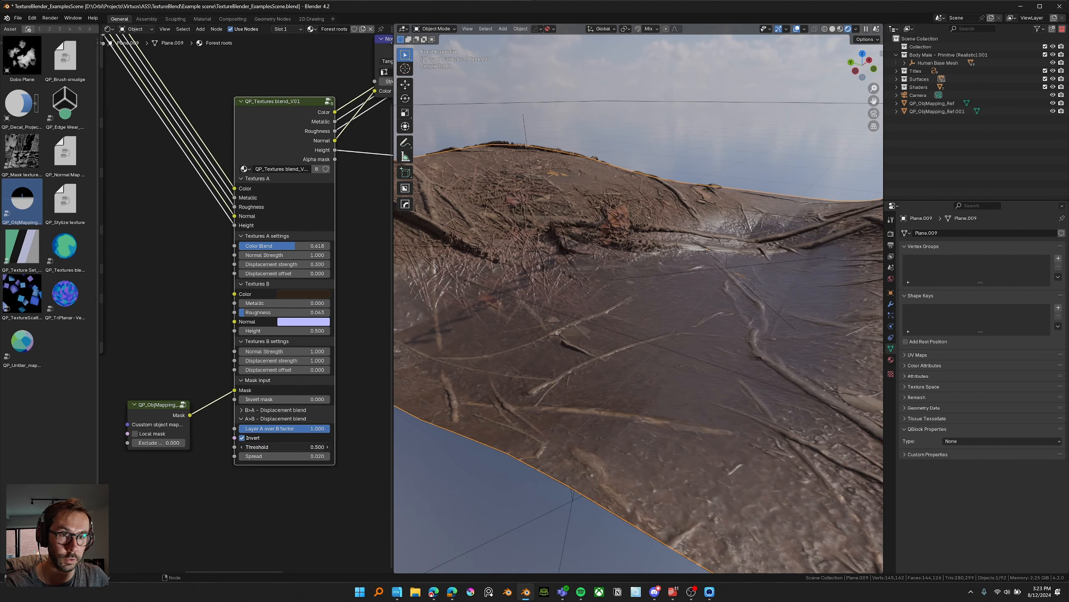
mouse_move(758, 267)
middle_mouse_down()
mouse_move(752, 252)
mouse_move(735, 268)
middle_mouse_up()
left_click_drag(647, 254, 603, 233)
middle_click_drag(708, 219, 695, 240)
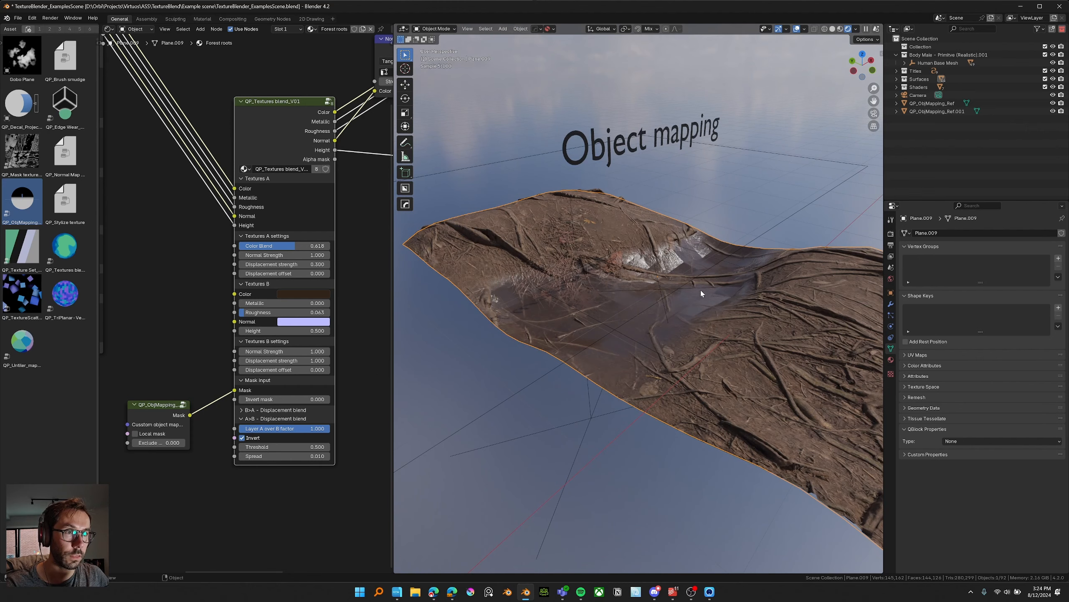
Step: Select QP_ObjMapping_Ref.001, try raising it along Z, and scale it up along Z to soften the mask
left_click(700, 286)
middle_click_drag(700, 283, 701, 285)
key("g")
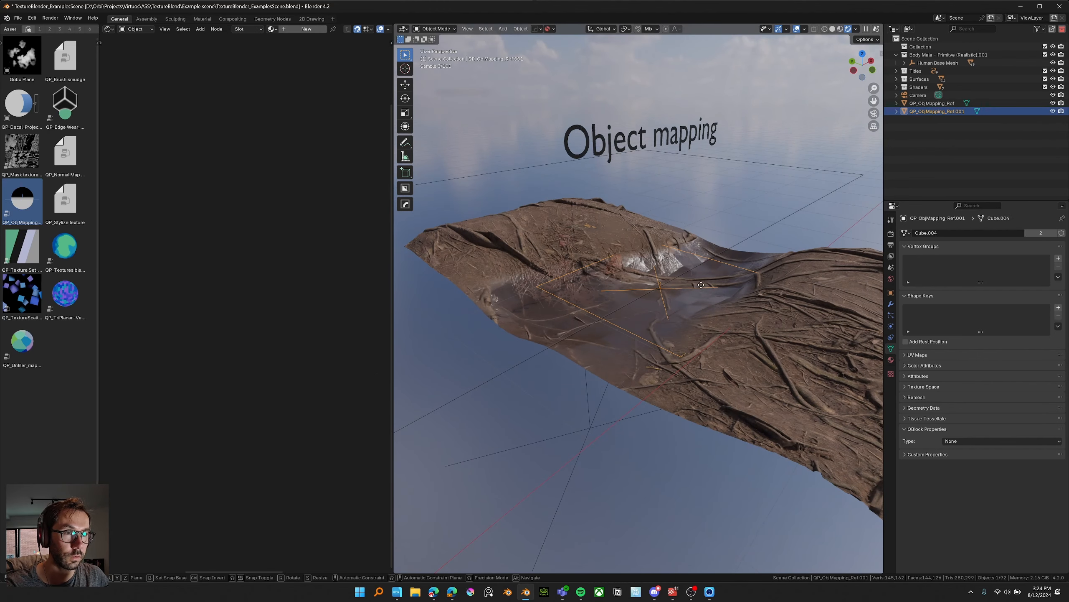
key("z")
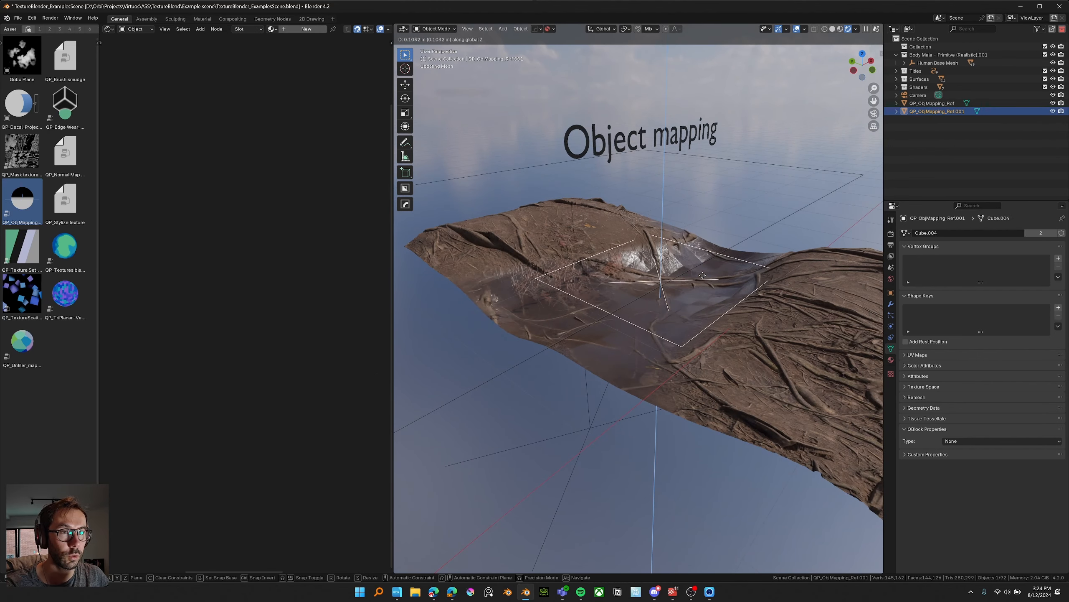
right_click(704, 273)
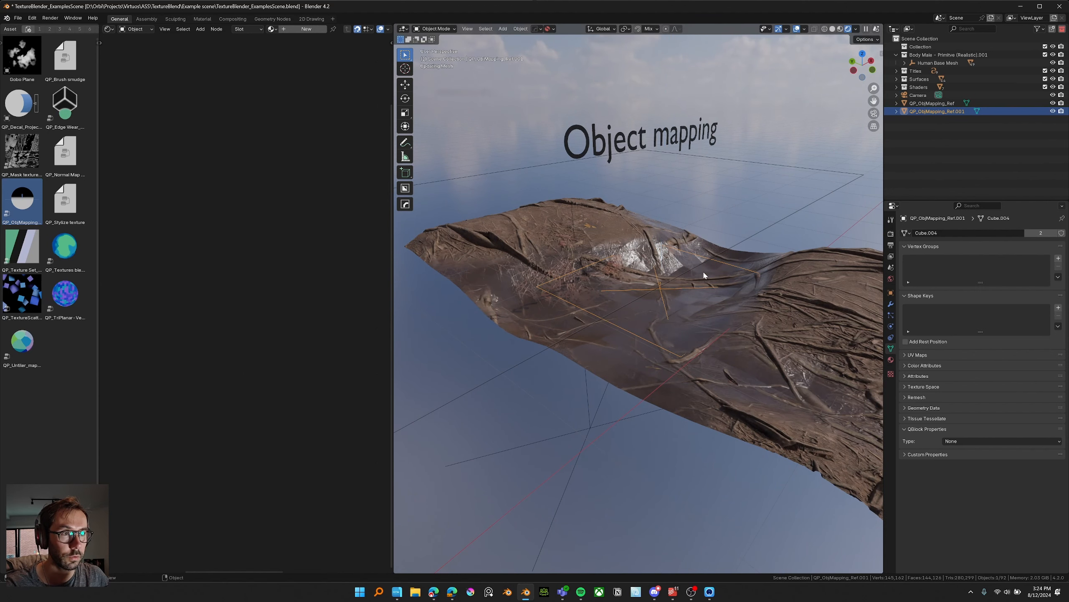
key("s")
key("z")
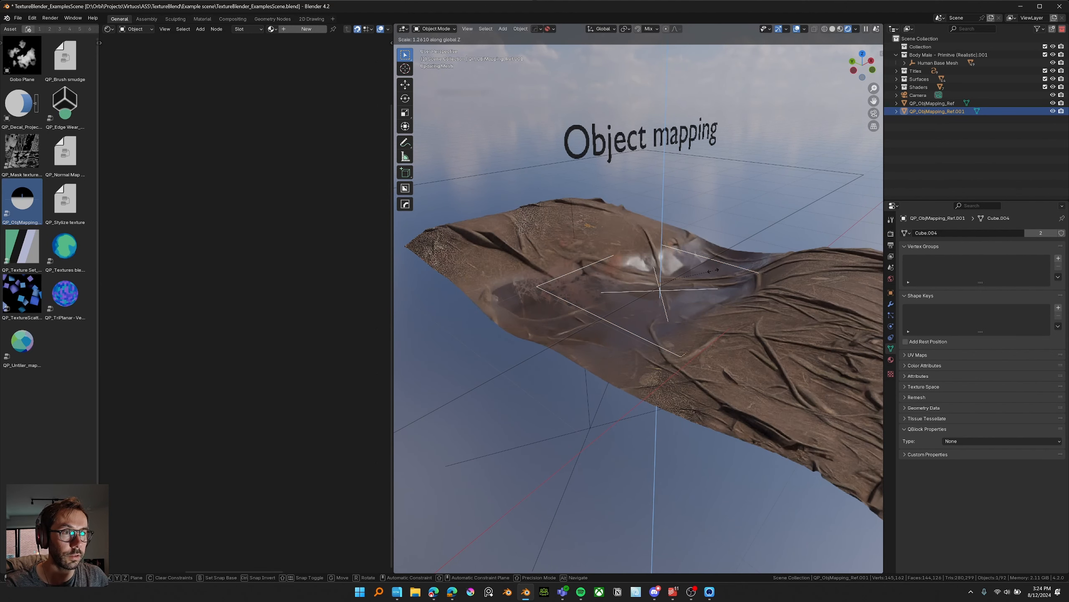
left_click(771, 255)
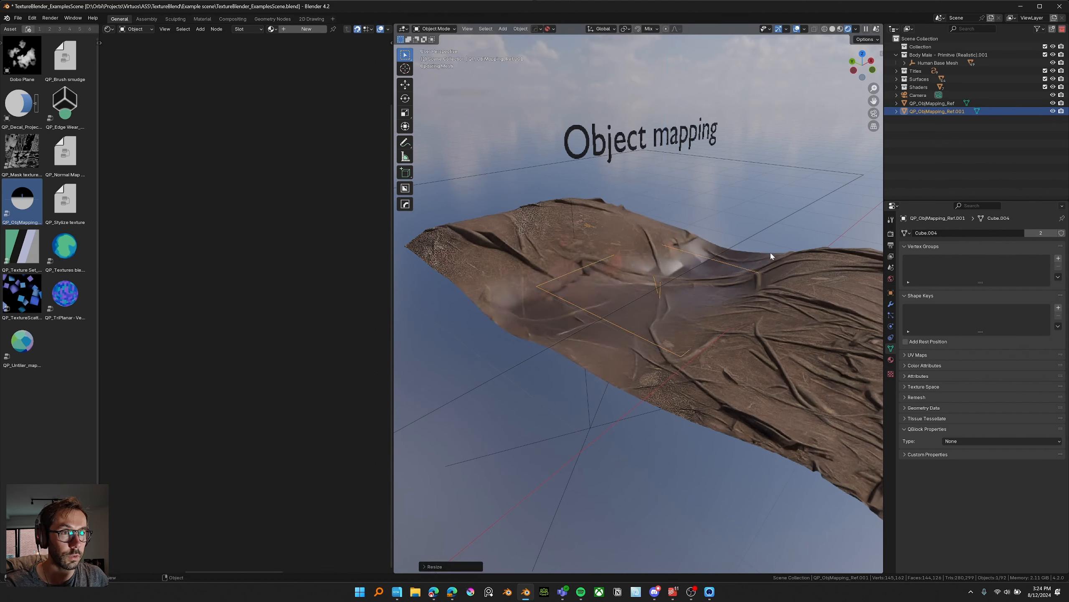
Step: Move the mapping reference upward along the Z axis
key("g")
key("z")
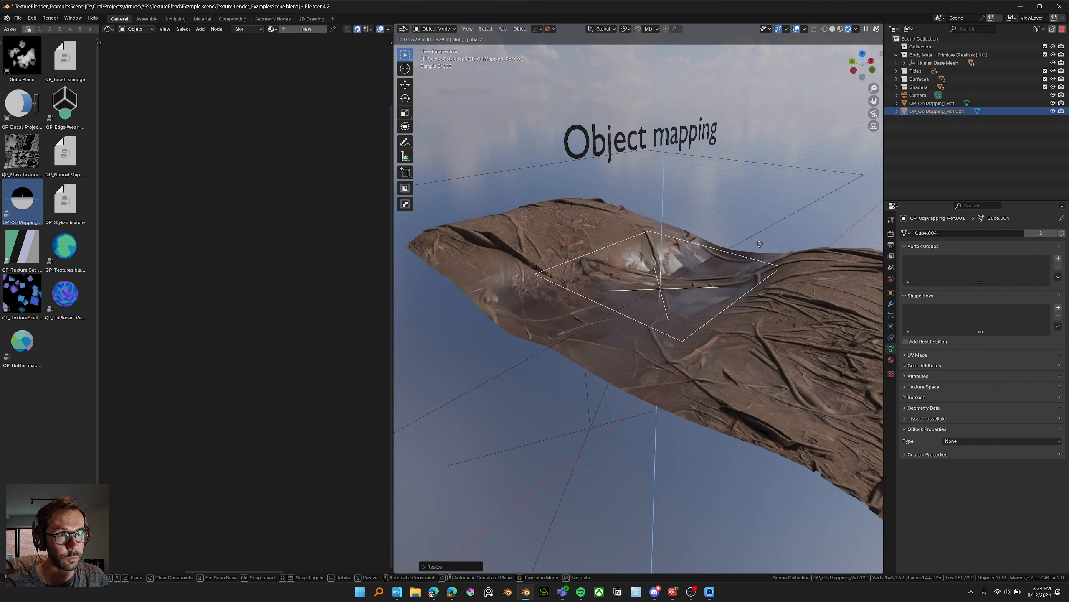
left_click(767, 225)
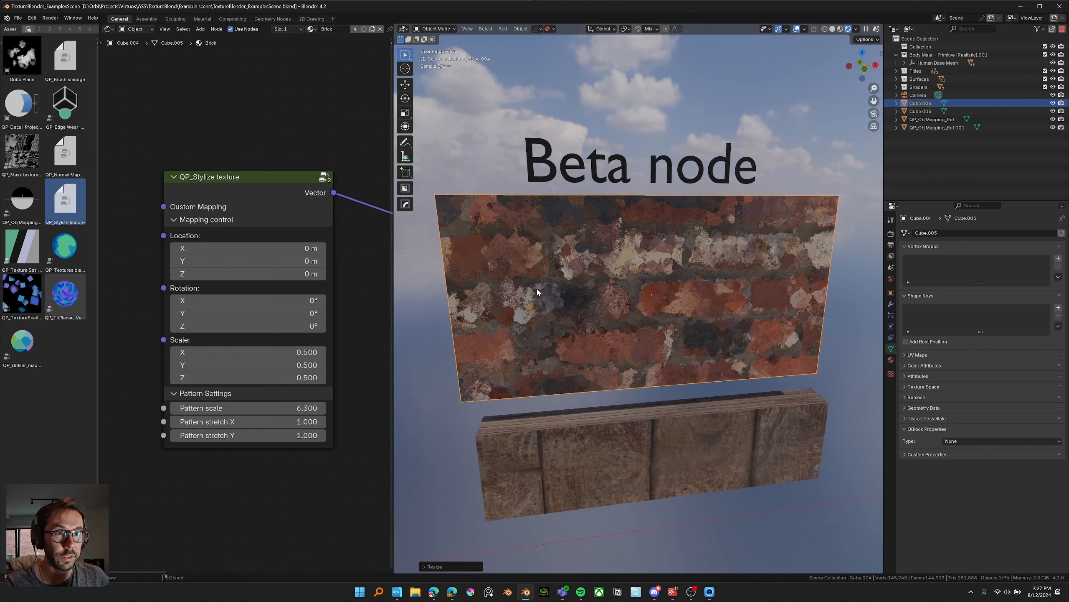
middle_click_drag(536, 293, 544, 297, "shift")
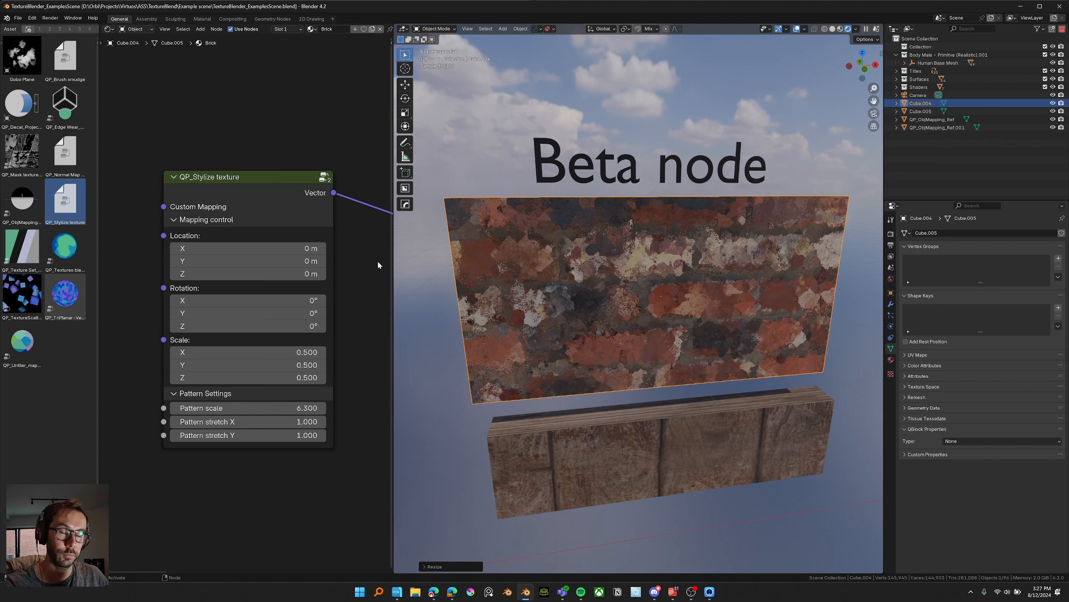
Step: Set the brick wall's QP_Stylize Pattern scale to 7.000 and inspect the painterly strokes up close
middle_click_drag(367, 269, 362, 264)
scroll(238, 197, "up", 1)
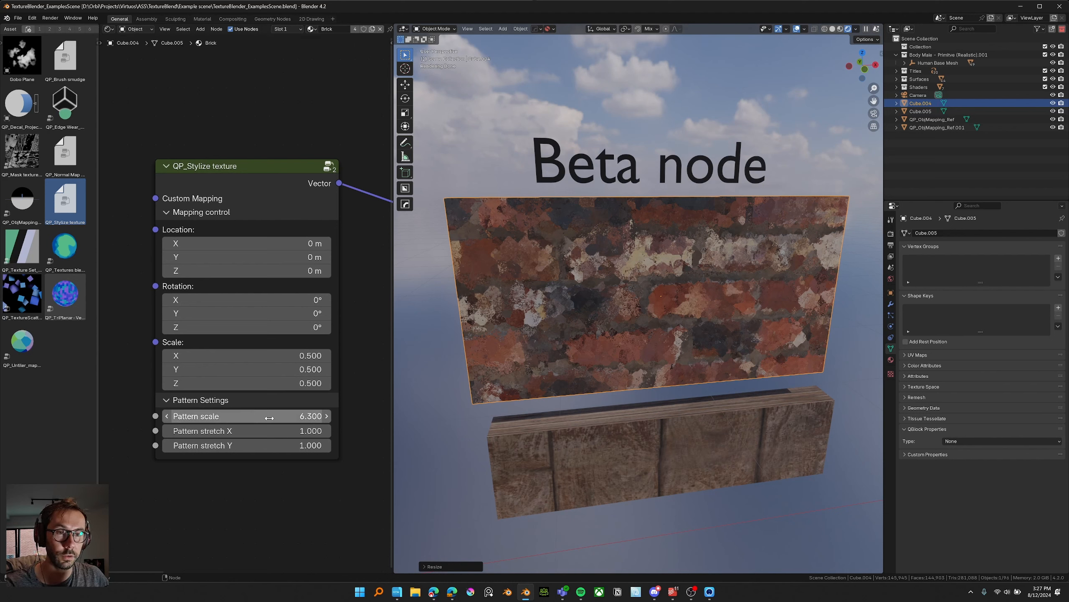
mouse_move(263, 415)
left_mouse_down()
mouse_move(418, 415)
mouse_move(268, 416)
left_mouse_up()
scroll(600, 323, "up", 2)
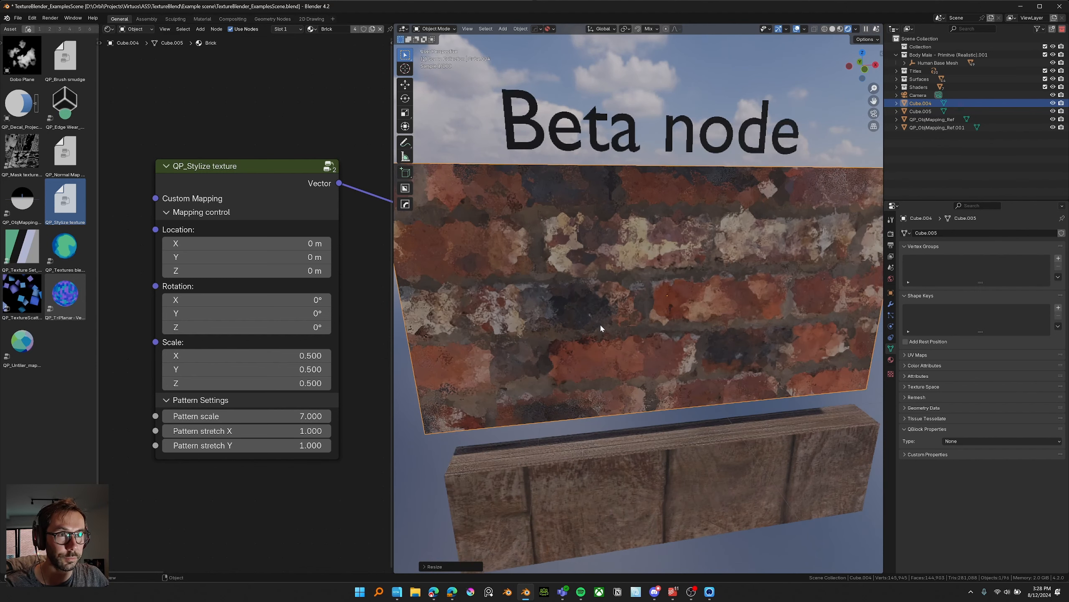
scroll(577, 260, "up", 2)
scroll(577, 259, "down", 1)
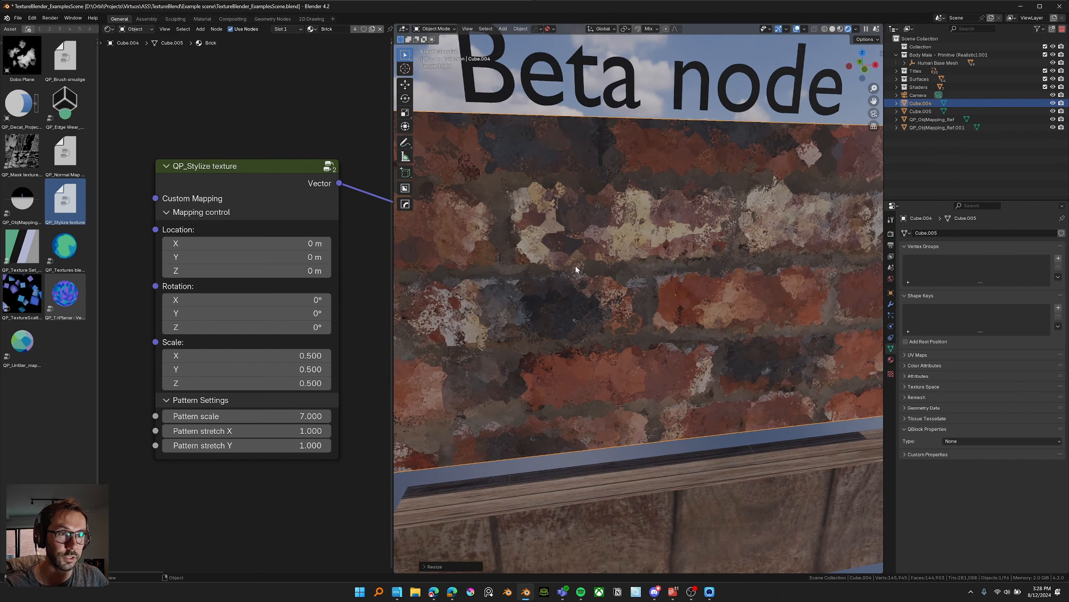
scroll(575, 268, "down", 1)
scroll(580, 309, "down", 1)
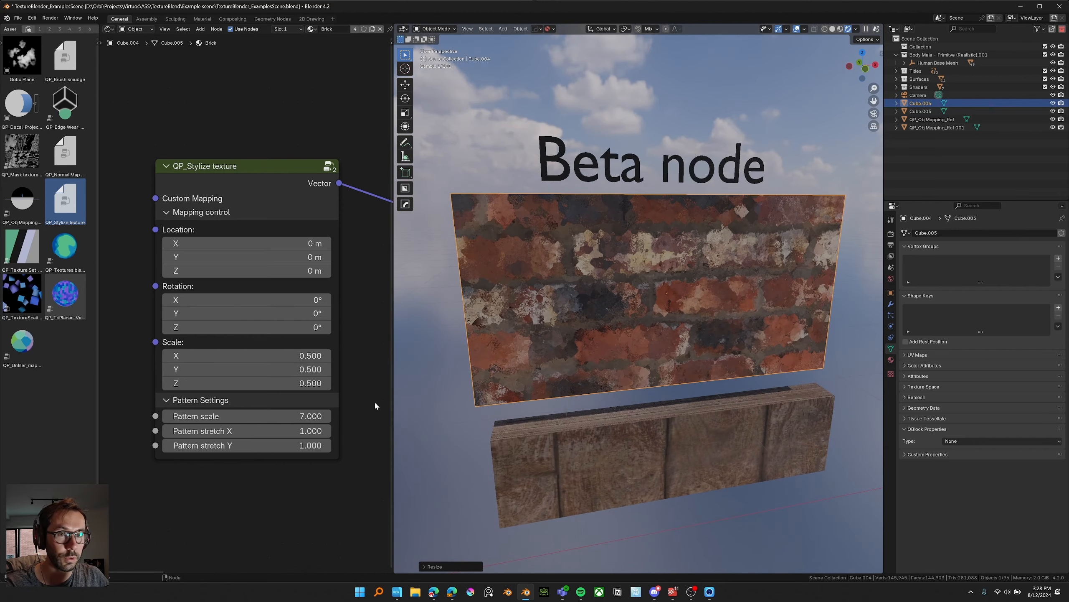
Step: Try a Pattern stretch X of 0.130 on the brick wall's stylize node
mouse_move(223, 430)
left_mouse_down()
mouse_move(186, 431)
mouse_move(190, 445)
mouse_move(277, 445)
mouse_move(184, 445)
mouse_move(178, 431)
left_mouse_up()
right_click(223, 431)
right_click(223, 445)
Step: Give the wooden plank block's material a QP_Stylize texture node, with its Vector feeding the weathered_brown_planks Mapping input
left_click(602, 445)
scroll(206, 258, "down", 4)
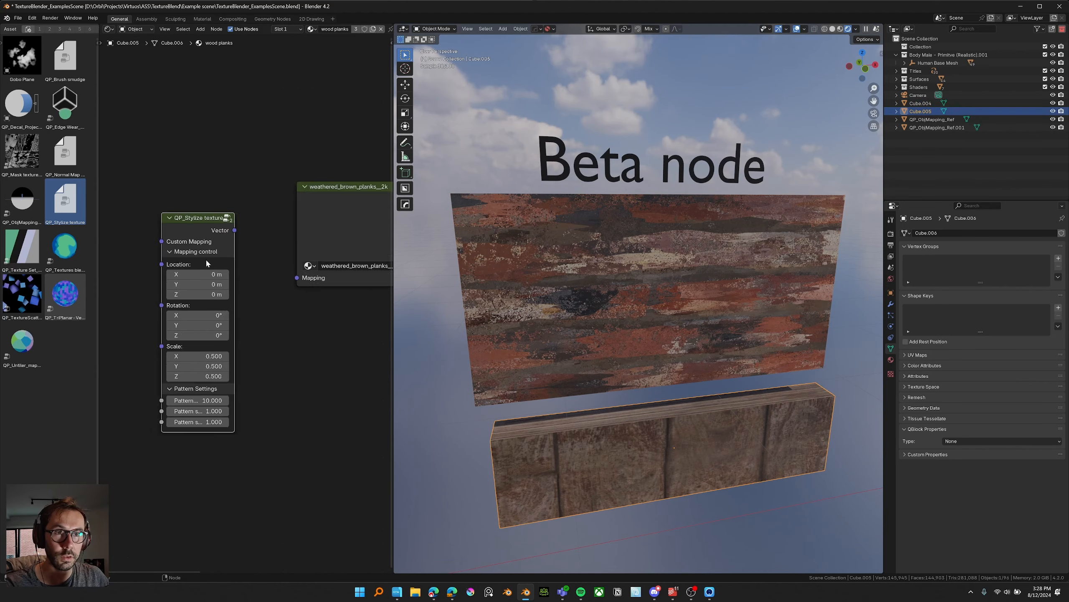
scroll(205, 258, "up", 4)
middle_click_drag(247, 264, 252, 245)
middle_click_drag(252, 244, 285, 245)
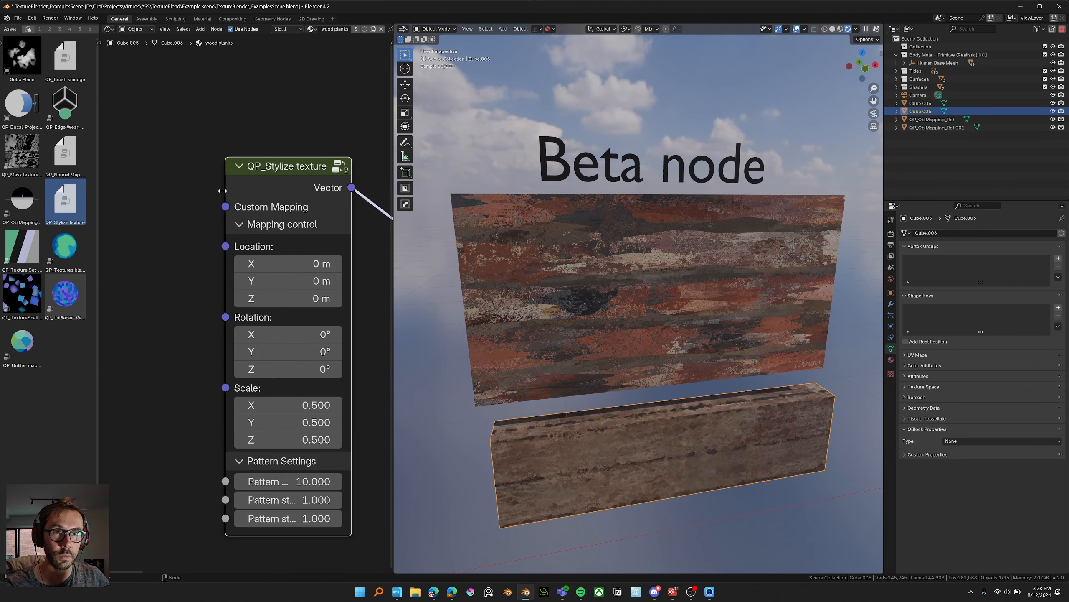
Step: Widen the planks' QP_Stylize node so its labels are readable and set its Pattern scale to 6.400
left_click_drag(224, 191, 186, 189)
middle_click_drag(229, 180, 243, 123)
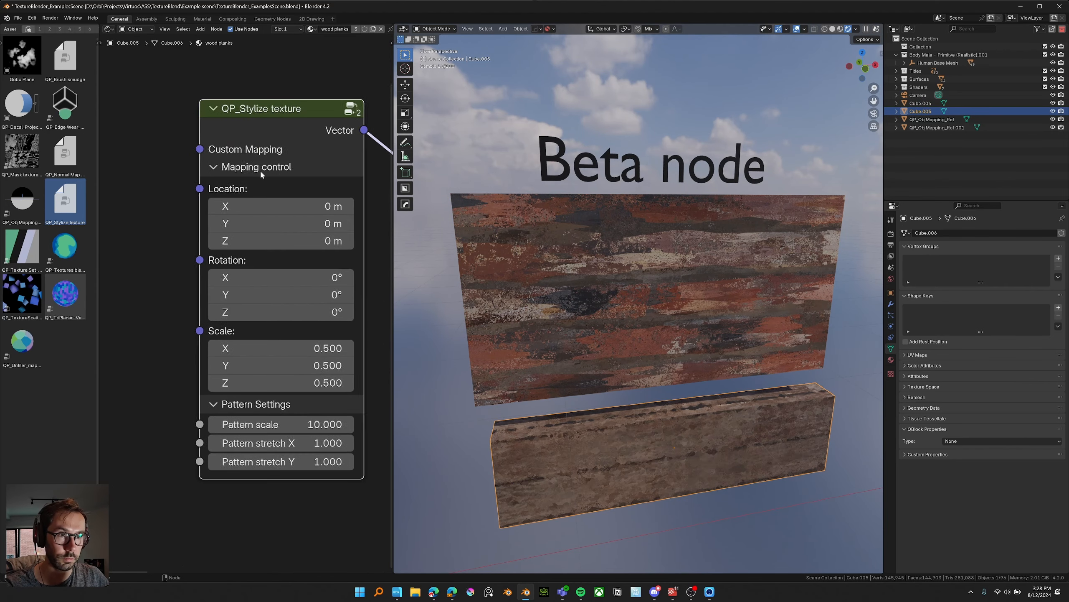
mouse_move(270, 424)
left_mouse_down()
mouse_move(308, 423)
mouse_move(245, 423)
mouse_move(255, 423)
left_mouse_up()
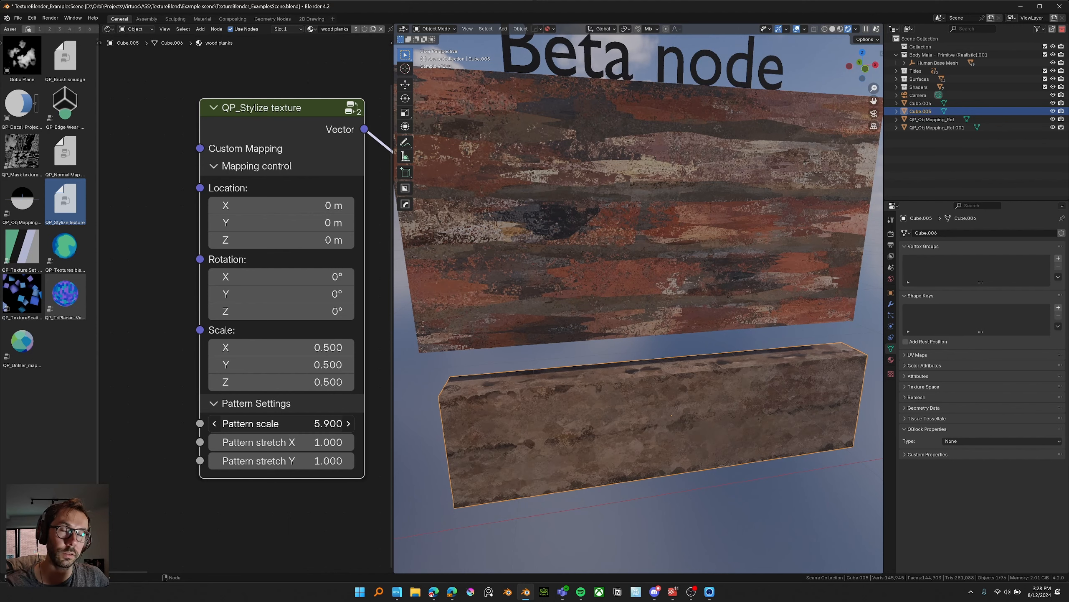
middle_click_drag(301, 428, 268, 429)
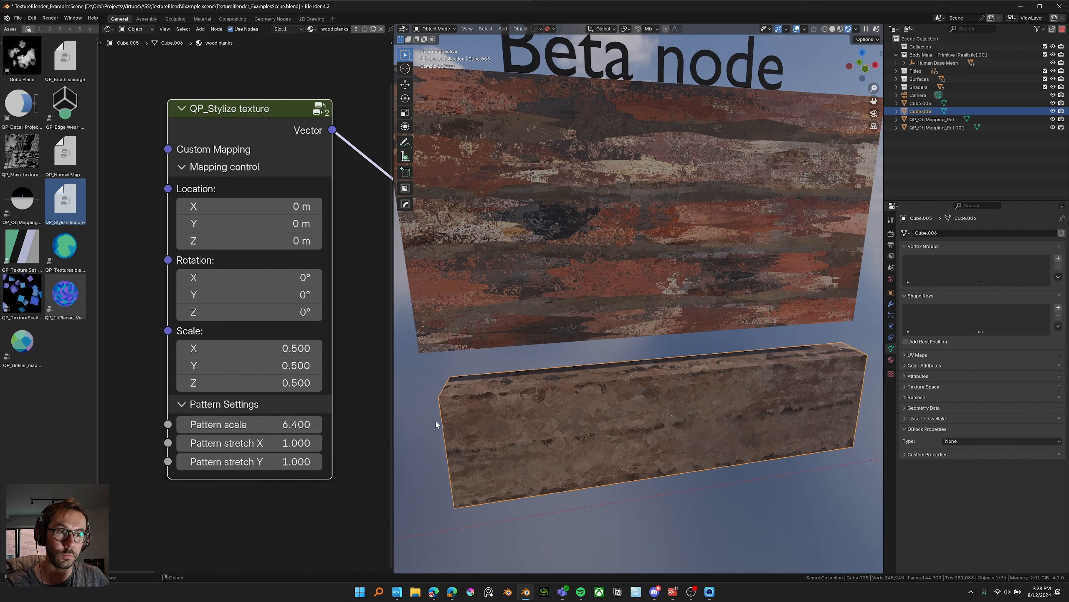
Step: Select the brick wall, set its Pattern stretch X to 0.630 and save the scene
left_click(648, 204)
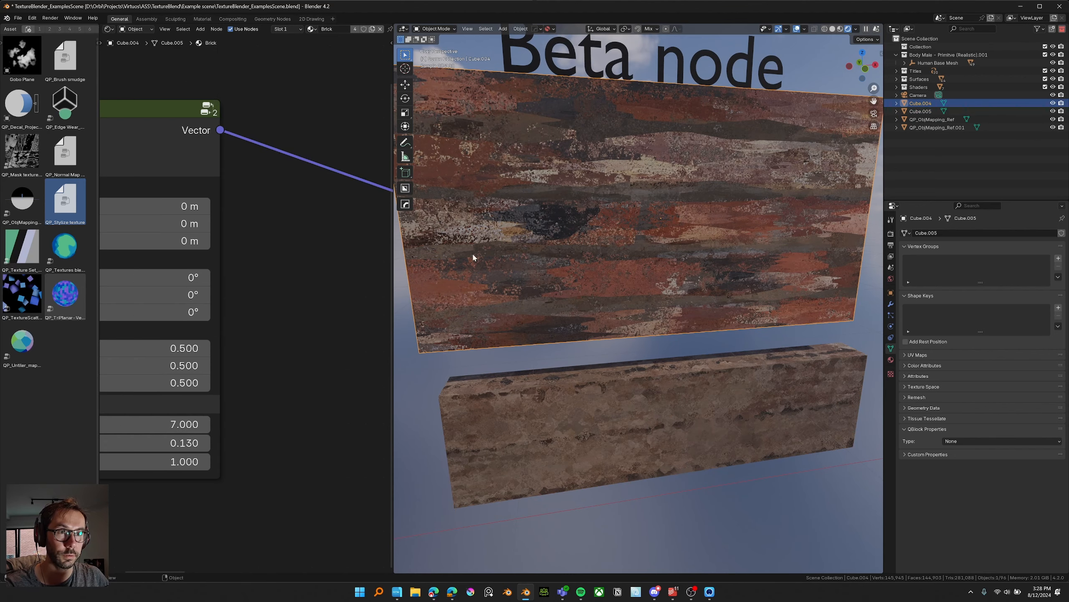
middle_click_drag(231, 409, 279, 401)
left_click_drag(231, 434, 241, 435)
middle_click_drag(291, 348, 373, 368)
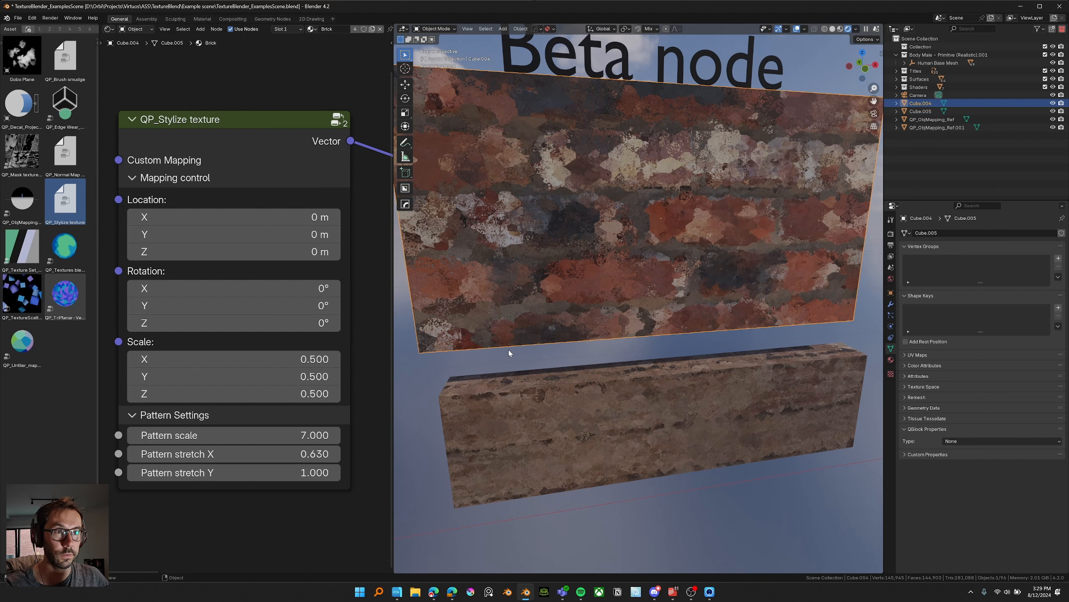
key("ctrl+s")
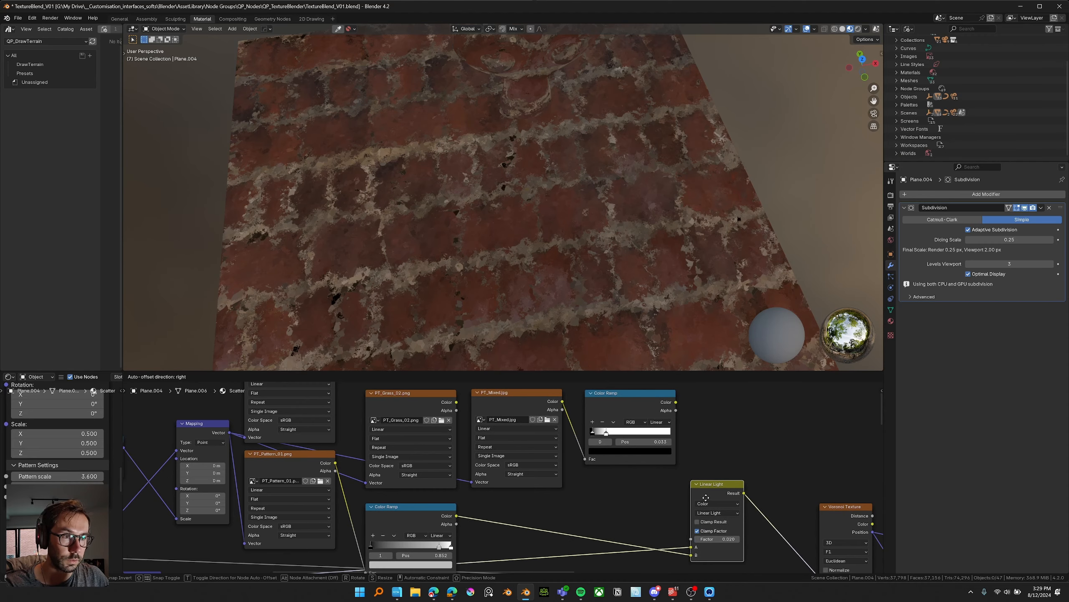
Step: In TextureBlend_V01.blend, try PT_Grass_02.png as the Linear Light node's B input and adjust the Value node on the brick plane's material
middle_click_drag(443, 412, 394, 406)
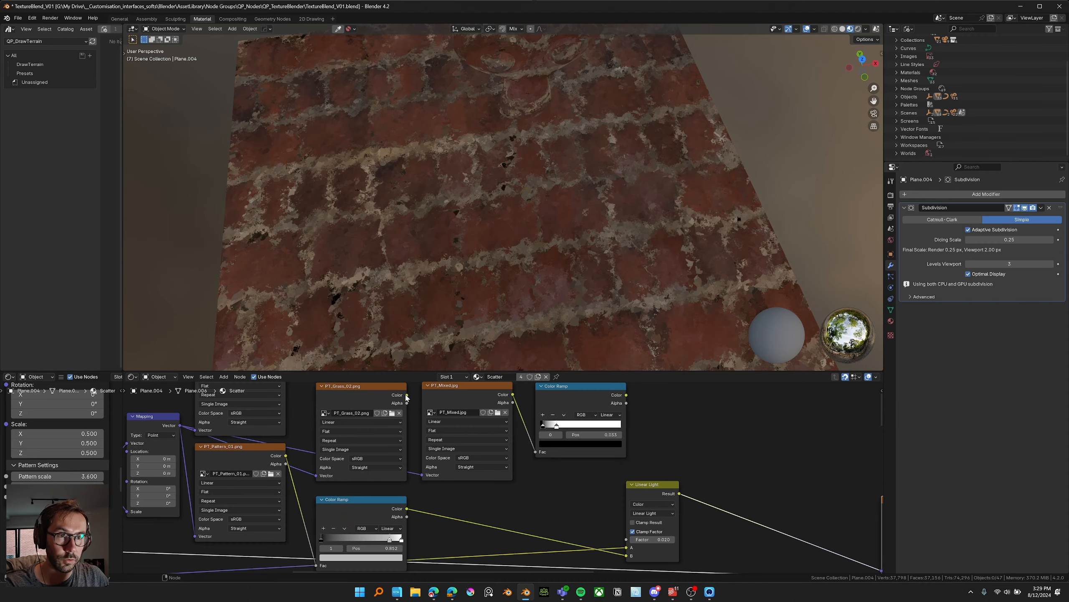
middle_click_drag(437, 256, 492, 231)
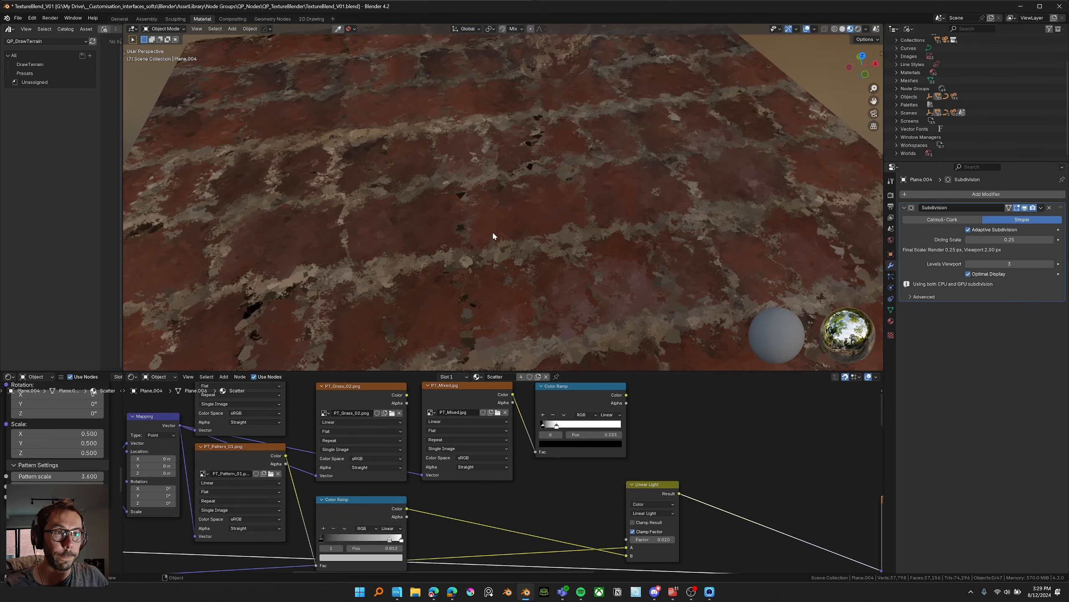
scroll(492, 231, "up", 2)
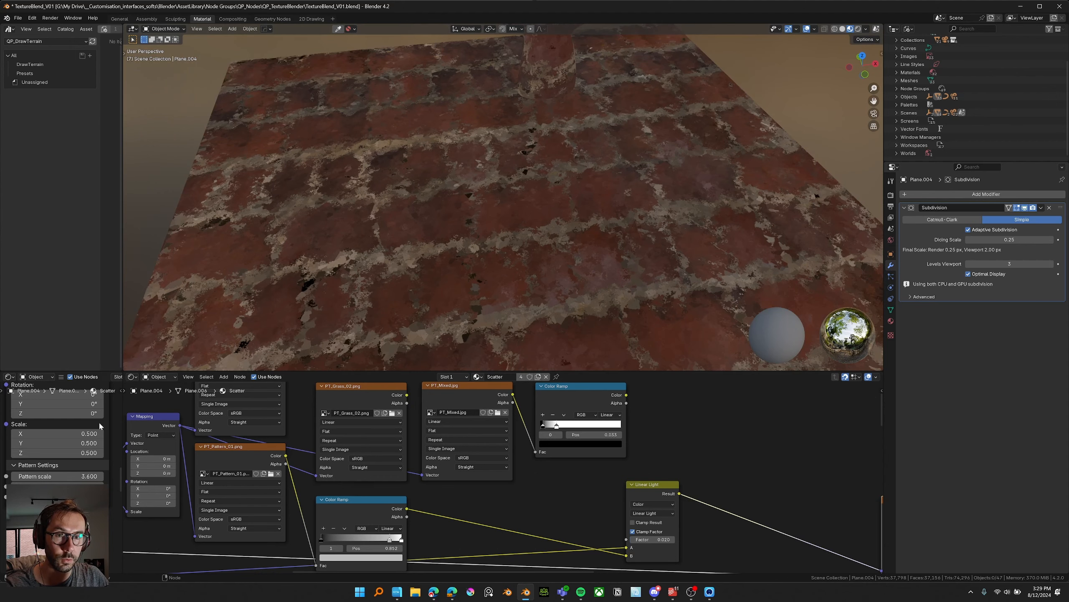
middle_click_drag(108, 442, 98, 484)
left_click_drag(69, 493, 93, 493)
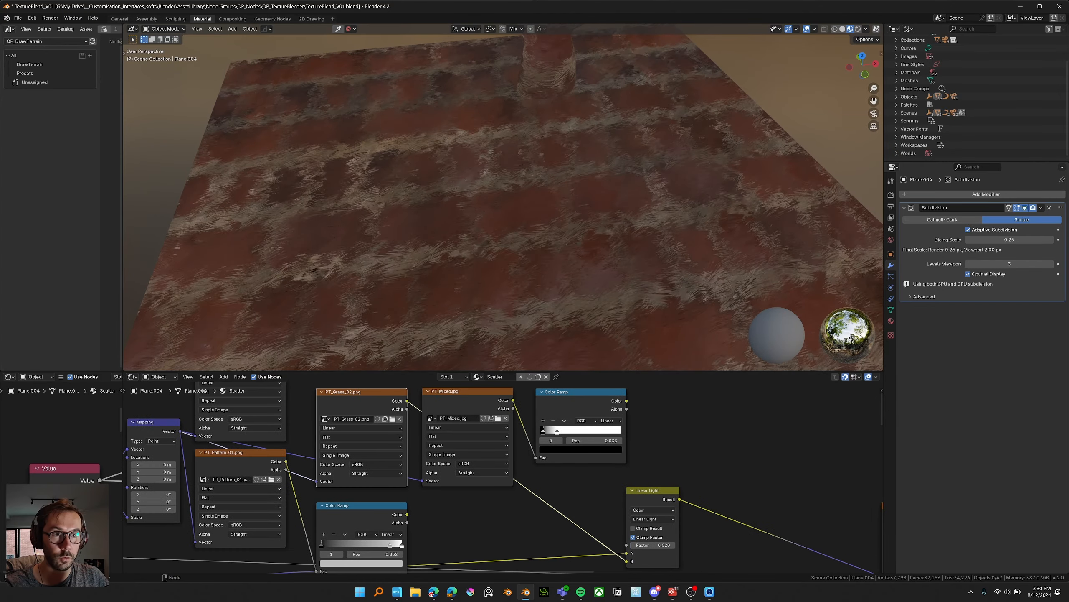
left_click_drag(84, 494, 74, 494)
Step: Try the PT_Mixed.jpg color ramp as the Linear Light node's B input
left_click_drag(627, 401, 622, 550)
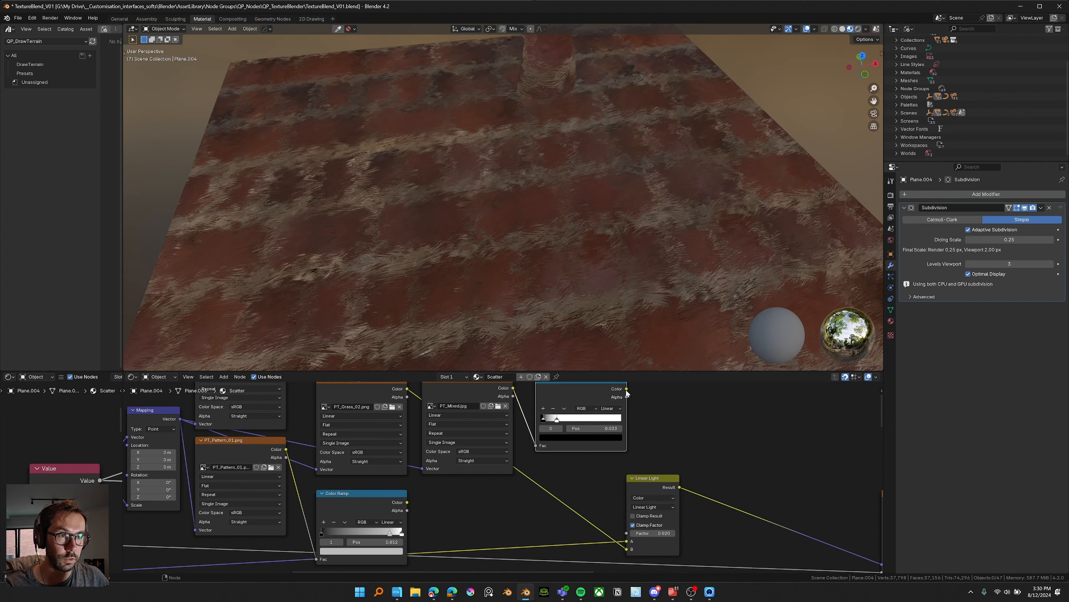
left_click_drag(627, 389, 627, 548)
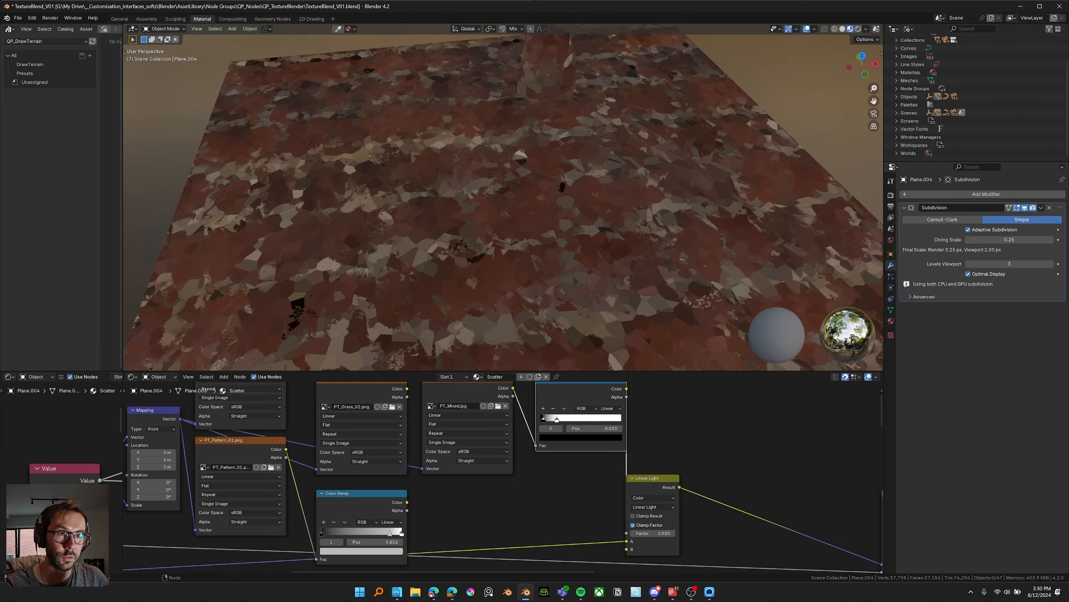
middle_click_drag(345, 409, 340, 432)
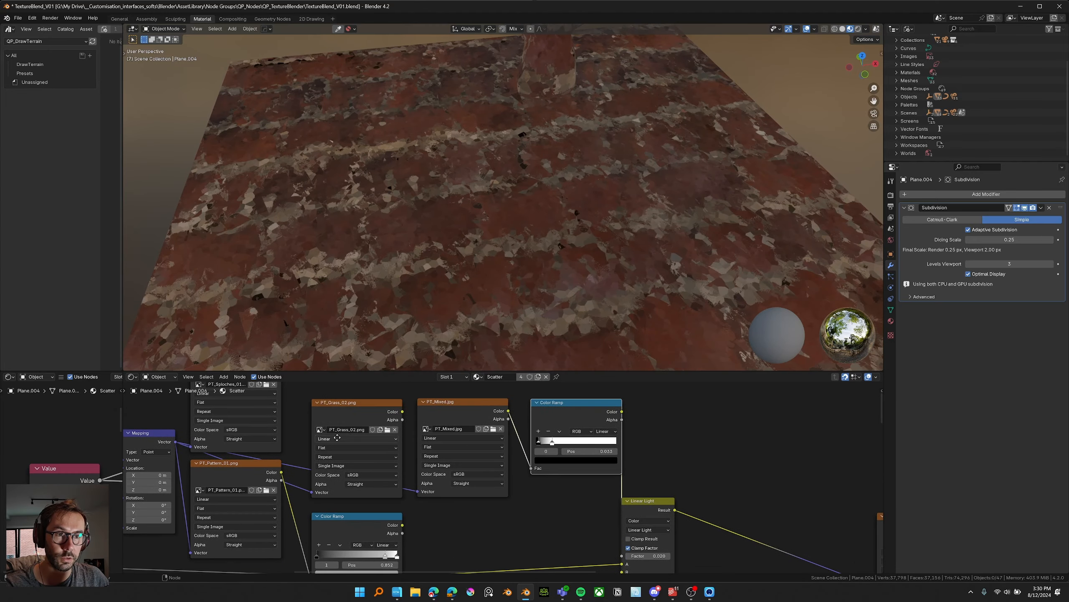
Step: Try the splotches image texture's color as the Linear Light B input and inspect the pattern on the brick plane
scroll(293, 407, "down", 1)
middle_click_drag(290, 390, 318, 422)
scroll(293, 408, "down", 1)
left_click_drag(322, 394, 614, 531)
scroll(567, 501, "up", 2)
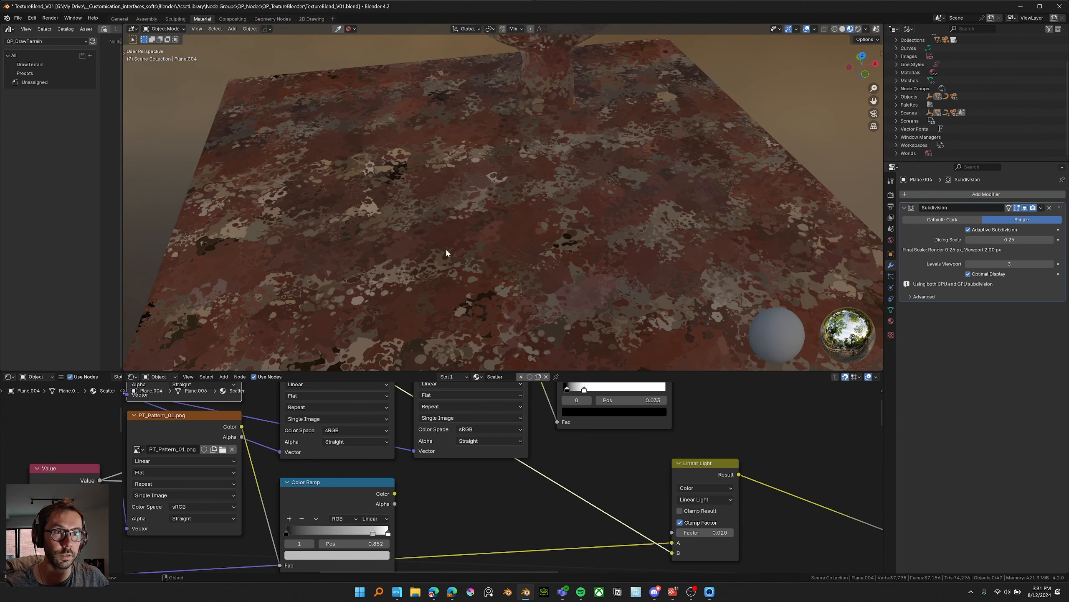
middle_click_drag(445, 248, 475, 238)
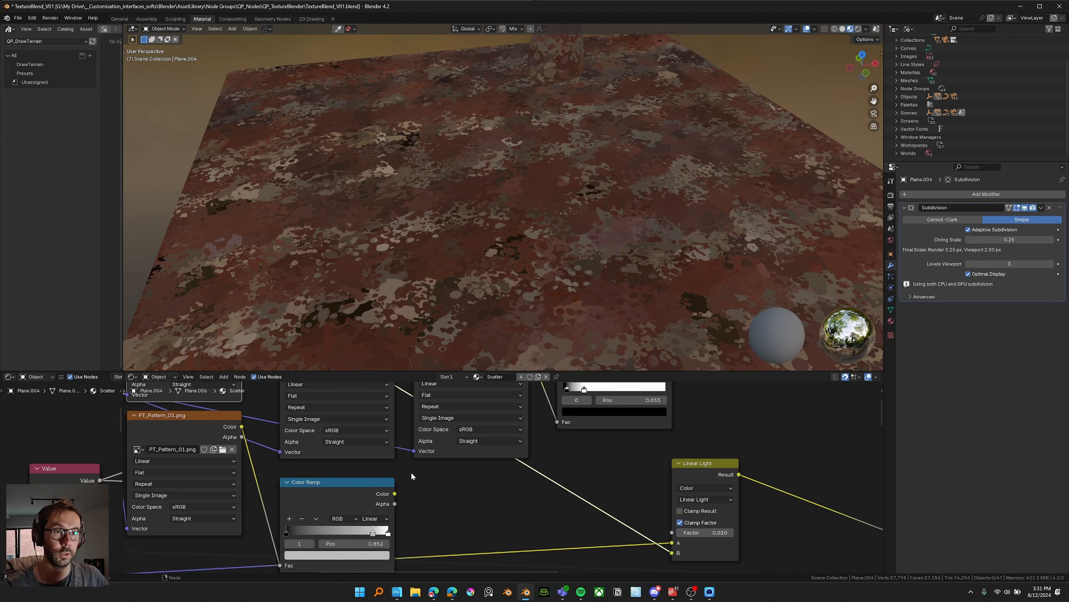
Step: Reconnect the PT_Pattern_01.png color ramp to the Linear Light node's B input and examine the Multiply node
left_click_drag(396, 493, 672, 553)
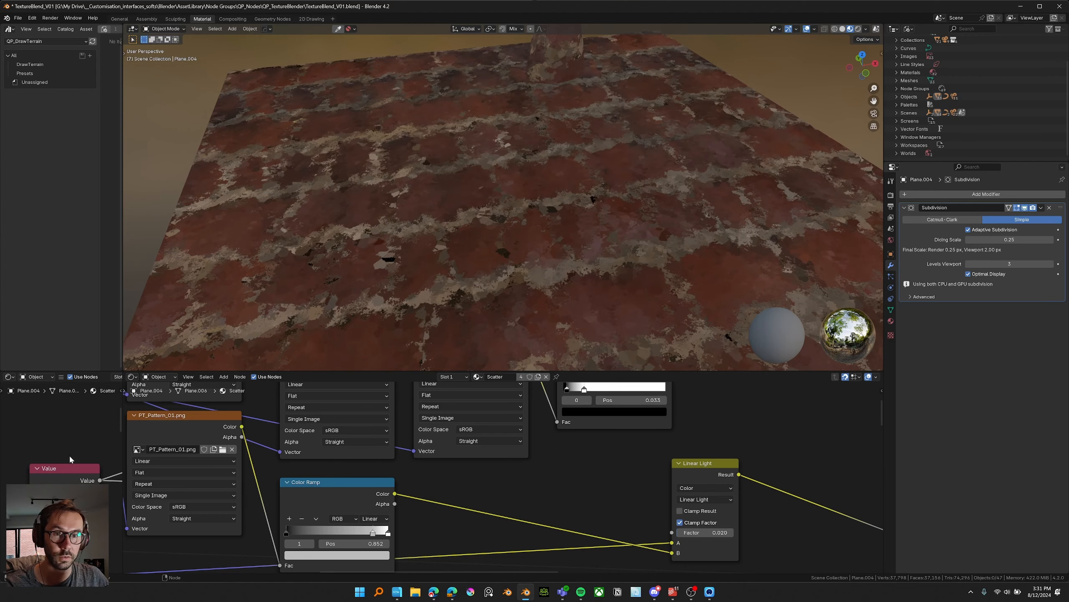
middle_click_drag(119, 550, 114, 438)
scroll(101, 457, "up", 6)
left_click_drag(77, 458, 96, 458)
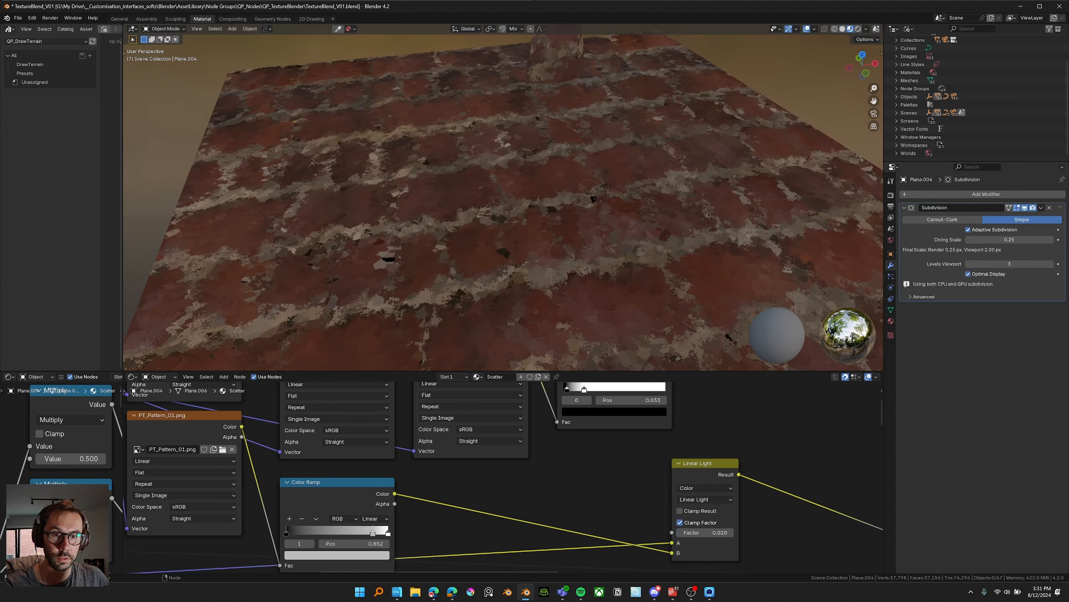